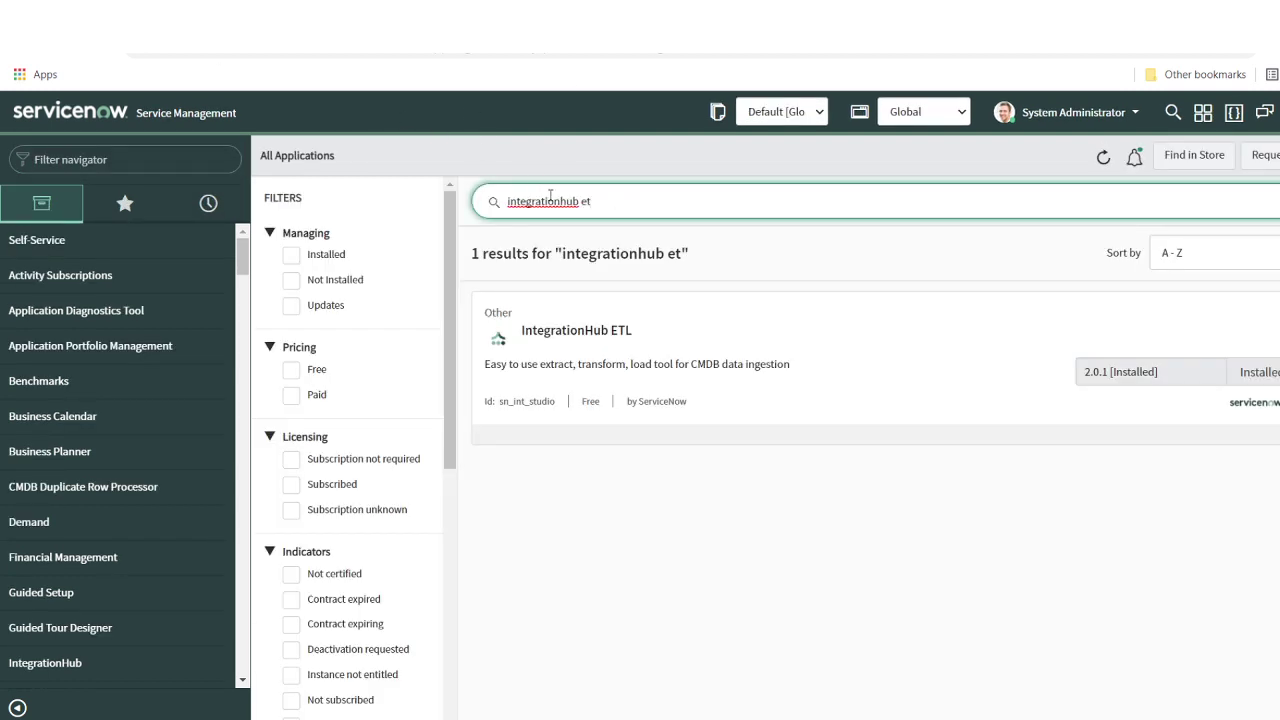
Search the navigator for "integrati" to locate the IntegrationHub ETL module and clear the filter
{"action": "triple_click", "coordinate": [550, 199]}
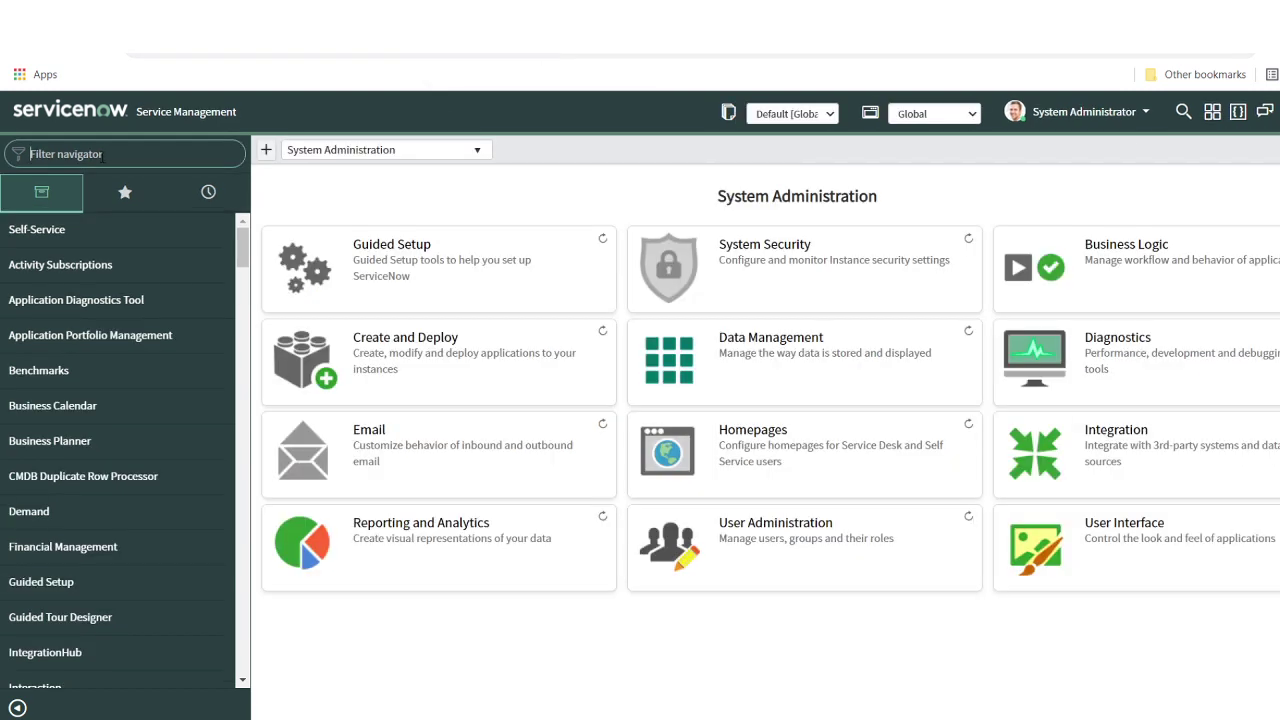
{"action": "type", "text": "integrati"}
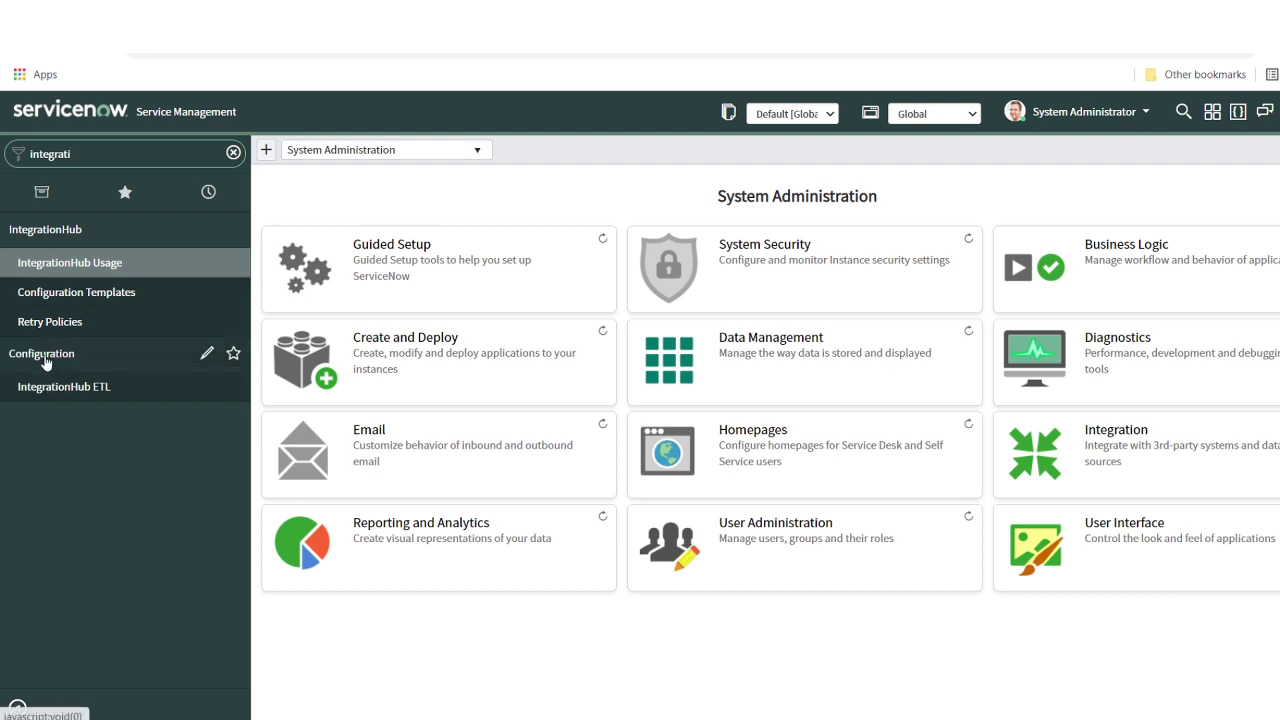
{"action": "left_click", "coordinate": [233, 152]}
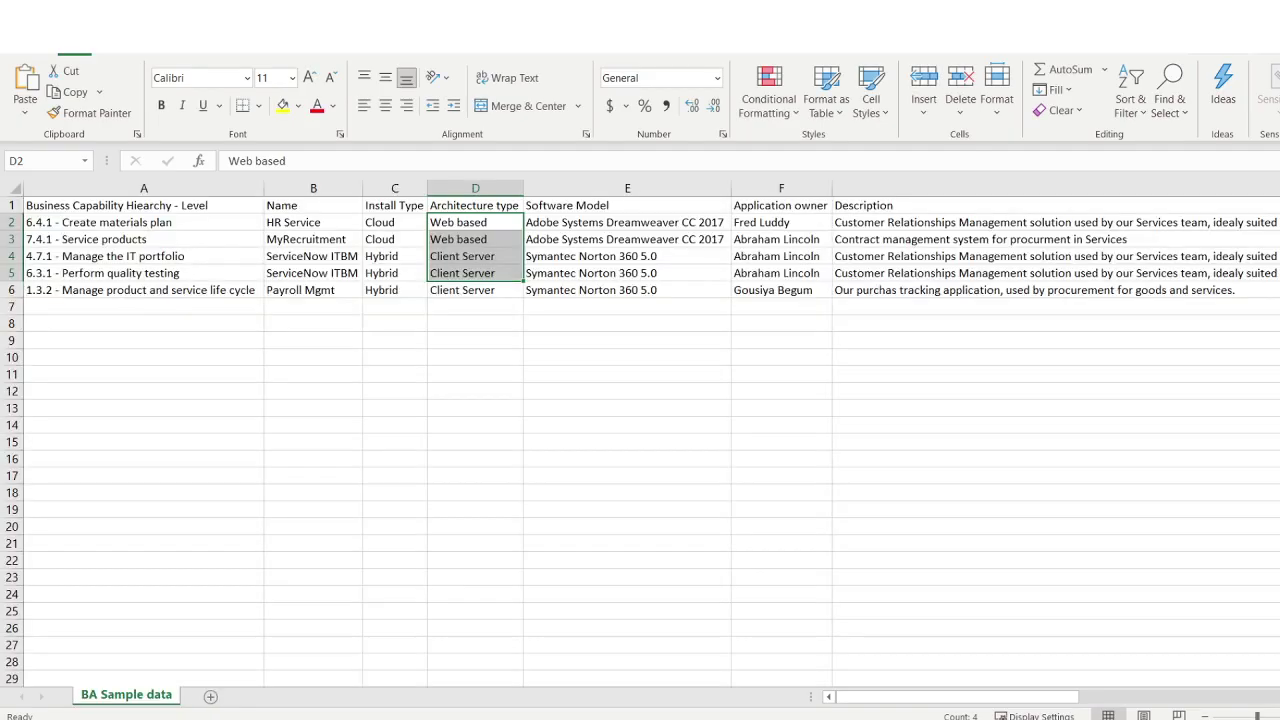
Switch to the BA Sample data workbook in Excel and examine the Business Capability Hierarchy level and Name columns
{"action": "left_click", "coordinate": [170, 372]}
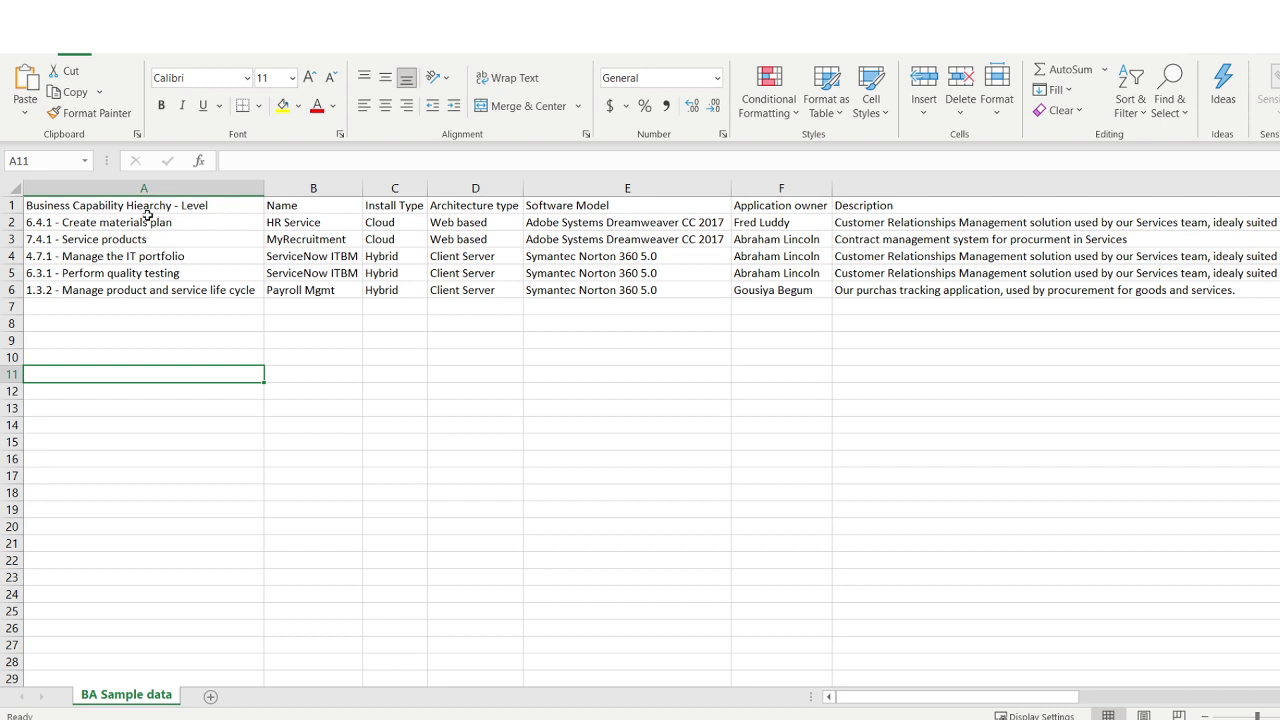
{"action": "left_click", "coordinate": [152, 189]}
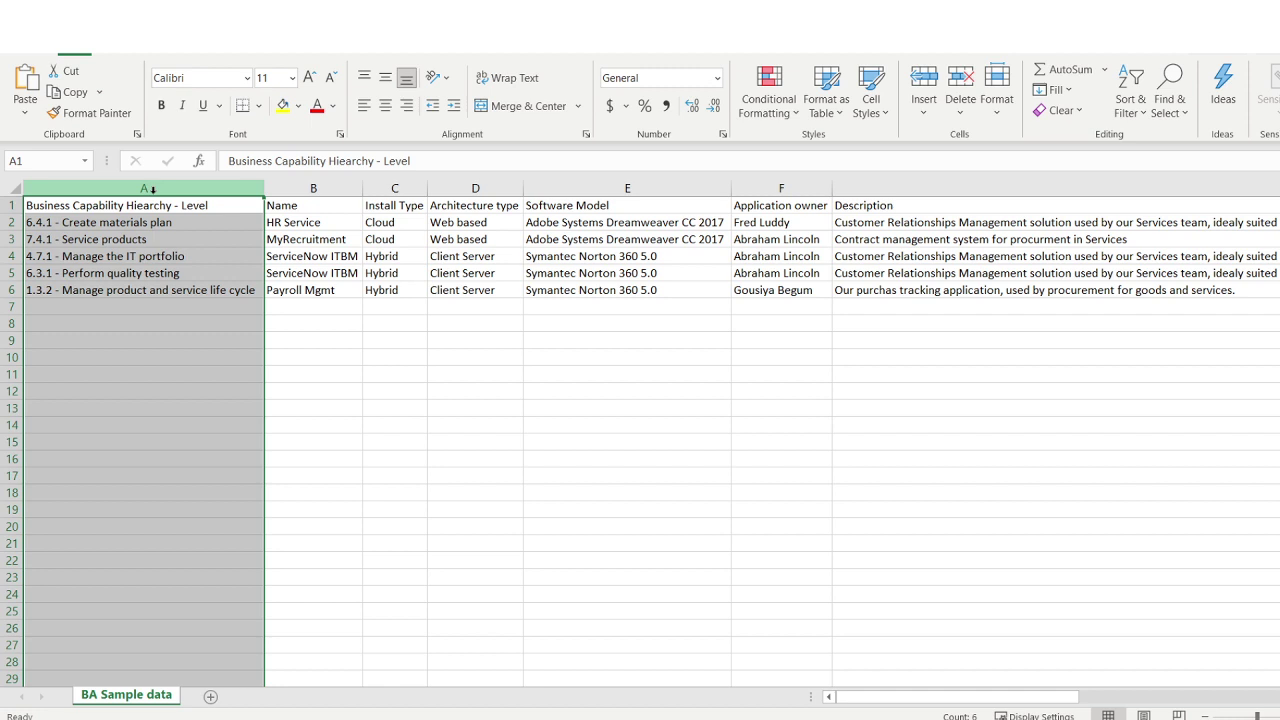
{"action": "left_click", "coordinate": [296, 188]}
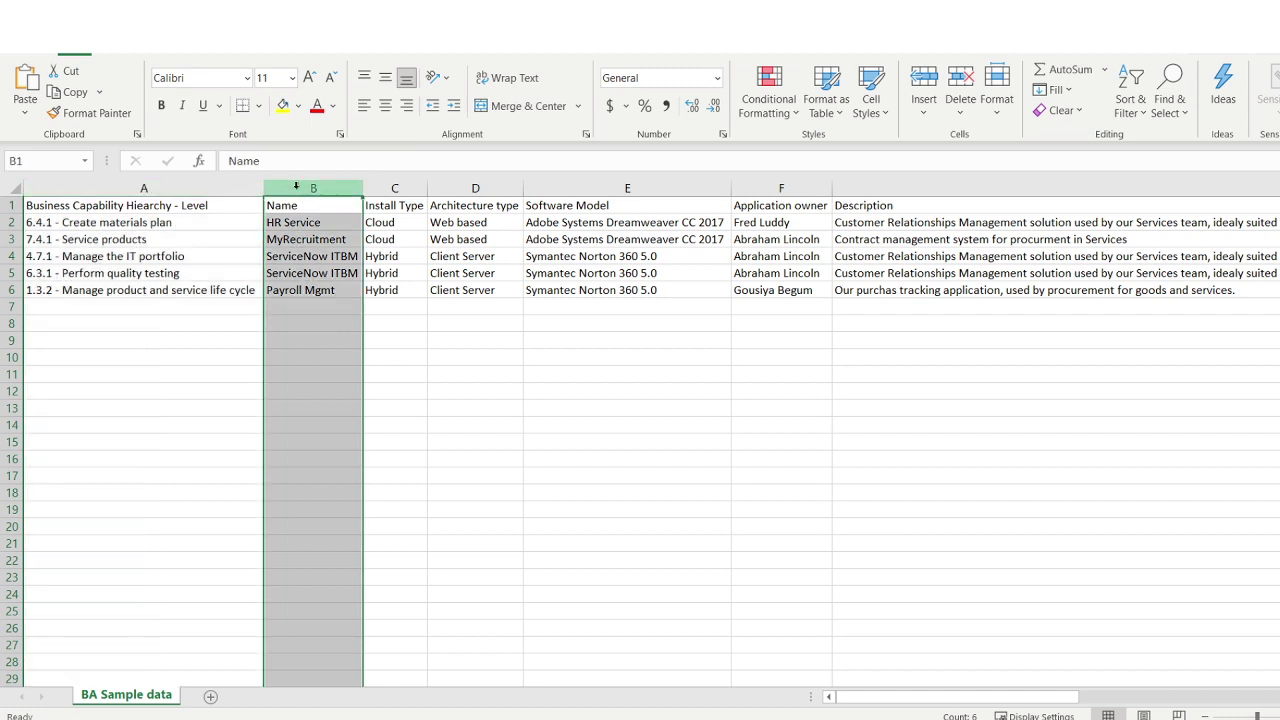
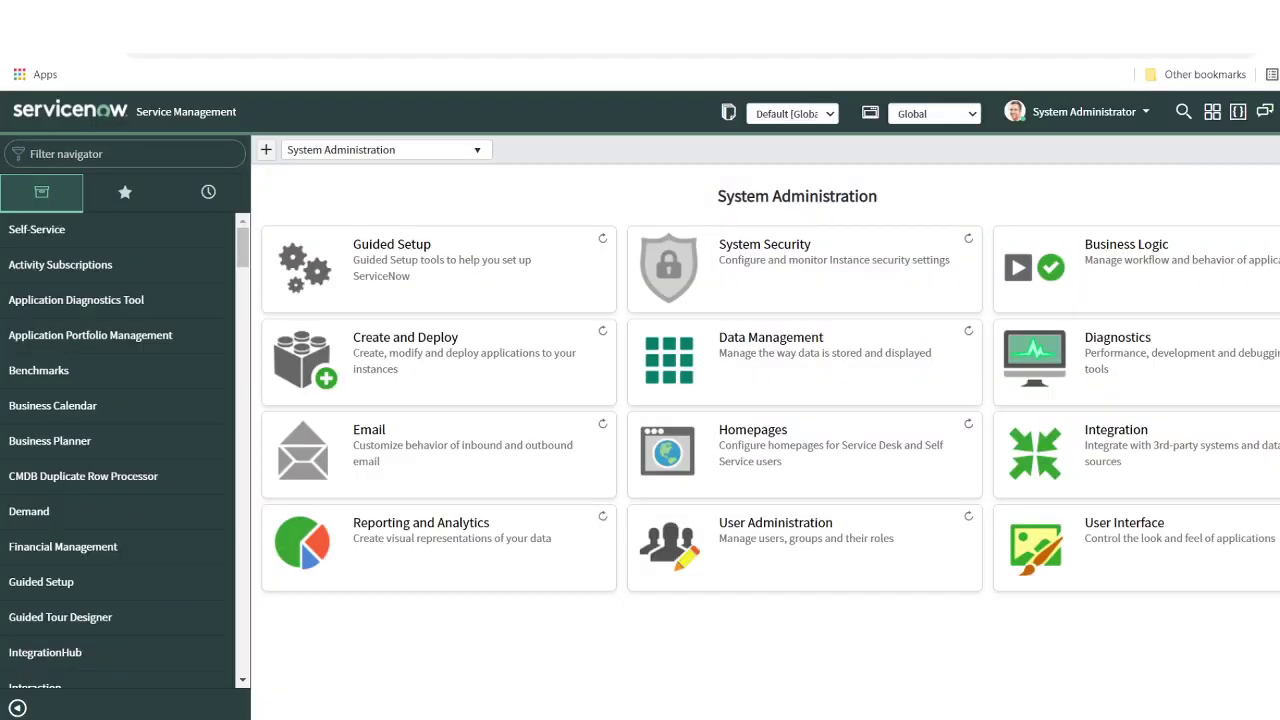
Switch to the ServiceNow Developer API reference and read the CMDBTransformUtil class overview, including its Identification and Reconciliation use
{"action": "left_click", "coordinate": [60, 25]}
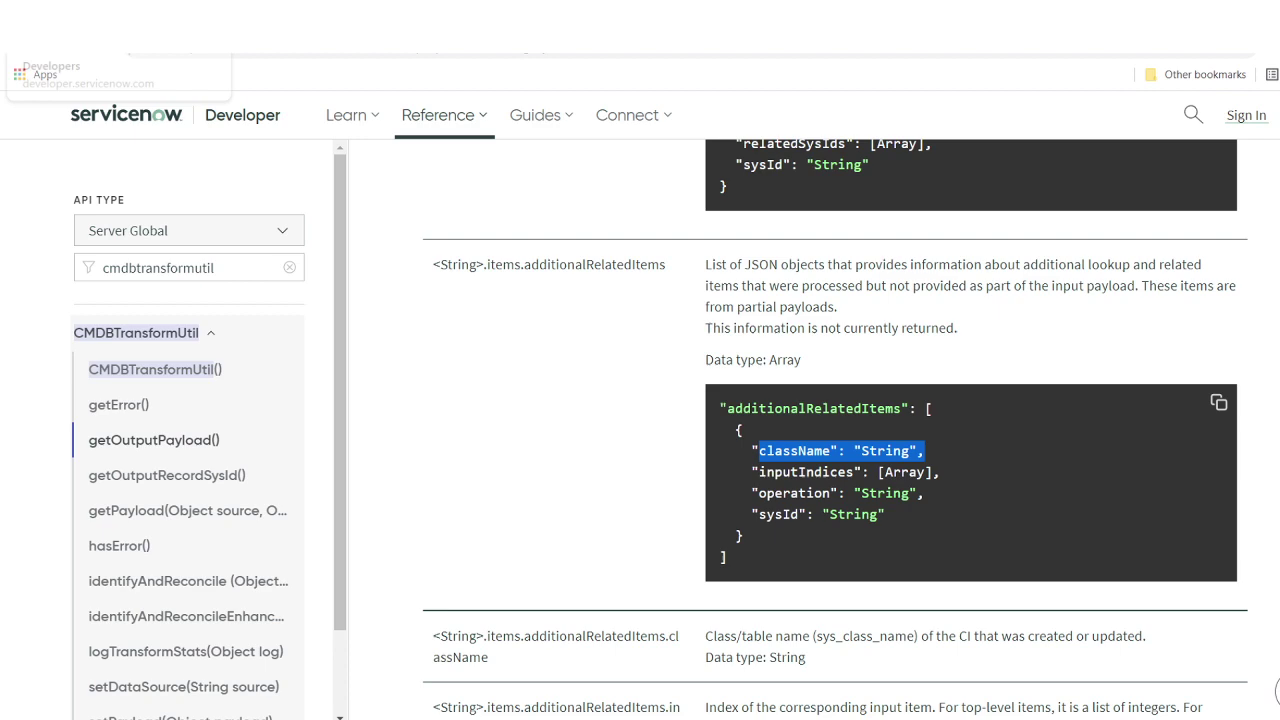
{"action": "scroll", "coordinate": [449, 311], "scroll_direction": "up", "scroll_amount": 5}
{"action": "scroll", "coordinate": [452, 392], "scroll_direction": "up", "scroll_amount": 10}
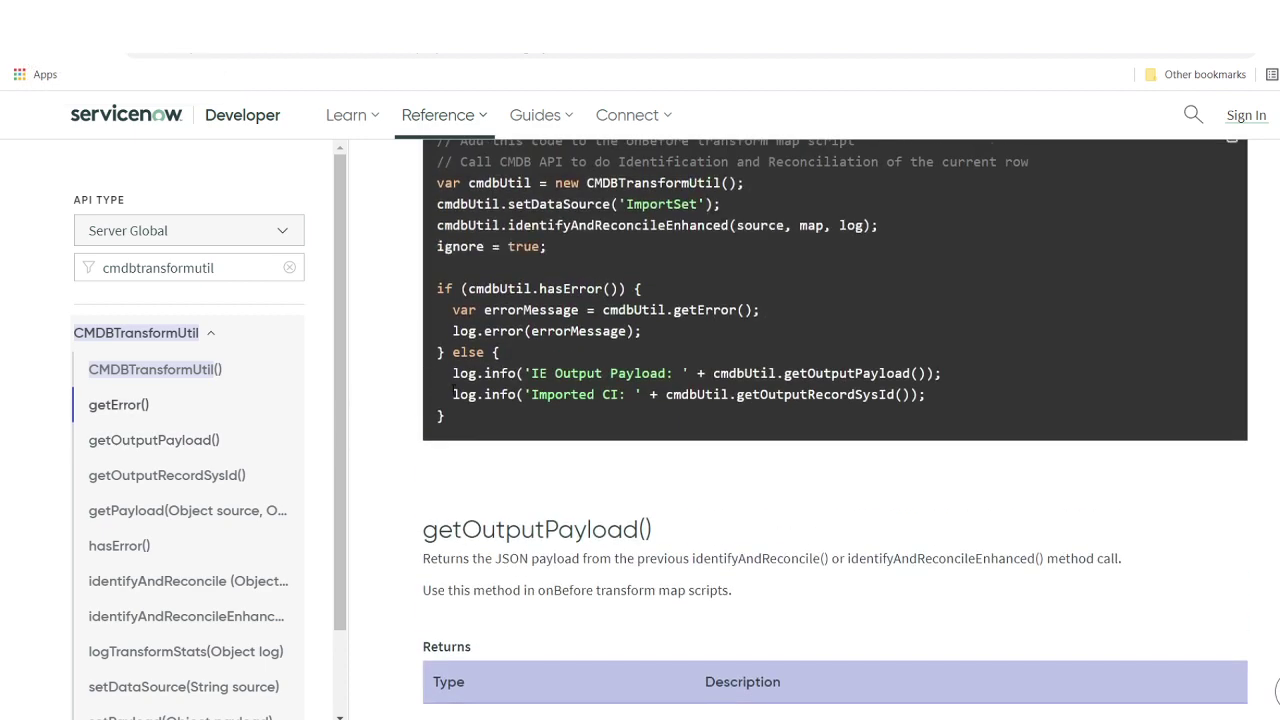
{"action": "scroll", "coordinate": [454, 390], "scroll_direction": "up", "scroll_amount": 2}
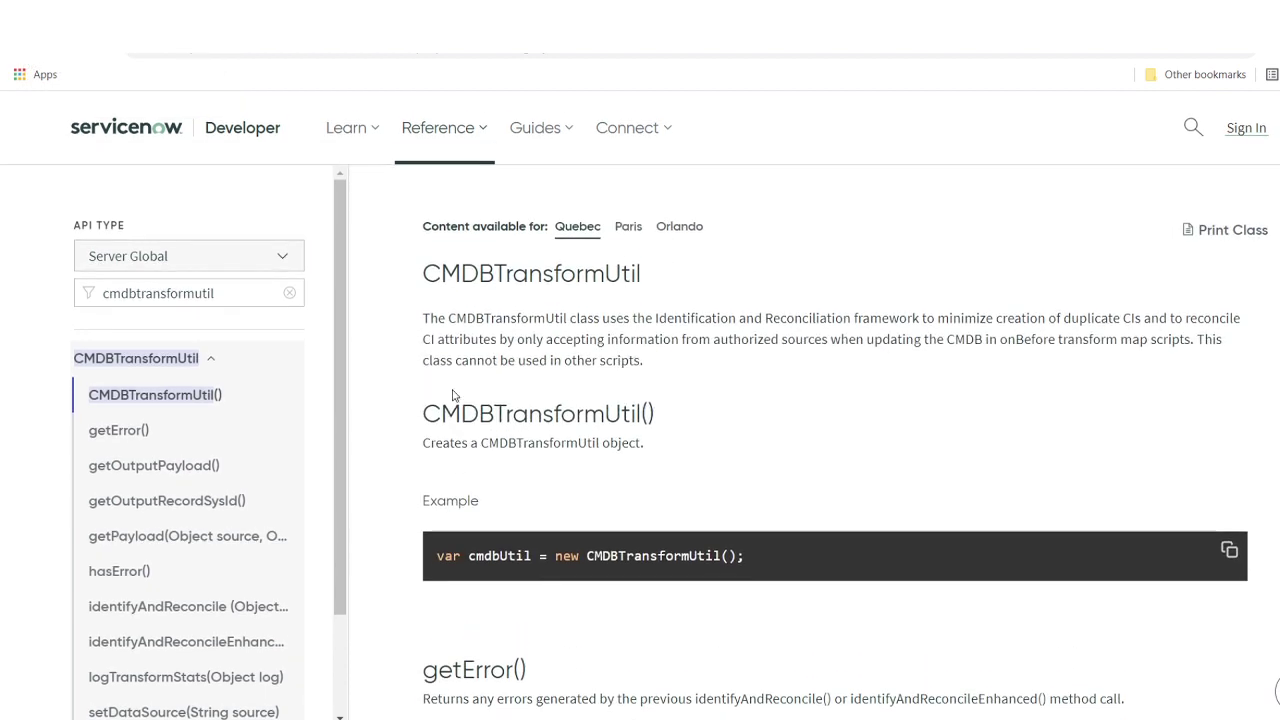
{"action": "triple_click", "coordinate": [577, 418]}
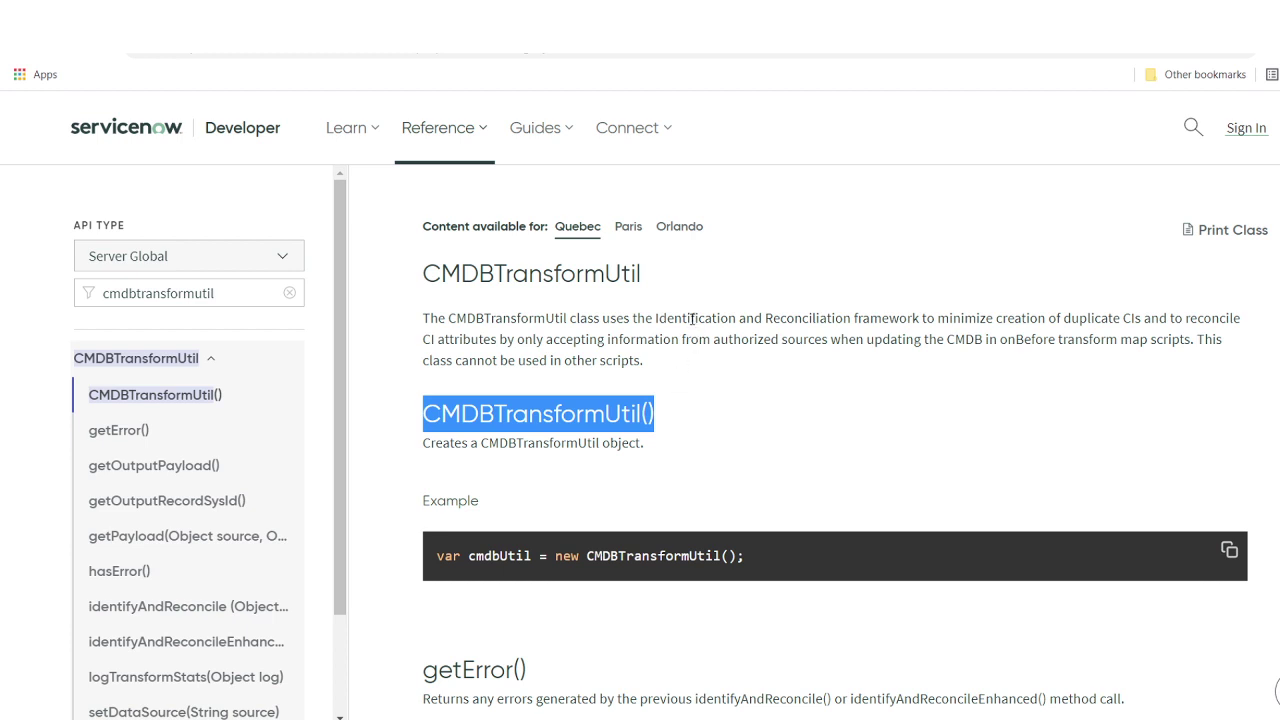
{"action": "left_click_drag", "start_coordinate": [692, 318], "coordinate": [857, 318]}
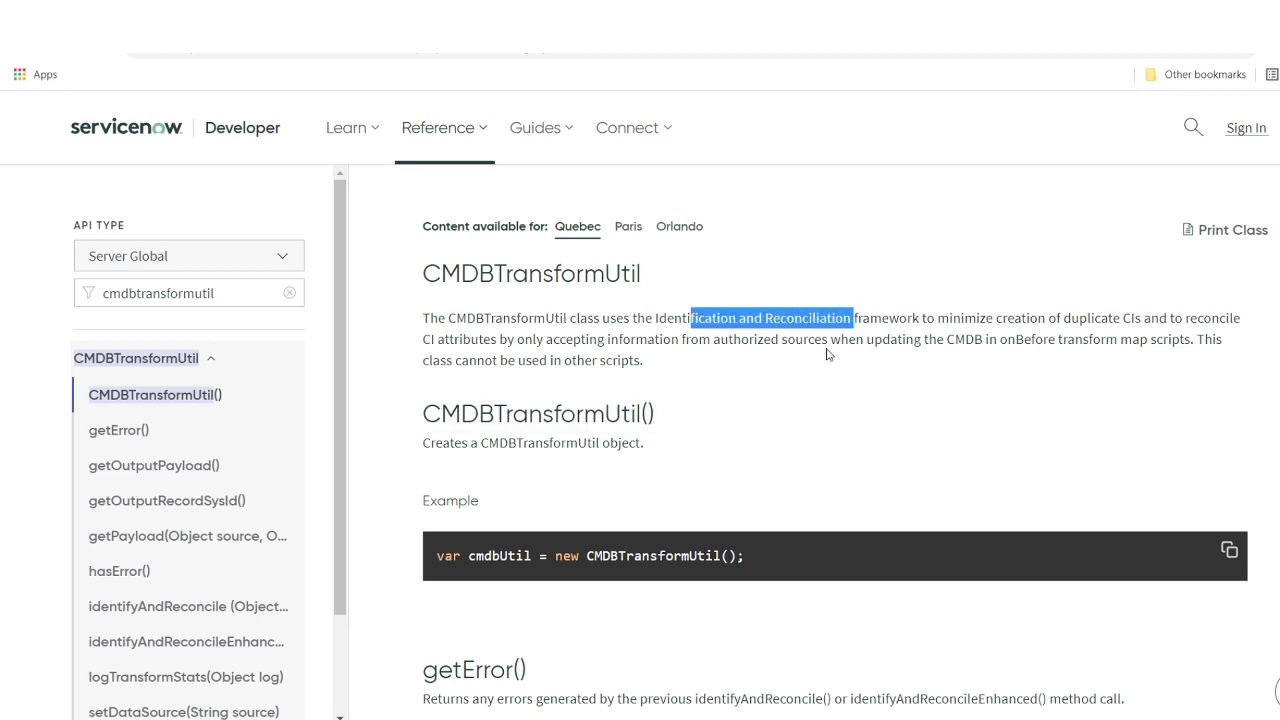
Examine the getError() example script, focusing on the setDataSource call and its ImportSet argument
{"action": "scroll", "coordinate": [680, 522], "scroll_direction": "down", "scroll_amount": 5}
{"action": "scroll", "coordinate": [670, 593], "scroll_direction": "down", "scroll_amount": 3}
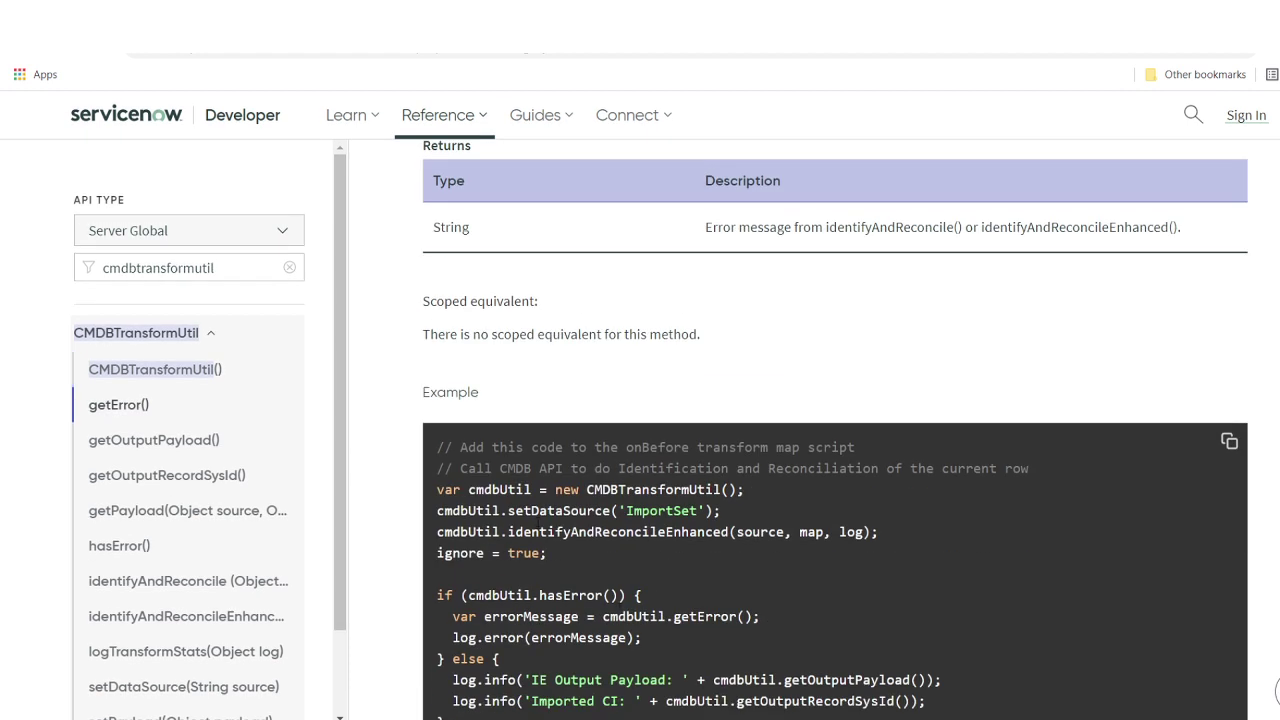
{"action": "double_click", "coordinate": [541, 514]}
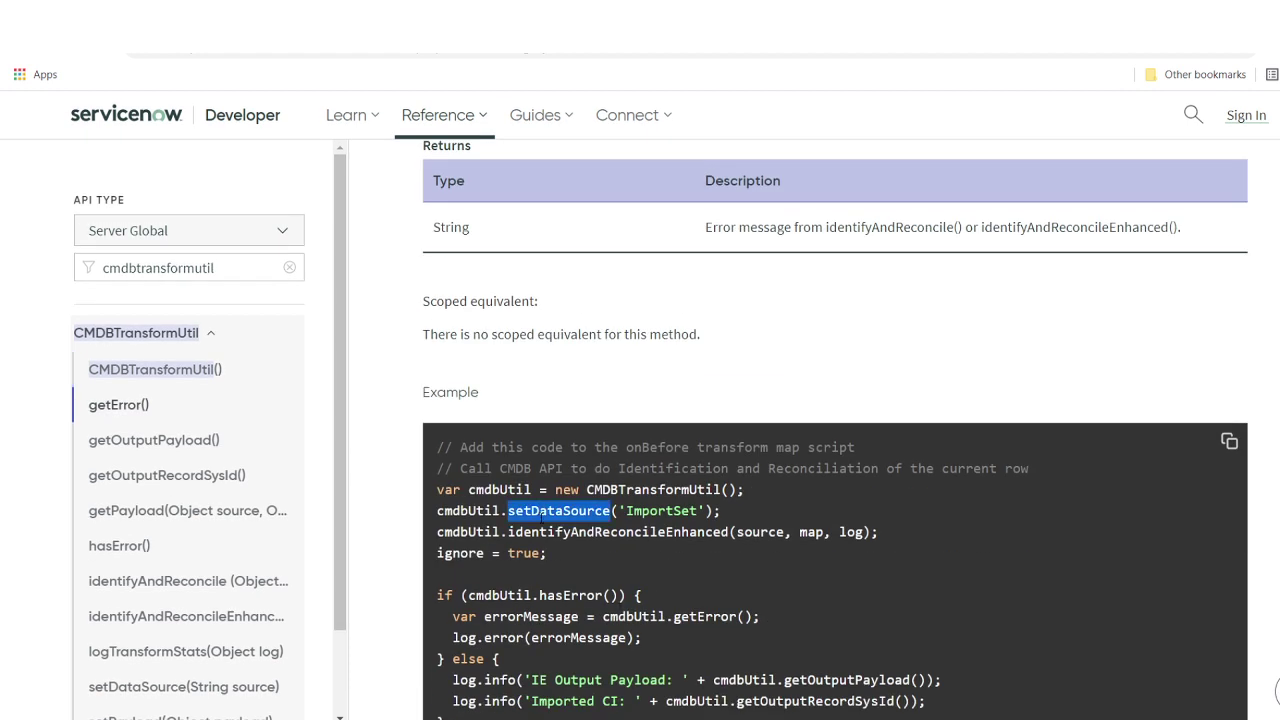
{"action": "double_click", "coordinate": [662, 511]}
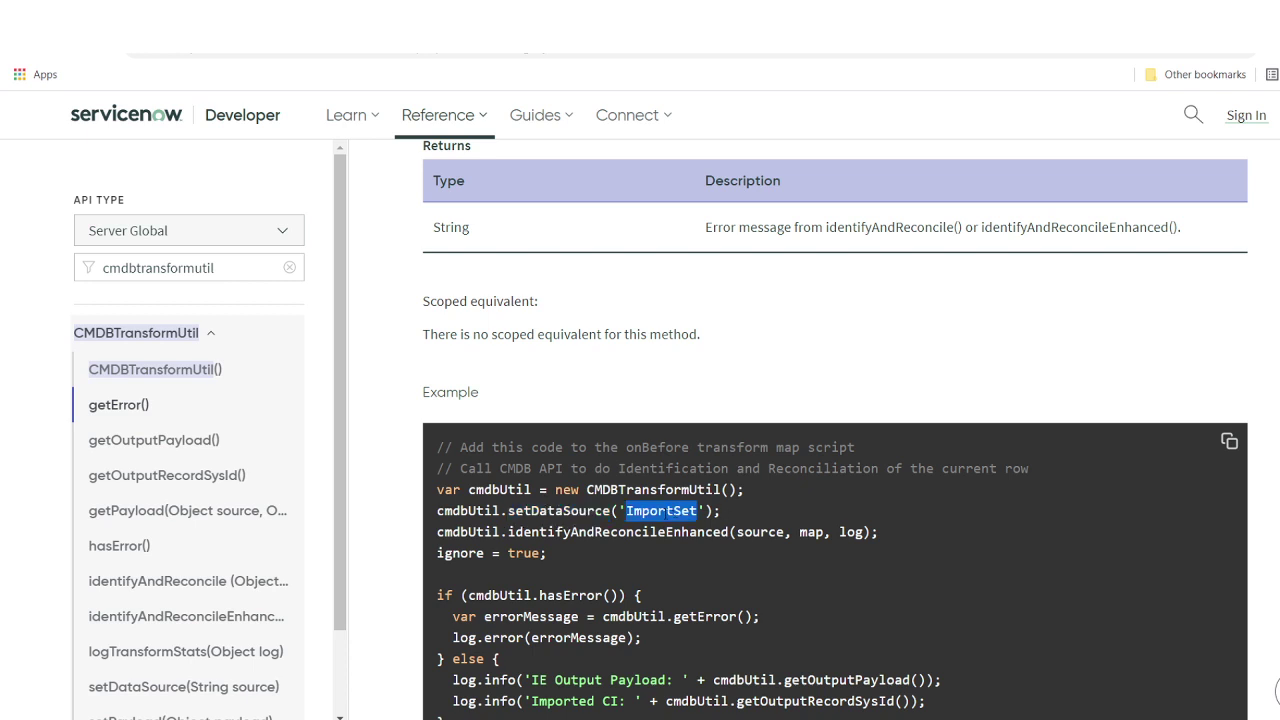
{"action": "scroll", "coordinate": [675, 582], "scroll_direction": "down", "scroll_amount": 1}
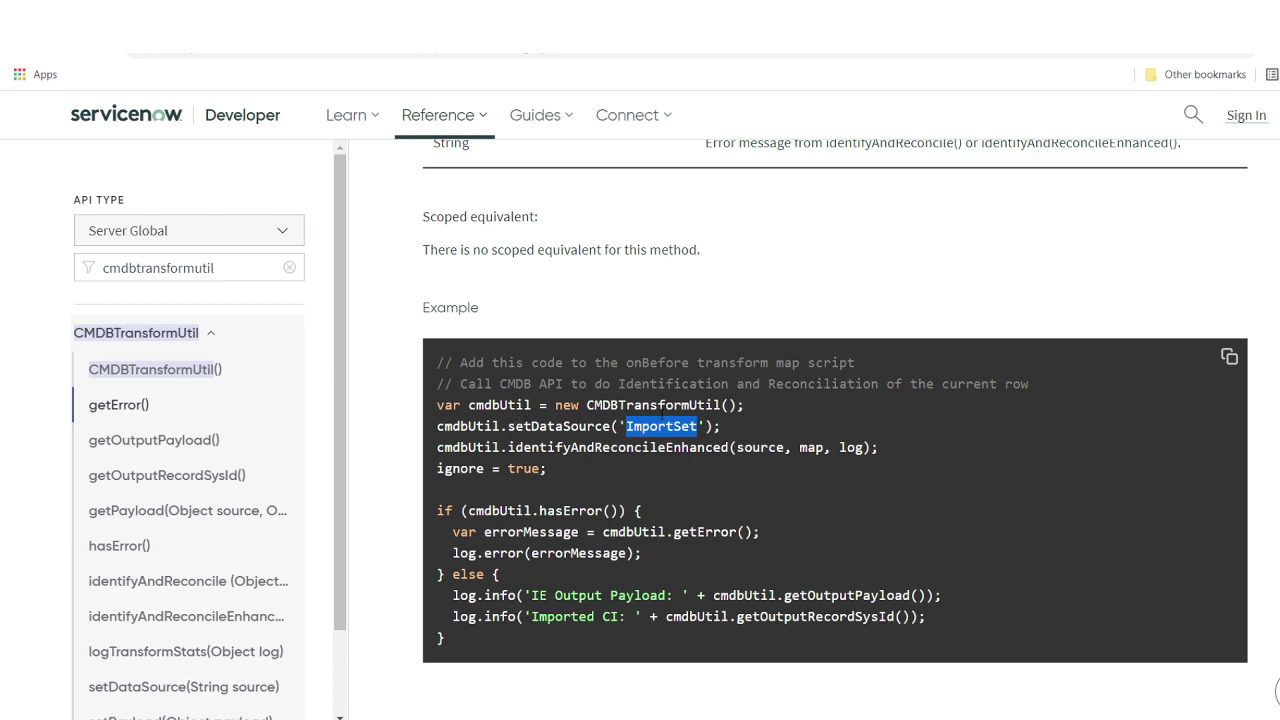
Examine the items structure returned by getOutputPayload() and go back to the getError() example
{"action": "scroll", "coordinate": [656, 480], "scroll_direction": "down", "scroll_amount": 6}
{"action": "scroll", "coordinate": [656, 485], "scroll_direction": "down", "scroll_amount": 3}
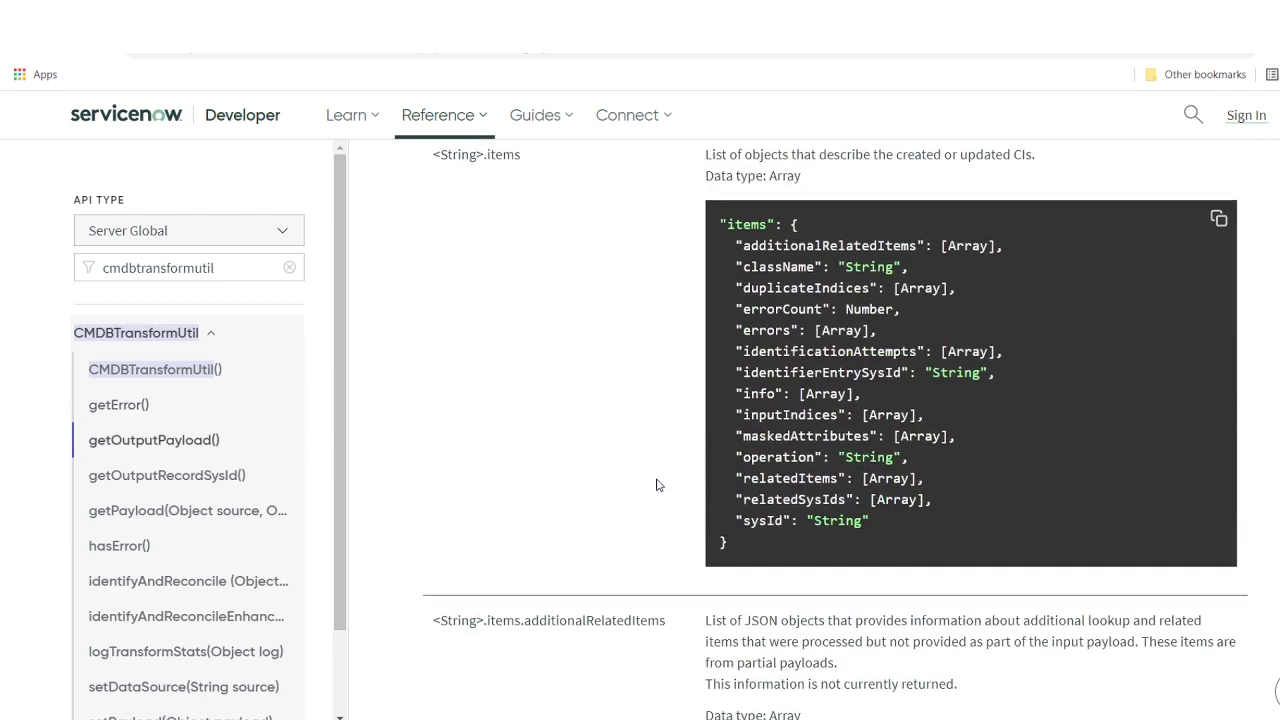
{"action": "left_click_drag", "start_coordinate": [721, 218], "coordinate": [770, 577]}
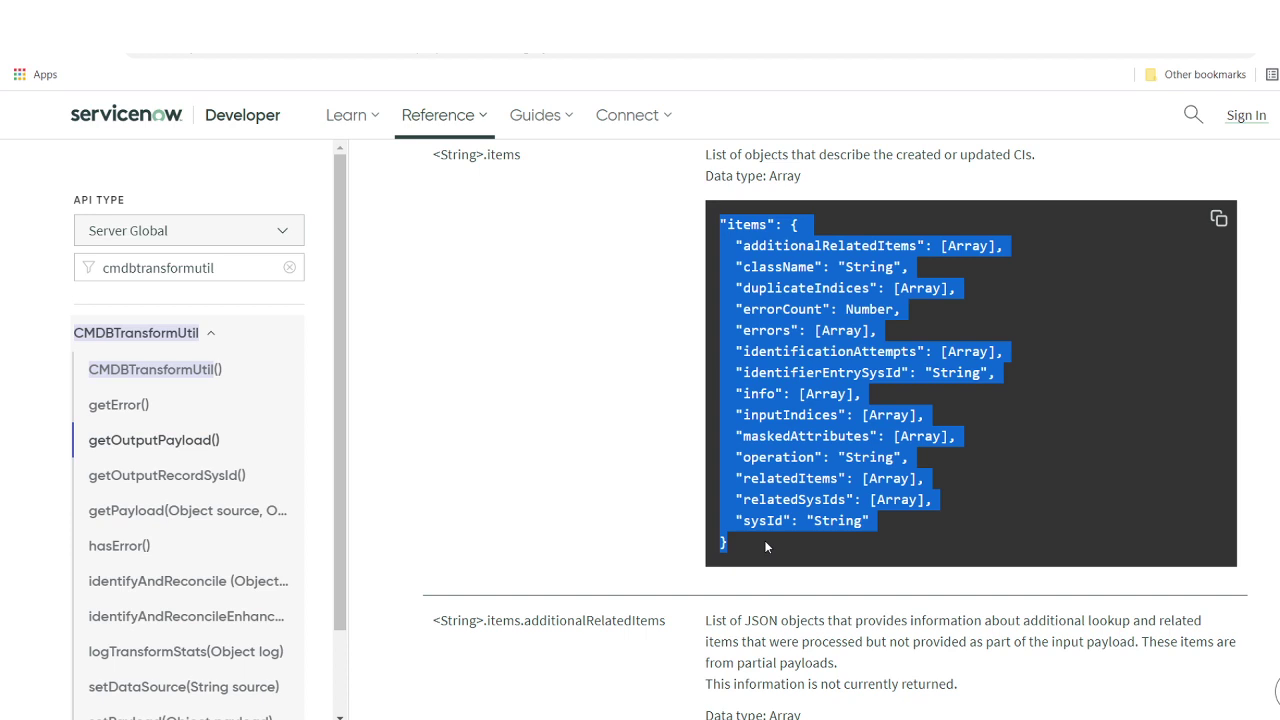
{"action": "scroll", "coordinate": [766, 546], "scroll_direction": "down", "scroll_amount": 1}
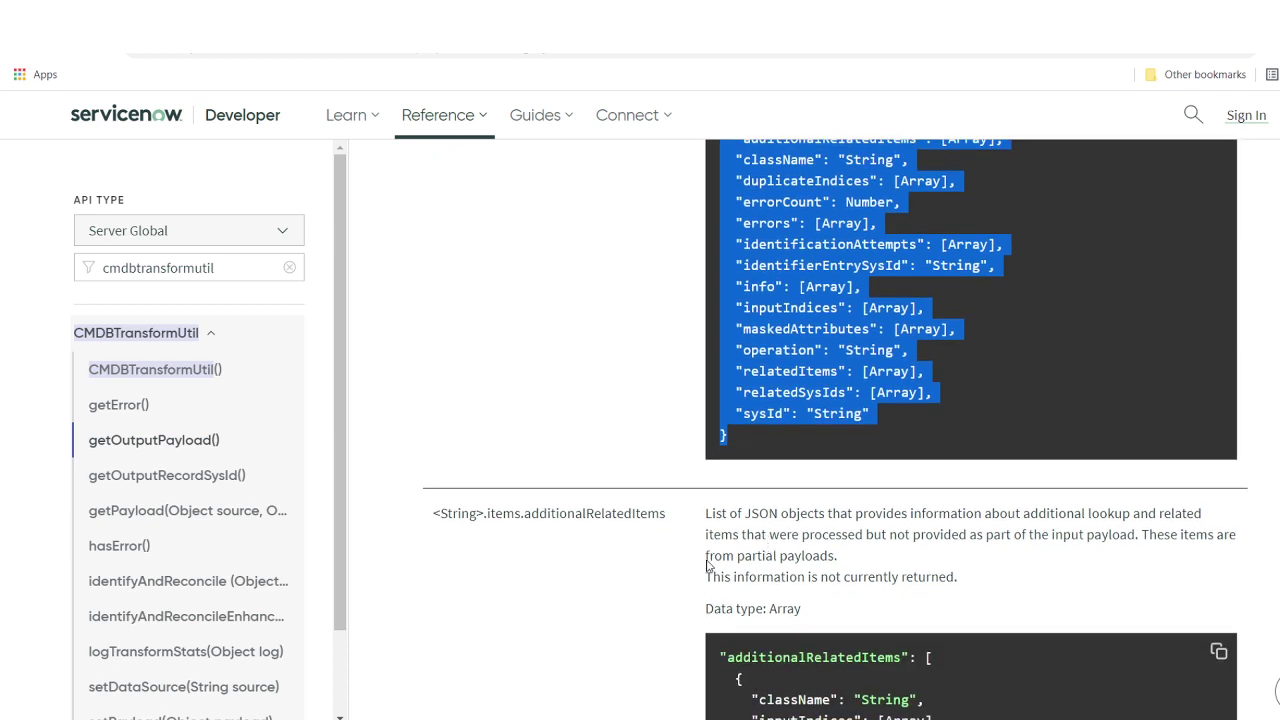
{"action": "scroll", "coordinate": [610, 320], "scroll_direction": "up", "scroll_amount": 10}
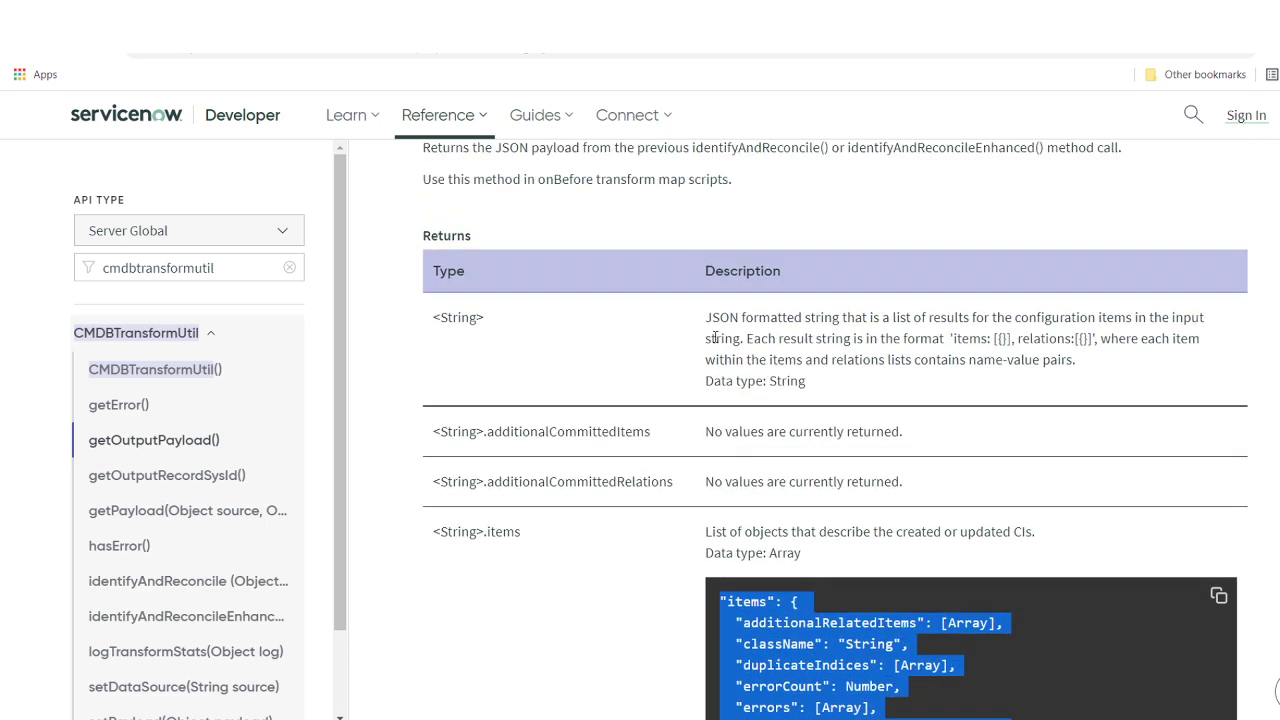
{"action": "scroll", "coordinate": [731, 346], "scroll_direction": "up", "scroll_amount": 1}
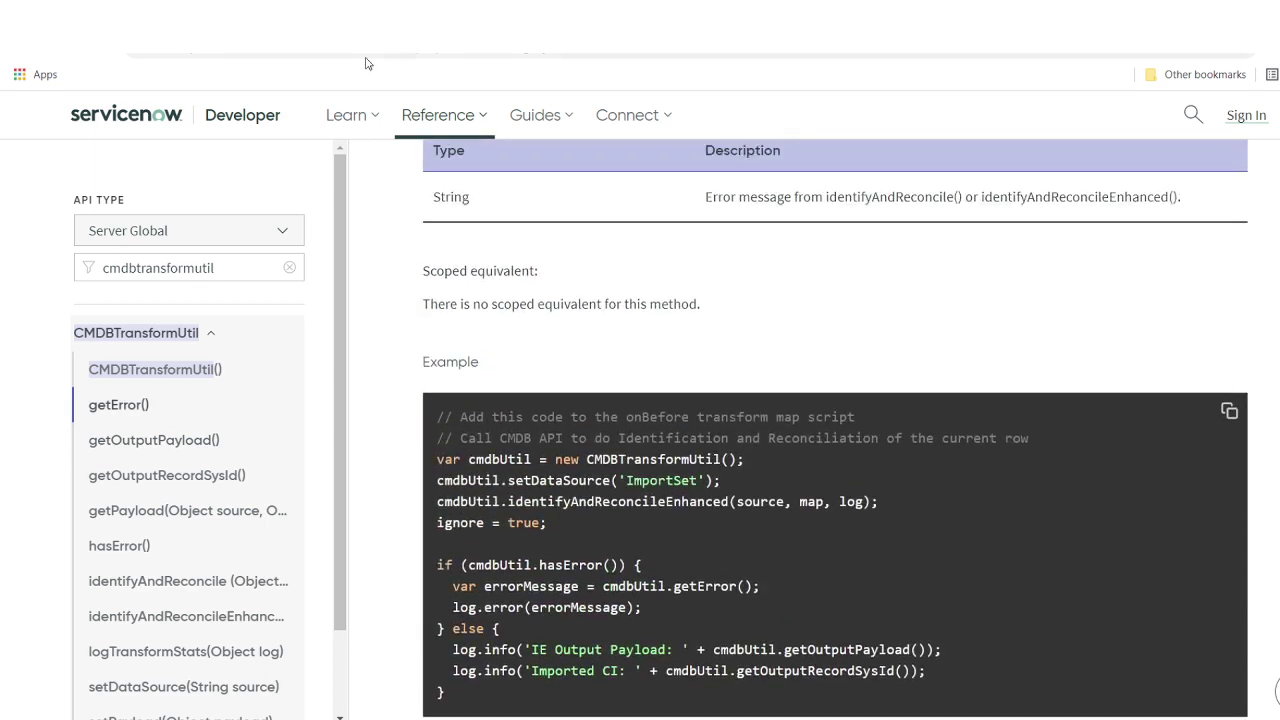
Return to the ServiceNow instance, search the navigator for "integrat" and clear the filter
{"action": "key", "text": "ctrl+Tab"}
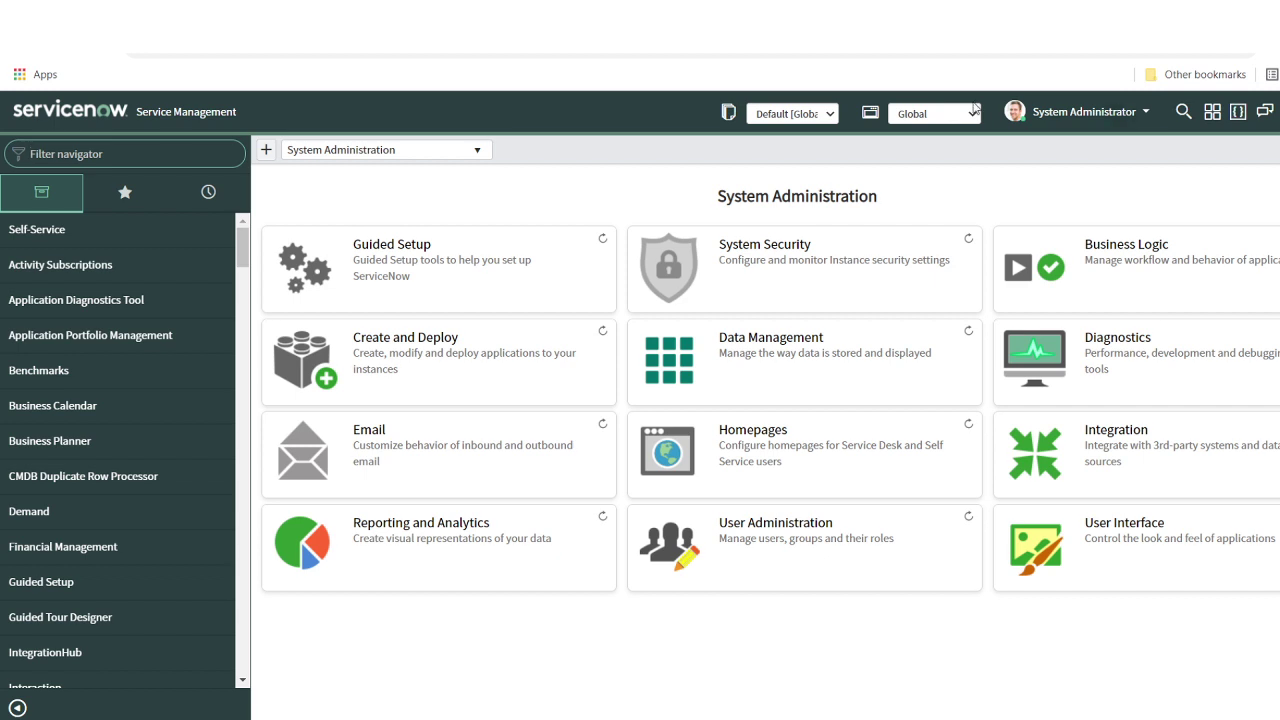
{"action": "type", "text": "integrat"}
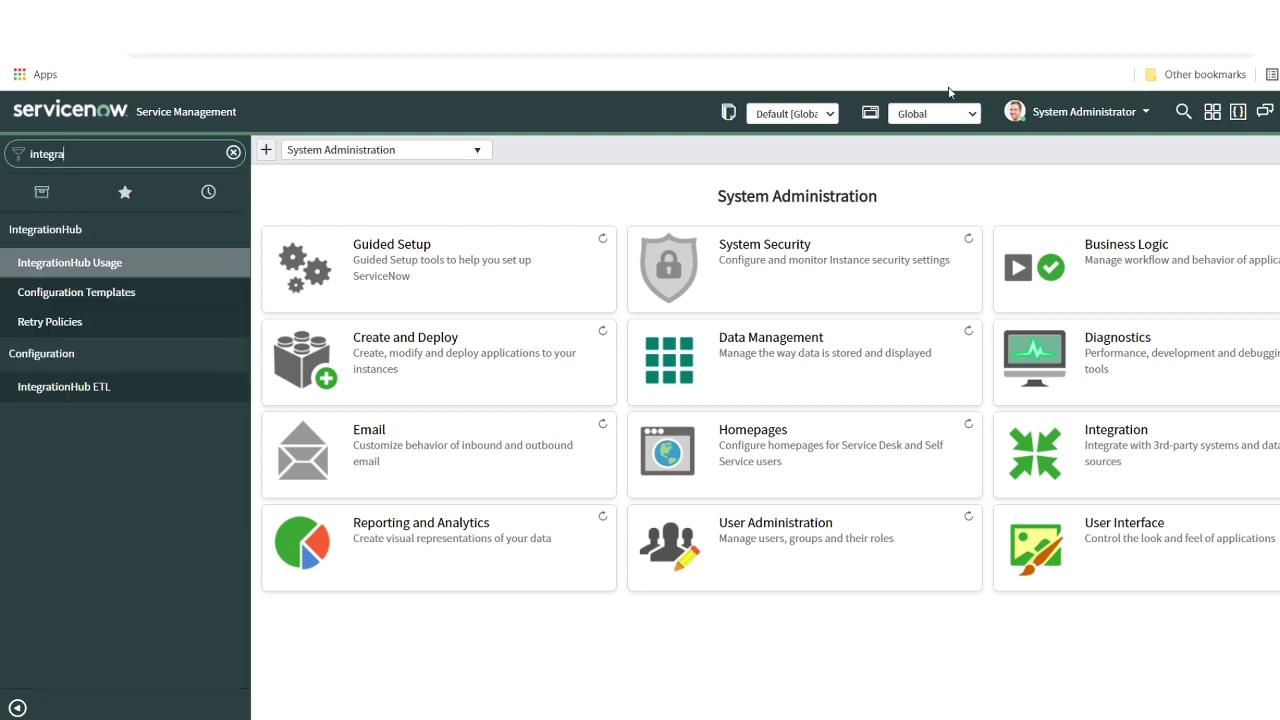
{"action": "key", "text": "BackSpace"}
{"action": "key", "text": "BackSpace"}
{"action": "key", "text": "BackSpace"}
{"action": "key", "text": "BackSpace"}
{"action": "key", "text": "BackSpace"}
{"action": "key", "text": "BackSpace"}
{"action": "key", "text": "BackSpace"}
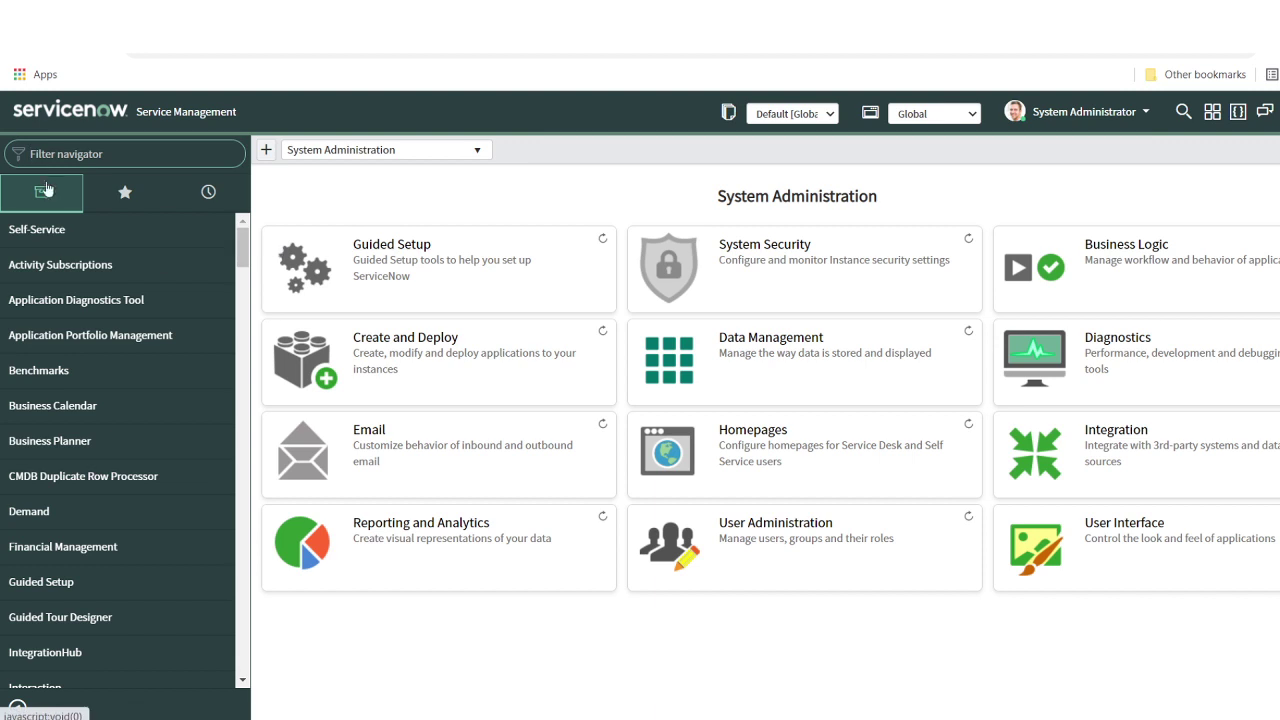
Find CI Class Manager by filtering the navigator for "class" and open it
{"action": "left_click", "coordinate": [120, 152]}
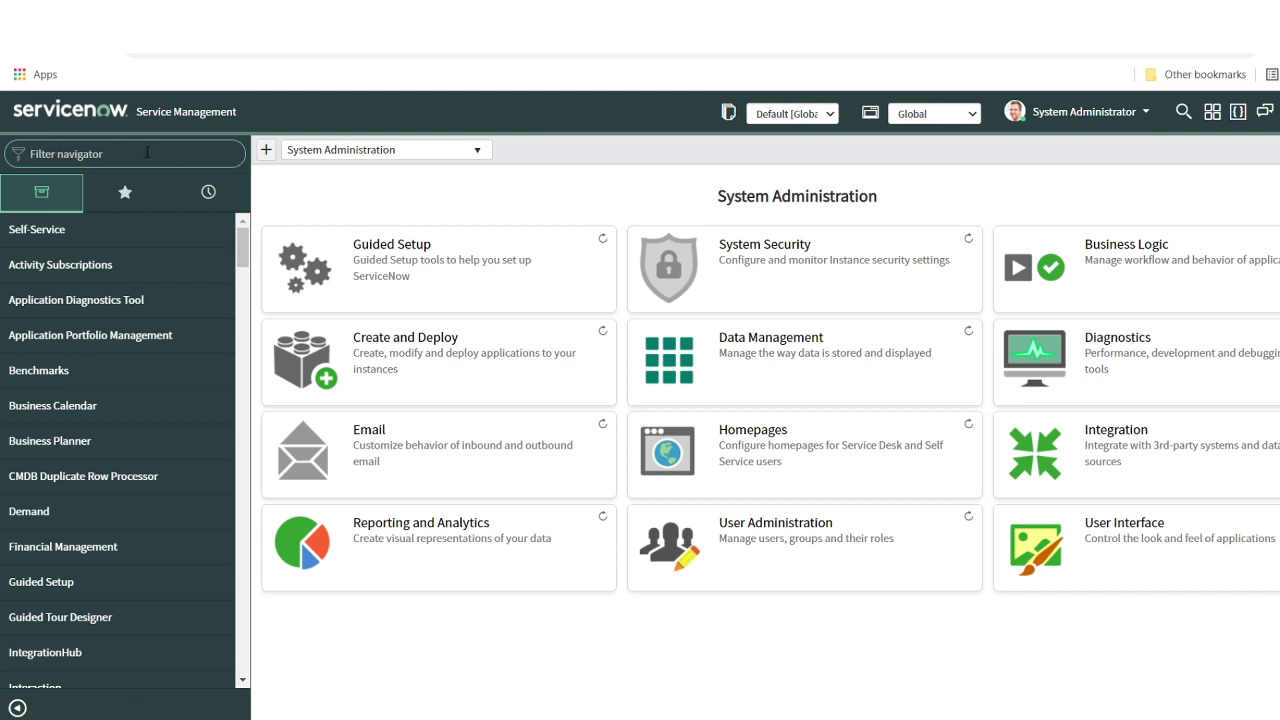
{"action": "type", "text": "class c"}
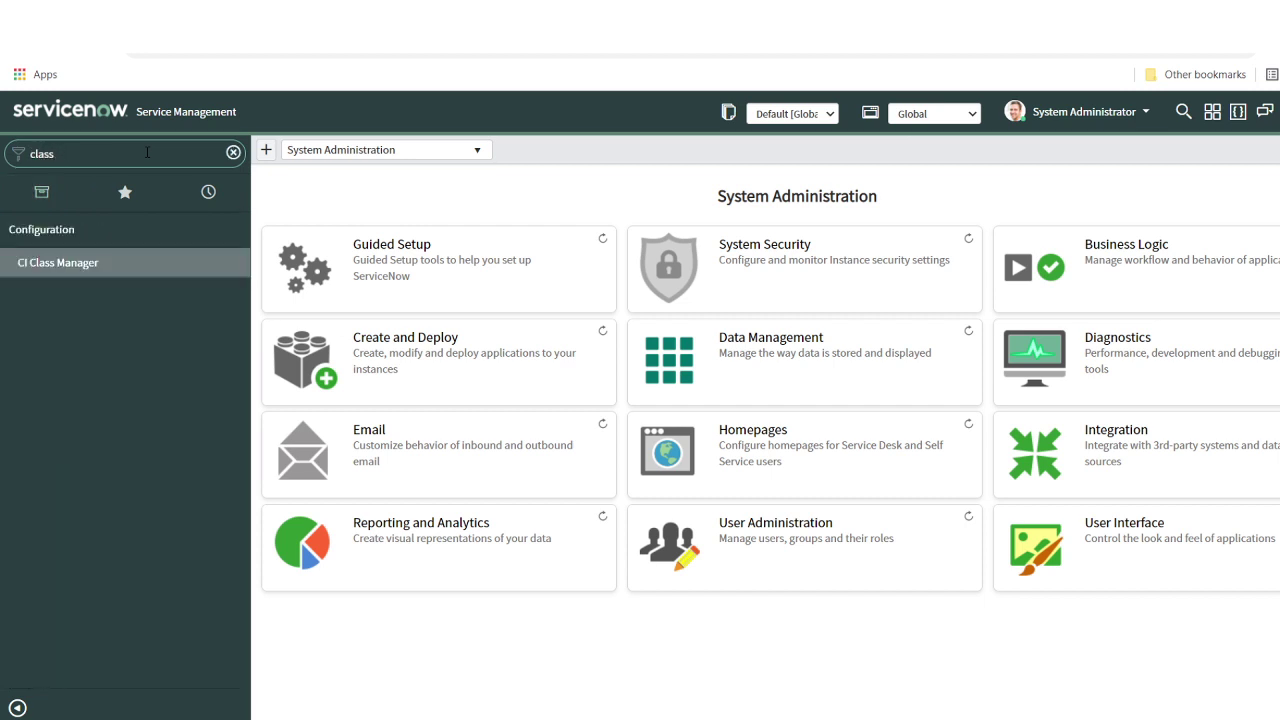
{"action": "left_click", "coordinate": [60, 262]}
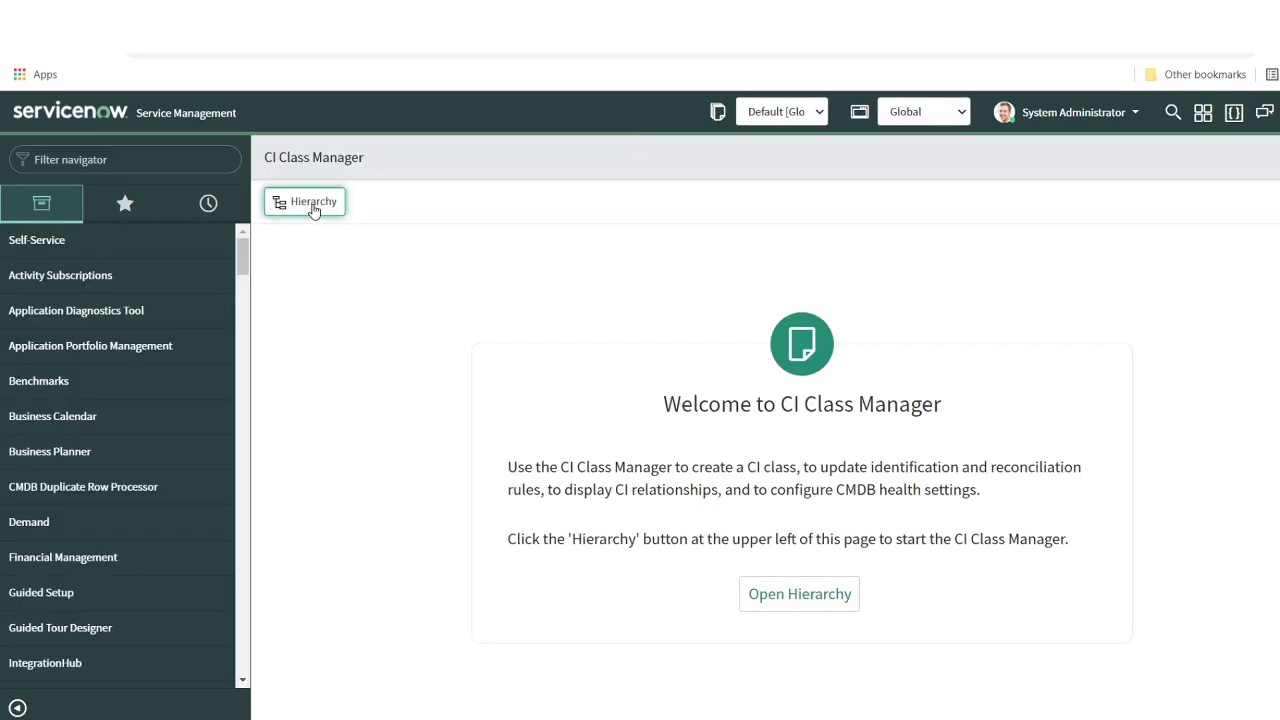
Search the CI class hierarchy for "business app" and open the Business Application class
{"action": "left_click", "coordinate": [313, 204]}
{"action": "type", "text": "business app"}
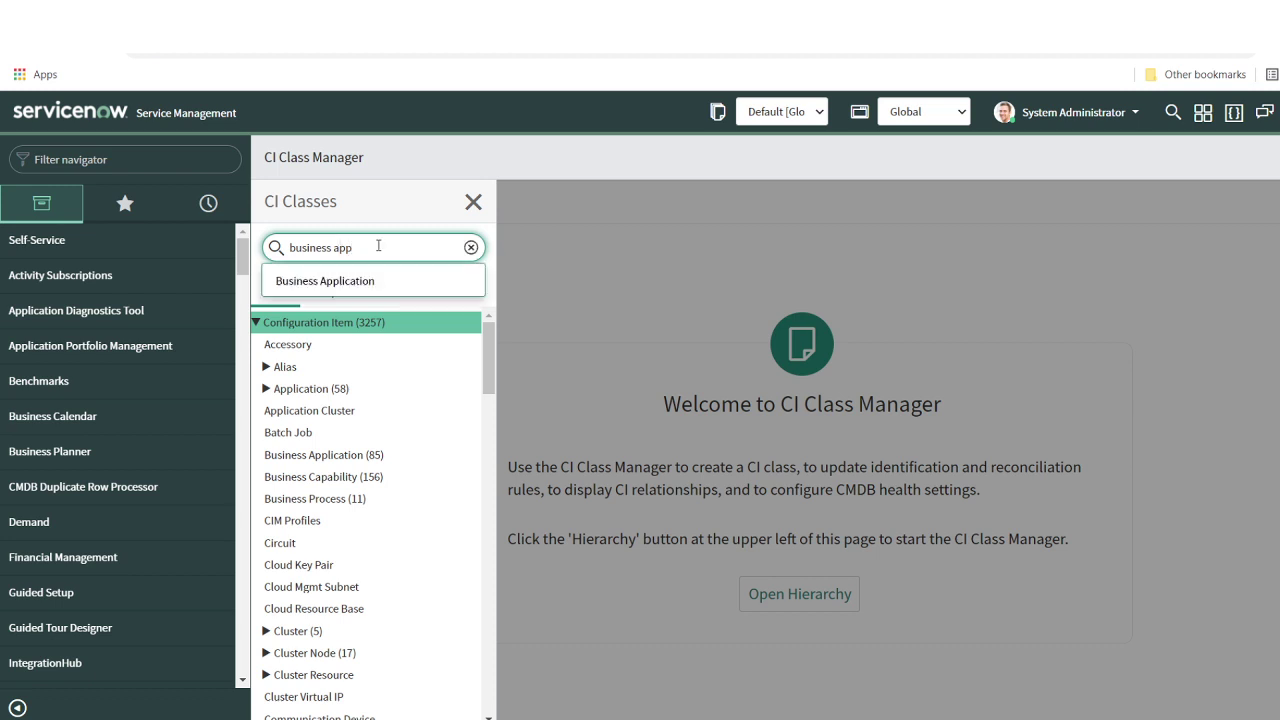
{"action": "left_click", "coordinate": [325, 281]}
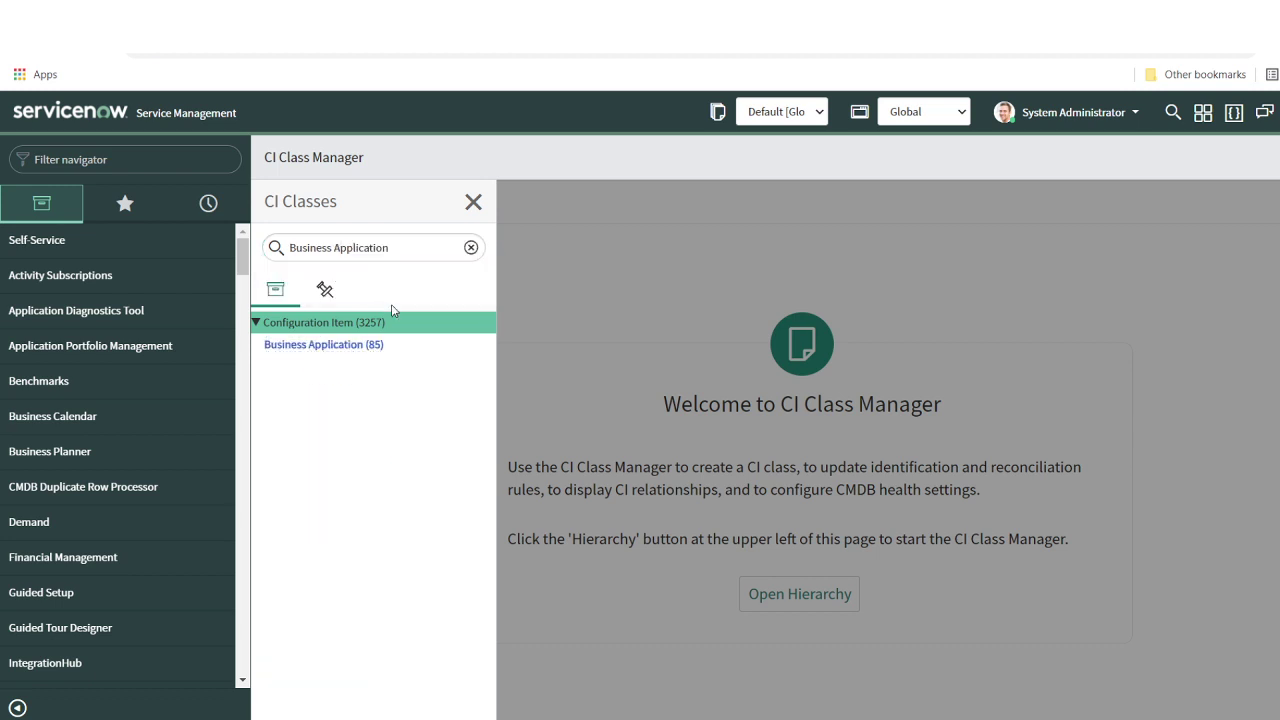
{"action": "left_click", "coordinate": [350, 344]}
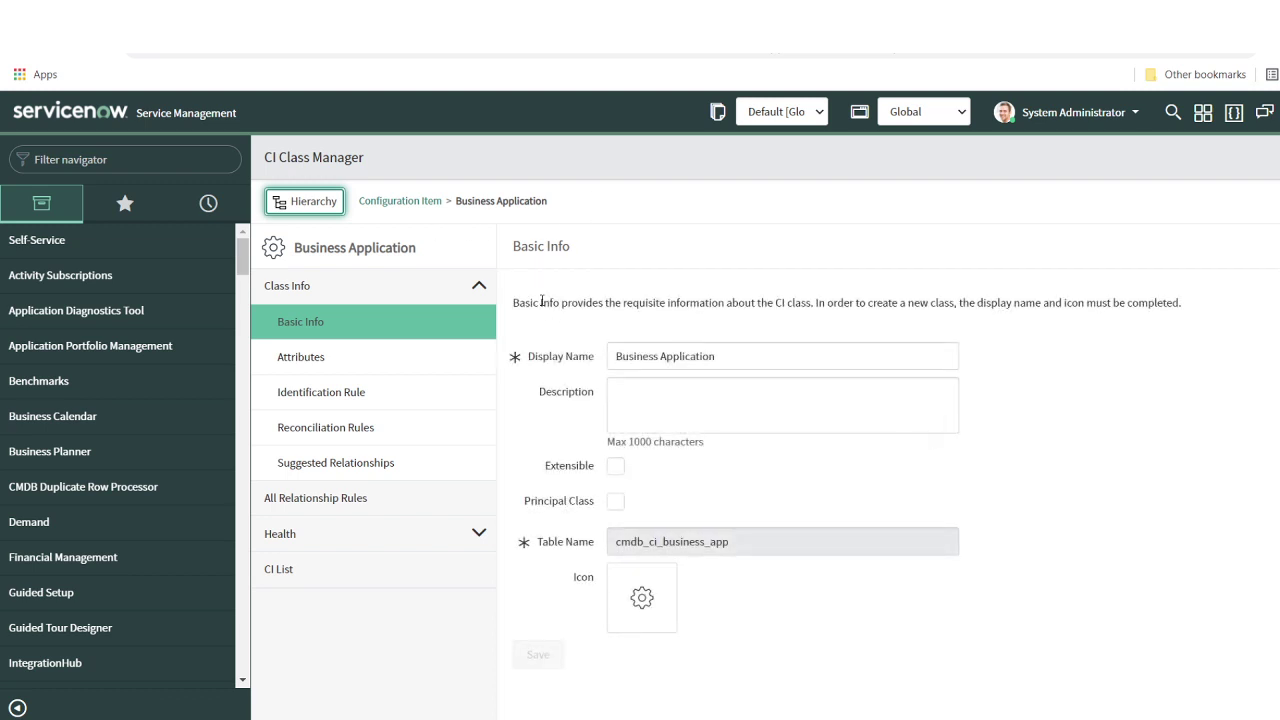
Create and save an active, independent identification rule named Business Application rule for the Business Application class
{"action": "left_click", "coordinate": [317, 408]}
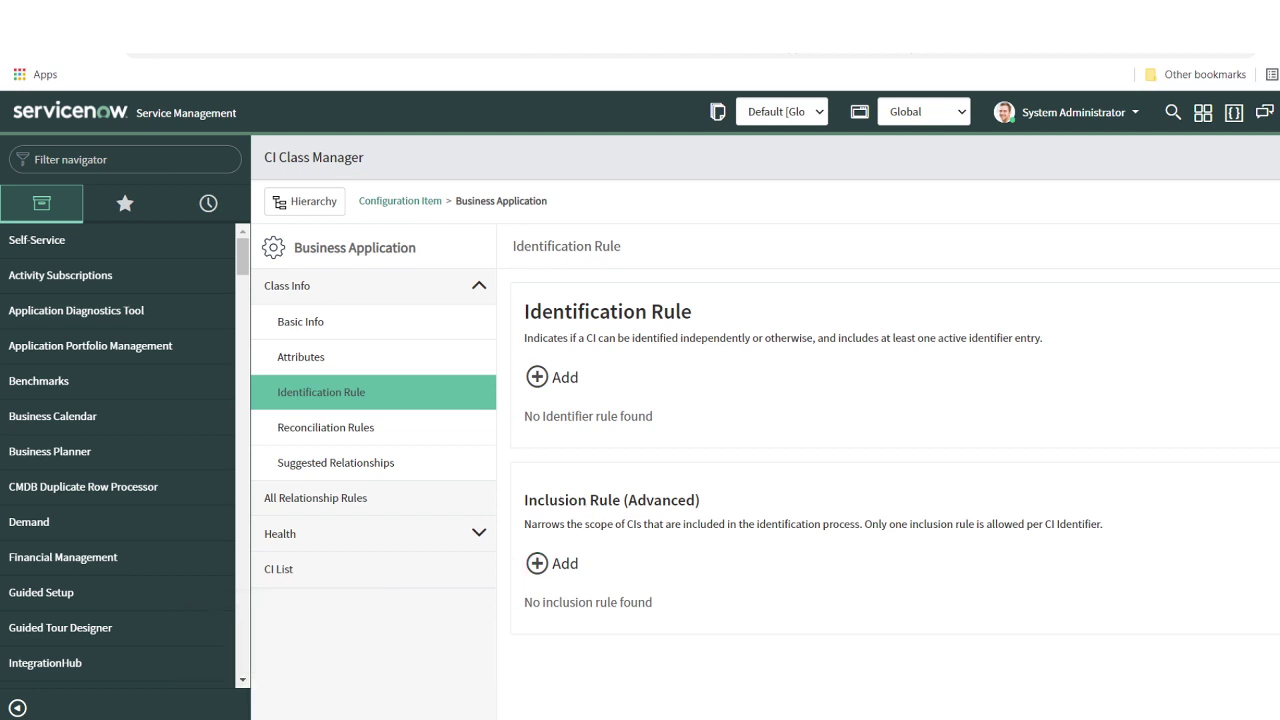
{"action": "left_click", "coordinate": [556, 384]}
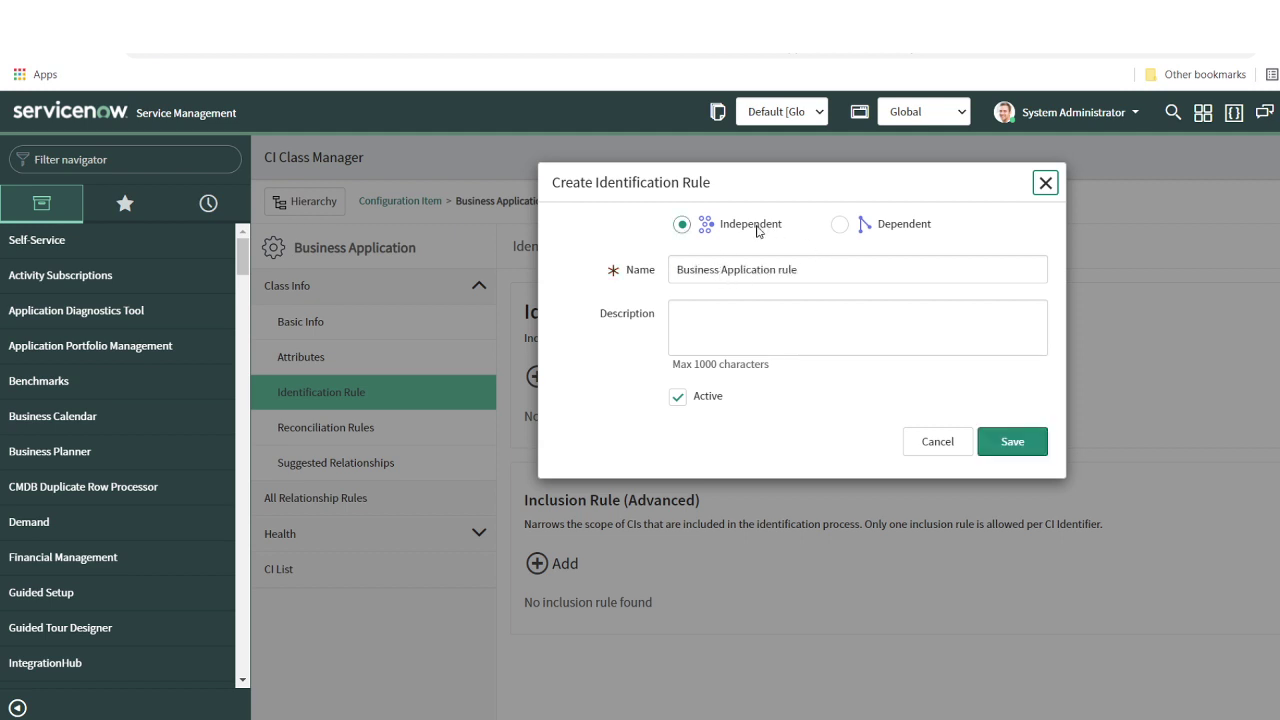
{"action": "left_click", "coordinate": [724, 324]}
{"action": "left_click", "coordinate": [1018, 443]}
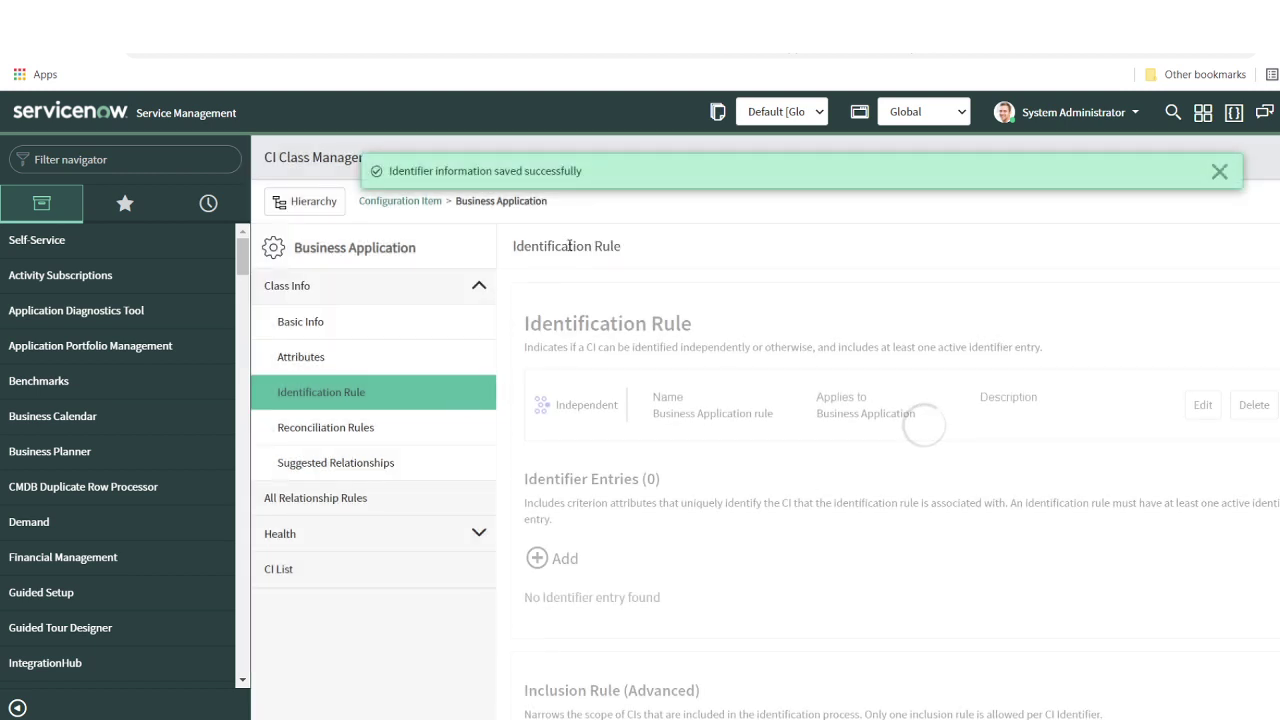
Add an active identifier entry with priority 100 to the Business Application rule, using Name from the main table as criterion attribute
{"action": "scroll", "coordinate": [660, 520], "scroll_direction": "down", "scroll_amount": 1}
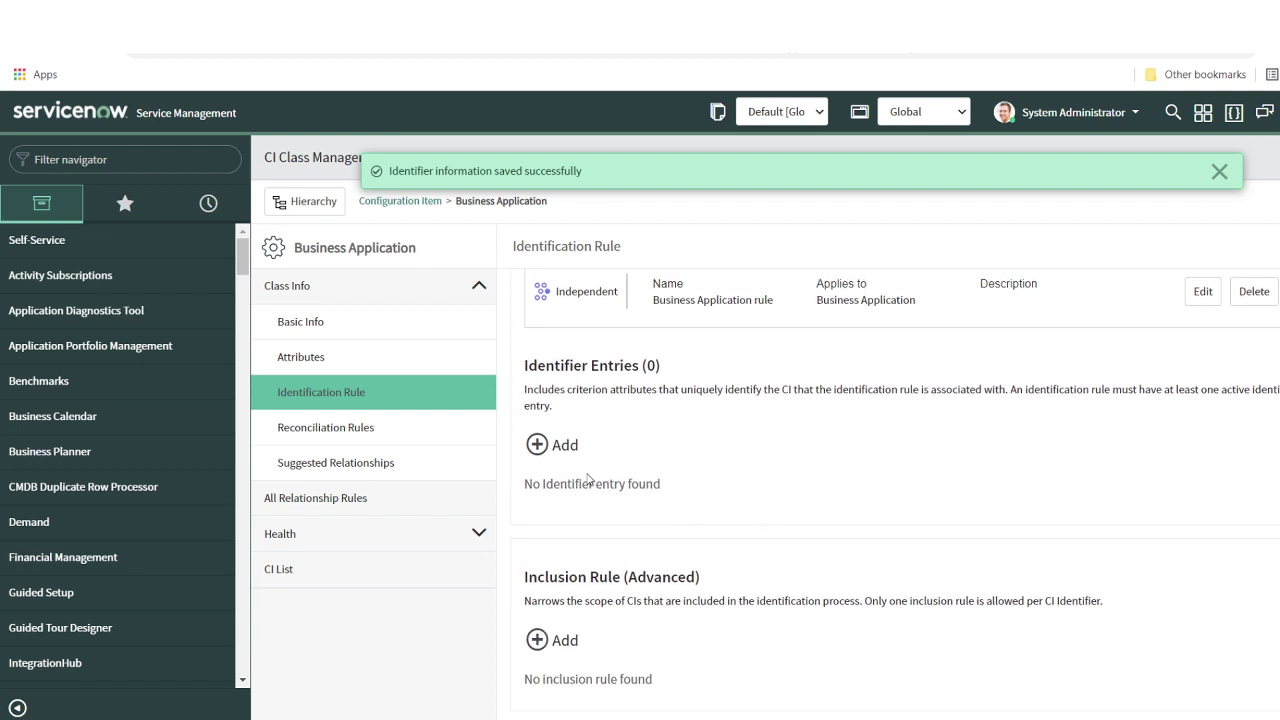
{"action": "left_click", "coordinate": [561, 449]}
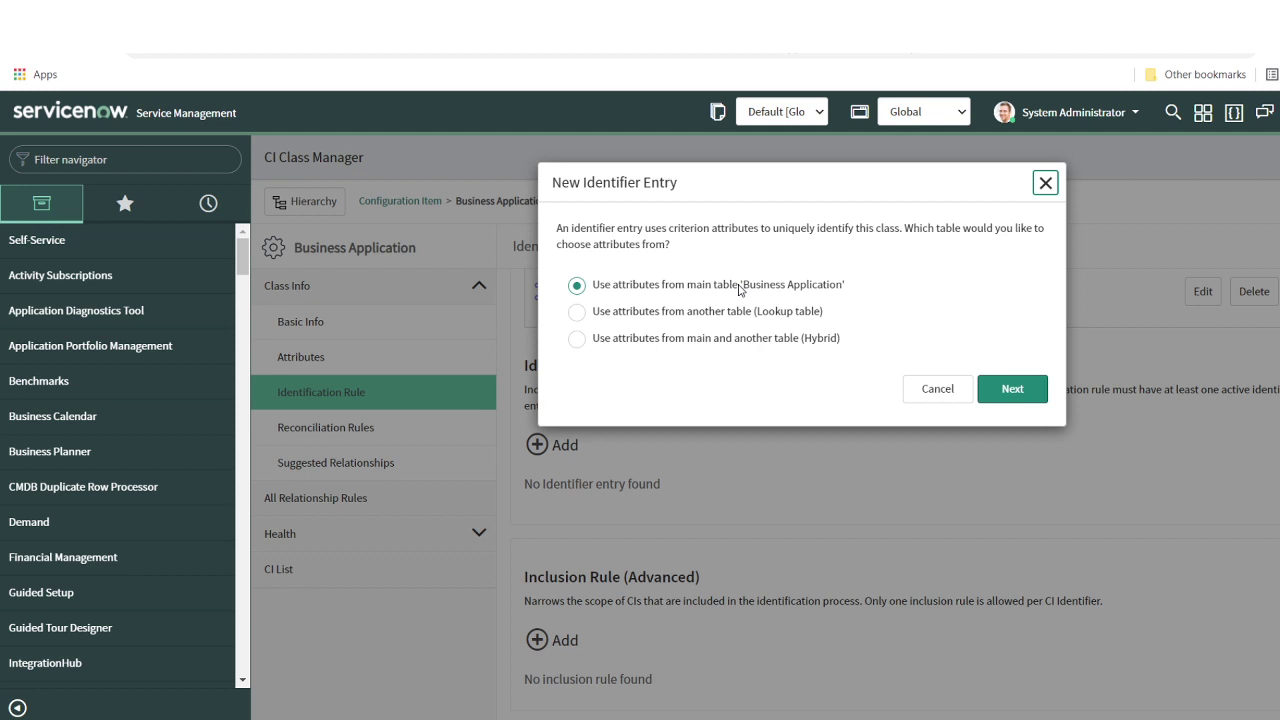
{"action": "left_click", "coordinate": [823, 287]}
{"action": "left_click", "coordinate": [1007, 392]}
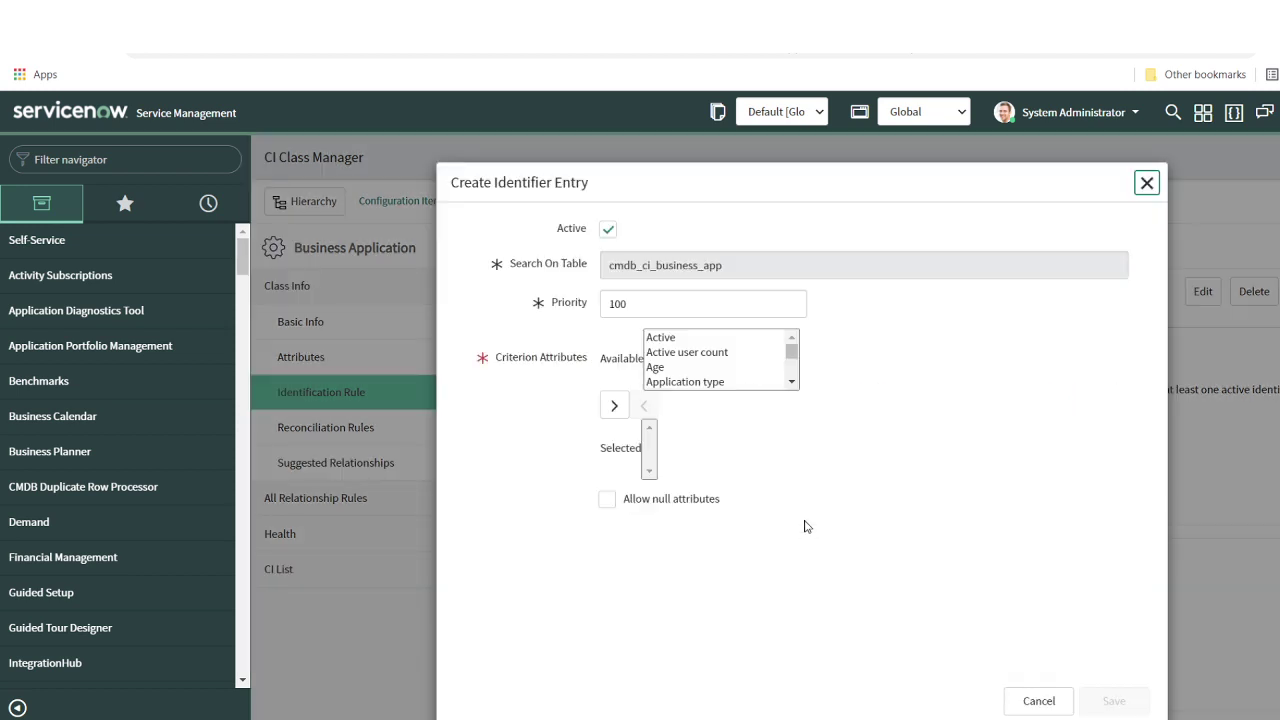
{"action": "left_click", "coordinate": [651, 390]}
{"action": "key", "text": "n"}
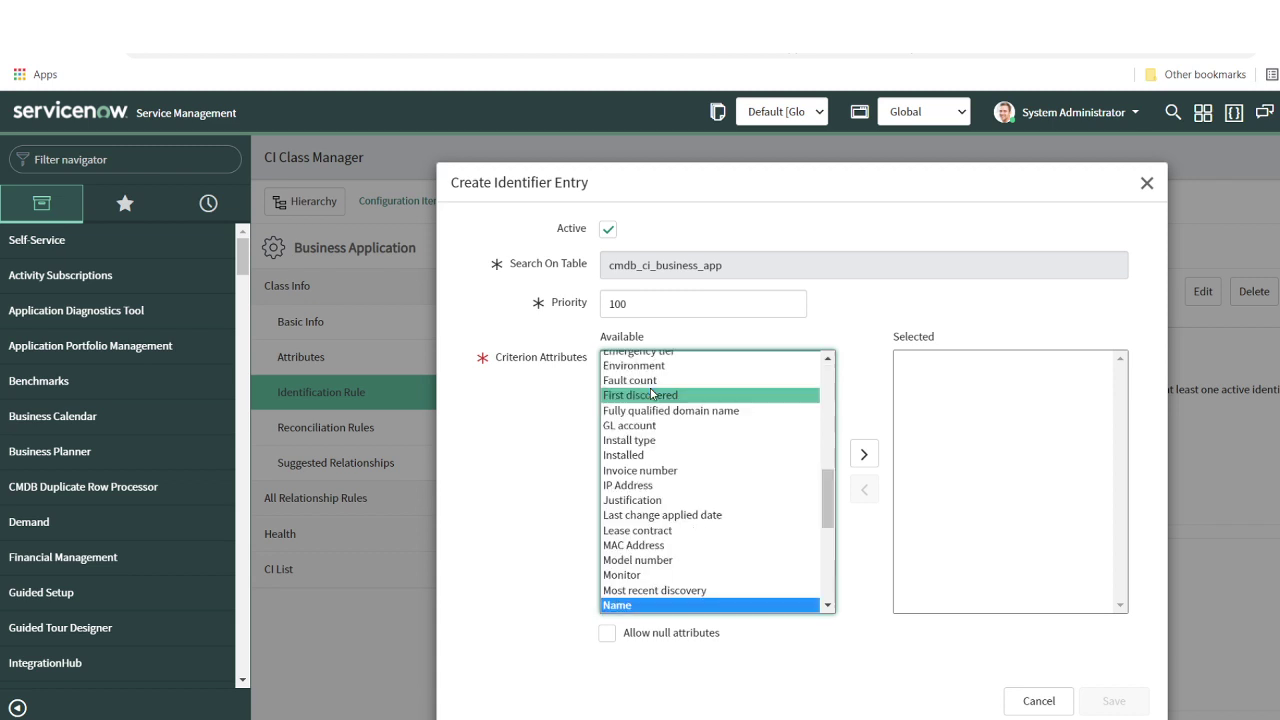
{"action": "left_click", "coordinate": [864, 454]}
{"action": "left_click", "coordinate": [784, 532]}
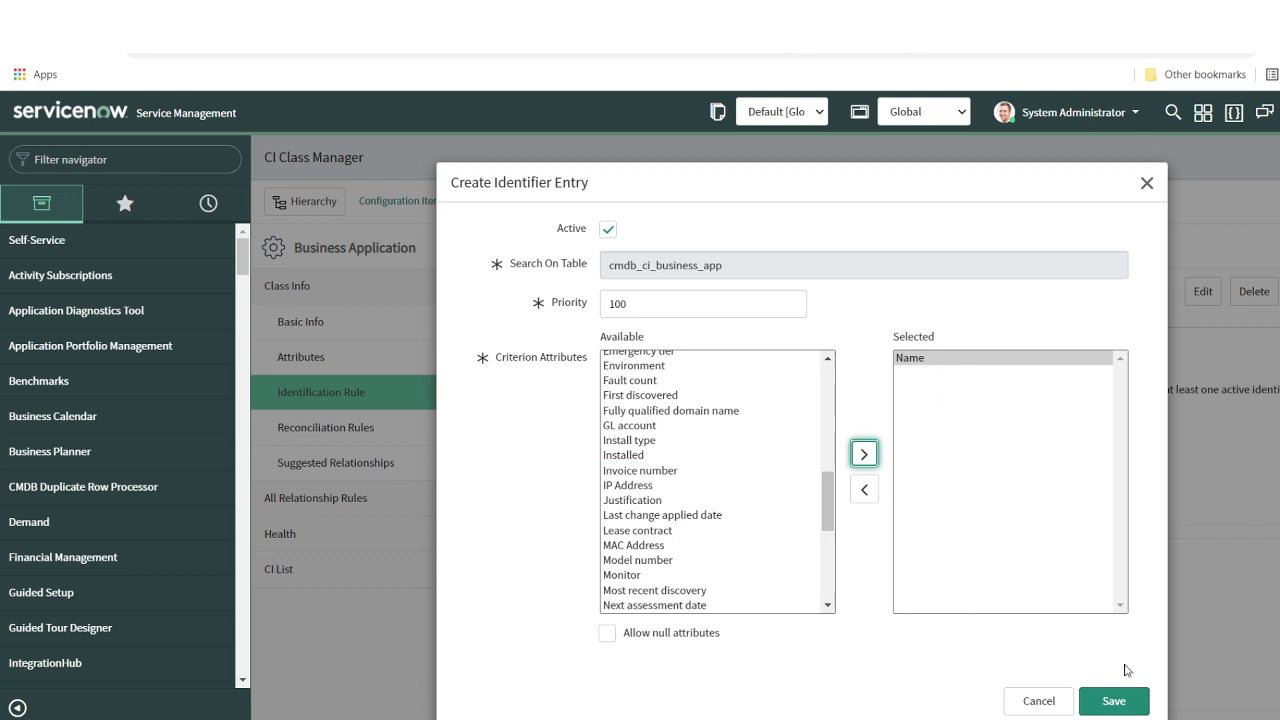
{"action": "left_click", "coordinate": [1115, 703]}
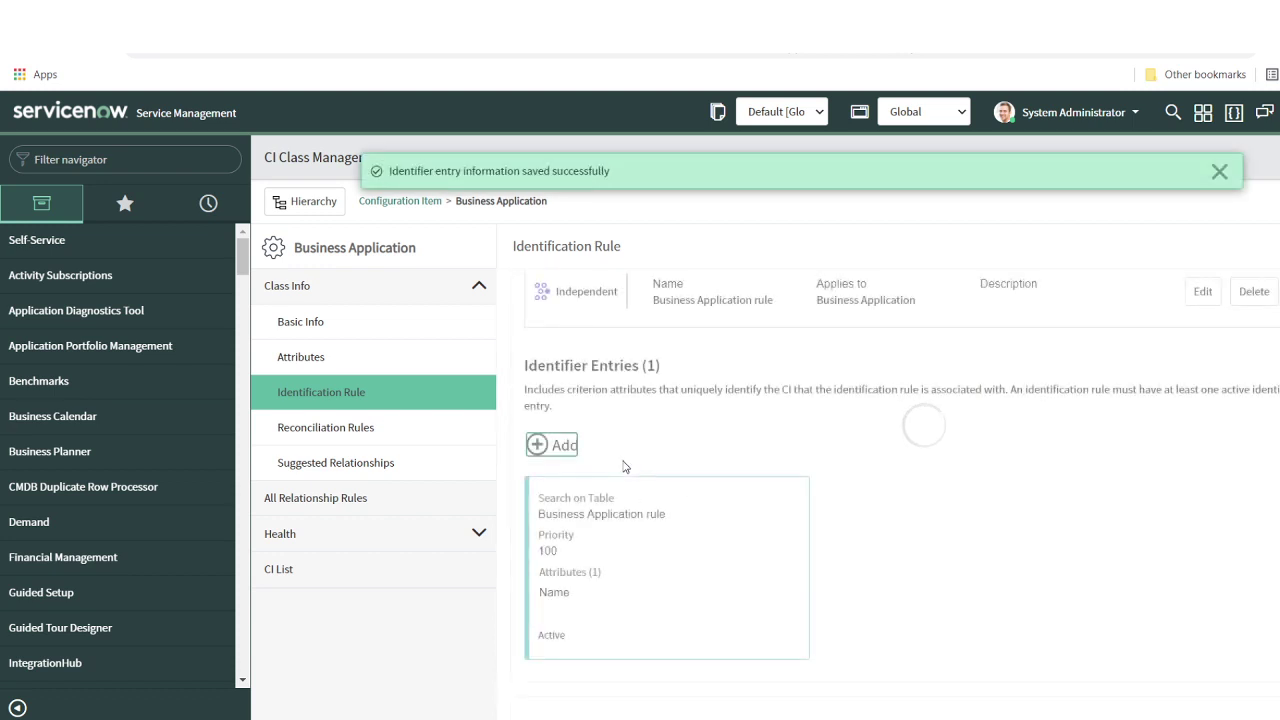
{"action": "scroll", "coordinate": [816, 494], "scroll_direction": "down", "scroll_amount": 2}
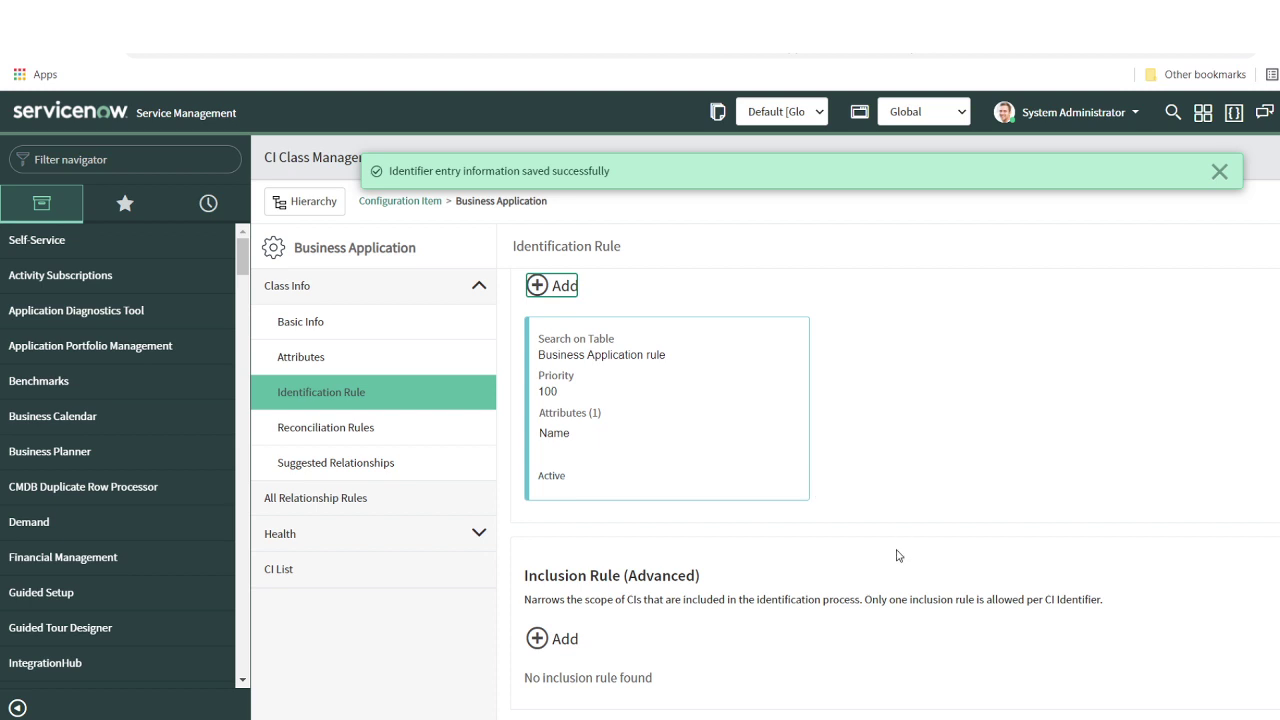
{"action": "scroll", "coordinate": [786, 400], "scroll_direction": "up", "scroll_amount": 3}
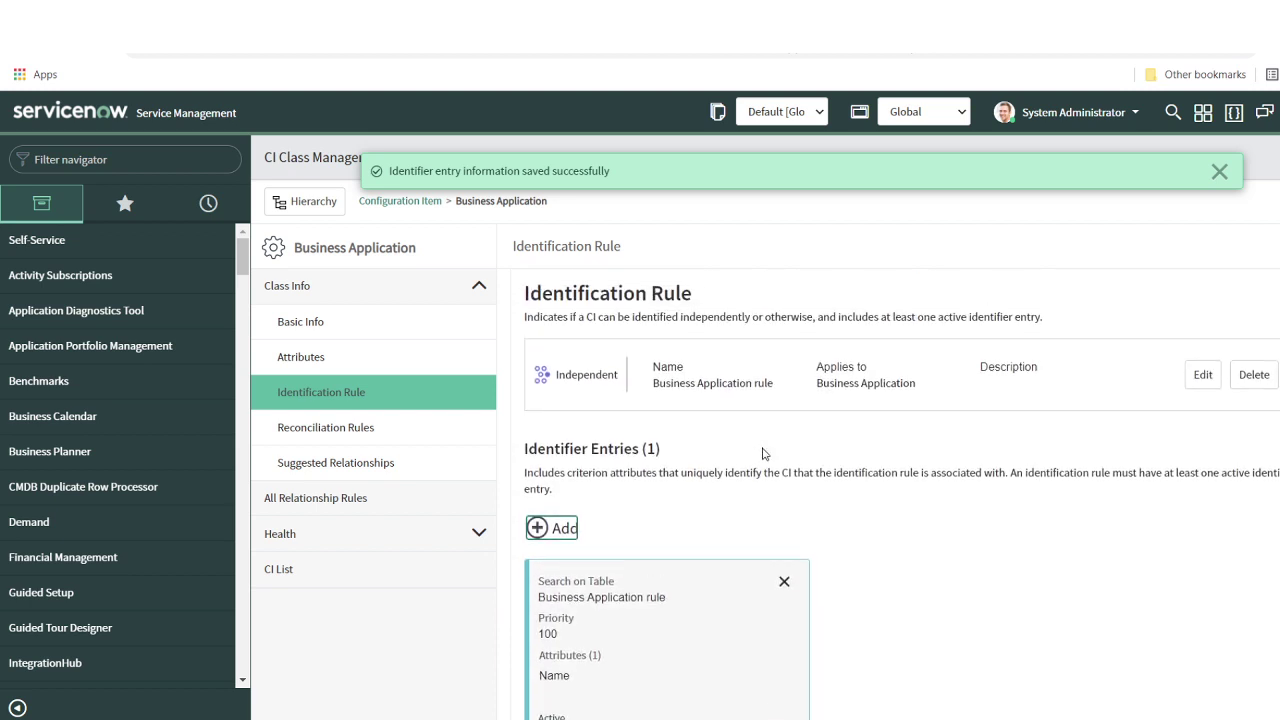
Find the Business Capability class in the hierarchy and save an active, independent identification rule named Business Capability rule for it
{"action": "left_click", "coordinate": [330, 207]}
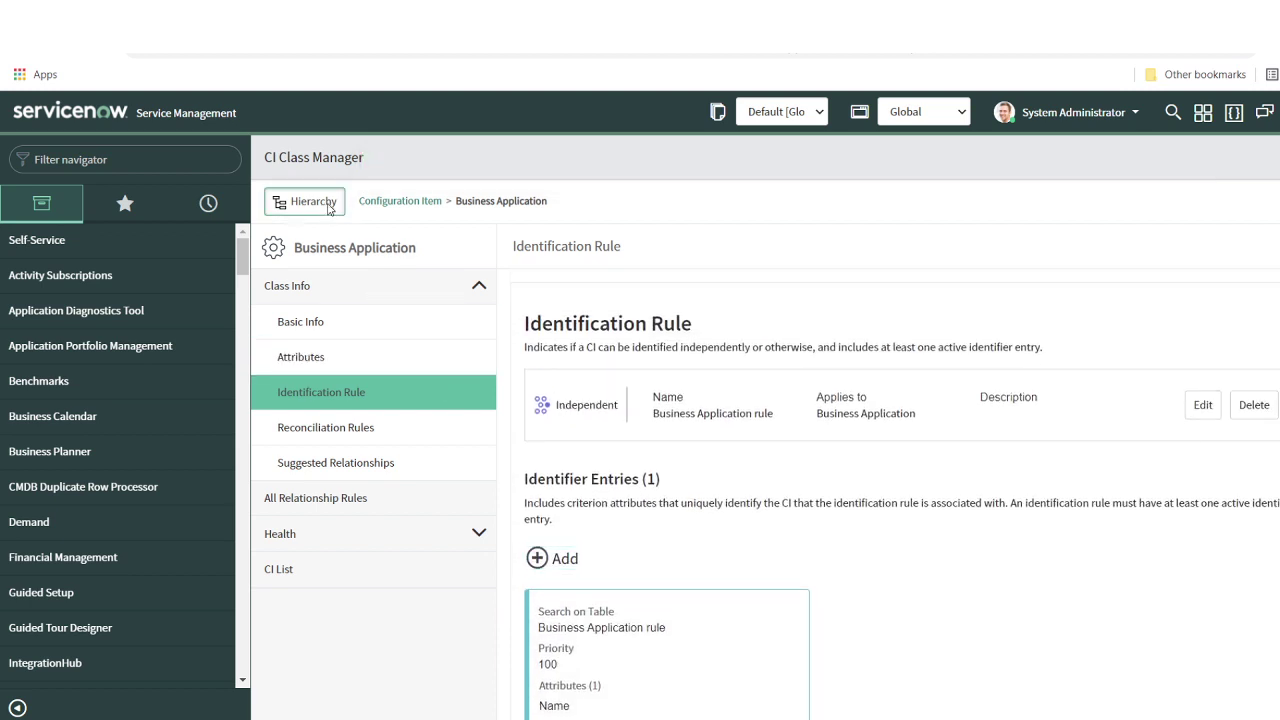
{"action": "type", "text": "business cap"}
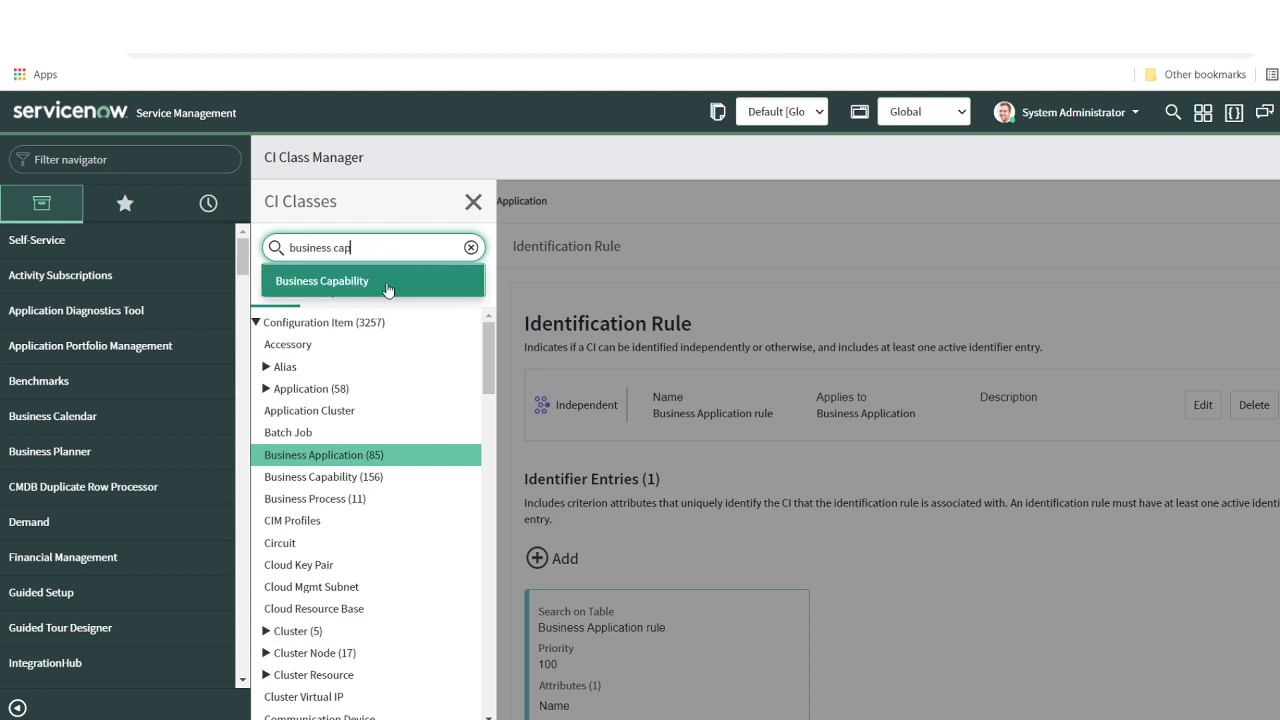
{"action": "left_click", "coordinate": [373, 280]}
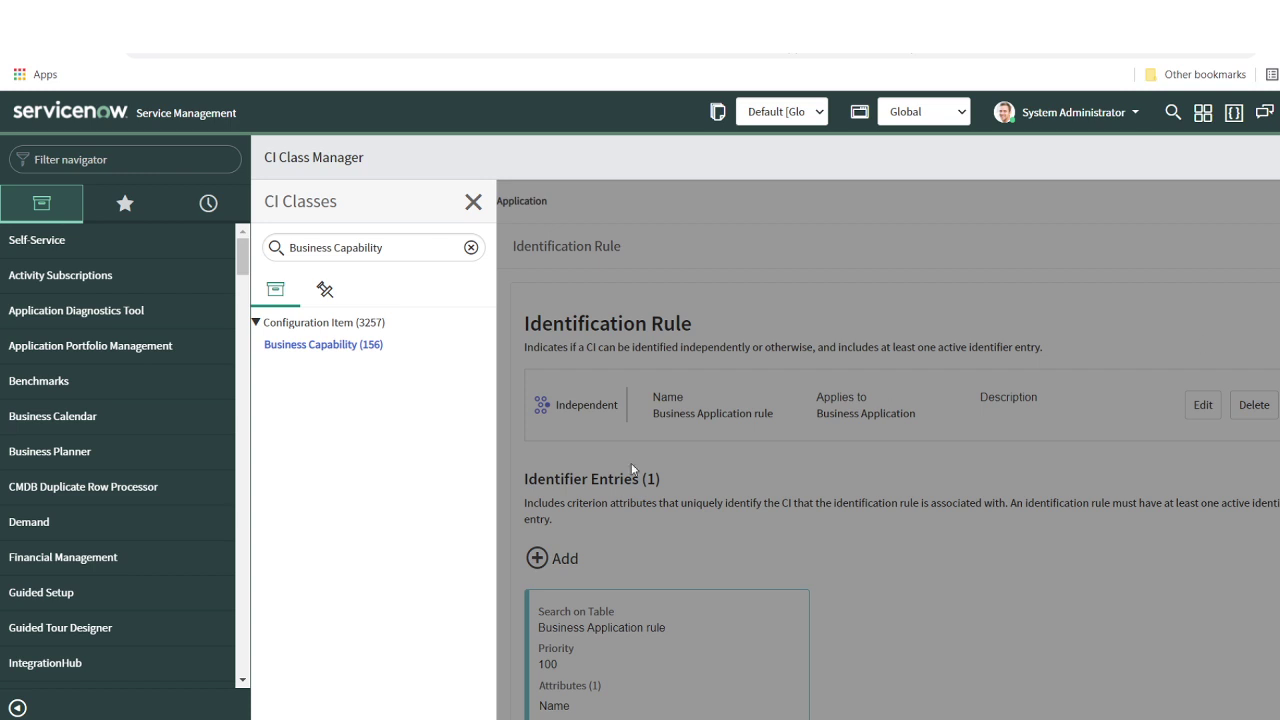
{"action": "left_click", "coordinate": [327, 344]}
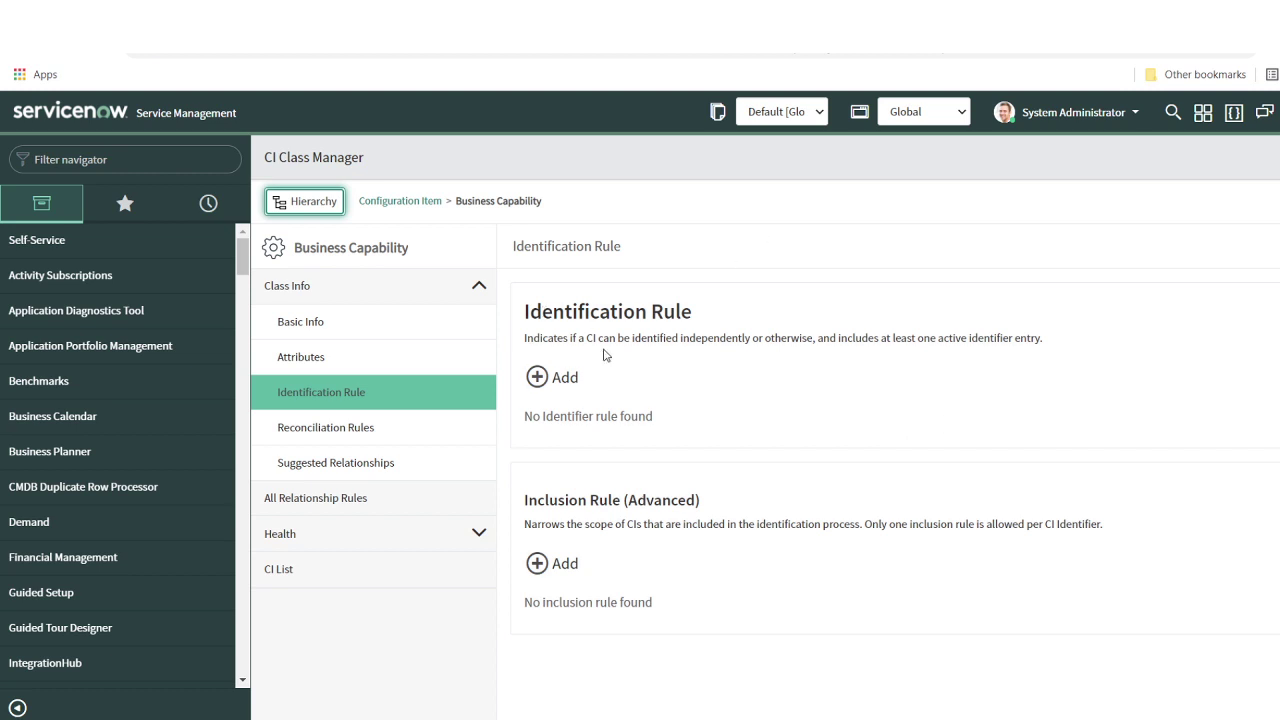
{"action": "left_click", "coordinate": [558, 378]}
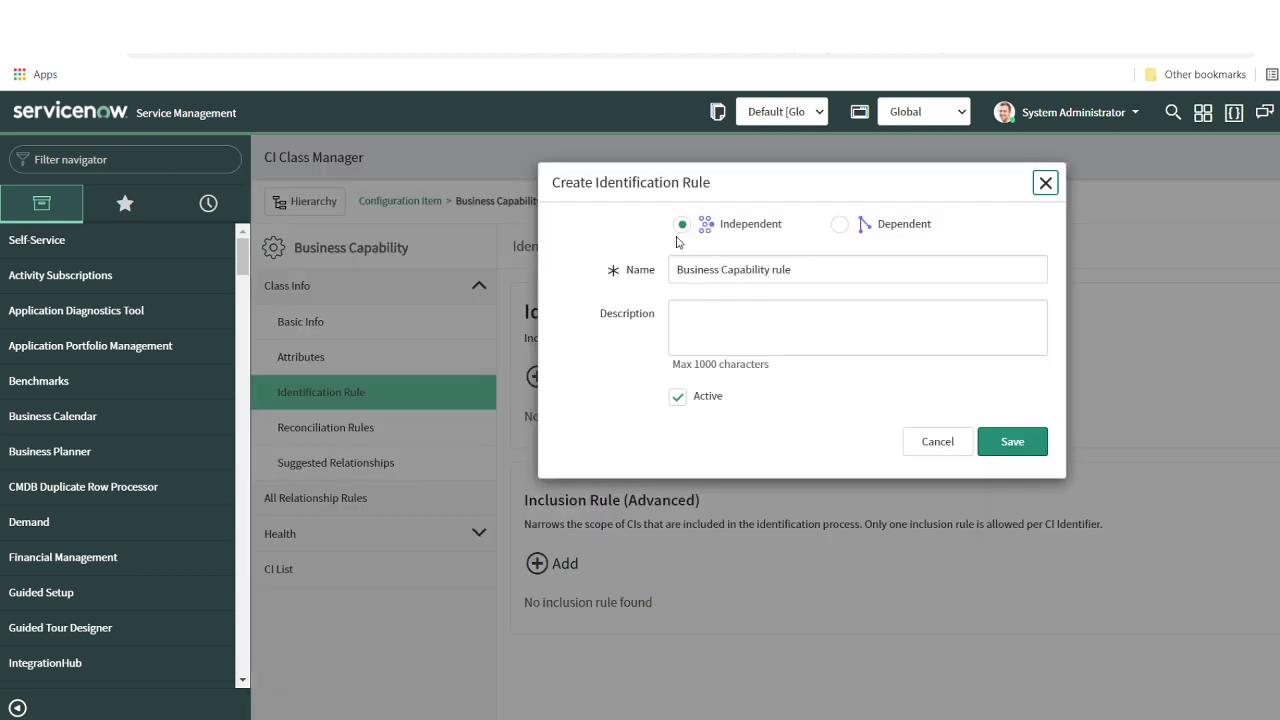
{"action": "left_click", "coordinate": [1021, 446]}
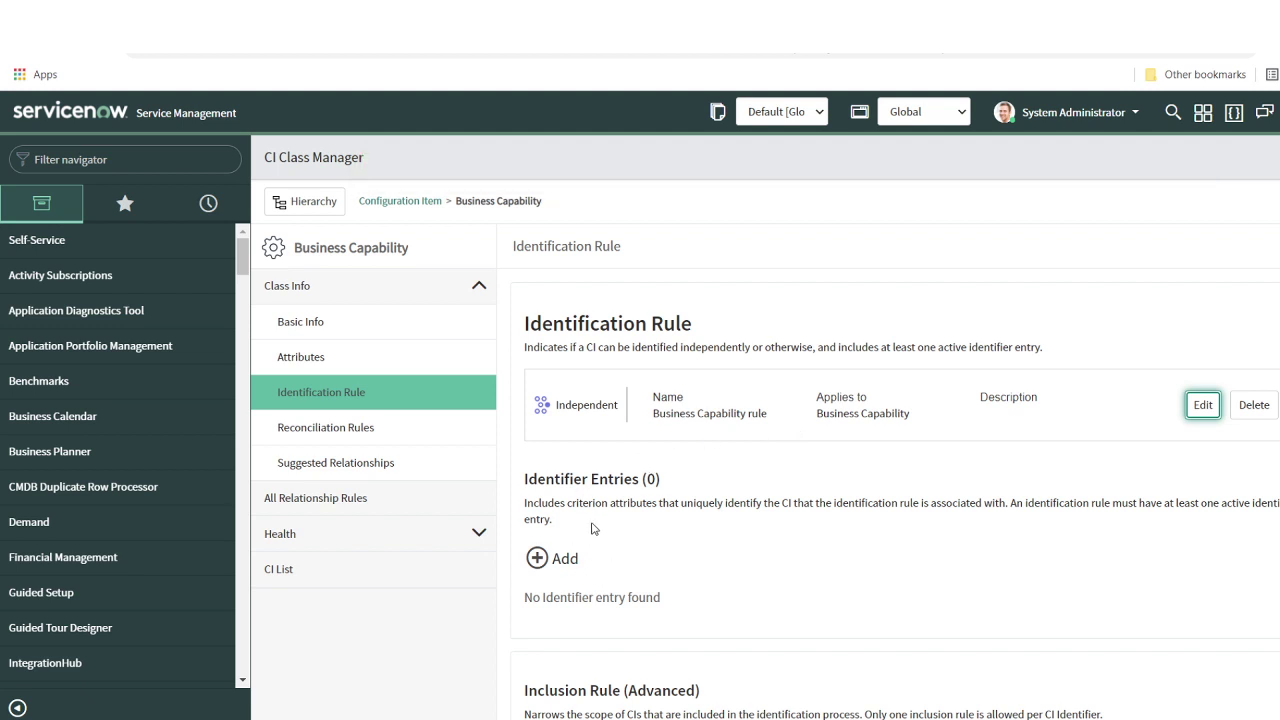
Add an active identifier entry with priority 100 to the Business Capability rule, using Name from the main table as criterion attribute
{"action": "scroll", "coordinate": [616, 580], "scroll_direction": "down", "scroll_amount": 1}
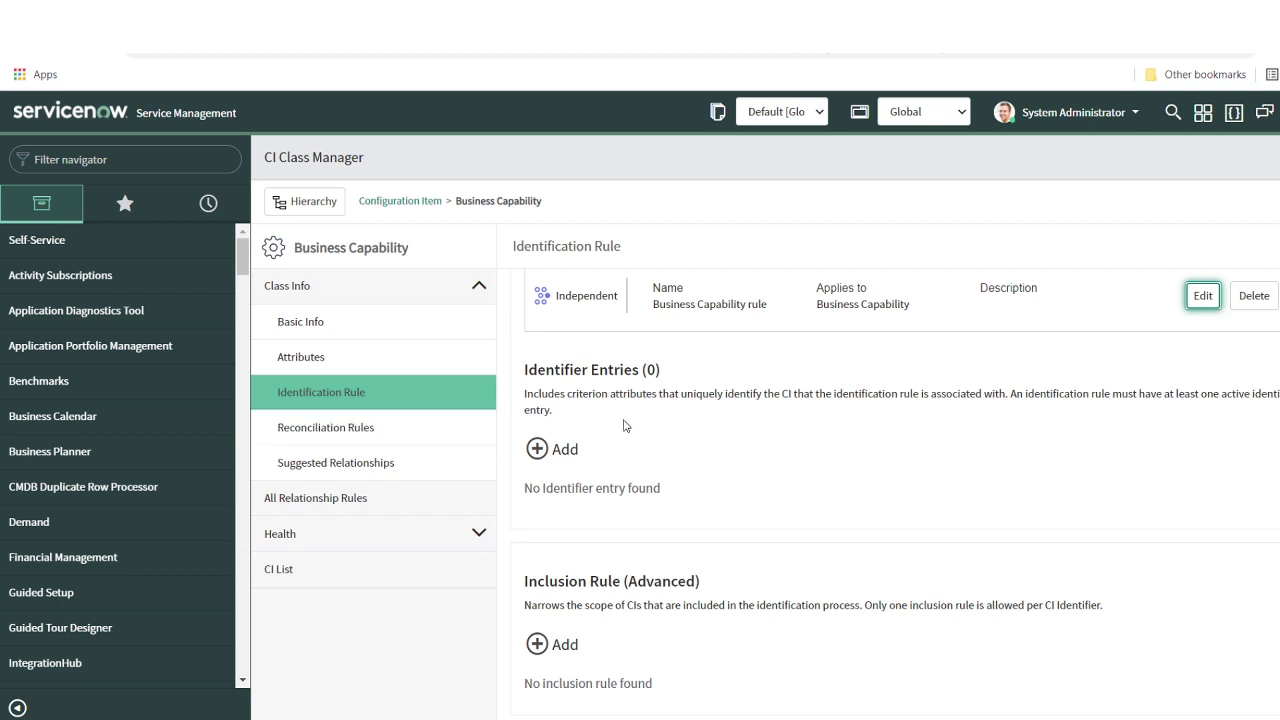
{"action": "left_click", "coordinate": [560, 449]}
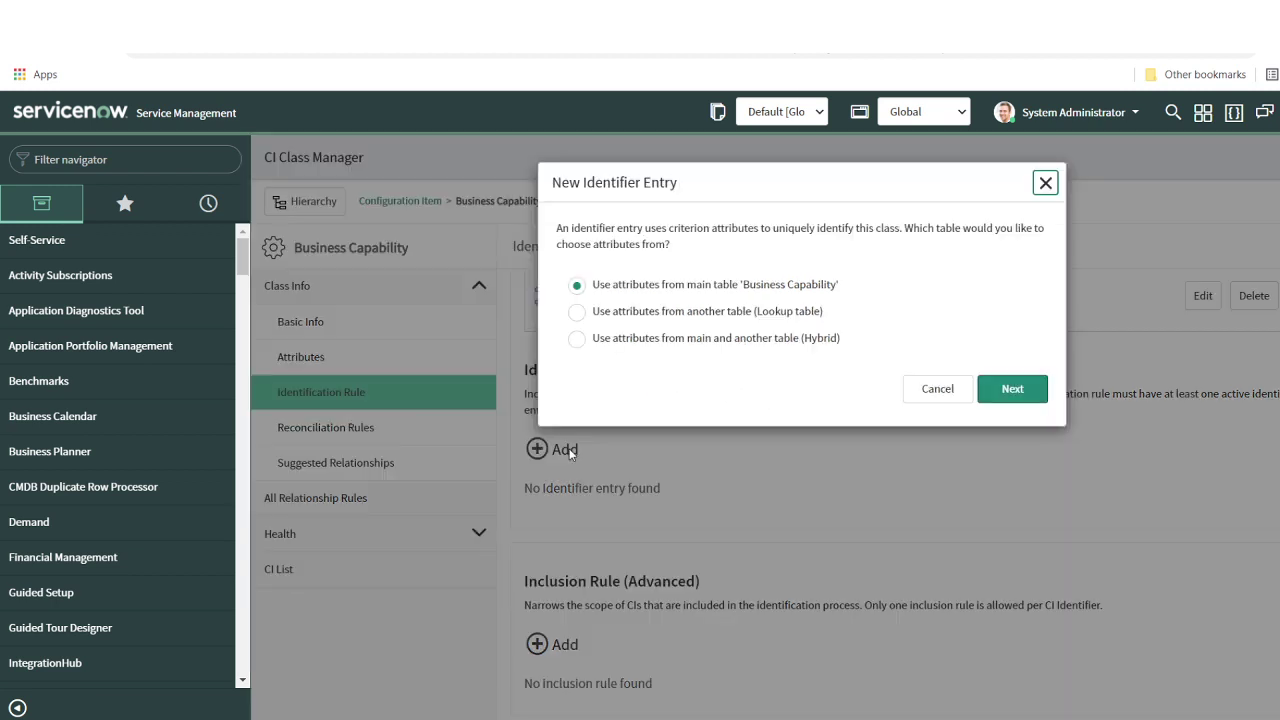
{"action": "left_click", "coordinate": [1006, 389]}
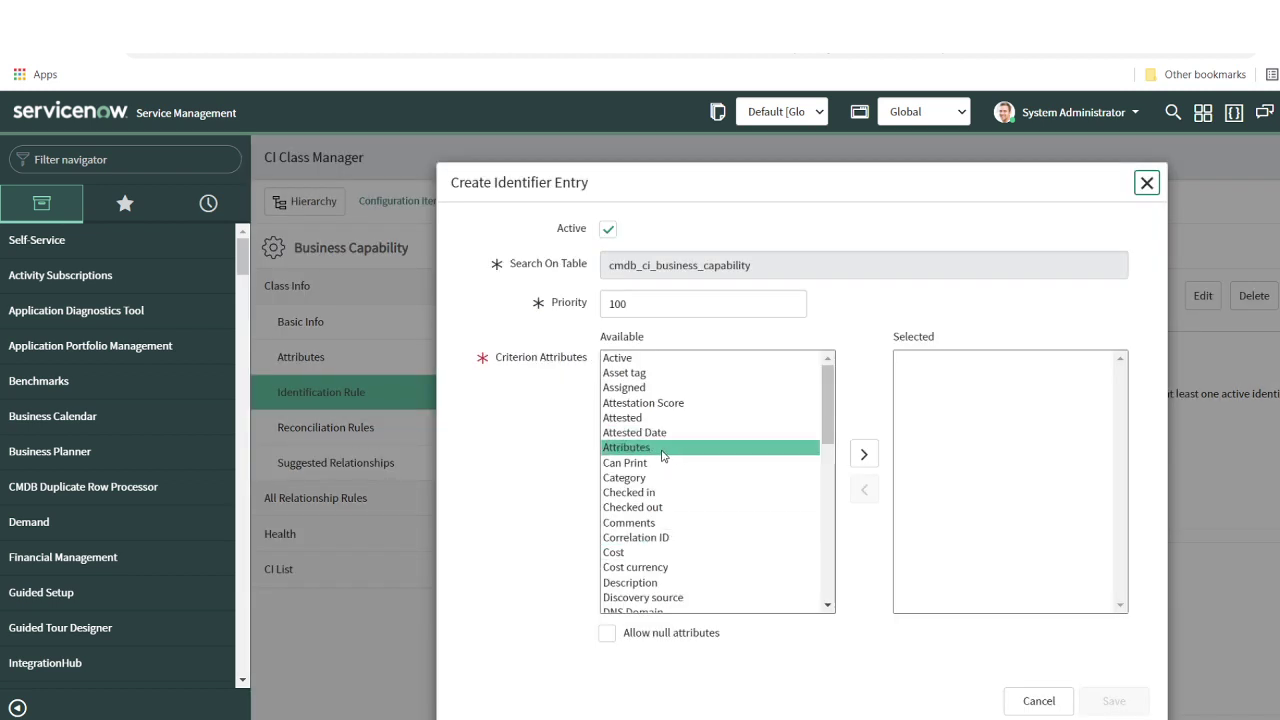
{"action": "left_click", "coordinate": [662, 449]}
{"action": "key", "text": "n"}
{"action": "left_click", "coordinate": [866, 455]}
{"action": "left_click", "coordinate": [866, 456]}
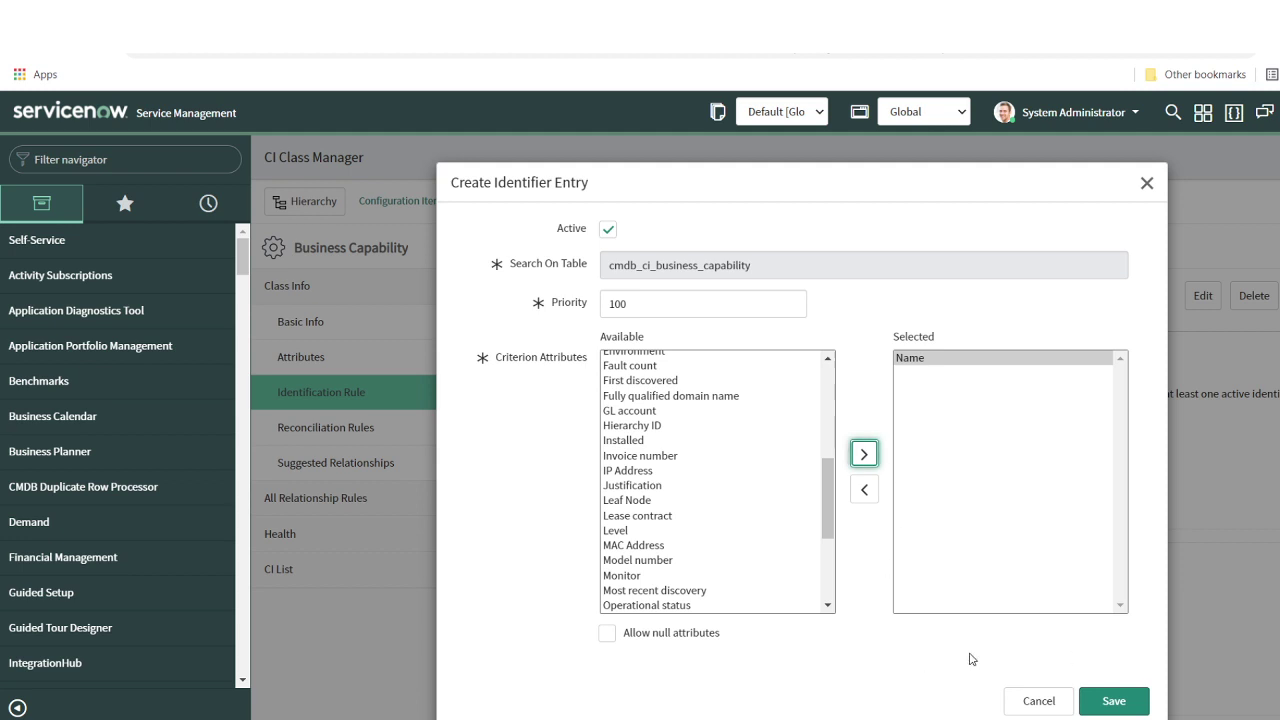
{"action": "left_click", "coordinate": [1118, 700]}
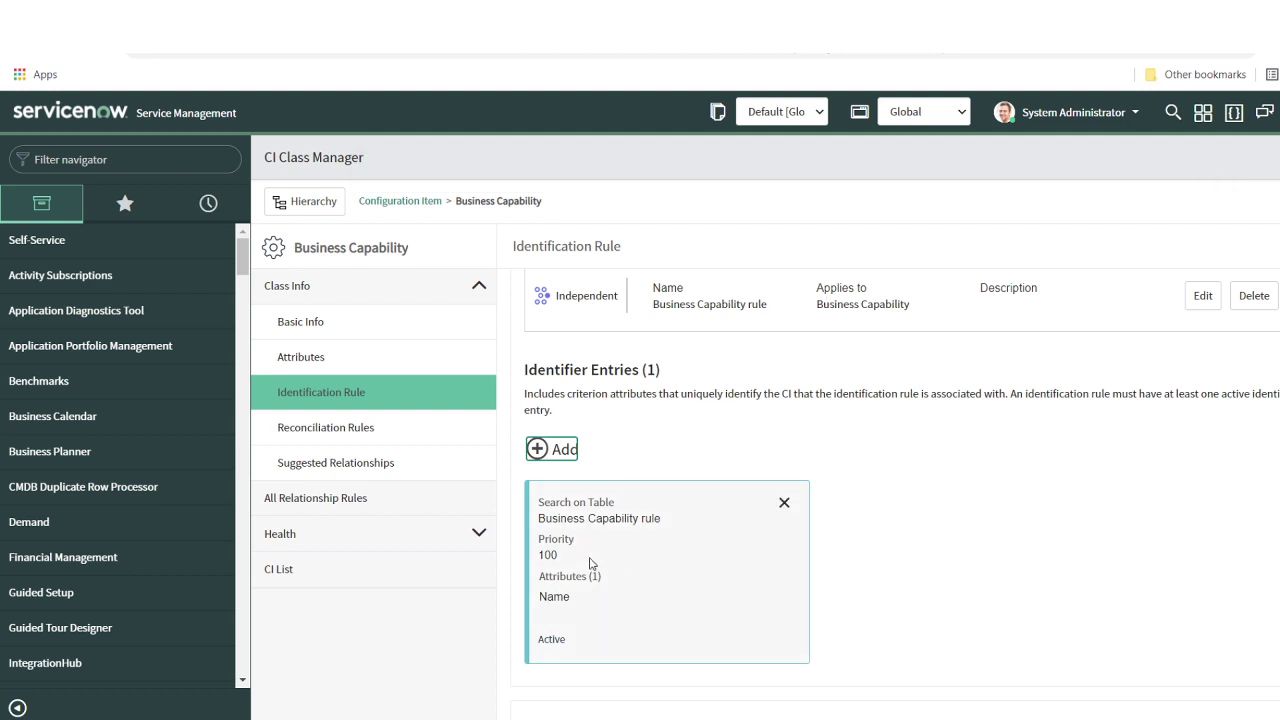
{"action": "left_click", "coordinate": [690, 184]}
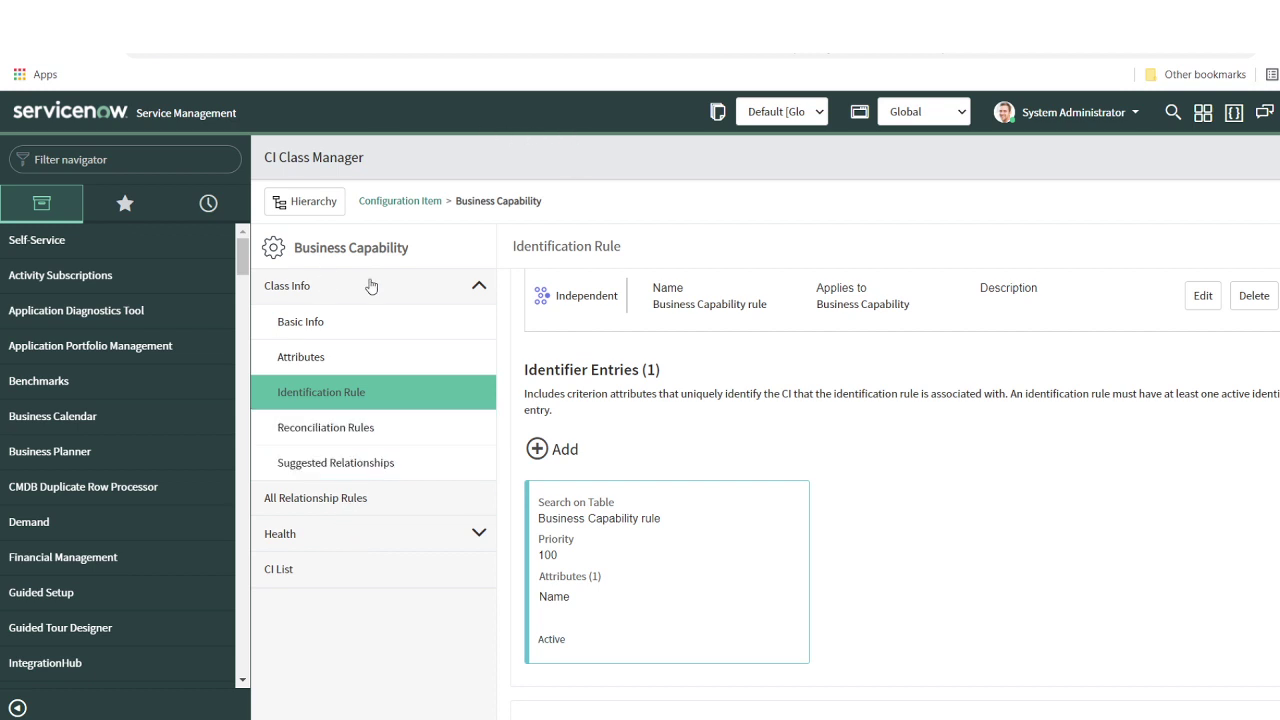
{"action": "left_click", "coordinate": [118, 163]}
{"action": "type", "text": "ci"}
{"action": "key", "text": "BackSpace"}
{"action": "key", "text": "BackSpace"}
Switch to the BA Sample data sheet in Excel and examine its column headers and the business capability hierarchy values
{"action": "left_click", "coordinate": [314, 716]}
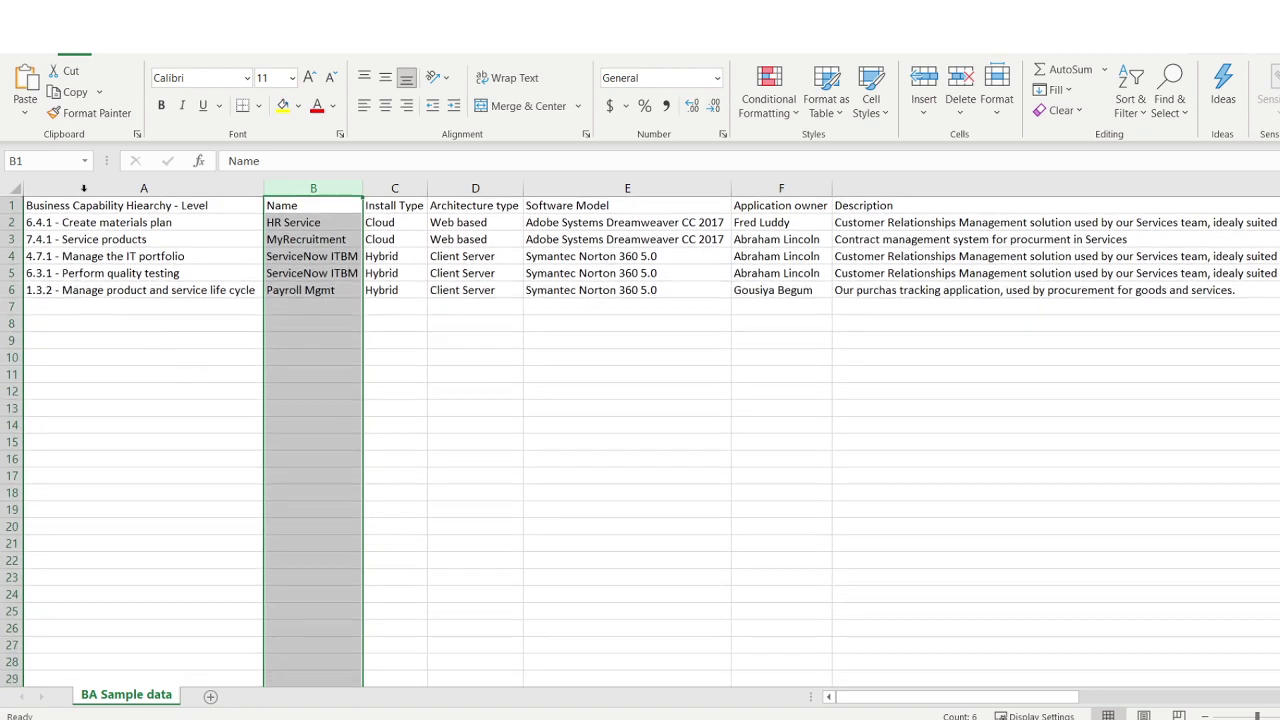
{"action": "left_click", "coordinate": [86, 205]}
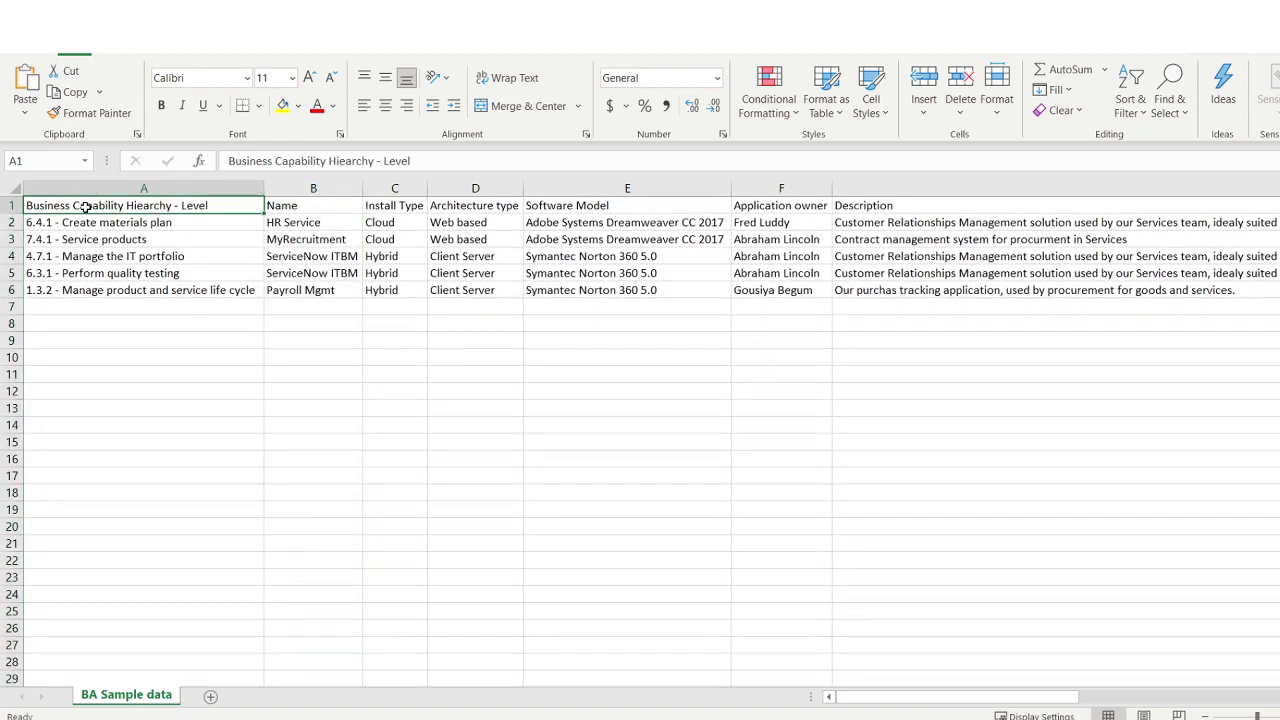
{"action": "key", "text": "Right"}
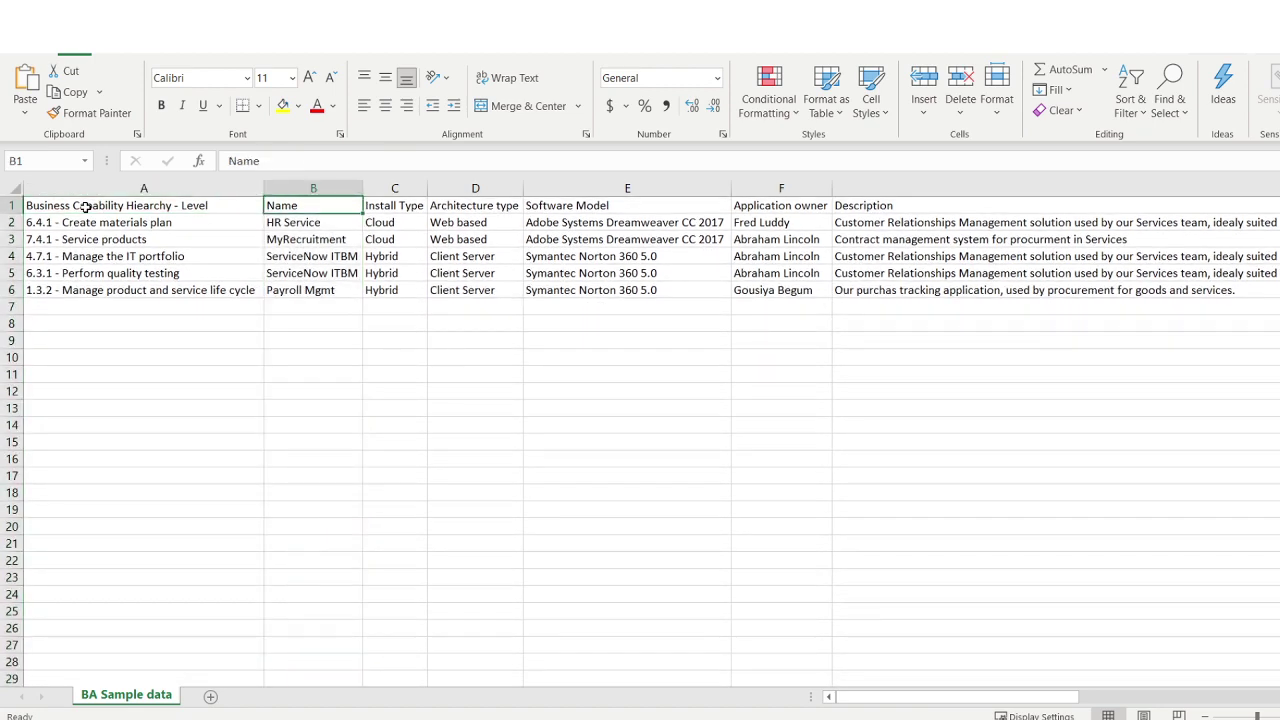
{"action": "key", "text": "Right"}
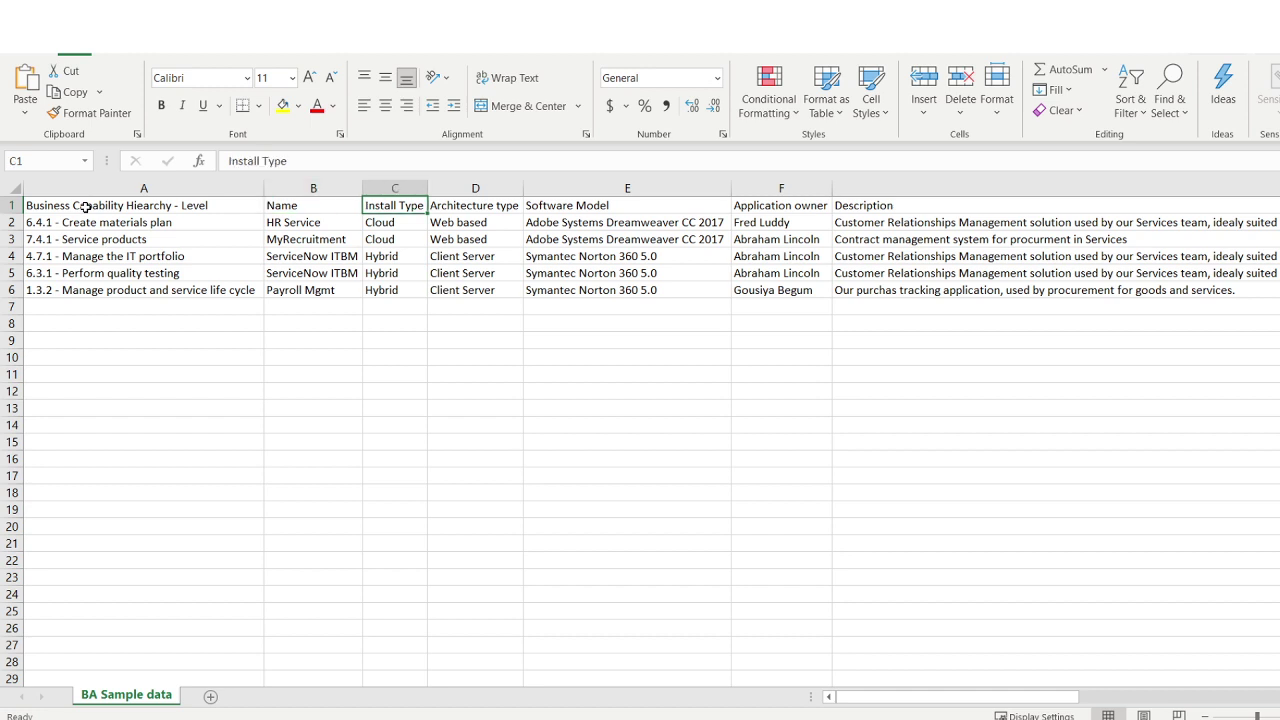
{"action": "key", "text": "Right"}
{"action": "key", "text": "Right"}
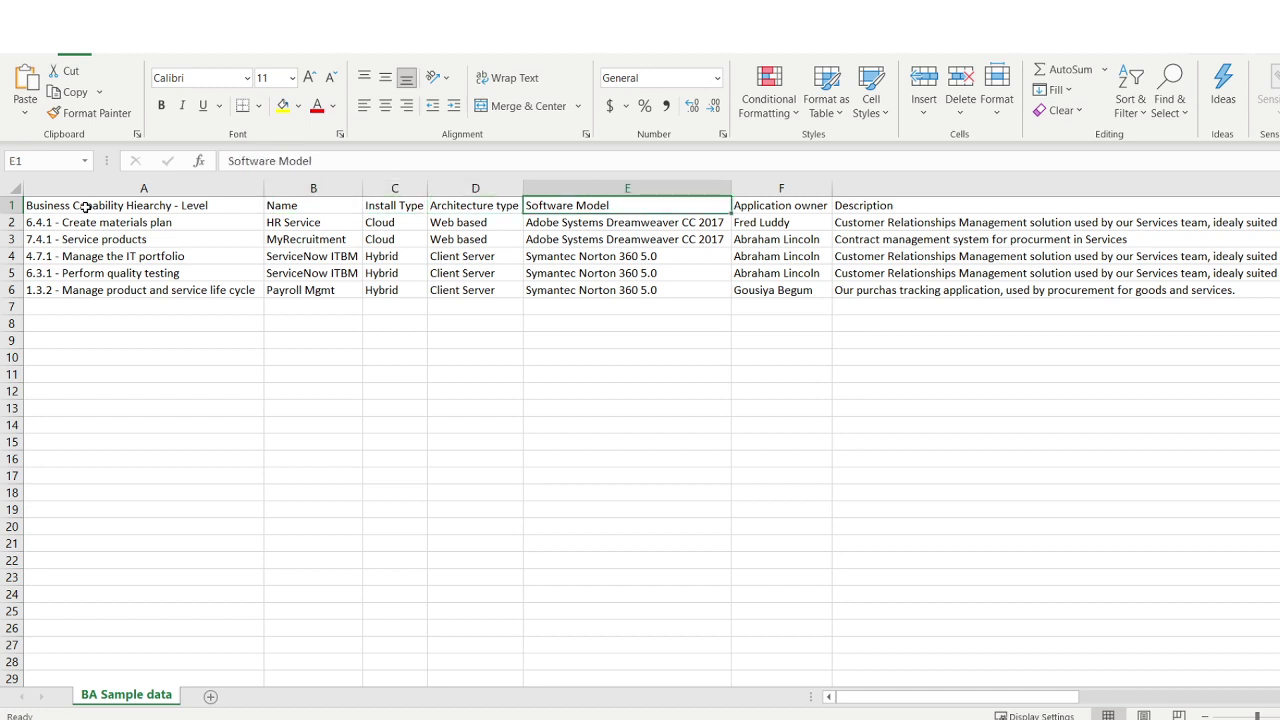
{"action": "key", "text": "Right"}
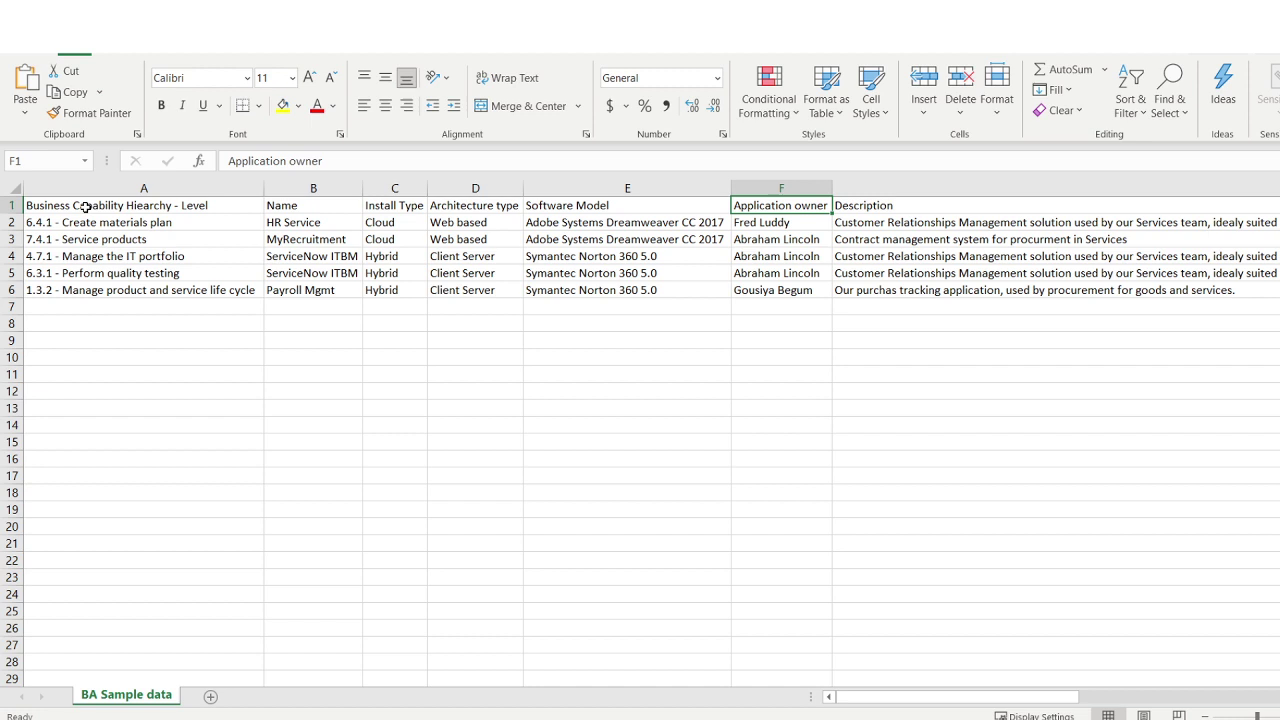
{"action": "key", "text": "Right"}
{"action": "key", "text": "Left"}
{"action": "key", "text": "Home"}
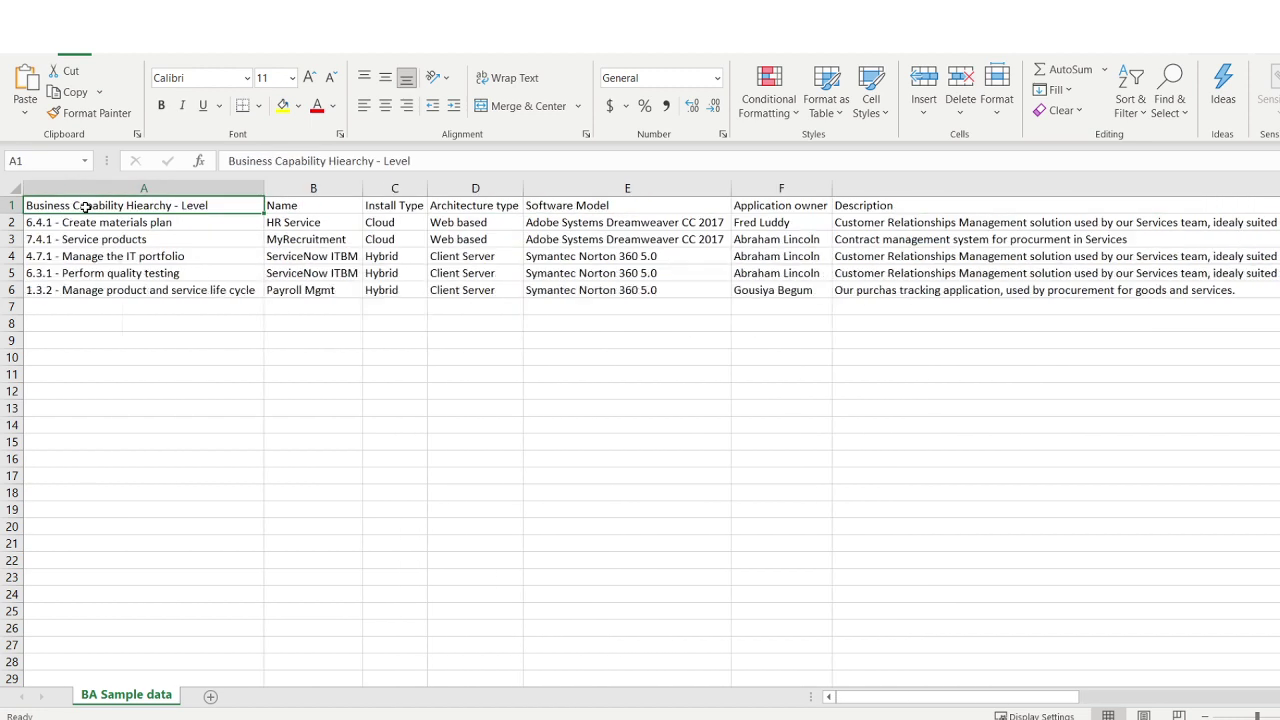
{"action": "left_click_drag", "start_coordinate": [100, 305], "coordinate": [86, 222]}
{"action": "left_click", "coordinate": [44, 229]}
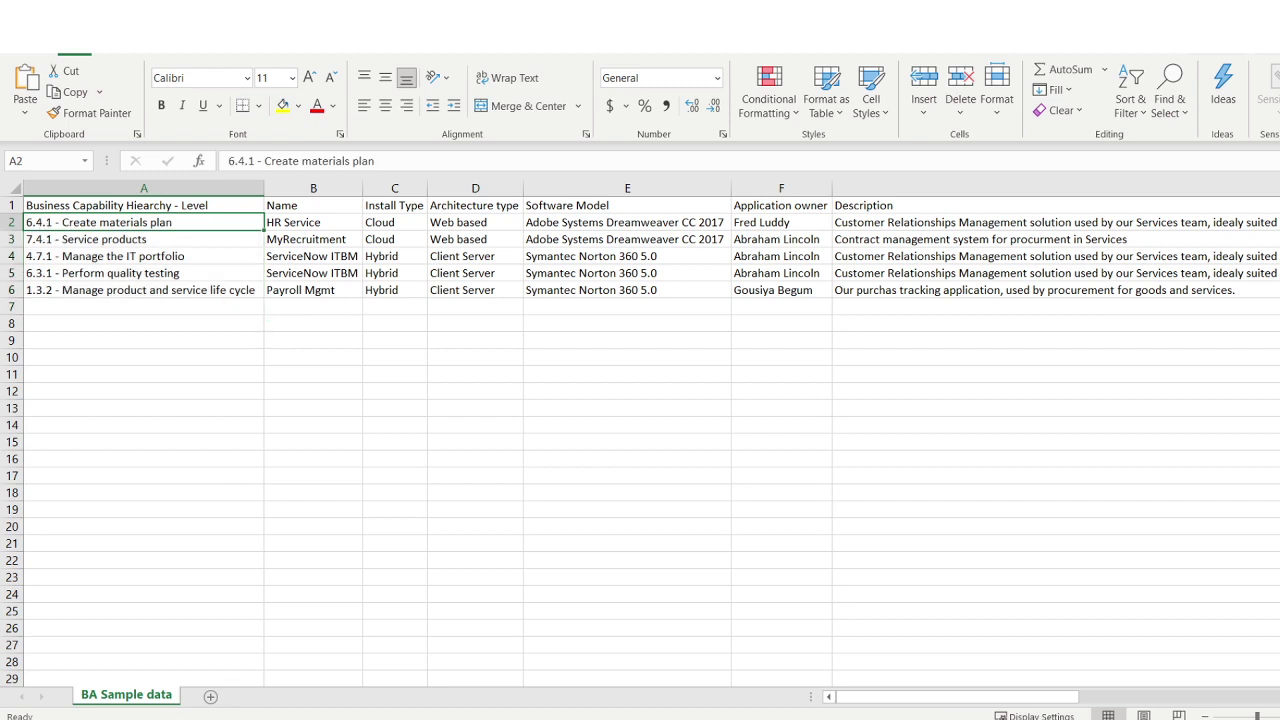
Return to ServiceNow, filter the navigator for "business cap" and open the Business Capabilities list under Administration
{"action": "left_click", "coordinate": [105, 680]}
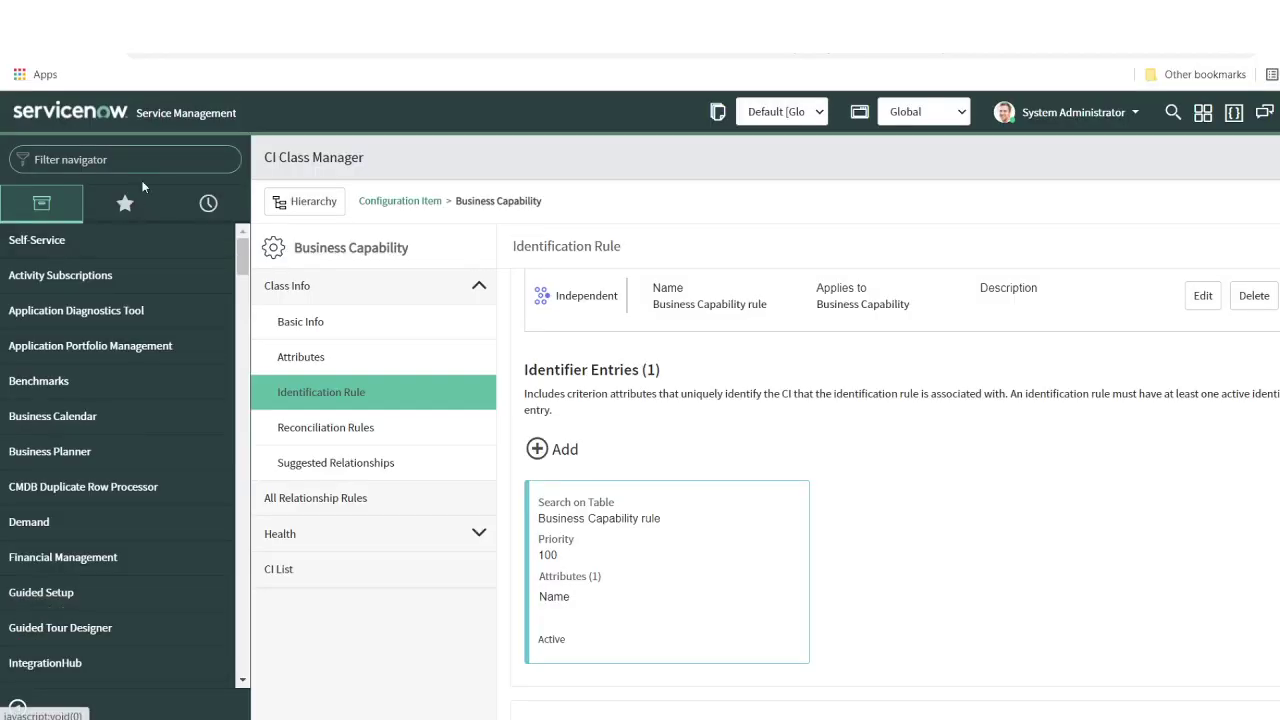
{"action": "left_click", "coordinate": [148, 160]}
{"action": "type", "text": "business cap"}
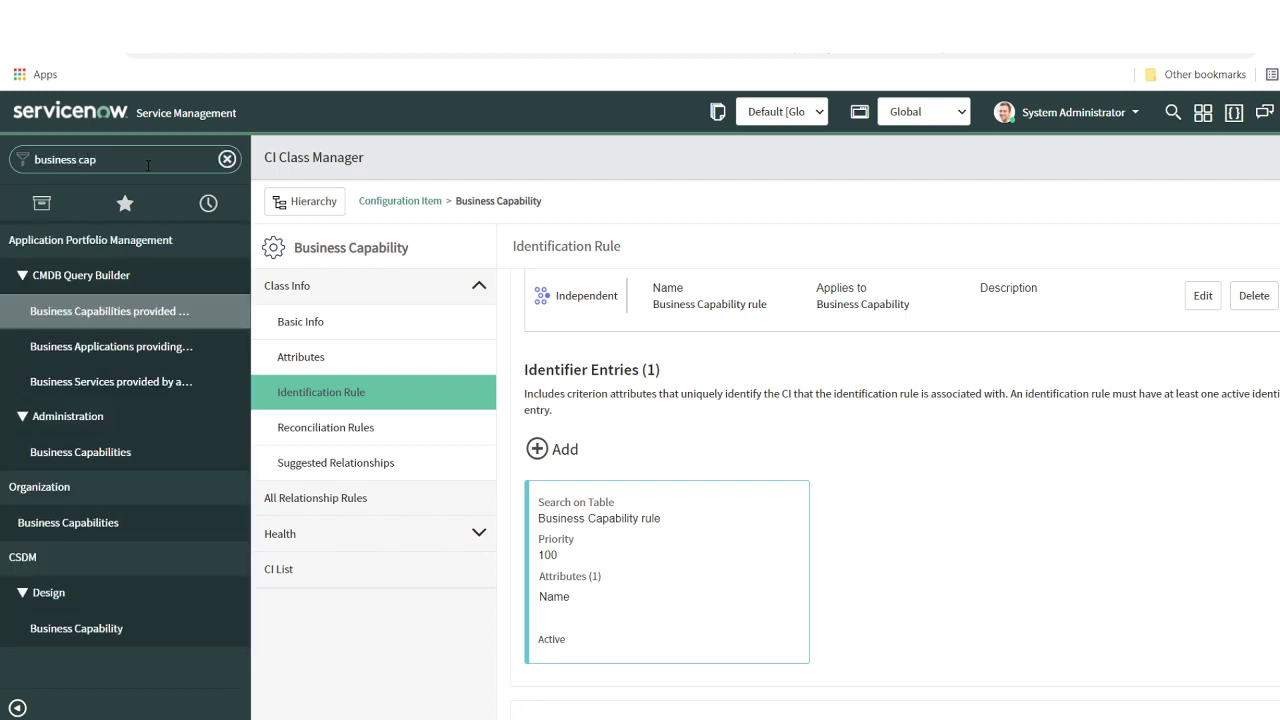
{"action": "left_click", "coordinate": [122, 454]}
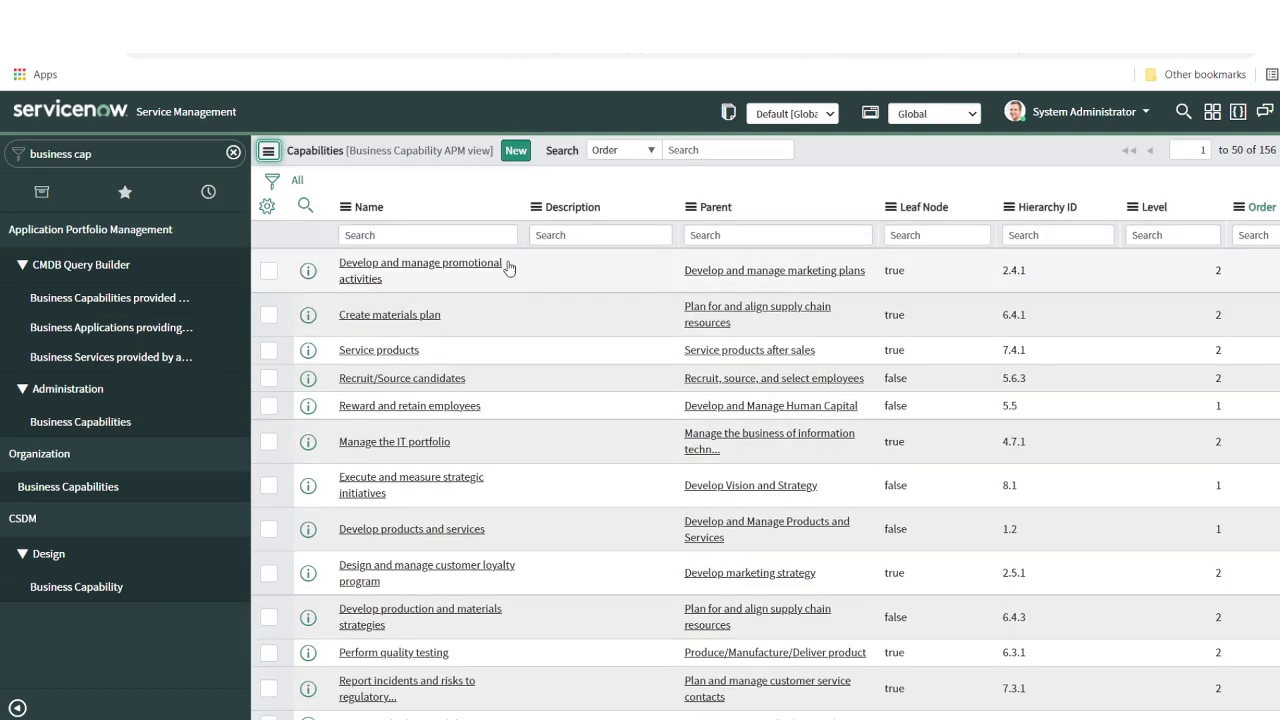
Check the first capability's name and hierarchy ID, and copy the capability name Create materials plan from cell A2 in Excel
{"action": "left_click_drag", "start_coordinate": [449, 291], "coordinate": [337, 272]}
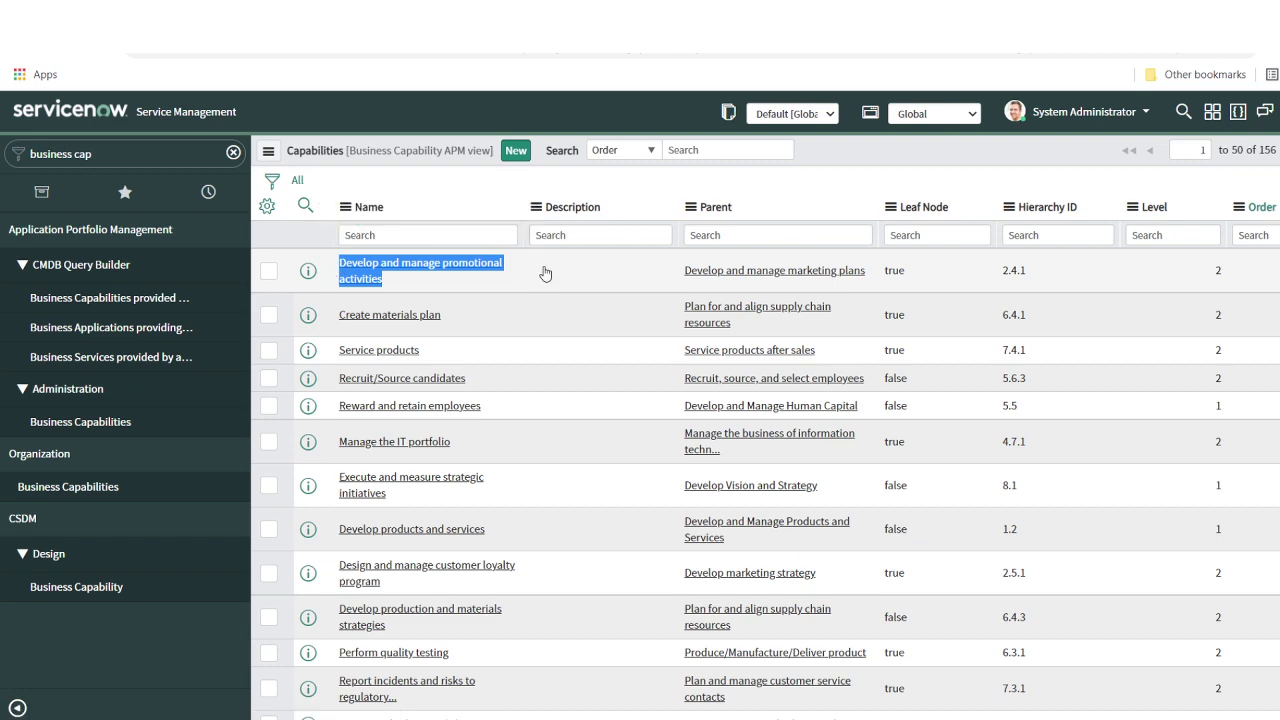
{"action": "left_click_drag", "start_coordinate": [1040, 266], "coordinate": [977, 272]}
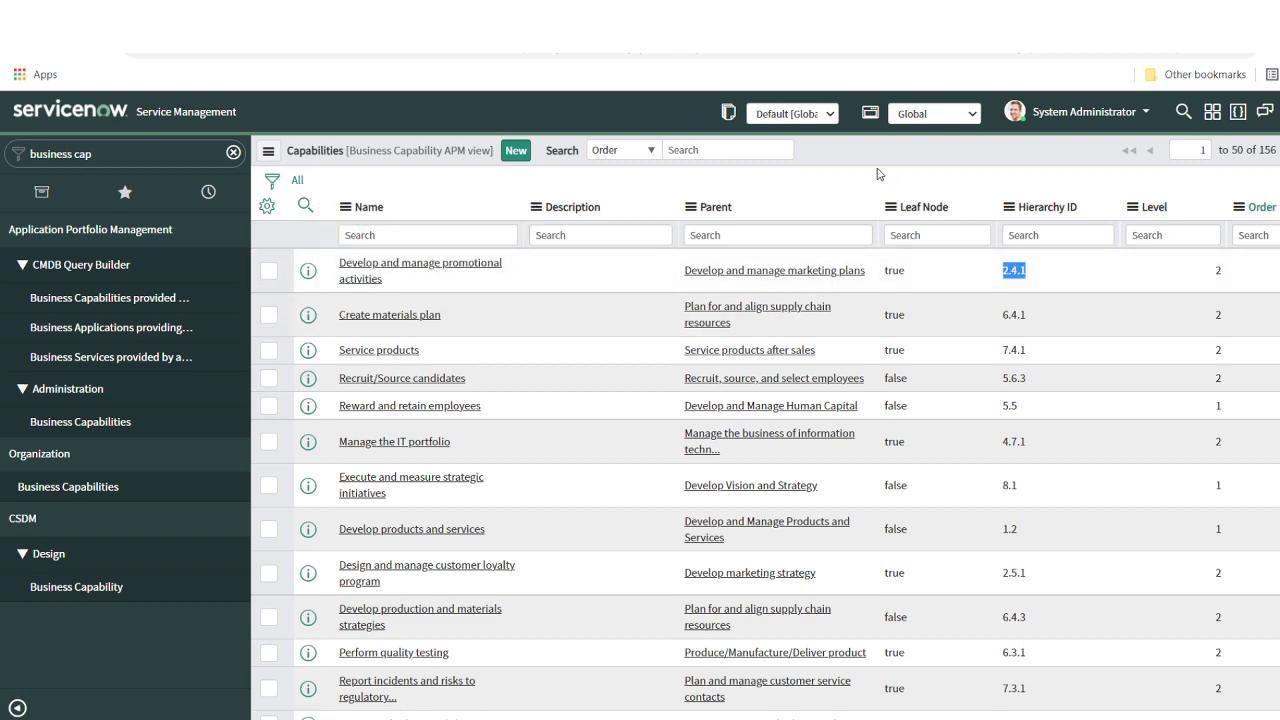
{"action": "key", "text": "alt+Tab"}
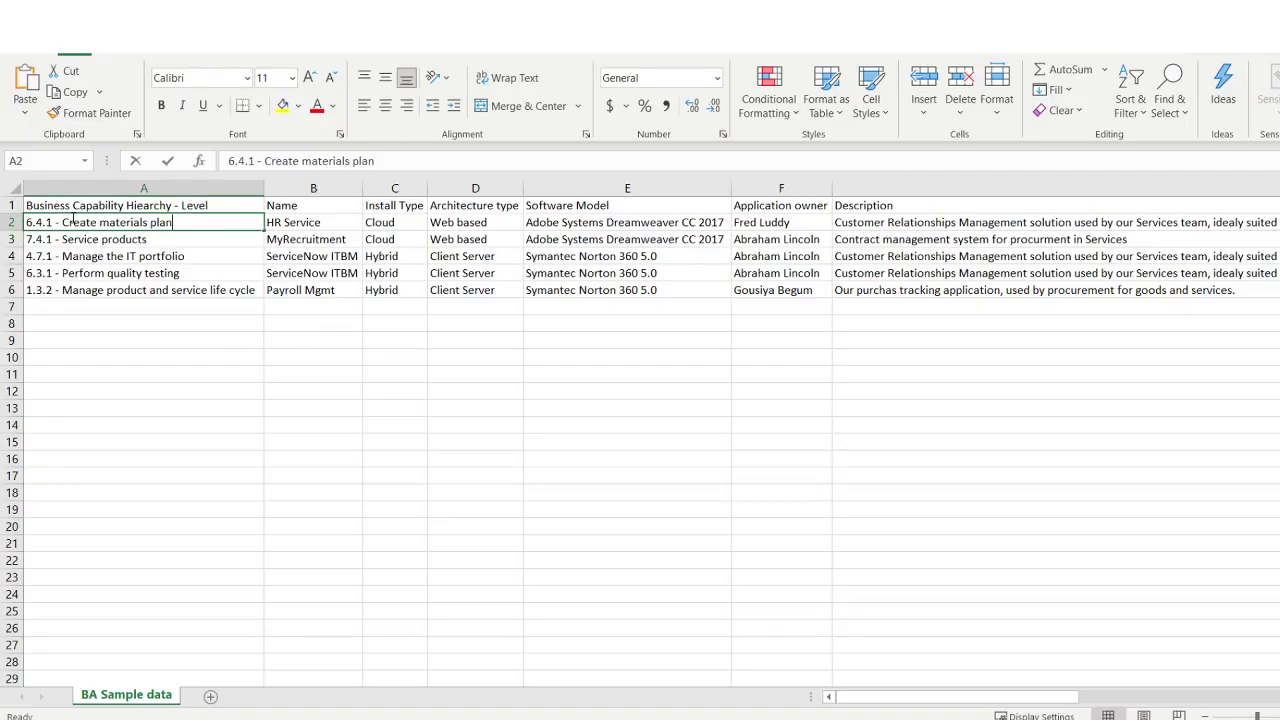
{"action": "double_click", "coordinate": [72, 221]}
{"action": "left_click_drag", "start_coordinate": [63, 222], "coordinate": [191, 222]}
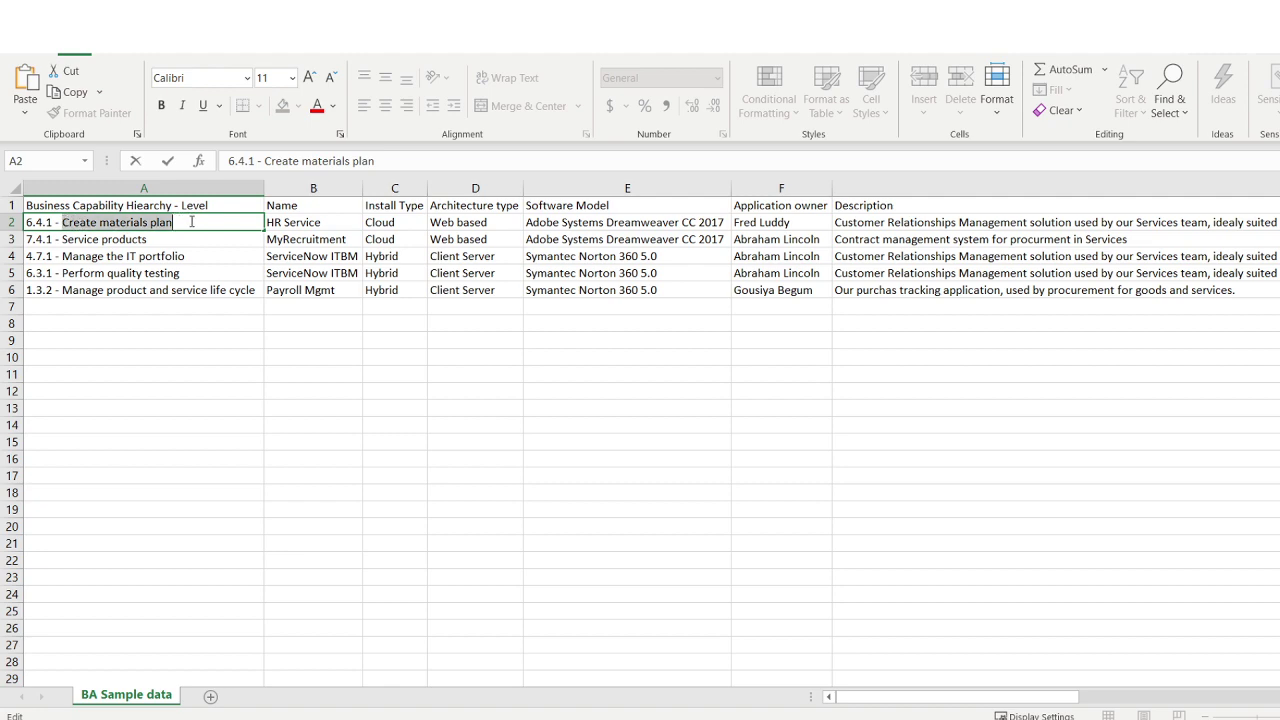
{"action": "key", "text": "ctrl+c"}
Return to ServiceNow, filter the Capabilities list by the name Create materials plan and check the matching record's hierarchy ID
{"action": "key", "text": "alt+Tab"}
{"action": "left_click", "coordinate": [389, 234]}
{"action": "key", "text": "ctrl+v"}
{"action": "key", "text": "Return"}
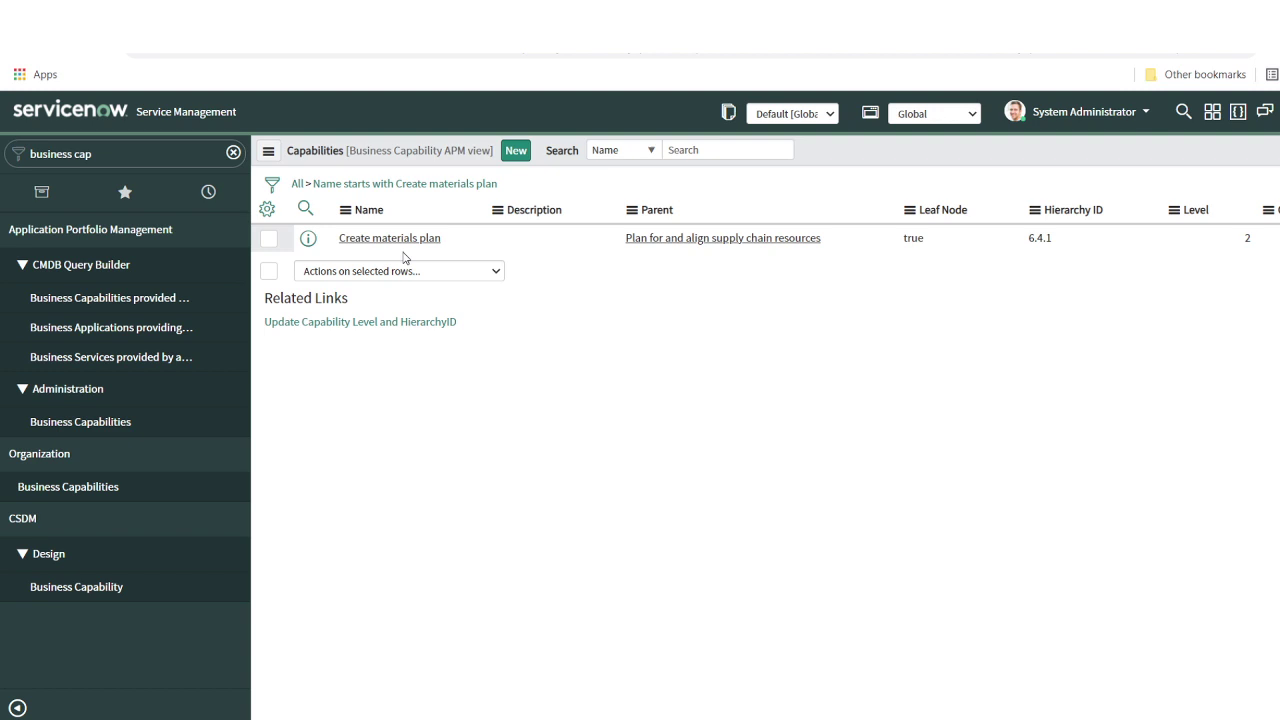
{"action": "left_click_drag", "start_coordinate": [463, 273], "coordinate": [348, 273]}
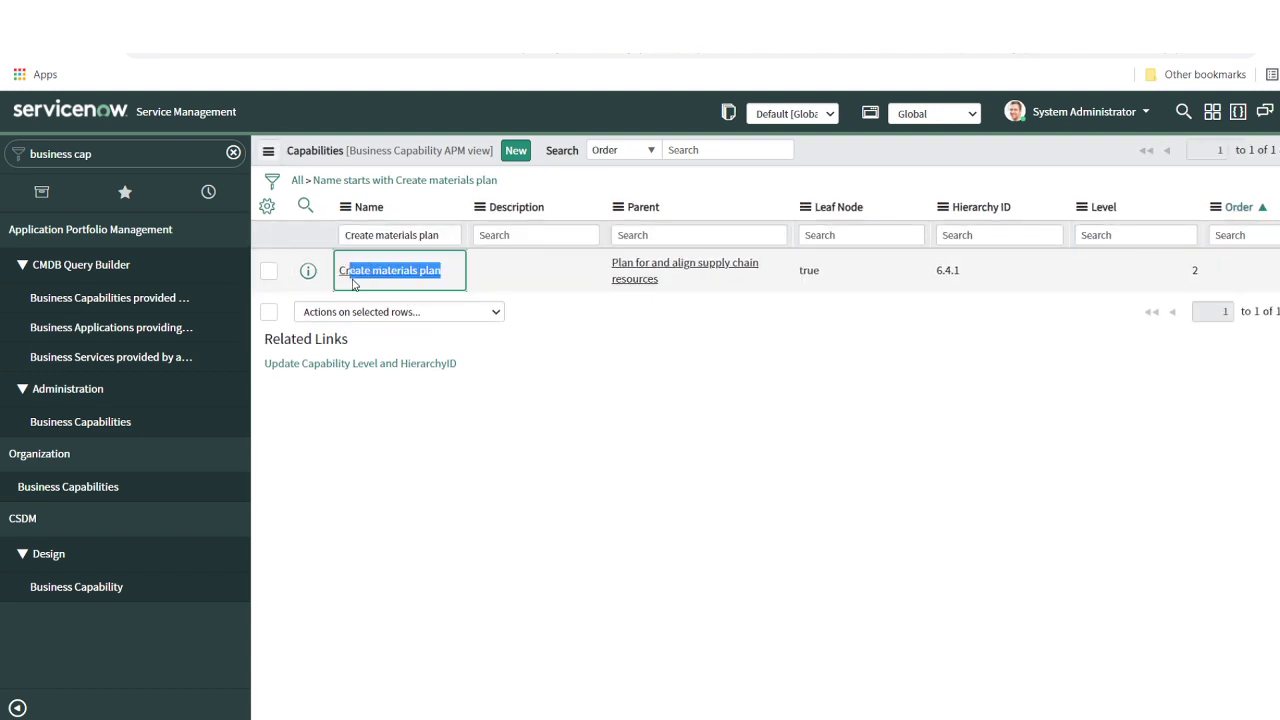
{"action": "left_click_drag", "start_coordinate": [994, 279], "coordinate": [921, 283]}
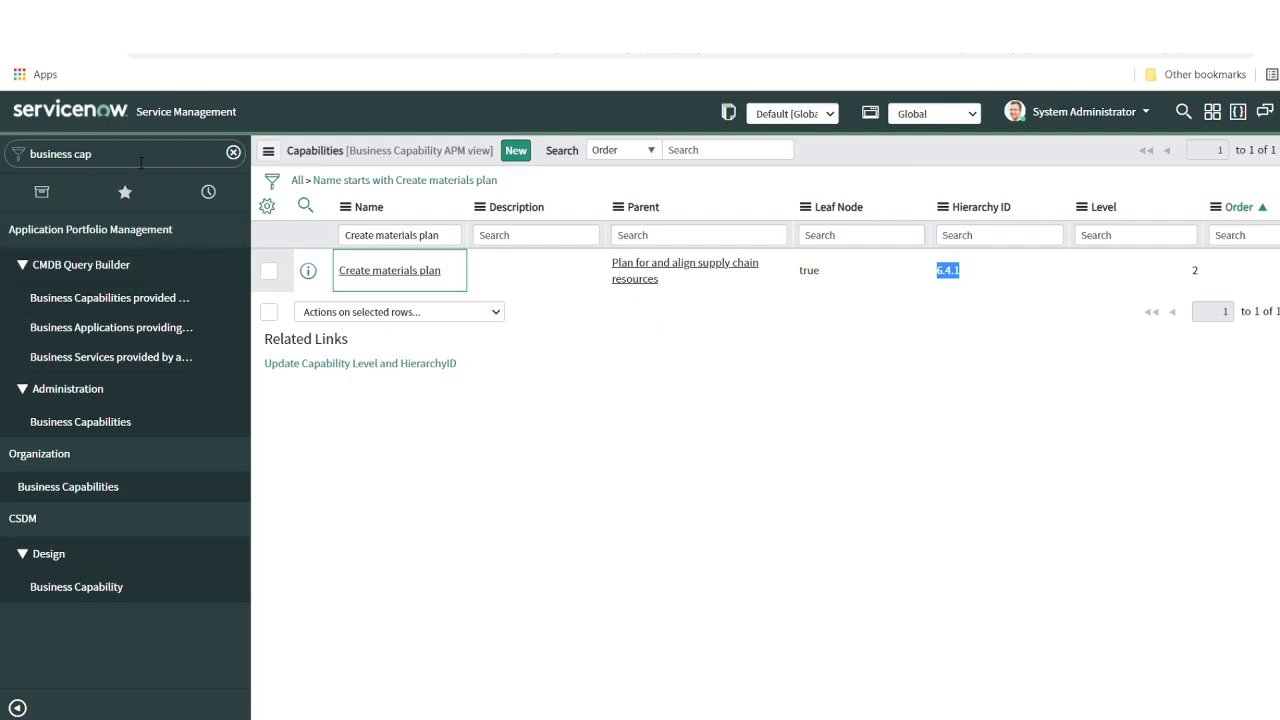
Filter the navigator for "integrat", open IntegrationHub ETL under Configuration and check the existing demo data transform map
{"action": "left_click", "coordinate": [144, 156]}
{"action": "type", "text": "integrat"}
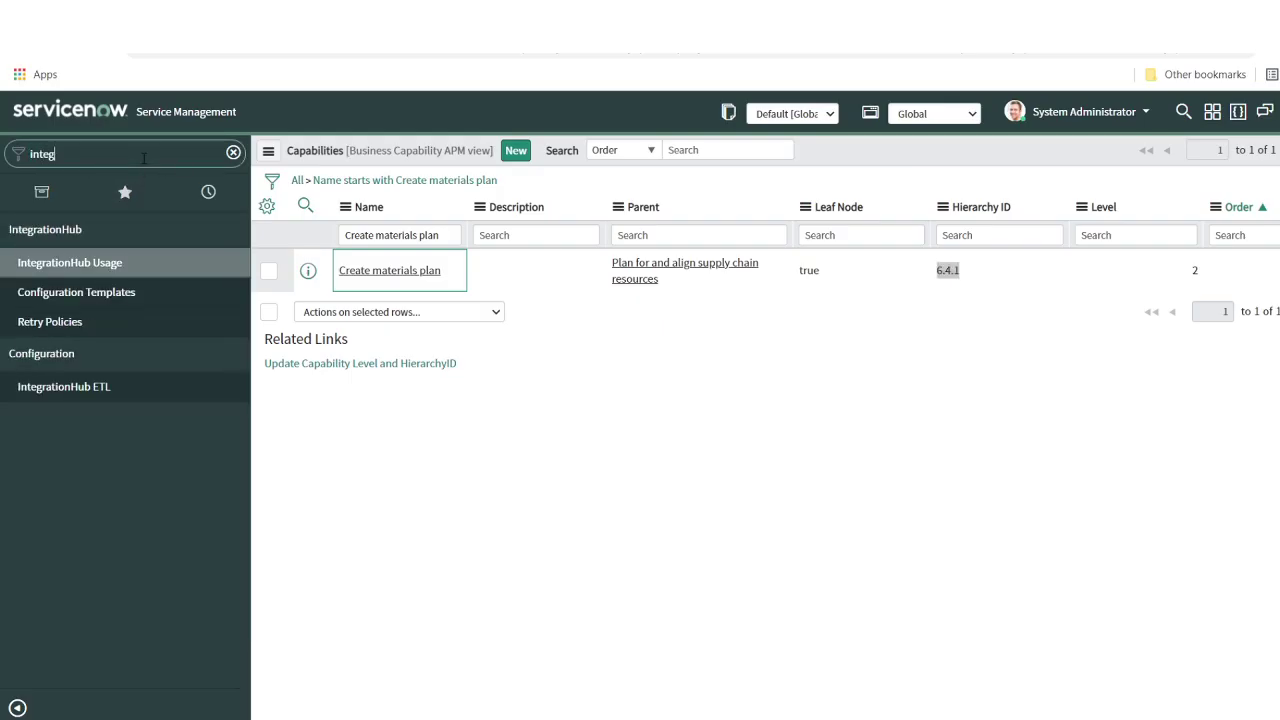
{"action": "left_click", "coordinate": [77, 392]}
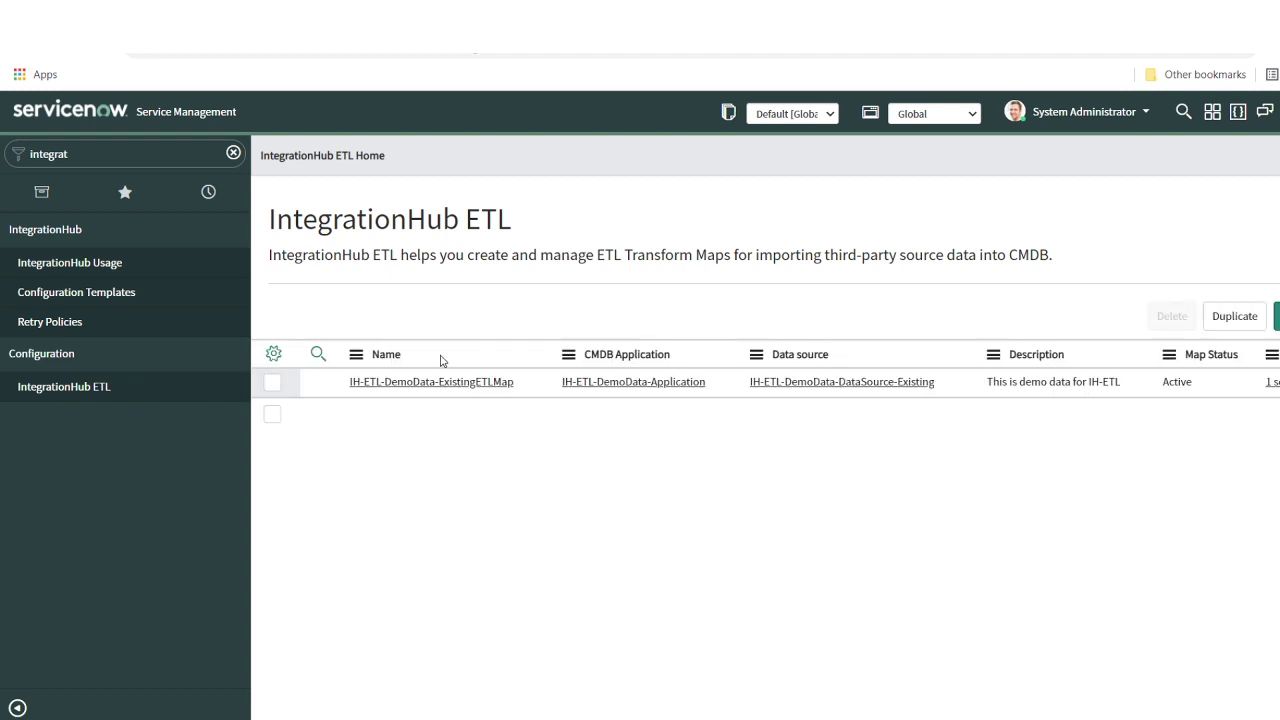
{"action": "left_click_drag", "start_coordinate": [338, 385], "coordinate": [519, 387]}
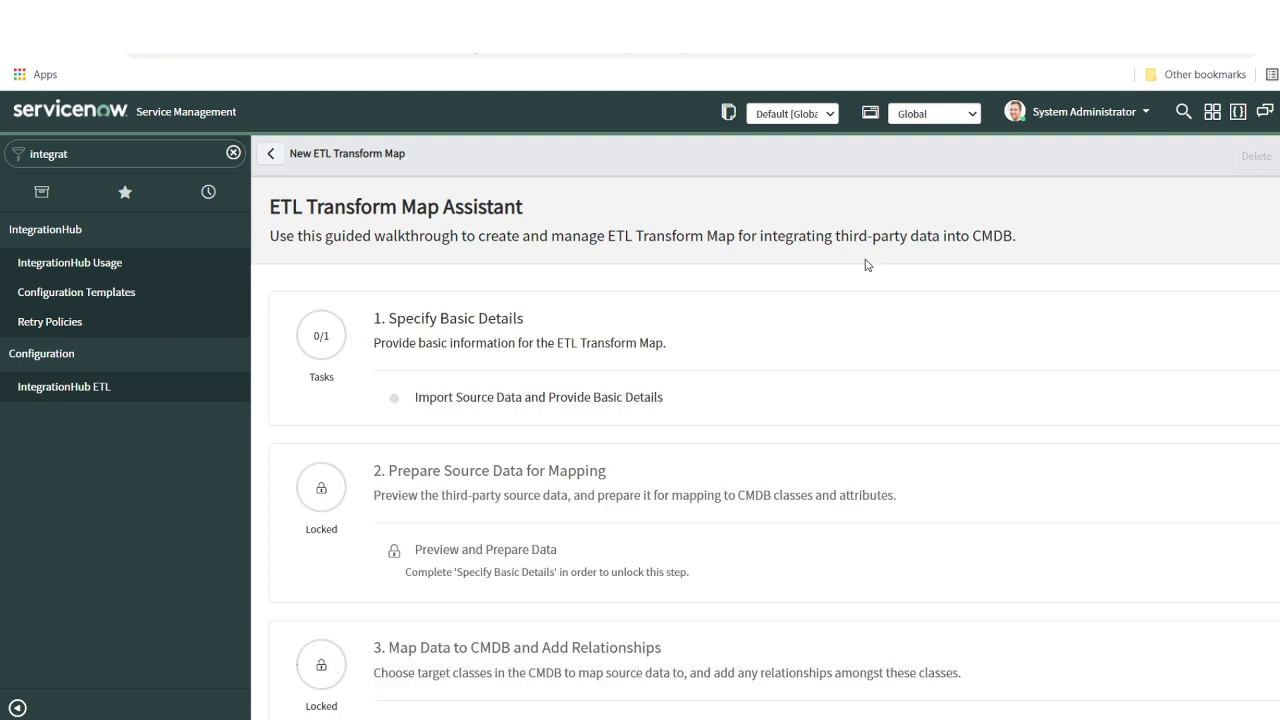
Examine the stages of the ETL Transform Map Assistant, from specifying basic details to previewing results and scheduling the import
{"action": "scroll", "coordinate": [596, 459], "scroll_direction": "down", "scroll_amount": 2}
{"action": "scroll", "coordinate": [596, 459], "scroll_direction": "down", "scroll_amount": 3}
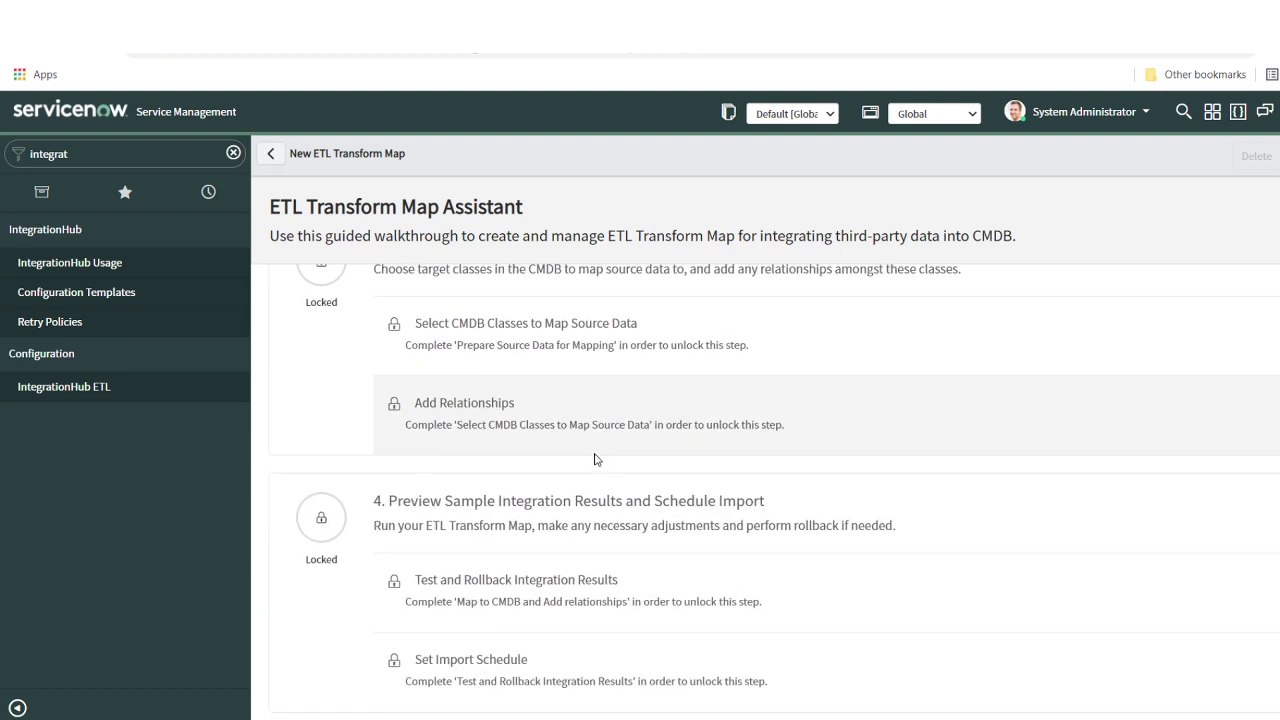
{"action": "scroll", "coordinate": [594, 457], "scroll_direction": "up", "scroll_amount": 5}
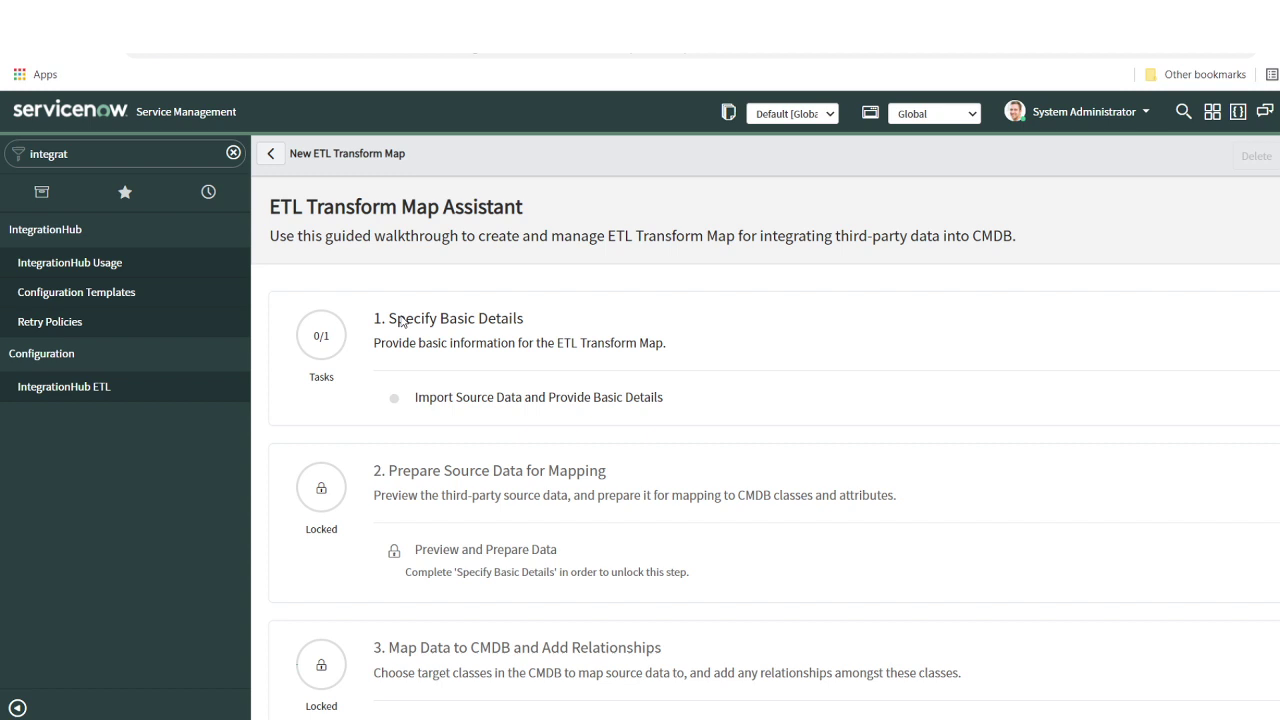
{"action": "scroll", "coordinate": [508, 322], "scroll_direction": "down", "scroll_amount": 1}
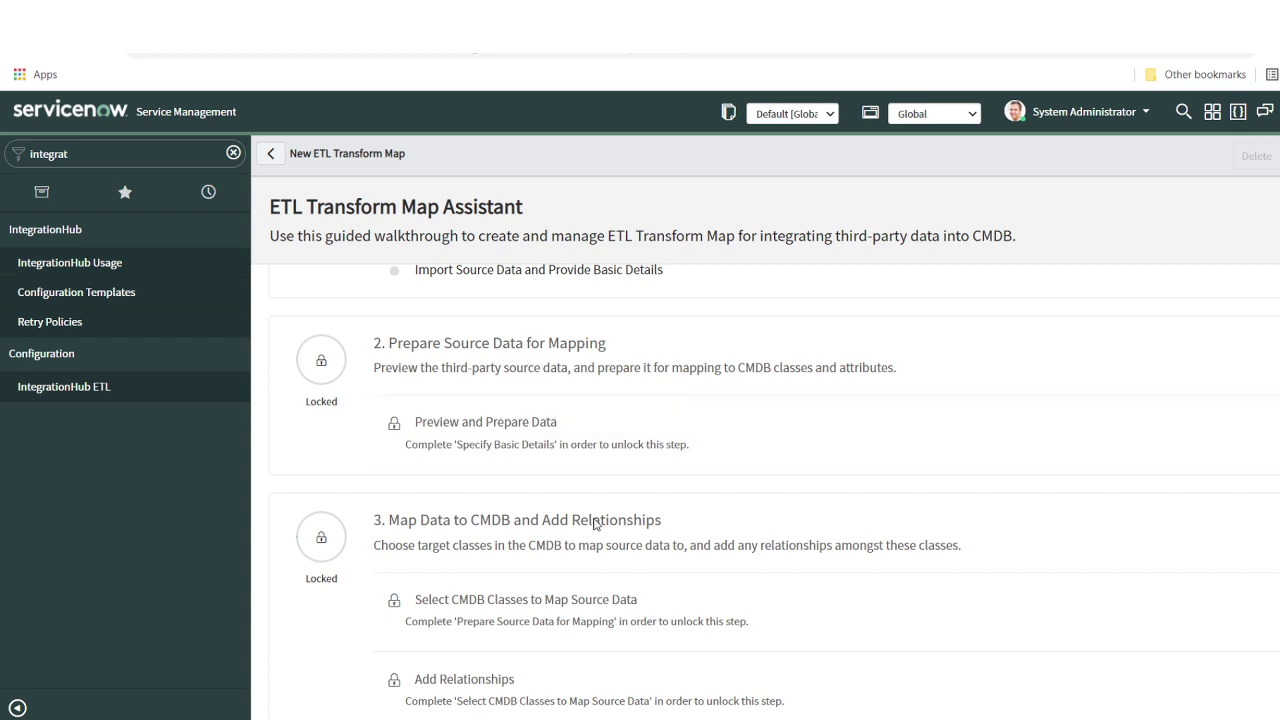
{"action": "scroll", "coordinate": [594, 520], "scroll_direction": "down", "scroll_amount": 1}
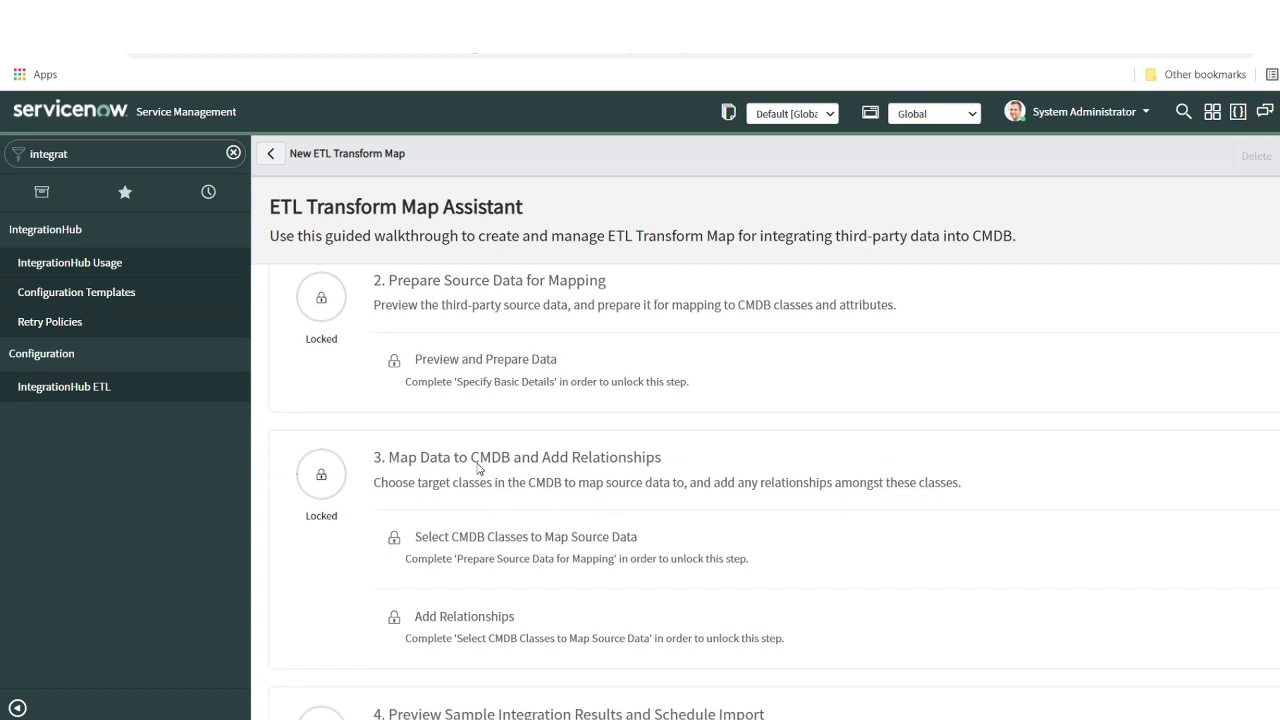
{"action": "scroll", "coordinate": [680, 478], "scroll_direction": "down", "scroll_amount": 3}
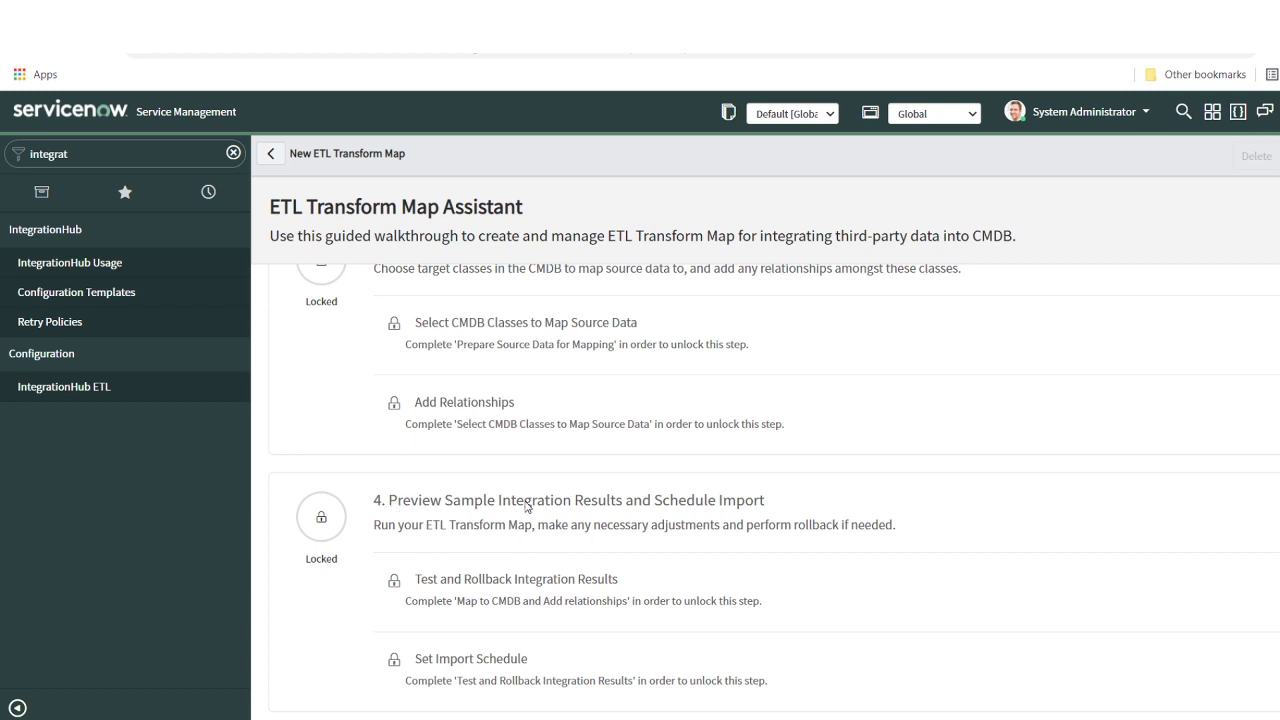
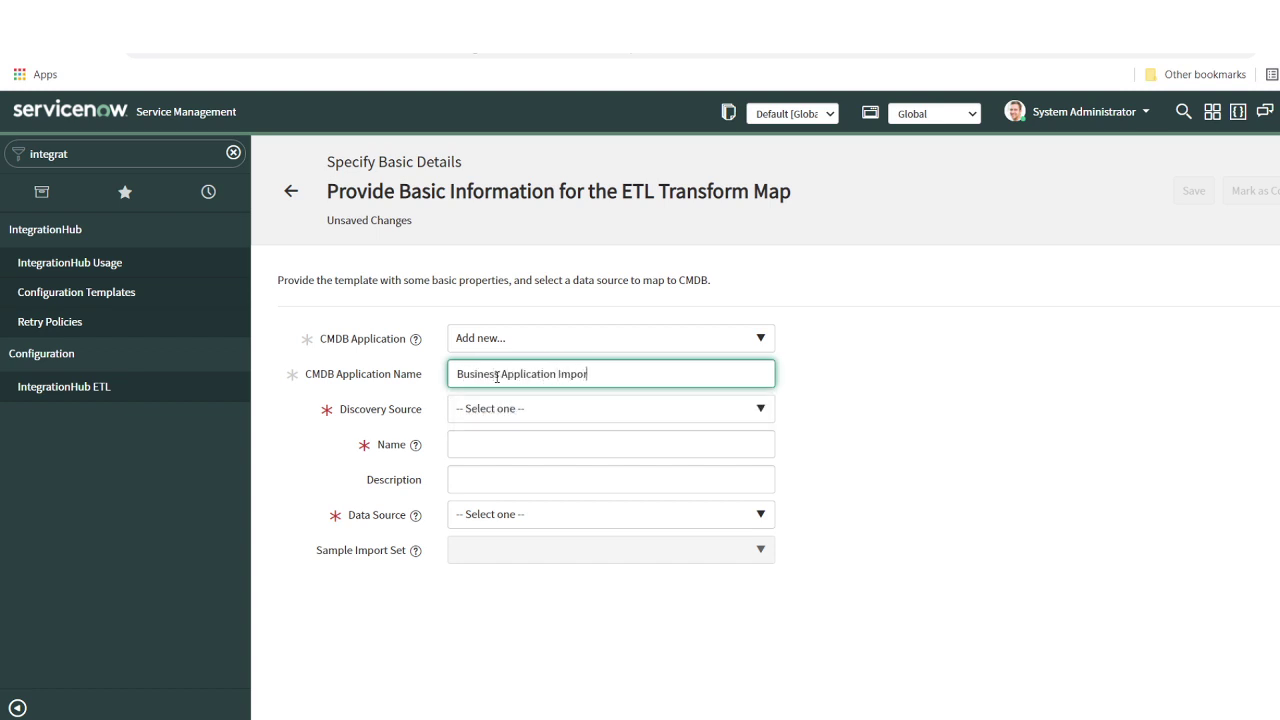
Set the discovery source of the ETL transform map to ImportSet and review the other discovery sources offered
{"action": "left_click", "coordinate": [527, 418]}
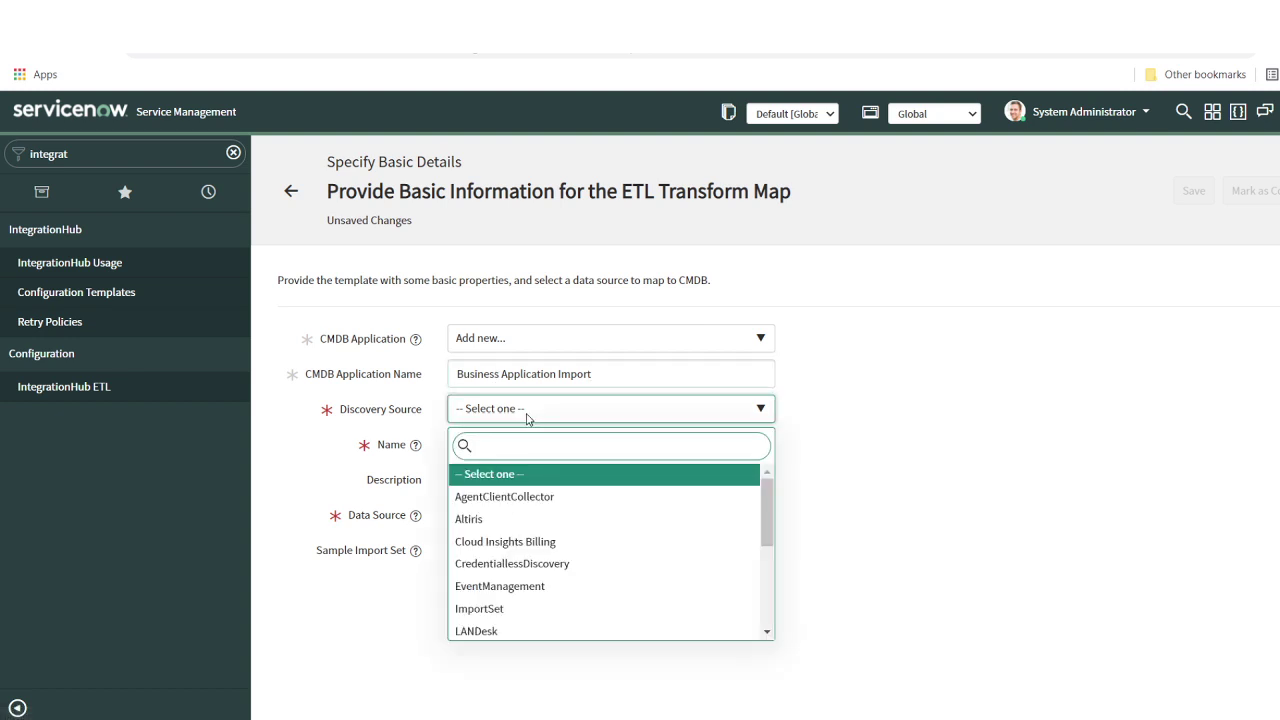
{"action": "left_click", "coordinate": [498, 612]}
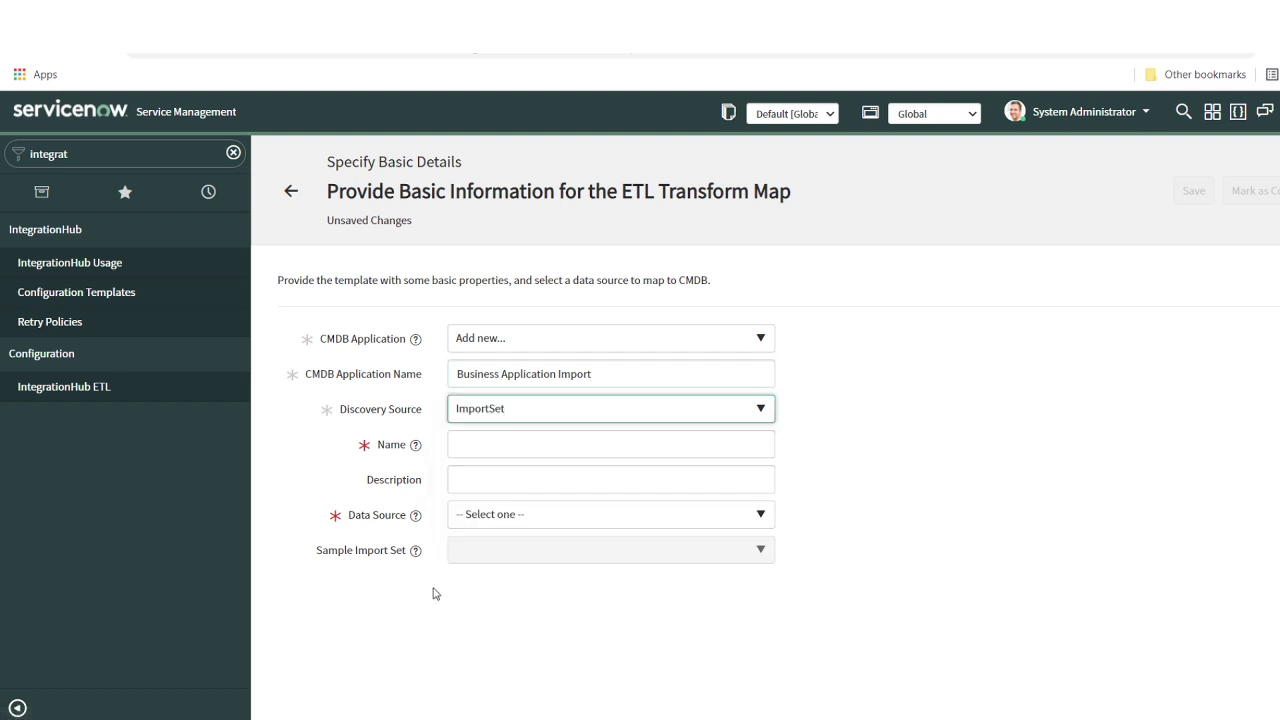
{"action": "left_click", "coordinate": [518, 446]}
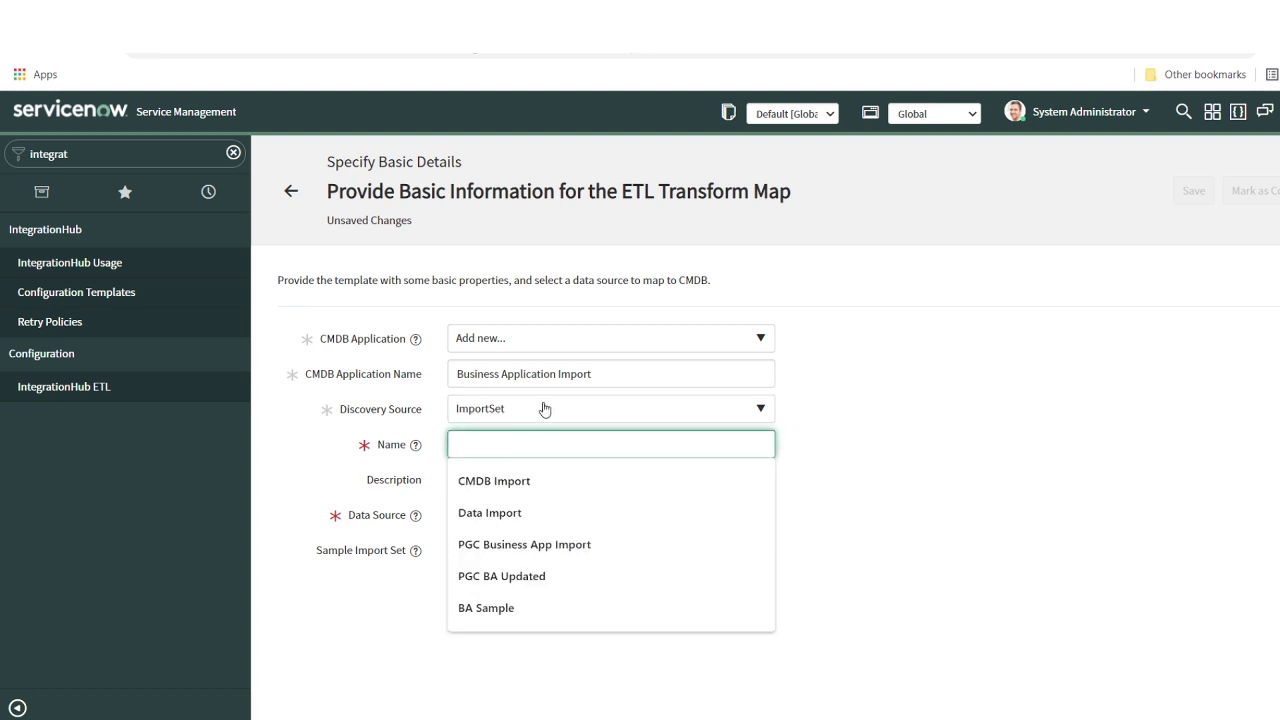
{"action": "left_click", "coordinate": [545, 418]}
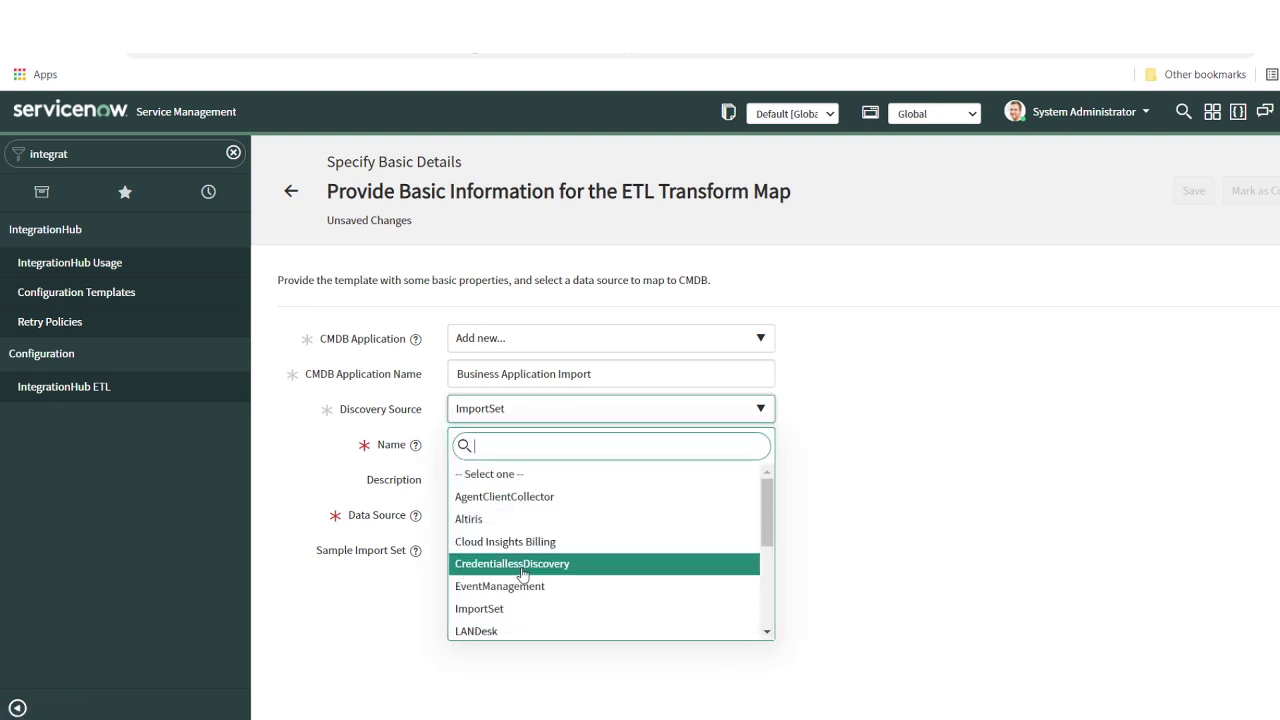
{"action": "scroll", "coordinate": [523, 571], "scroll_direction": "down", "scroll_amount": 2}
{"action": "scroll", "coordinate": [523, 571], "scroll_direction": "up", "scroll_amount": 1}
{"action": "scroll", "coordinate": [521, 574], "scroll_direction": "down", "scroll_amount": 2}
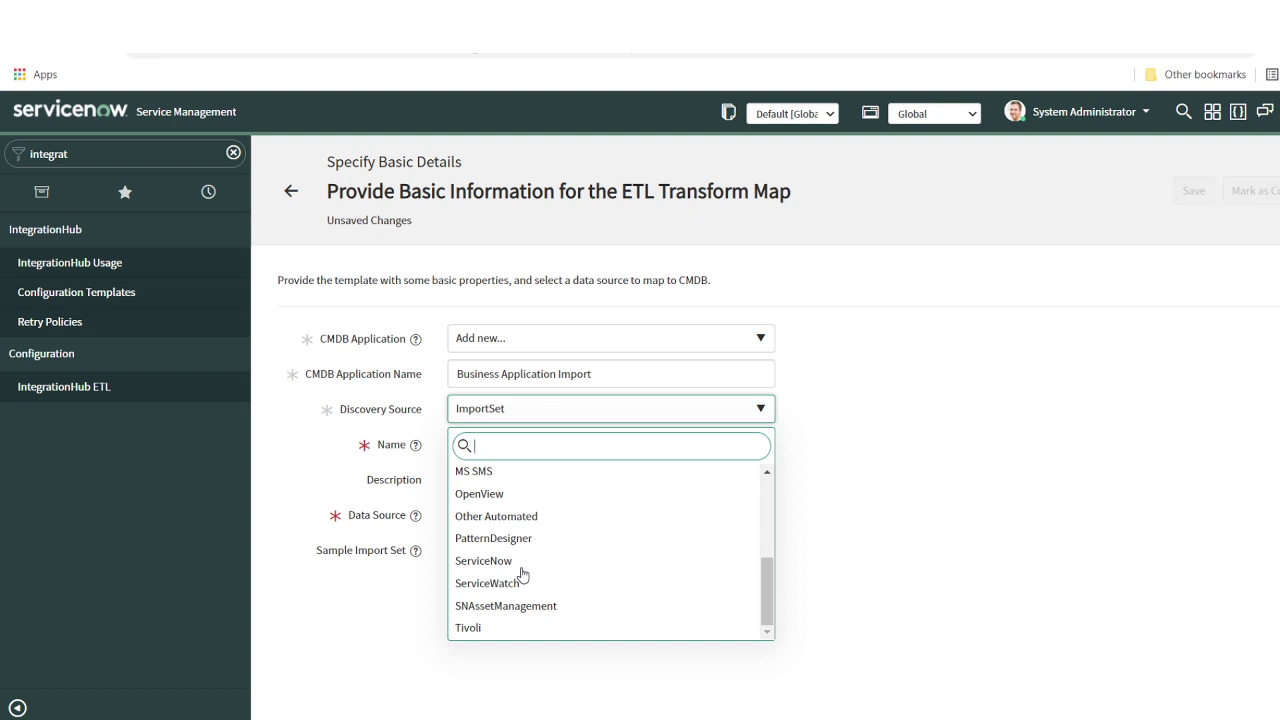
{"action": "scroll", "coordinate": [521, 574], "scroll_direction": "up", "scroll_amount": 3}
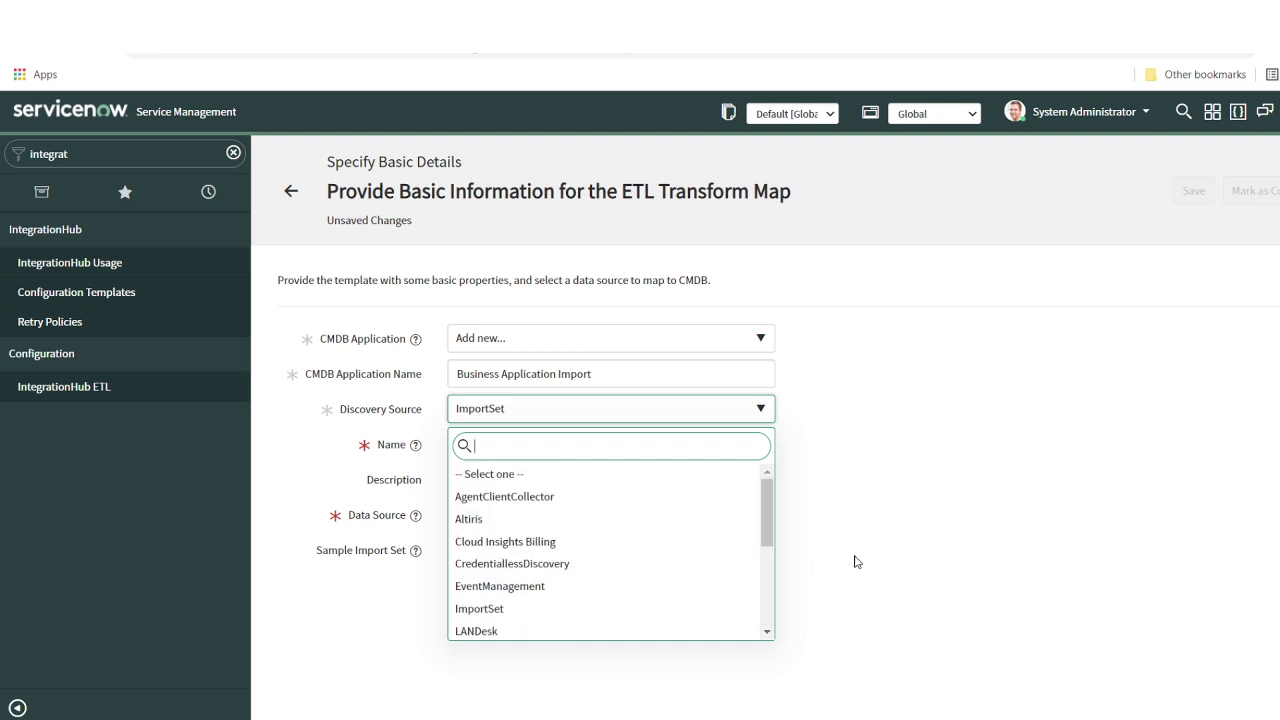
{"action": "left_click", "coordinate": [913, 565]}
Name the ETL transform map Business Application import and check the data sources available for it
{"action": "left_click", "coordinate": [535, 445]}
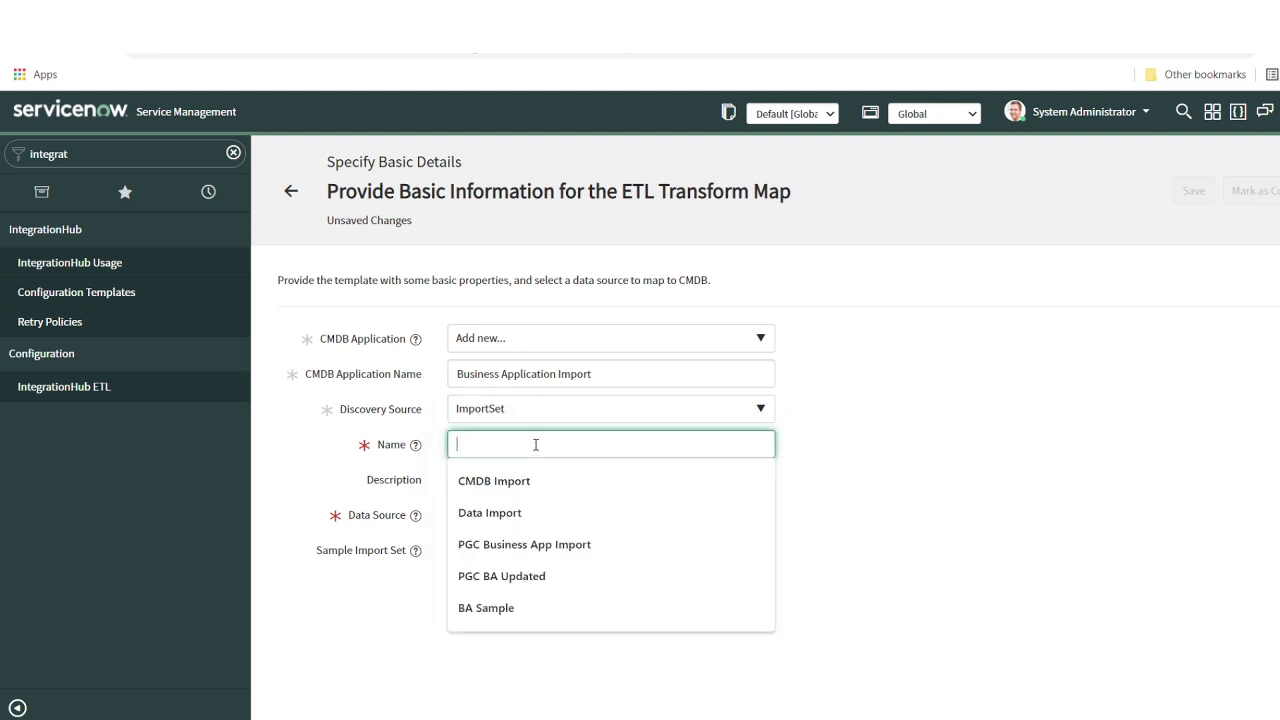
{"action": "type", "text": "Business Application import"}
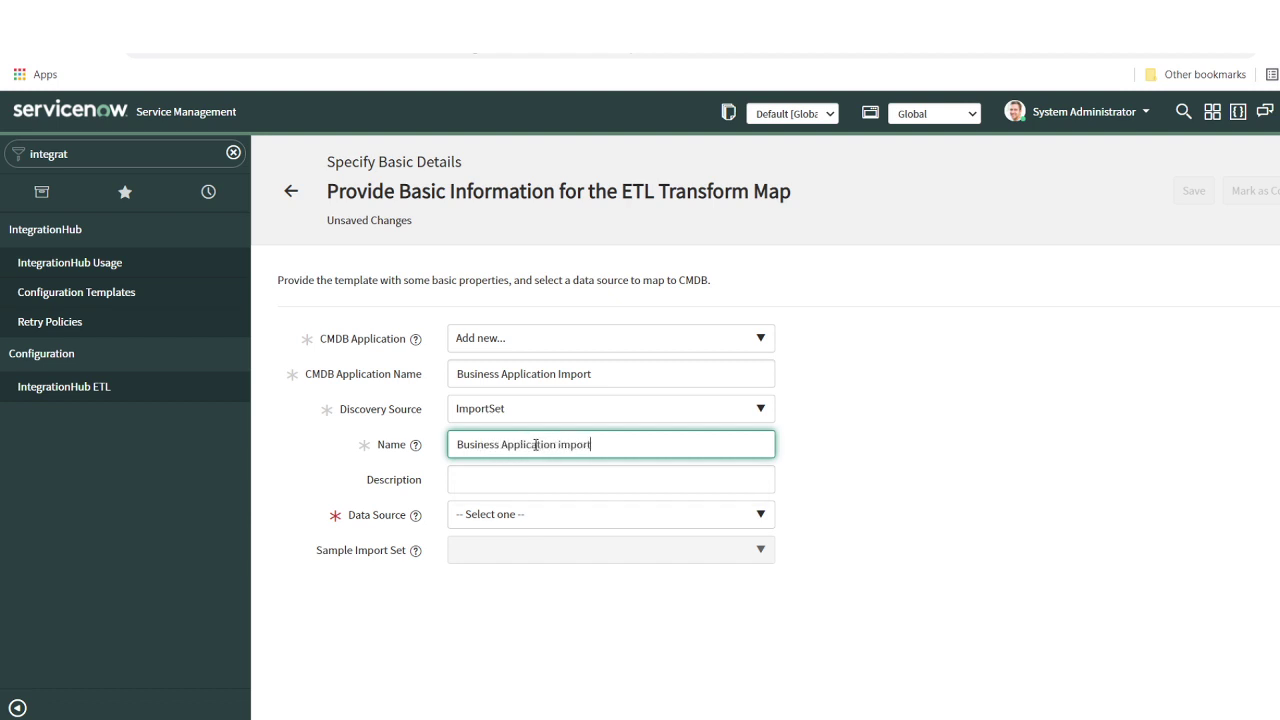
{"action": "left_click", "coordinate": [527, 511]}
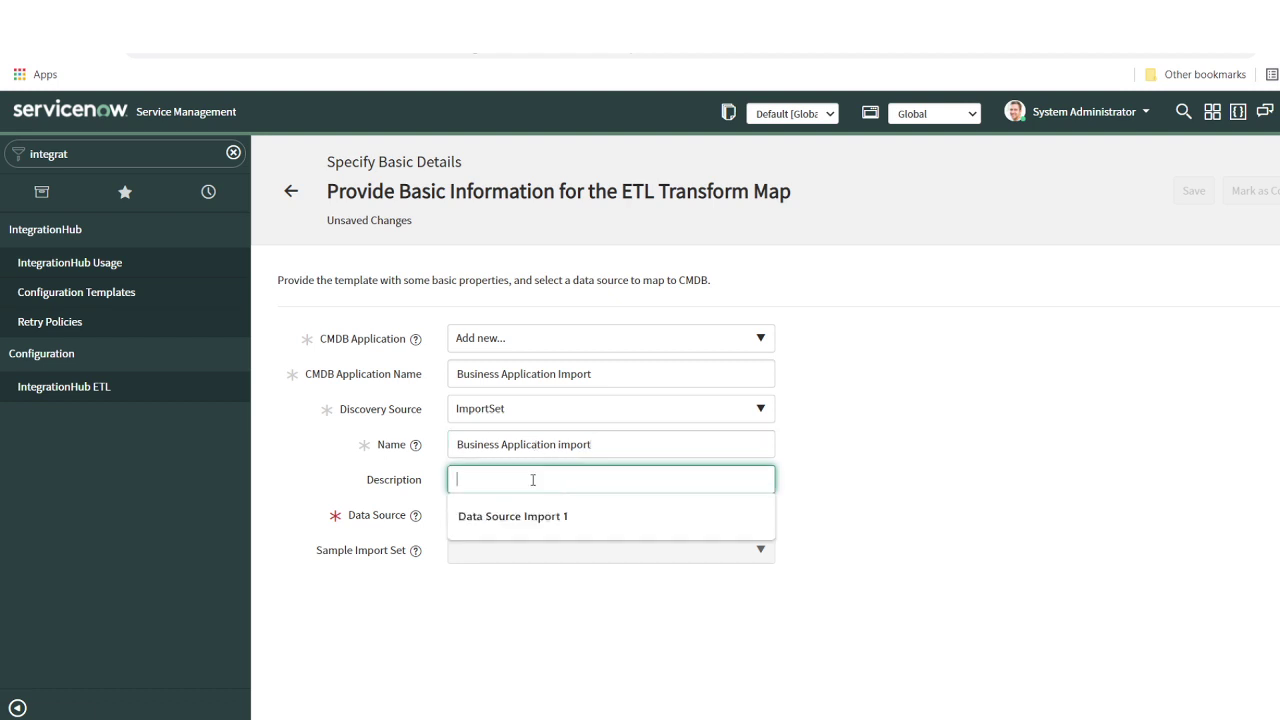
{"action": "left_click", "coordinate": [551, 520]}
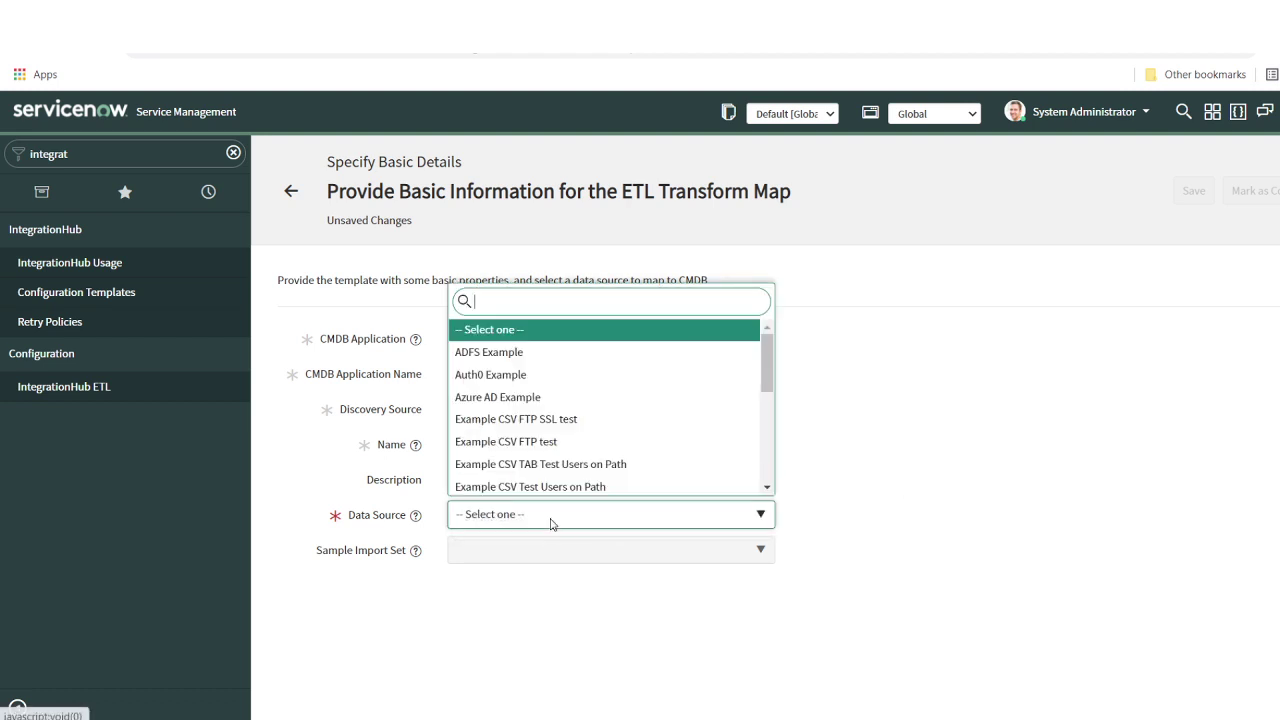
{"action": "left_click", "coordinate": [946, 553]}
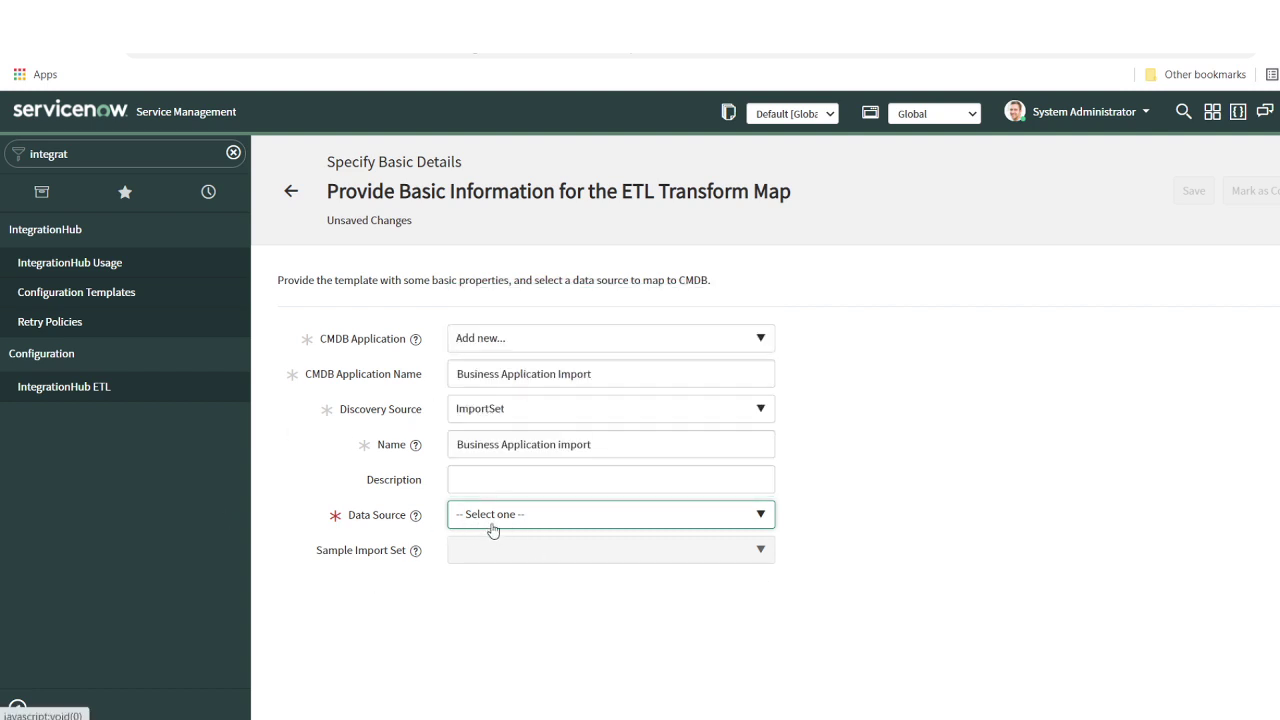
Filter the navigator for "data sour", open Data Sources under System Import Sets and start a new data source record
{"action": "double_click", "coordinate": [125, 157]}
{"action": "type", "text": "data sour"}
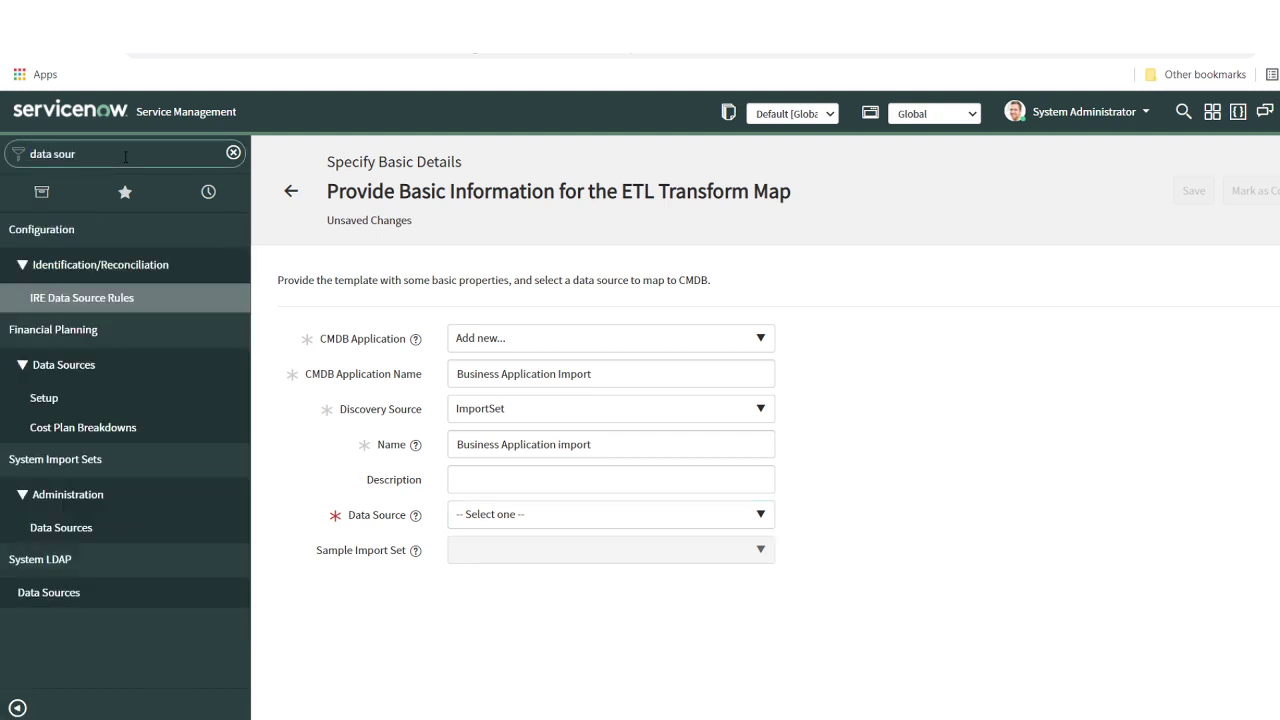
{"action": "left_click", "coordinate": [78, 532]}
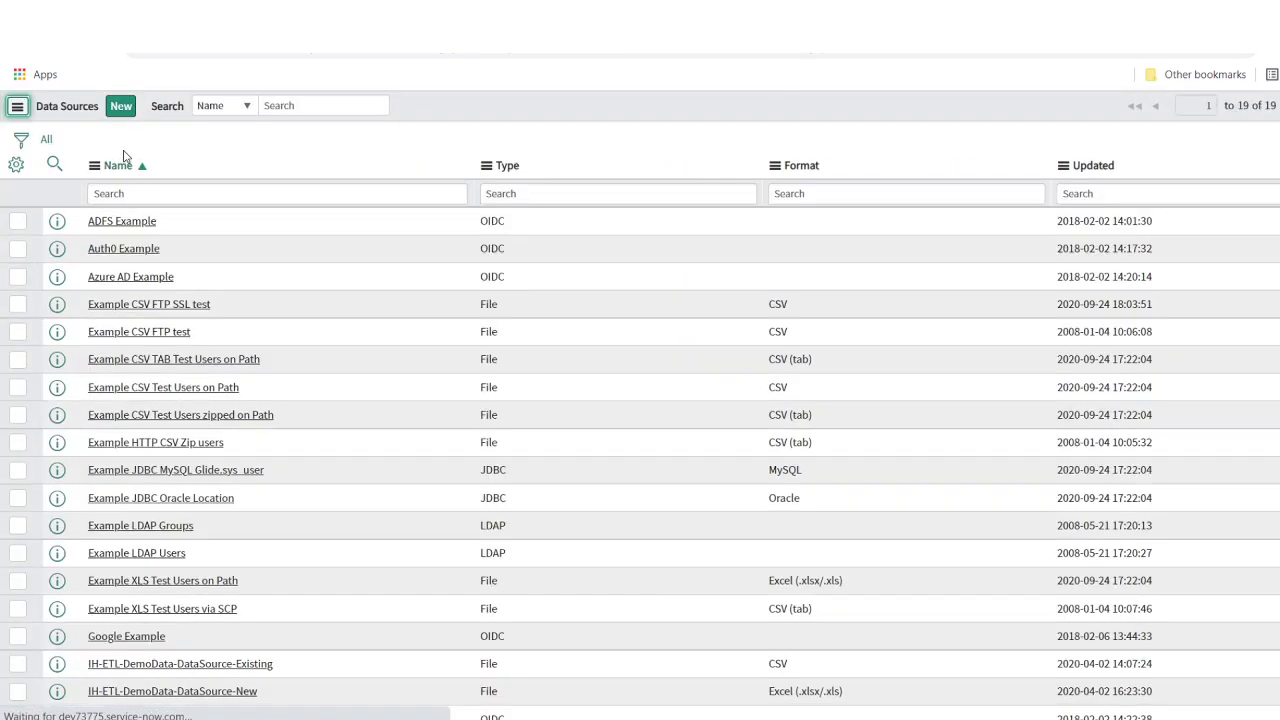
{"action": "left_click", "coordinate": [119, 111]}
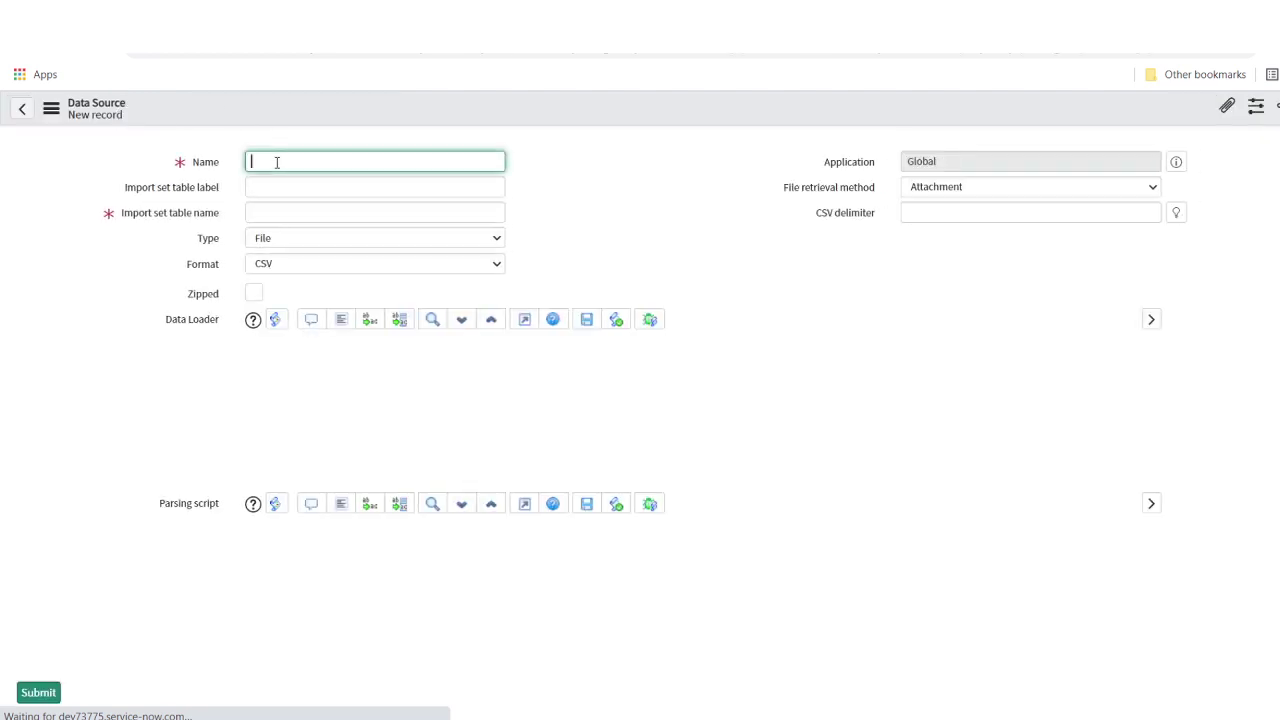
Name the new data source Business Application and set its import set table label to Business Application Import
{"action": "type", "text": "Business A"}
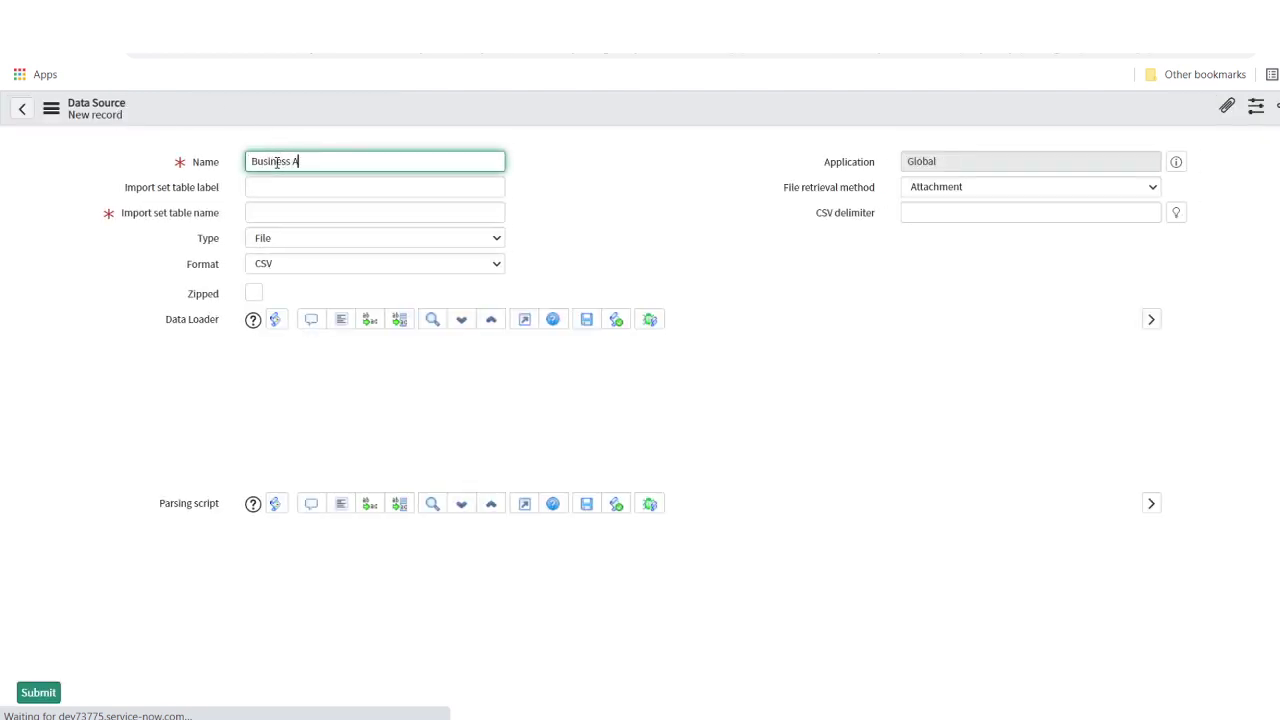
{"action": "type", "text": "pplication"}
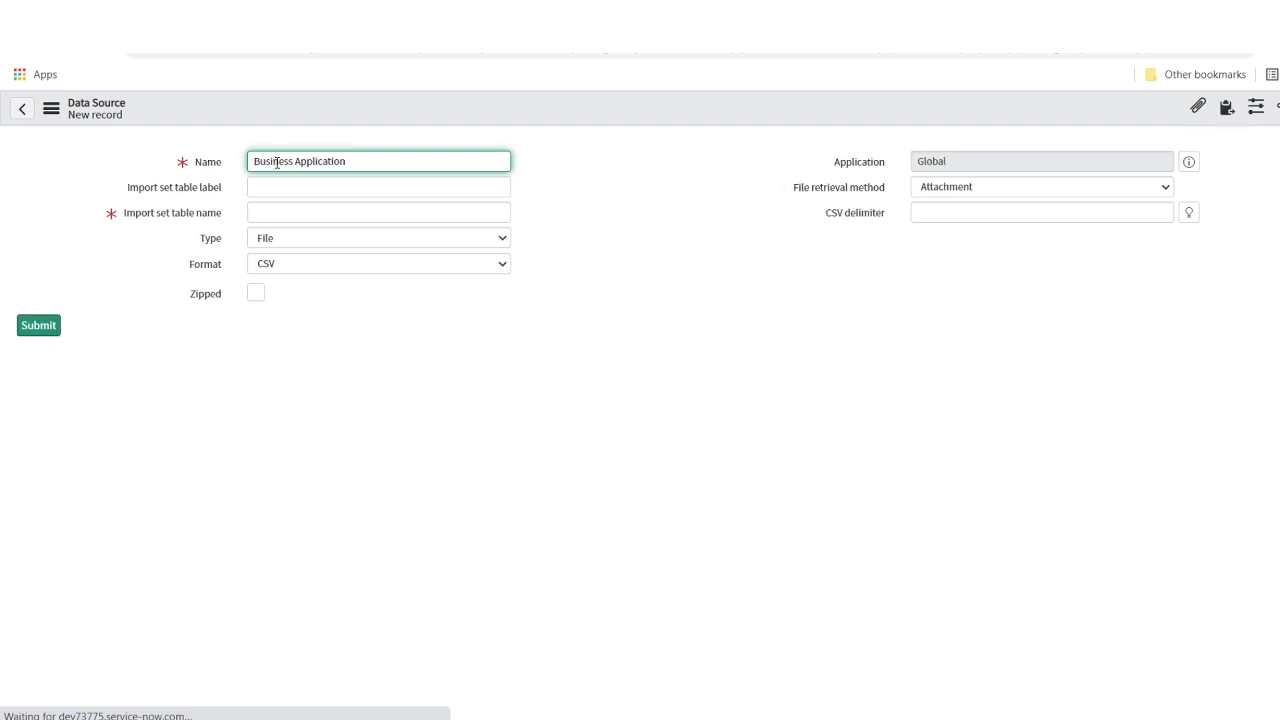
{"action": "key", "text": "ctrl+a"}
{"action": "key", "text": "ctrl+c"}
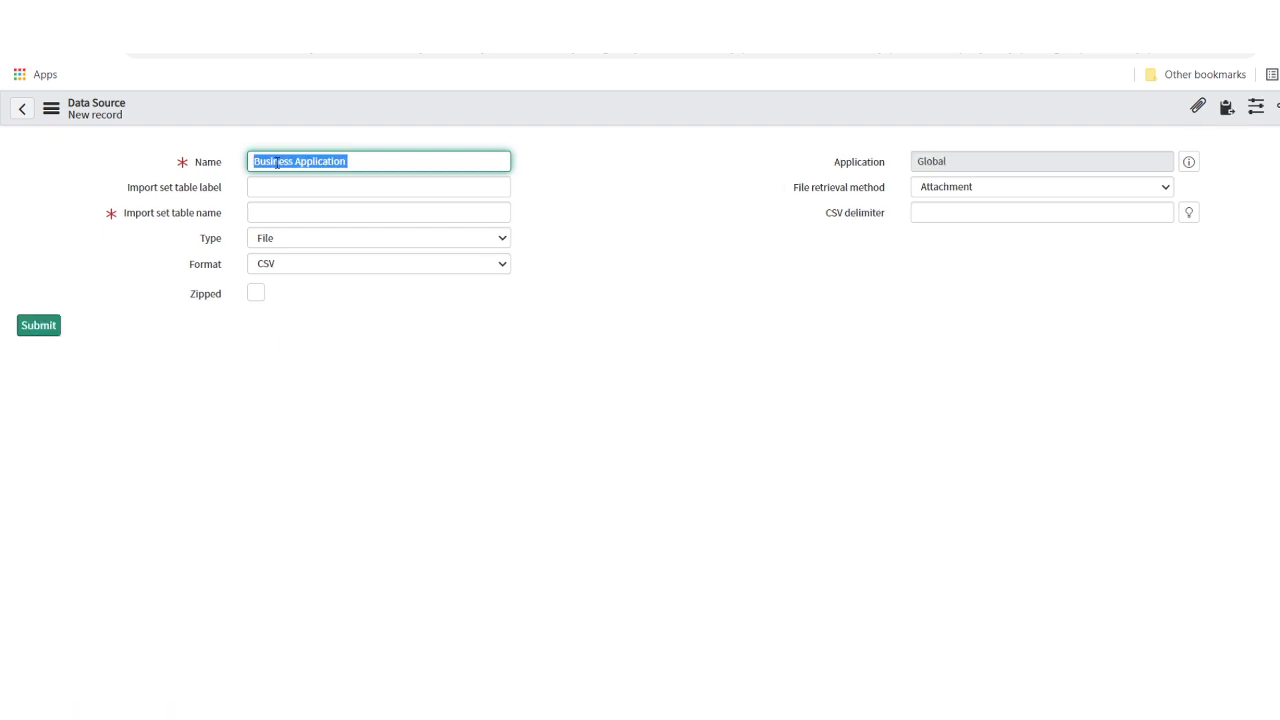
{"action": "left_click", "coordinate": [412, 183]}
{"action": "key", "text": "ctrl+v"}
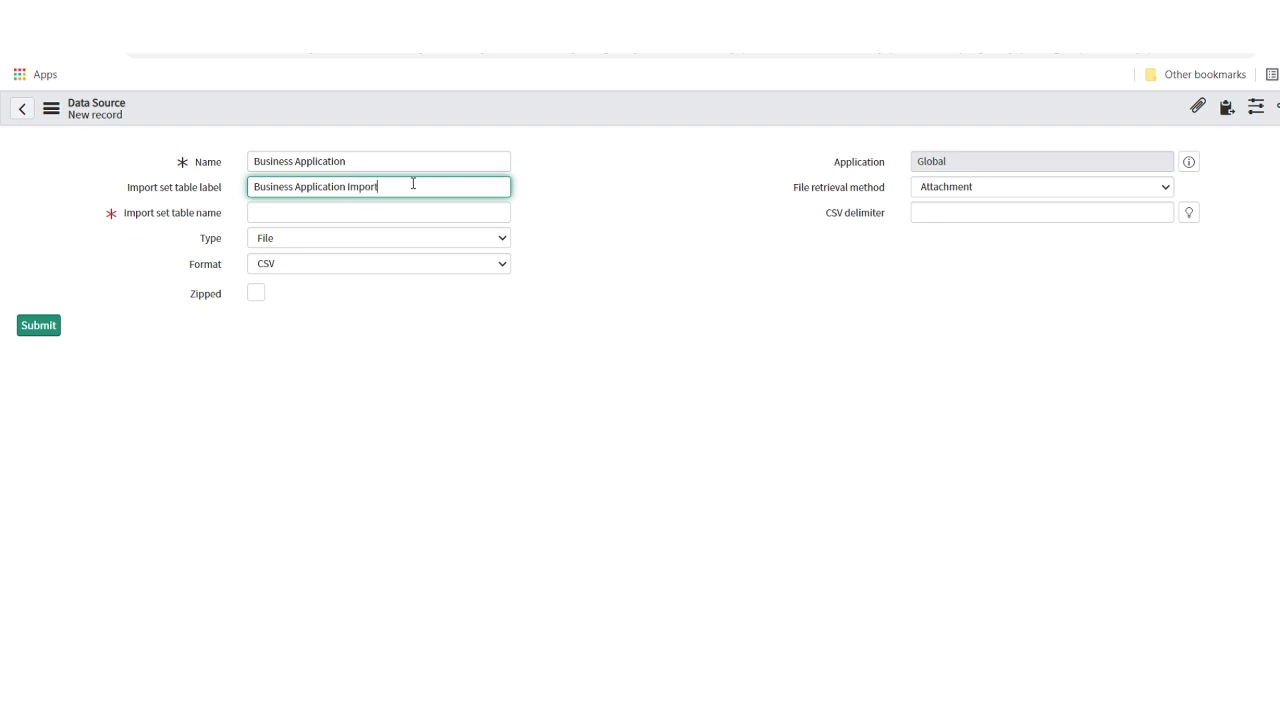
{"action": "left_click", "coordinate": [651, 247]}
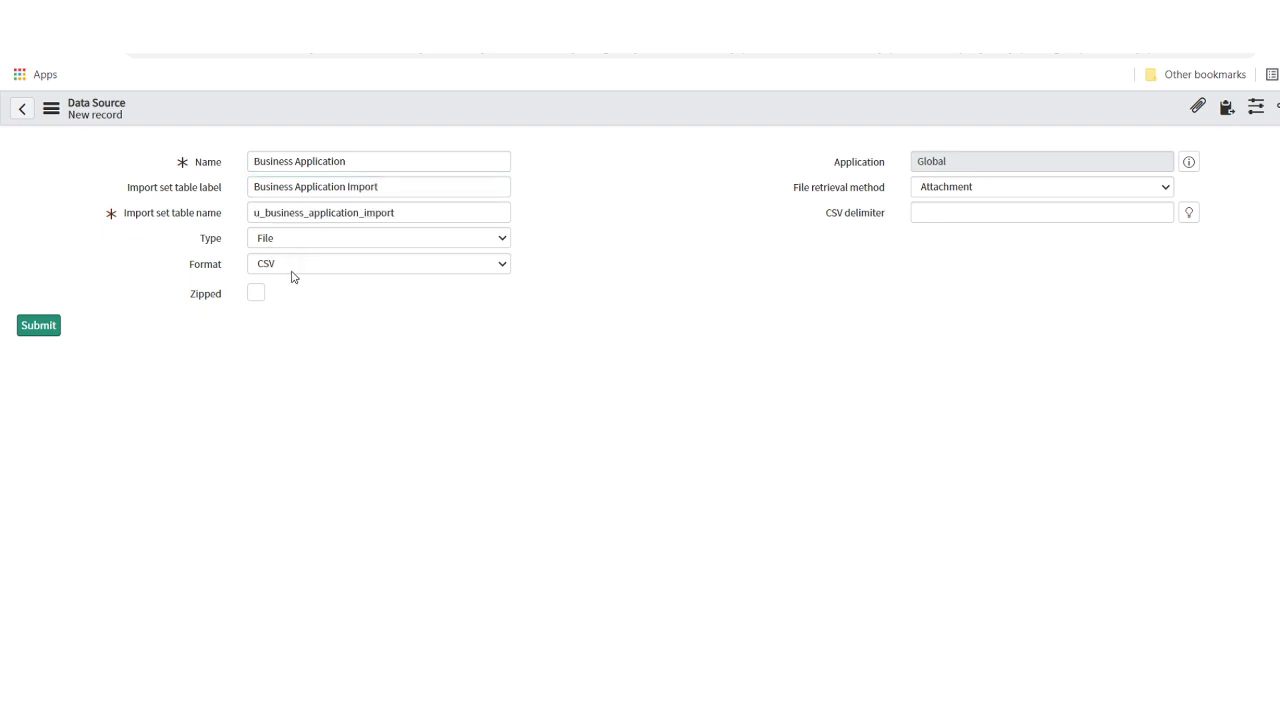
Switch to the Excel workbook and close it, saving it as BA Sample data.csv over the existing comma-delimited file
{"action": "key", "text": "alt+Tab"}
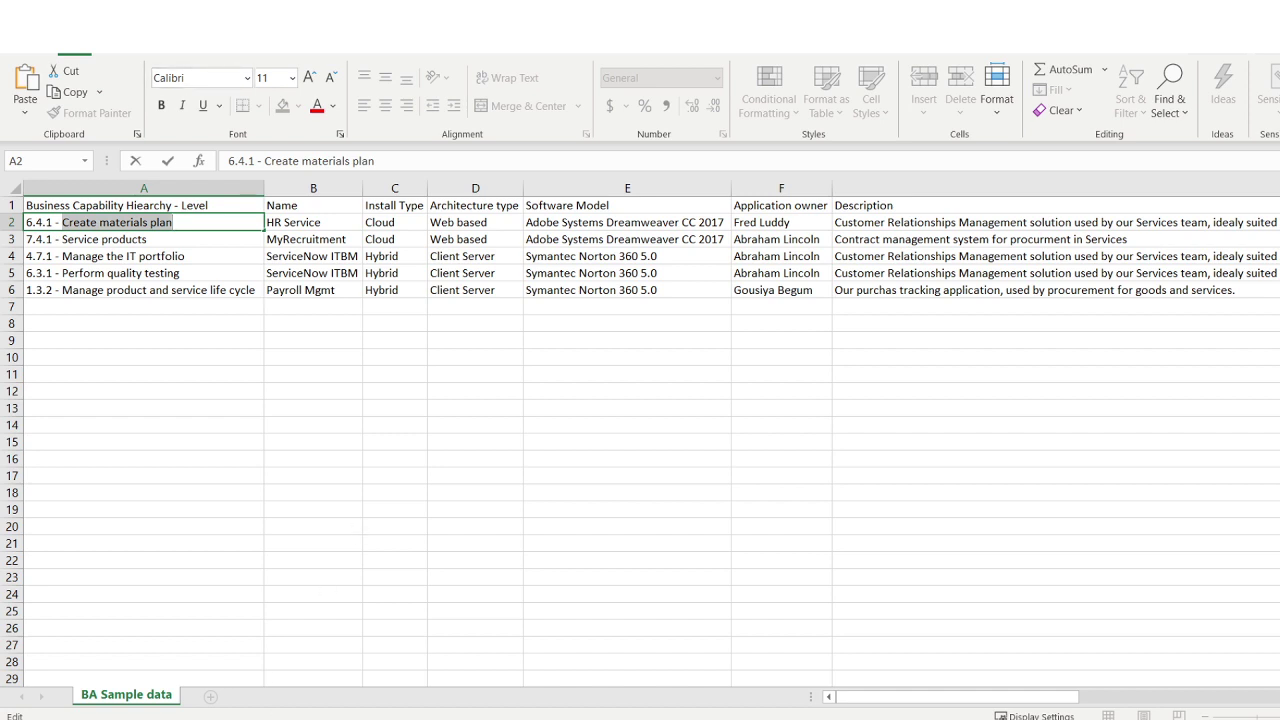
{"action": "key", "text": "alt+F4"}
{"action": "left_click", "coordinate": [604, 408]}
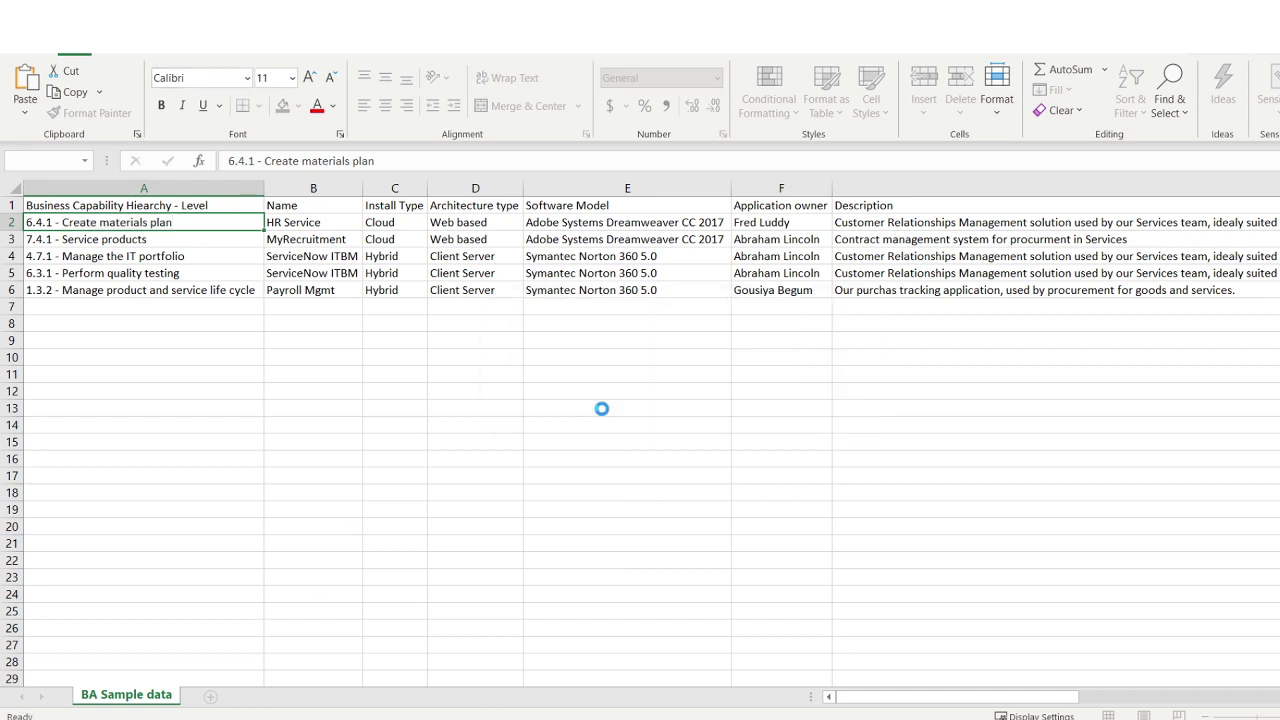
{"action": "left_click", "coordinate": [197, 297]}
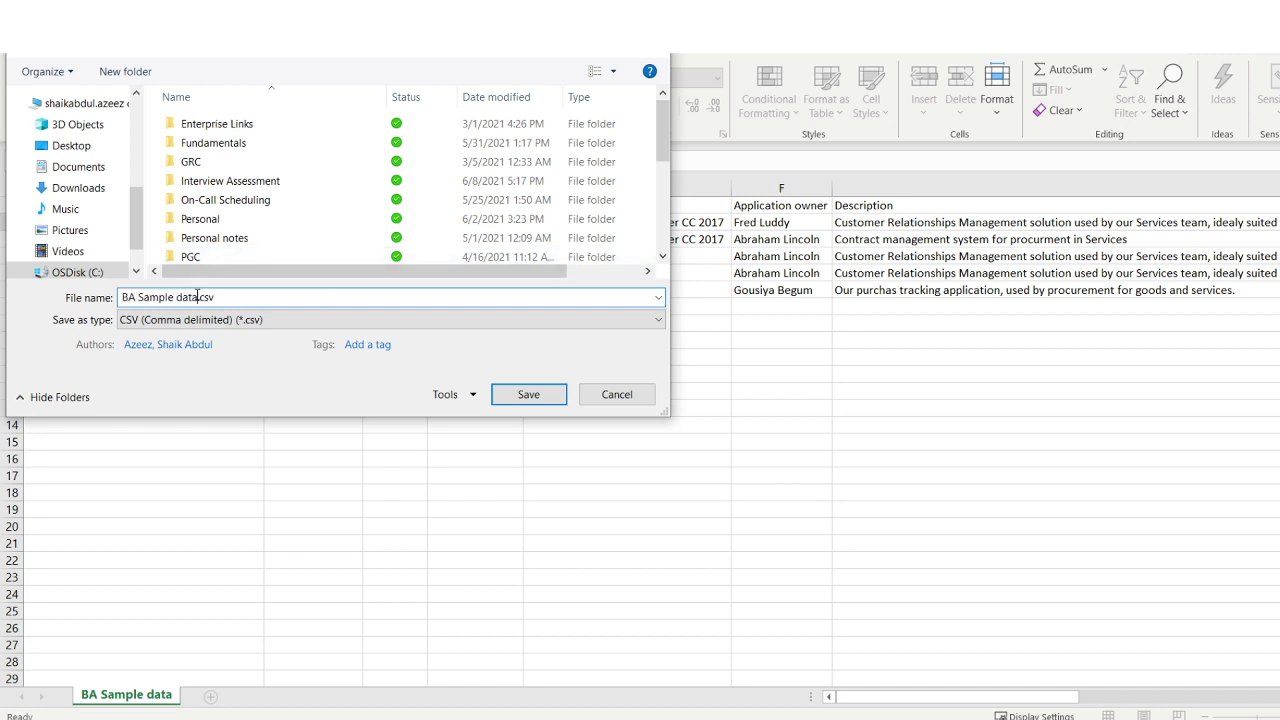
{"action": "left_click", "coordinate": [536, 398]}
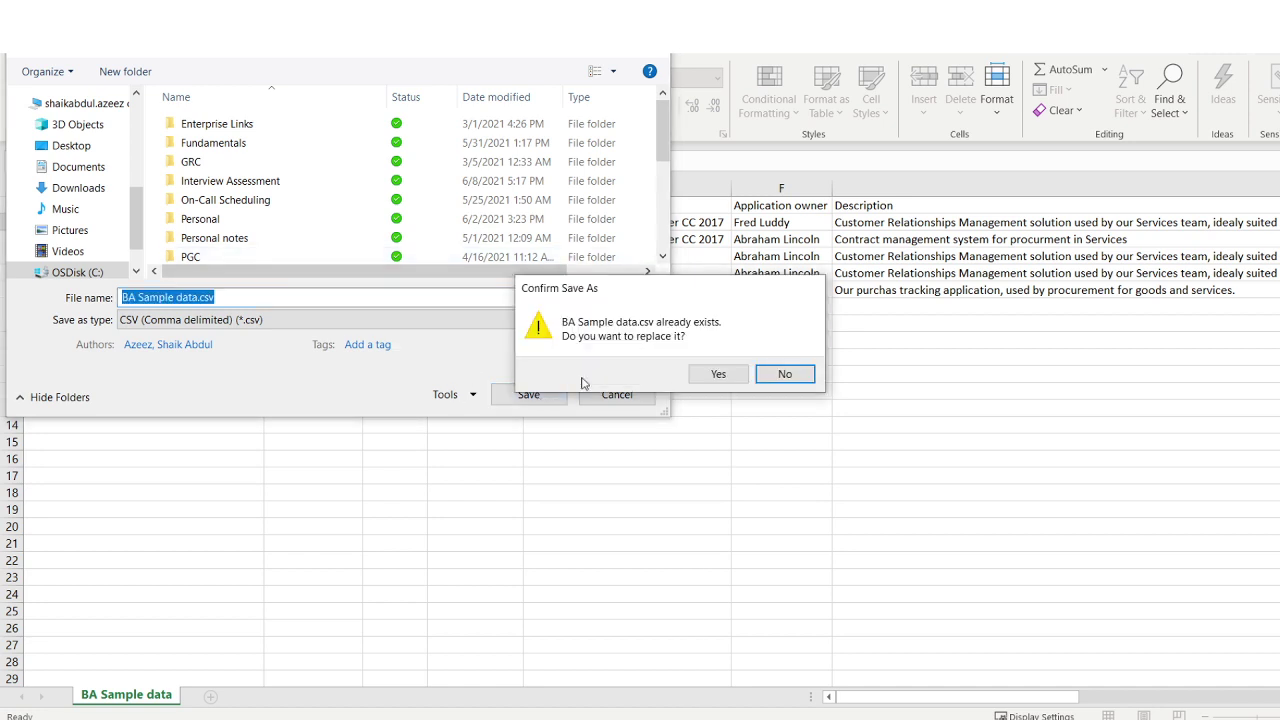
{"action": "left_click", "coordinate": [714, 374]}
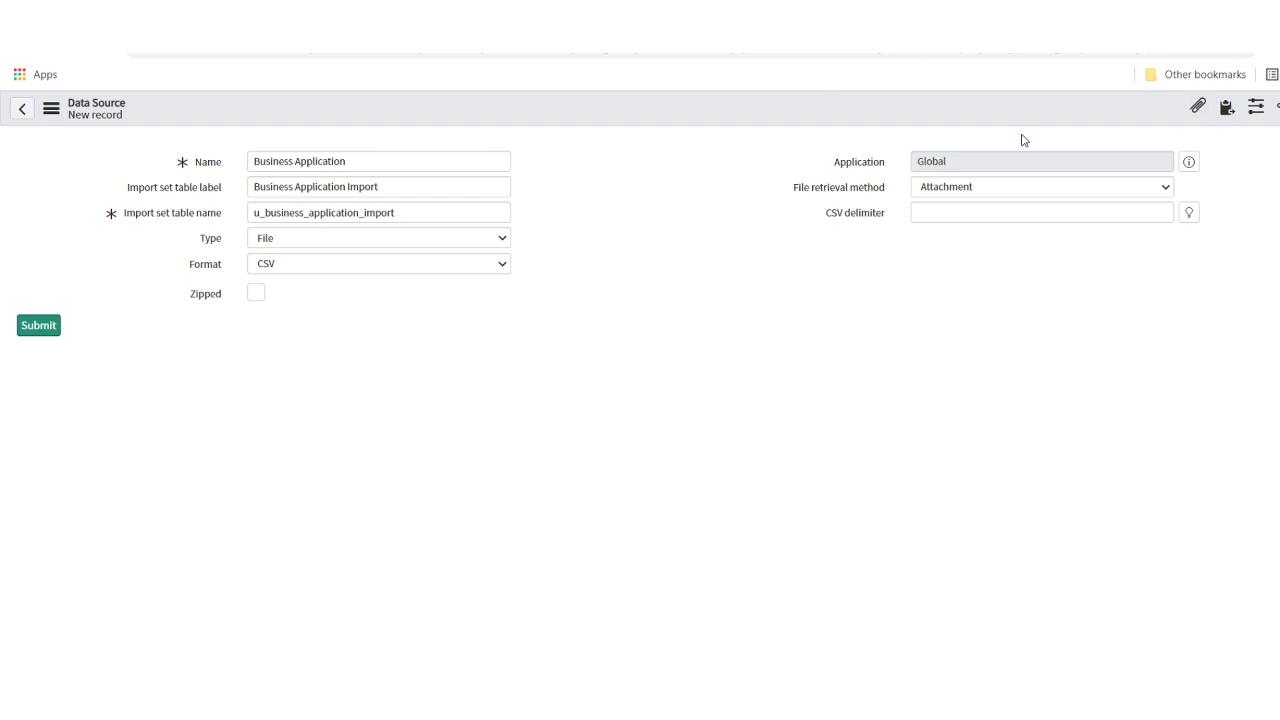
Save the new Business Application data source record and attach BA Sample data.csv from the Desktop to it
{"action": "right_click", "coordinate": [950, 120]}
{"action": "left_click", "coordinate": [968, 127]}
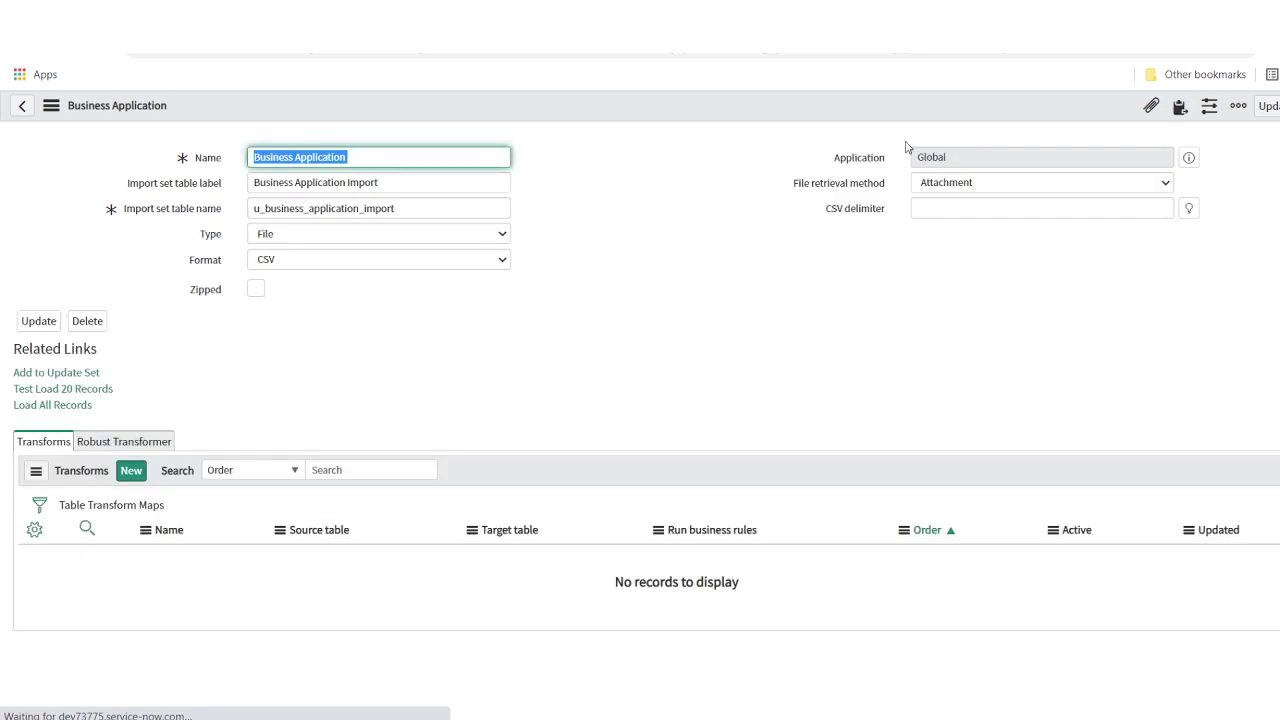
{"action": "left_click", "coordinate": [1151, 108]}
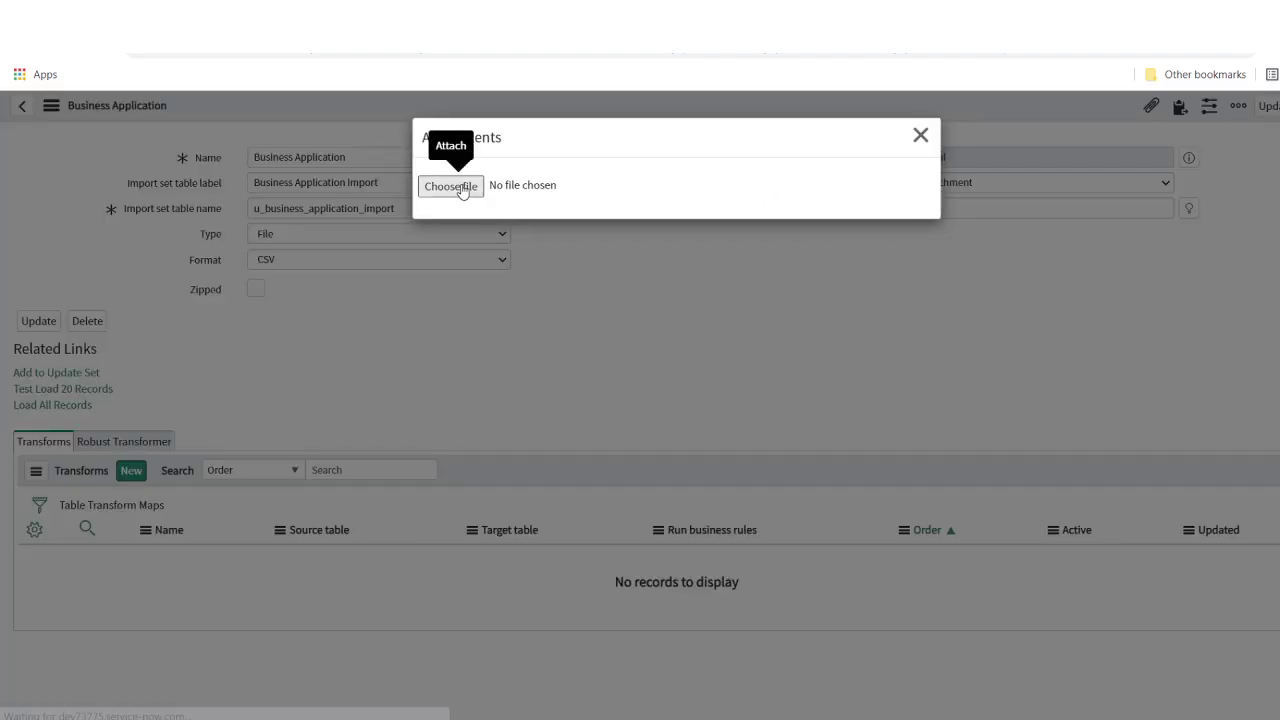
{"action": "left_click", "coordinate": [462, 189]}
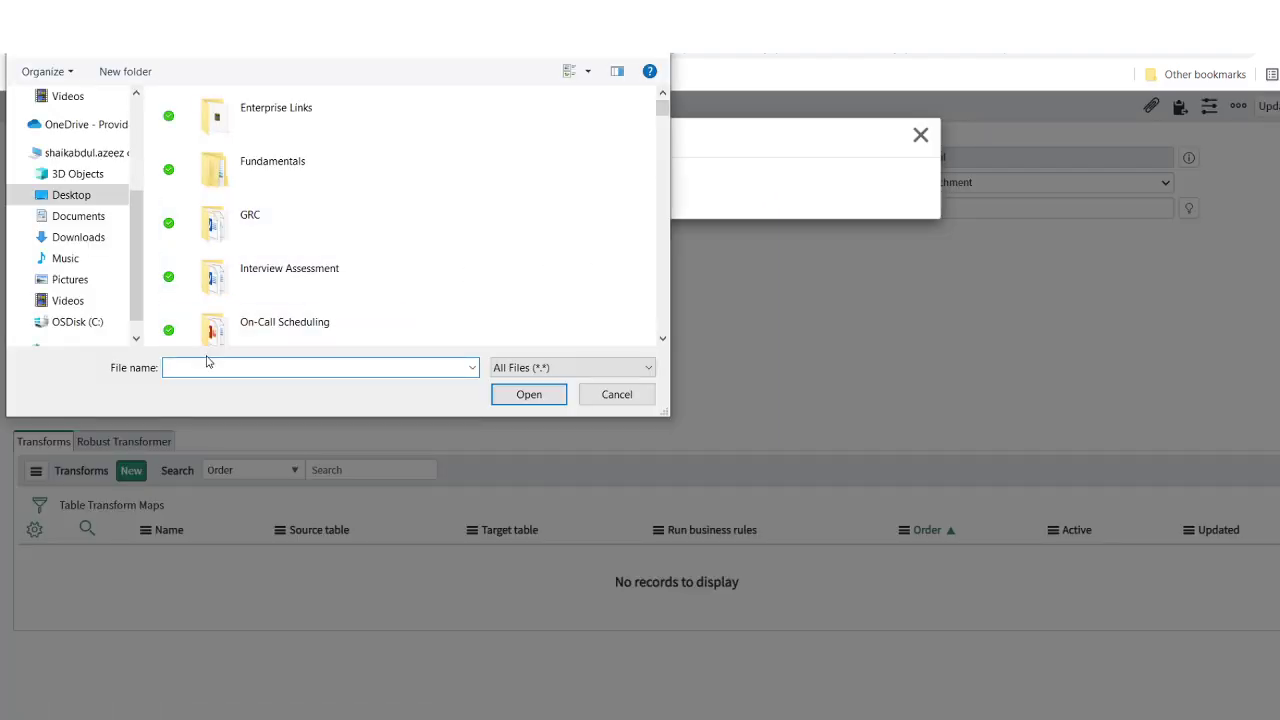
{"action": "type", "text": "bus"}
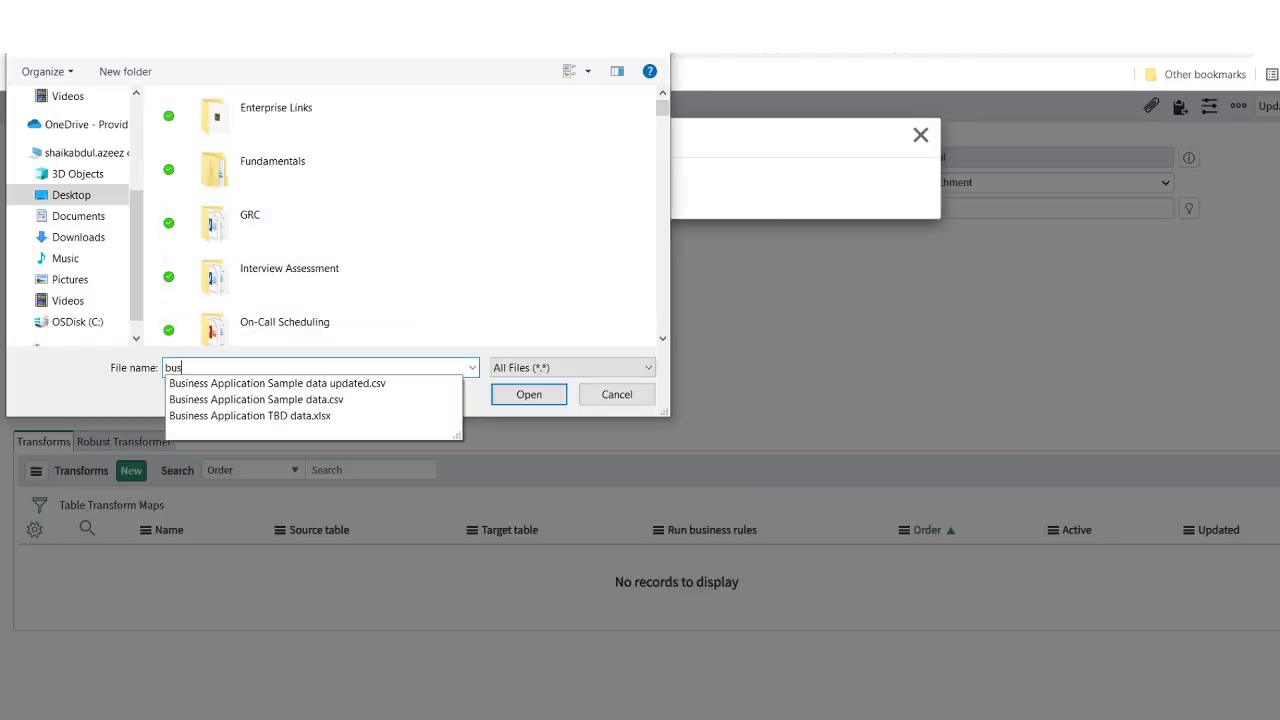
{"action": "key", "text": "BackSpace"}
{"action": "key", "text": "BackSpace"}
{"action": "key", "text": "BackSpace"}
{"action": "type", "text": "ba s"}
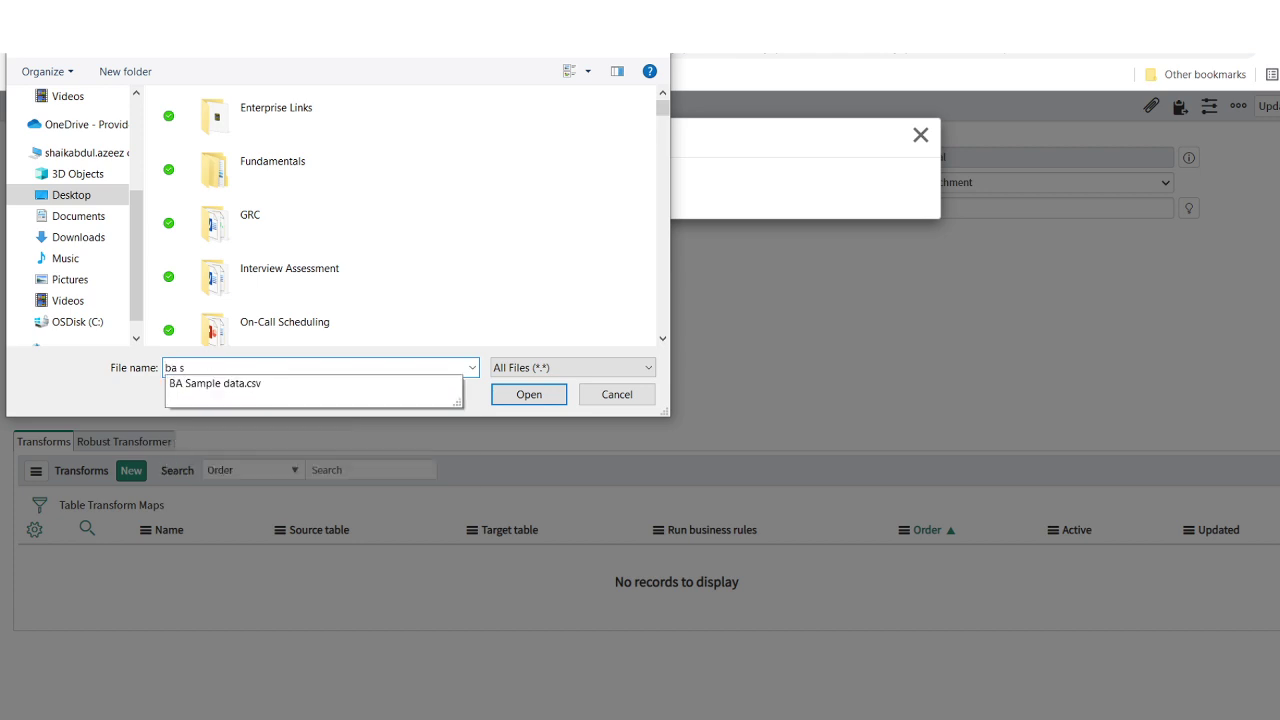
{"action": "key", "text": "Down"}
{"action": "key", "text": "Return"}
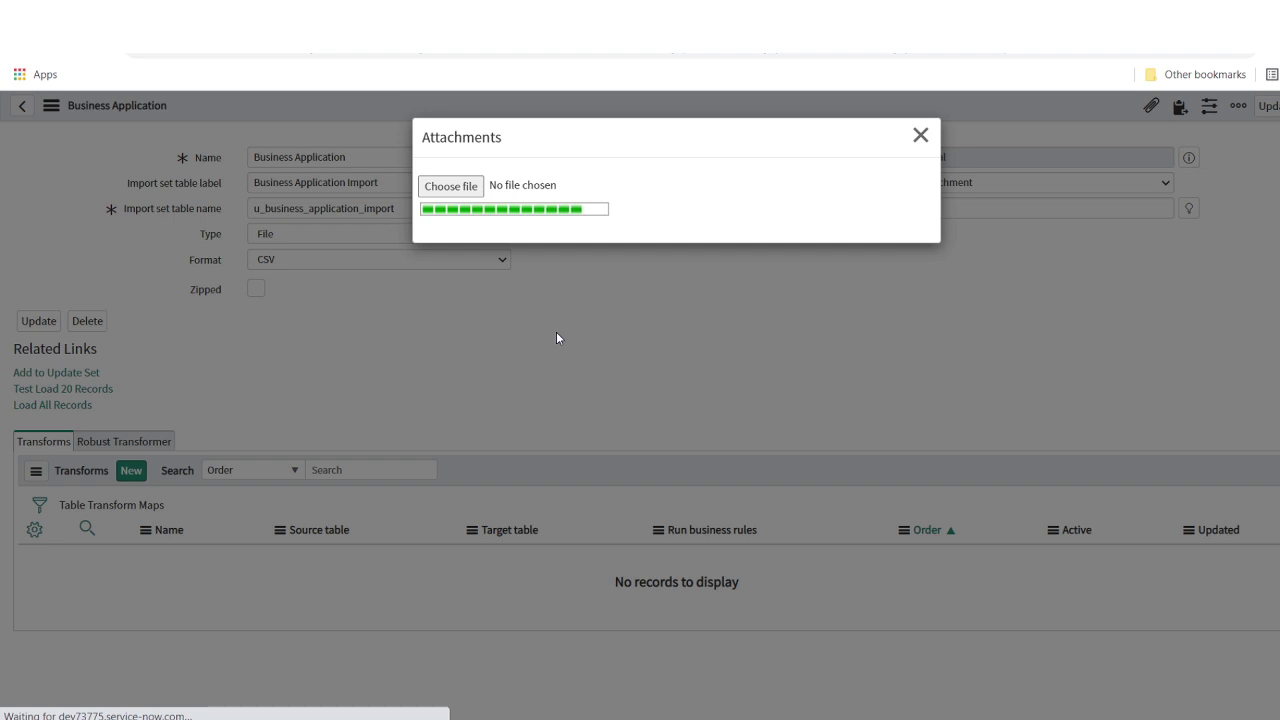
{"action": "left_click", "coordinate": [920, 135]}
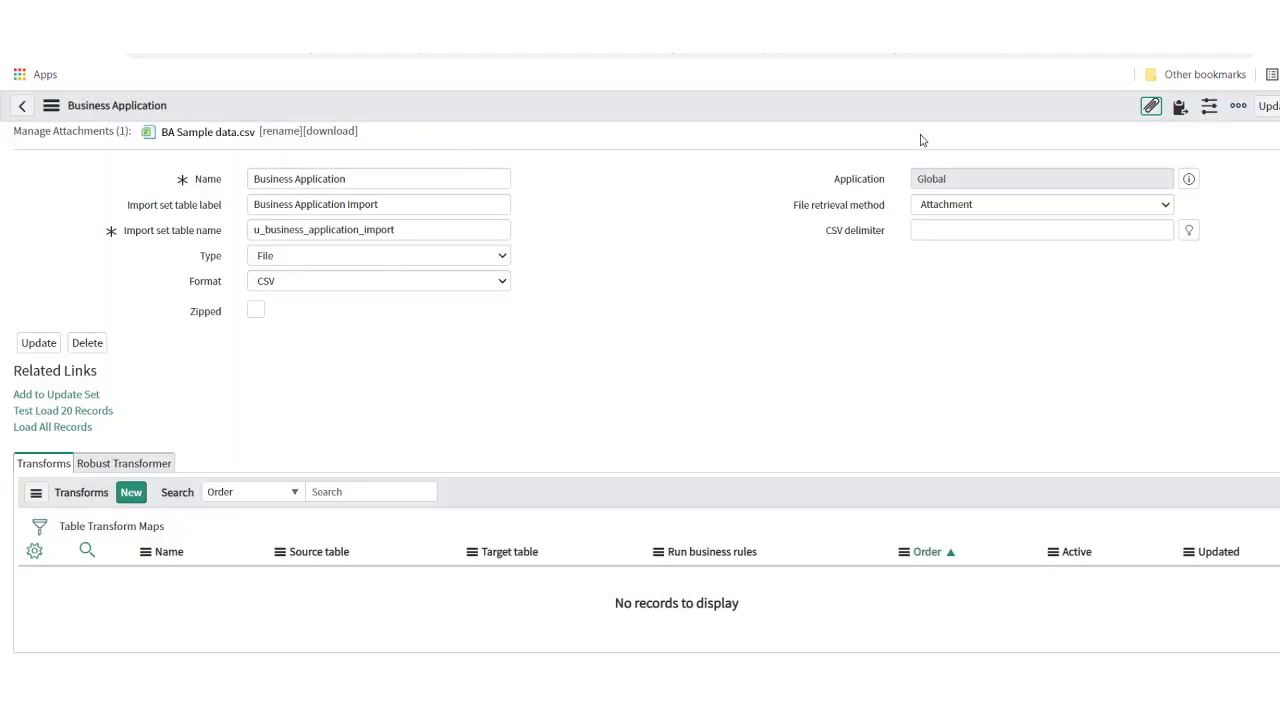
Save the data source, load all its records into the import set table and review the import's processing message
{"action": "right_click", "coordinate": [714, 116]}
{"action": "left_click", "coordinate": [734, 124]}
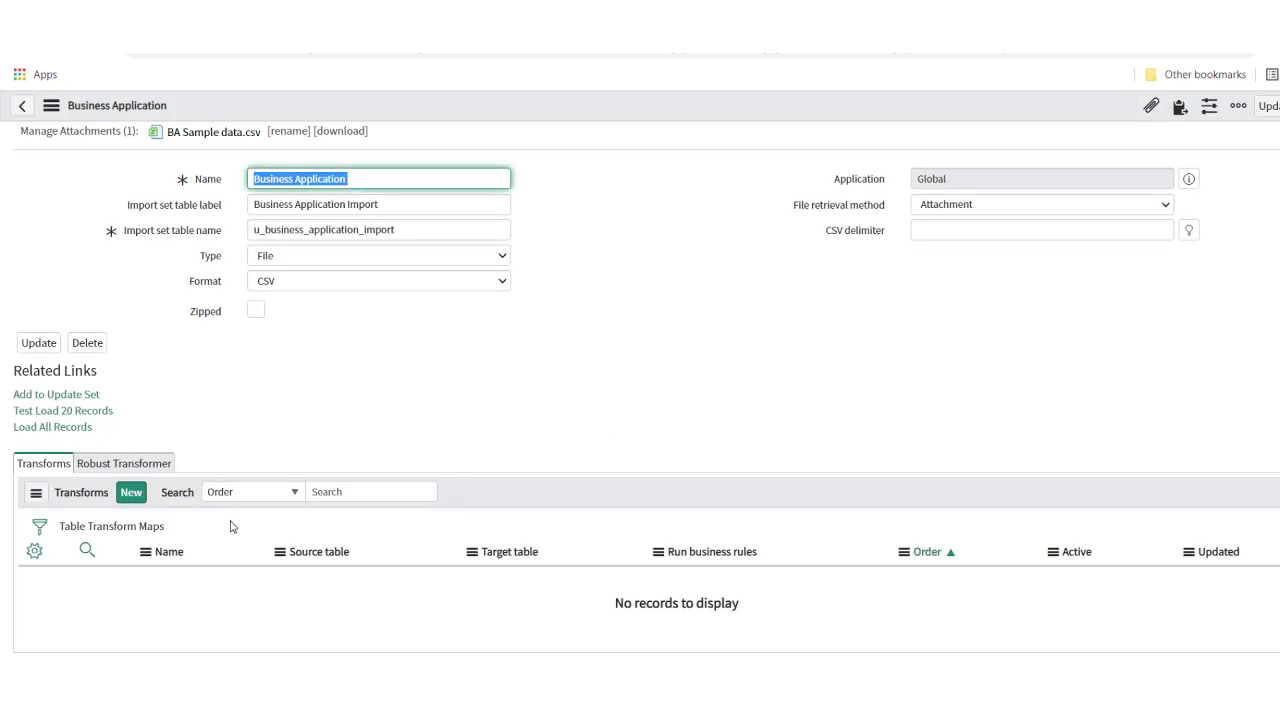
{"action": "left_click", "coordinate": [65, 428]}
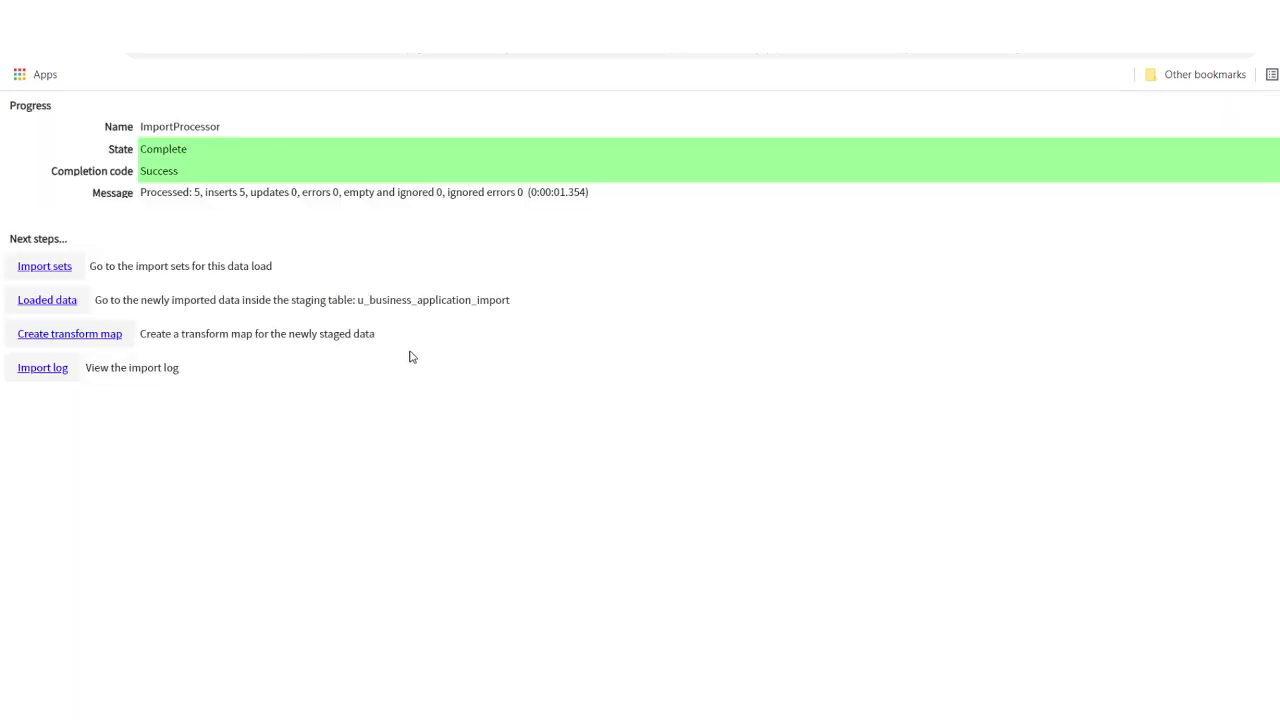
{"action": "left_click_drag", "start_coordinate": [179, 192], "coordinate": [250, 193]}
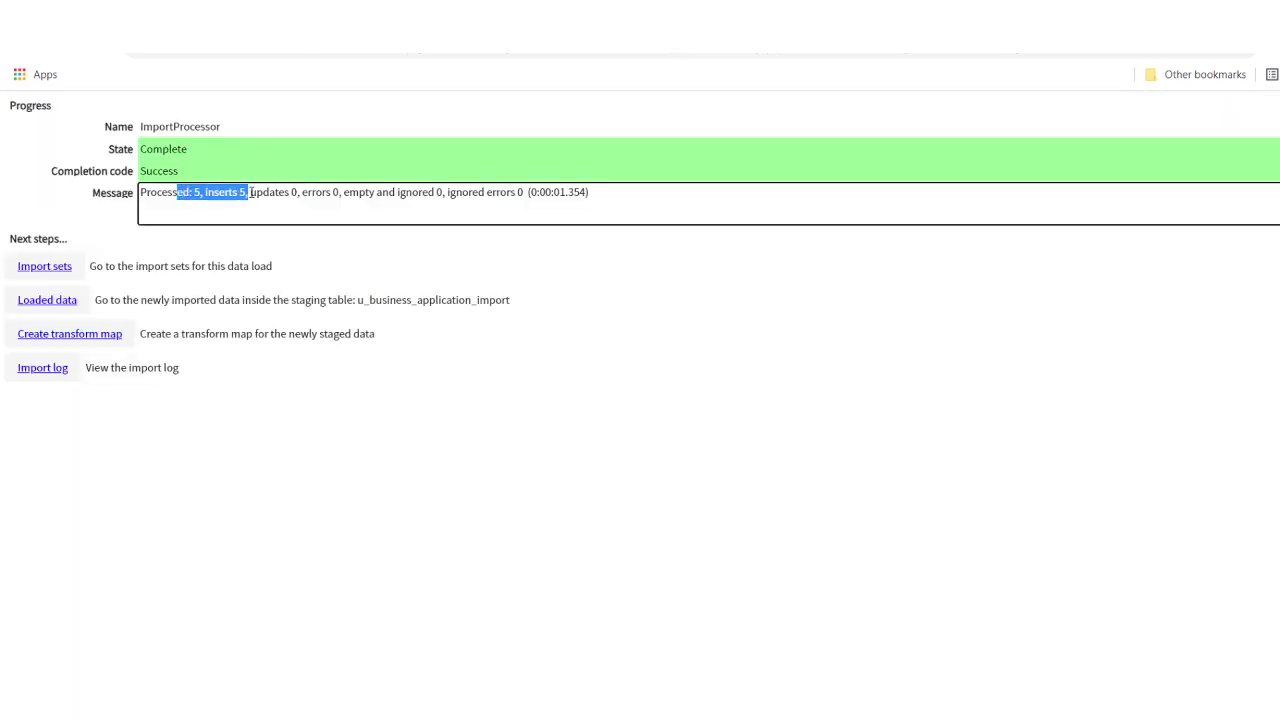
{"action": "left_click", "coordinate": [397, 261]}
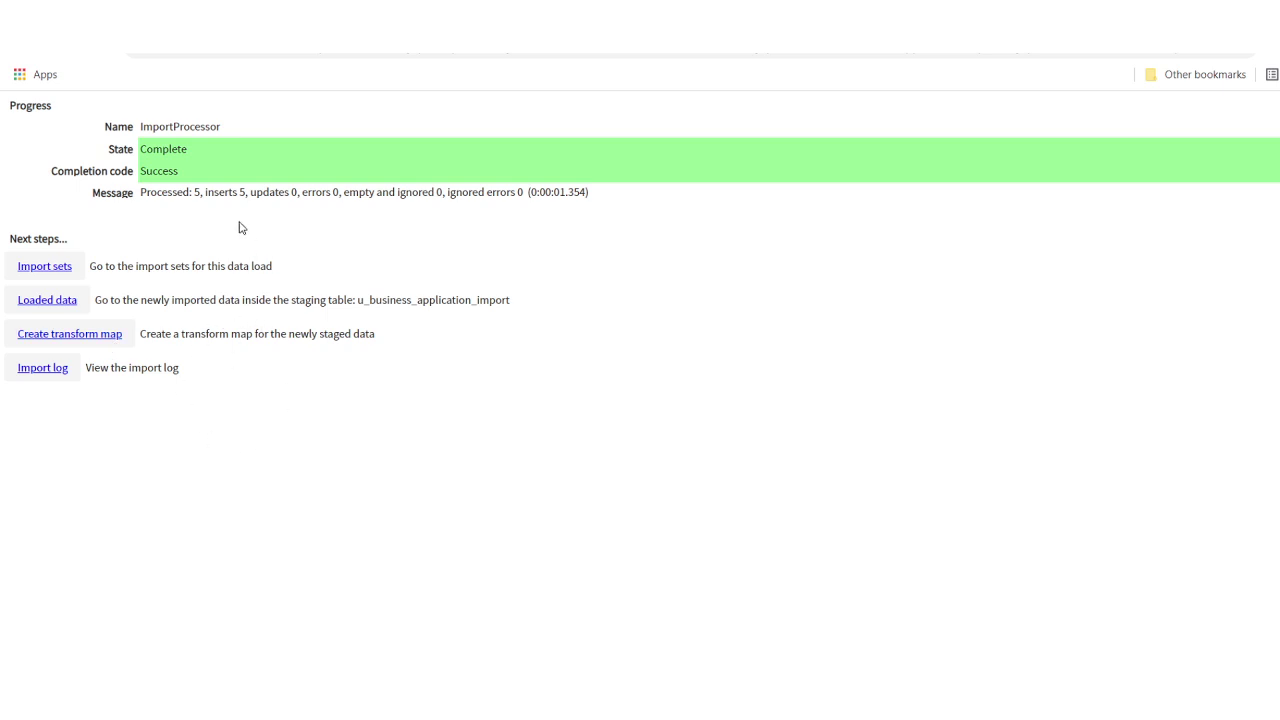
{"action": "left_click_drag", "start_coordinate": [229, 199], "coordinate": [305, 195]}
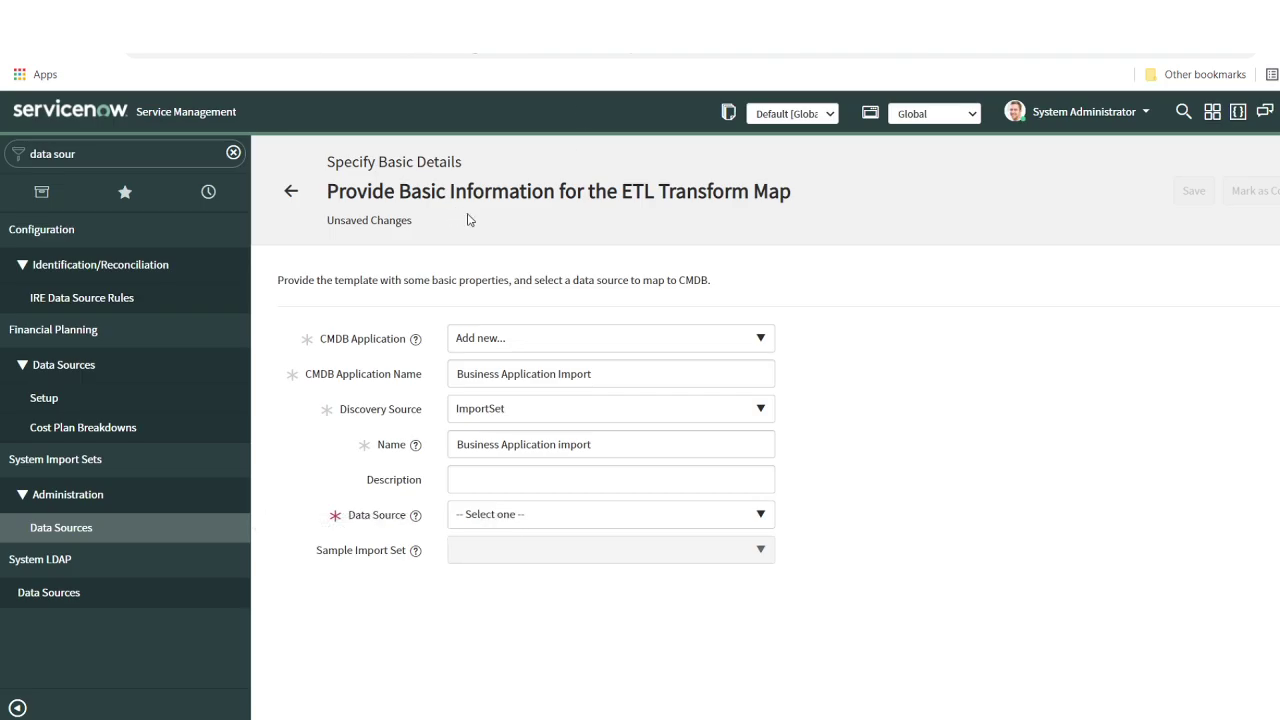
Search the data source choices of the open ETL transform map form for "bus"
{"action": "left_click", "coordinate": [518, 528]}
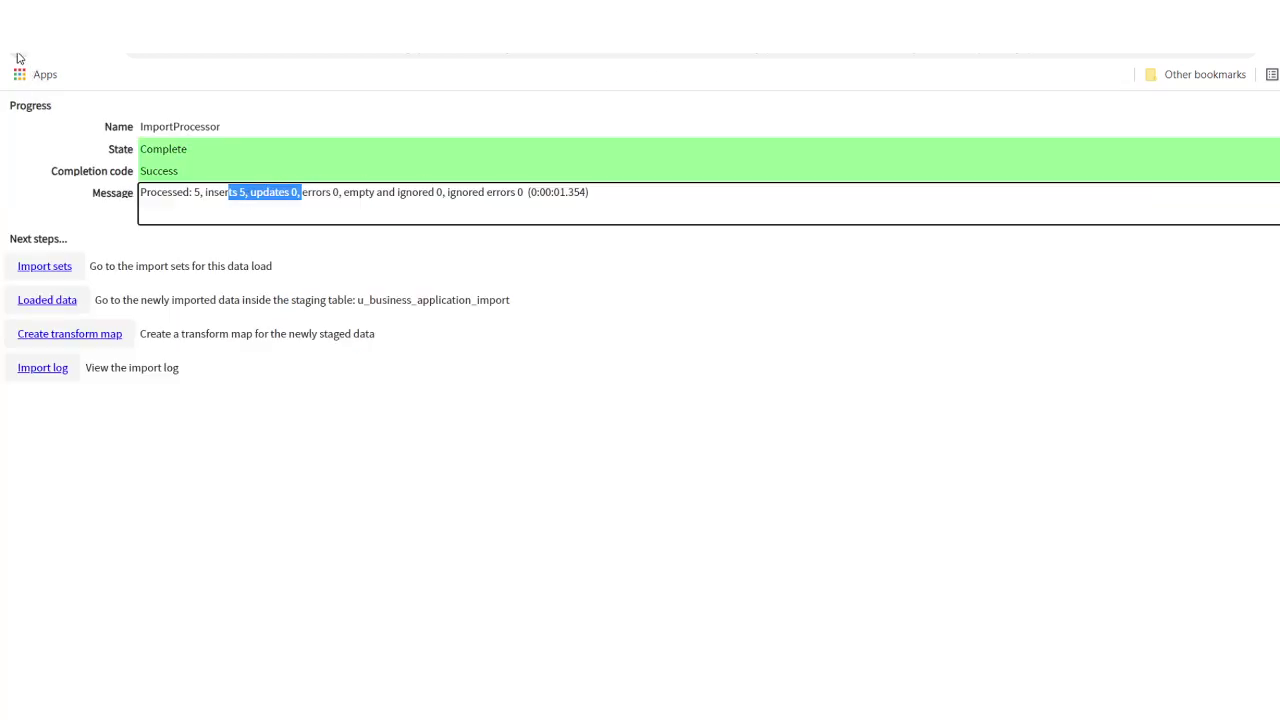
{"action": "left_click", "coordinate": [277, 60]}
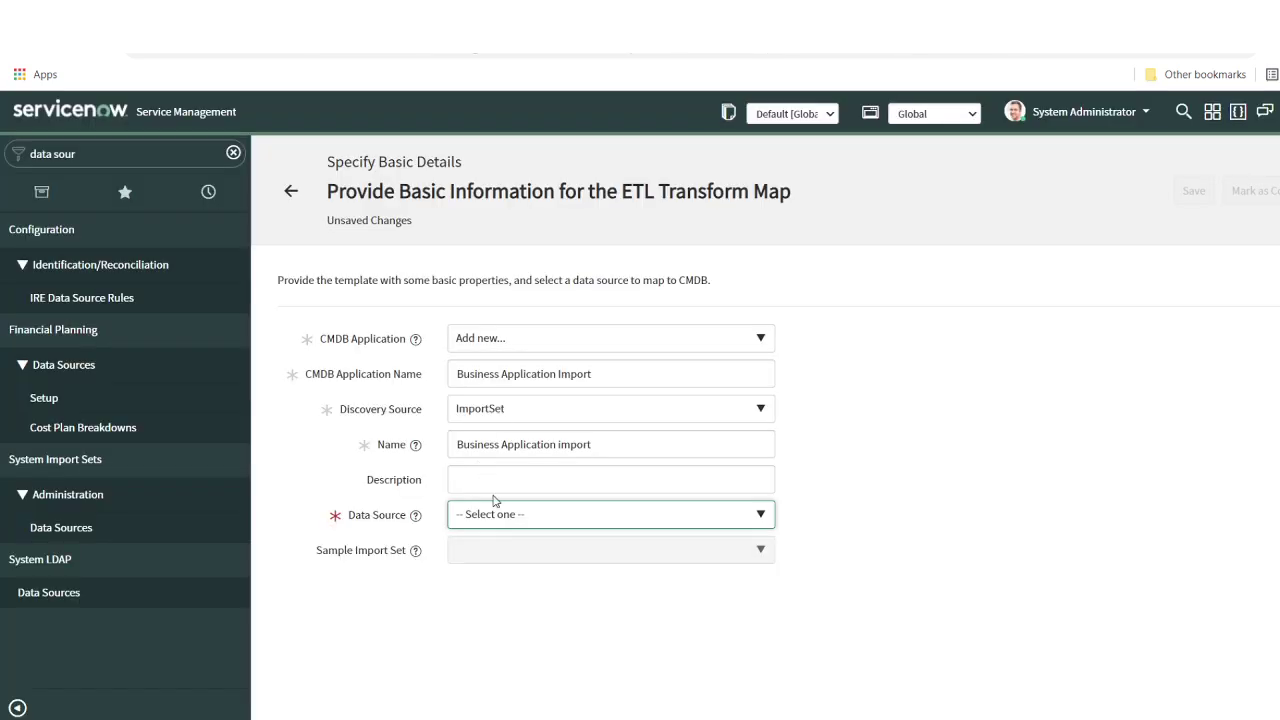
{"action": "left_click", "coordinate": [494, 514]}
{"action": "type", "text": "bus"}
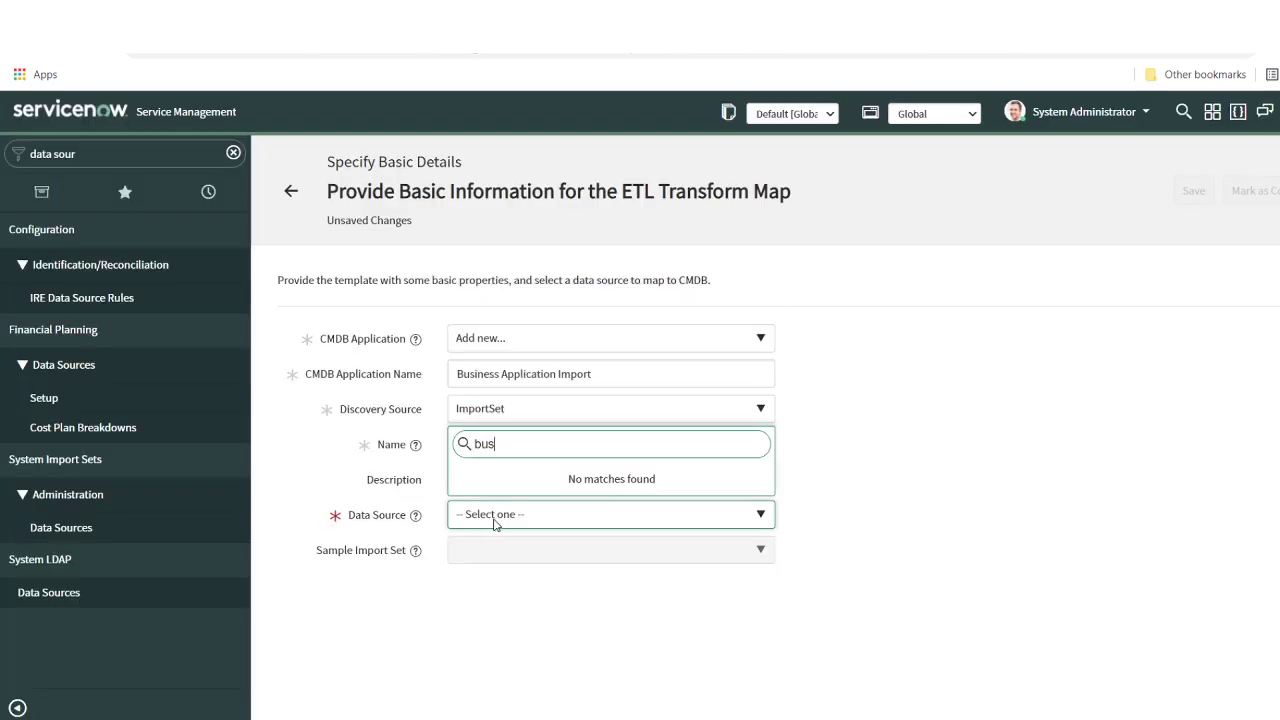
{"action": "key", "text": "BackSpace"}
{"action": "key", "text": "BackSpace"}
{"action": "key", "text": "Escape"}
{"action": "left_click", "coordinate": [948, 437]}
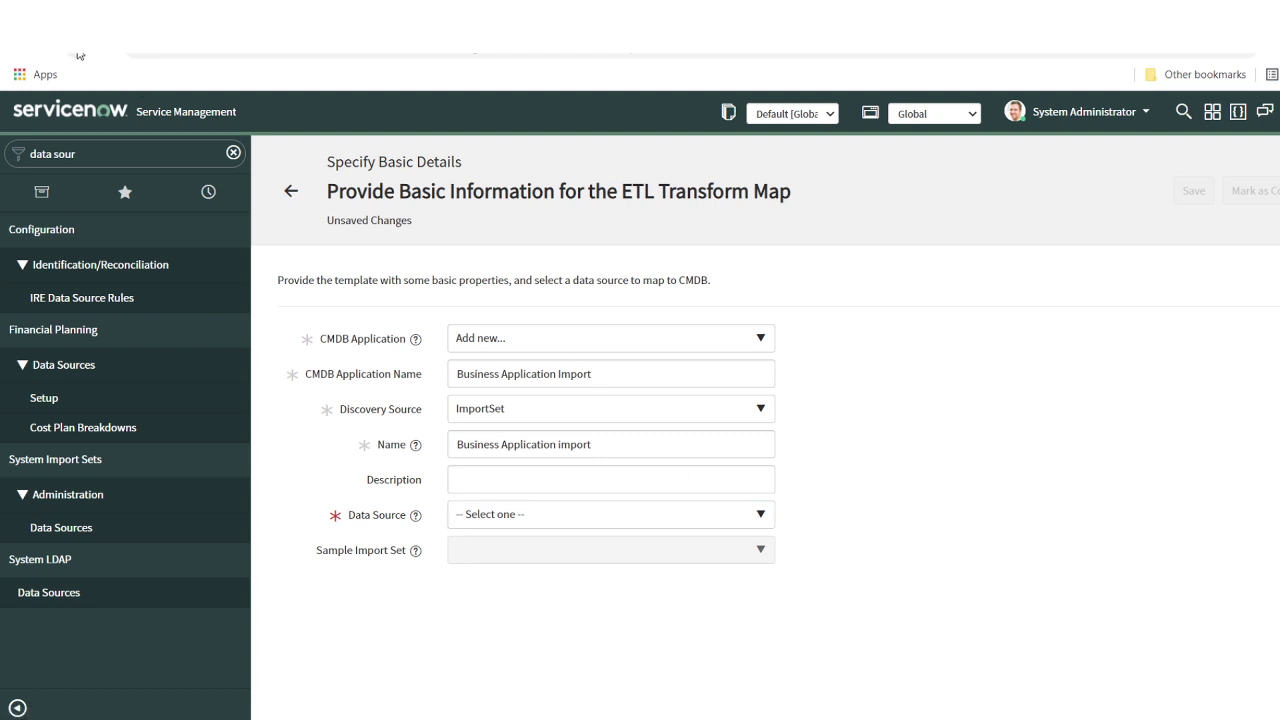
Return to the IntegrationHub ETL home, create a new ETL transform map and open its basic information form
{"action": "left_click", "coordinate": [118, 58]}
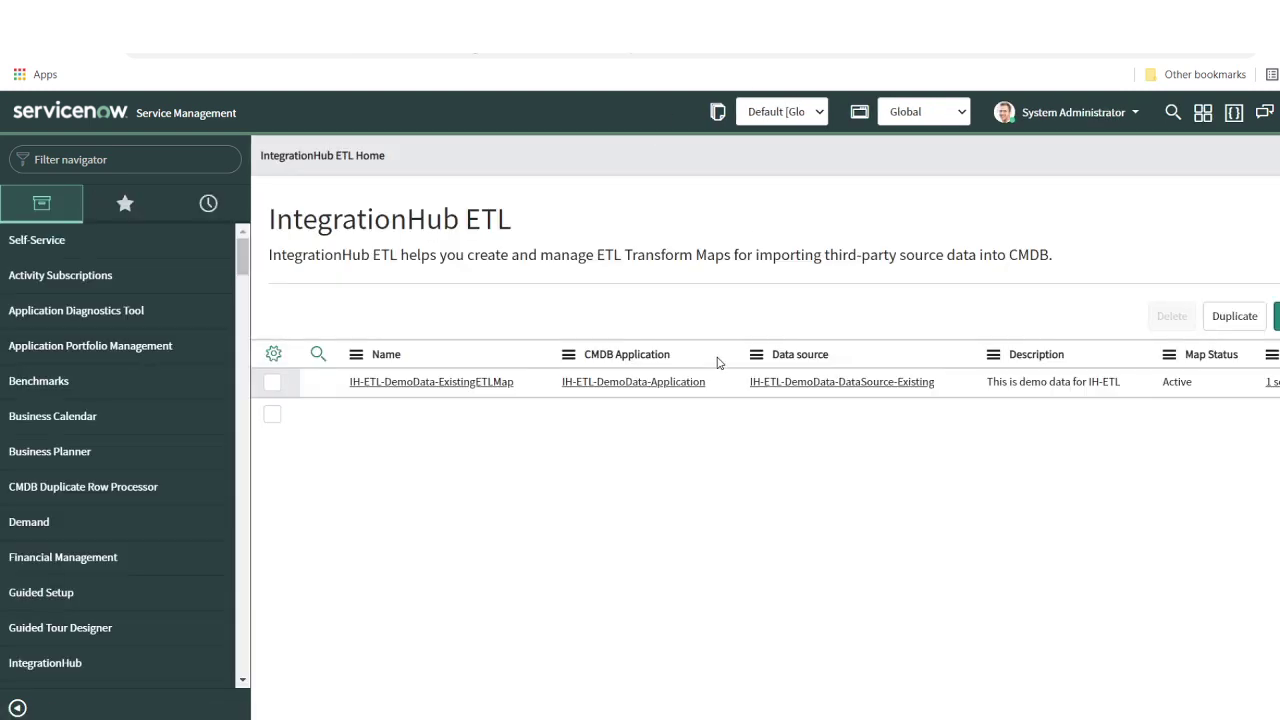
{"action": "left_click", "coordinate": [1276, 316]}
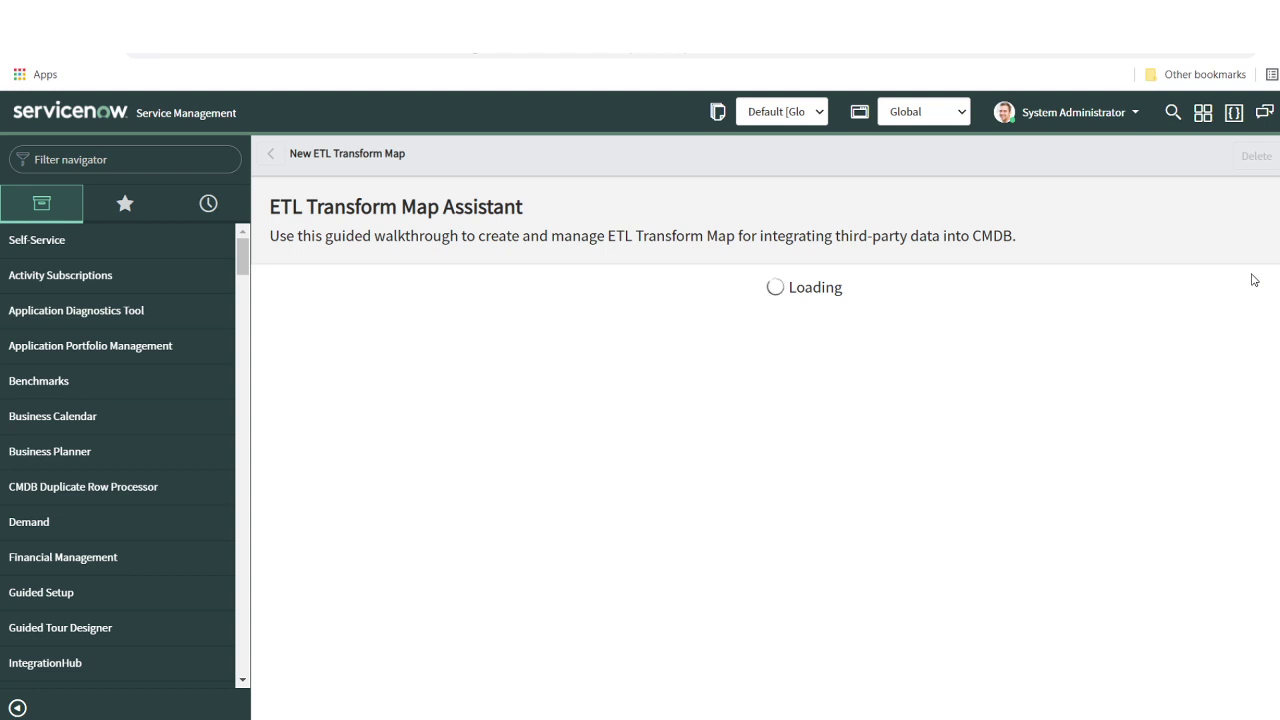
{"action": "left_click", "coordinate": [545, 396]}
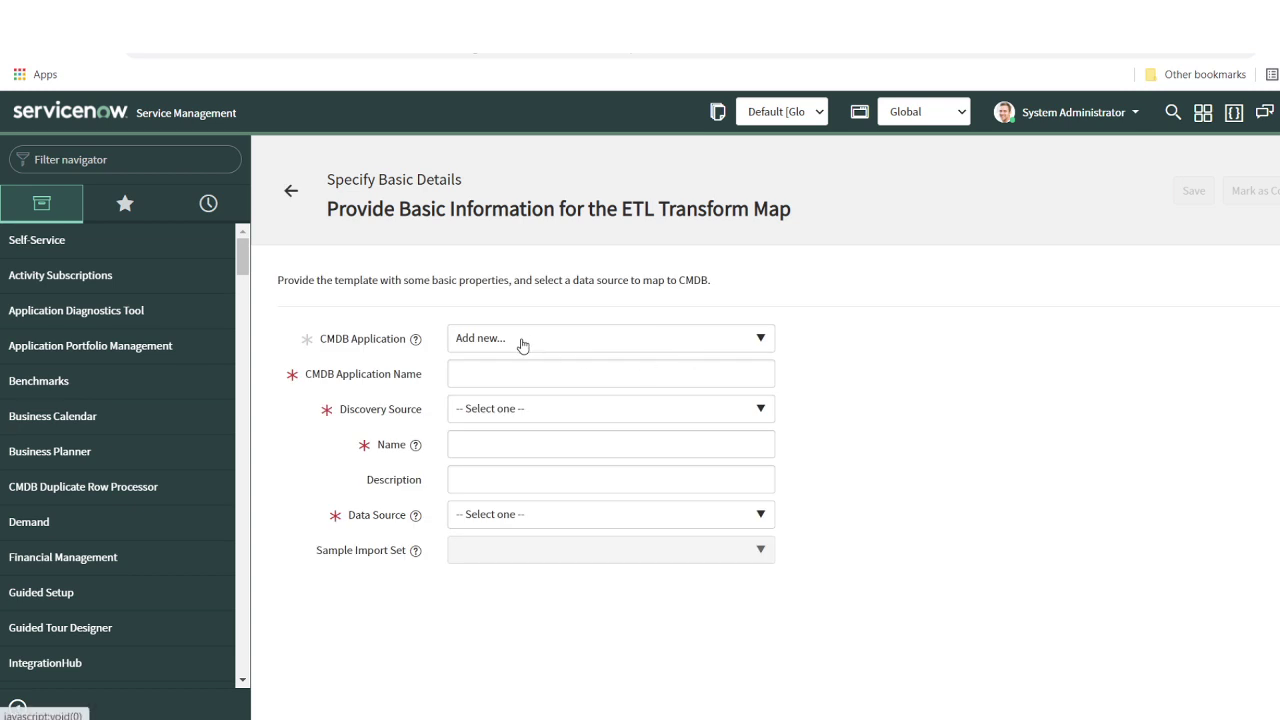
Set the new CMDB application name to Business application and the discovery source to ImportSet
{"action": "left_click", "coordinate": [523, 376]}
{"action": "type", "text": "Business application"}
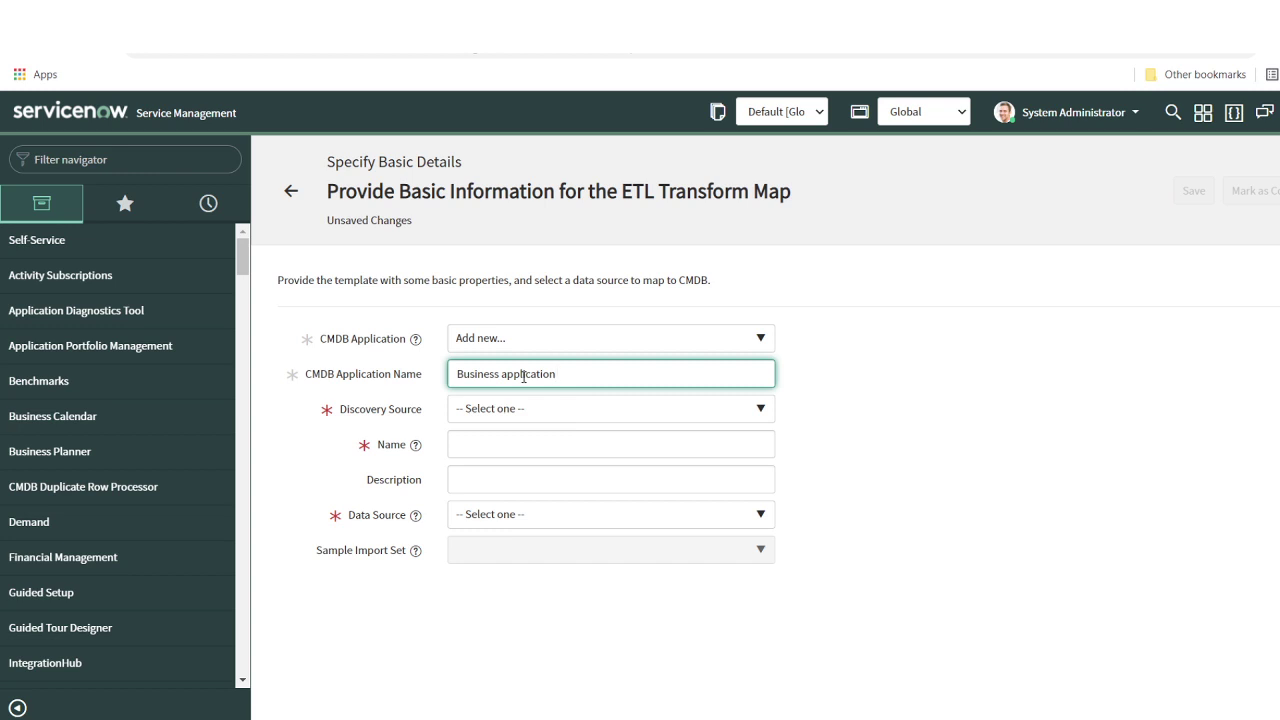
{"action": "triple_click", "coordinate": [523, 376]}
{"action": "key", "text": "ctrl+c"}
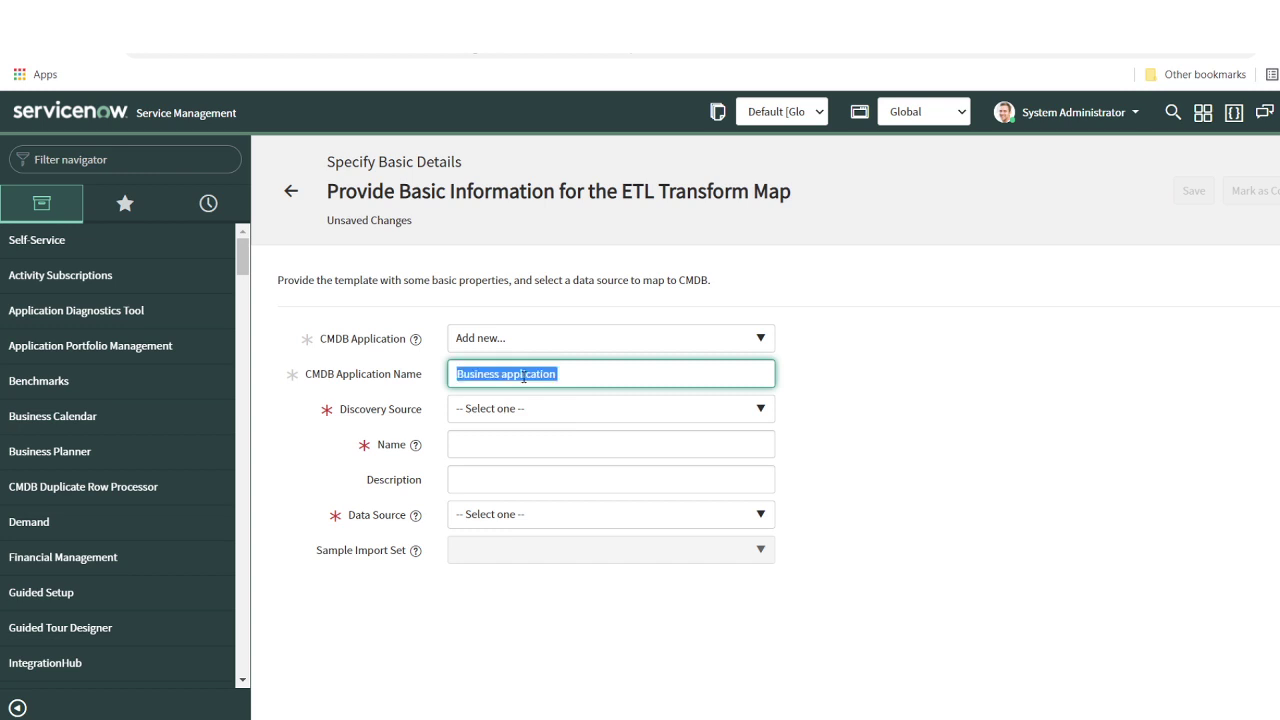
{"action": "left_click", "coordinate": [492, 410]}
{"action": "type", "text": "im"}
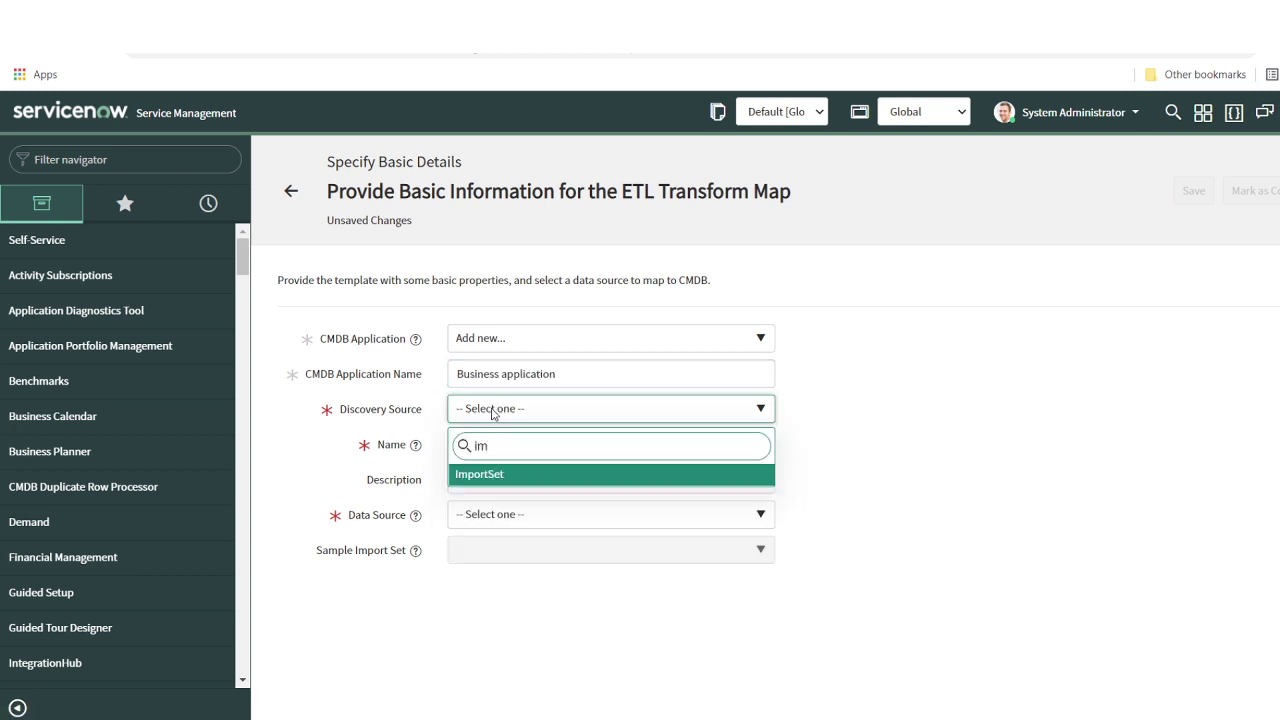
{"action": "left_click", "coordinate": [477, 474]}
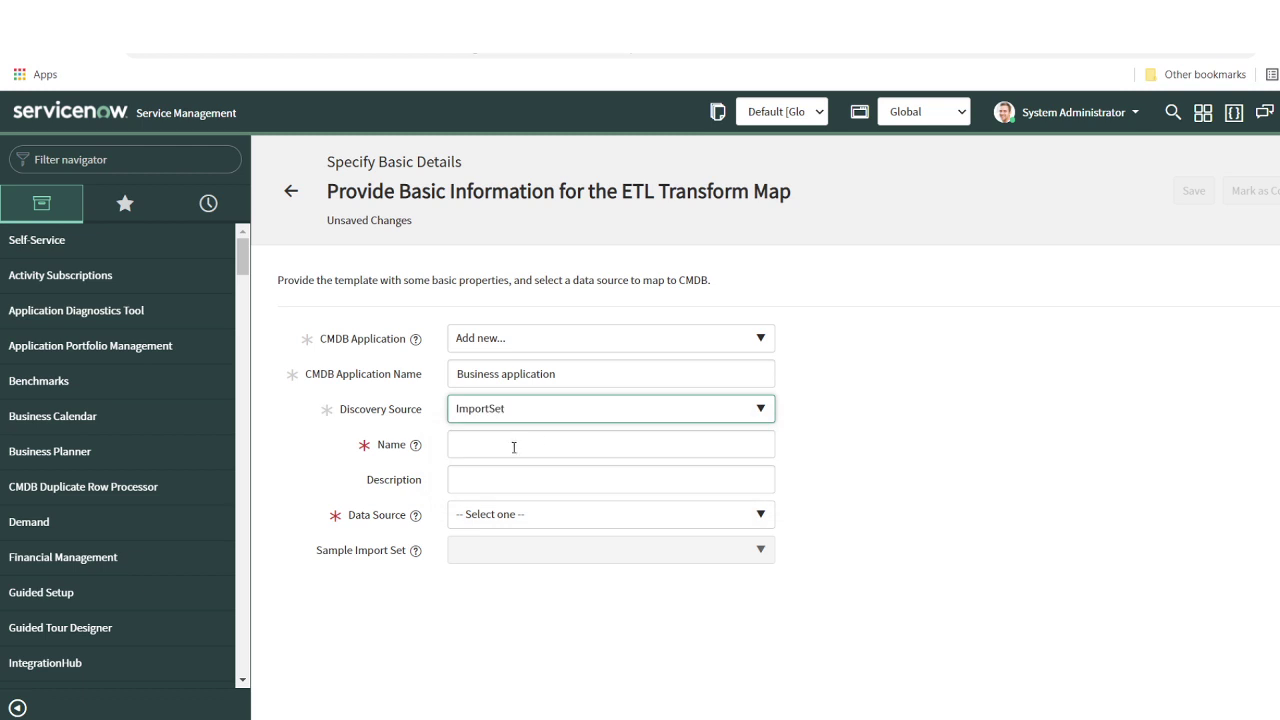
Name the ETL transform map Business application and select Business Application as its data source
{"action": "left_click", "coordinate": [525, 442]}
{"action": "key", "text": "ctrl+v"}
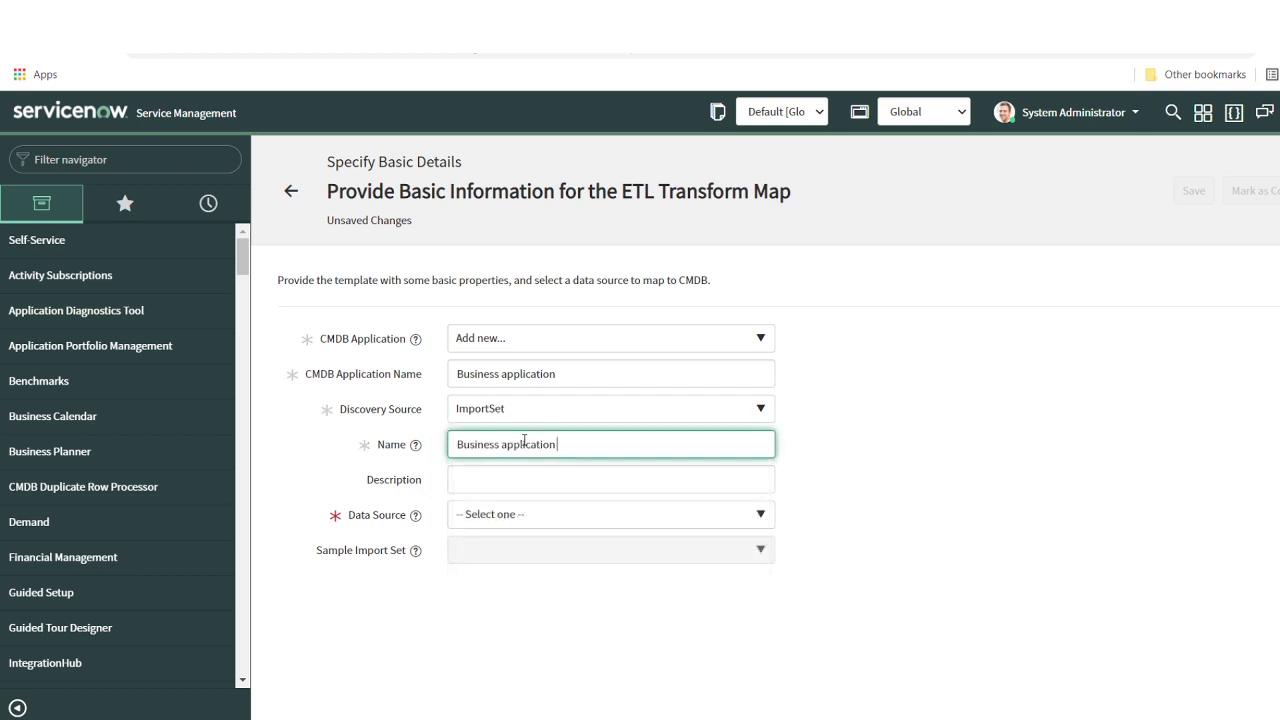
{"action": "left_click", "coordinate": [506, 513]}
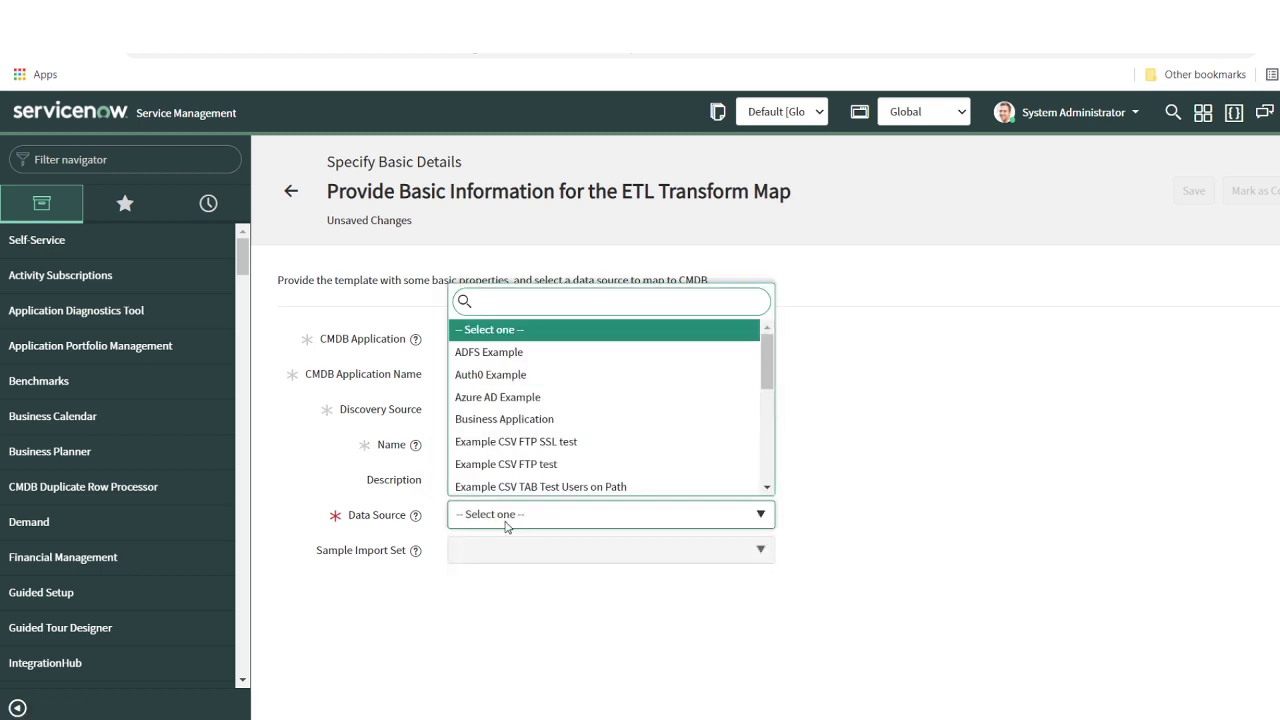
{"action": "key", "text": "ctrl+v"}
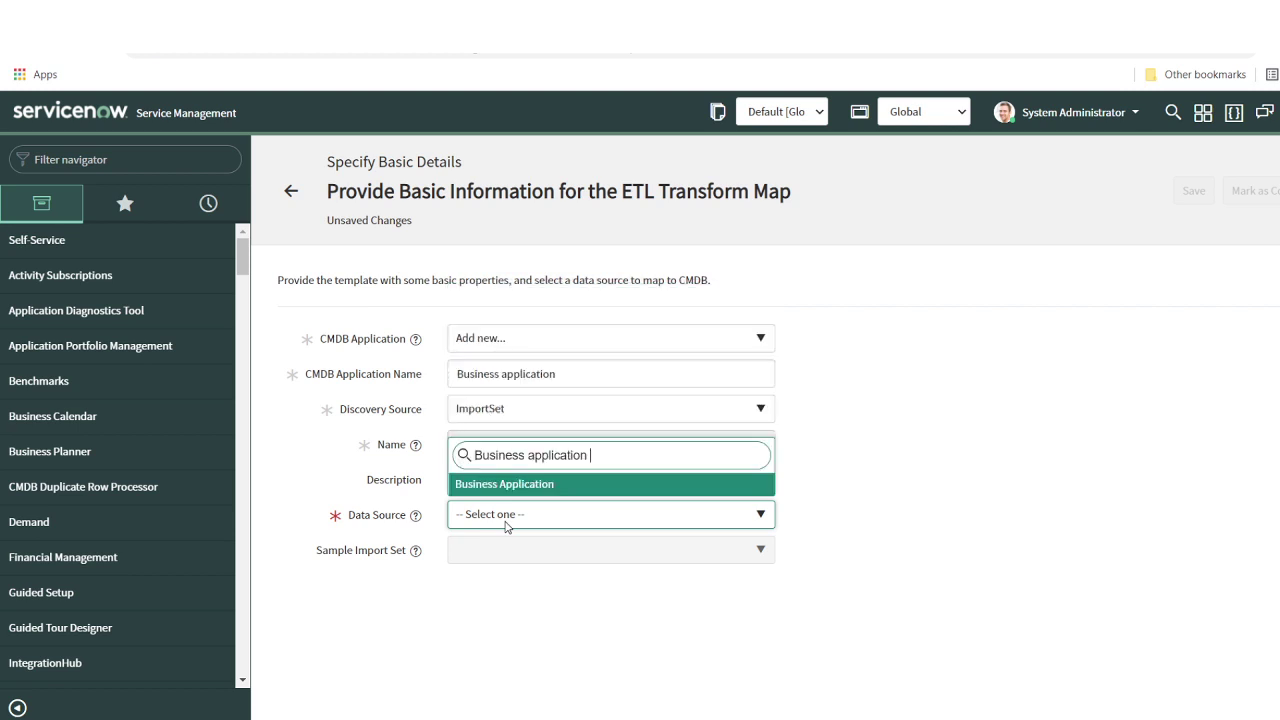
{"action": "left_click", "coordinate": [493, 486]}
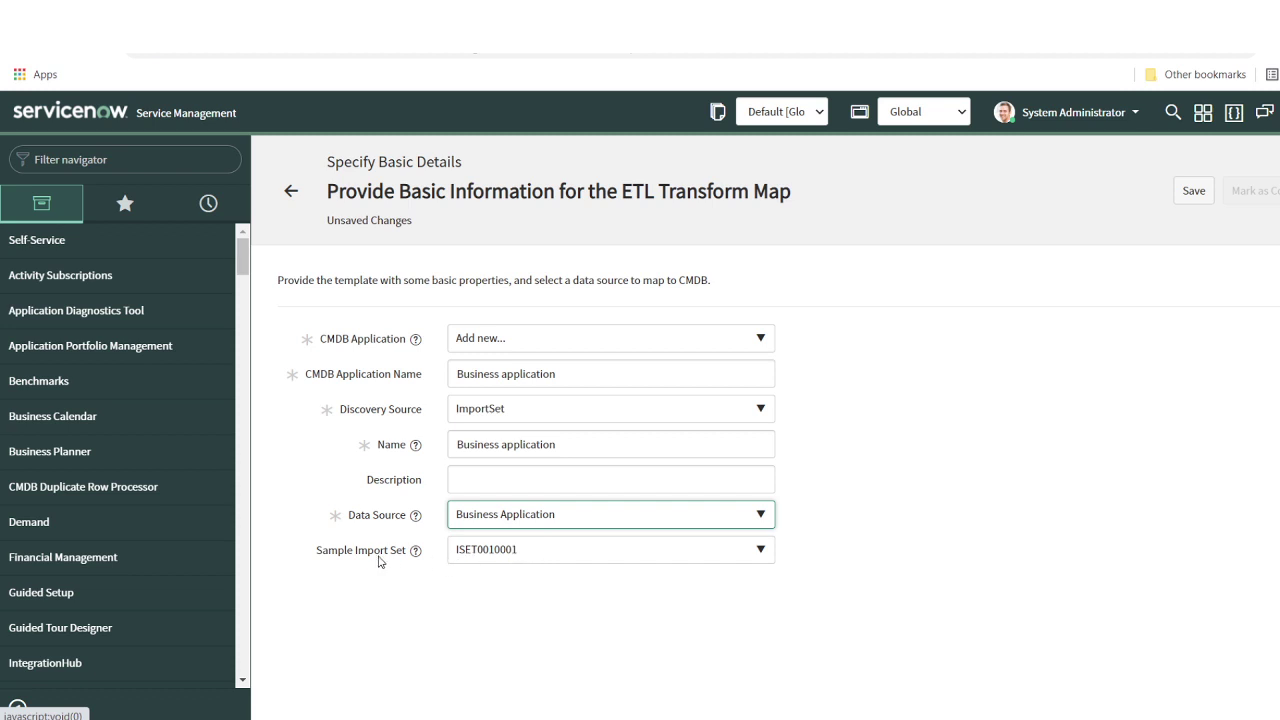
Choose ISET0010001 as the sample import set and save the transform map's basic details
{"action": "left_click", "coordinate": [503, 561]}
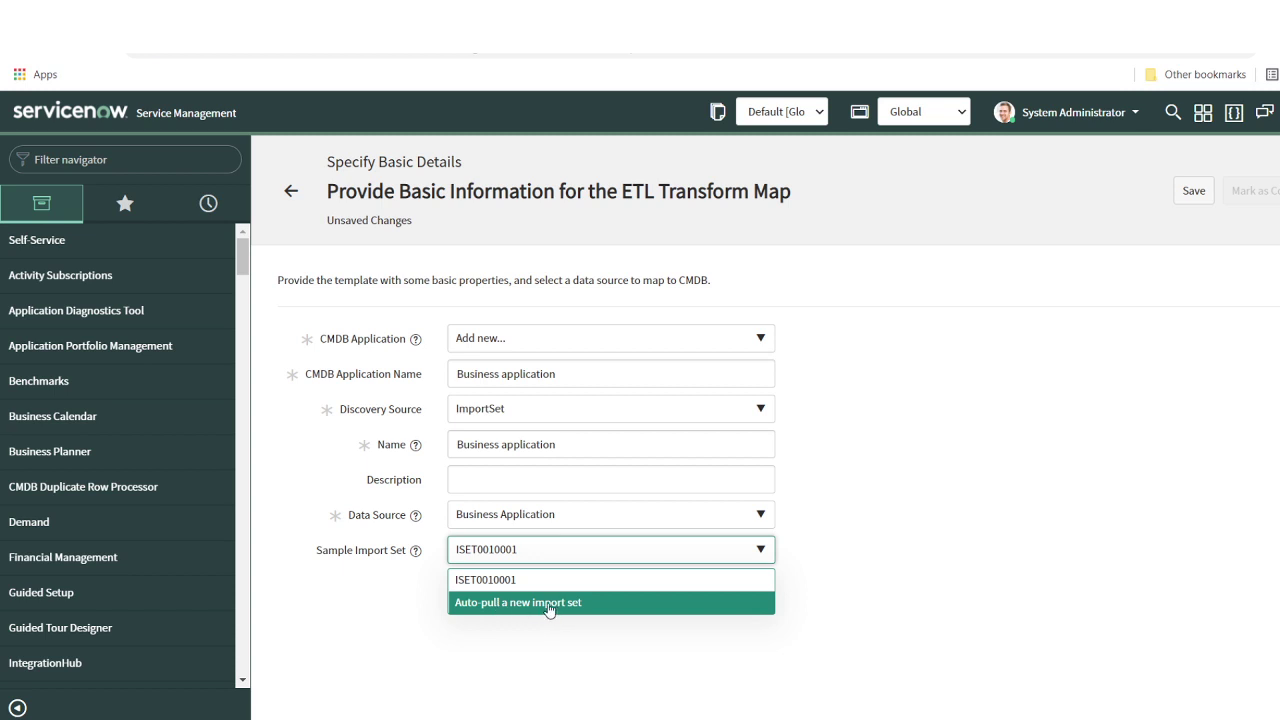
{"action": "left_click", "coordinate": [520, 581]}
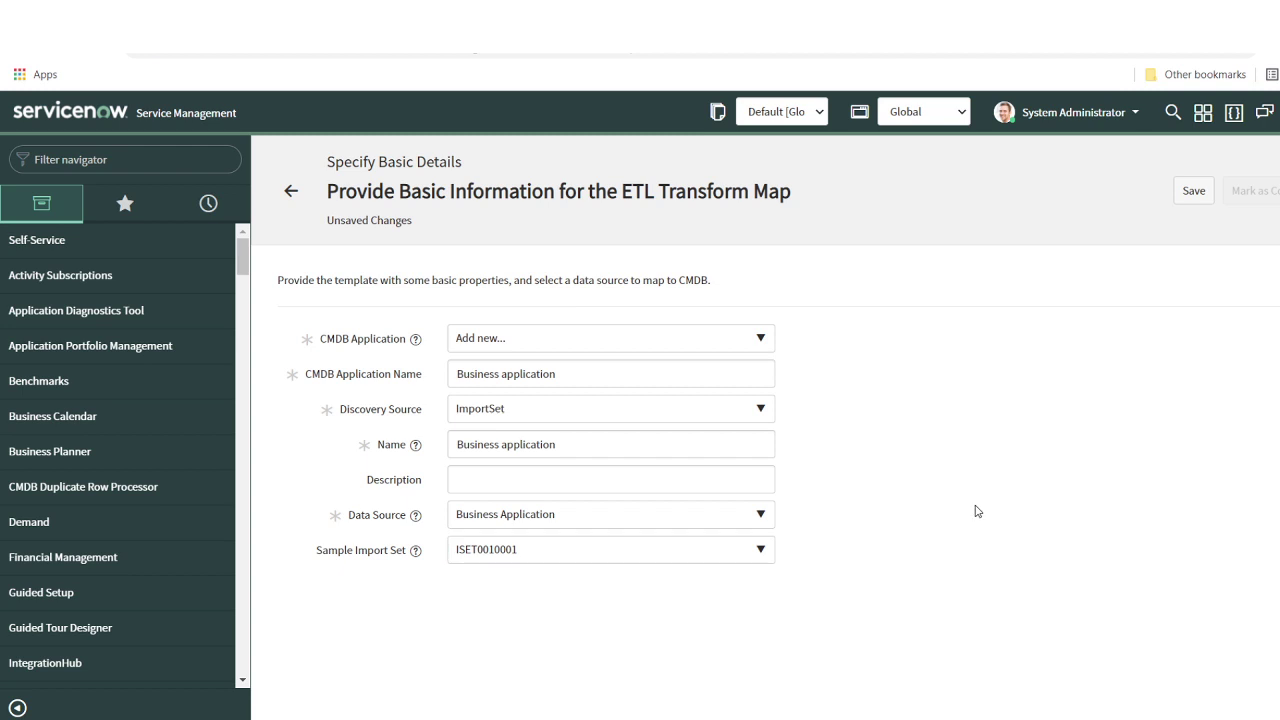
{"action": "left_click", "coordinate": [1193, 195]}
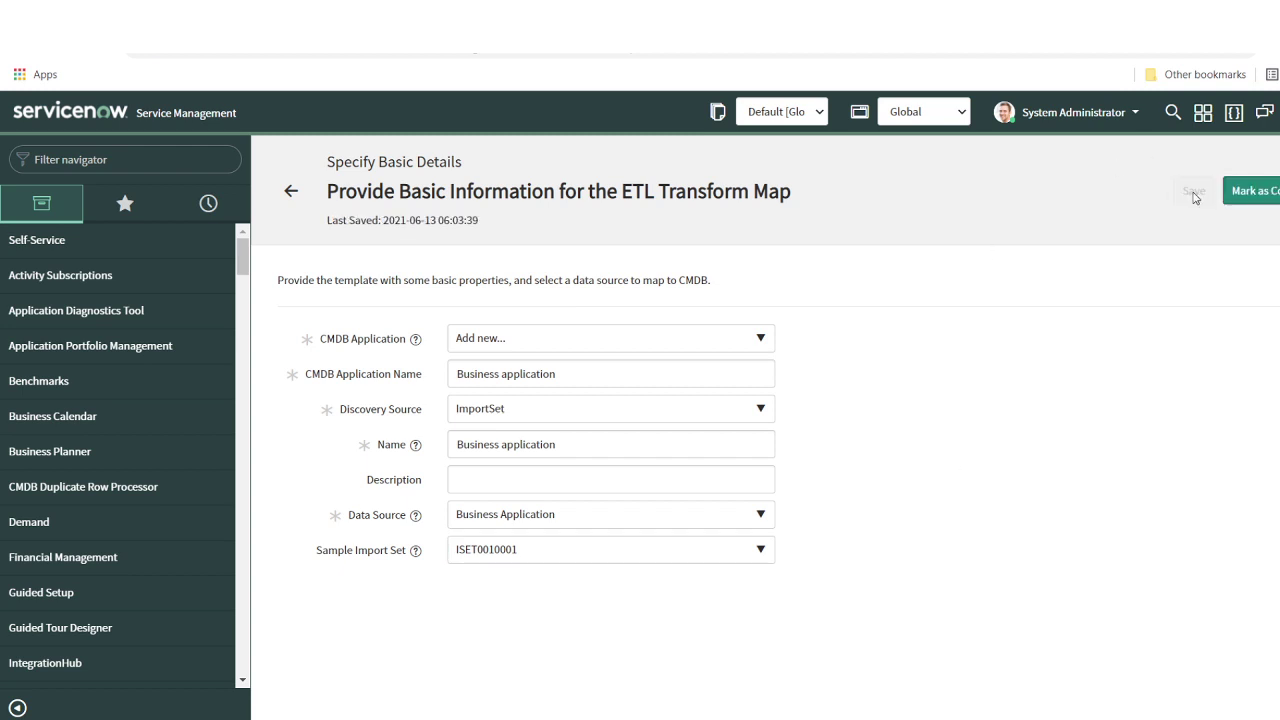
Mark the basic details as complete and open the Preview and Prepare Data task to review the source columns
{"action": "left_click", "coordinate": [1253, 203]}
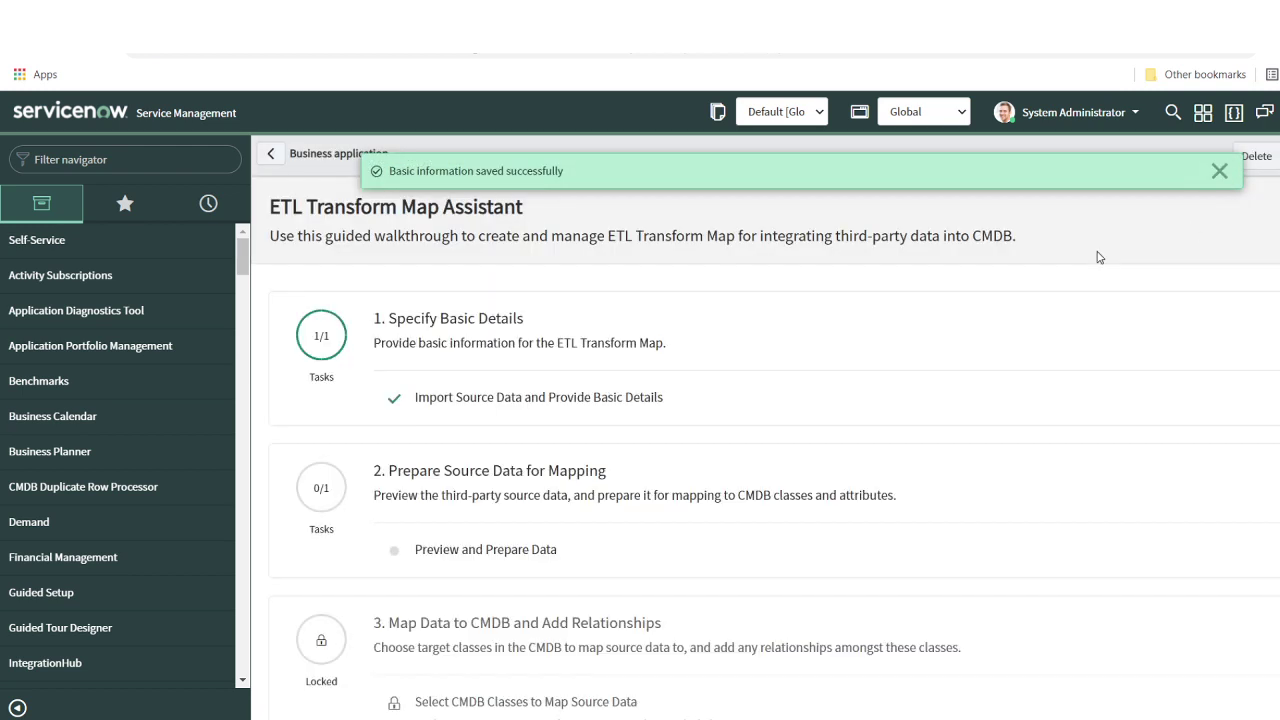
{"action": "scroll", "coordinate": [608, 332], "scroll_direction": "down", "scroll_amount": 1}
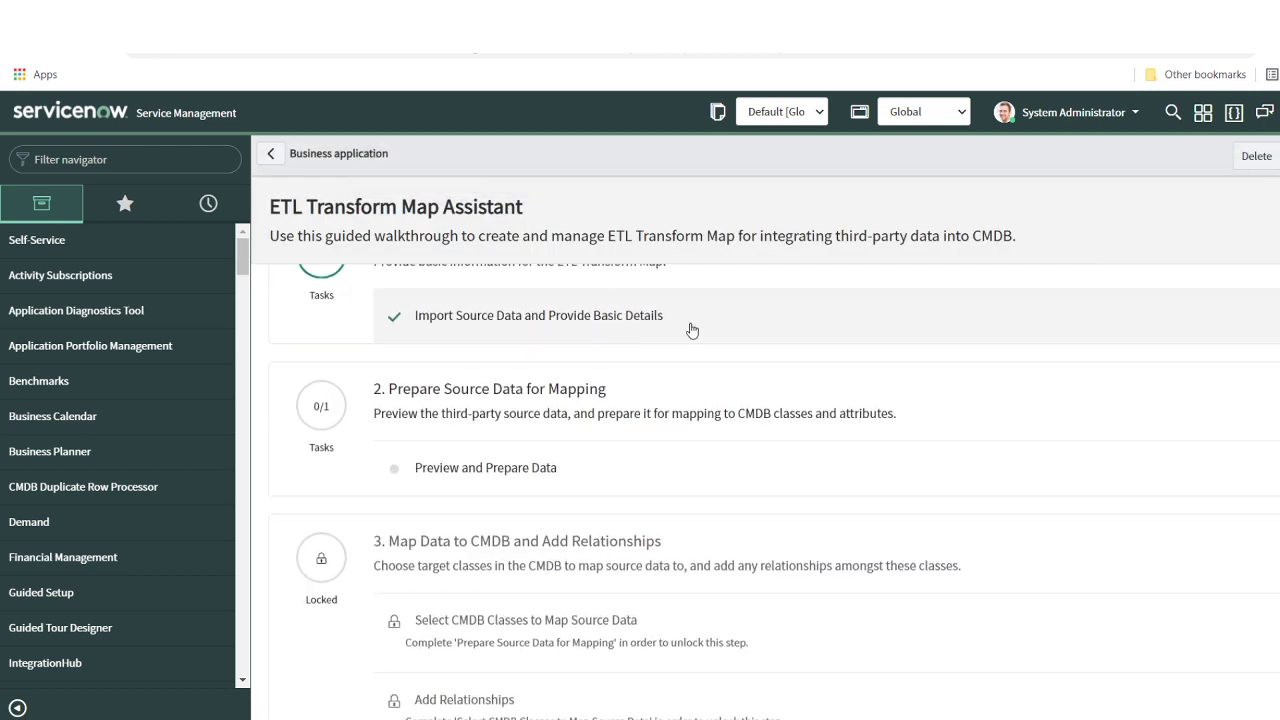
{"action": "left_click", "coordinate": [476, 470]}
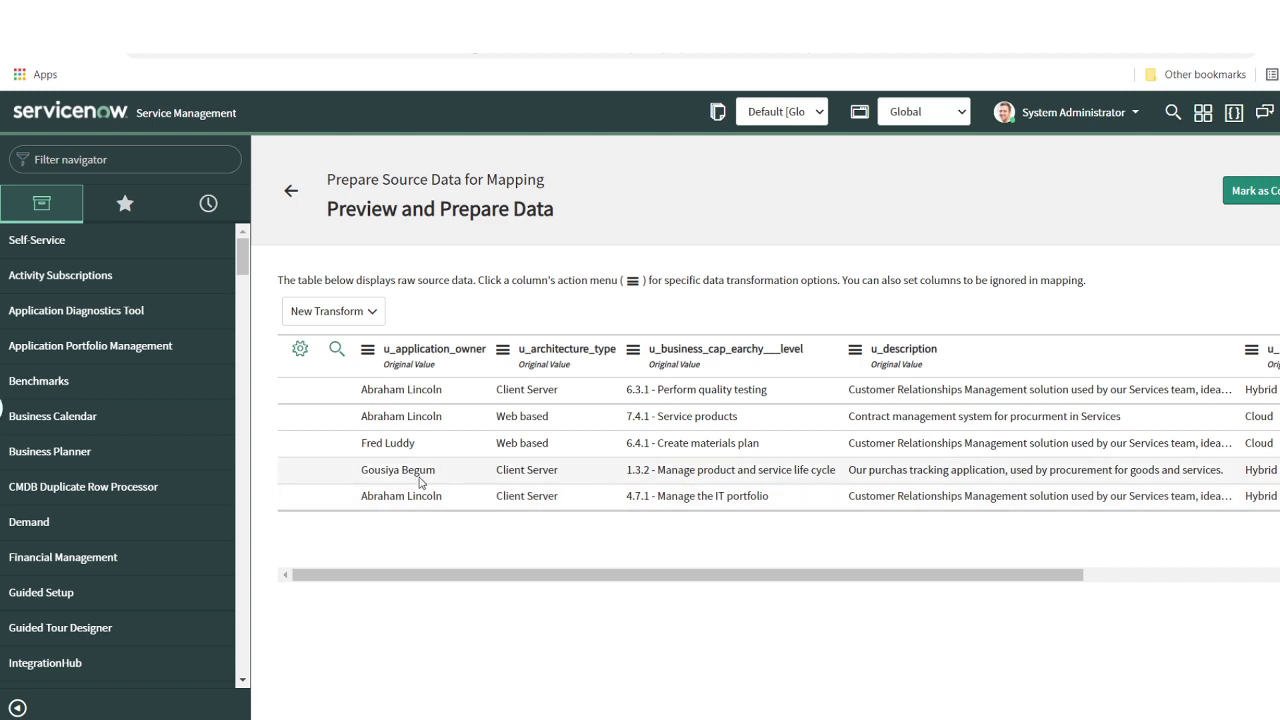
{"action": "scroll", "coordinate": [810, 462], "scroll_direction": "right", "scroll_amount": 5}
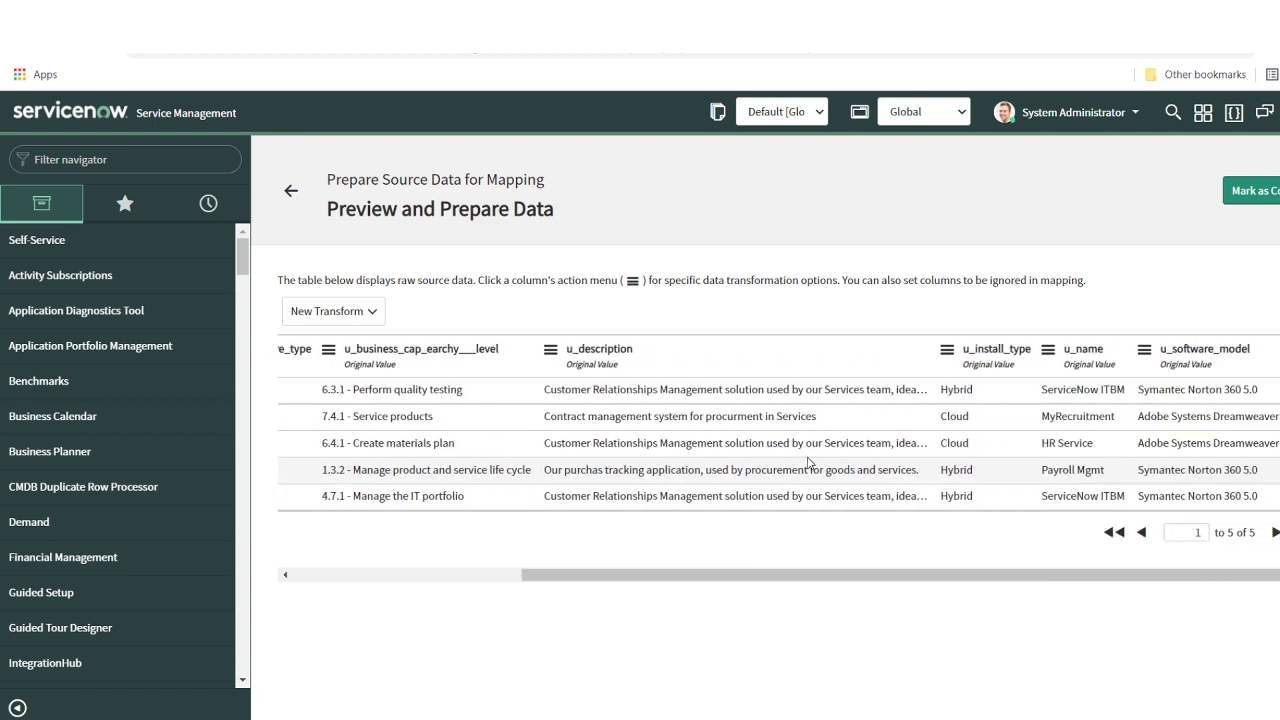
{"action": "scroll", "coordinate": [810, 462], "scroll_direction": "left", "scroll_amount": 5}
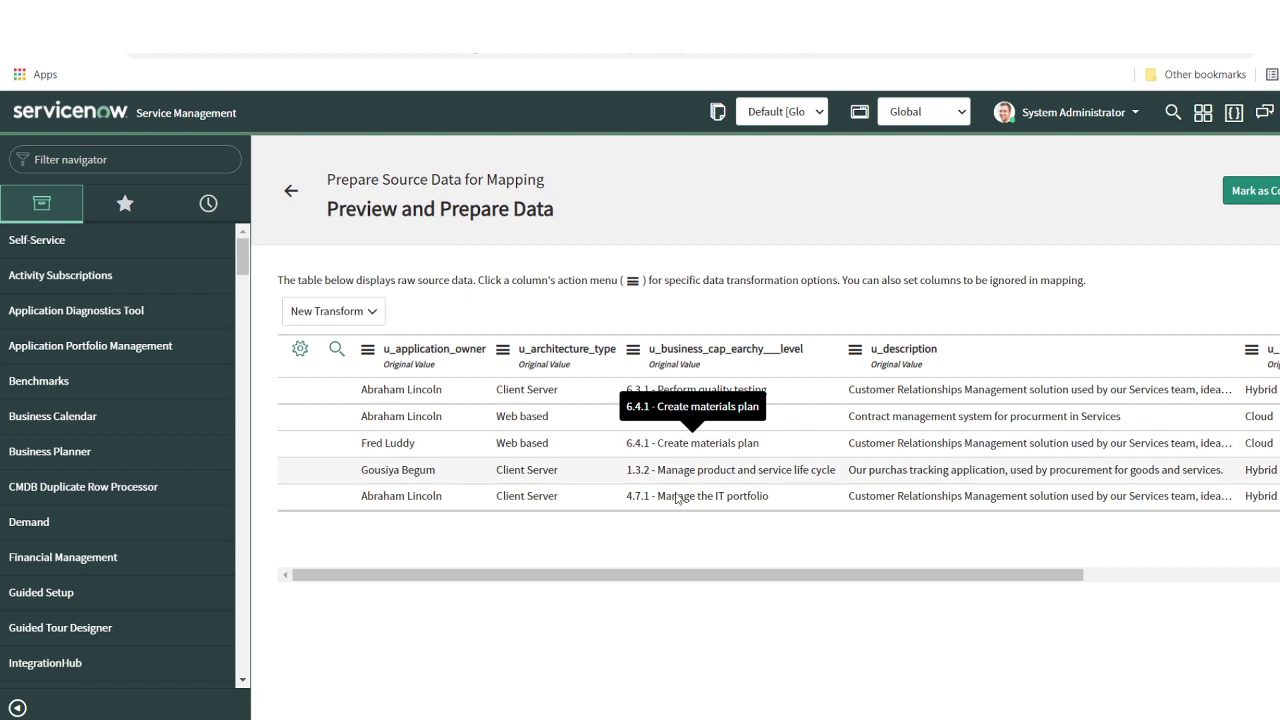
Start a new transform of type Split on the u_business_cap_earchy___level column
{"action": "left_click_drag", "start_coordinate": [621, 501], "coordinate": [772, 500]}
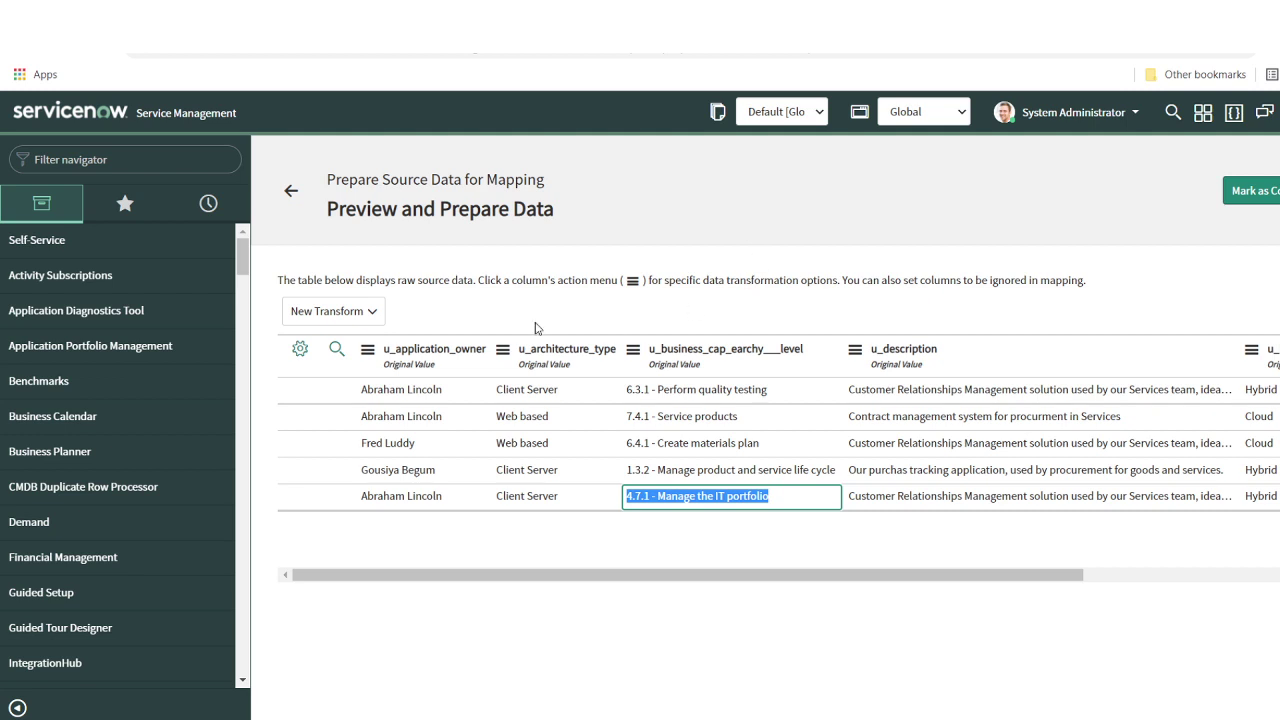
{"action": "left_click", "coordinate": [633, 352]}
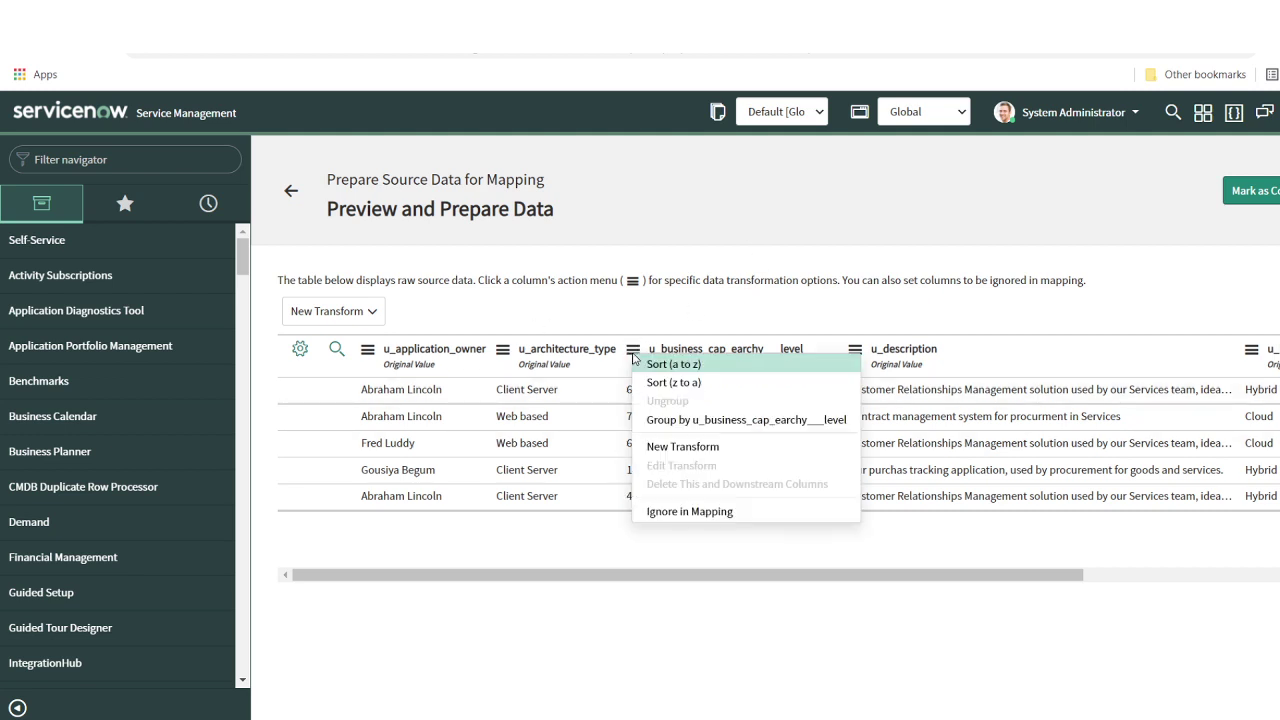
{"action": "left_click", "coordinate": [680, 451]}
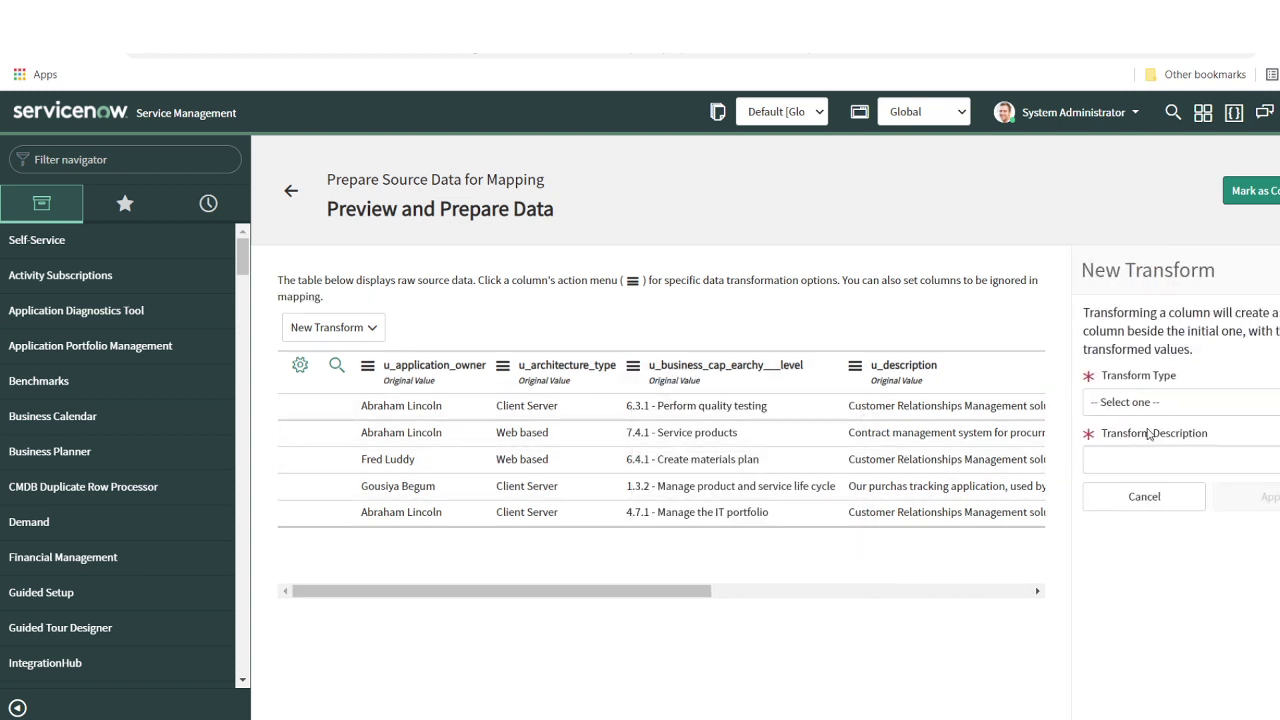
{"action": "left_click", "coordinate": [1163, 402]}
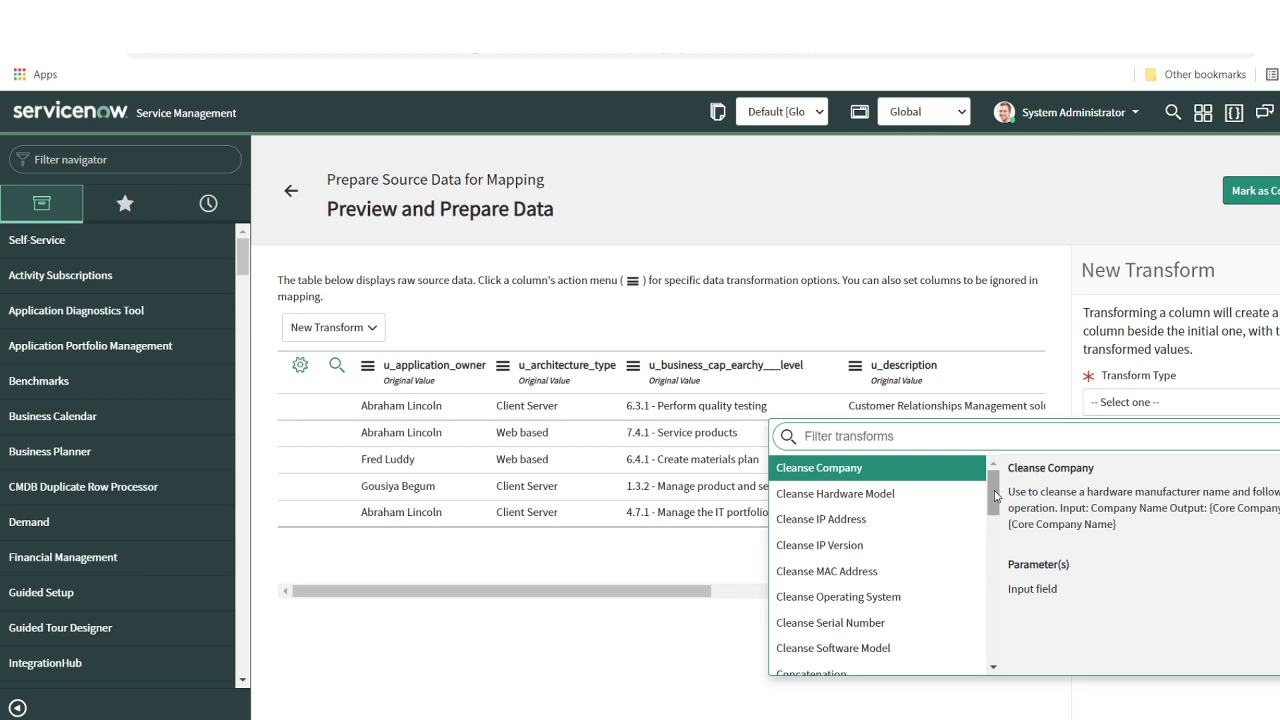
{"action": "left_click_drag", "start_coordinate": [995, 496], "coordinate": [995, 638]}
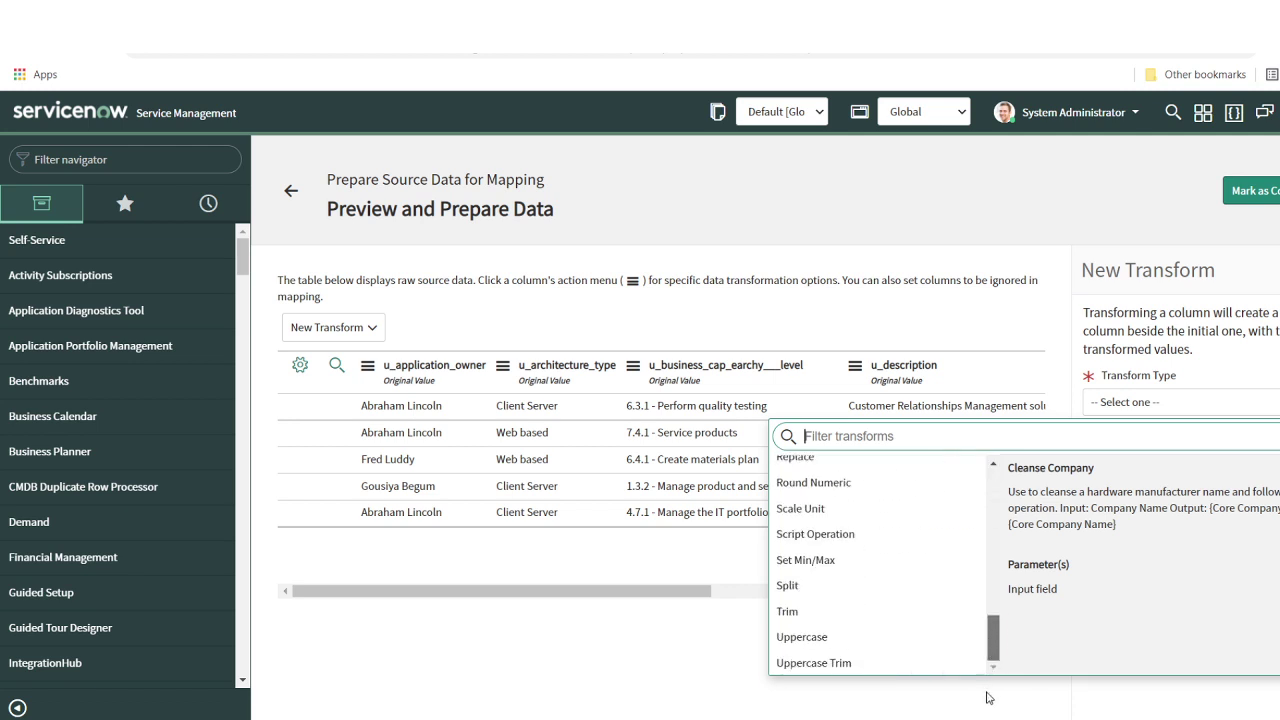
{"action": "left_click", "coordinate": [800, 585]}
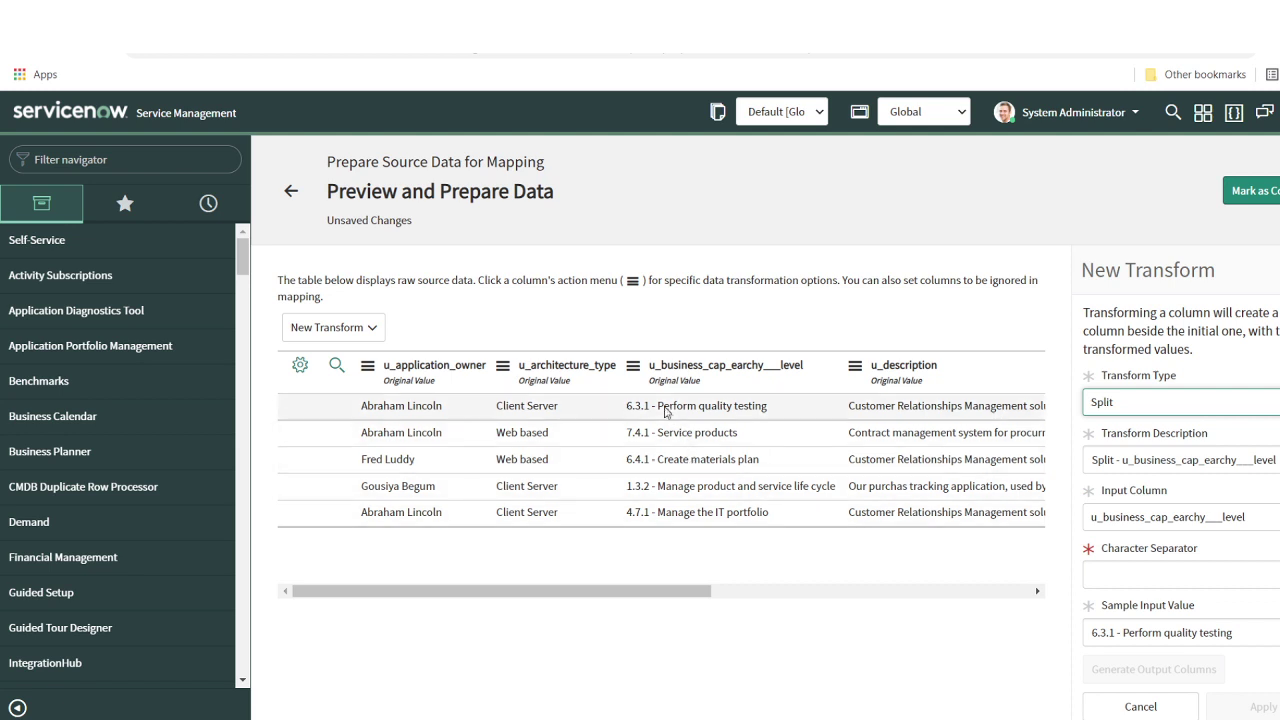
Set the Split transform's character separator to "-" and generate its output columns
{"action": "left_click", "coordinate": [1142, 575]}
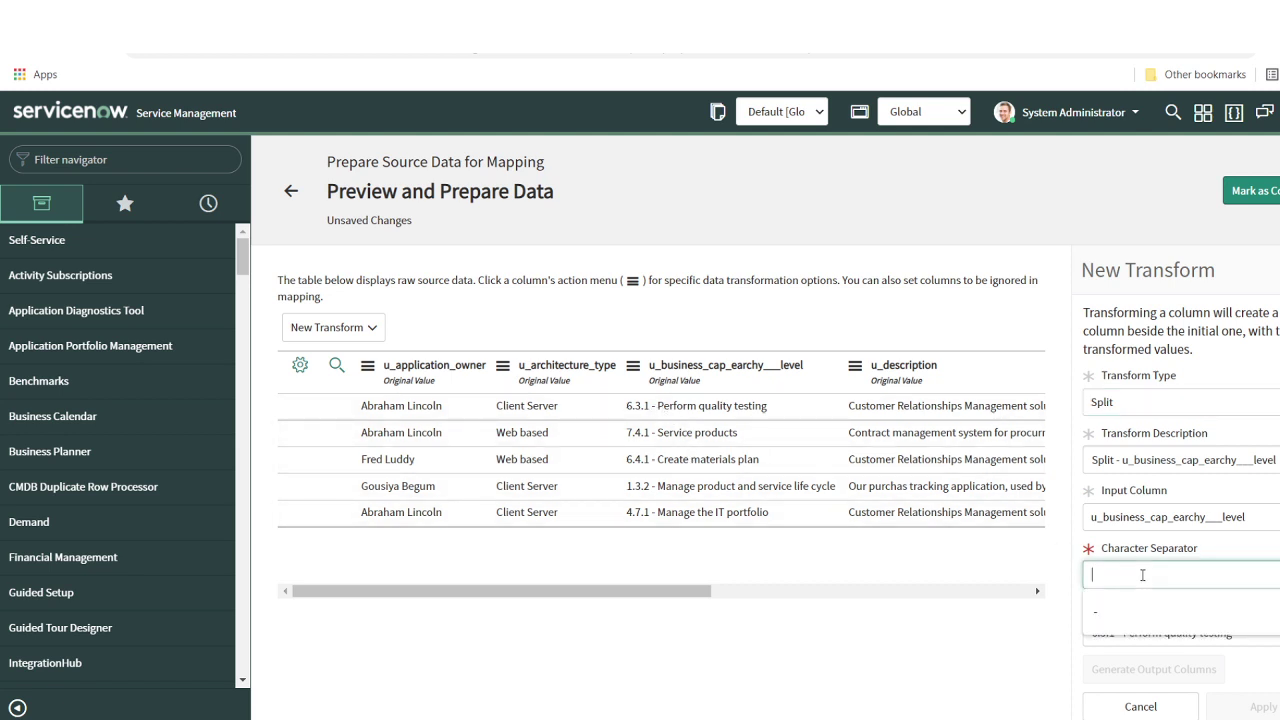
{"action": "type", "text": "|"}
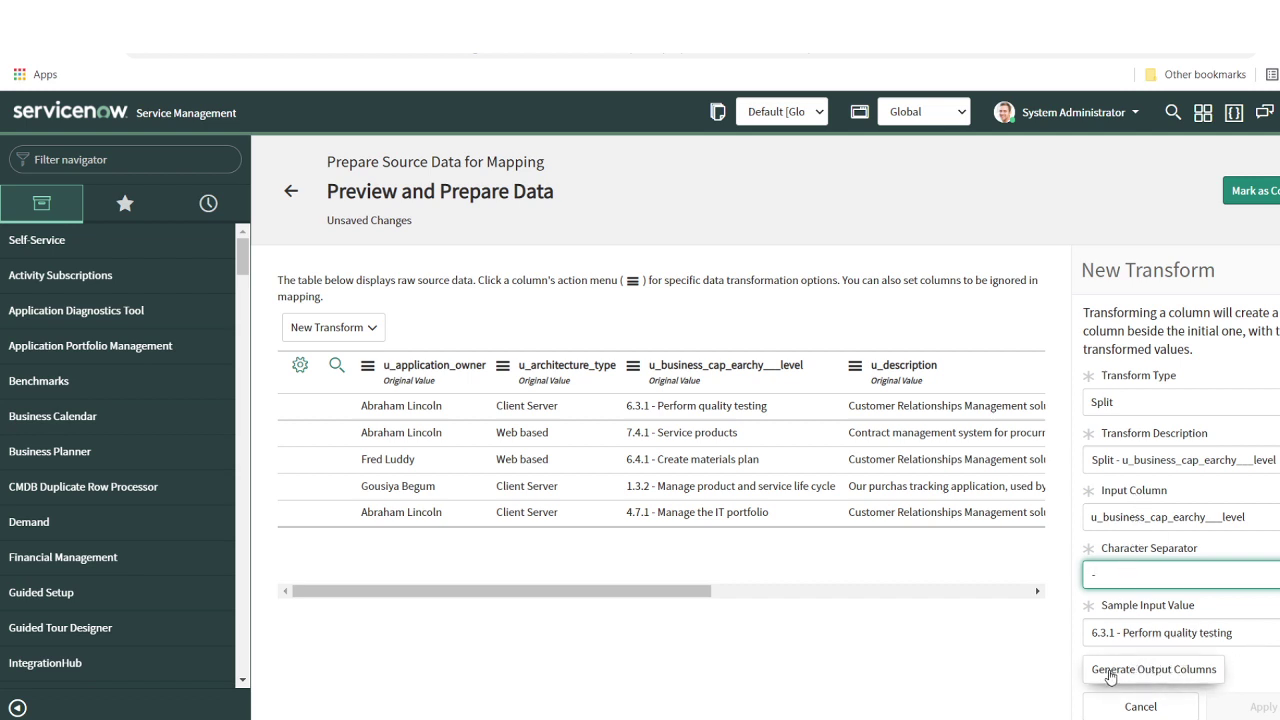
{"action": "left_click", "coordinate": [1174, 679]}
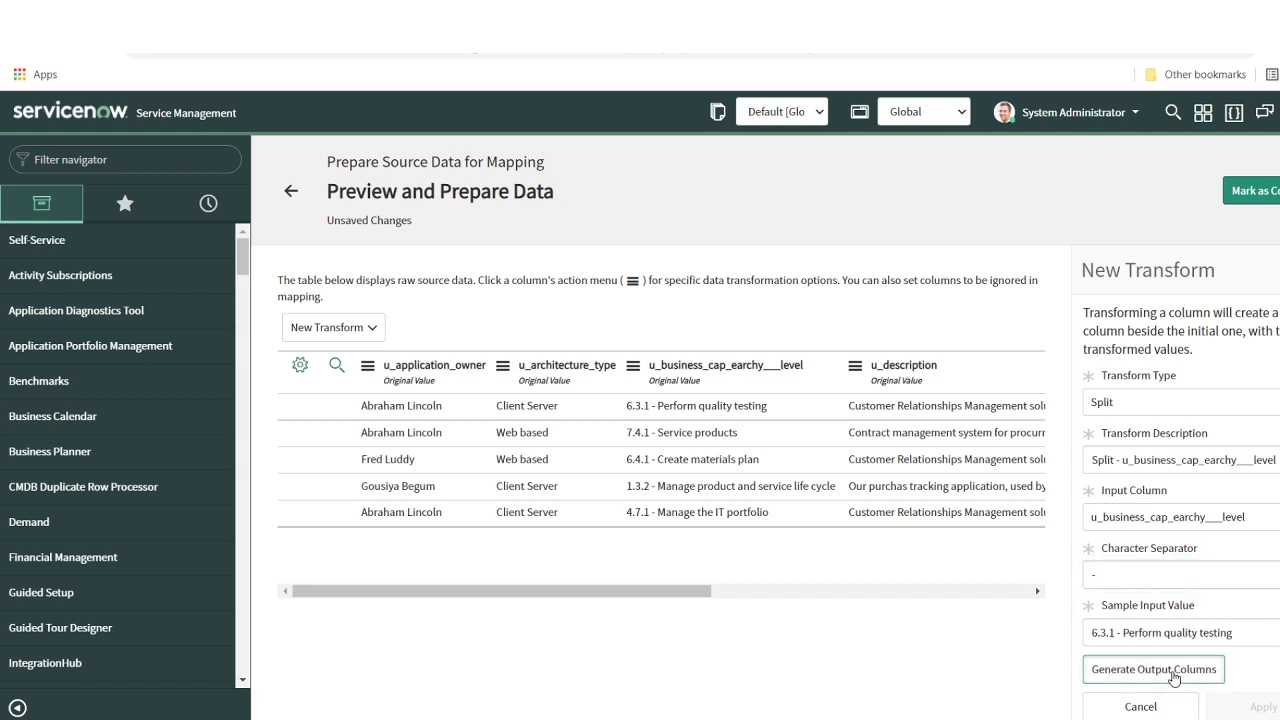
{"action": "scroll", "coordinate": [1174, 679], "scroll_direction": "down", "scroll_amount": 2}
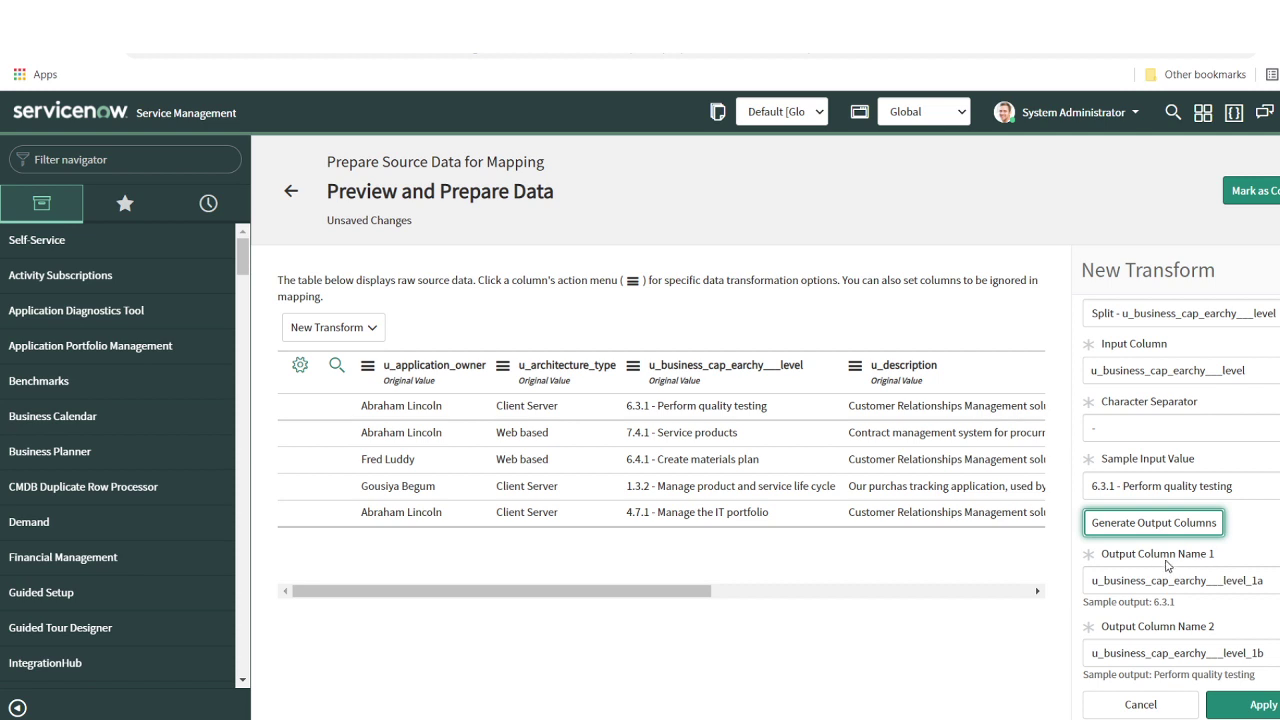
Name the second output column business_capability_split and apply the Split transform
{"action": "double_click", "coordinate": [1169, 651]}
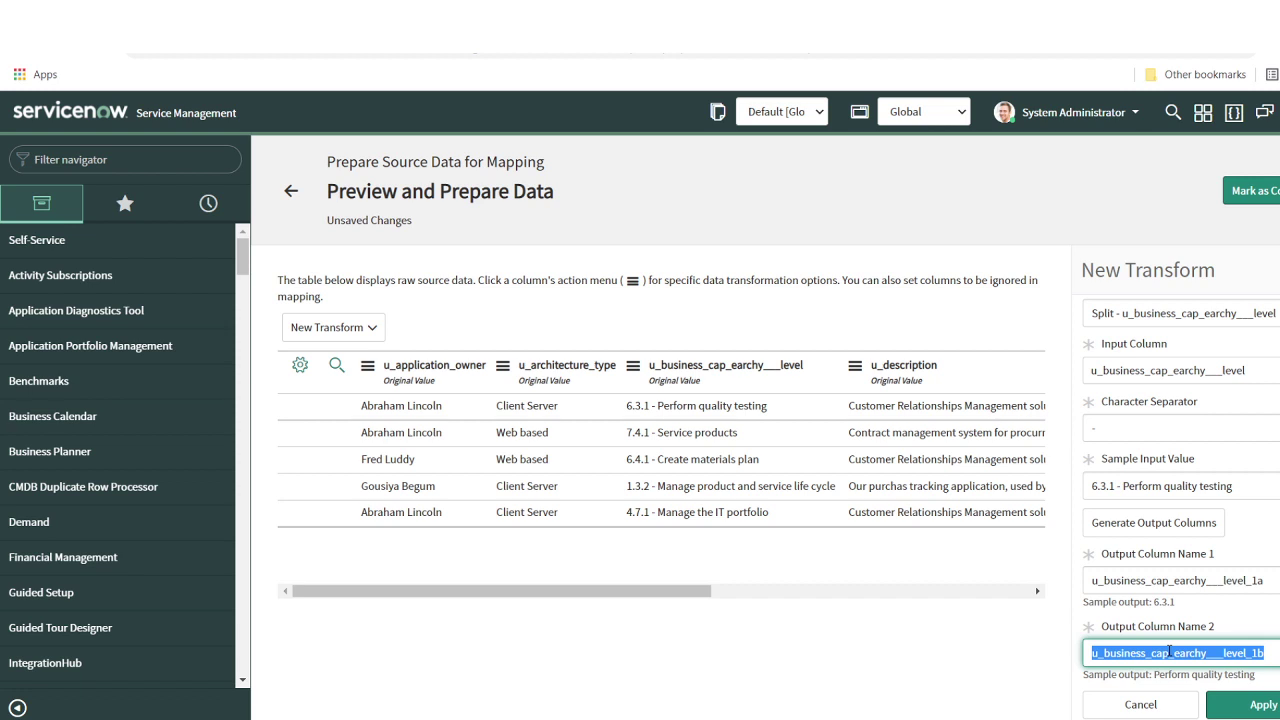
{"action": "type", "text": "bus"}
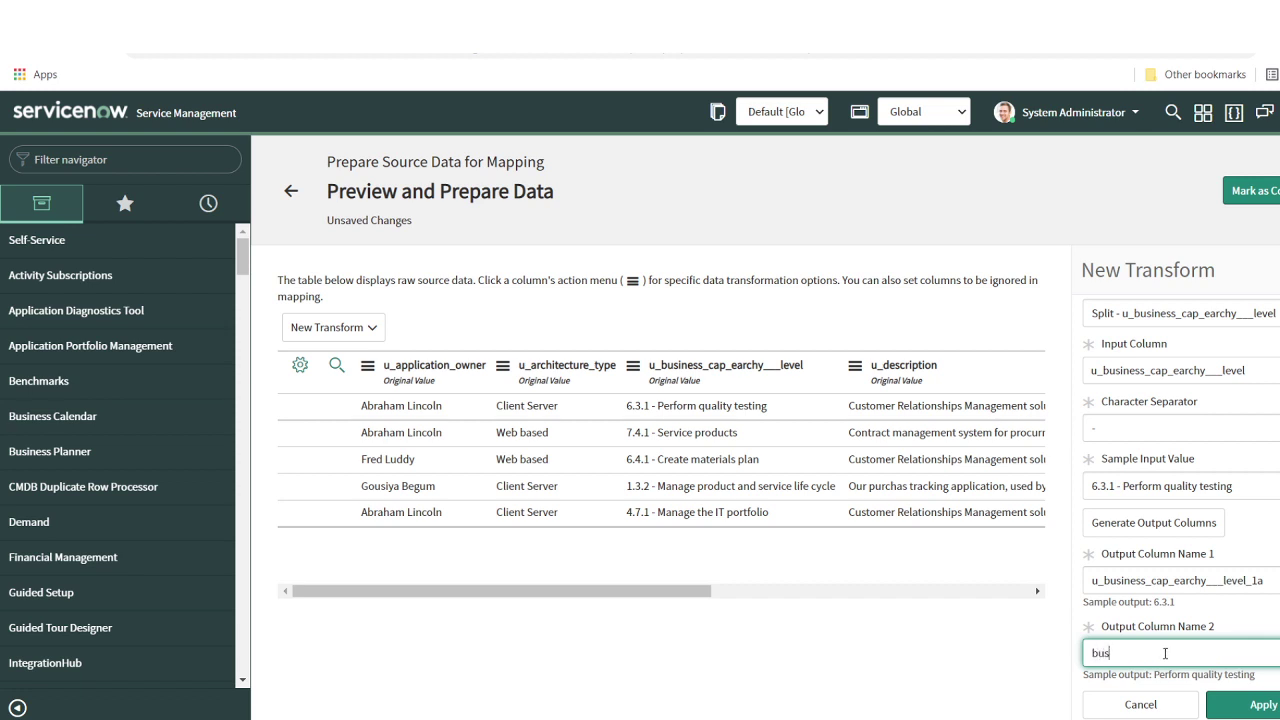
{"action": "type", "text": "iness_capability_split"}
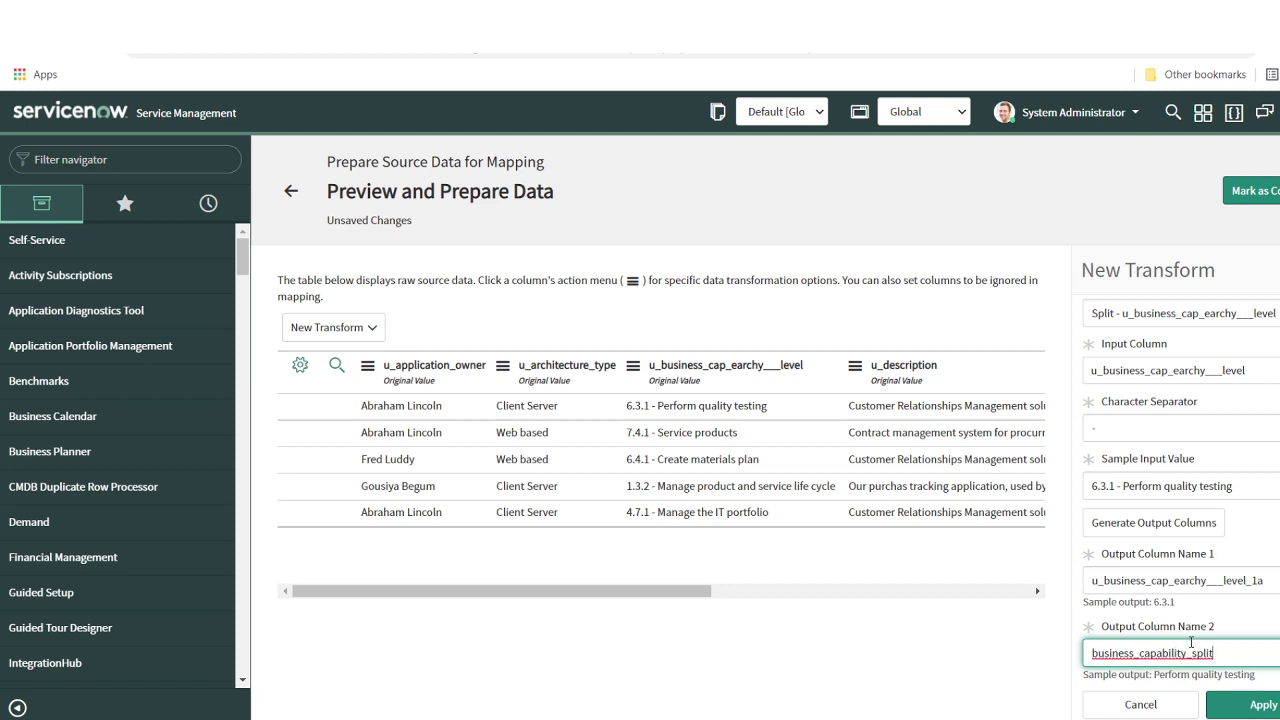
{"action": "left_click", "coordinate": [1245, 710]}
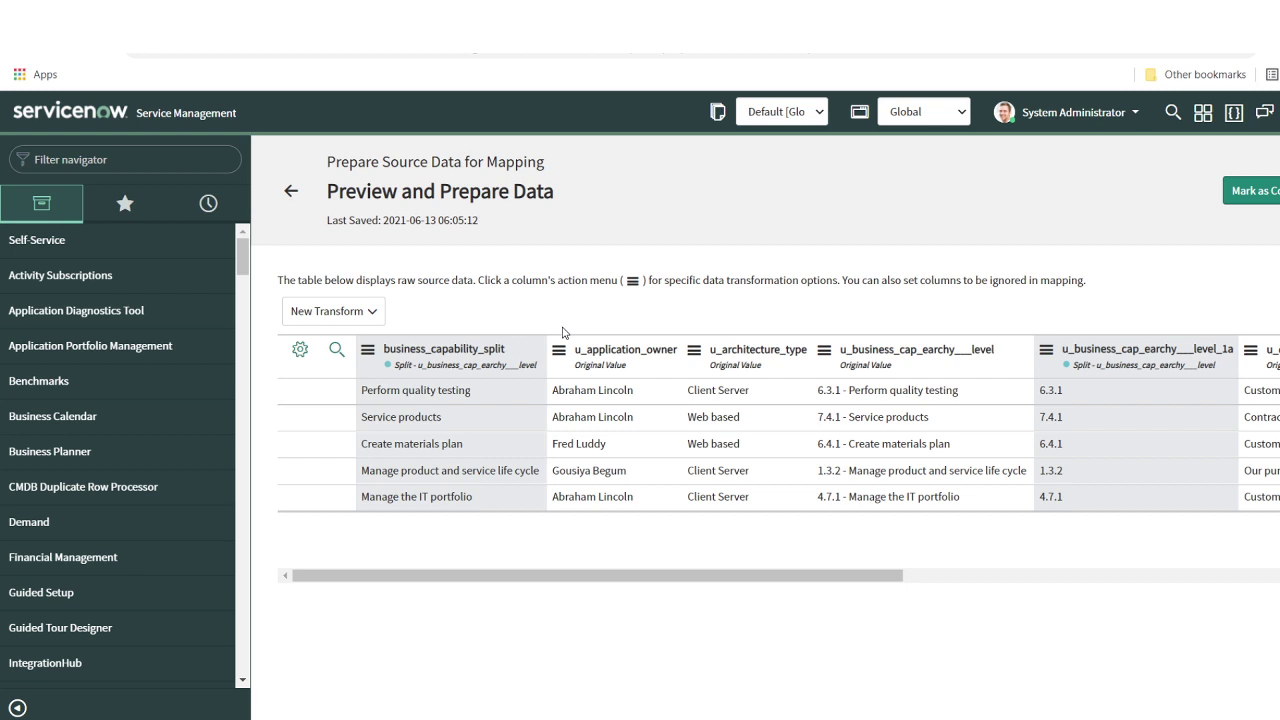
Add a Trim transform to the business_capability_split column, hide the initial column and apply the transform
{"action": "left_click", "coordinate": [368, 357]}
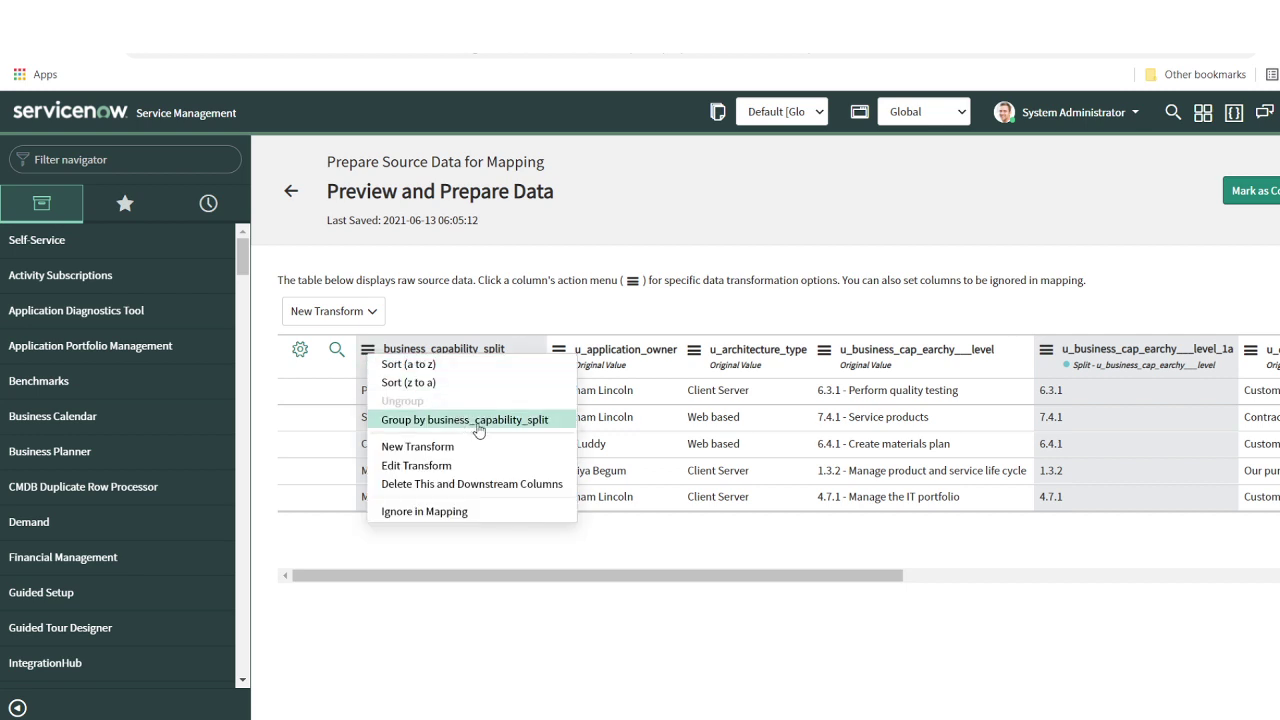
{"action": "left_click", "coordinate": [432, 452]}
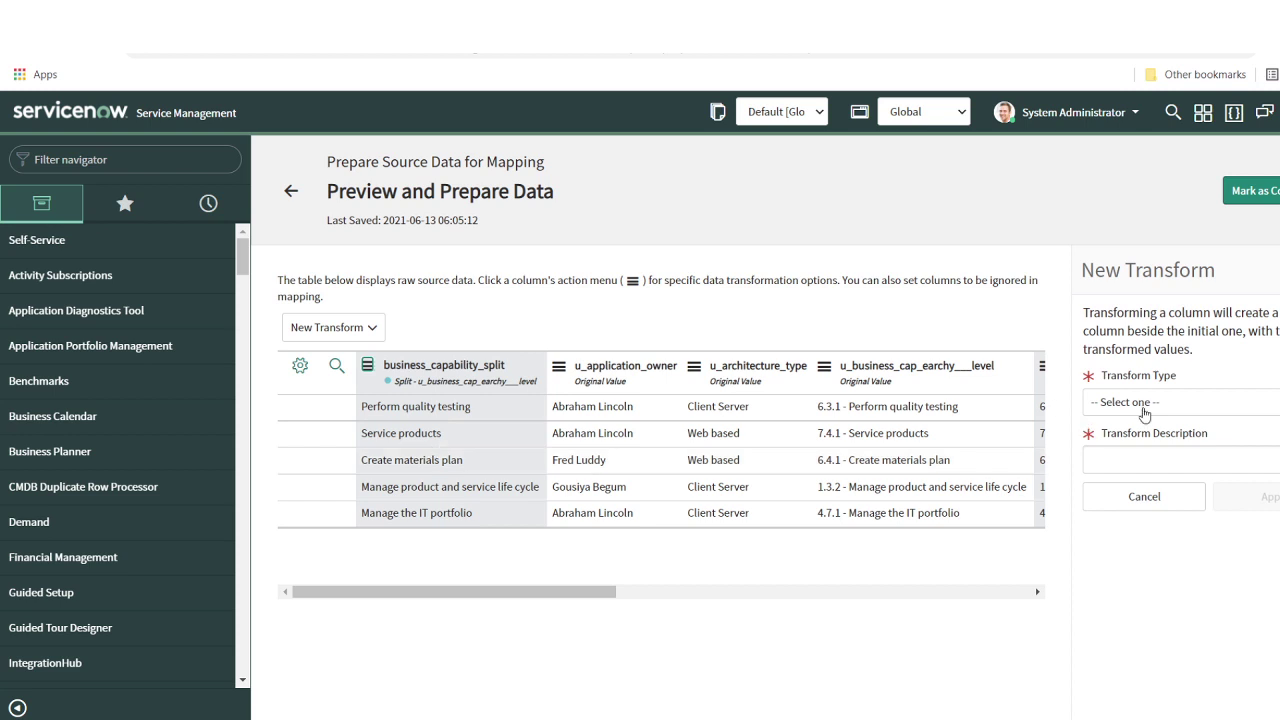
{"action": "left_click", "coordinate": [1145, 414]}
{"action": "scroll", "coordinate": [865, 580], "scroll_direction": "down", "scroll_amount": 5}
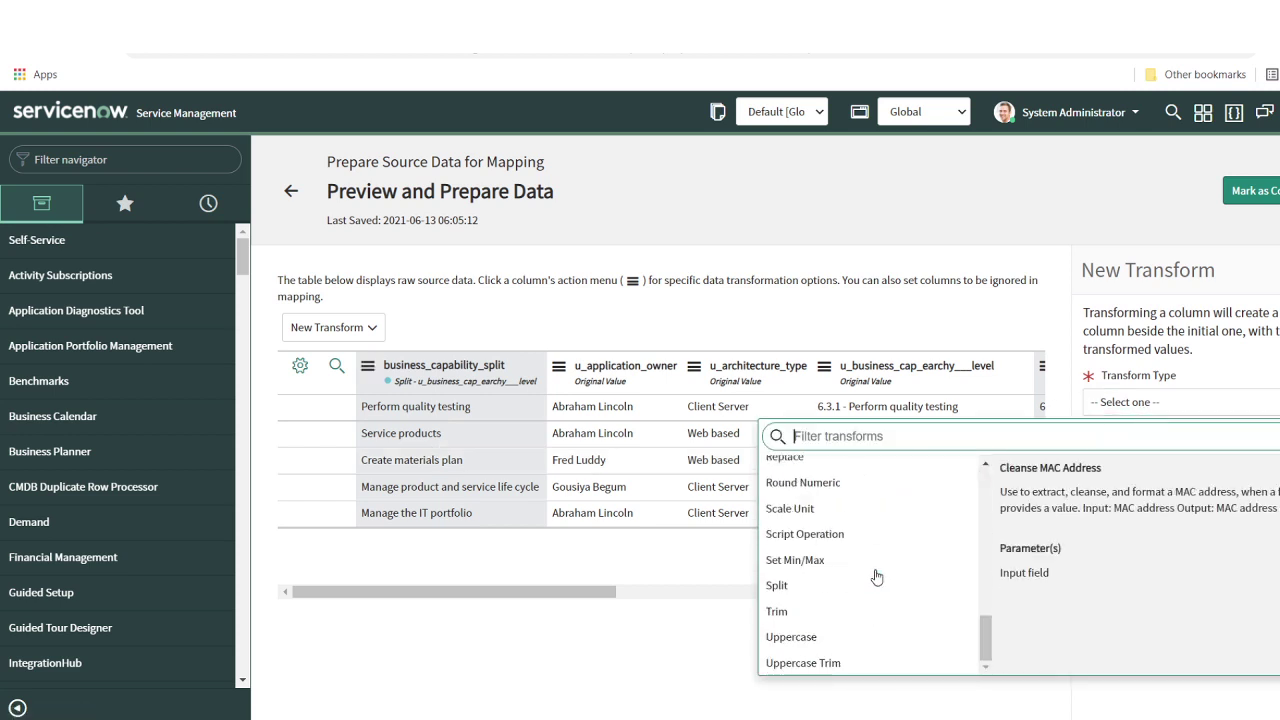
{"action": "left_click", "coordinate": [805, 612]}
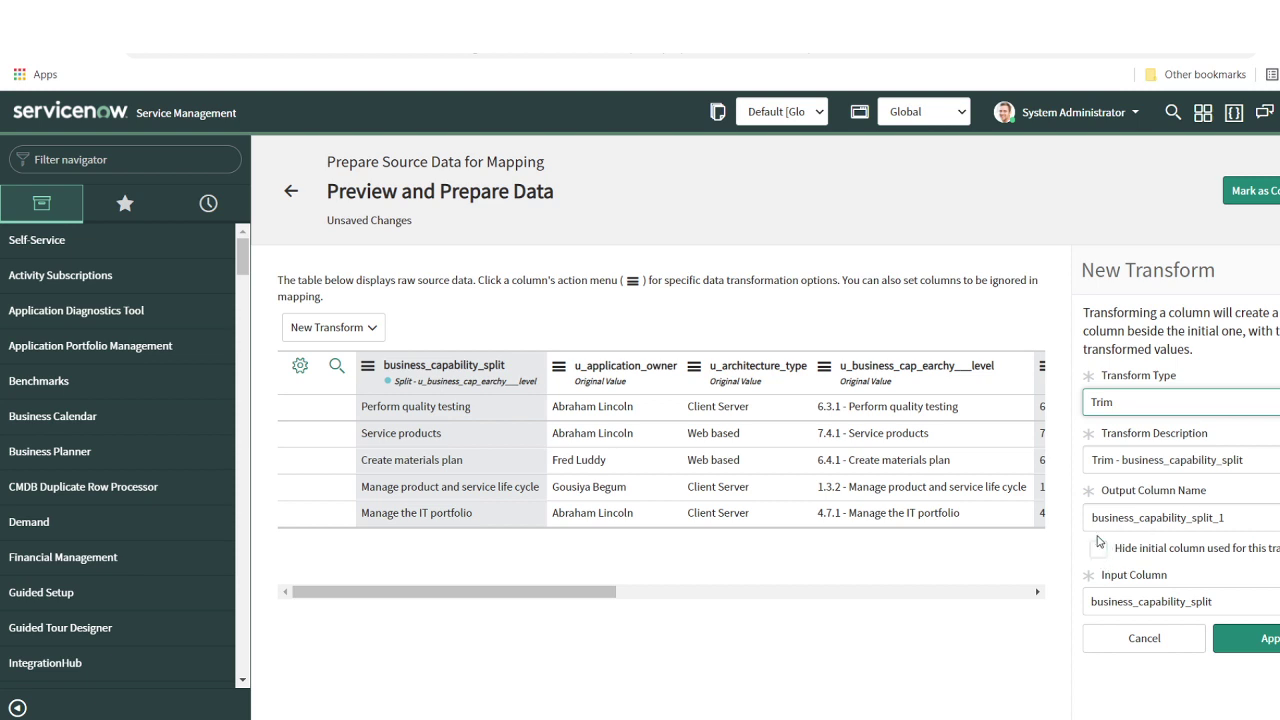
{"action": "double_click", "coordinate": [1233, 516]}
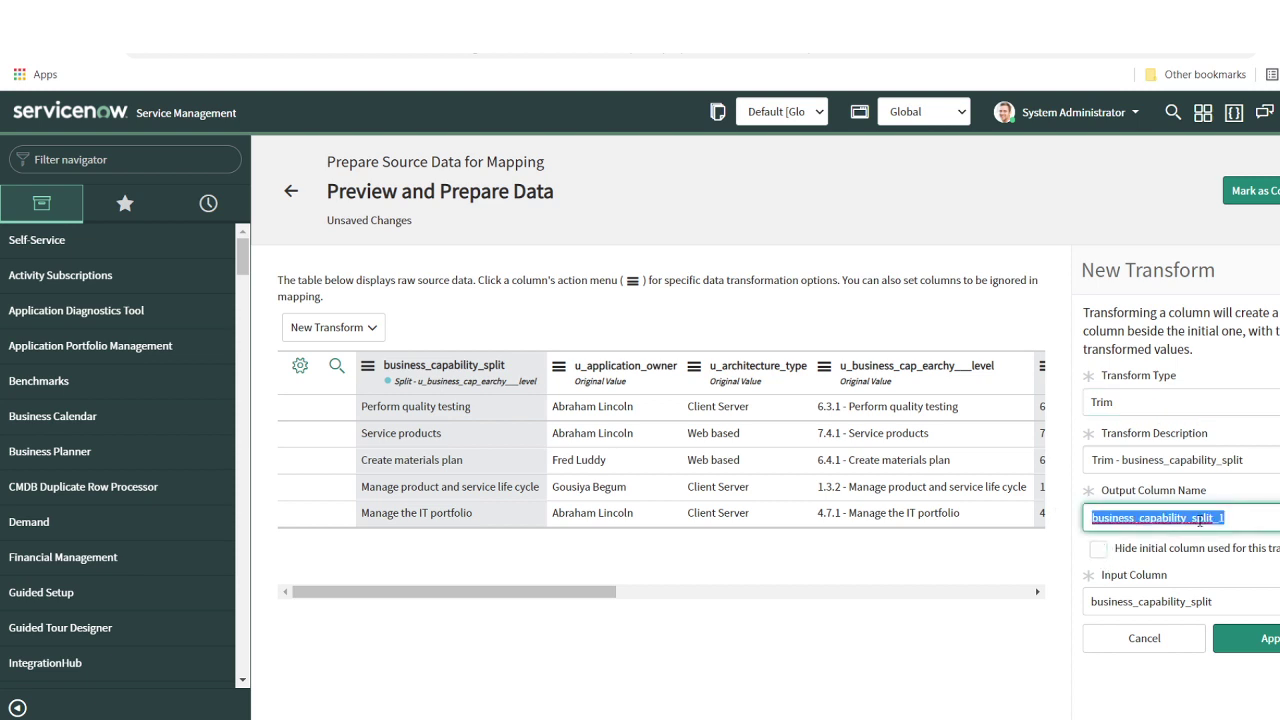
{"action": "left_click", "coordinate": [1098, 549]}
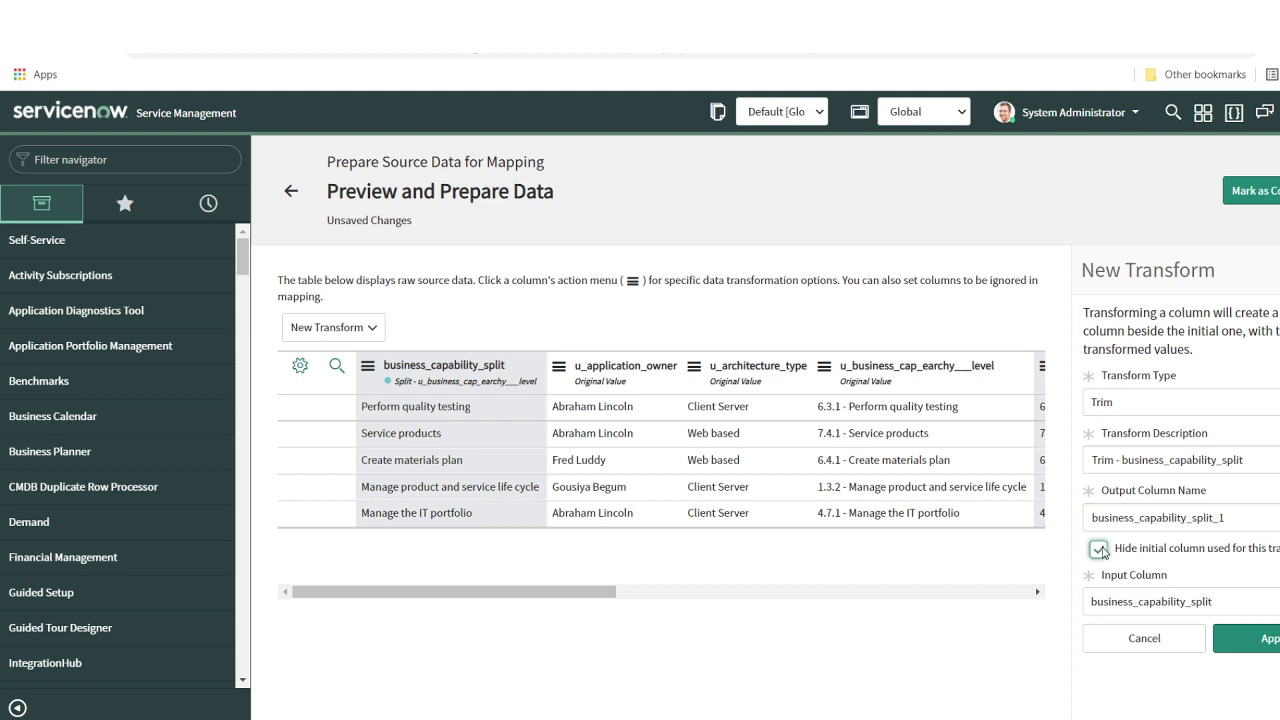
{"action": "left_click", "coordinate": [1267, 641]}
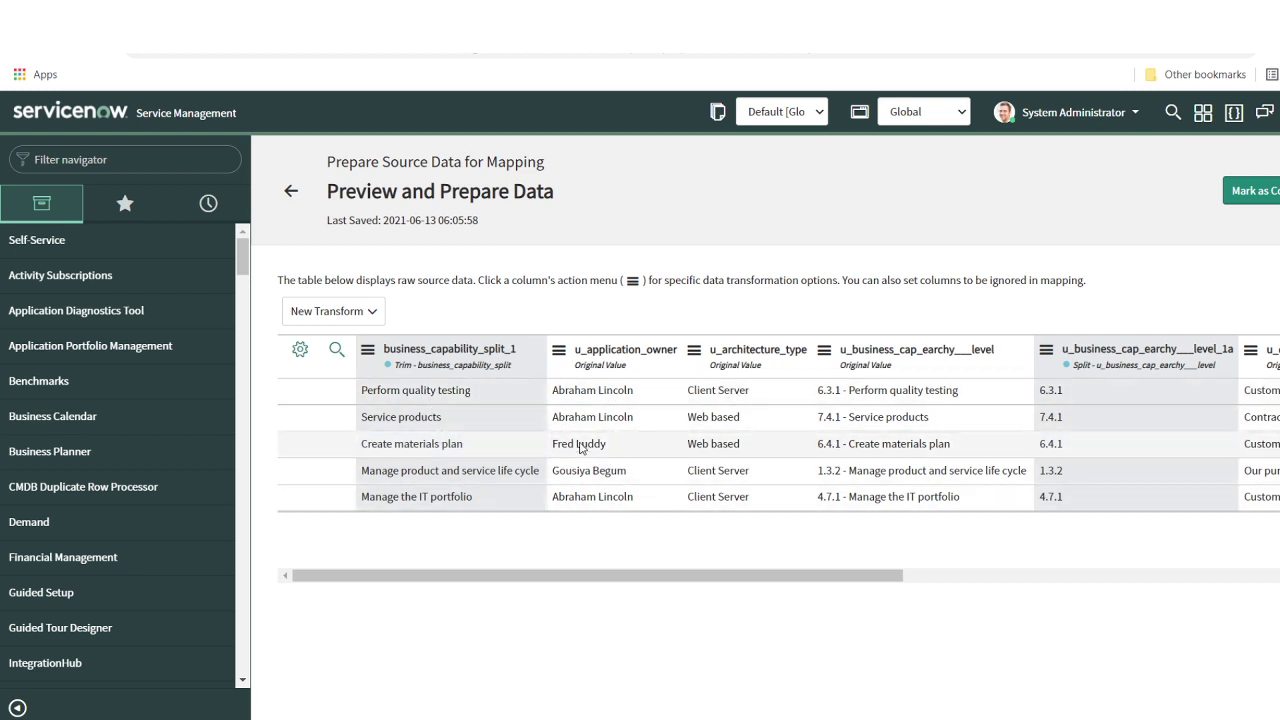
Start a new transform of type Script Operation on the u_application_owner column
{"action": "left_click", "coordinate": [551, 397]}
{"action": "left_click_drag", "start_coordinate": [551, 397], "coordinate": [636, 400]}
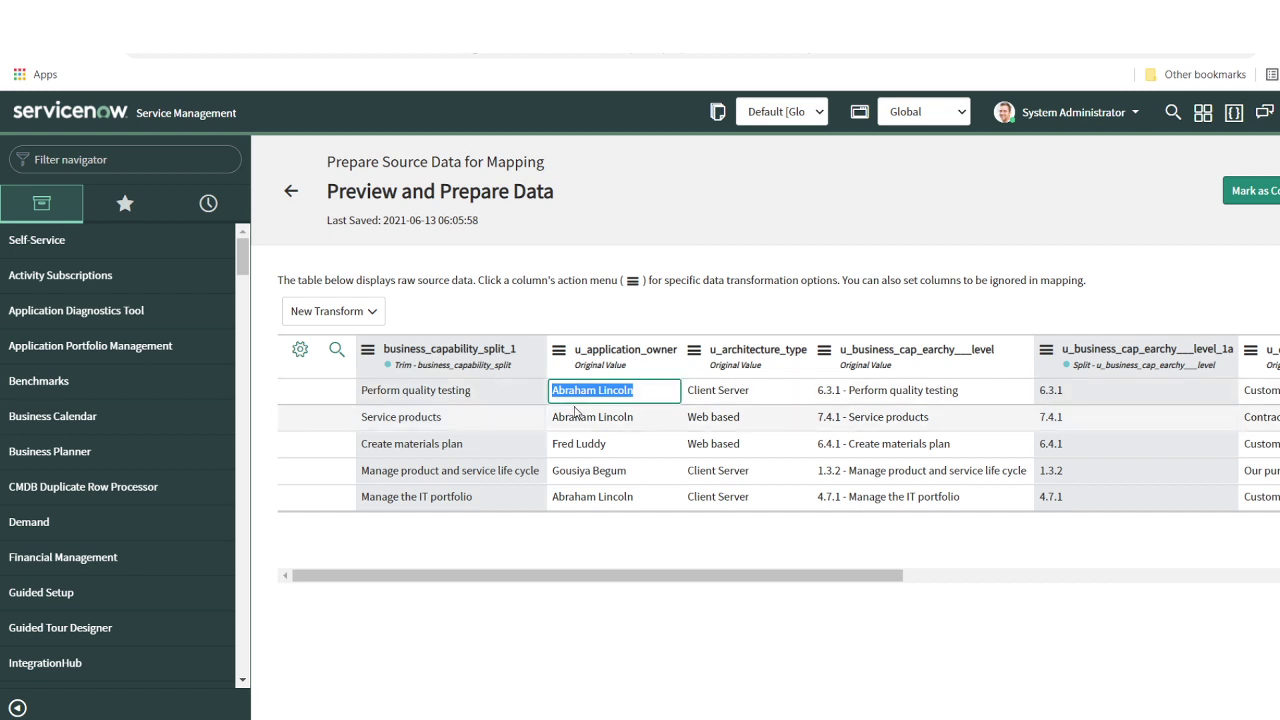
{"action": "left_click", "coordinate": [557, 355]}
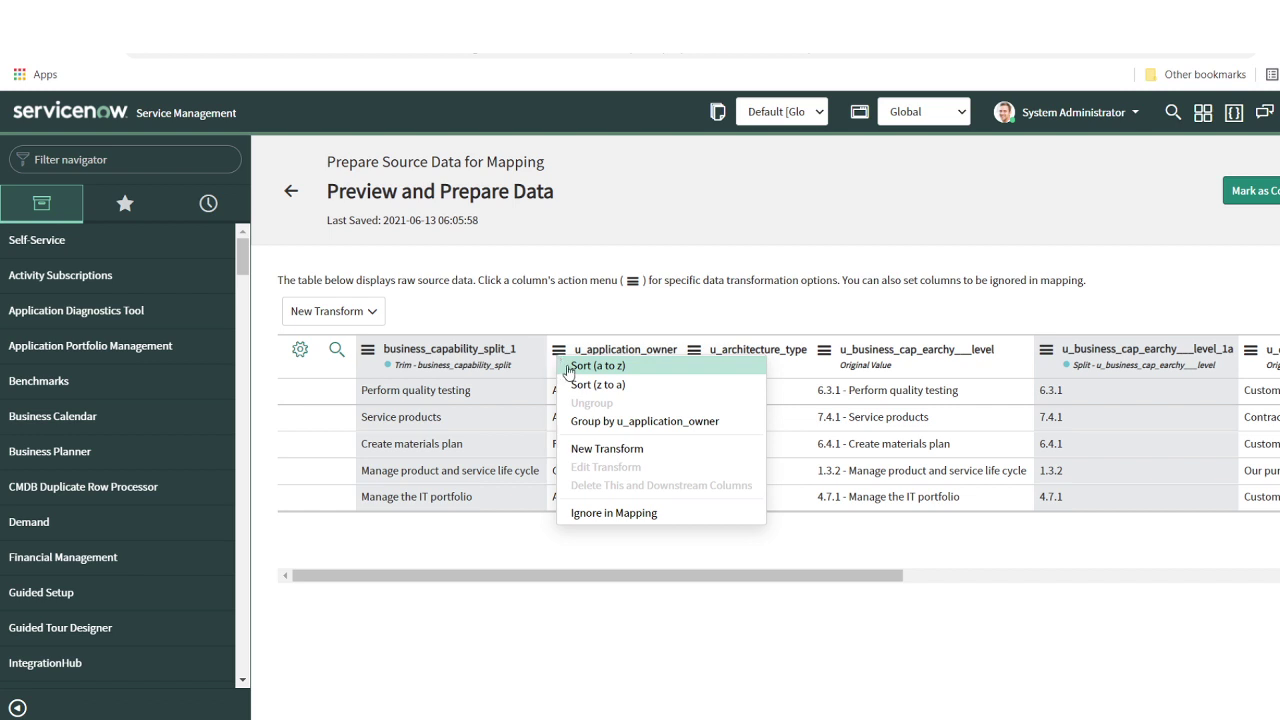
{"action": "left_click", "coordinate": [601, 450]}
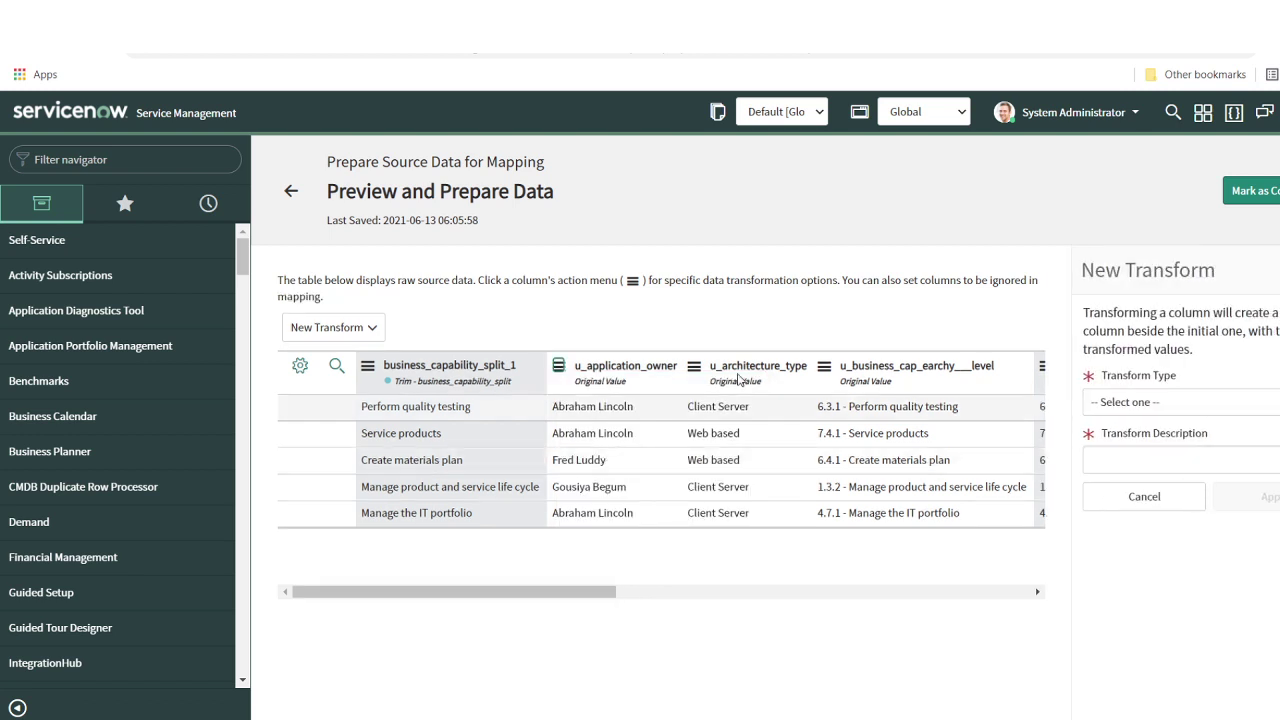
{"action": "left_click", "coordinate": [1162, 406]}
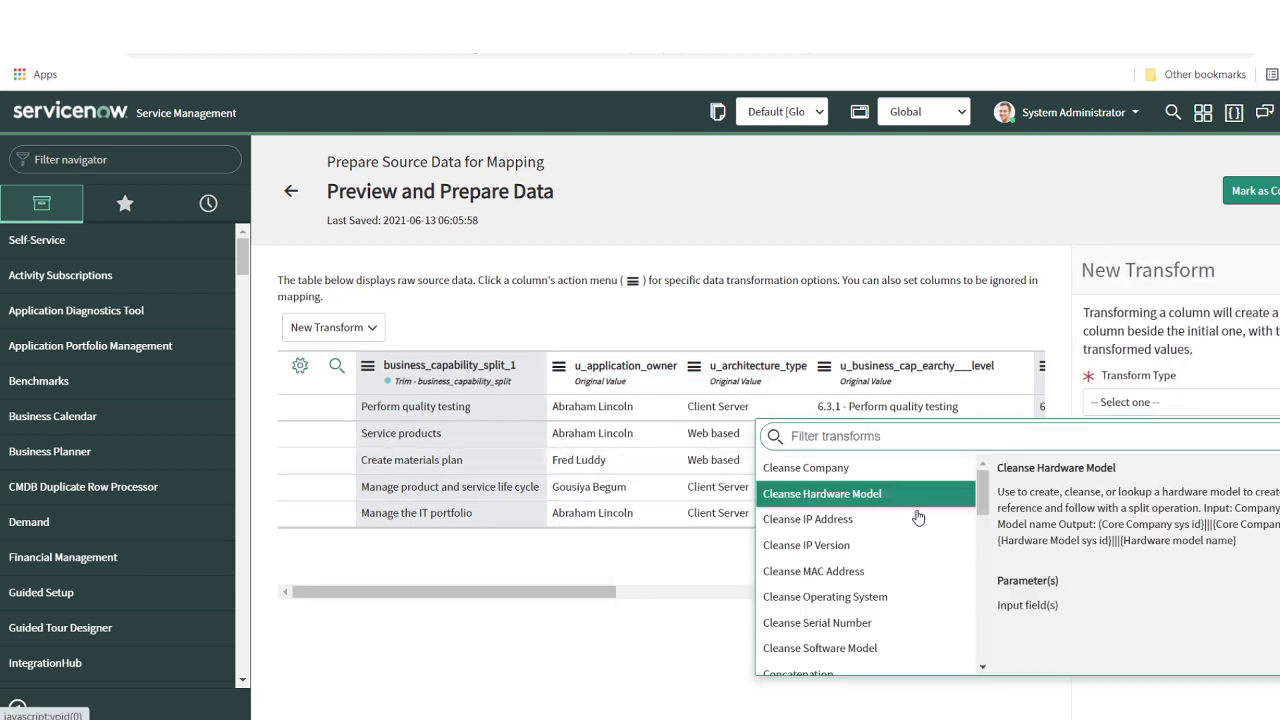
{"action": "scroll", "coordinate": [850, 590], "scroll_direction": "down", "scroll_amount": 5}
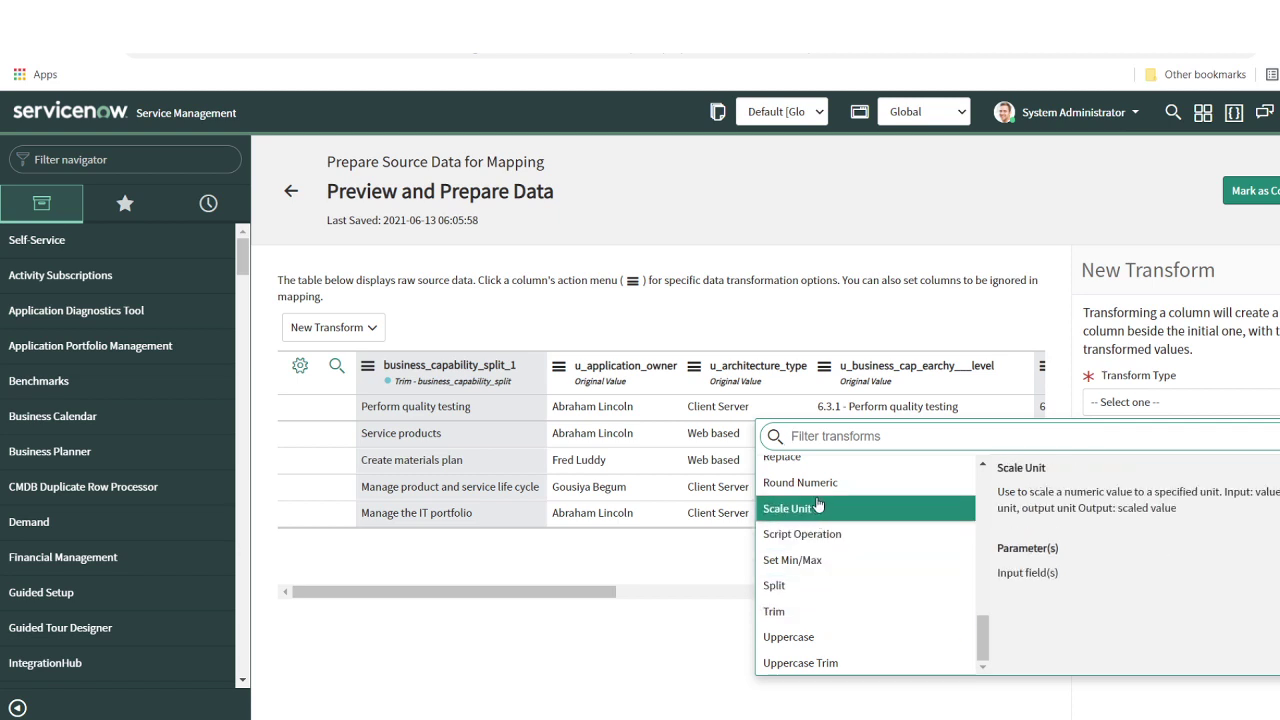
{"action": "type", "text": "scr"}
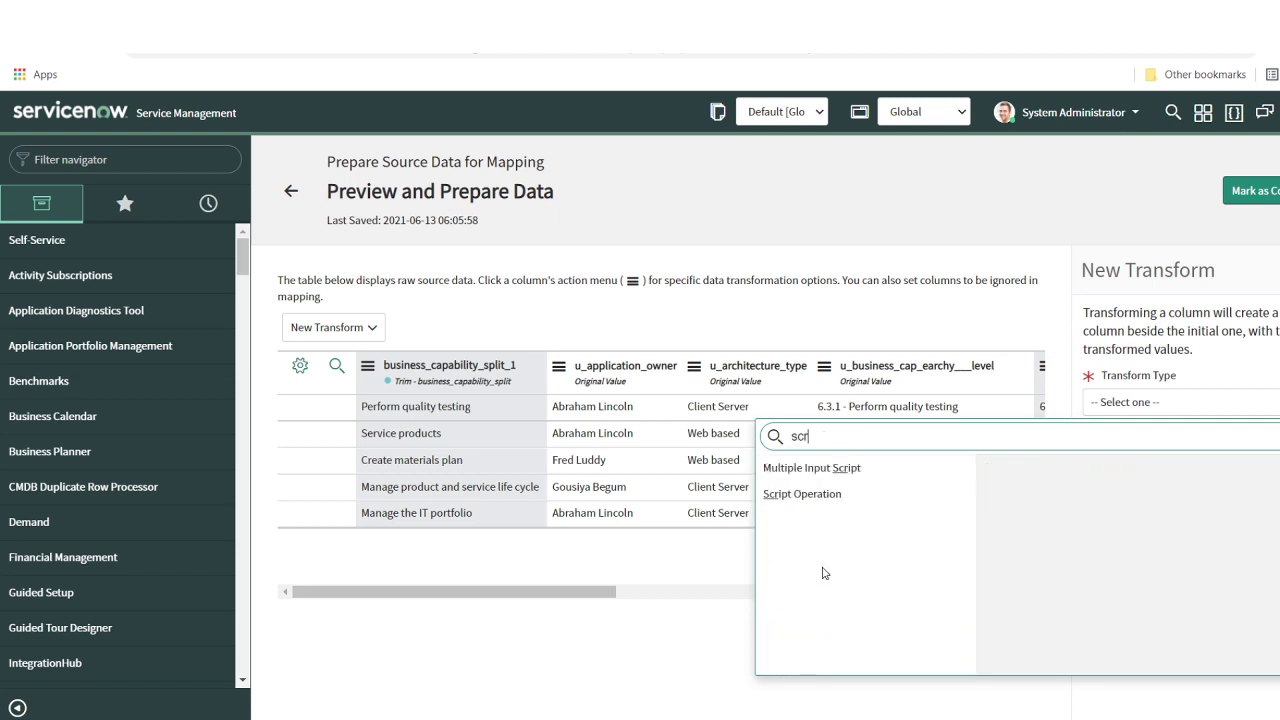
{"action": "left_click", "coordinate": [804, 494]}
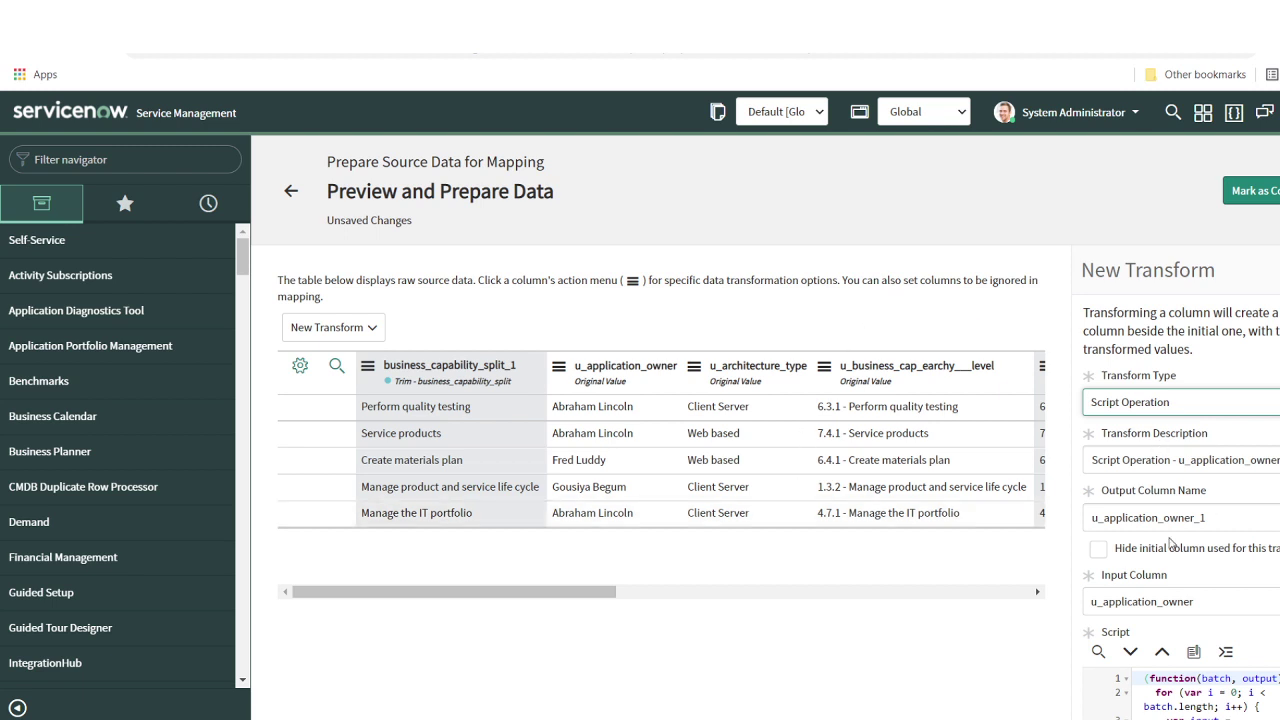
Open the transform script in the pop-out editor and add four blank lines below the commented output[i] line
{"action": "scroll", "coordinate": [1170, 543], "scroll_direction": "down", "scroll_amount": 3}
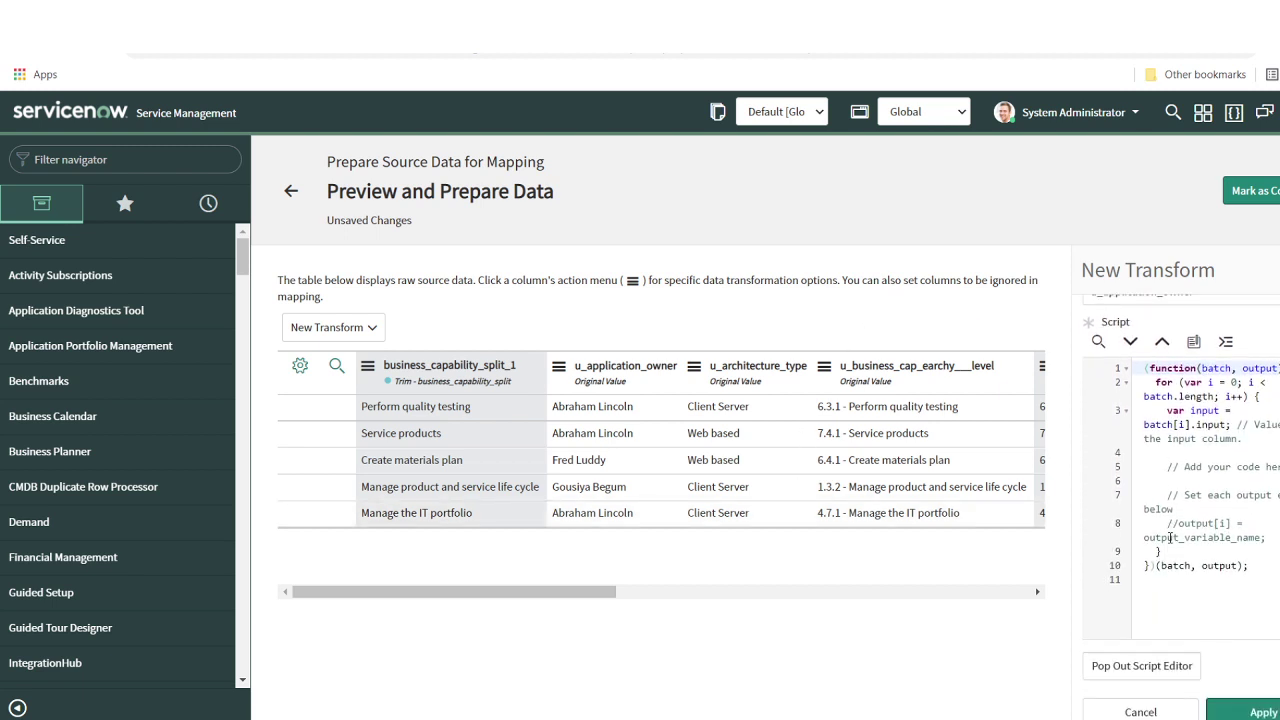
{"action": "scroll", "coordinate": [1170, 537], "scroll_direction": "up", "scroll_amount": 1}
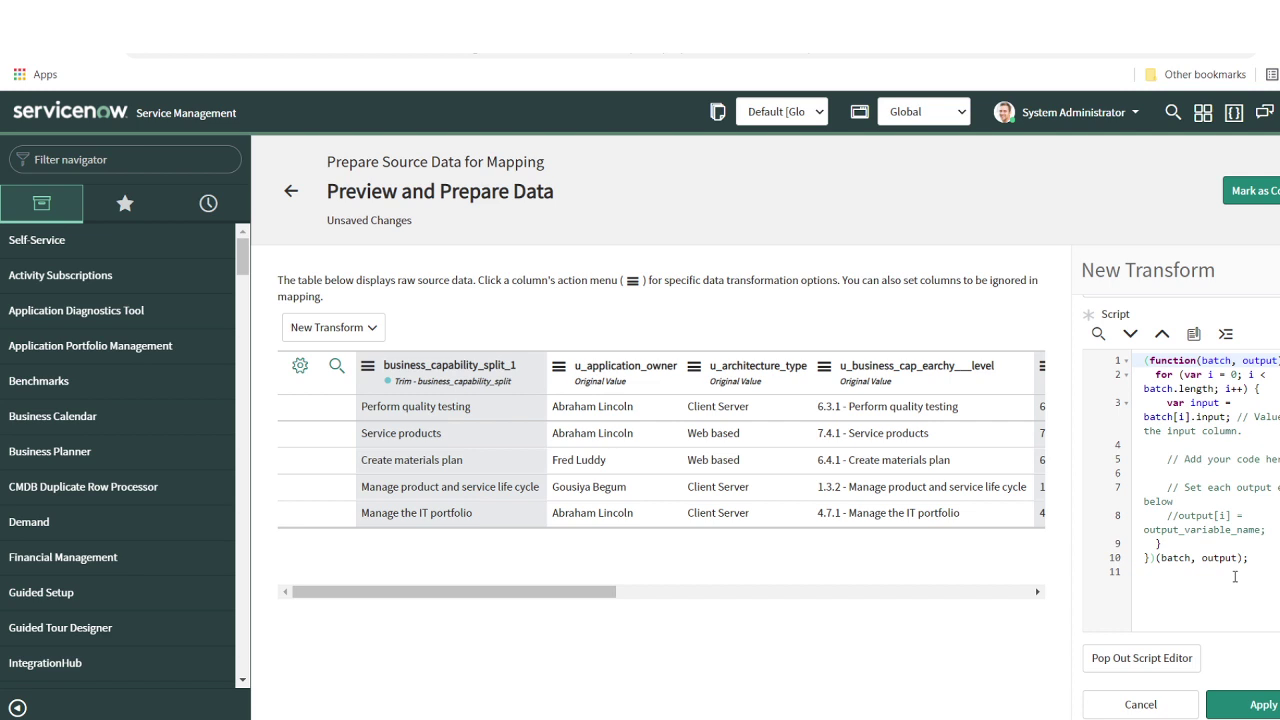
{"action": "left_click", "coordinate": [1149, 667]}
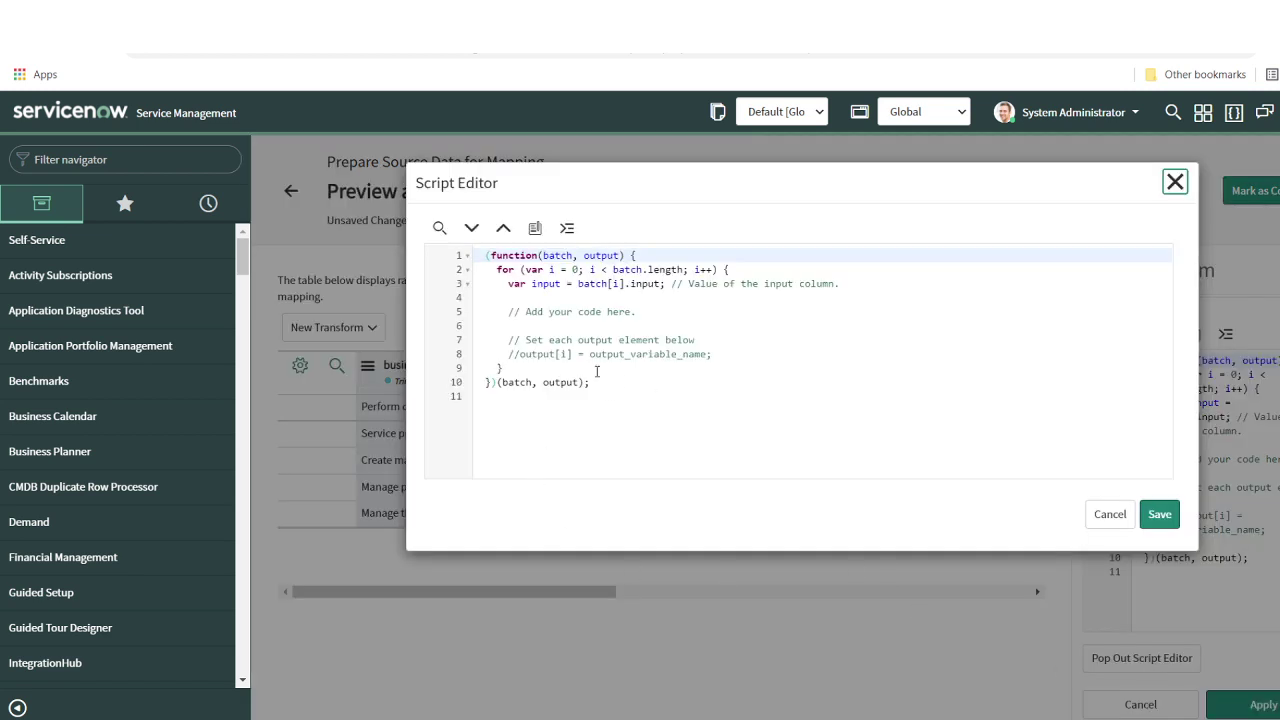
{"action": "left_click", "coordinate": [730, 354]}
{"action": "key", "text": "Return"}
{"action": "key", "text": "Return"}
{"action": "key", "text": "Return"}
{"action": "key", "text": "Return"}
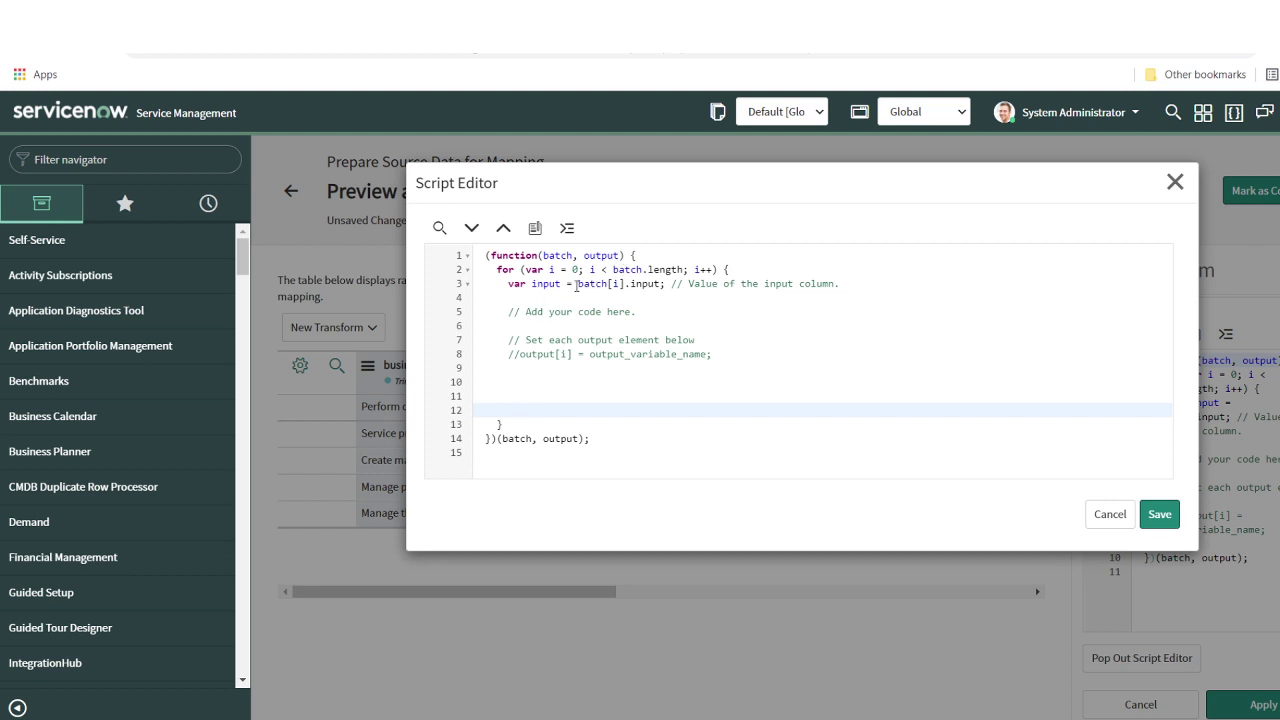
{"action": "left_click_drag", "start_coordinate": [576, 287], "coordinate": [655, 284]}
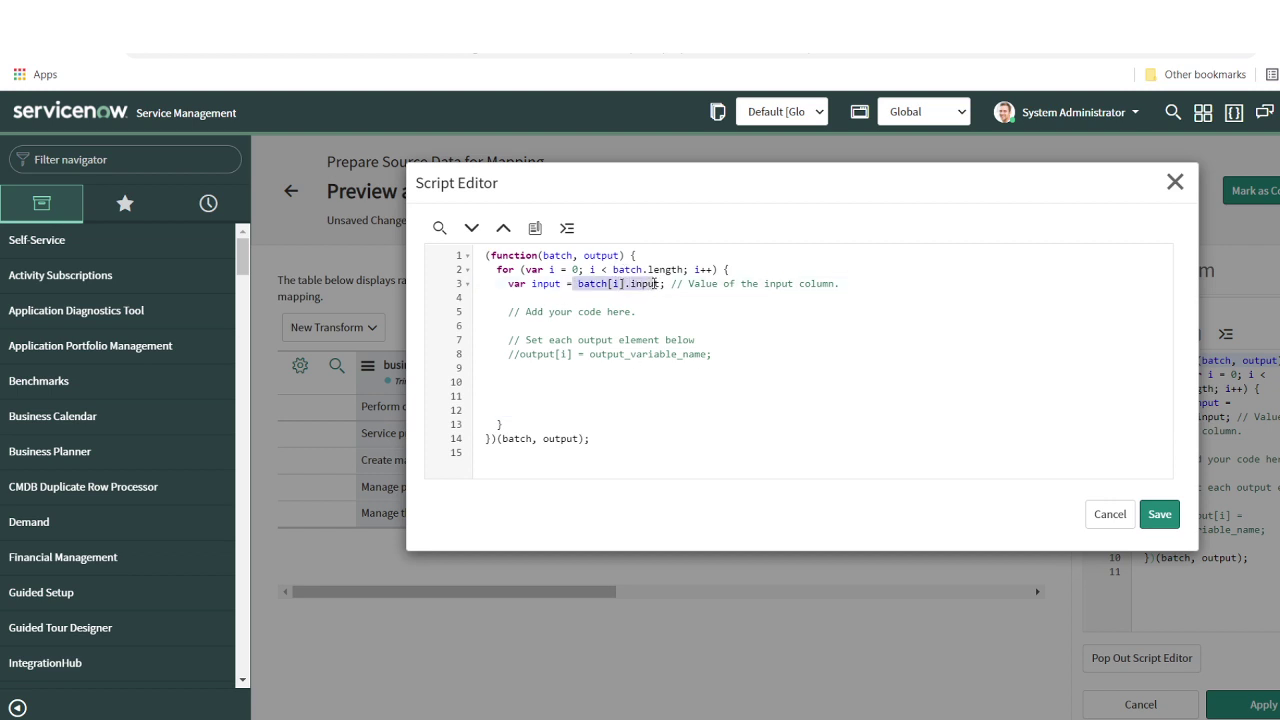
{"action": "double_click", "coordinate": [556, 285]}
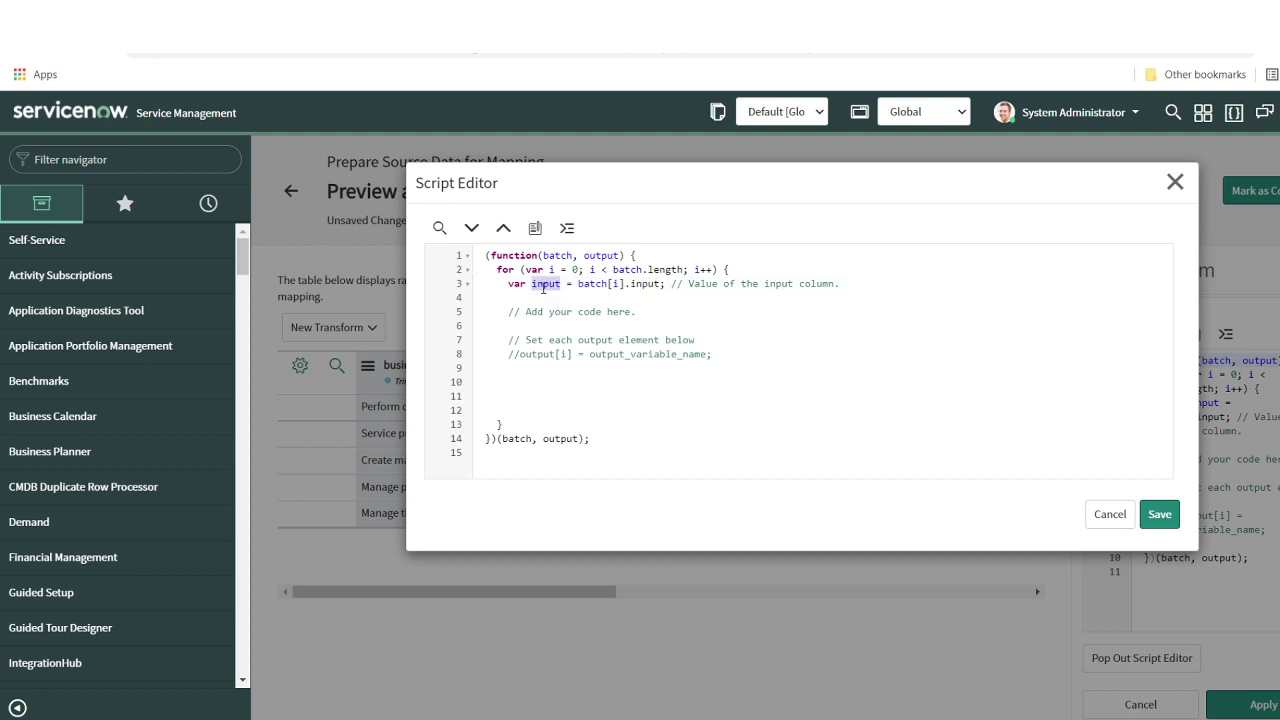
Declare the variable grUser as a new GlideRecord on the 'sys_user' table inside the loop
{"action": "left_click", "coordinate": [540, 364]}
{"action": "key", "text": "Return"}
{"action": "type", "text": "v"}
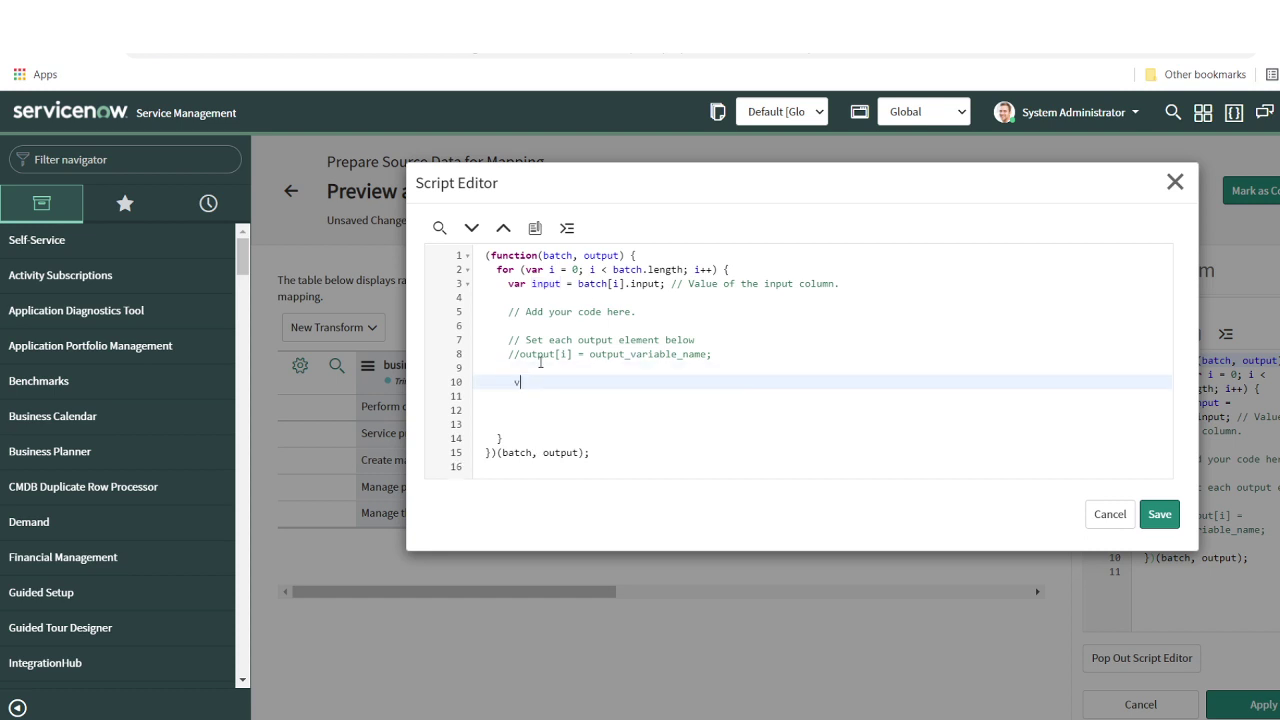
{"action": "type", "text": "ar grUser = new GlideRecord('sys"}
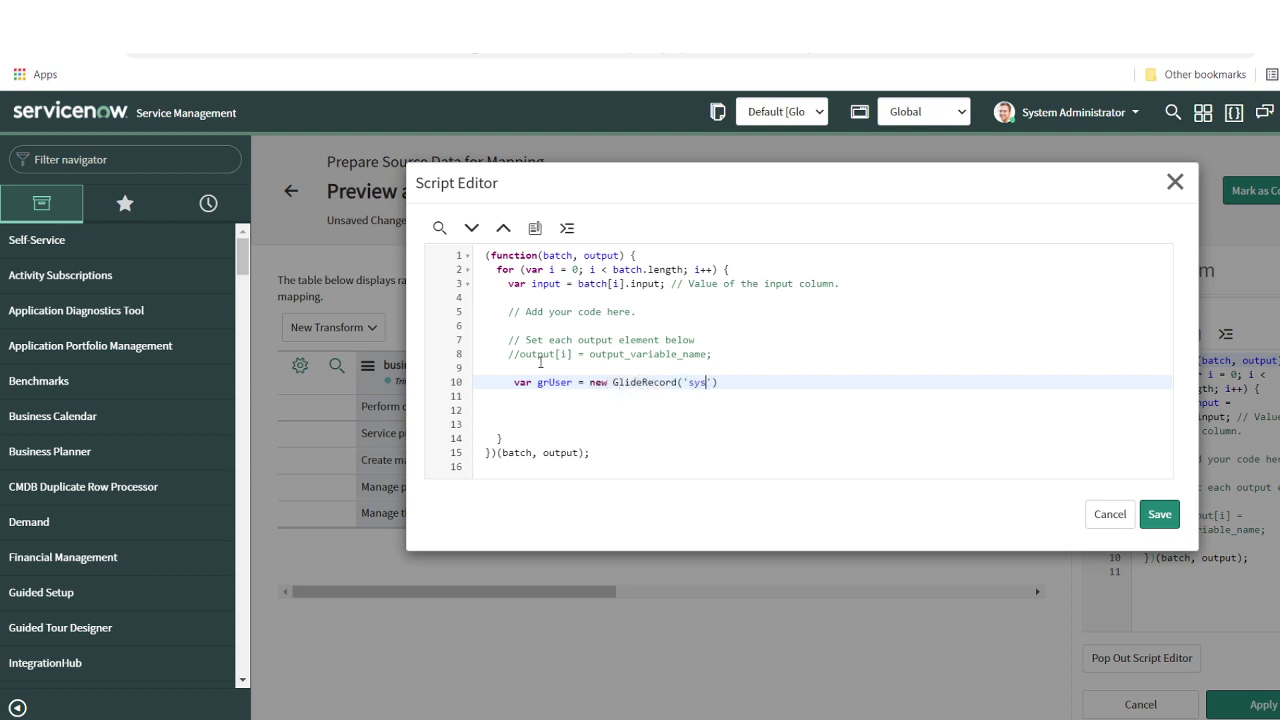
{"action": "type", "text": "_user');"}
{"action": "key", "text": "Return"}
Add the line grUser.addQuery('name', input); to filter the user records by the input value
{"action": "type", "text": "grUser"}
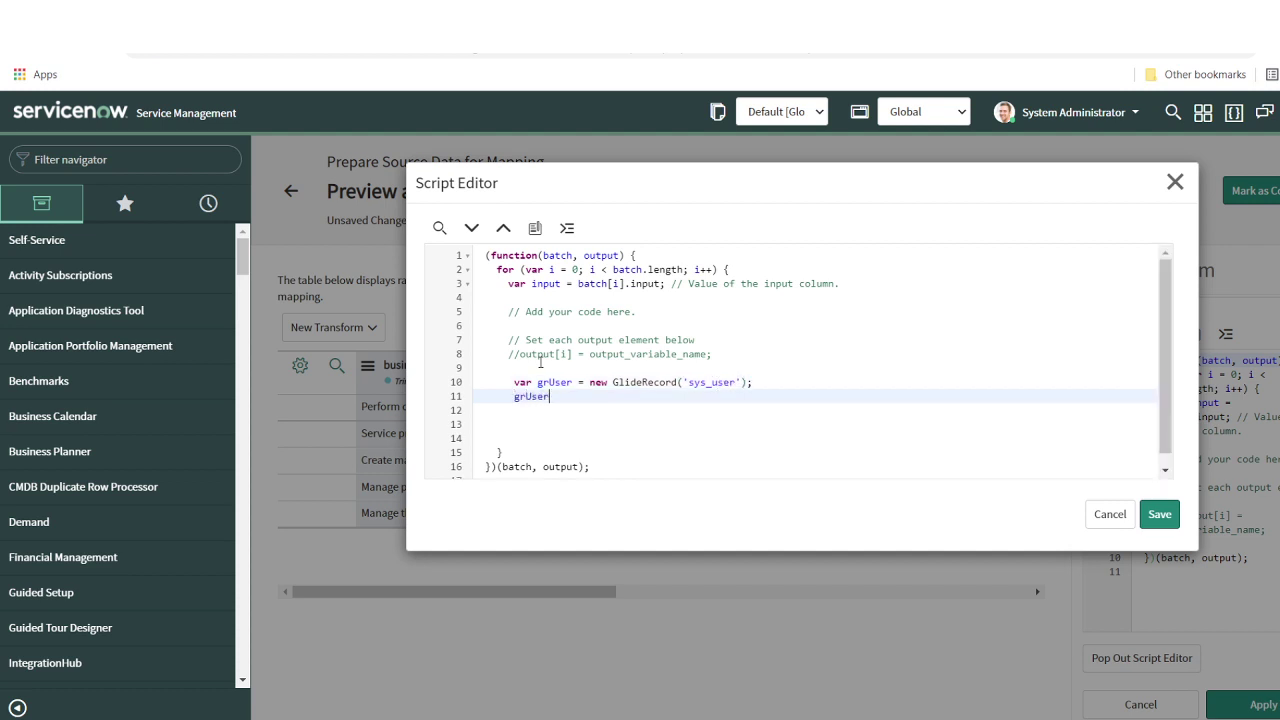
{"action": "type", "text": ".addQuery"}
{"action": "type", "text": "();"}
{"action": "type", "text": "'"}
{"action": "type", "text": "name"}
{"action": "type", "text": "', input);"}
{"action": "double_click", "coordinate": [675, 396]}
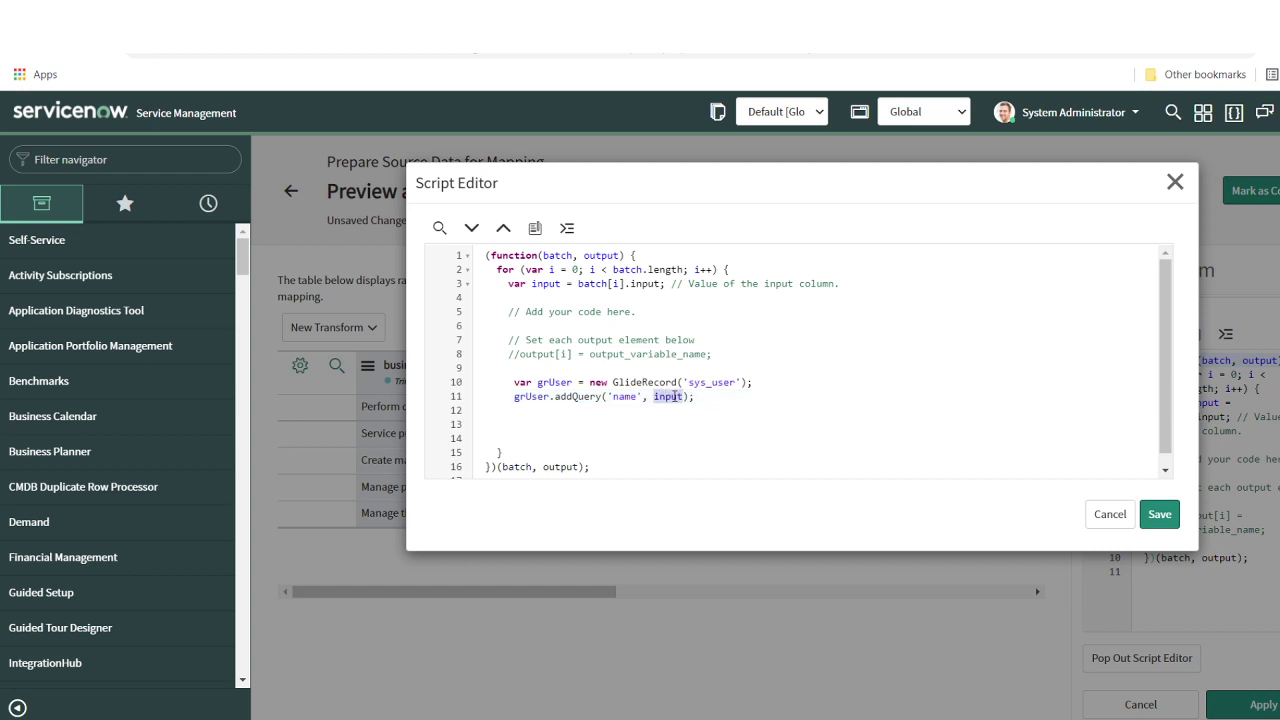
{"action": "left_click", "coordinate": [705, 396]}
{"action": "key", "text": "Return"}
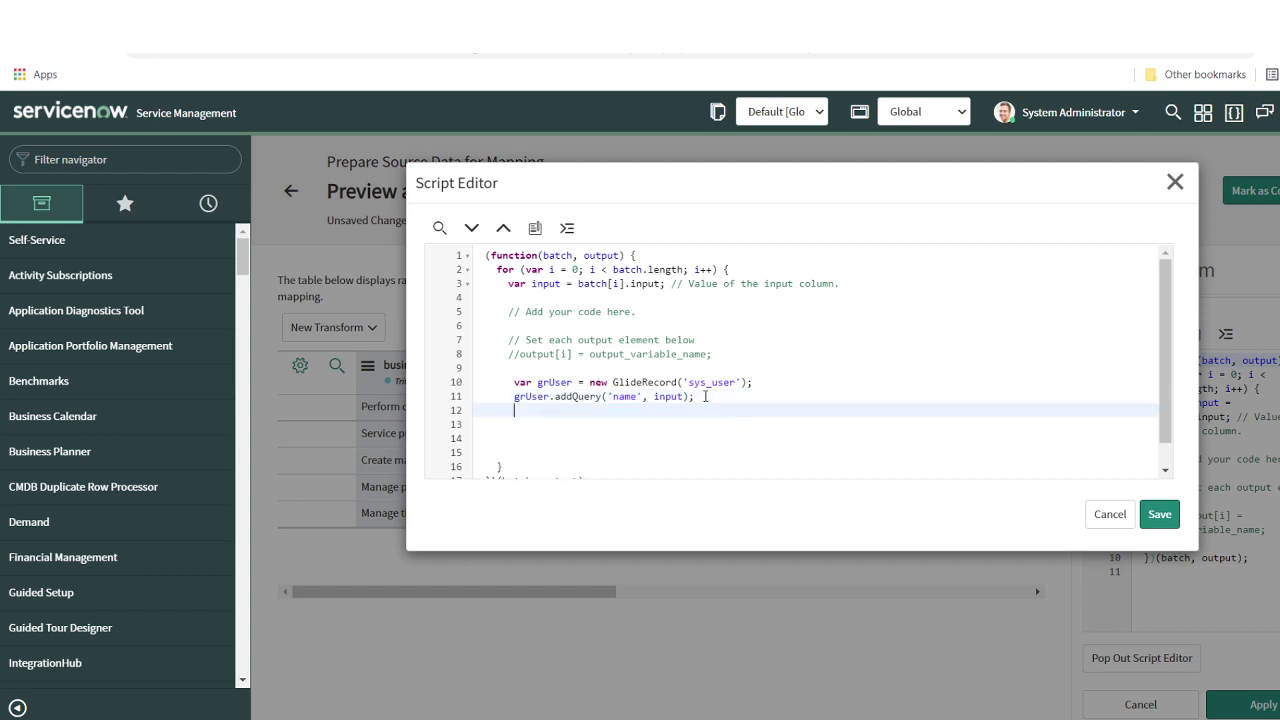
Run the query with grUser.query(); and open an if(grUser.next()) block beneath it
{"action": "type", "text": "grUser.query();"}
{"action": "key", "text": "Return"}
{"action": "type", "text": "if()gr"}
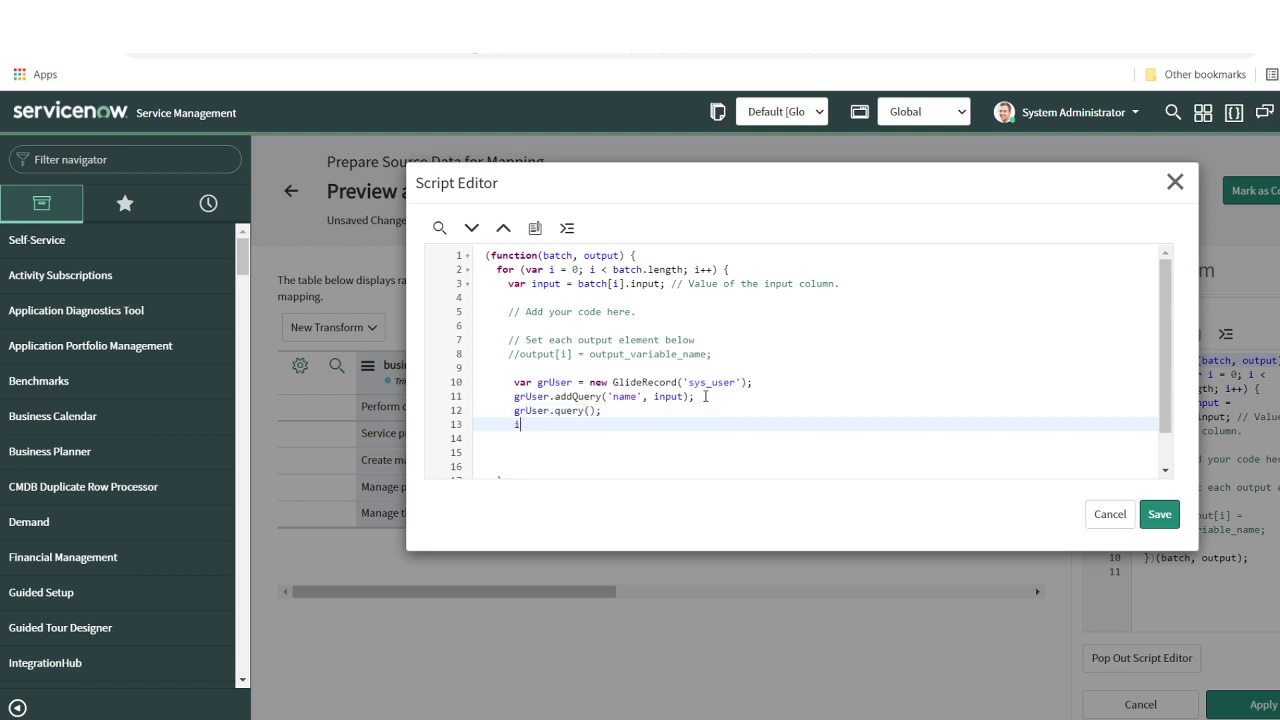
{"action": "key", "text": "BackSpace"}
{"action": "key", "text": "BackSpace"}
{"action": "type", "text": "grUser.next()){"}
{"action": "key", "text": "Return"}
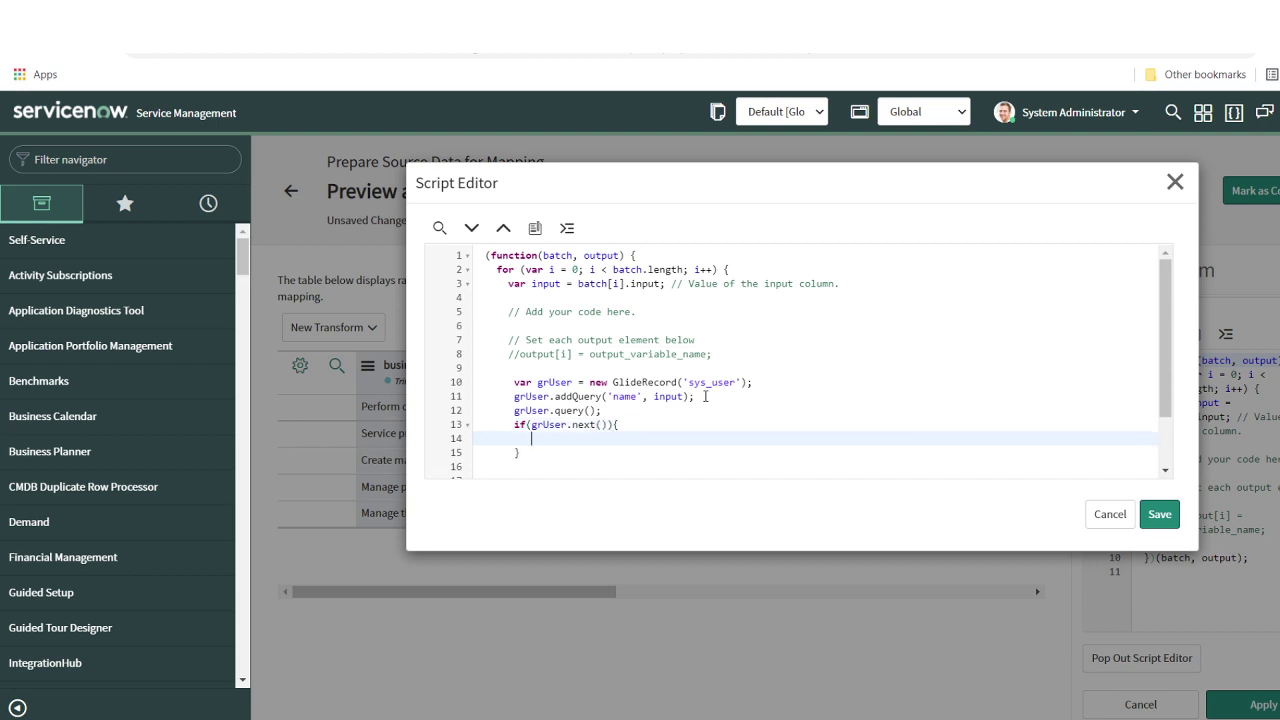
Inside the if block, assign output[i] = grUser.getUniqueValue(); by reusing output[i] from the comment
{"action": "left_click_drag", "start_coordinate": [519, 354], "coordinate": [573, 354]}
{"action": "key", "text": "ctrl+c"}
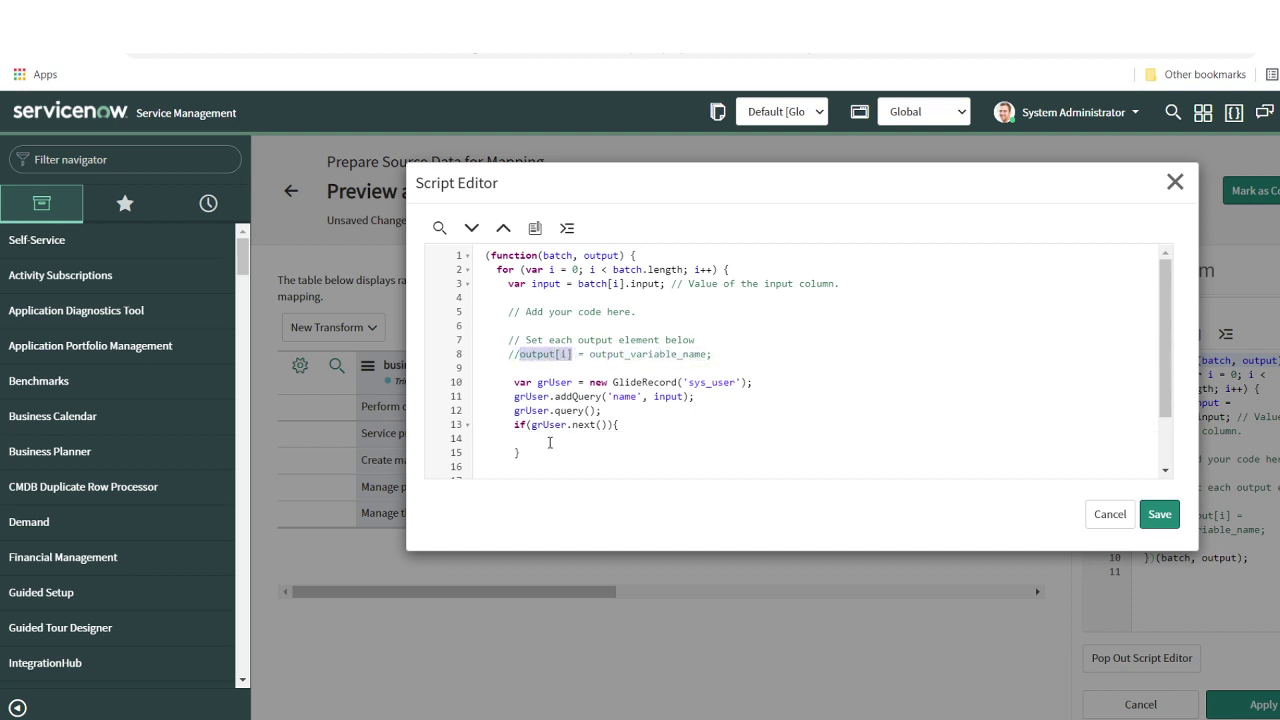
{"action": "left_click", "coordinate": [545, 441]}
{"action": "key", "text": "ctrl+v"}
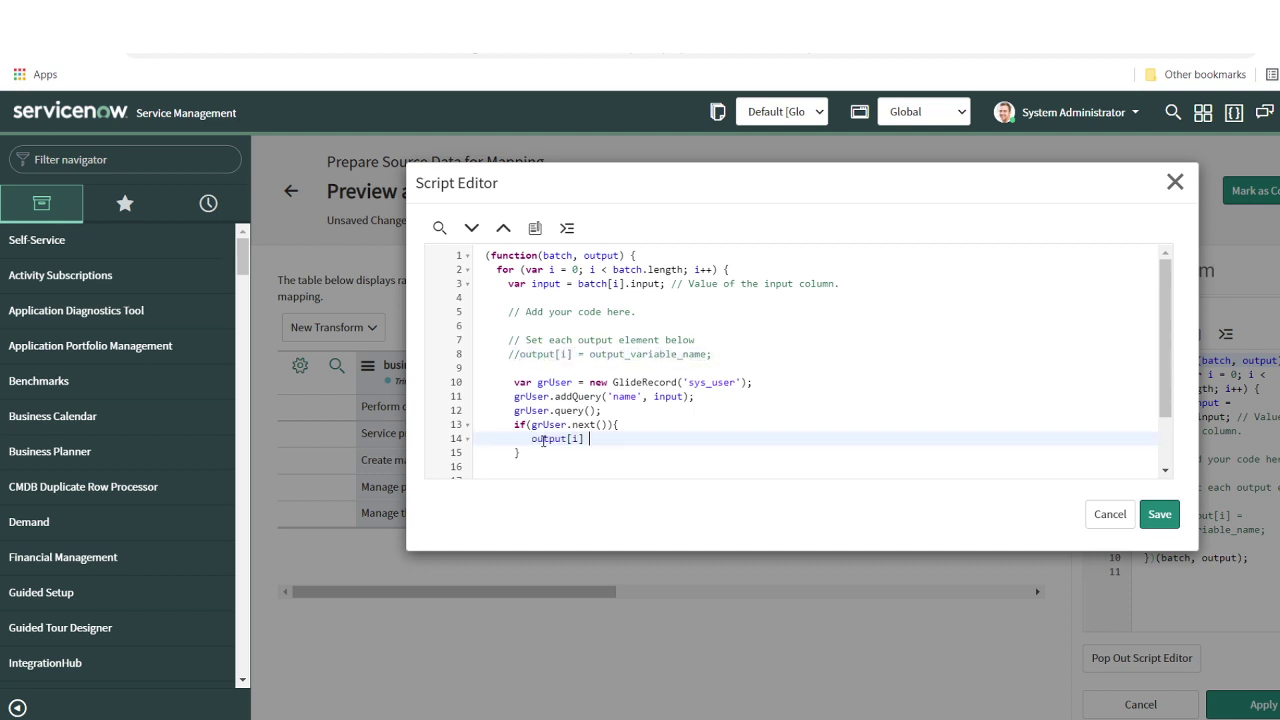
{"action": "type", "text": "= grUser.getIUniqueValue();"}
{"action": "key", "text": "Down"}
{"action": "key", "text": "Down"}
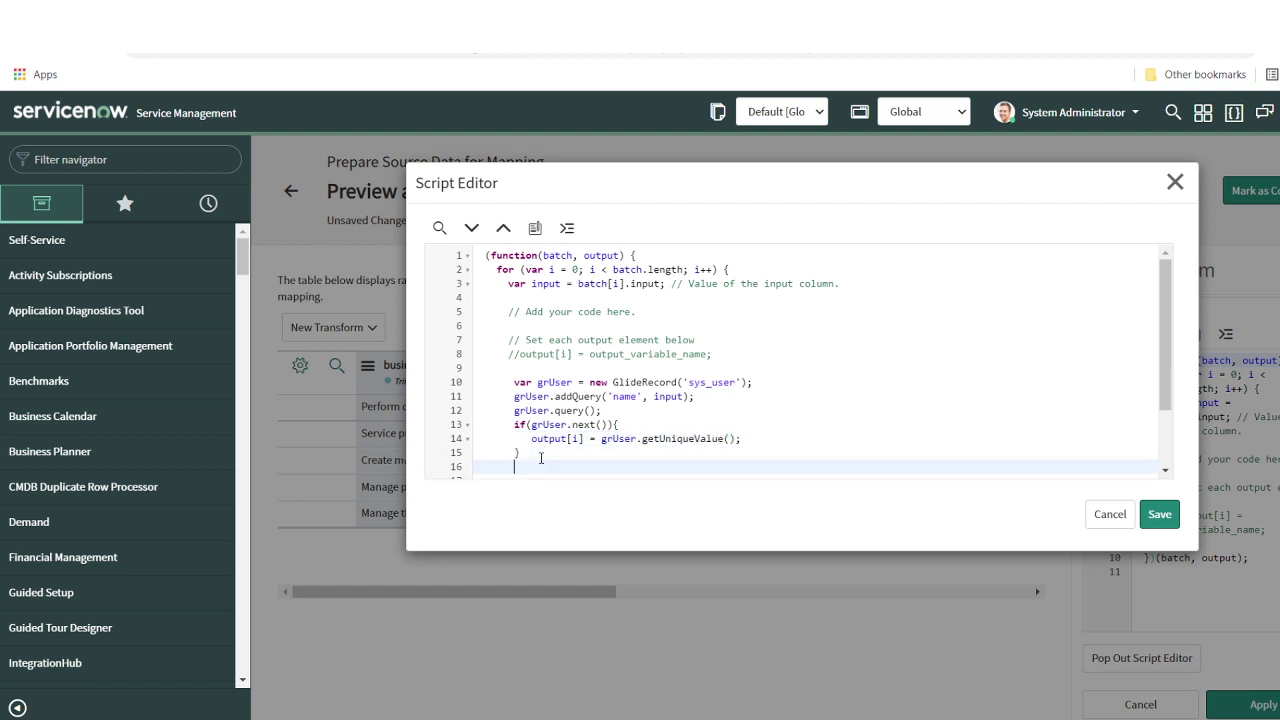
Add an else block after the if block that starts with grUser.initialize();
{"action": "type", "text": "else{"}
{"action": "key", "text": "Return"}
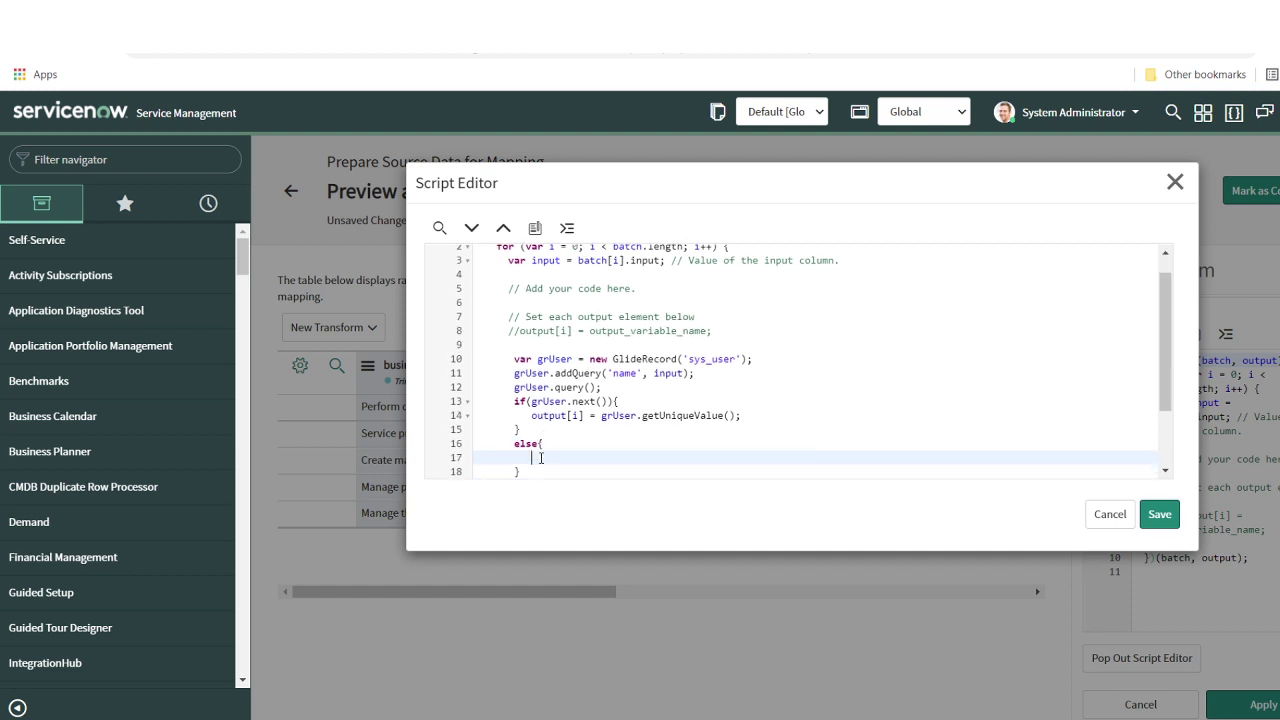
{"action": "scroll", "coordinate": [541, 457], "scroll_direction": "down", "scroll_amount": 2}
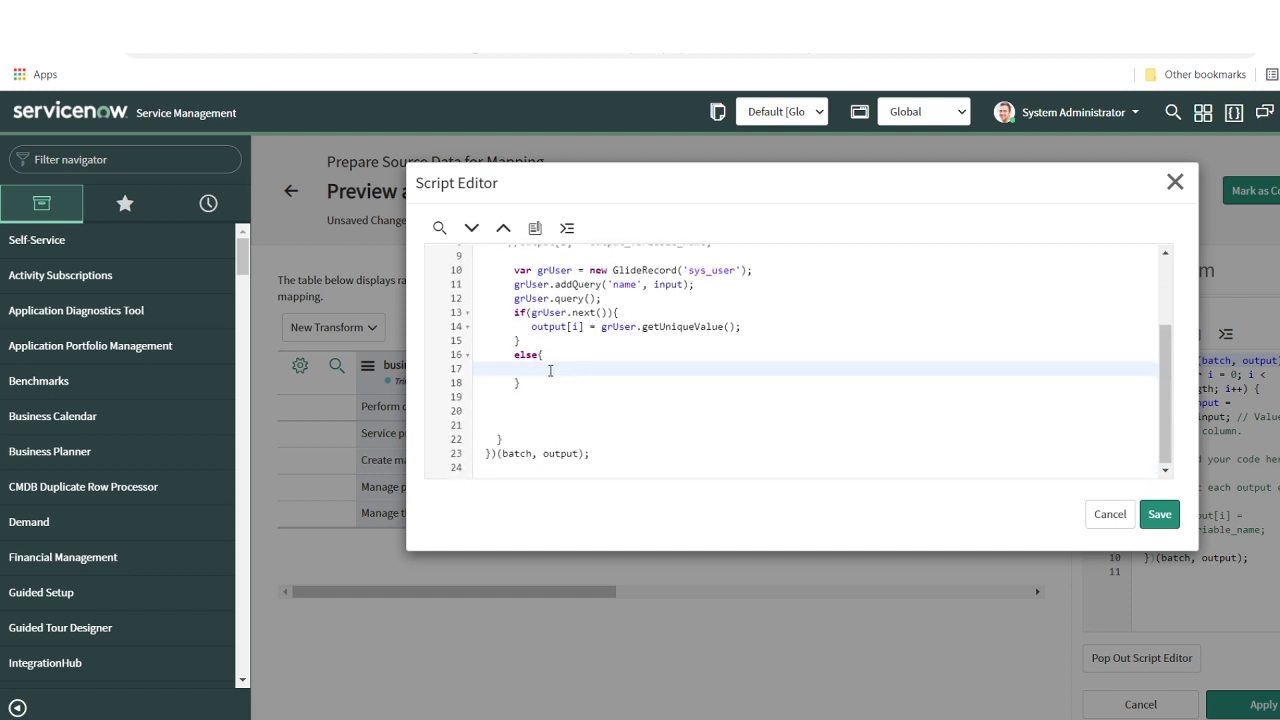
{"action": "scroll", "coordinate": [575, 383], "scroll_direction": "up", "scroll_amount": 1}
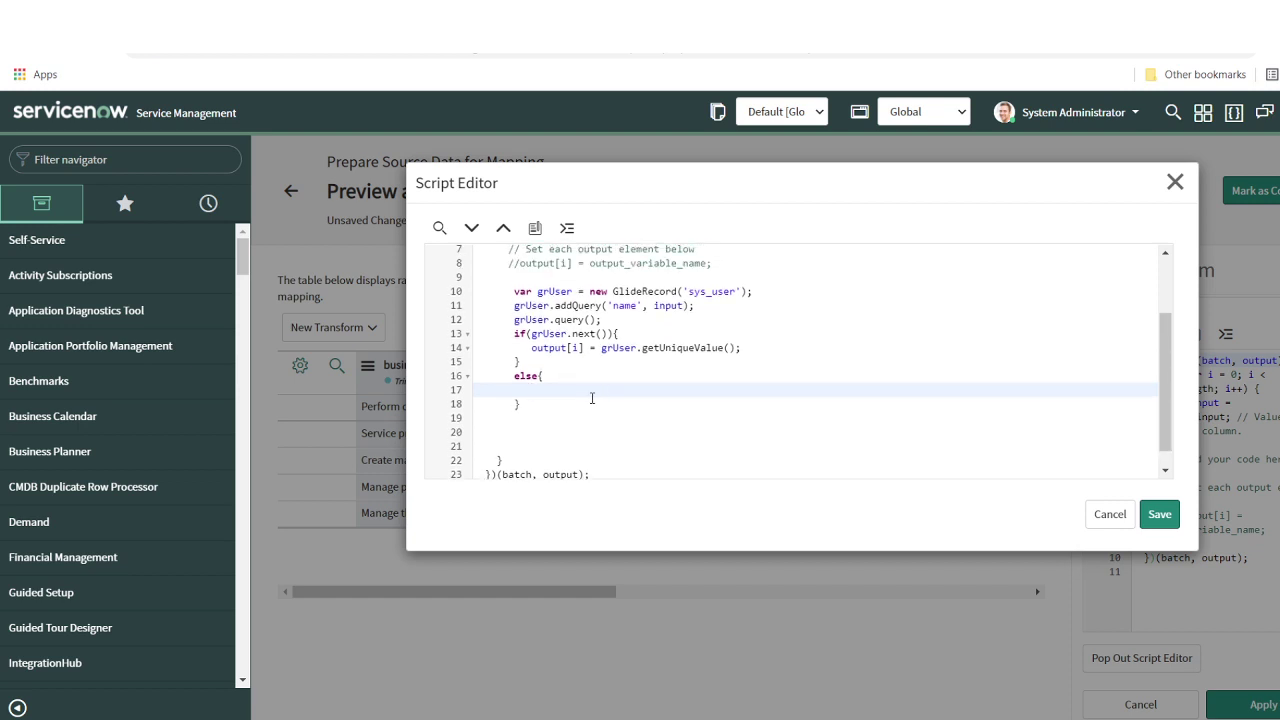
{"action": "type", "text": "grUser.initialize();"}
{"action": "key", "text": "Return"}
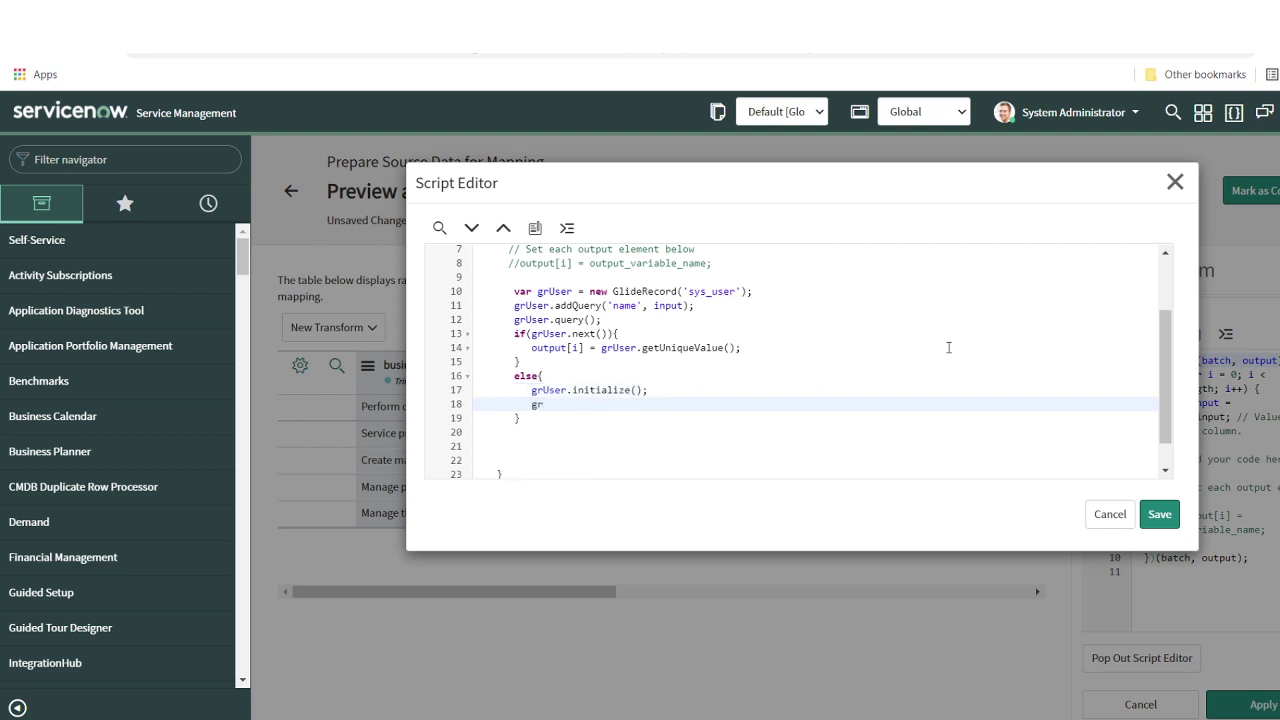
In the else block, add grUser.setValue('name', input); followed by grUser.insert();
{"action": "type", "text": "grUser.setValue"}
{"action": "type", "text": "();"}
{"action": "type", "text": "'"}
{"action": "type", "text": "name"}
{"action": "type", "text": ", input);"}
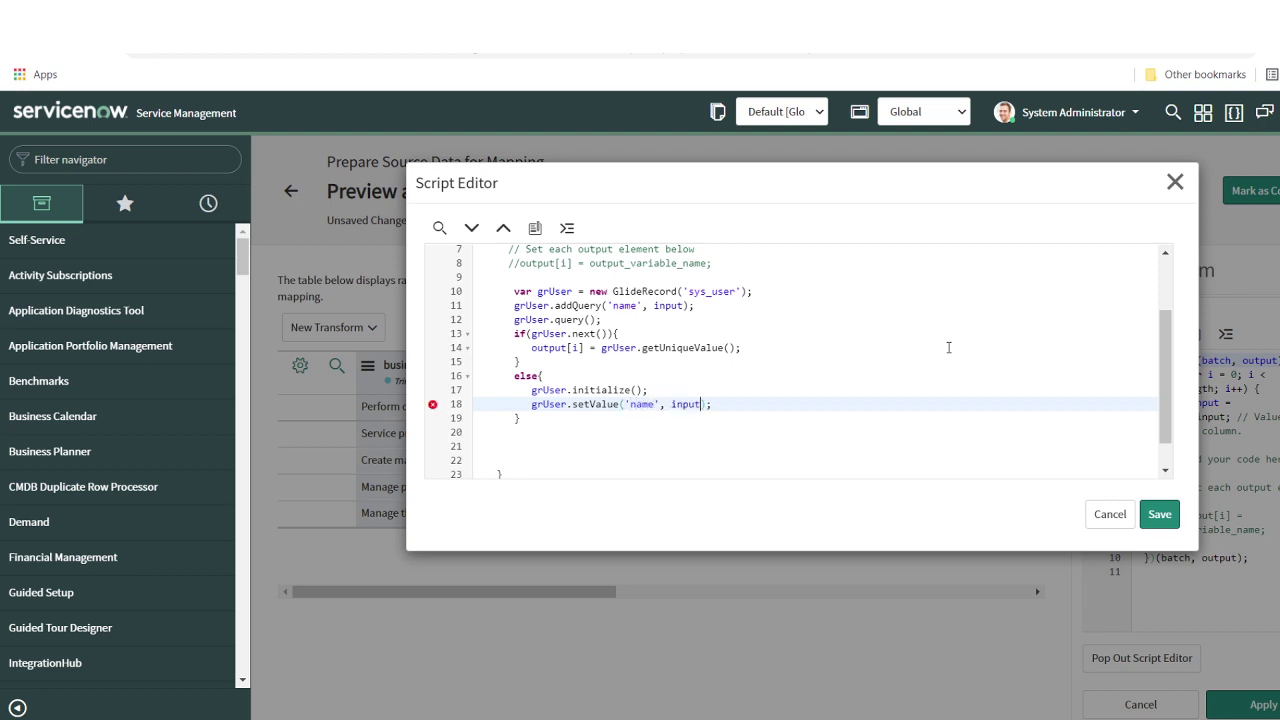
{"action": "key", "text": "End"}
{"action": "key", "text": "Return"}
{"action": "type", "text": "grU"}
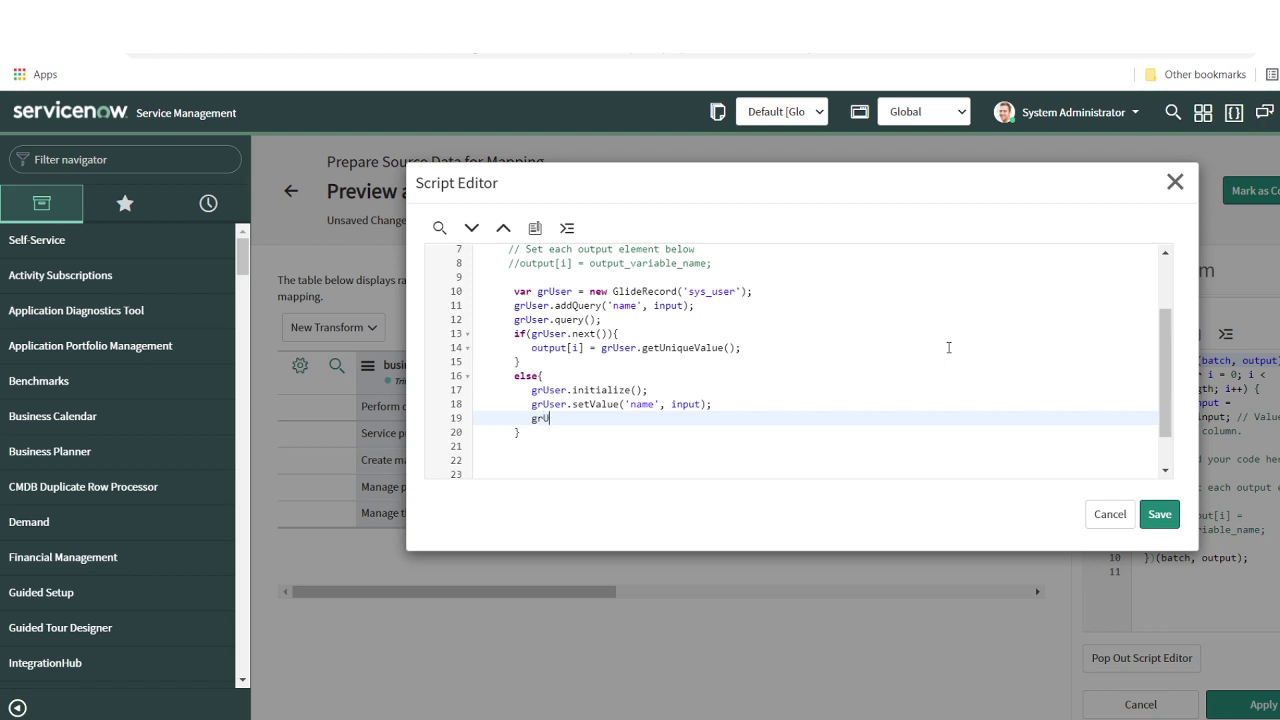
{"action": "type", "text": "ser.insert();"}
{"action": "key", "text": "Return"}
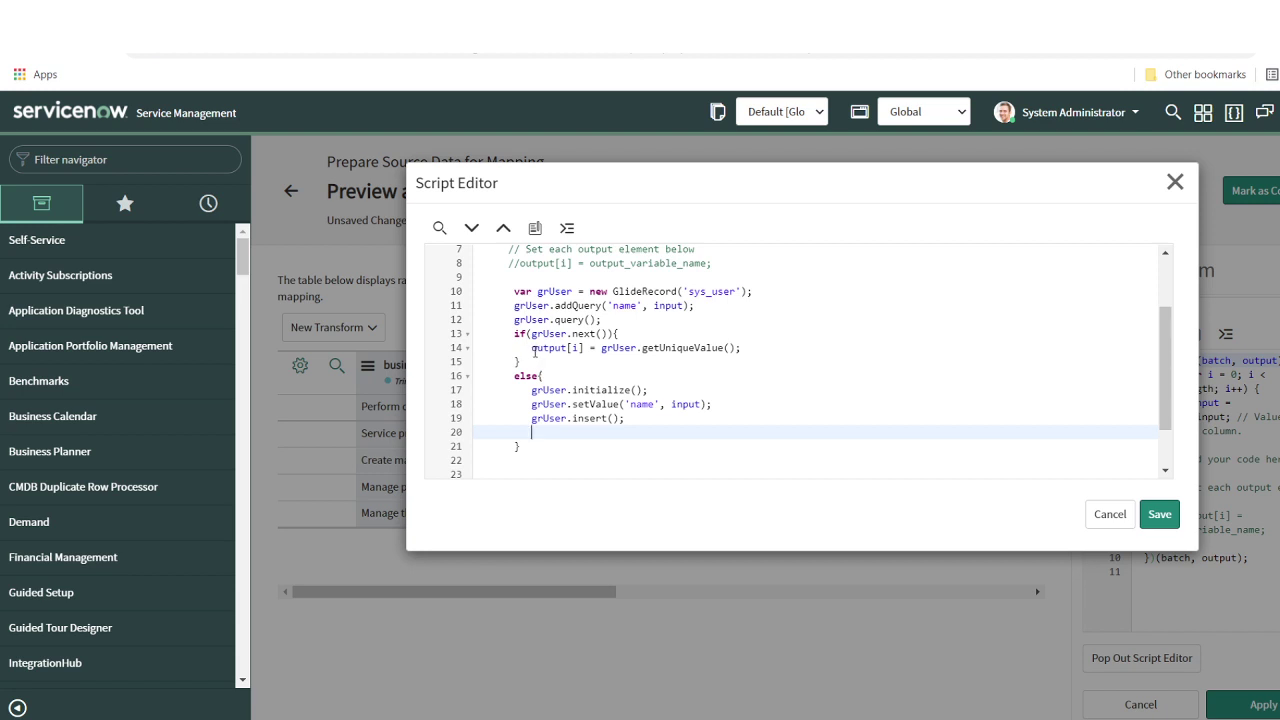
Copy the output[i] = grUser.getUniqueValue(); line from the if block to the end of the else block
{"action": "mouse_move", "coordinate": [535, 352]}
{"action": "left_mouse_down"}
{"action": "mouse_move", "coordinate": [776, 355]}
{"action": "mouse_move", "coordinate": [538, 350]}
{"action": "left_mouse_up"}
{"action": "key", "text": "ctrl+c"}
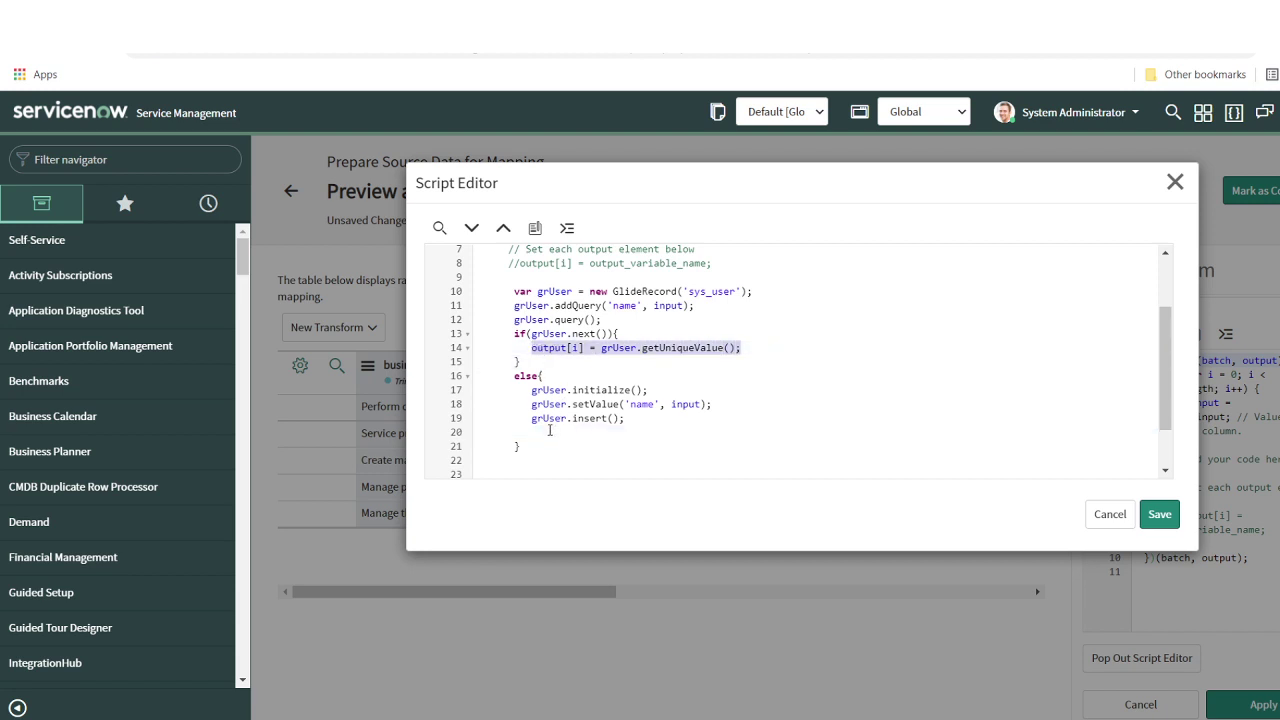
{"action": "left_click", "coordinate": [550, 431]}
{"action": "key", "text": "ctrl+v"}
{"action": "scroll", "coordinate": [674, 441], "scroll_direction": "down", "scroll_amount": 2}
{"action": "scroll", "coordinate": [674, 441], "scroll_direction": "up", "scroll_amount": 2}
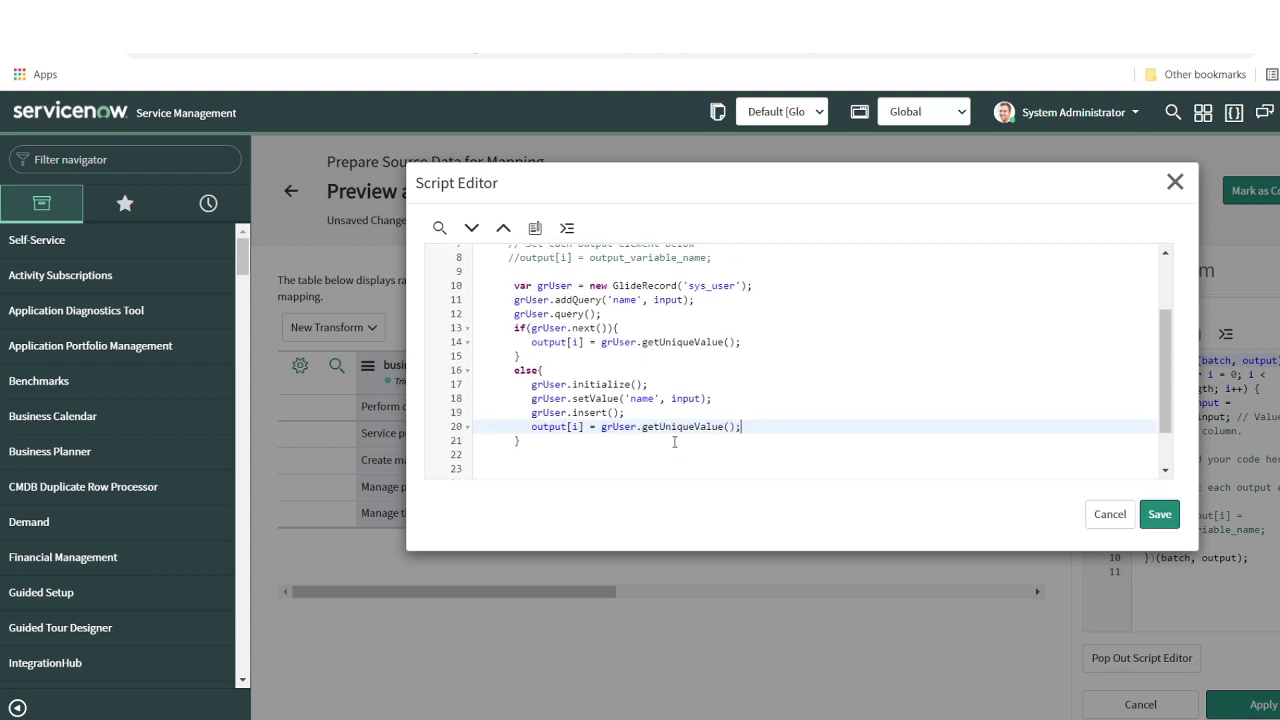
Auto-format the entire script and save it to the Script Operation transform
{"action": "left_click", "coordinate": [677, 342]}
{"action": "key", "text": "ctrl+a"}
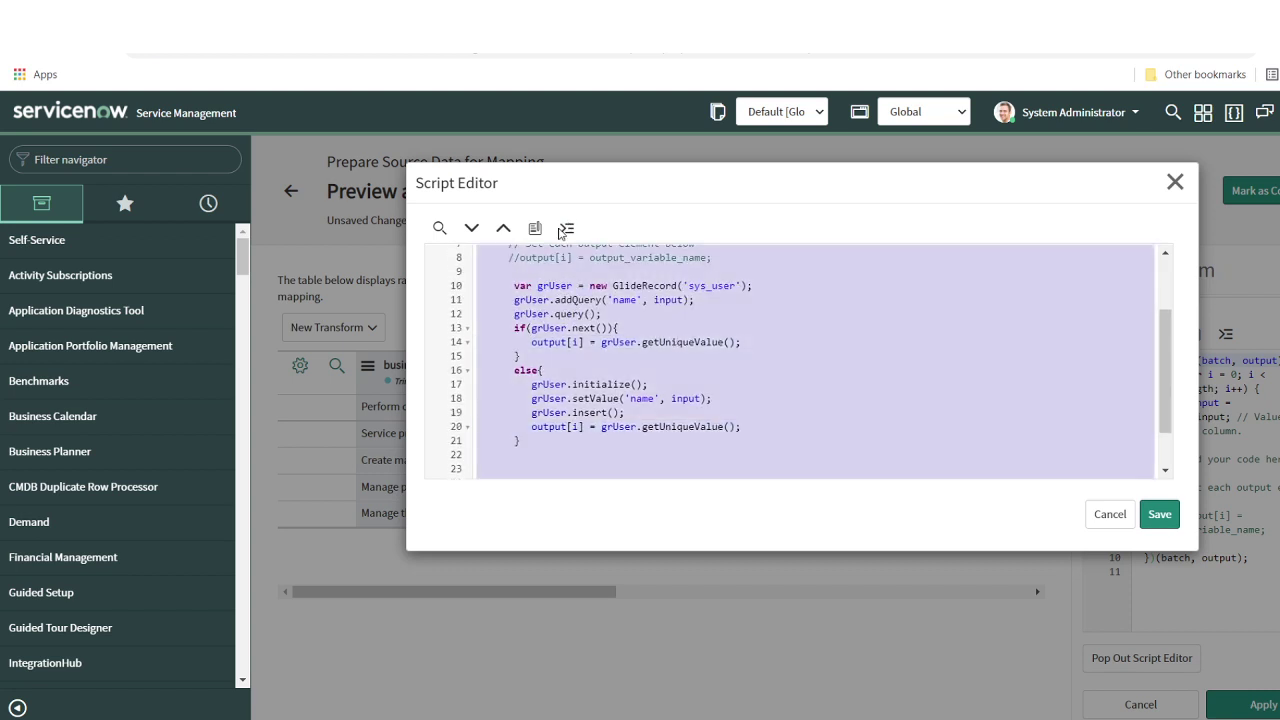
{"action": "left_click", "coordinate": [566, 229]}
{"action": "scroll", "coordinate": [610, 310], "scroll_direction": "up", "scroll_amount": 4}
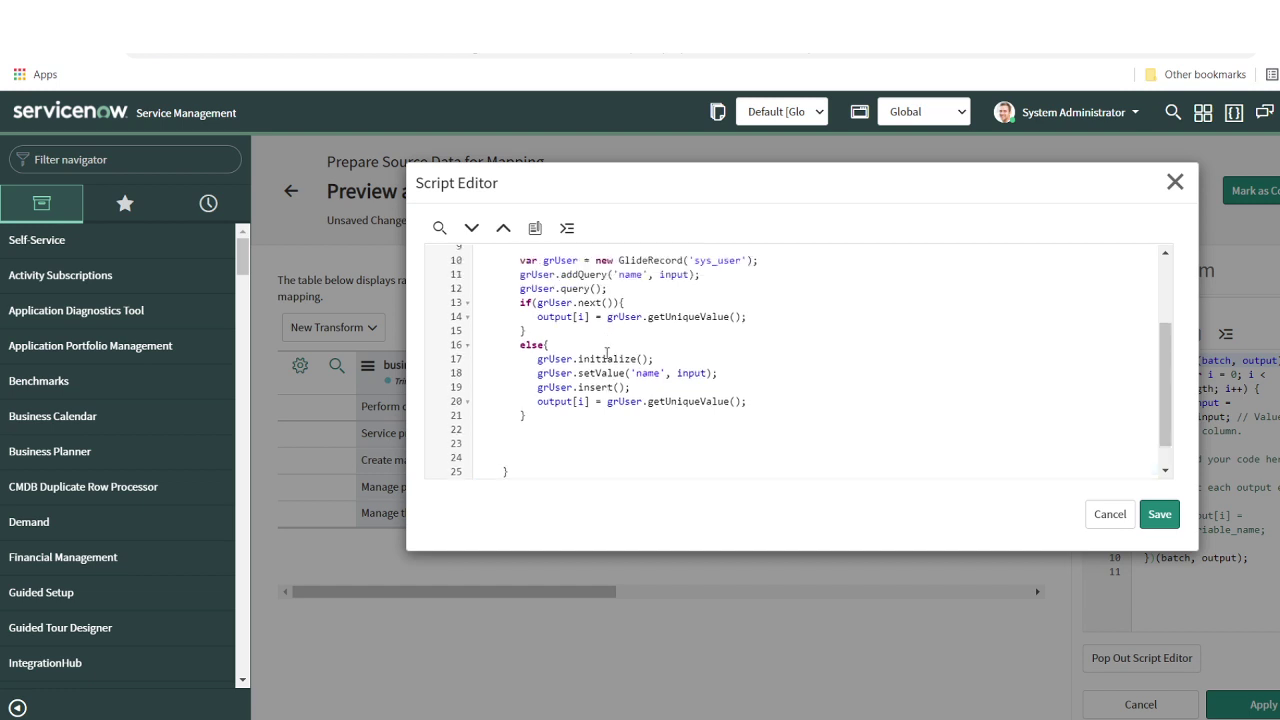
{"action": "left_click", "coordinate": [1160, 515]}
{"action": "scroll", "coordinate": [1168, 516], "scroll_direction": "down", "scroll_amount": 4}
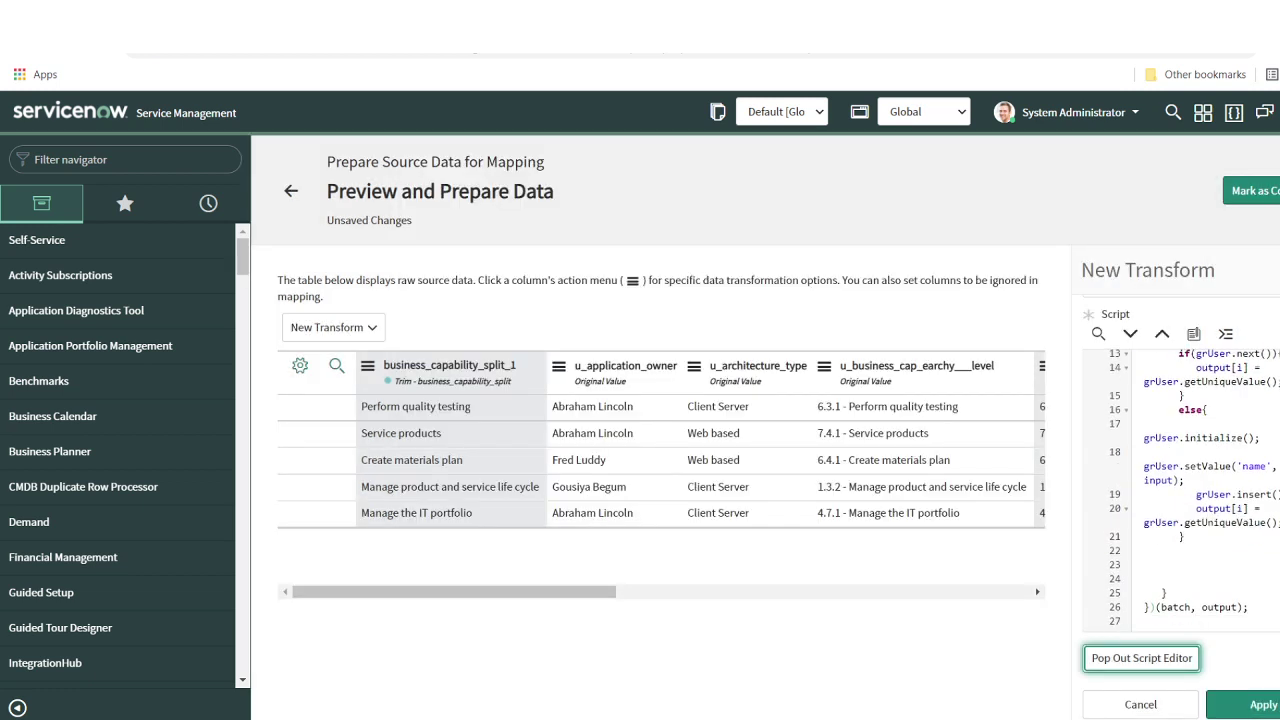
Apply the Script Operation transform to u_application_owner, then copy the generated ID from the first row of u_application_owner_1
{"action": "left_click", "coordinate": [1272, 710]}
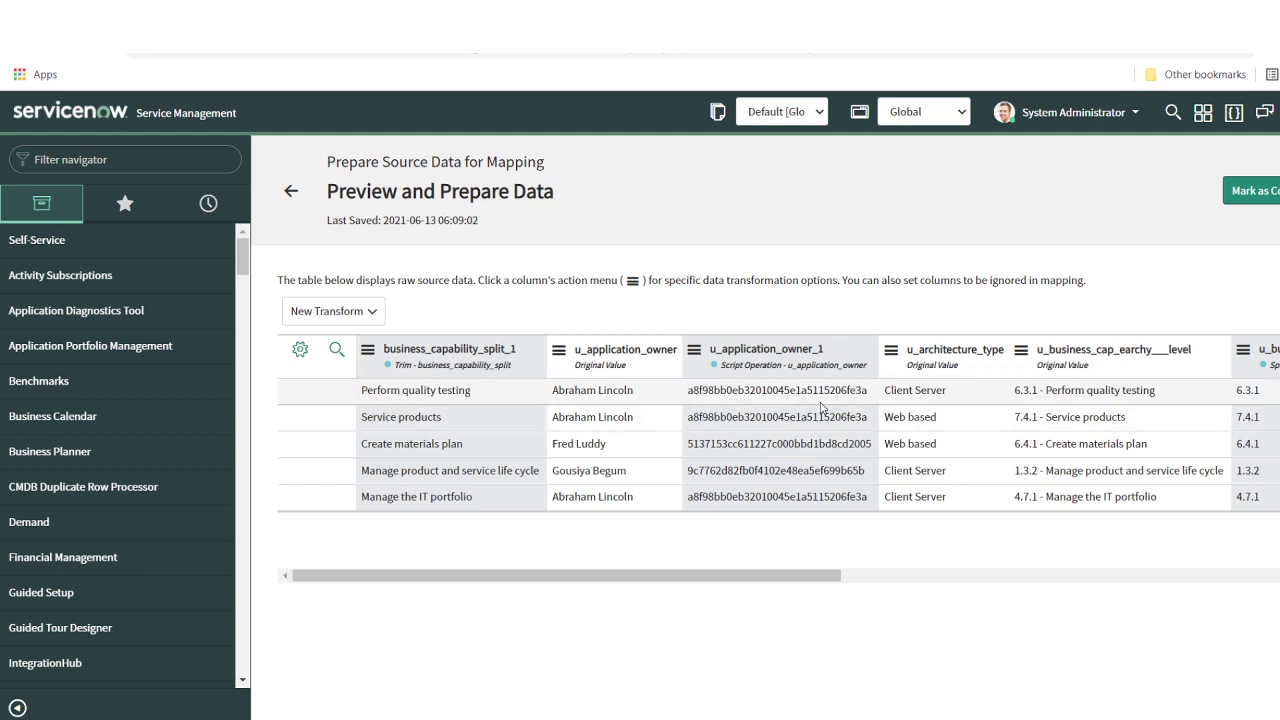
{"action": "left_click", "coordinate": [575, 399]}
{"action": "left_click_drag", "start_coordinate": [575, 399], "coordinate": [874, 391]}
{"action": "left_click", "coordinate": [688, 391]}
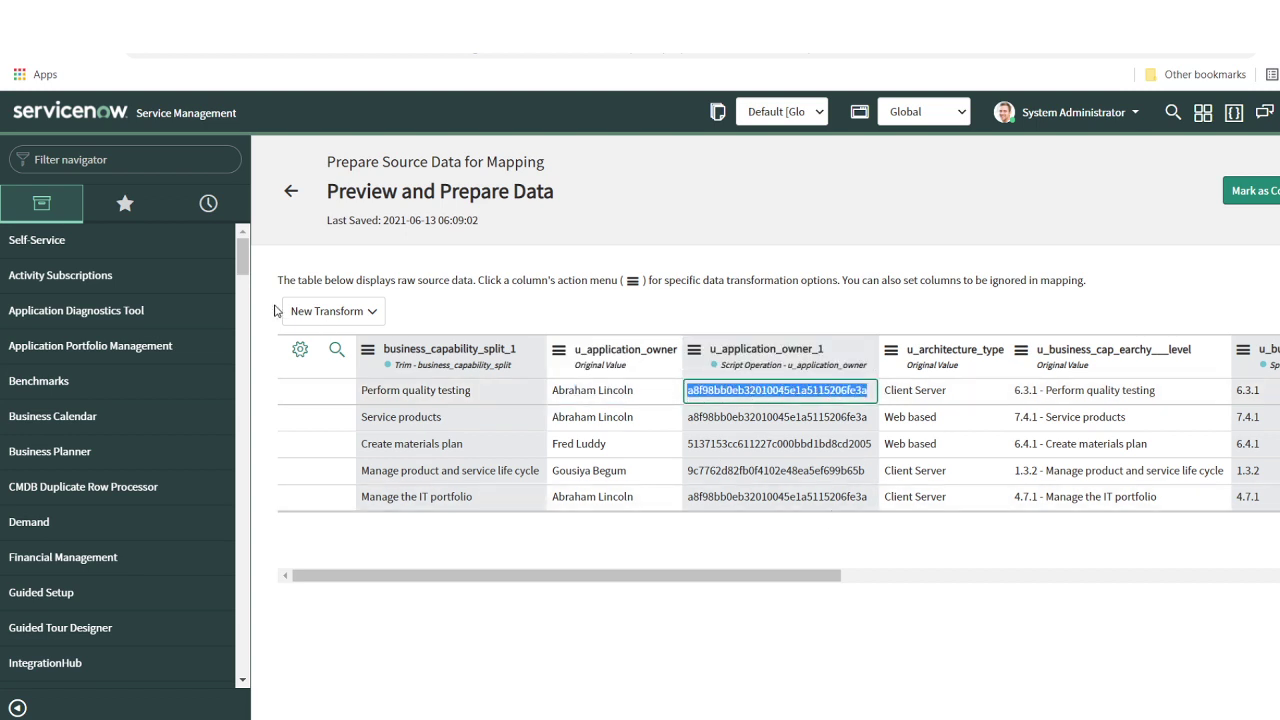
Open the list view of the sys_user table from the navigator with sys_user.LIST
{"action": "left_click", "coordinate": [125, 166]}
{"action": "type", "text": "sys"}
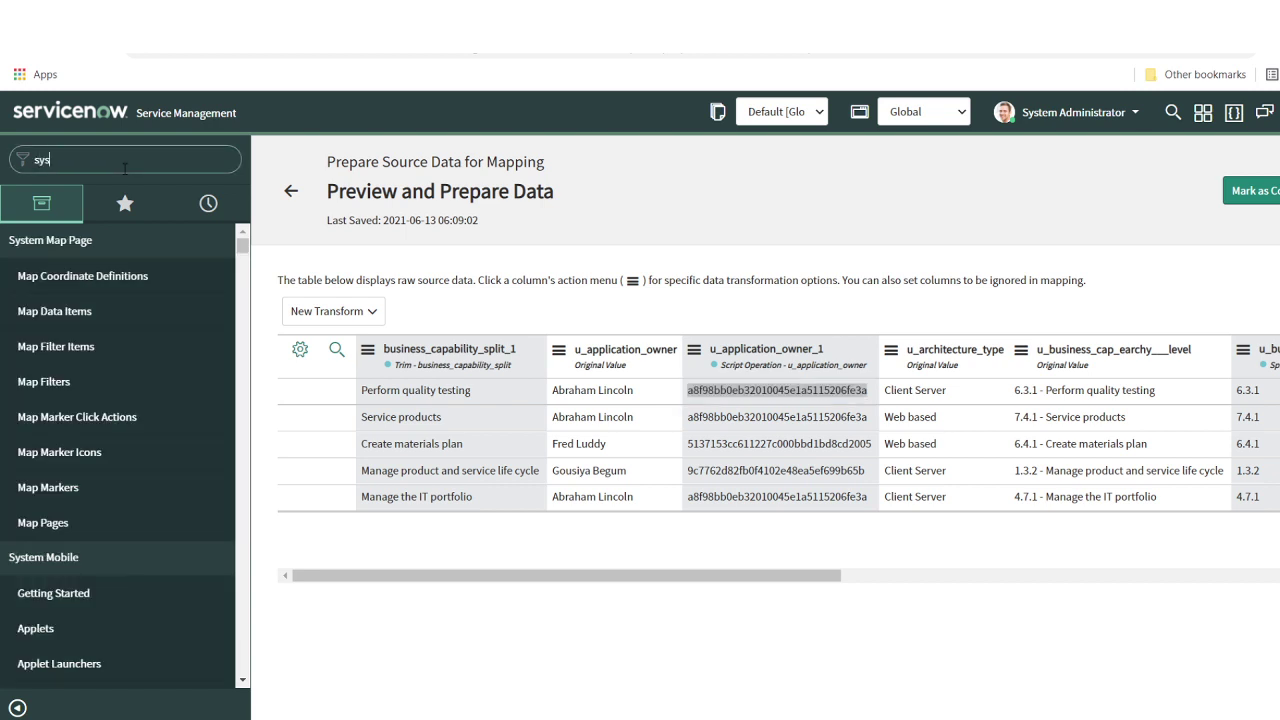
{"action": "type", "text": "_user.list"}
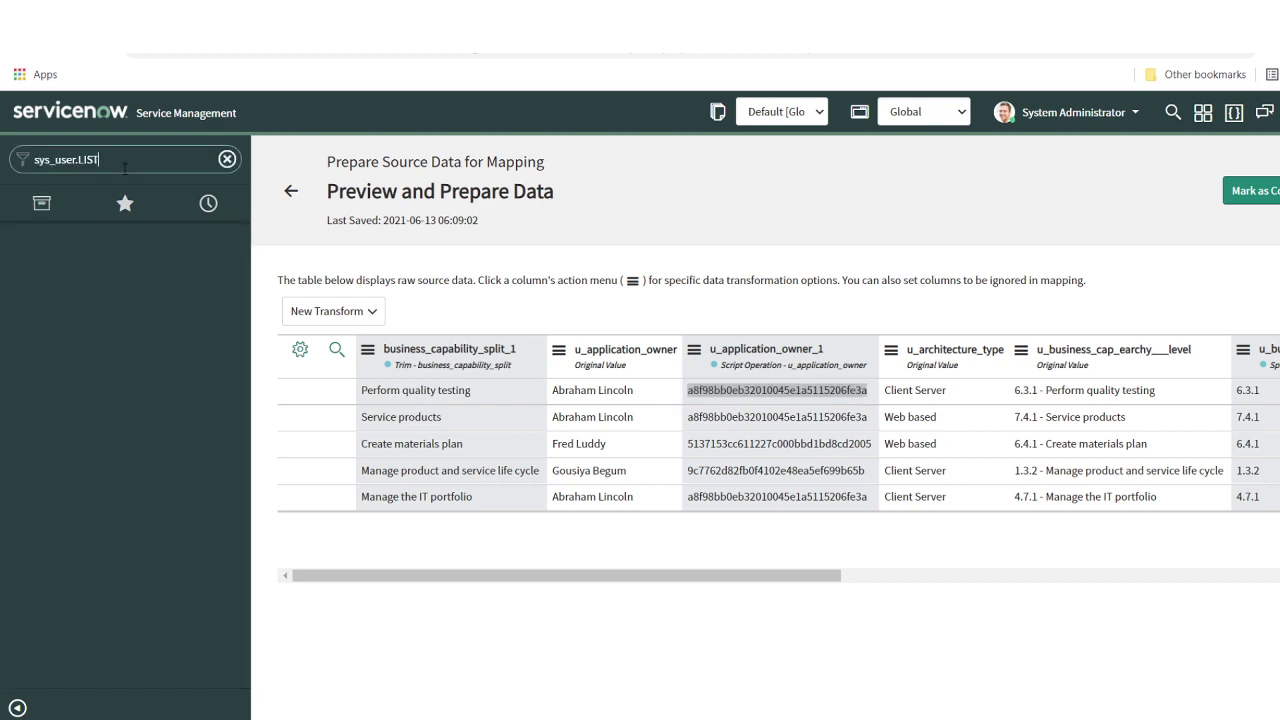
{"action": "key", "text": "Return"}
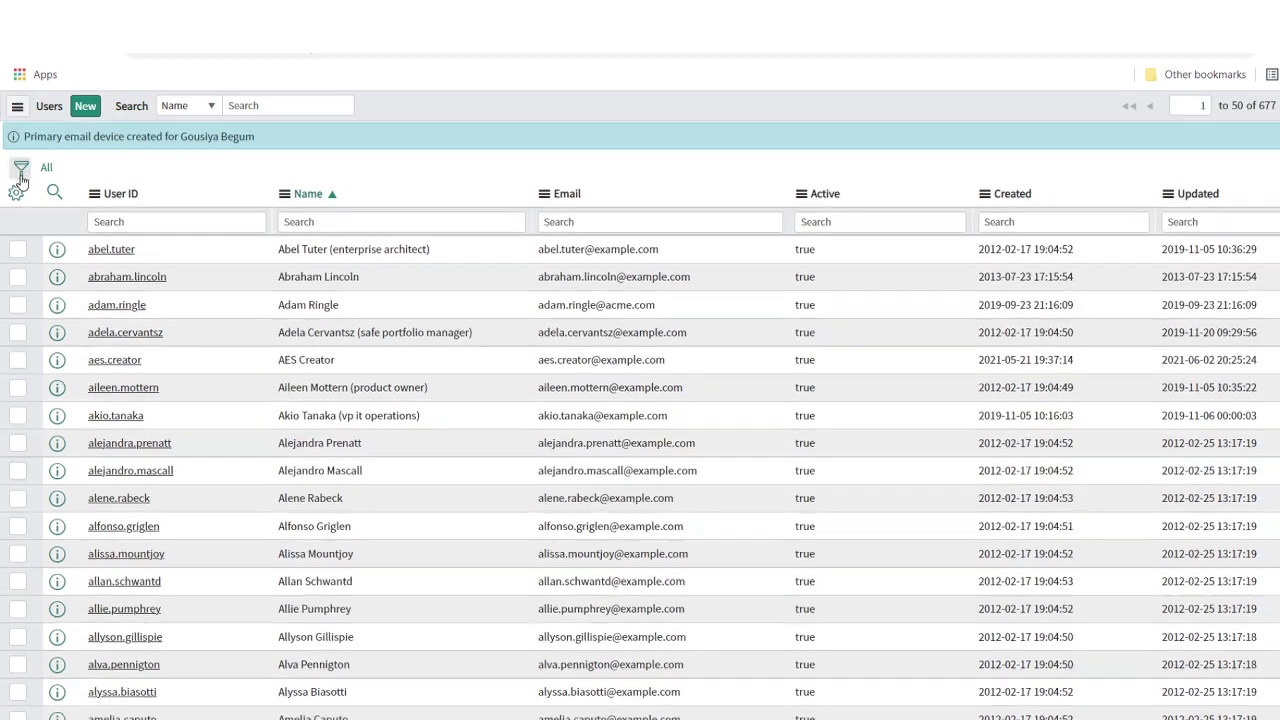
Filter the Users list by Sys ID starts with the copied ID to find the matching user
{"action": "left_click", "coordinate": [21, 172]}
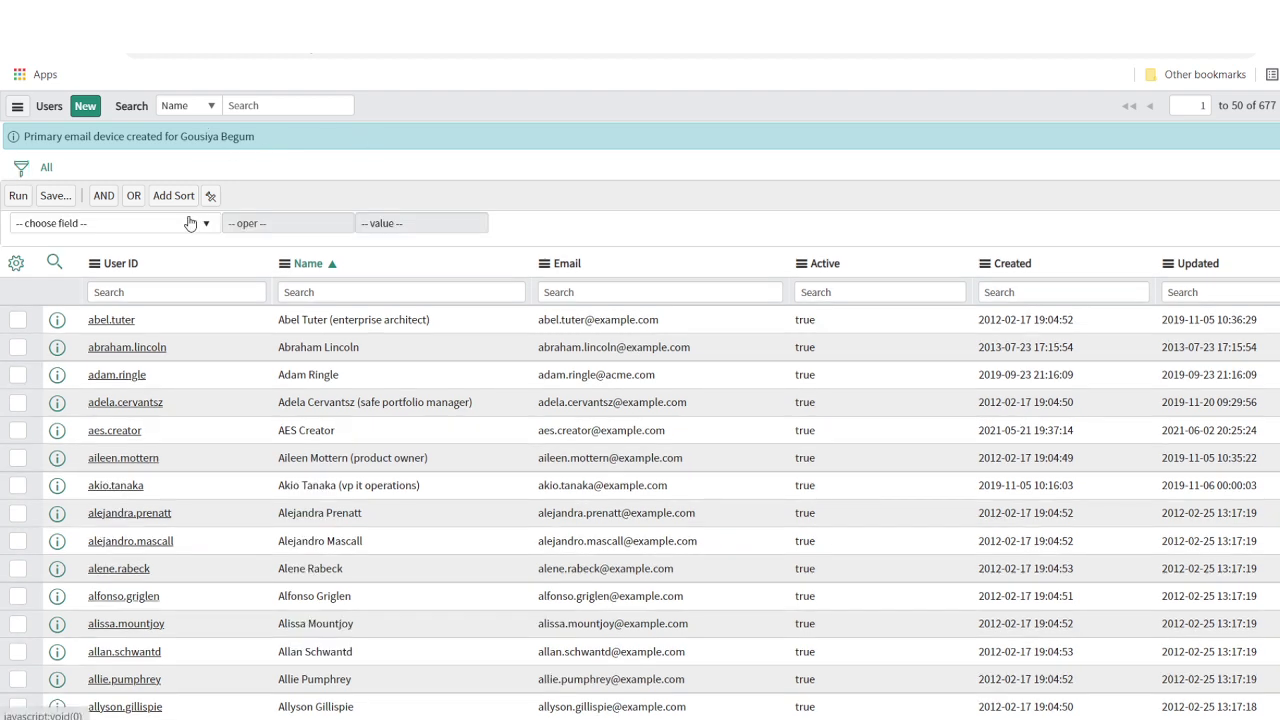
{"action": "left_click", "coordinate": [146, 224]}
{"action": "type", "text": "sys"}
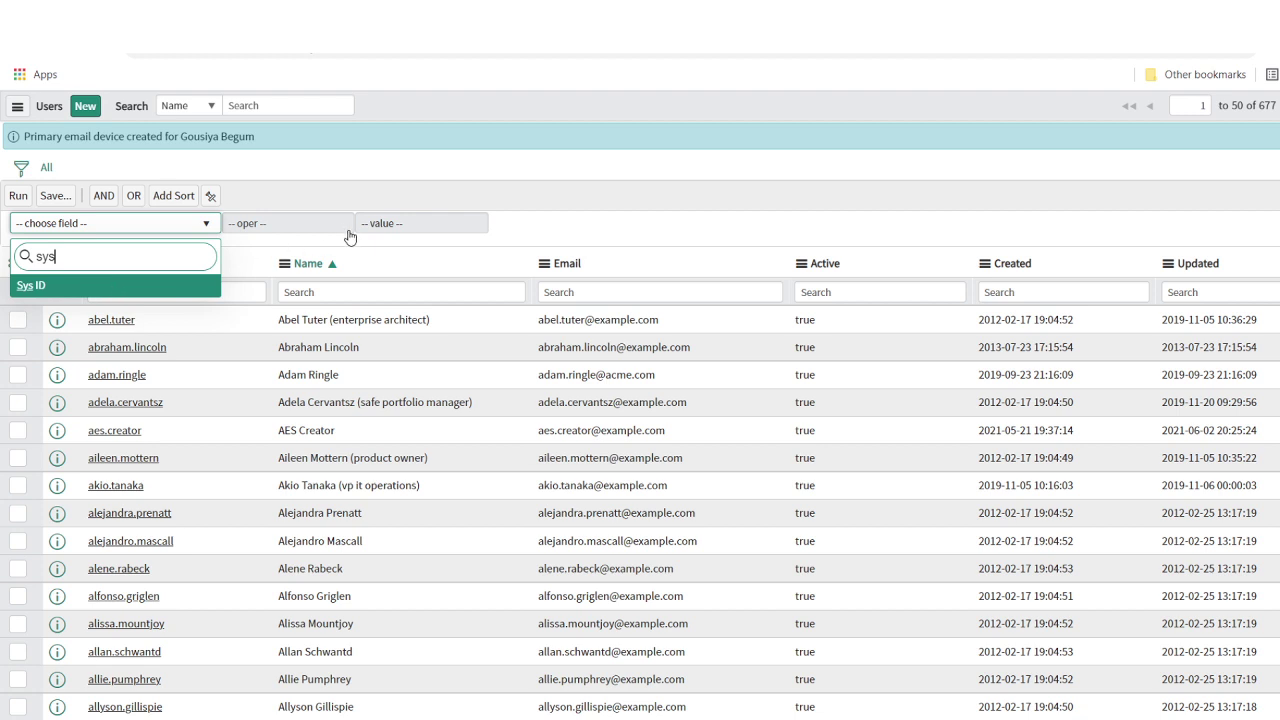
{"action": "left_click", "coordinate": [150, 287]}
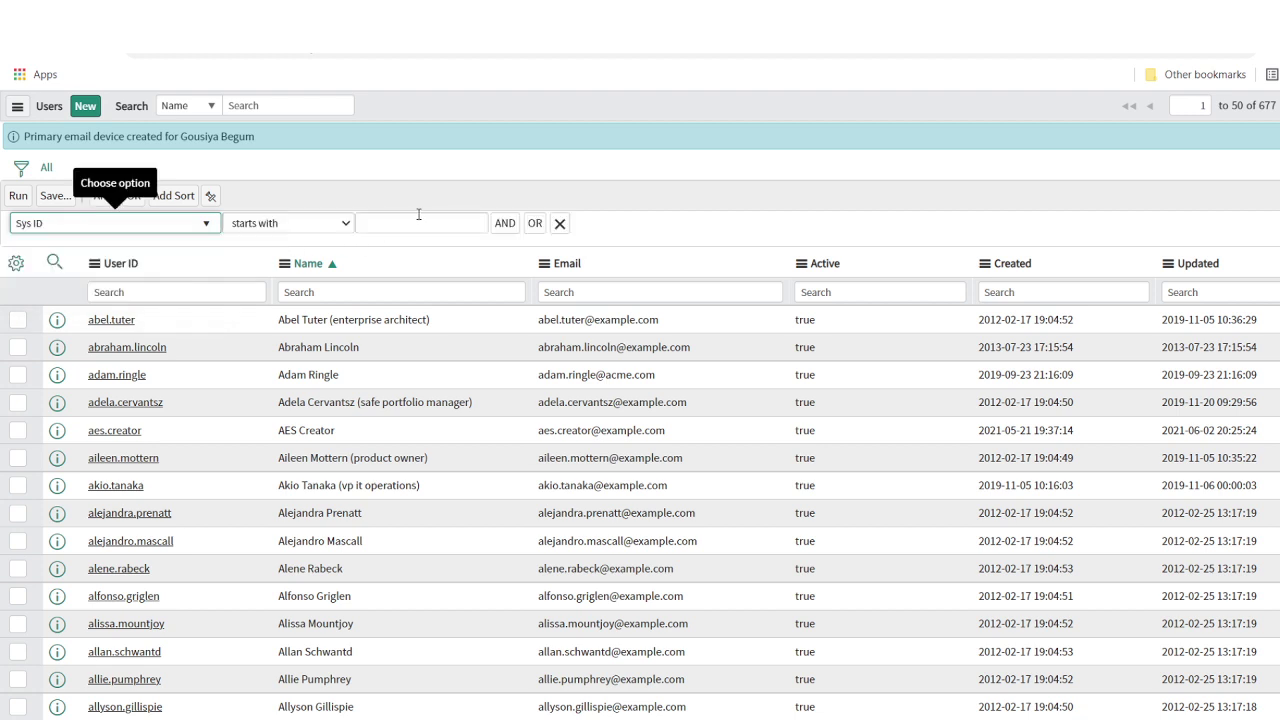
{"action": "left_click", "coordinate": [418, 222]}
{"action": "key", "text": "ctrl+v"}
{"action": "left_click", "coordinate": [17, 197]}
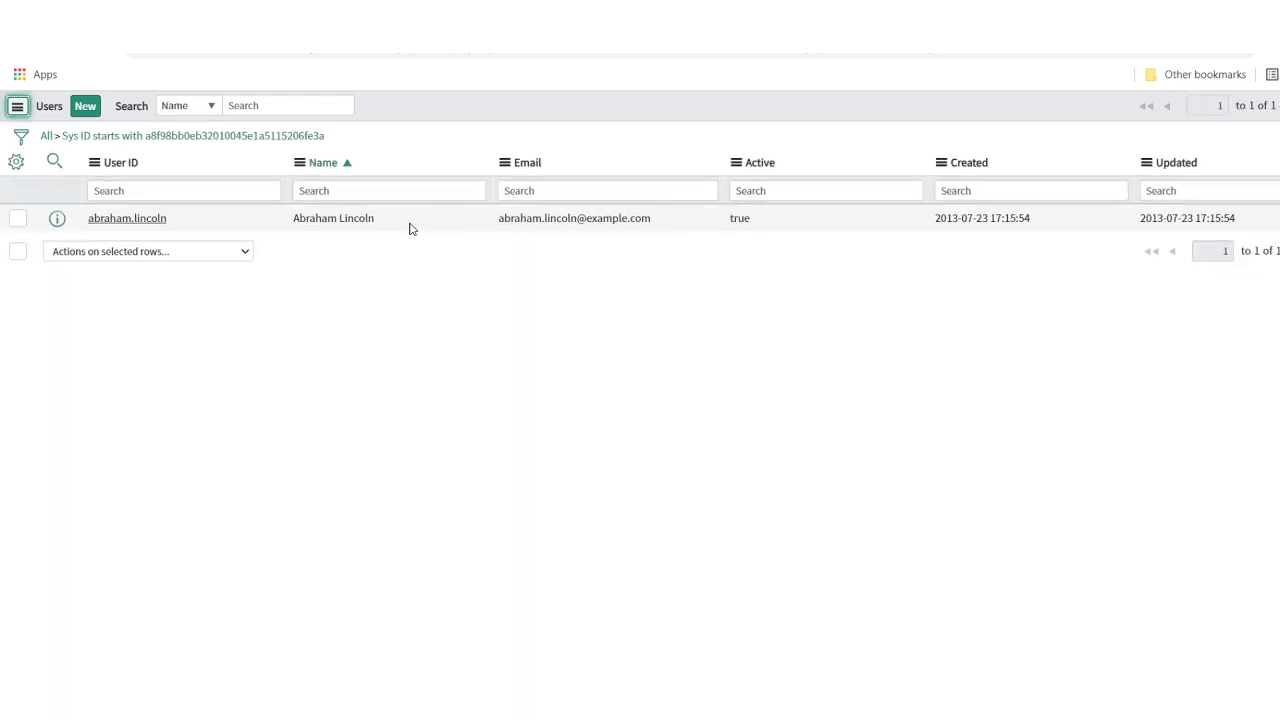
Return to the prepared source data and compare the application owner with its generated ID in the Manage product and service life cycle row
{"action": "key", "text": "ctrl+Tab"}
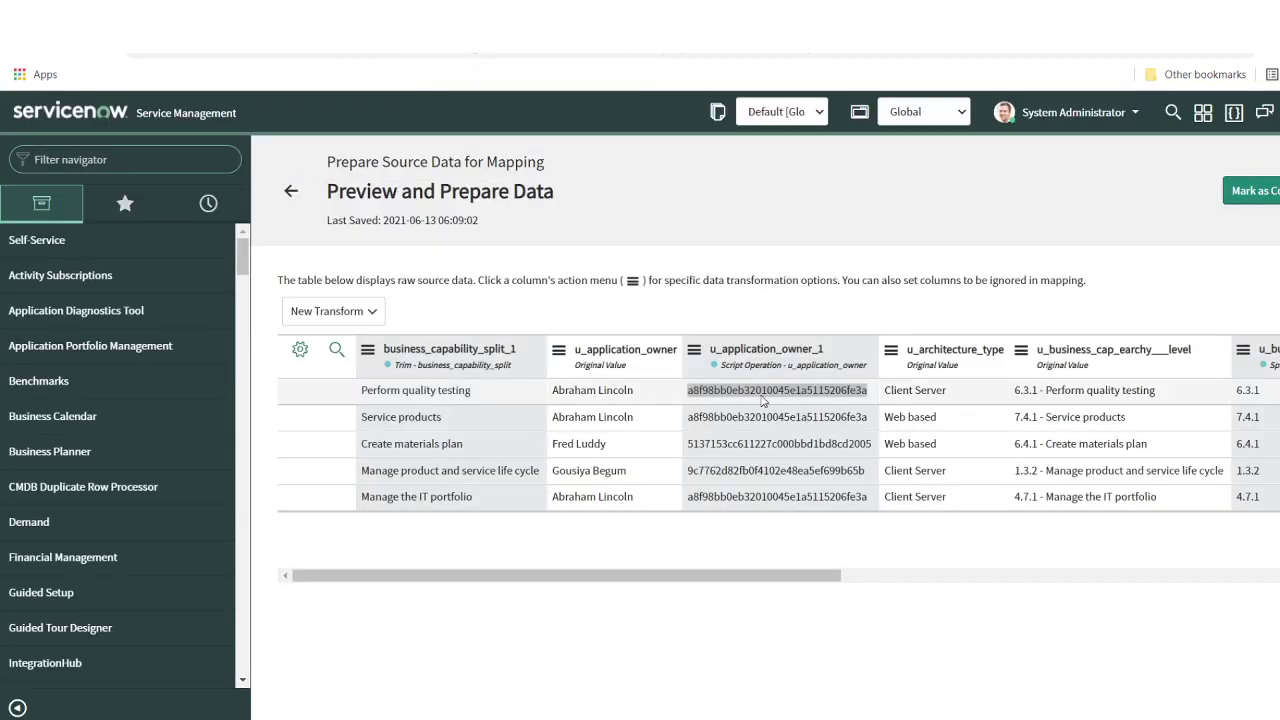
{"action": "left_click", "coordinate": [590, 470]}
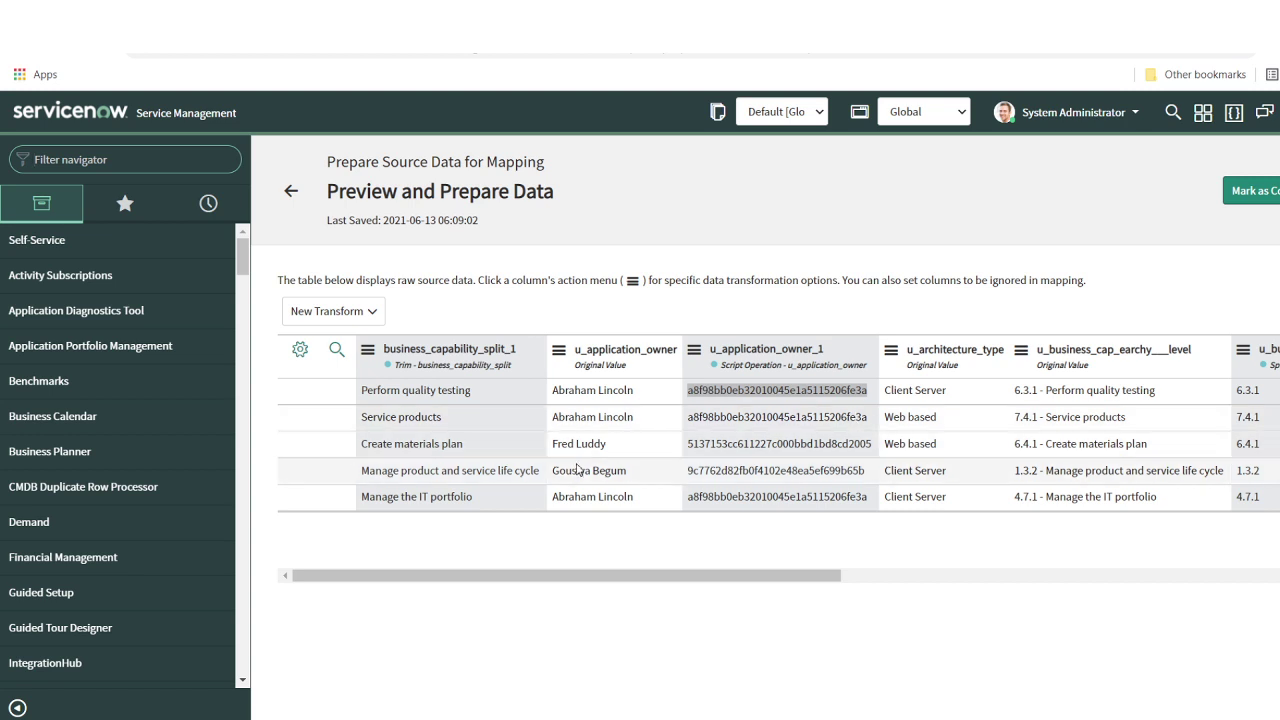
{"action": "left_click_drag", "start_coordinate": [566, 477], "coordinate": [618, 477]}
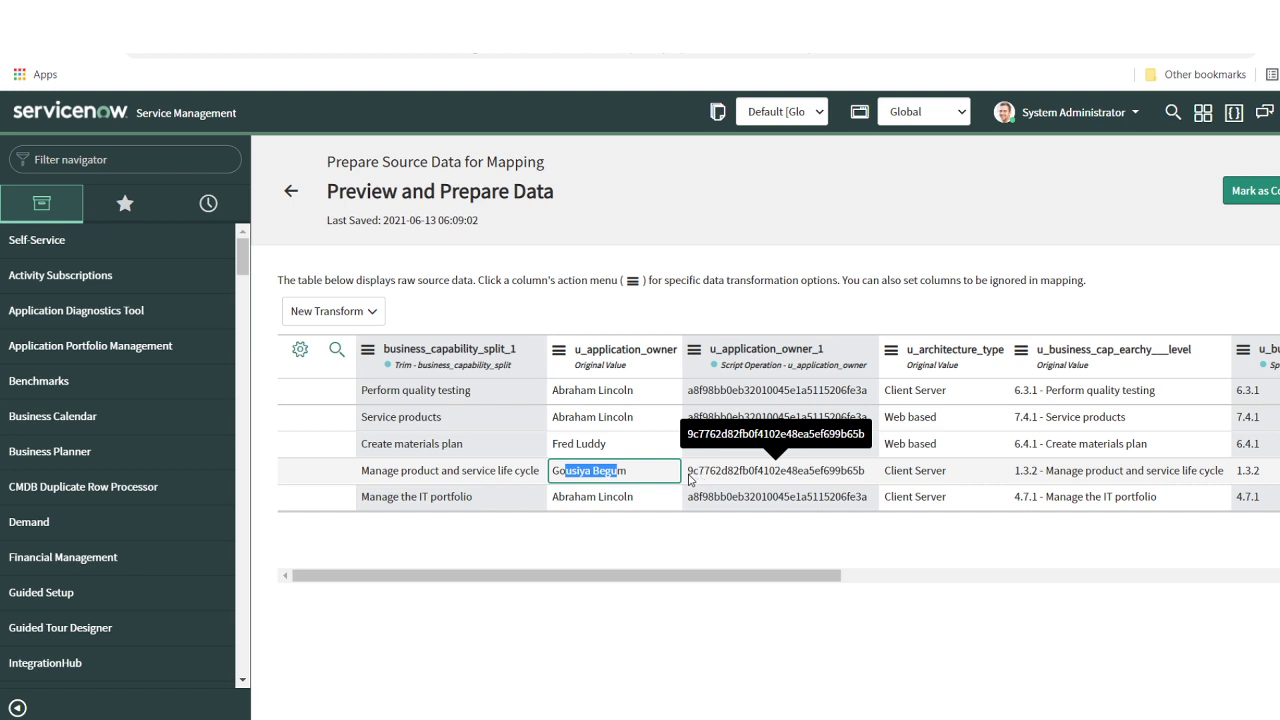
{"action": "left_click_drag", "start_coordinate": [688, 477], "coordinate": [815, 500]}
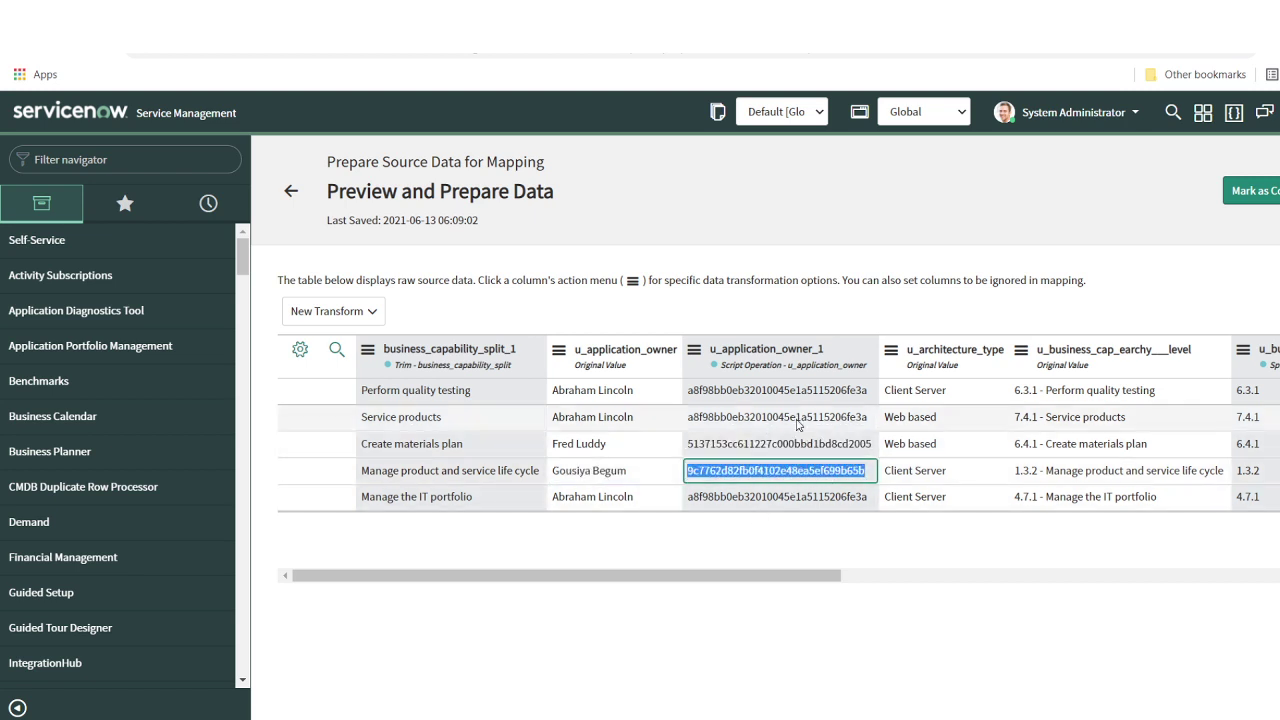
Find All Business Applications by filtering the navigator for "business app" and open the ServiceNow application record
{"action": "scroll", "coordinate": [707, 437], "scroll_direction": "right", "scroll_amount": 2}
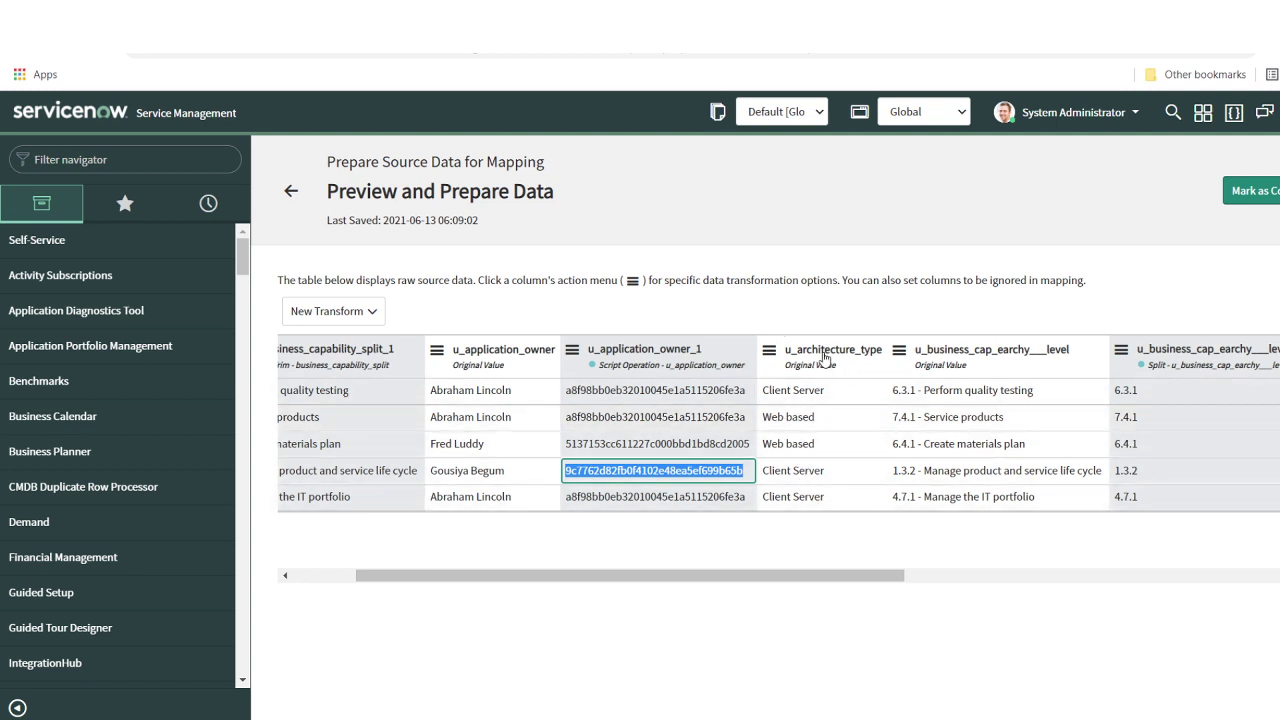
{"action": "left_click", "coordinate": [117, 155]}
{"action": "type", "text": "business"}
{"action": "type", "text": "app"}
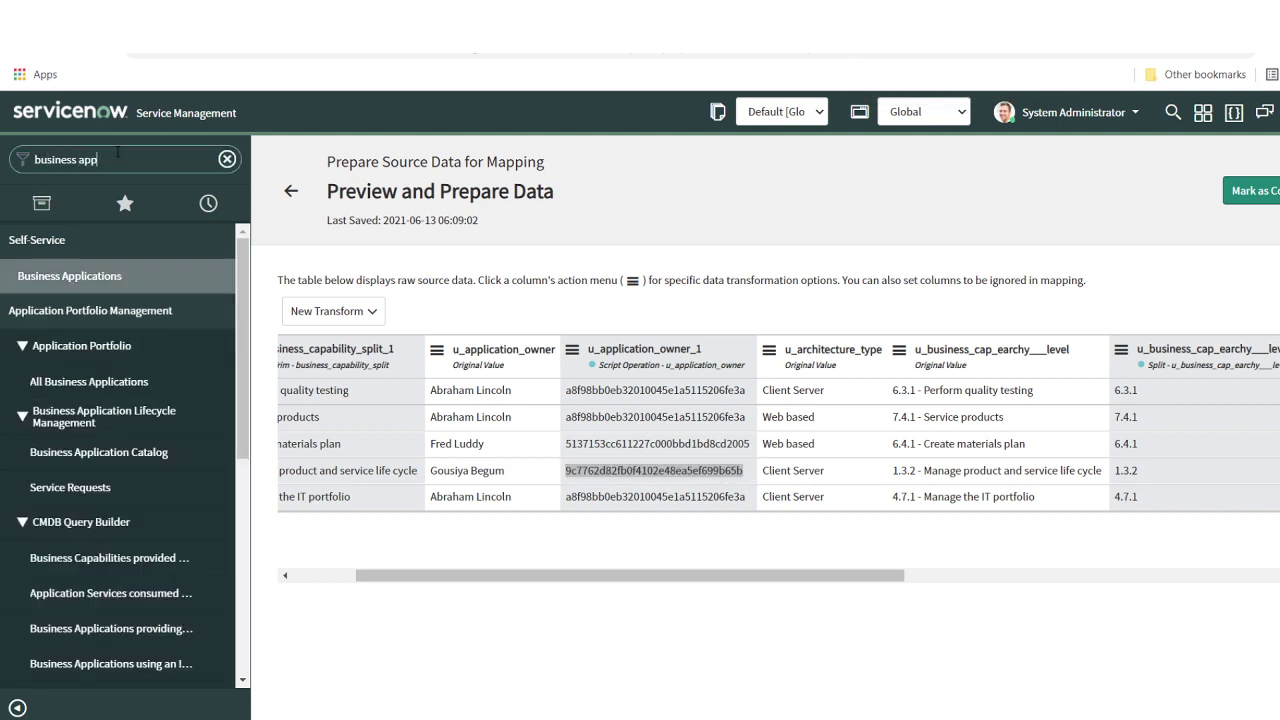
{"action": "left_click", "coordinate": [88, 382]}
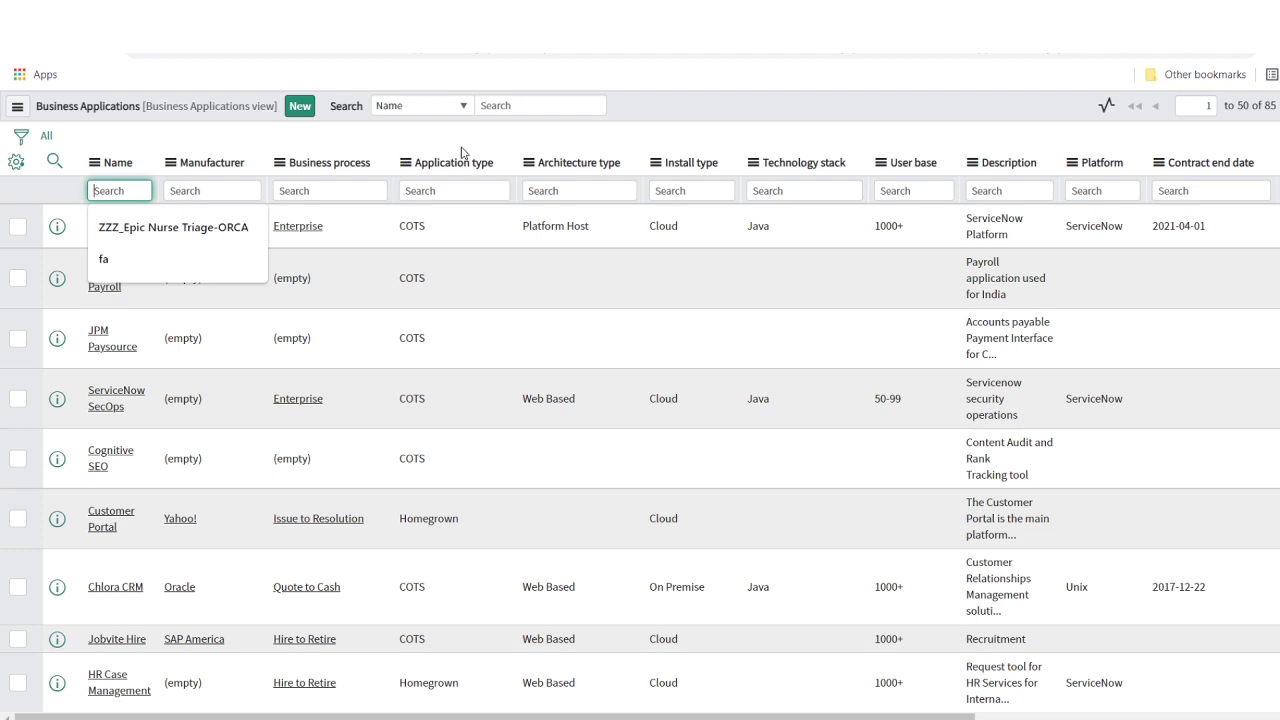
{"action": "left_click", "coordinate": [141, 231]}
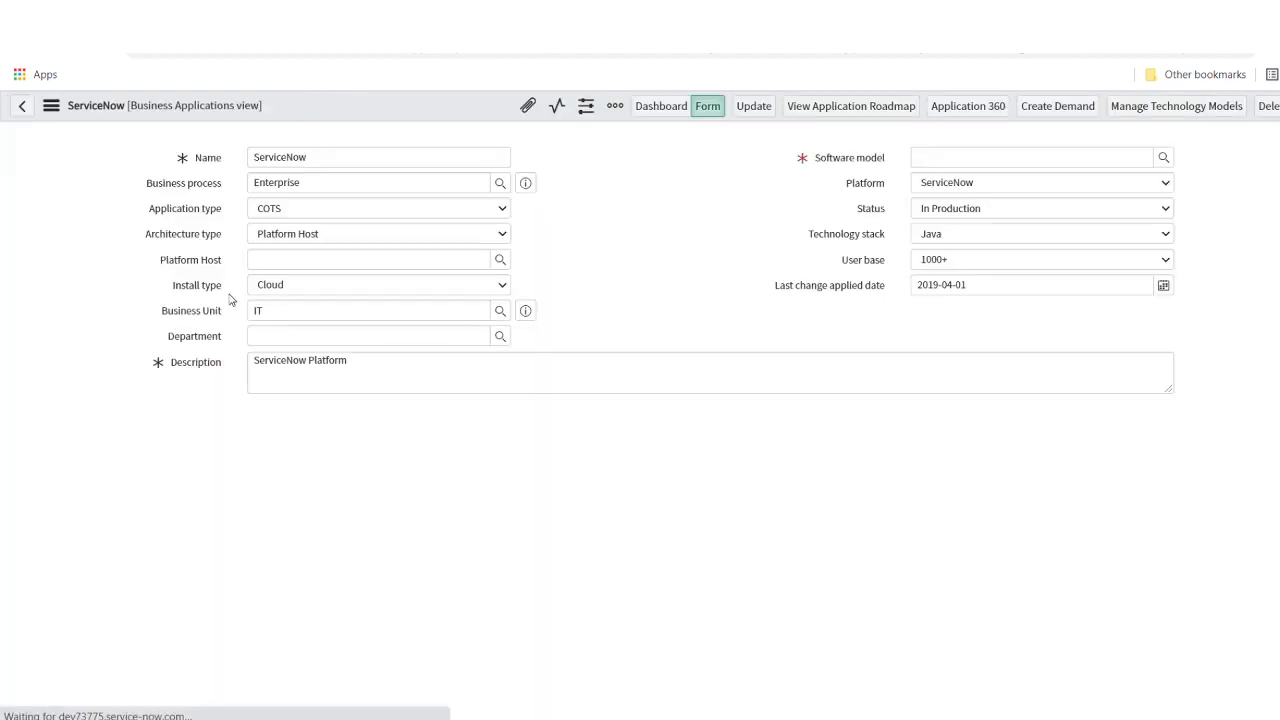
Examine the available Architecture type choices on the ServiceNow business application record without changing the value
{"action": "left_click", "coordinate": [281, 233]}
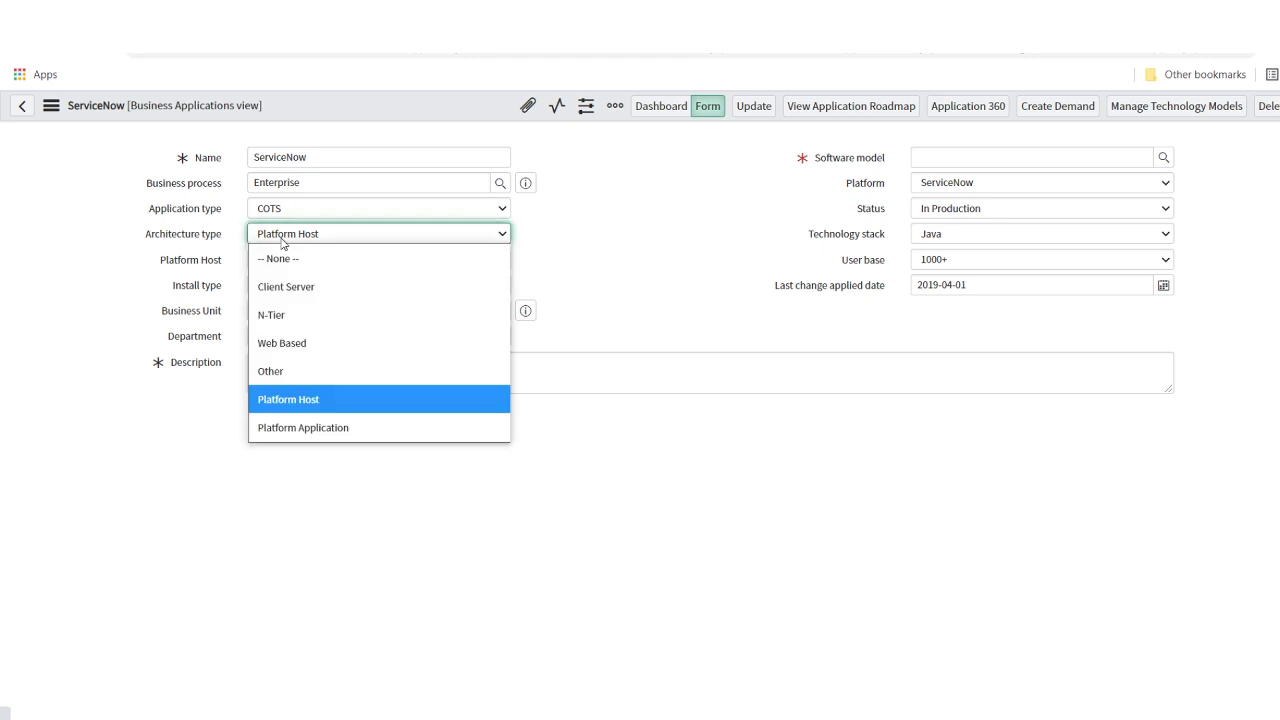
{"action": "left_click", "coordinate": [150, 252]}
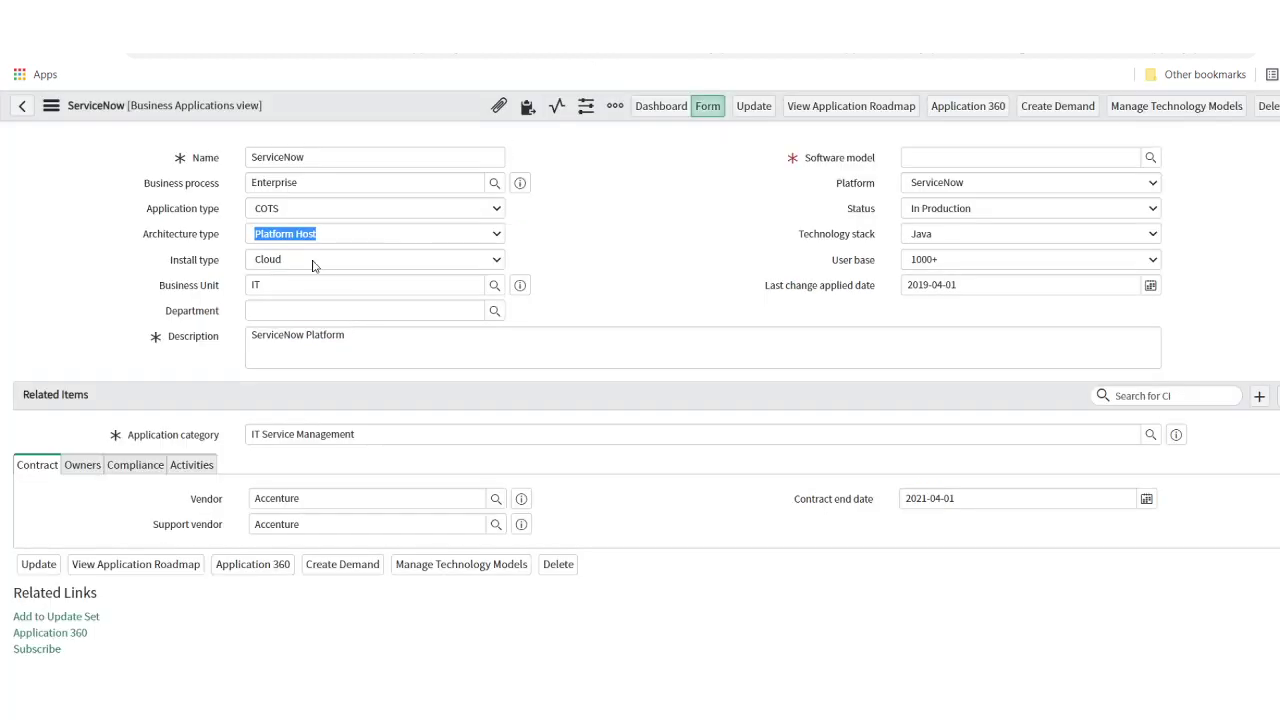
{"action": "left_click", "coordinate": [323, 239]}
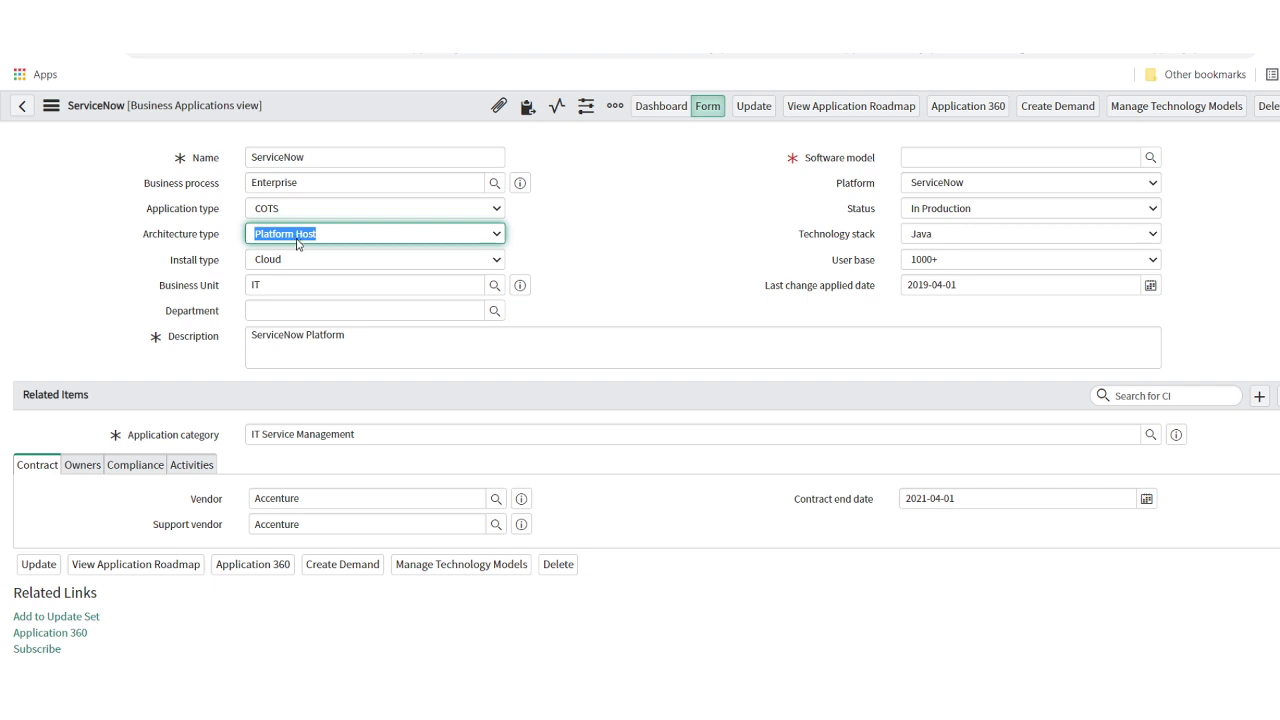
{"action": "left_click", "coordinate": [282, 239]}
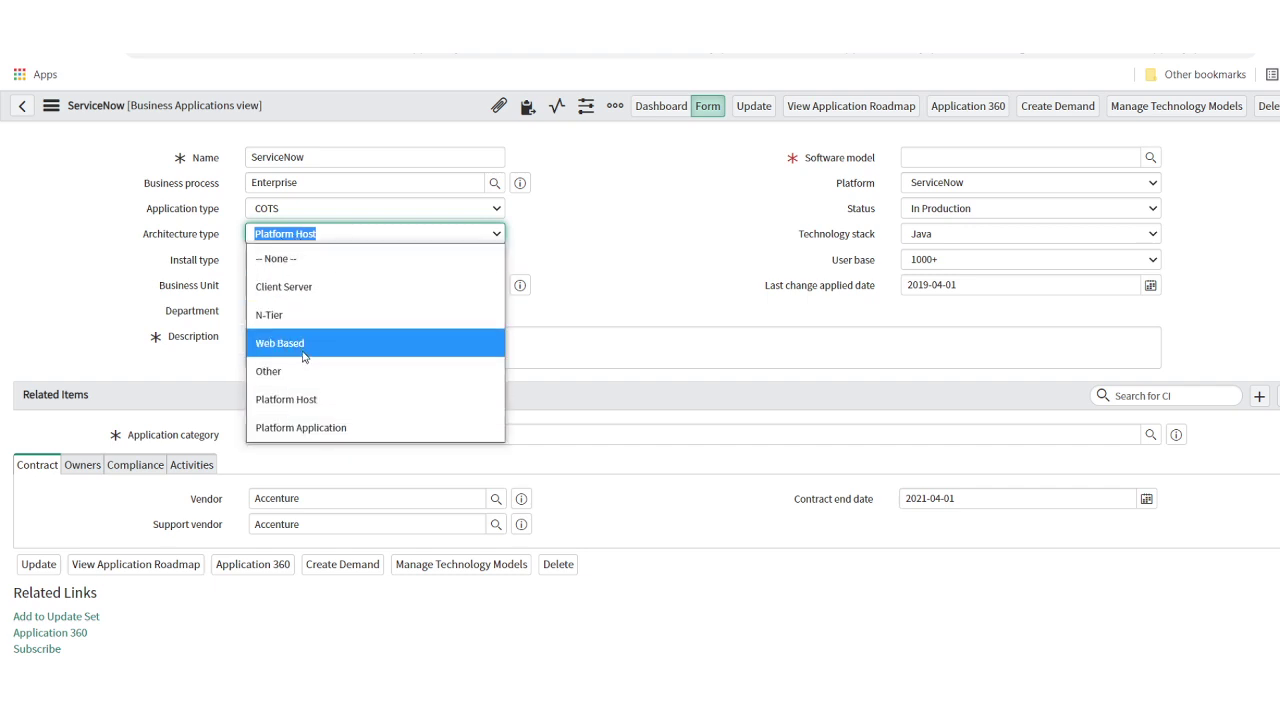
{"action": "left_click", "coordinate": [590, 312]}
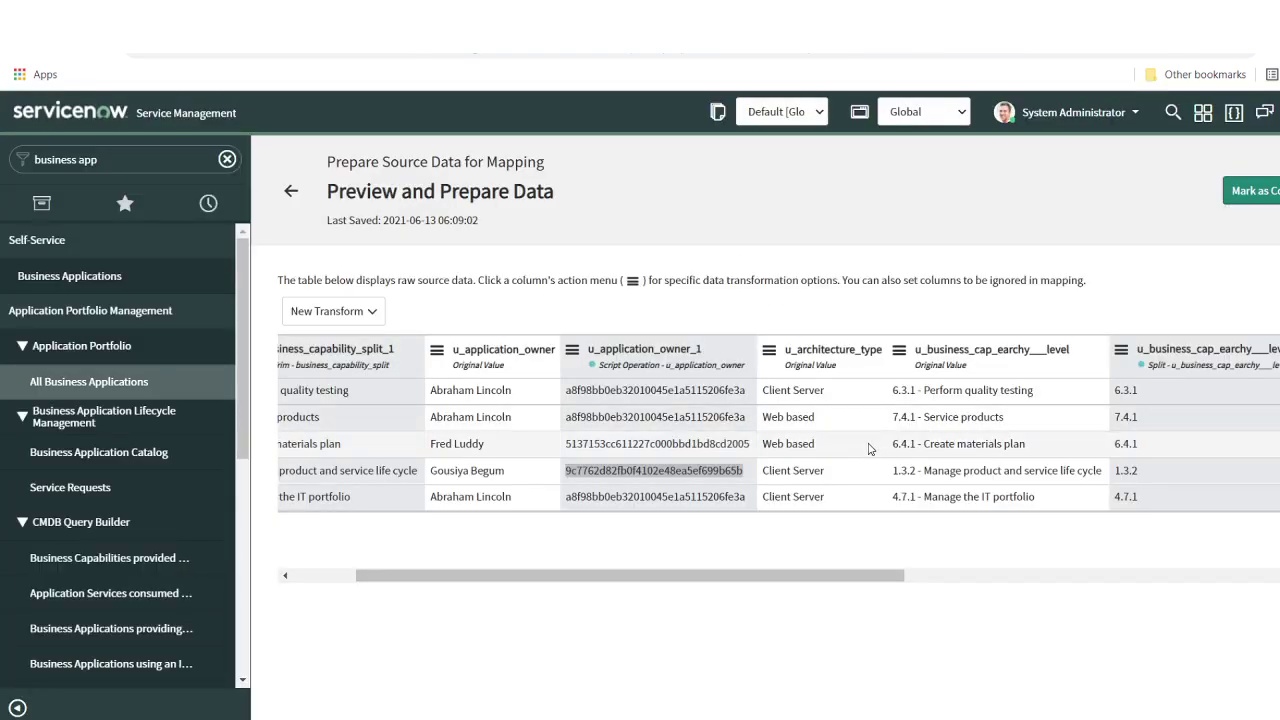
Set the u_business_cap_earchy___level and u_business_cap_earchy___level_1a source columns to Ignore in Mapping
{"action": "scroll", "coordinate": [869, 449], "scroll_direction": "right", "scroll_amount": 2}
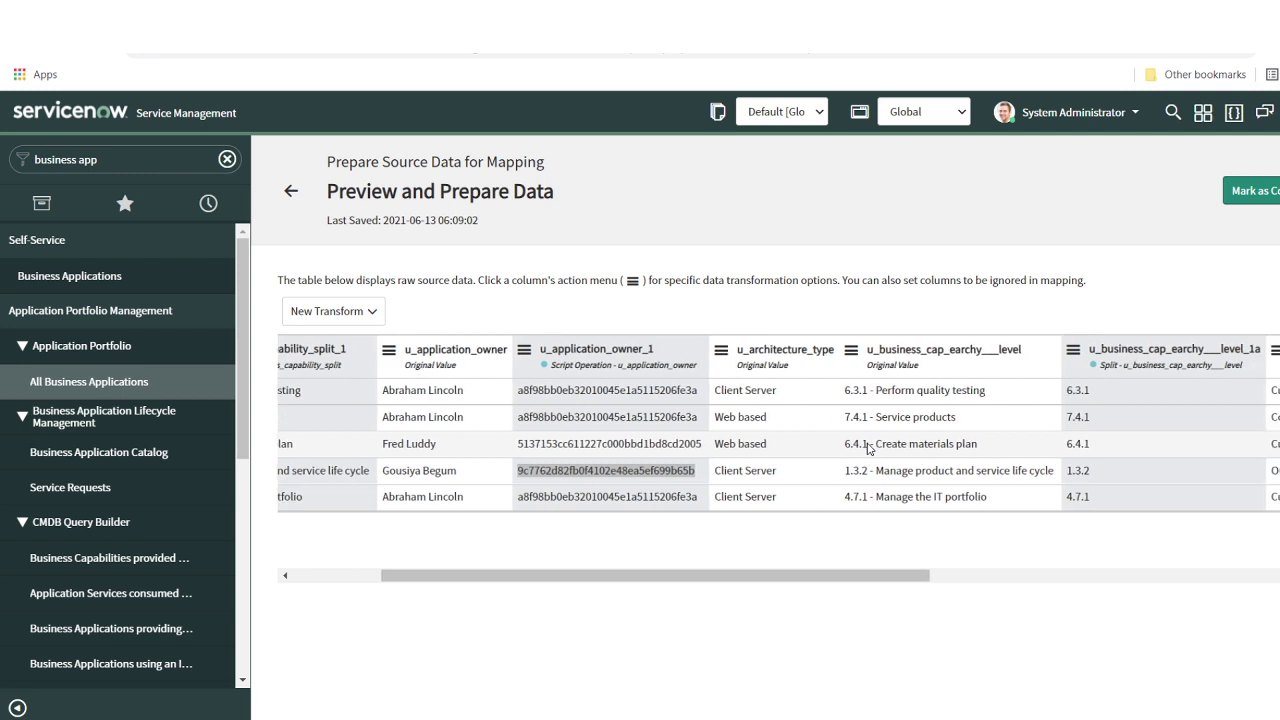
{"action": "left_click", "coordinate": [851, 358]}
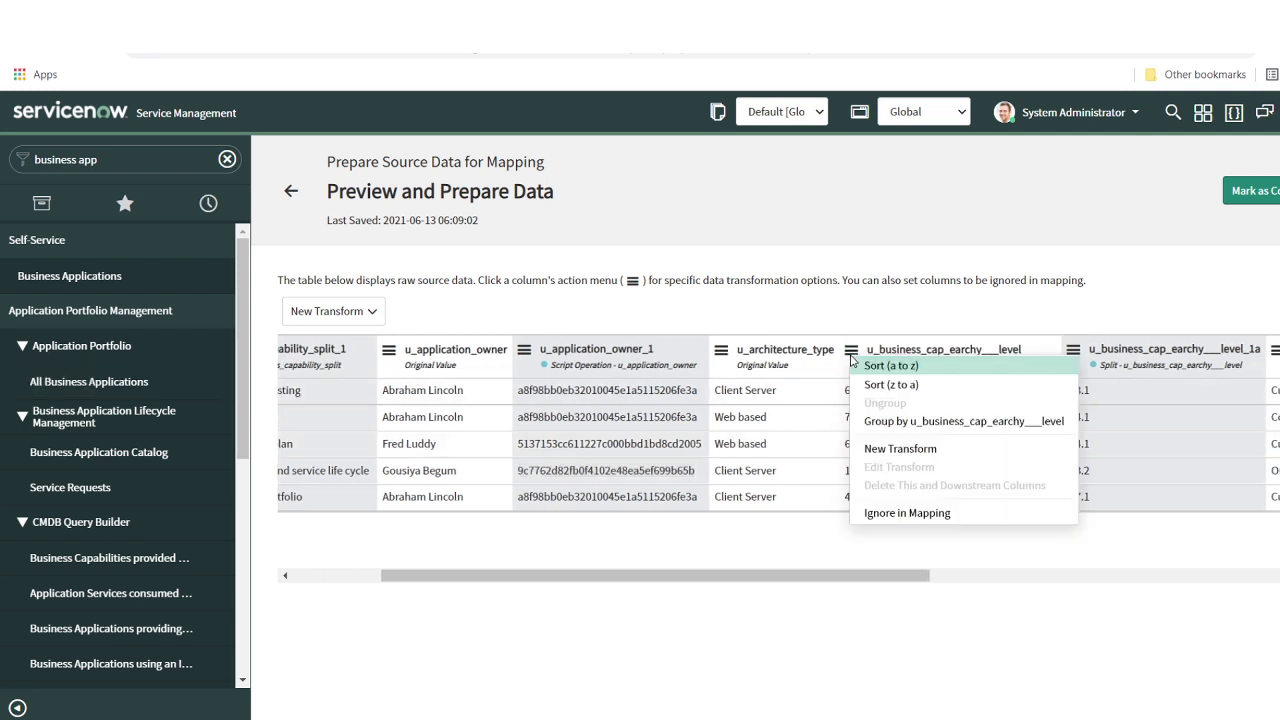
{"action": "left_click", "coordinate": [896, 519]}
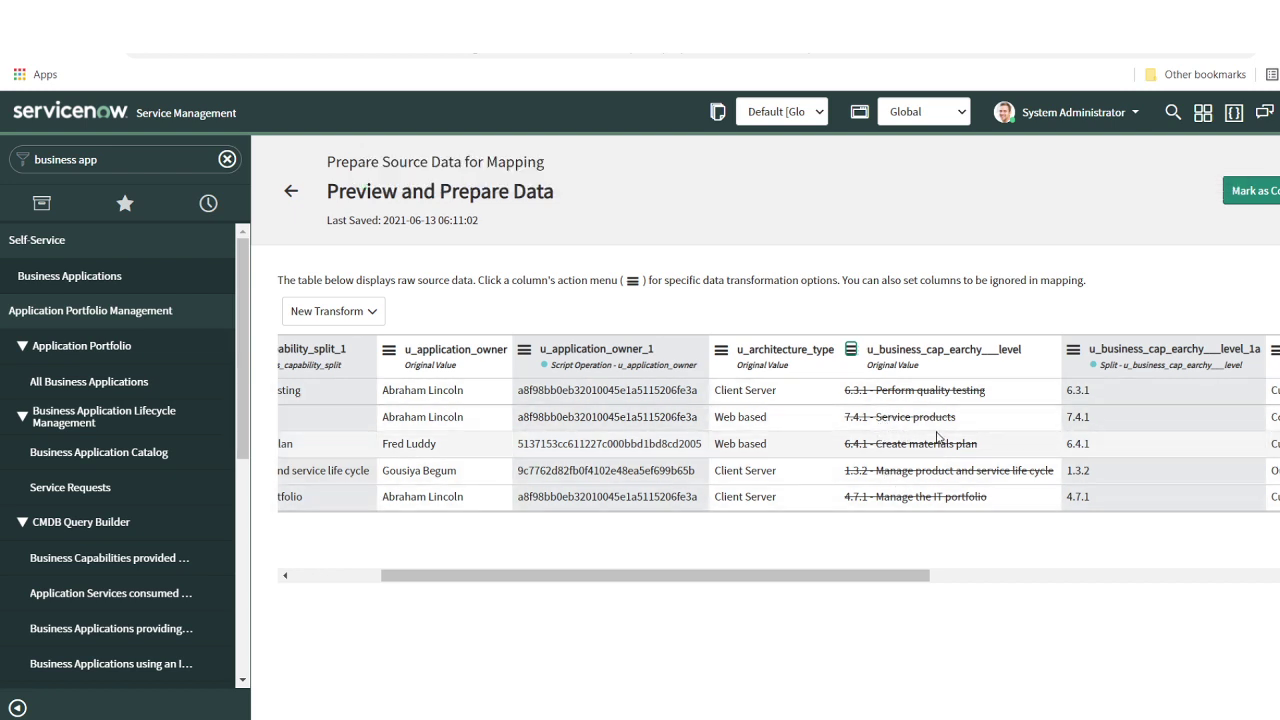
{"action": "scroll", "coordinate": [937, 437], "scroll_direction": "right", "scroll_amount": 3}
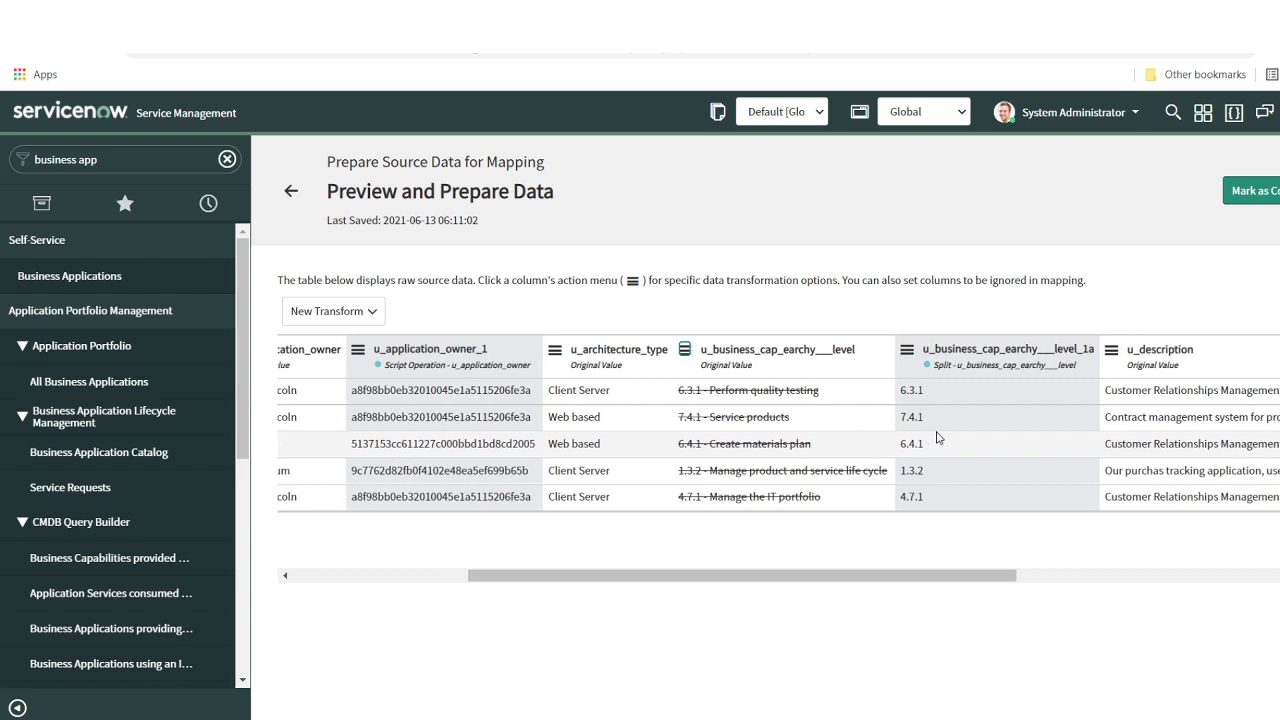
{"action": "left_click", "coordinate": [907, 356]}
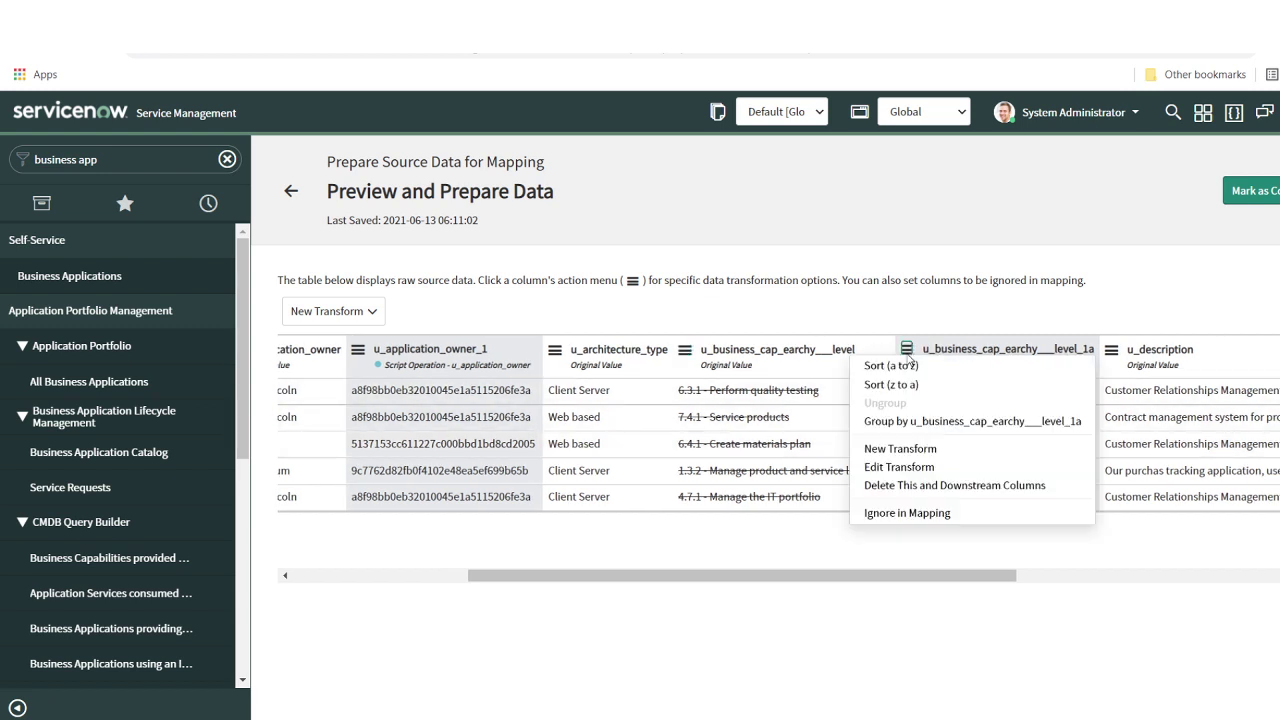
{"action": "left_click", "coordinate": [960, 512]}
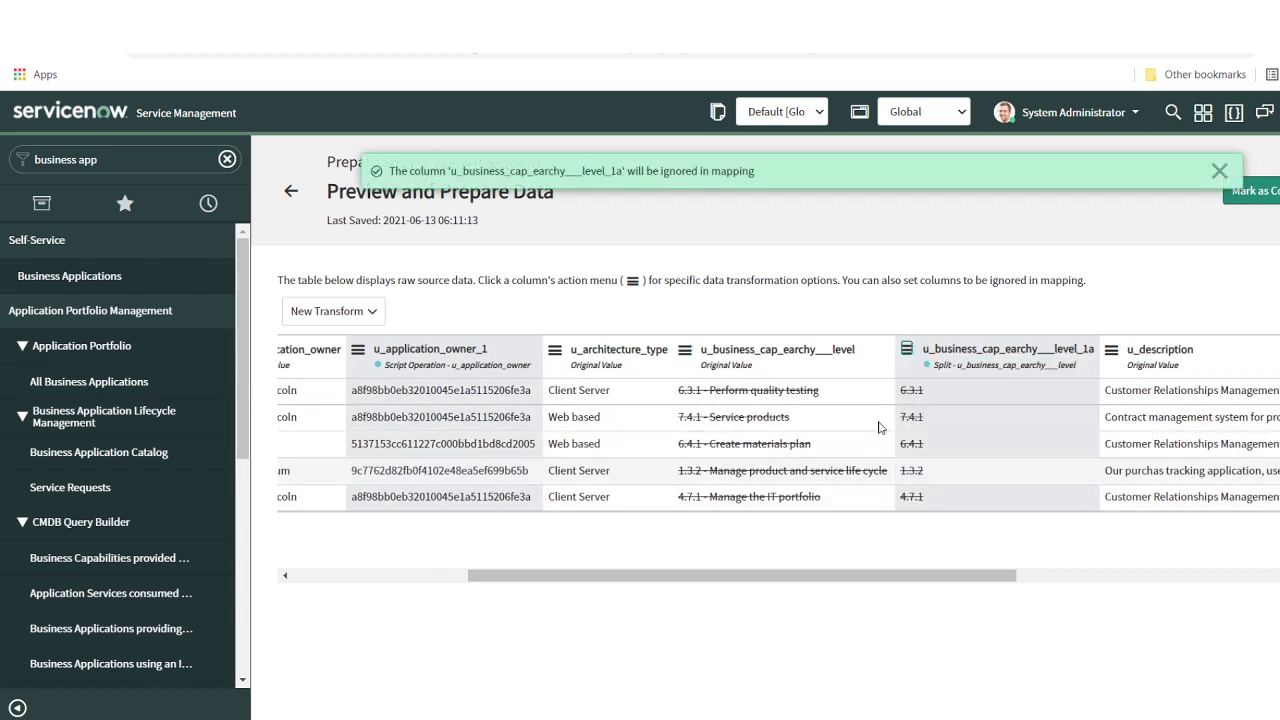
Check the Install type choices on the ServiceNow business application record against the u_install_type source column
{"action": "scroll", "coordinate": [1043, 420], "scroll_direction": "right", "scroll_amount": 2}
{"action": "scroll", "coordinate": [1043, 420], "scroll_direction": "right", "scroll_amount": 3}
{"action": "scroll", "coordinate": [940, 430], "scroll_direction": "right", "scroll_amount": 6}
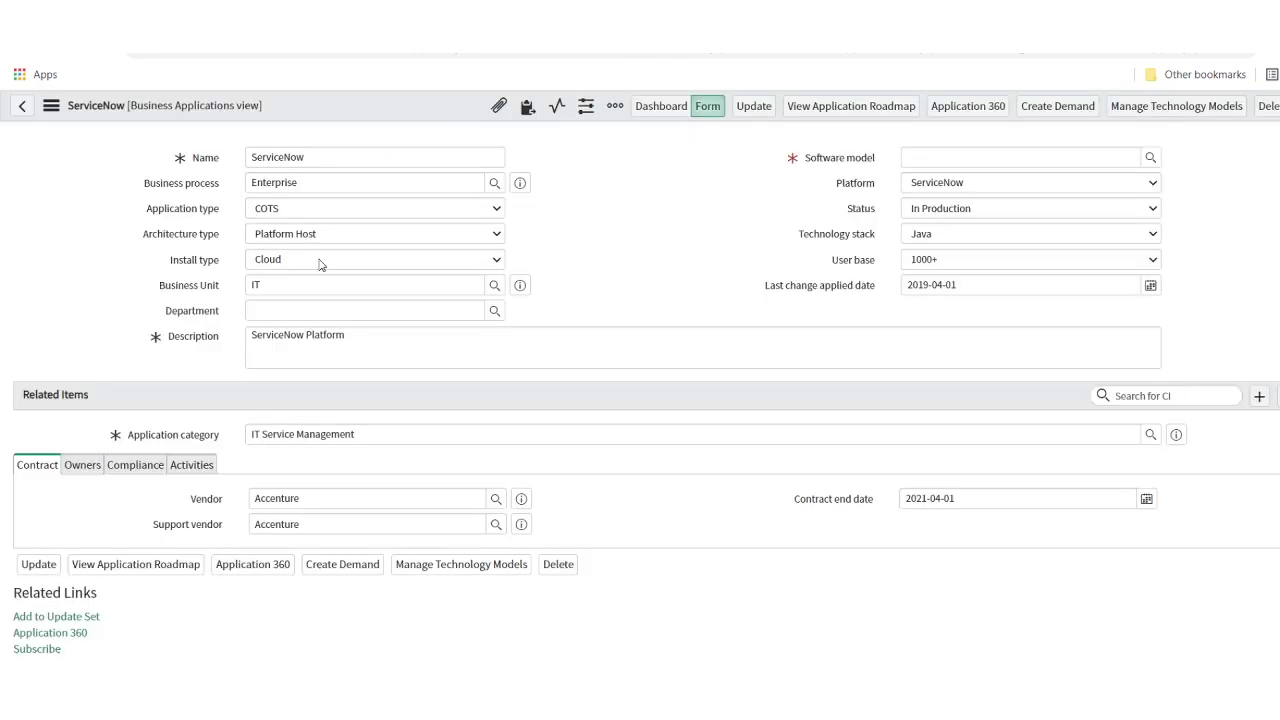
{"action": "left_click", "coordinate": [320, 261]}
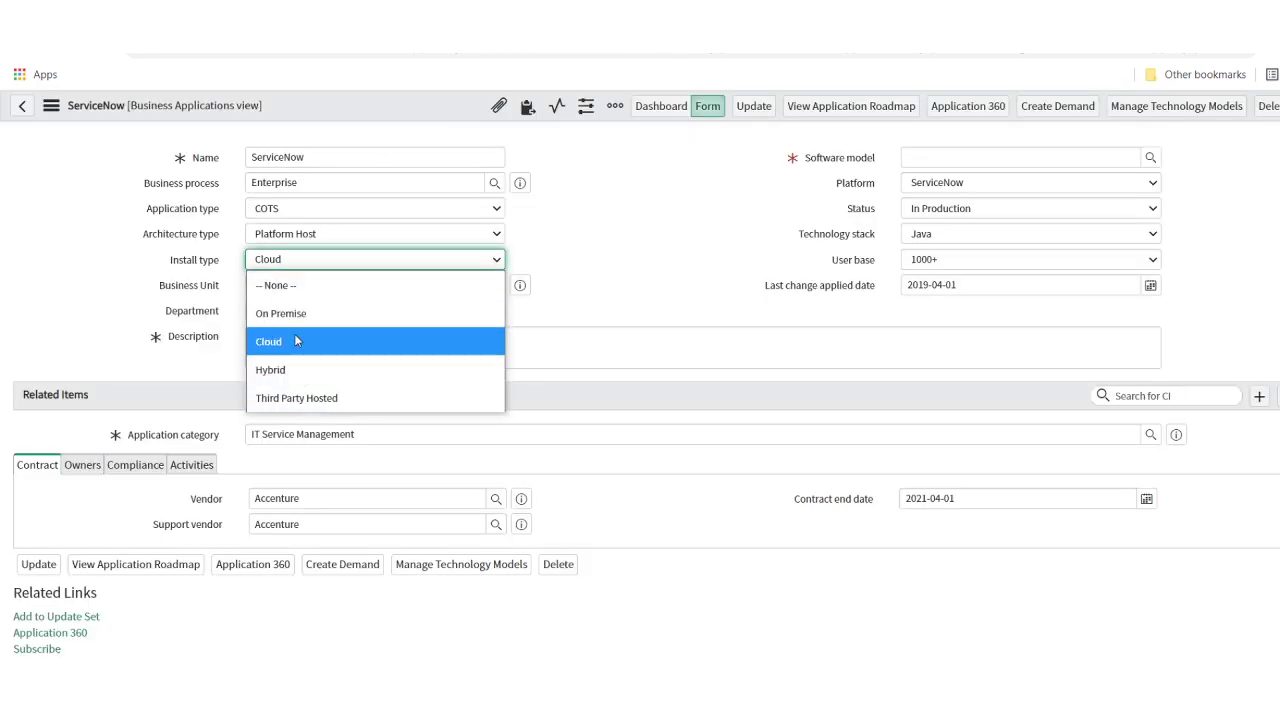
{"action": "left_click", "coordinate": [659, 256]}
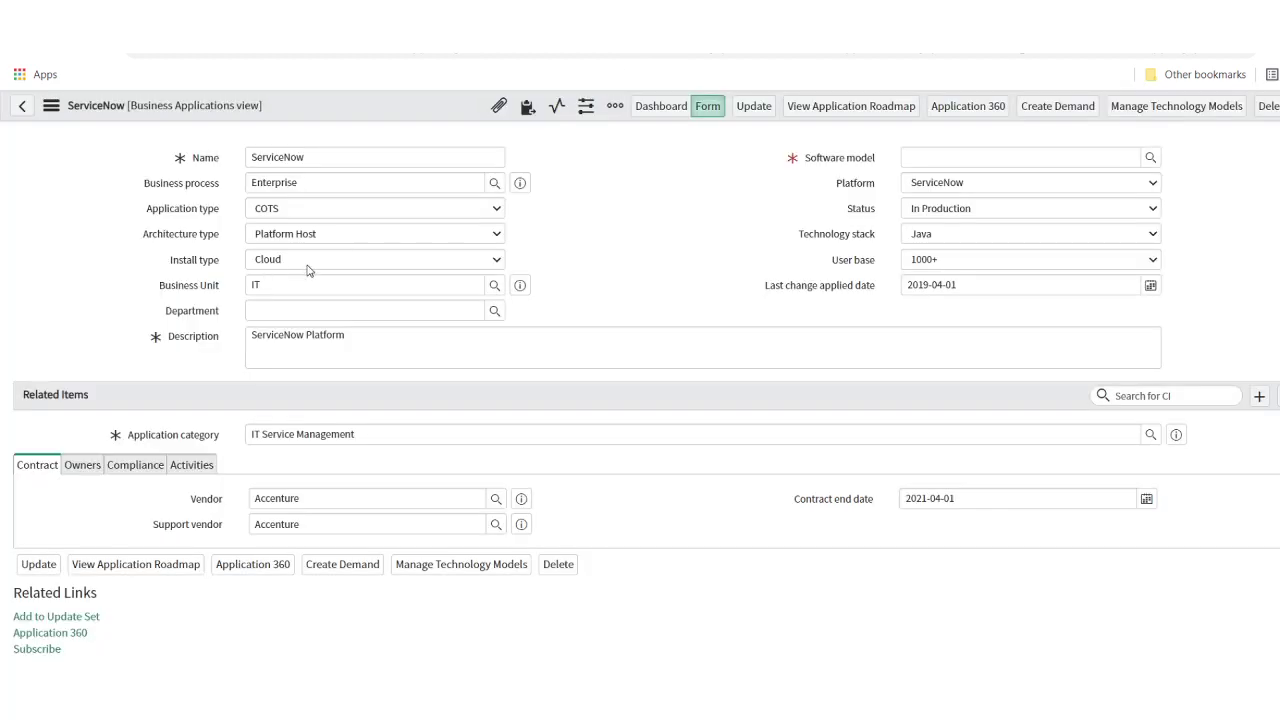
{"action": "left_click", "coordinate": [305, 262]}
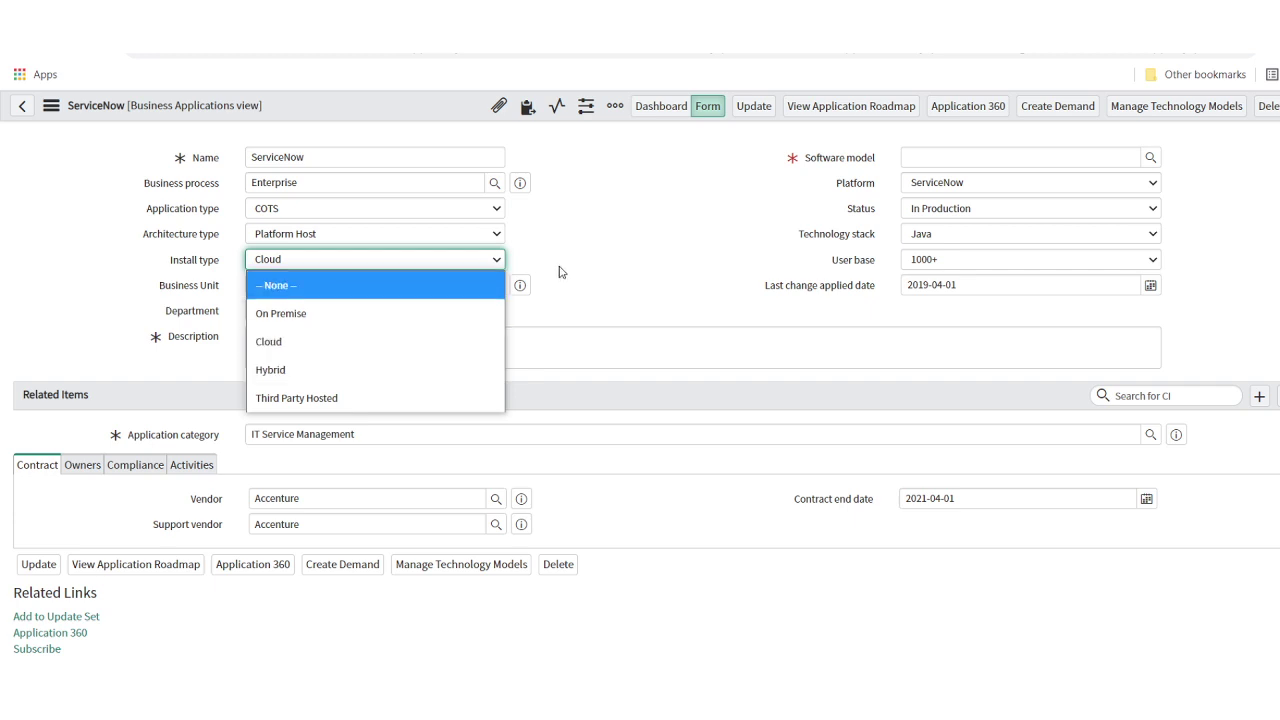
{"action": "left_click", "coordinate": [613, 263]}
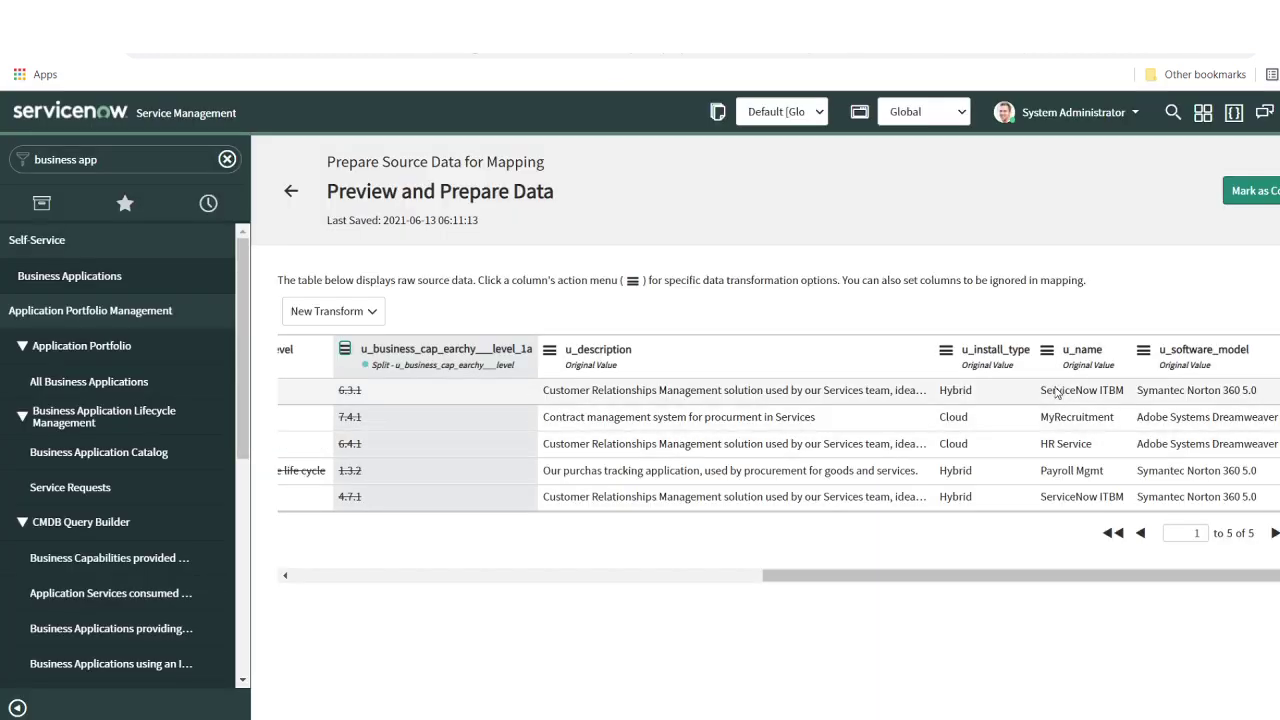
Start a new transform on the u_name column and look through the available transform types
{"action": "left_click", "coordinate": [1047, 352]}
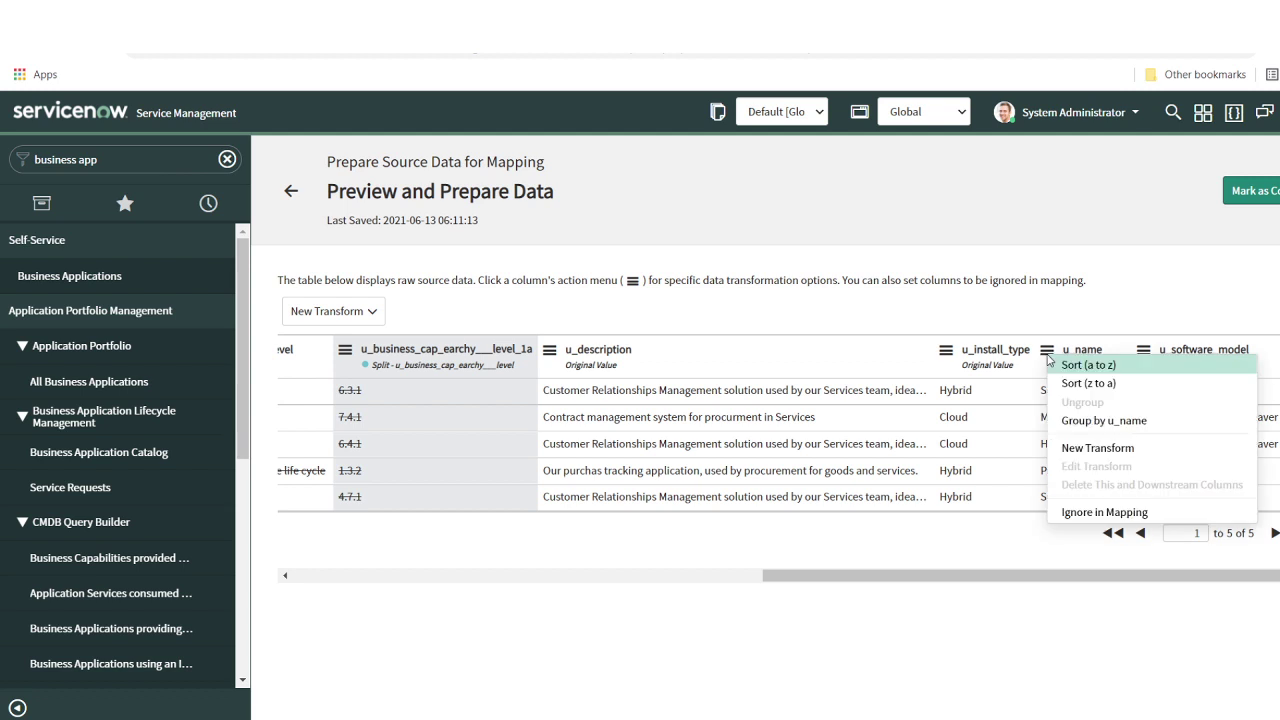
{"action": "left_click", "coordinate": [1100, 449]}
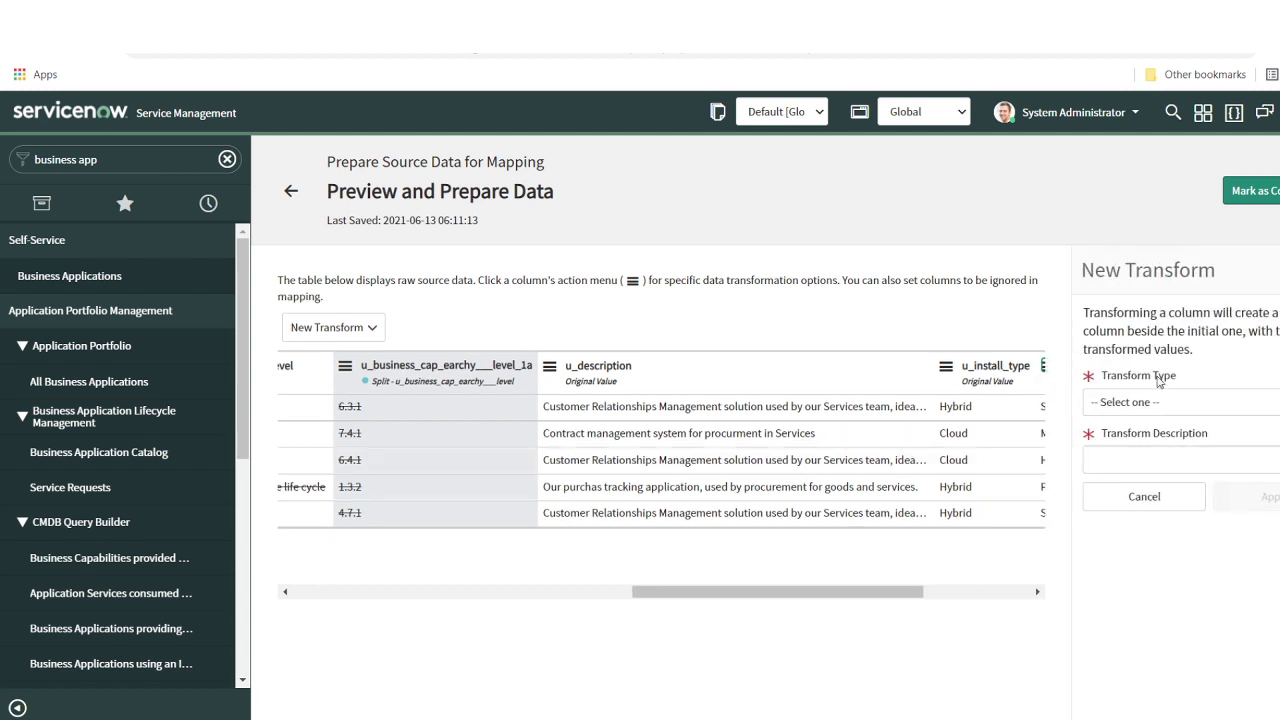
{"action": "left_click", "coordinate": [1144, 405]}
{"action": "scroll", "coordinate": [890, 592], "scroll_direction": "down", "scroll_amount": 5}
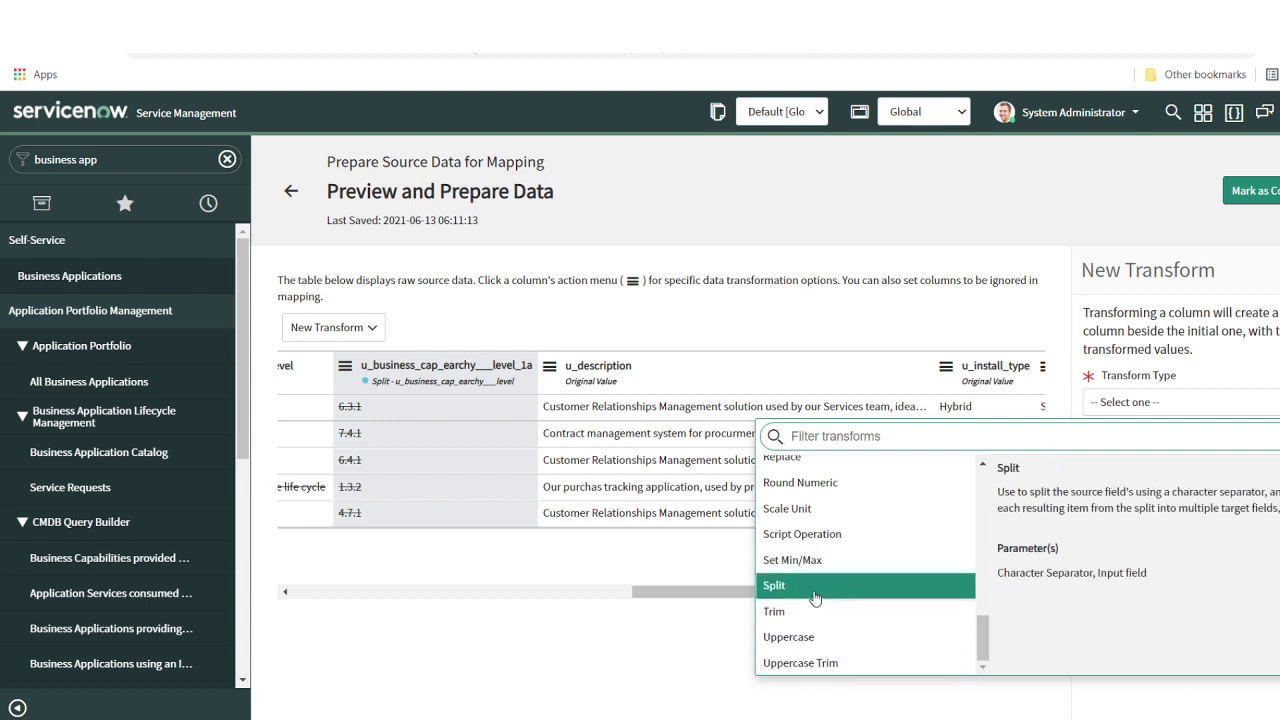
{"action": "scroll", "coordinate": [818, 605], "scroll_direction": "up", "scroll_amount": 1}
{"action": "scroll", "coordinate": [818, 605], "scroll_direction": "up", "scroll_amount": 2}
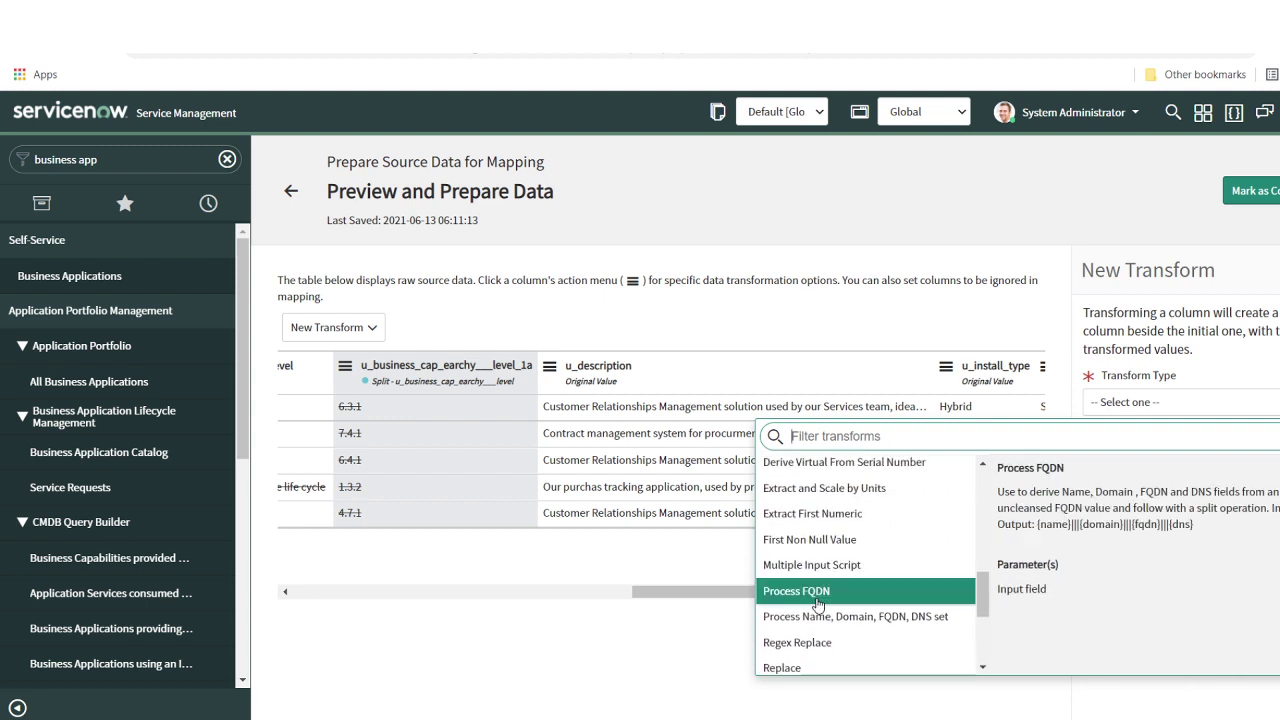
Apply a Trim transform to u_name with output column business_application, hiding the initial column
{"action": "scroll", "coordinate": [825, 528], "scroll_direction": "up", "scroll_amount": 2}
{"action": "scroll", "coordinate": [820, 530], "scroll_direction": "down", "scroll_amount": 4}
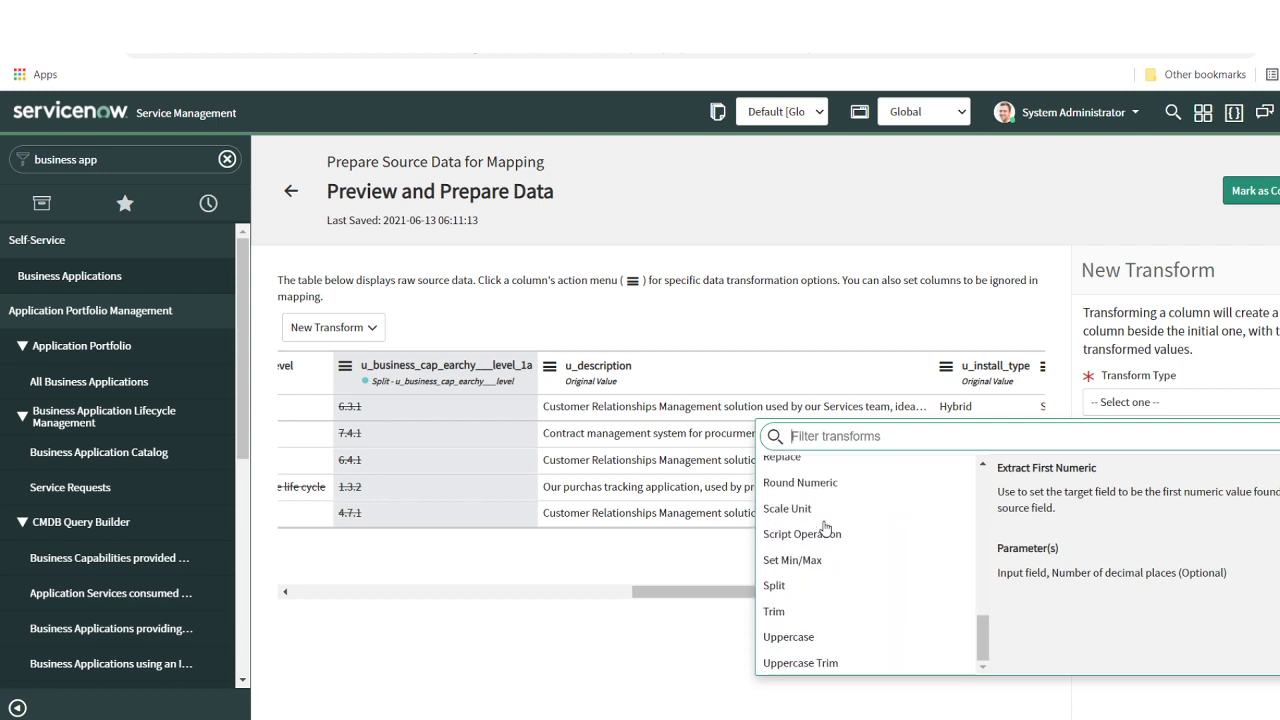
{"action": "left_click", "coordinate": [794, 613]}
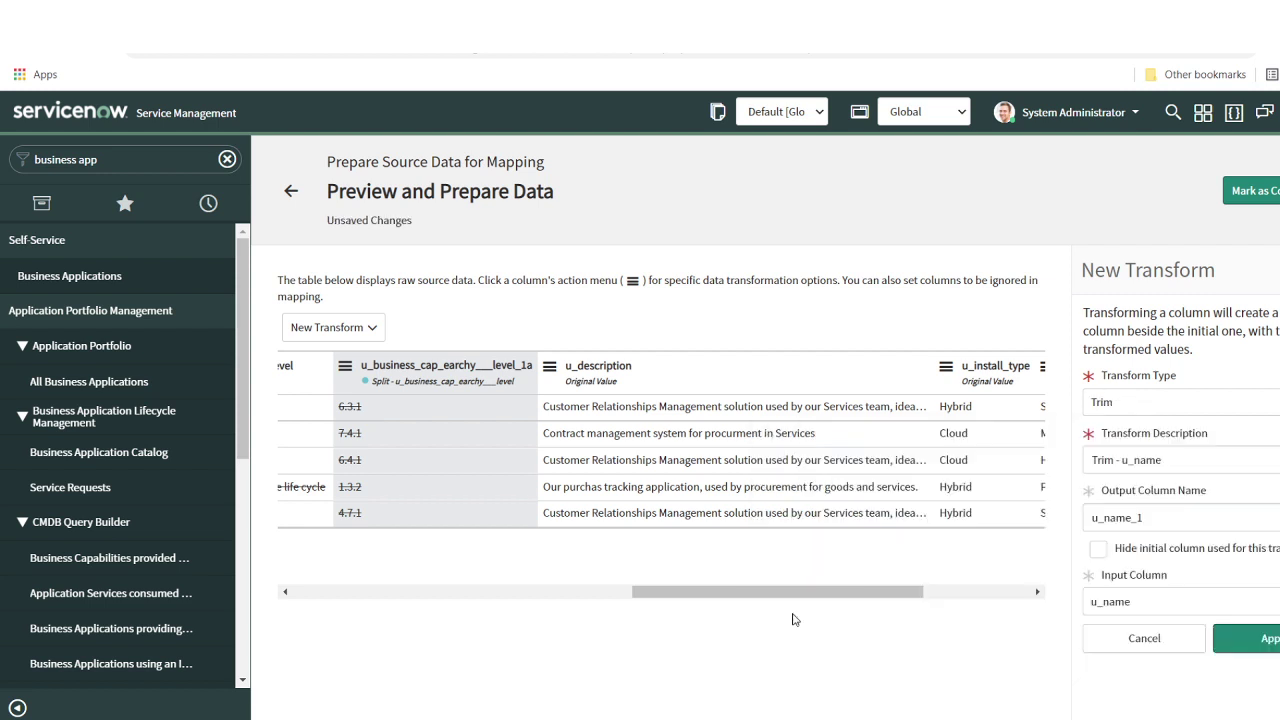
{"action": "left_click", "coordinate": [1158, 518]}
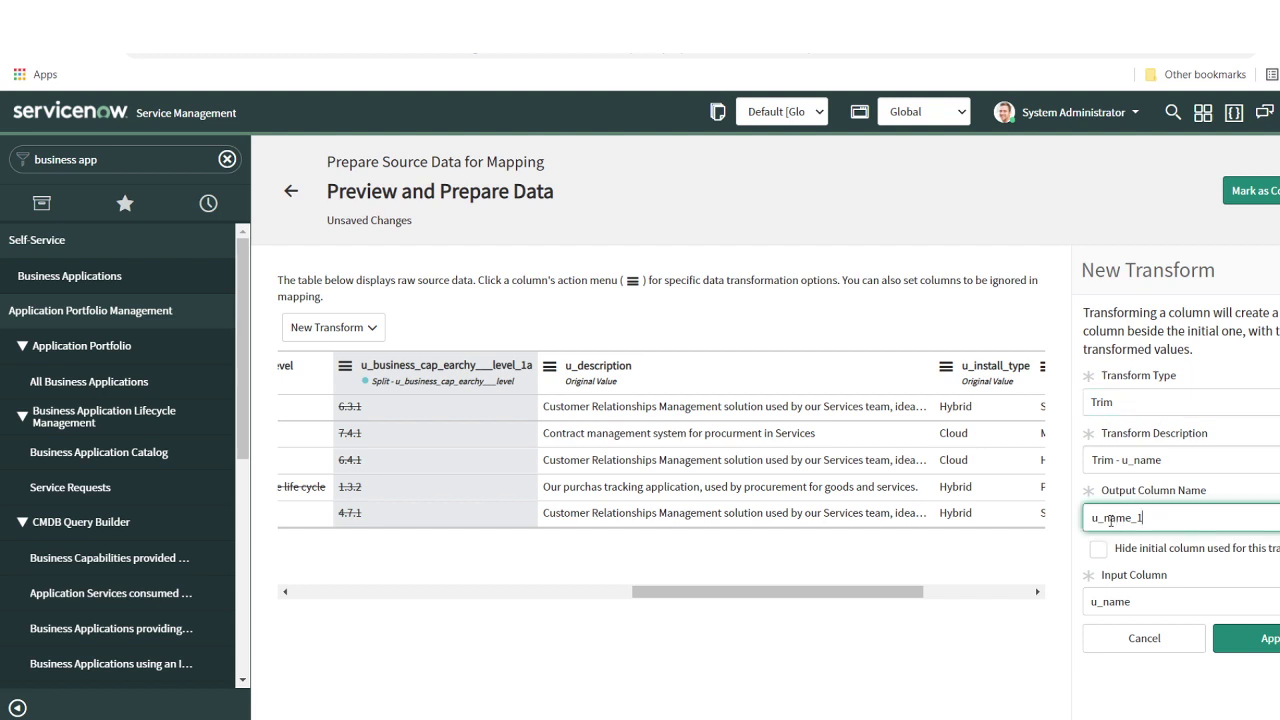
{"action": "left_click_drag", "start_coordinate": [1154, 519], "coordinate": [976, 535]}
{"action": "type", "text": "business_application"}
{"action": "left_click", "coordinate": [1099, 553]}
{"action": "left_click", "coordinate": [1099, 553]}
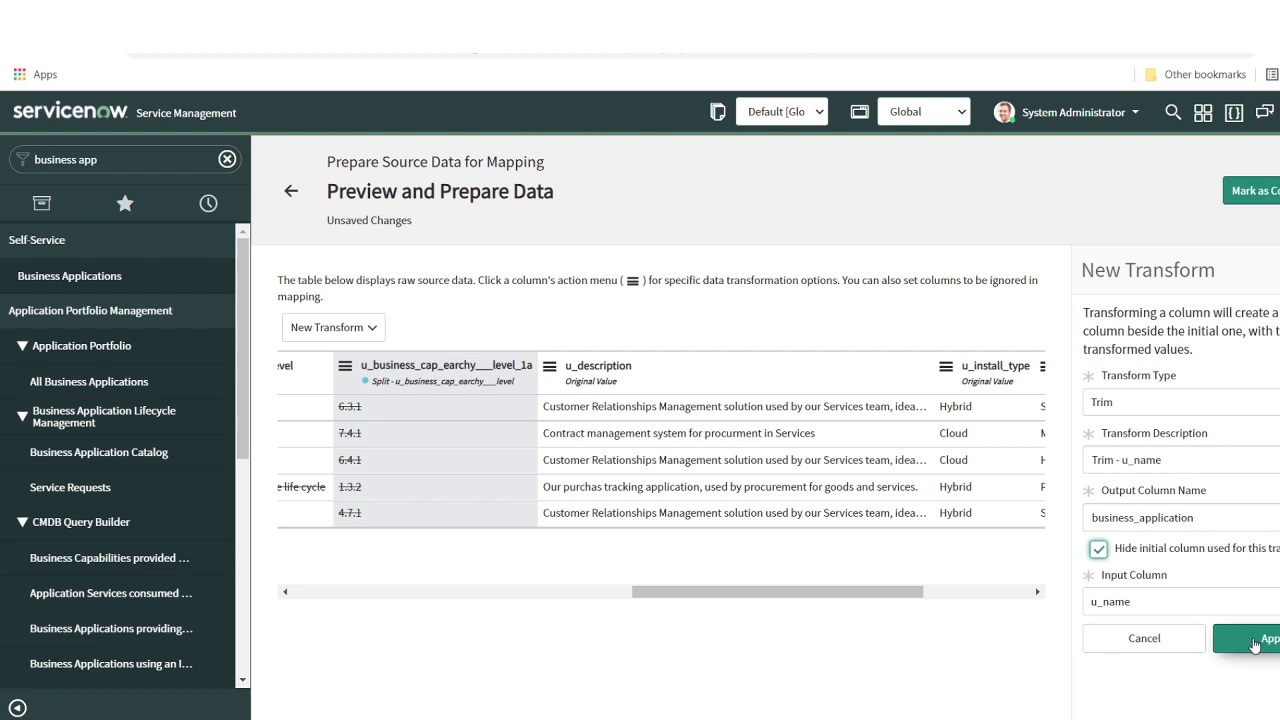
{"action": "left_click", "coordinate": [1255, 643]}
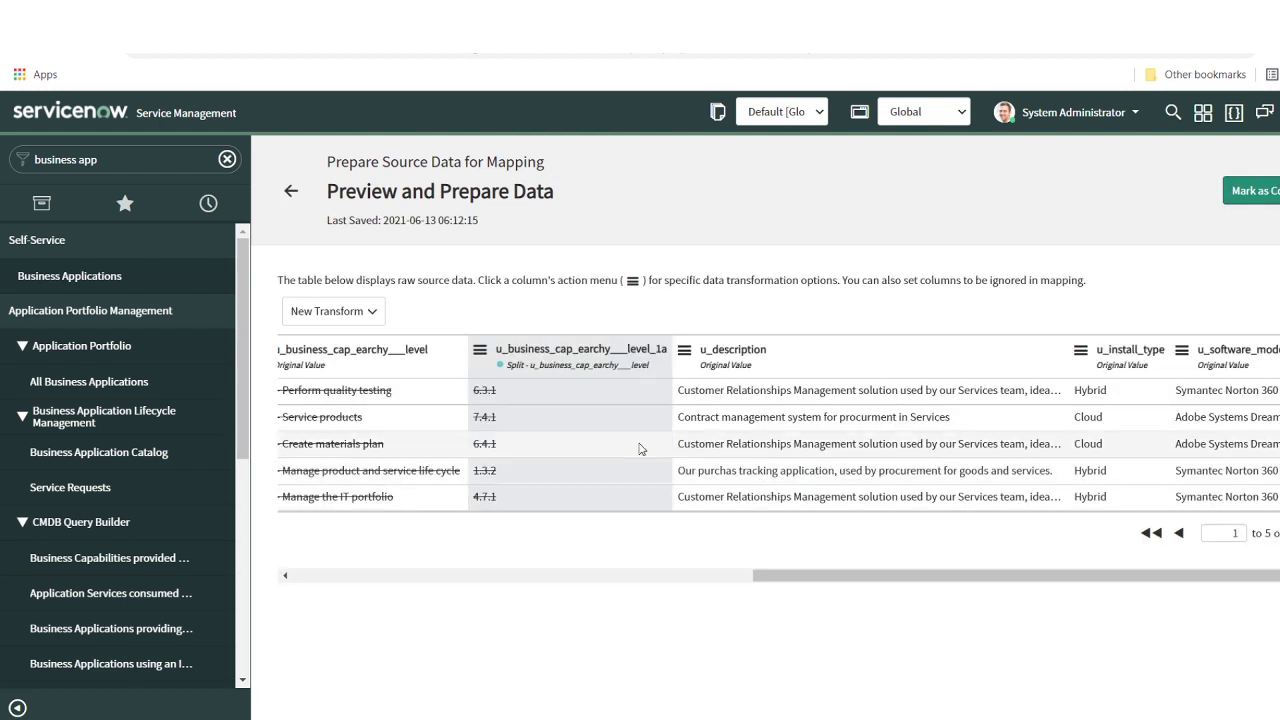
Copy Symantec Norton 360 5.0 from the u_software_model column into the Software model field of the ServiceNow business application record
{"action": "scroll", "coordinate": [601, 442], "scroll_direction": "left", "scroll_amount": 10}
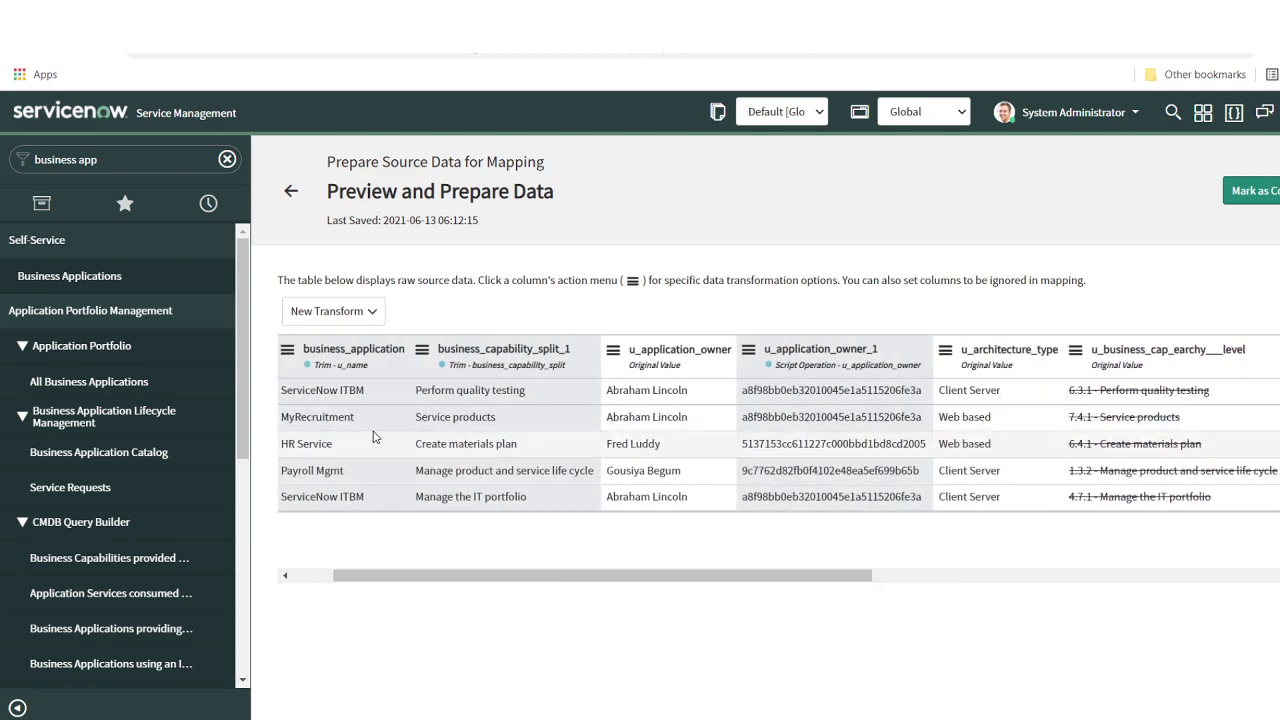
{"action": "scroll", "coordinate": [686, 420], "scroll_direction": "right", "scroll_amount": 10}
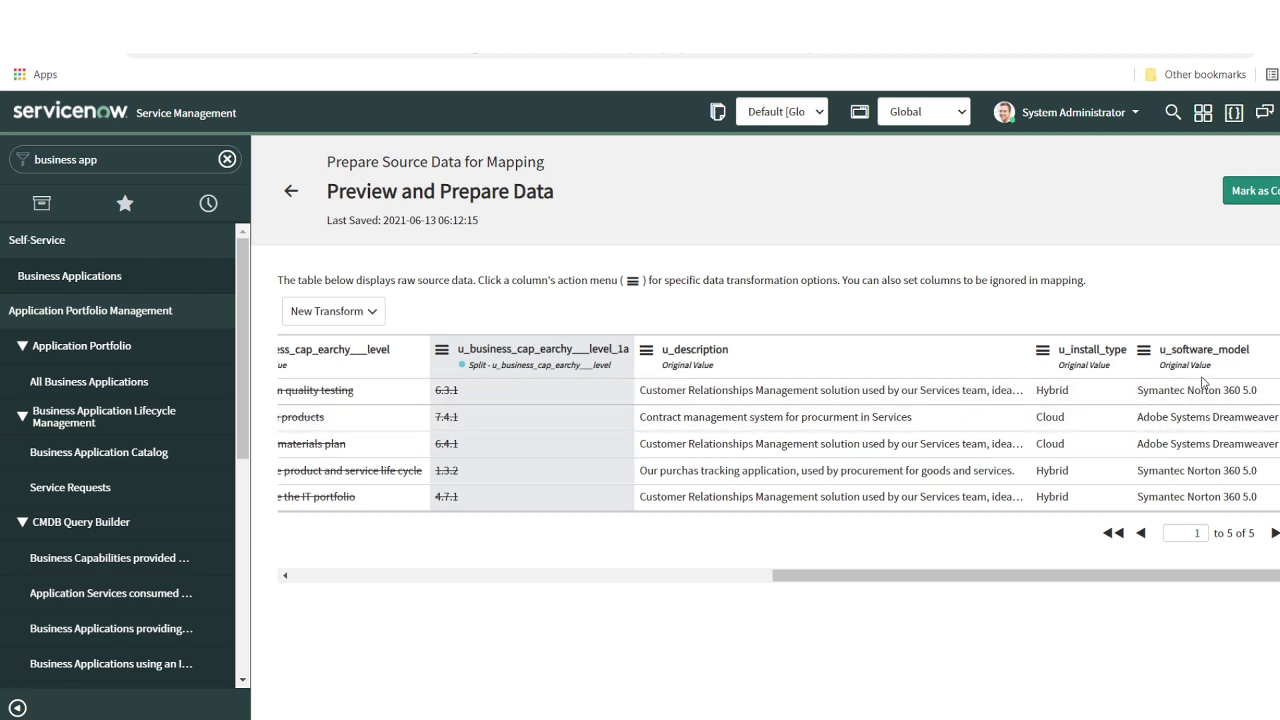
{"action": "left_click", "coordinate": [1268, 394]}
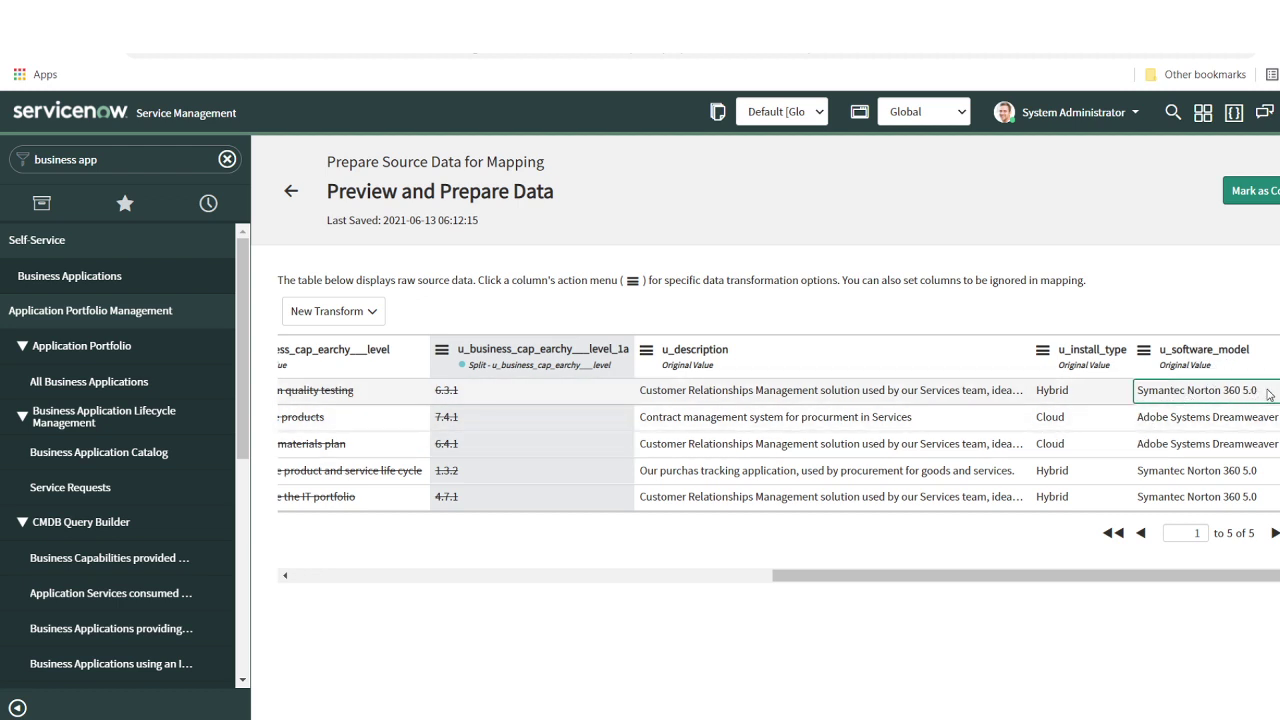
{"action": "left_click_drag", "start_coordinate": [1268, 394], "coordinate": [1146, 400]}
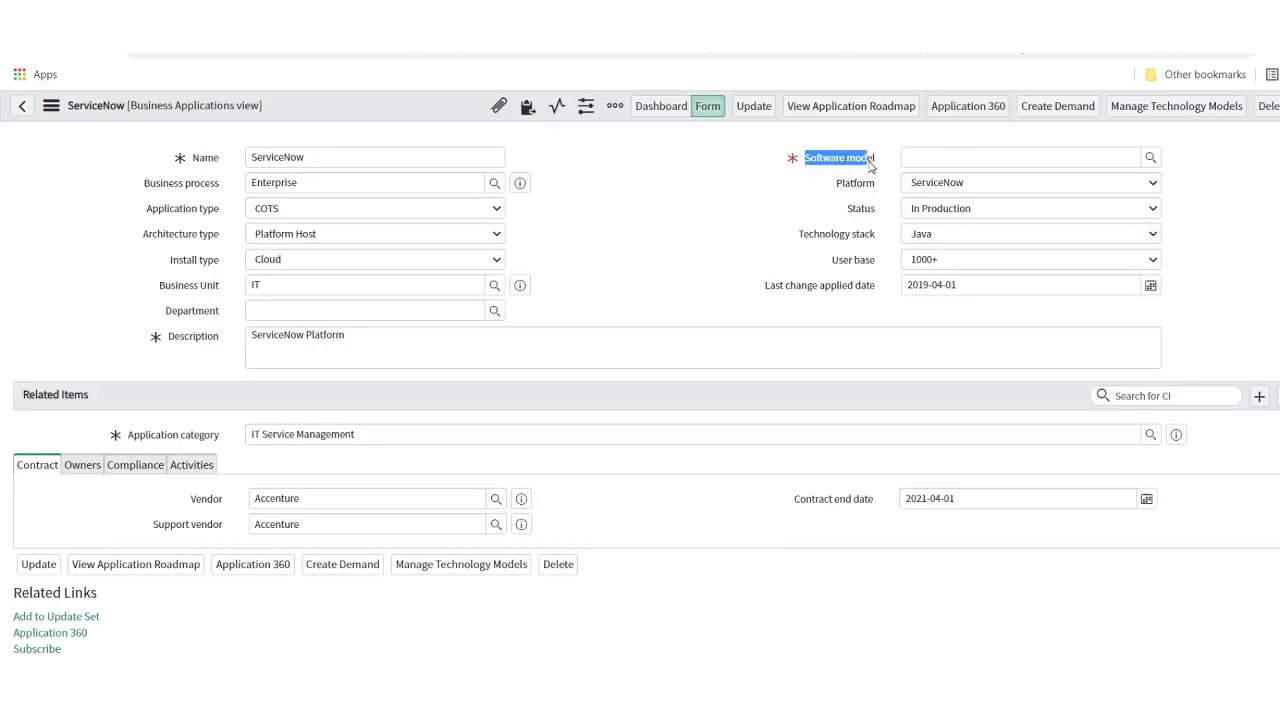
{"action": "left_click", "coordinate": [931, 161]}
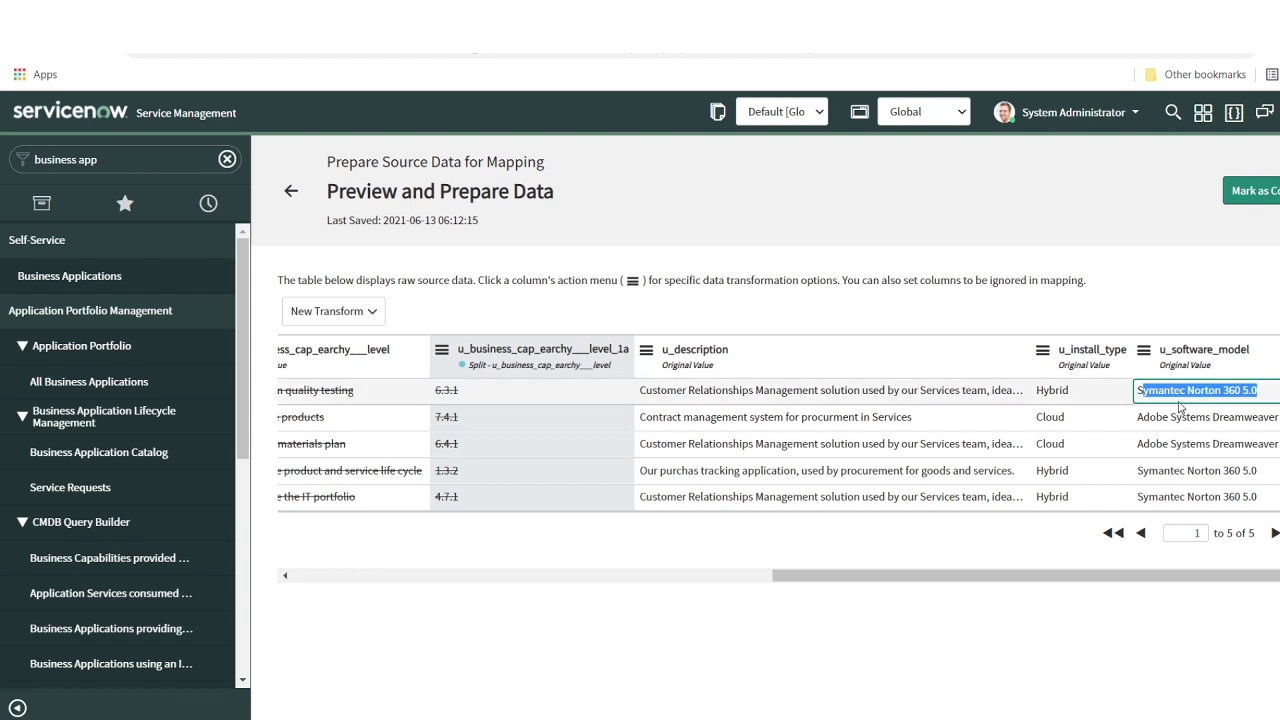
{"action": "left_click", "coordinate": [1130, 263]}
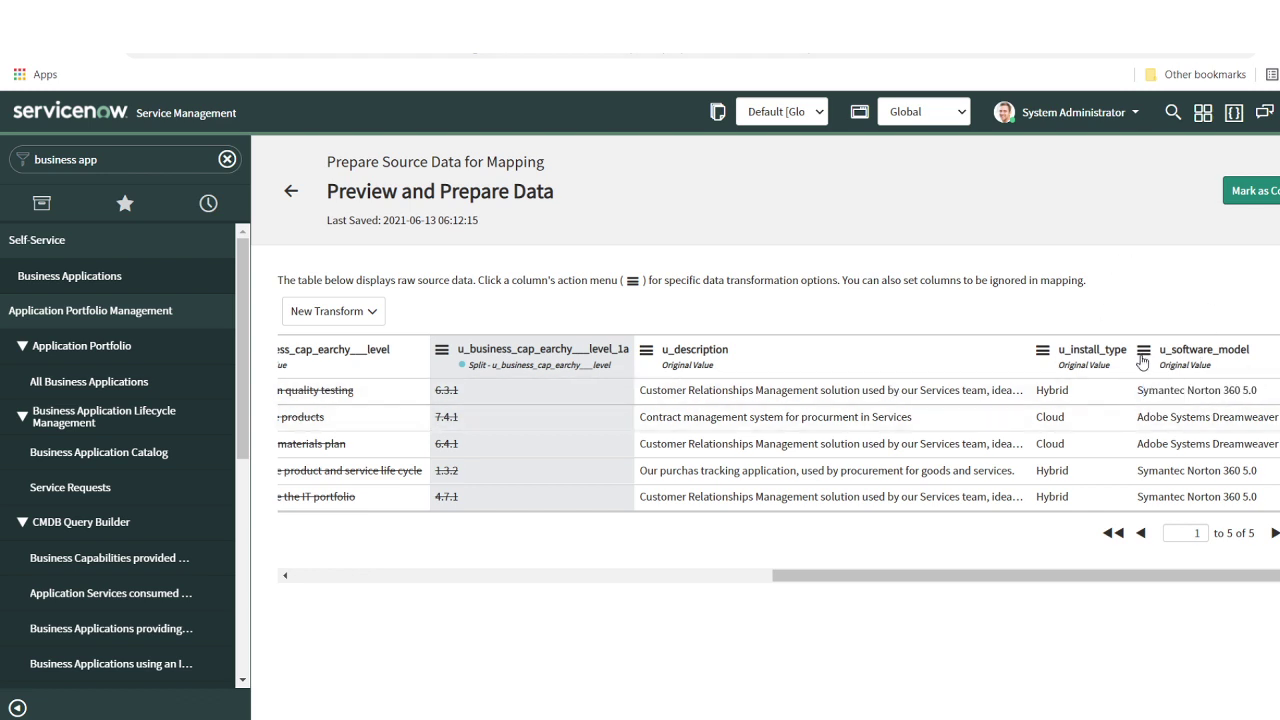
{"action": "left_click_drag", "start_coordinate": [1271, 392], "coordinate": [1140, 403]}
{"action": "key", "text": "ctrl+c"}
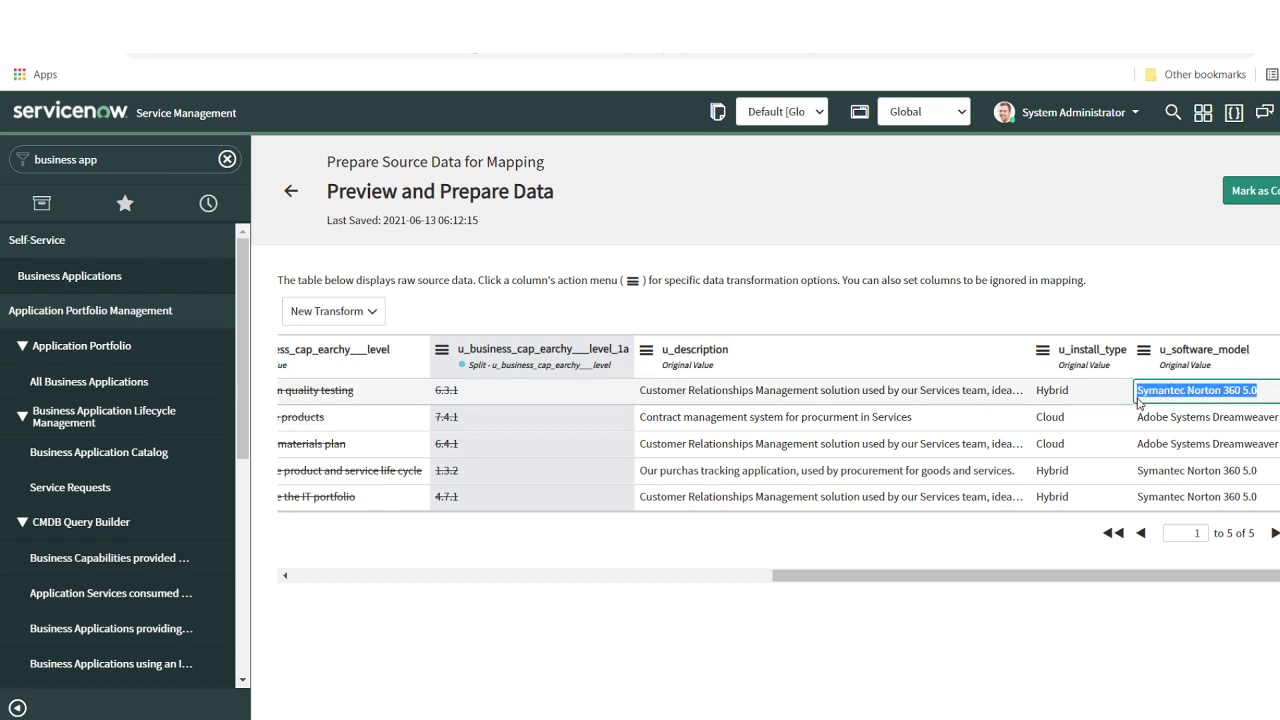
{"action": "key", "text": "ctrl+Tab"}
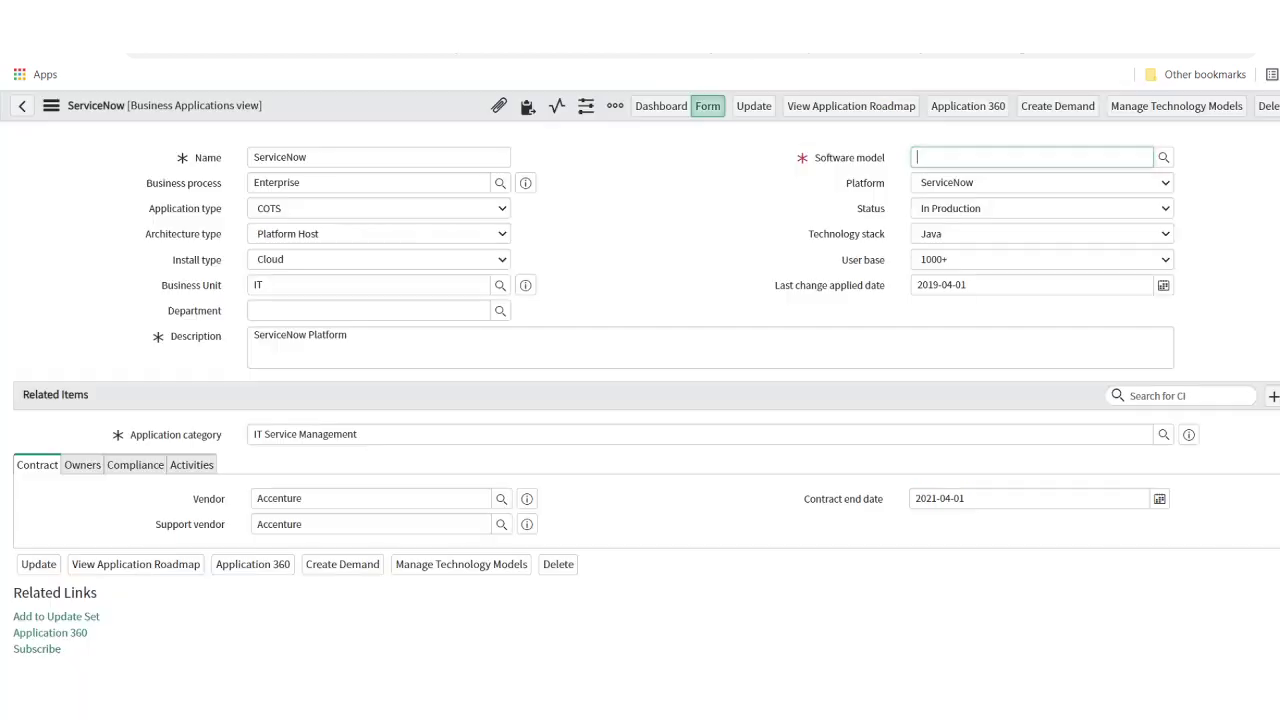
{"action": "key", "text": "ctrl+v"}
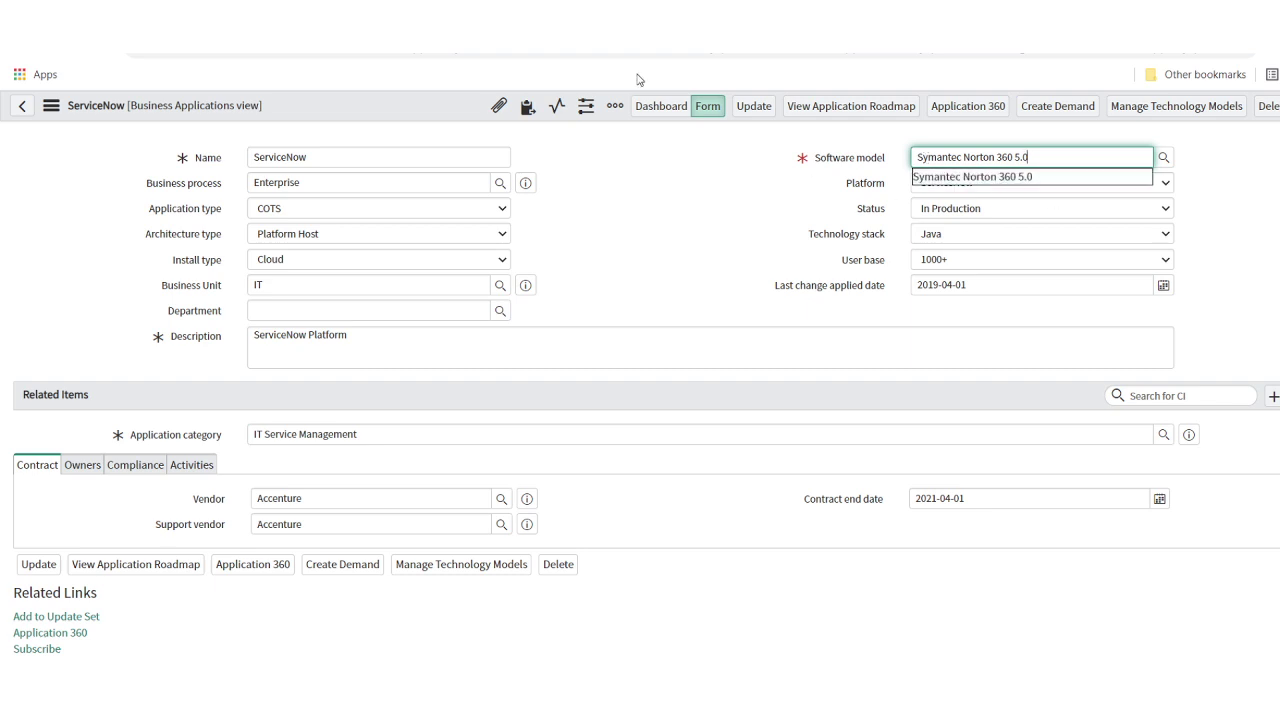
Replace the ServiceNow record's software model with Adobe Systems Dreamweaver CC 2017, taken from the second row of the source data
{"action": "key", "text": "ctrl+Tab"}
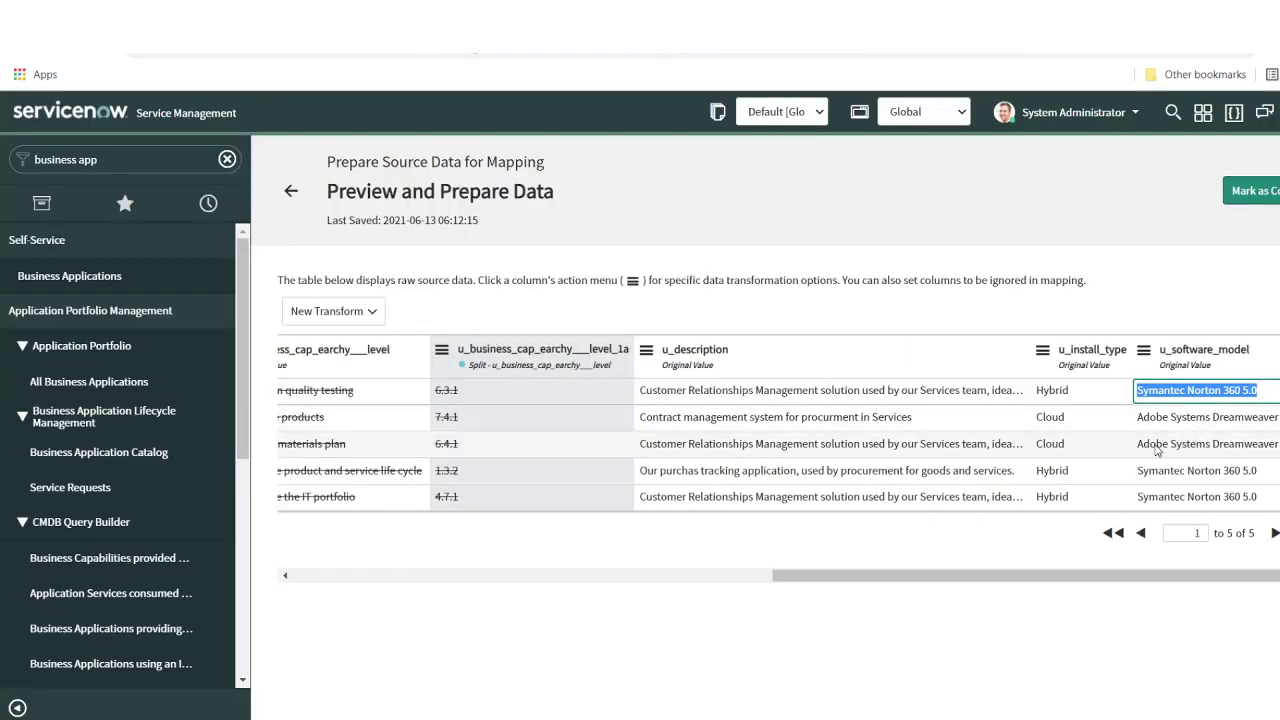
{"action": "left_click_drag", "start_coordinate": [1272, 417], "coordinate": [1135, 421]}
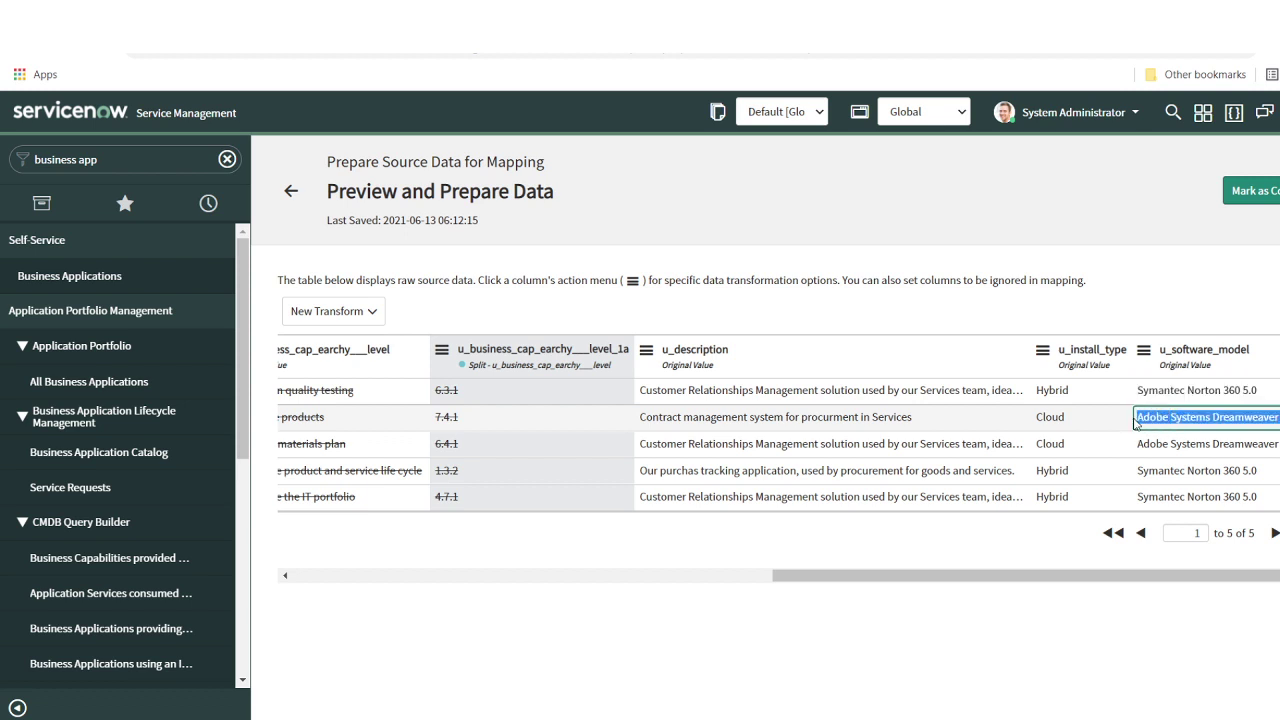
{"action": "key", "text": "ctrl+Tab"}
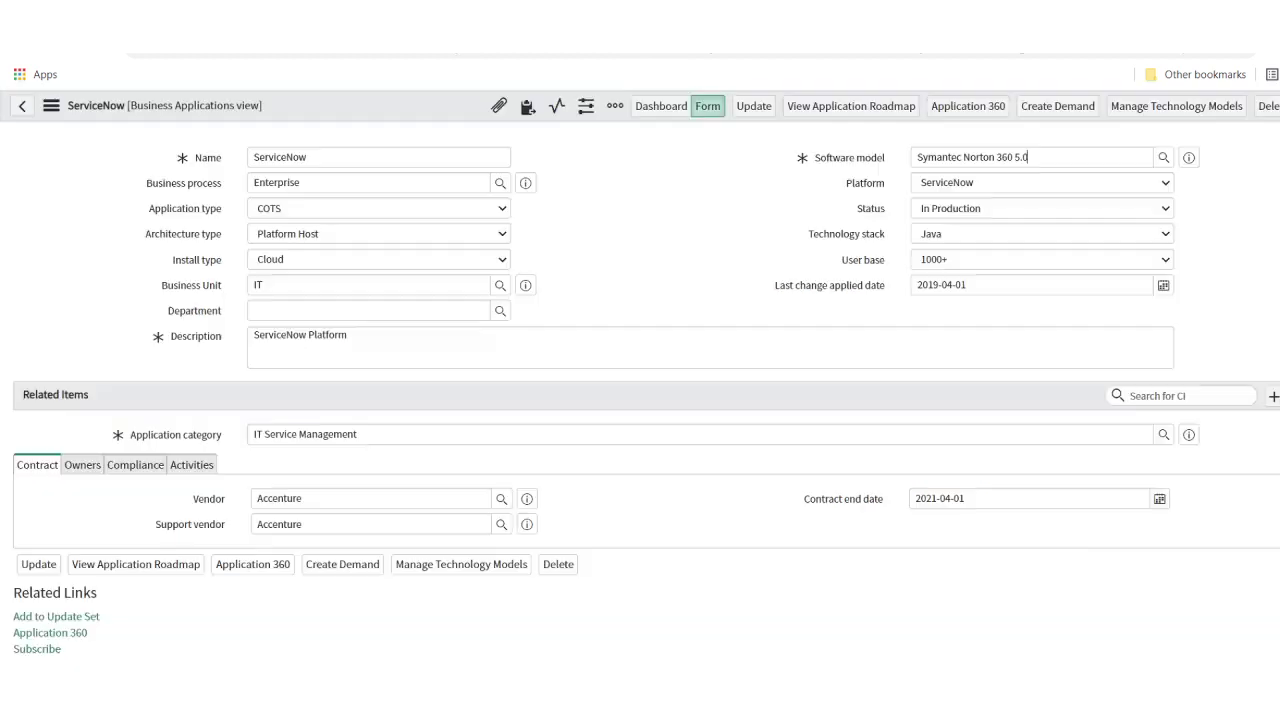
{"action": "left_click", "coordinate": [918, 155]}
{"action": "key", "text": "ctrl+a"}
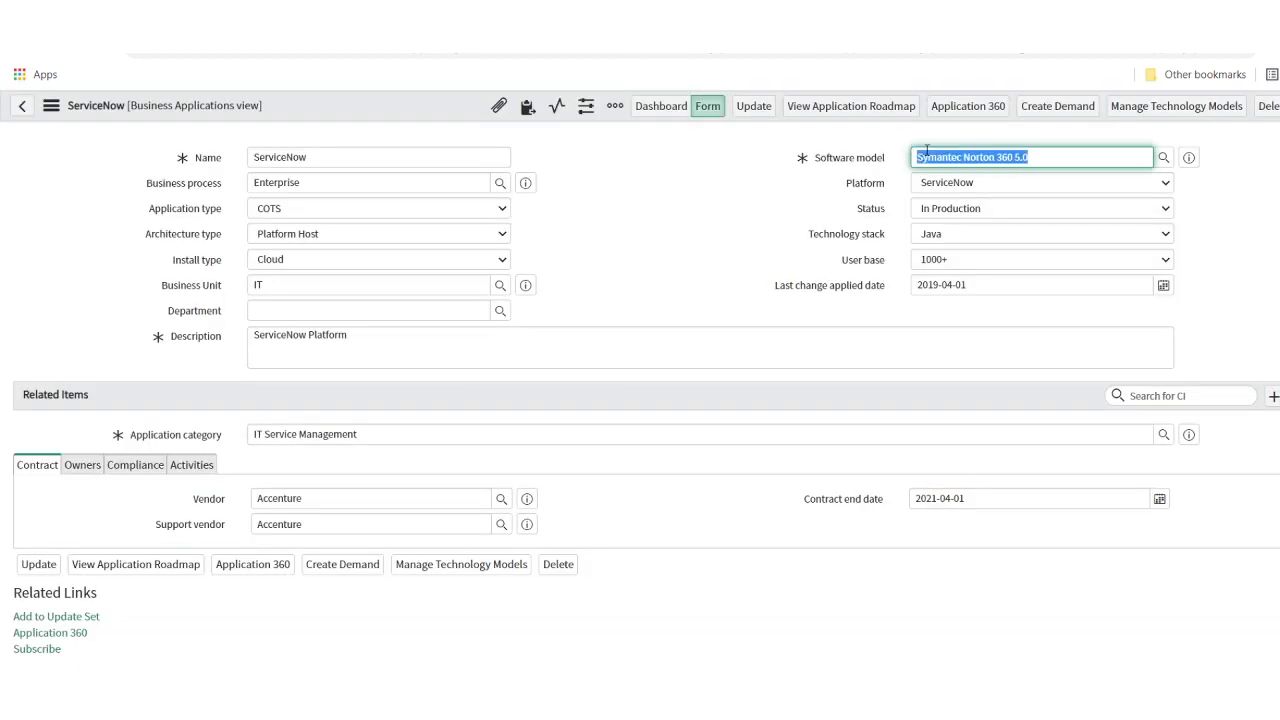
{"action": "type", "text": "Adobe Systems Dreamweaver CC 2017"}
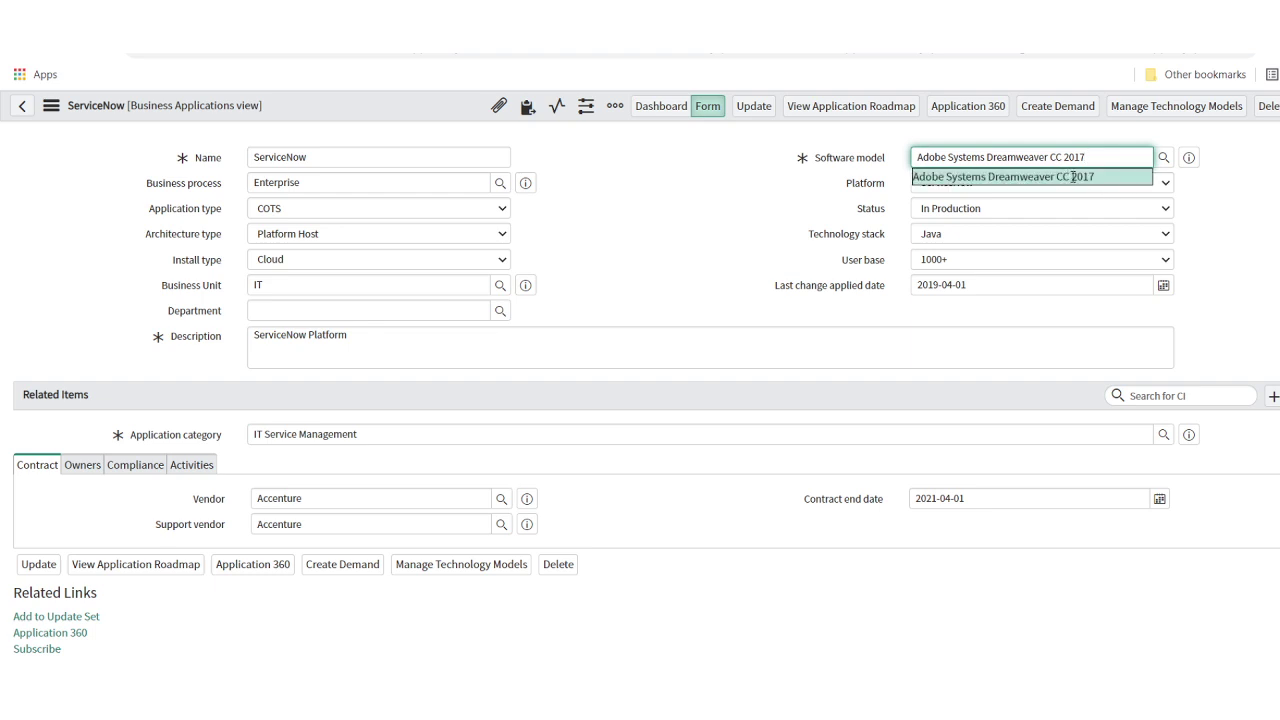
{"action": "left_click", "coordinate": [1073, 177]}
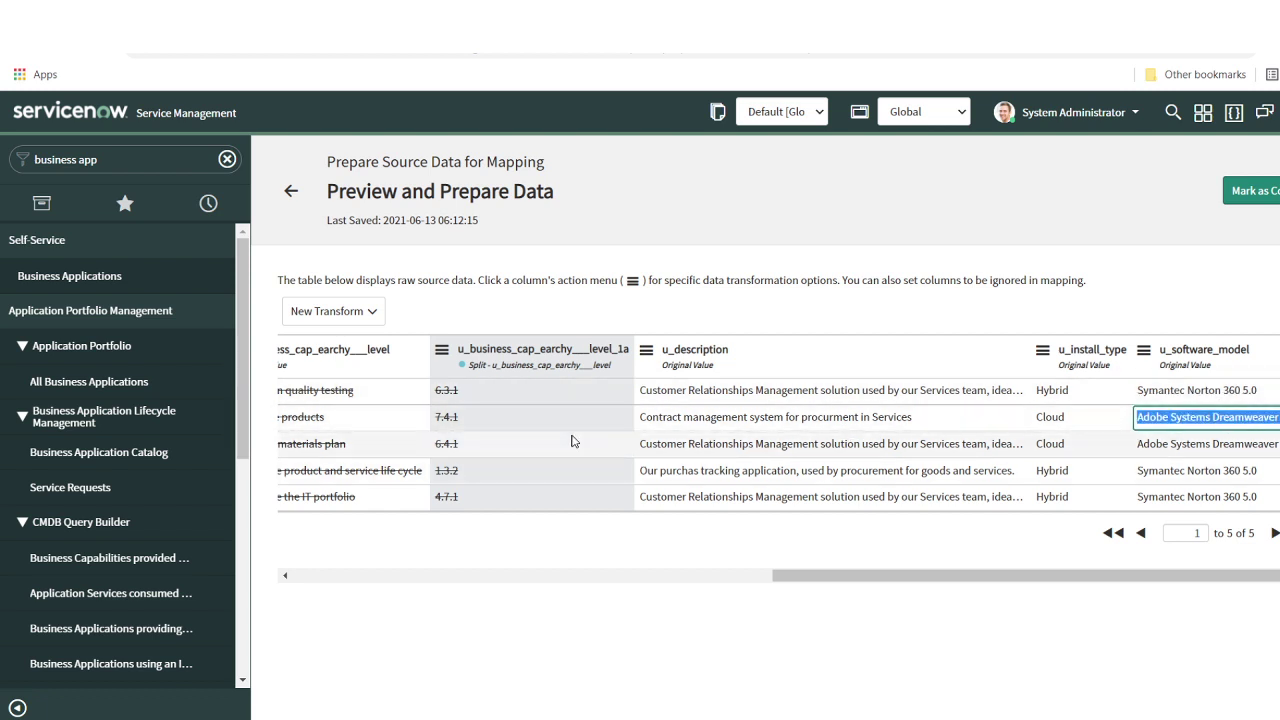
Start a new Table Lookup transform on the source data with the description Software Model Sysid
{"action": "scroll", "coordinate": [572, 441], "scroll_direction": "left", "scroll_amount": 5}
{"action": "scroll", "coordinate": [572, 441], "scroll_direction": "left", "scroll_amount": 5}
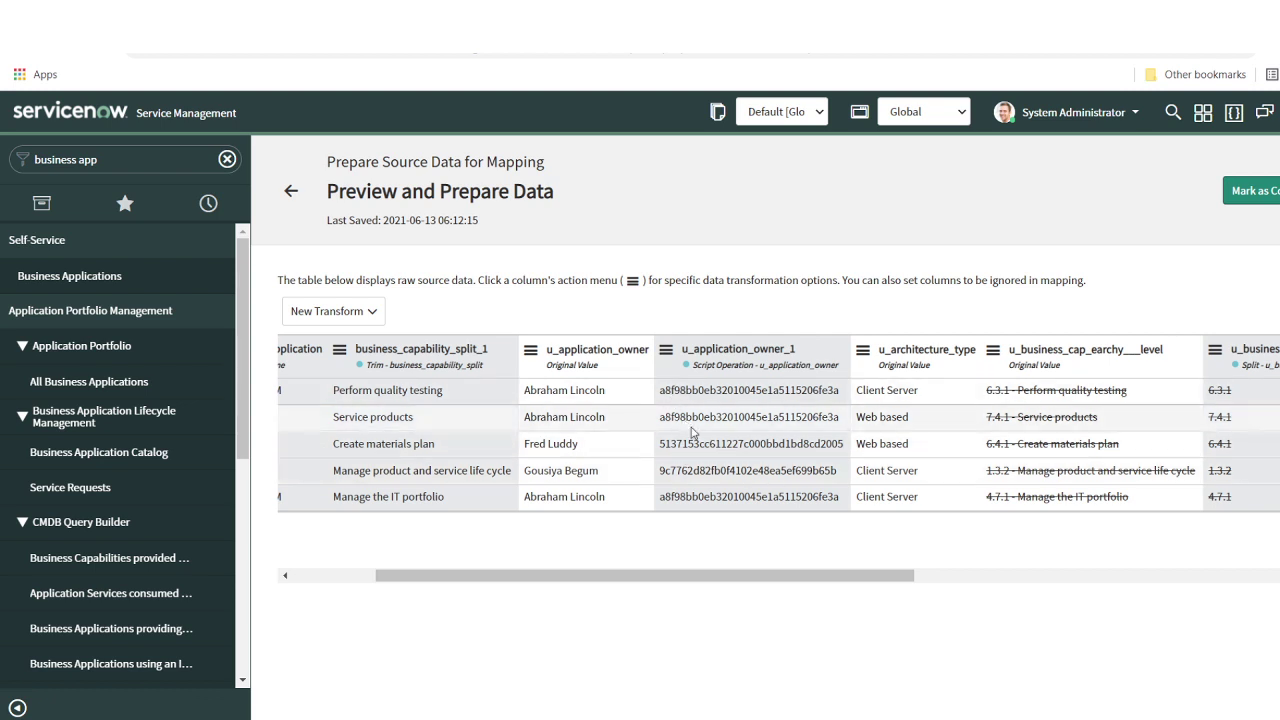
{"action": "scroll", "coordinate": [783, 462], "scroll_direction": "right", "scroll_amount": 6}
{"action": "double_click", "coordinate": [1184, 410]}
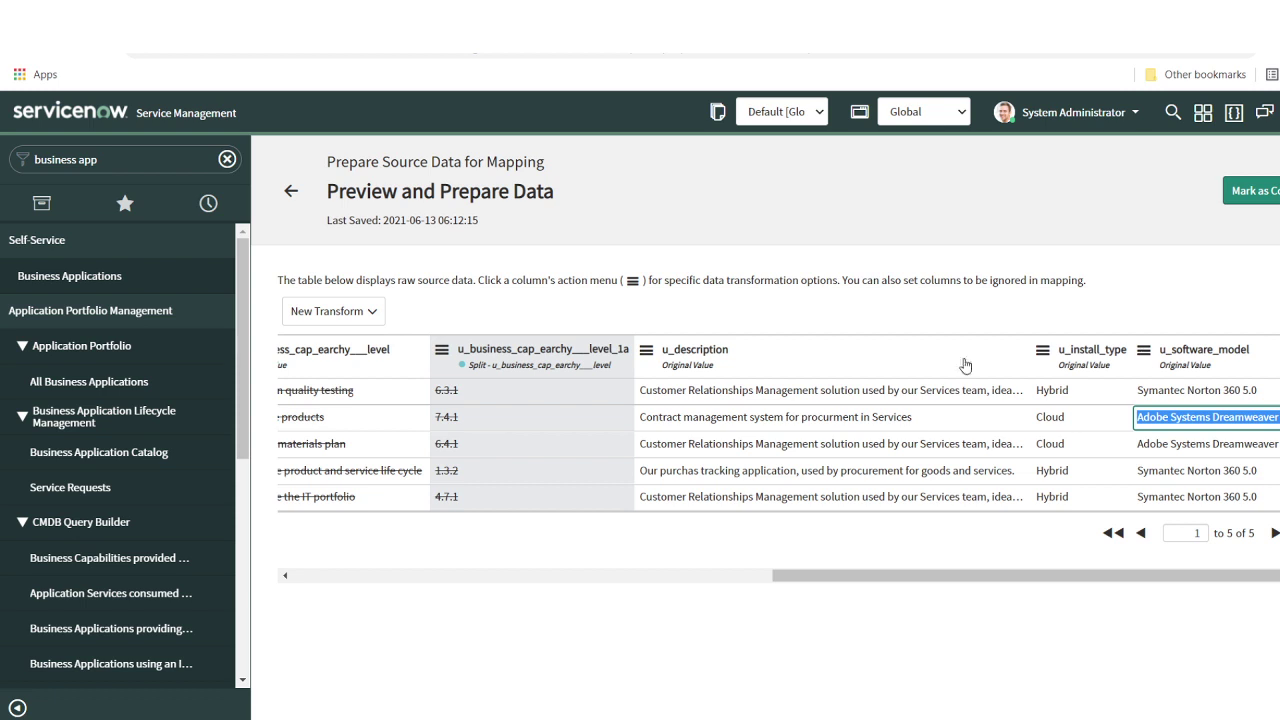
{"action": "left_click", "coordinate": [353, 313]}
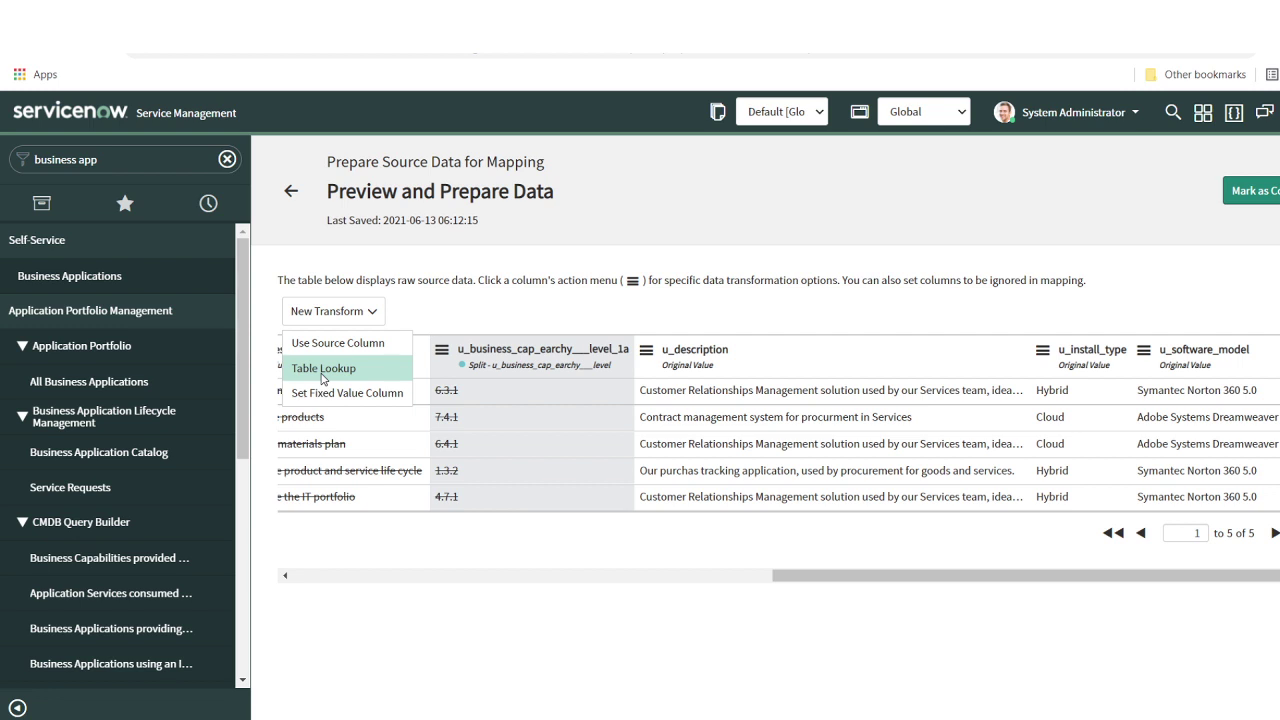
{"action": "left_click", "coordinate": [323, 370]}
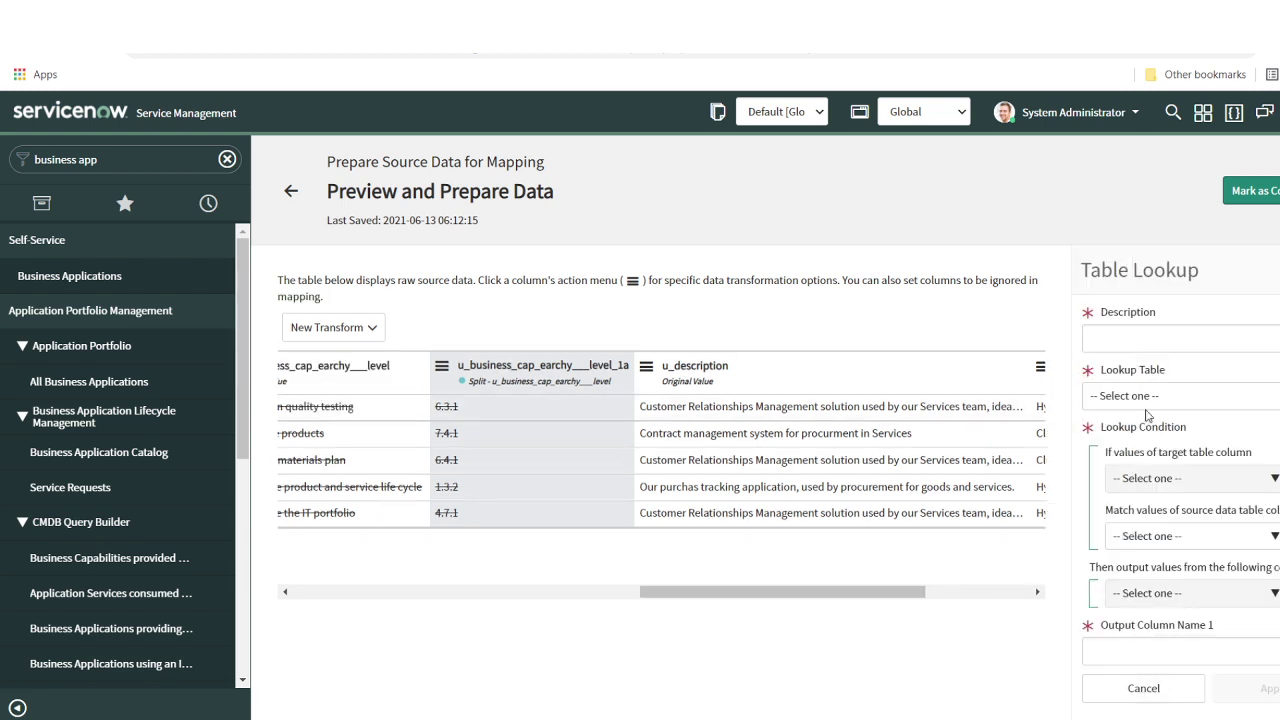
{"action": "left_click", "coordinate": [1142, 342]}
{"action": "type", "text": "Soft"}
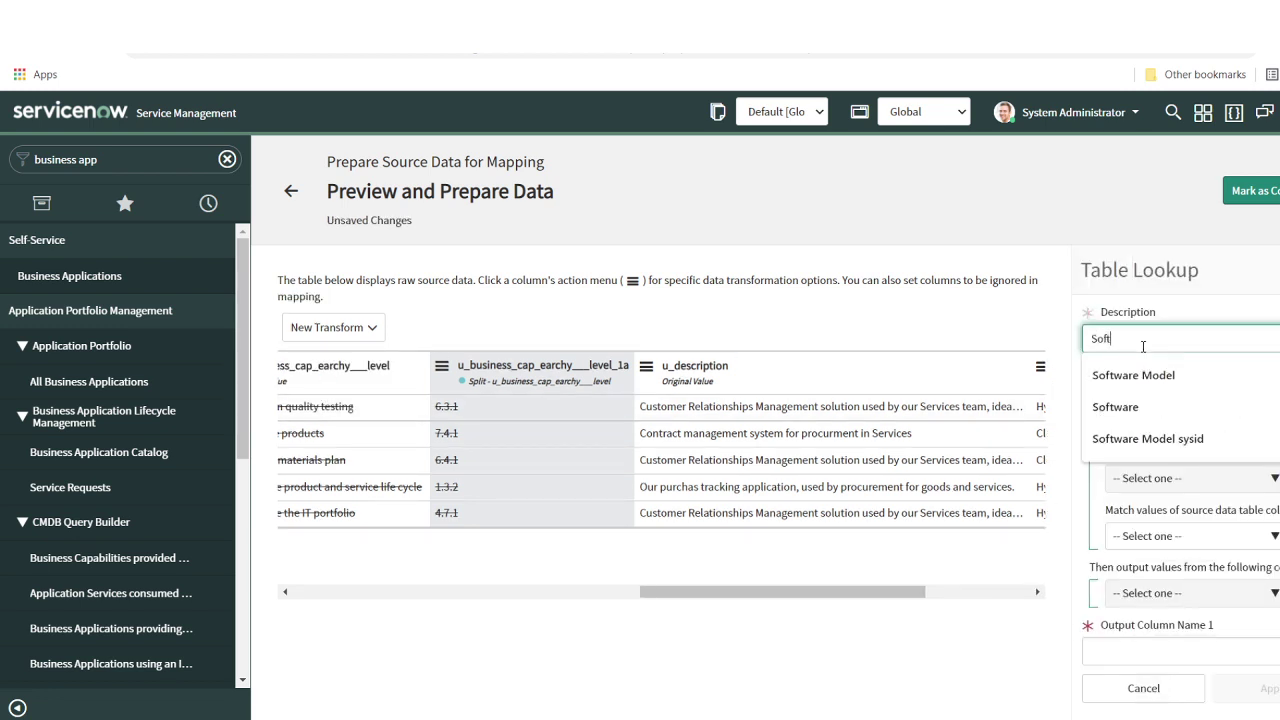
{"action": "type", "text": "ware Model"}
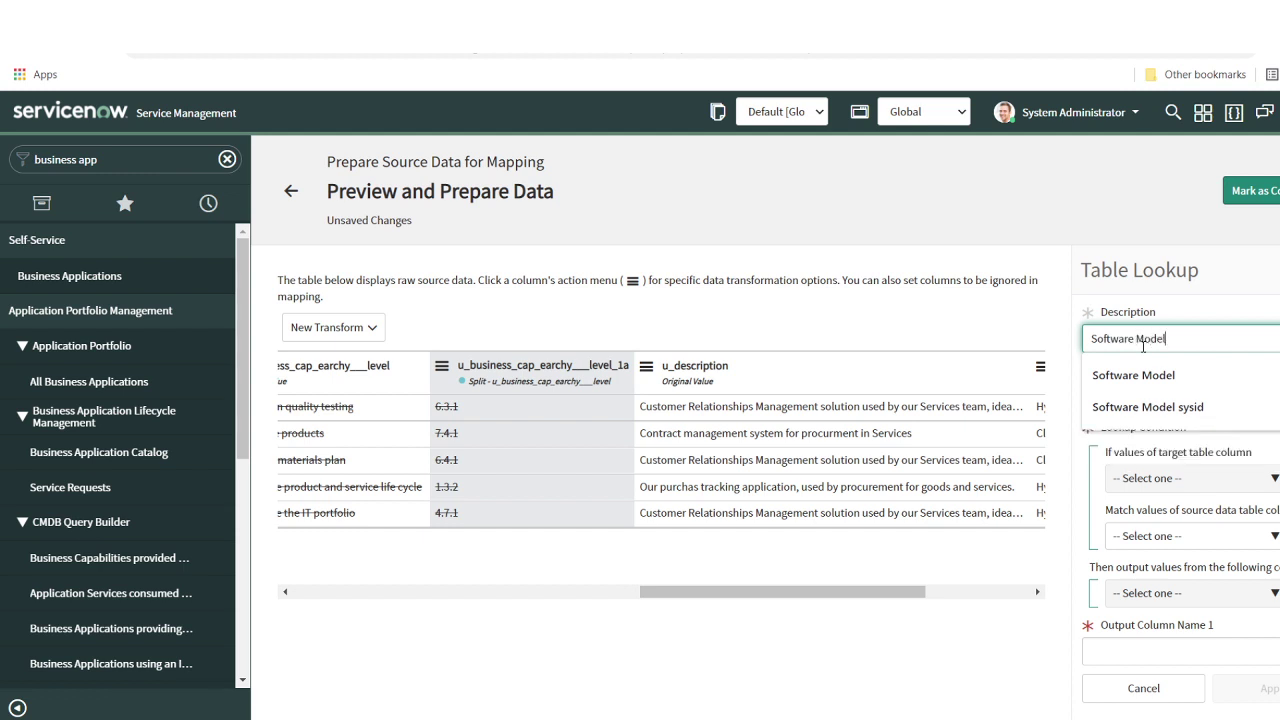
{"action": "type", "text": " Sysid"}
{"action": "key", "text": "Tab"}
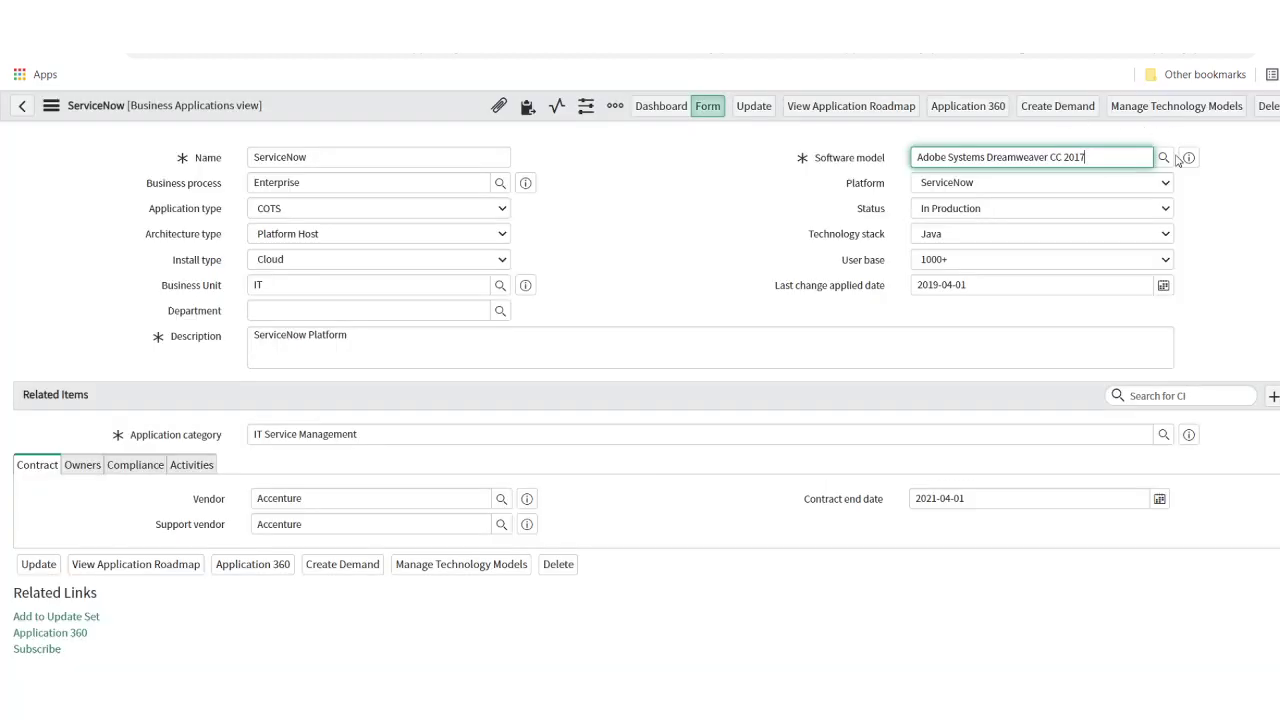
Copy the table name cmdb_software_product_model from the record's software model reference list and set it as the lookup table
{"action": "left_click", "coordinate": [1164, 157]}
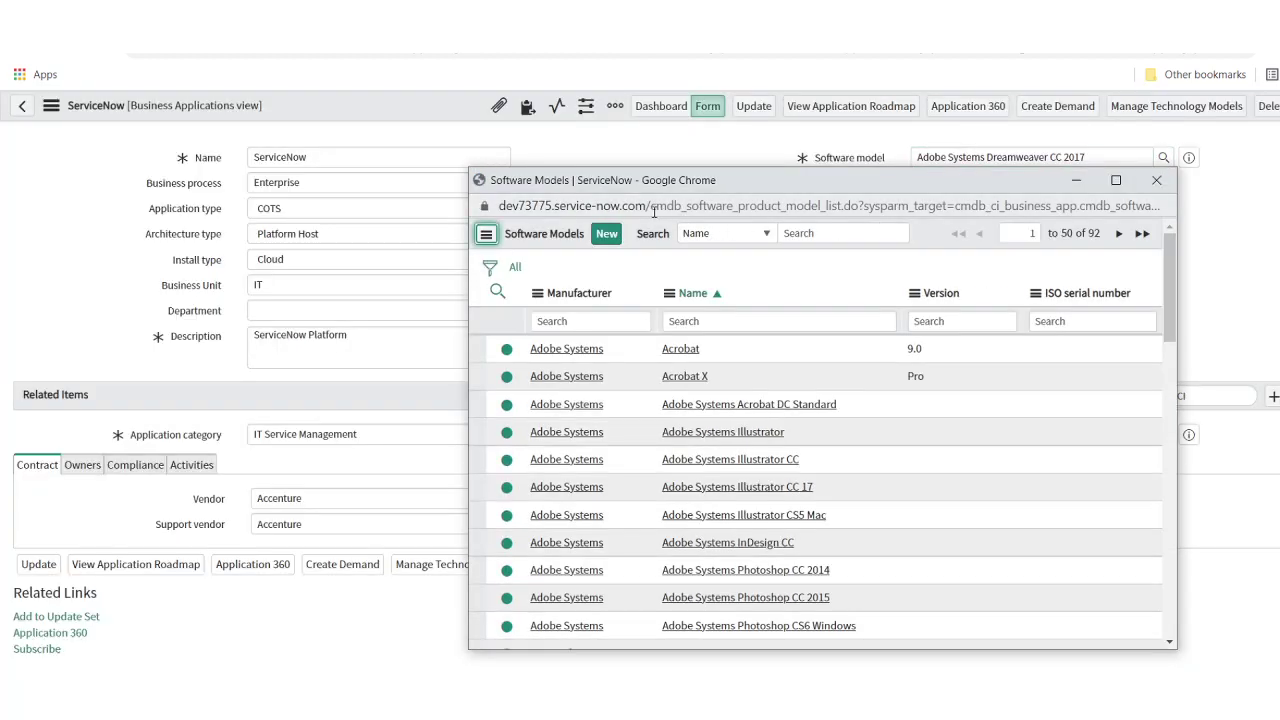
{"action": "left_click_drag", "start_coordinate": [651, 206], "coordinate": [822, 215]}
{"action": "key", "text": "ctrl+c"}
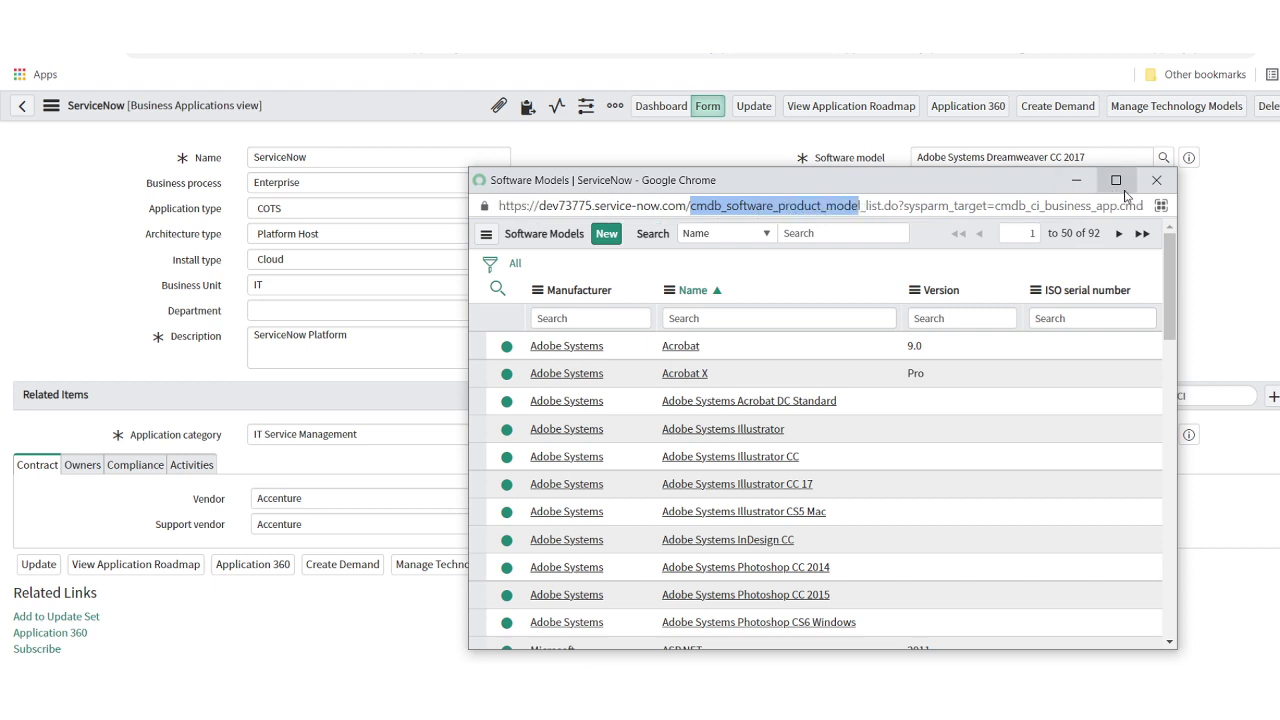
{"action": "left_click", "coordinate": [1157, 180]}
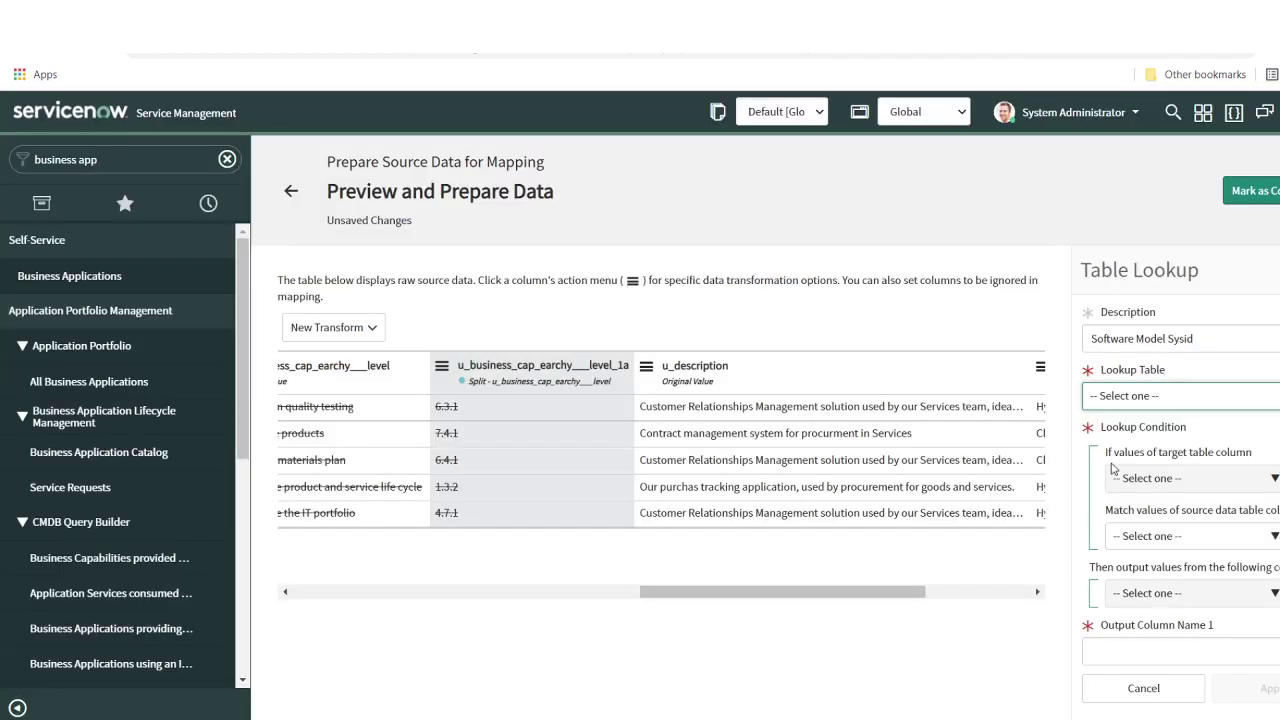
{"action": "left_click", "coordinate": [1198, 396]}
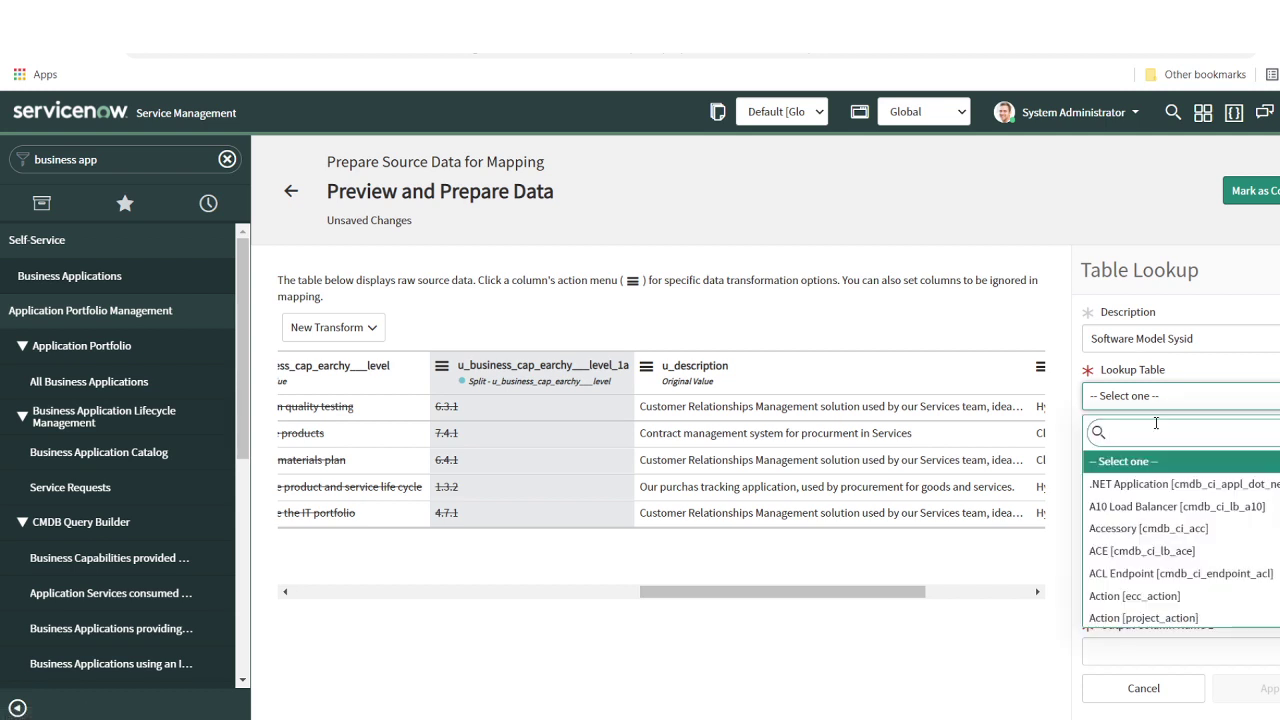
{"action": "key", "text": "ctrl+v"}
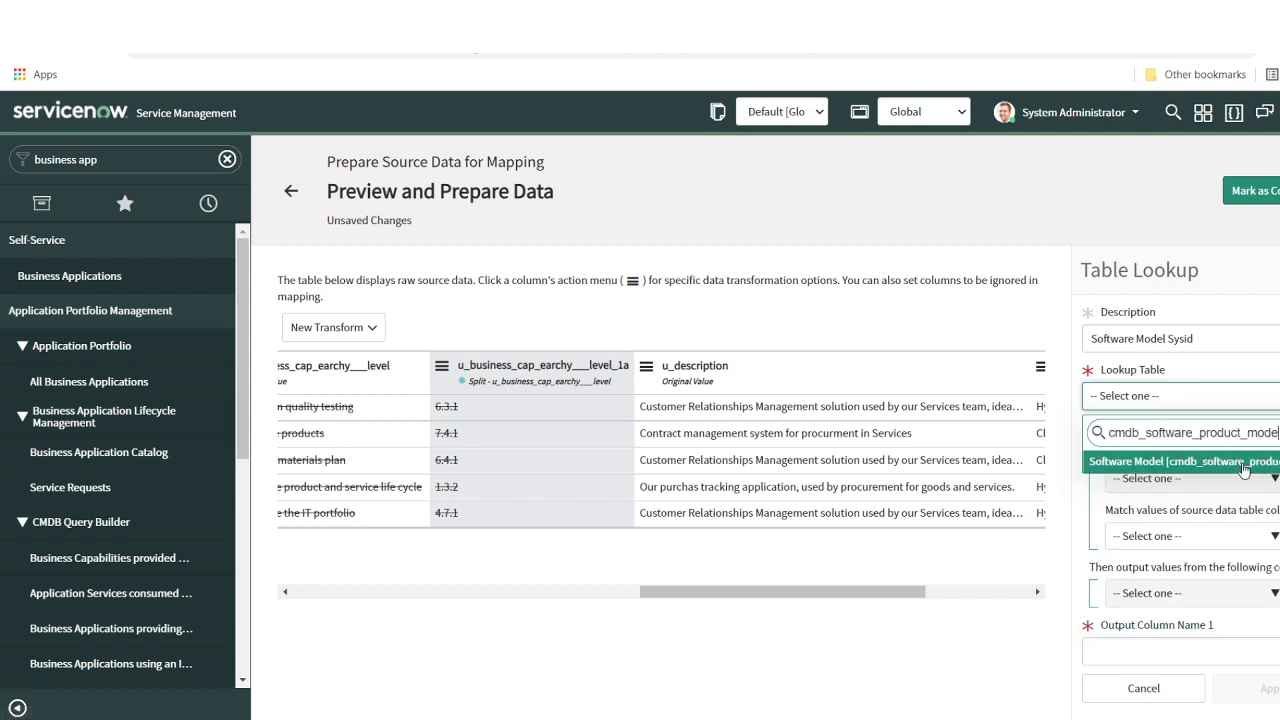
{"action": "left_click", "coordinate": [1244, 470]}
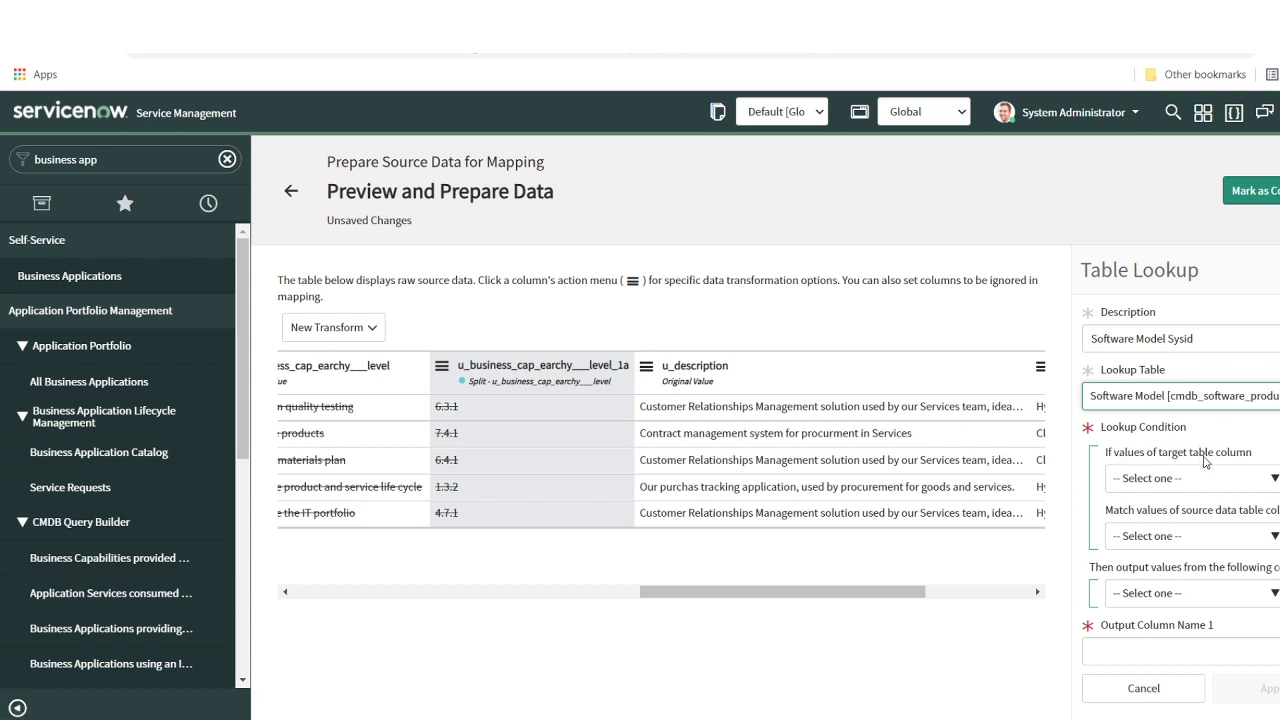
Examine the preview of the ServiceNow record's software model to identify which field holds the full model name
{"action": "left_click", "coordinate": [1222, 488]}
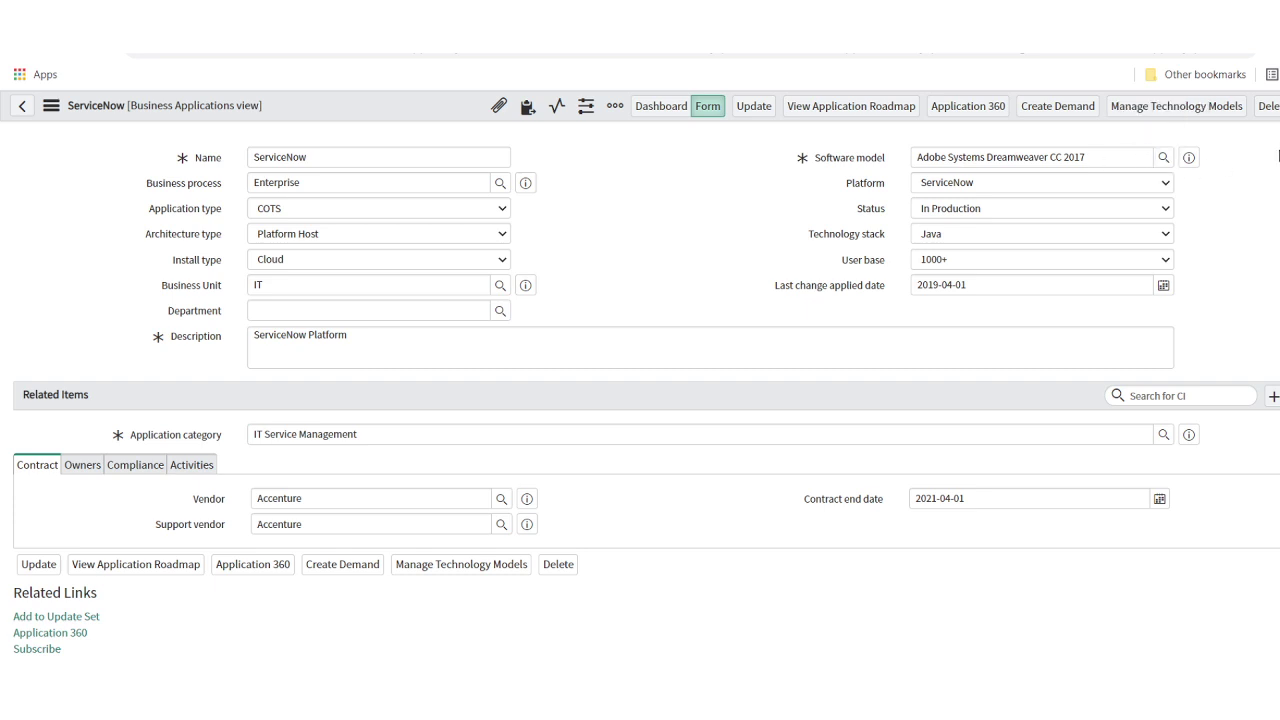
{"action": "triple_click", "coordinate": [1102, 159]}
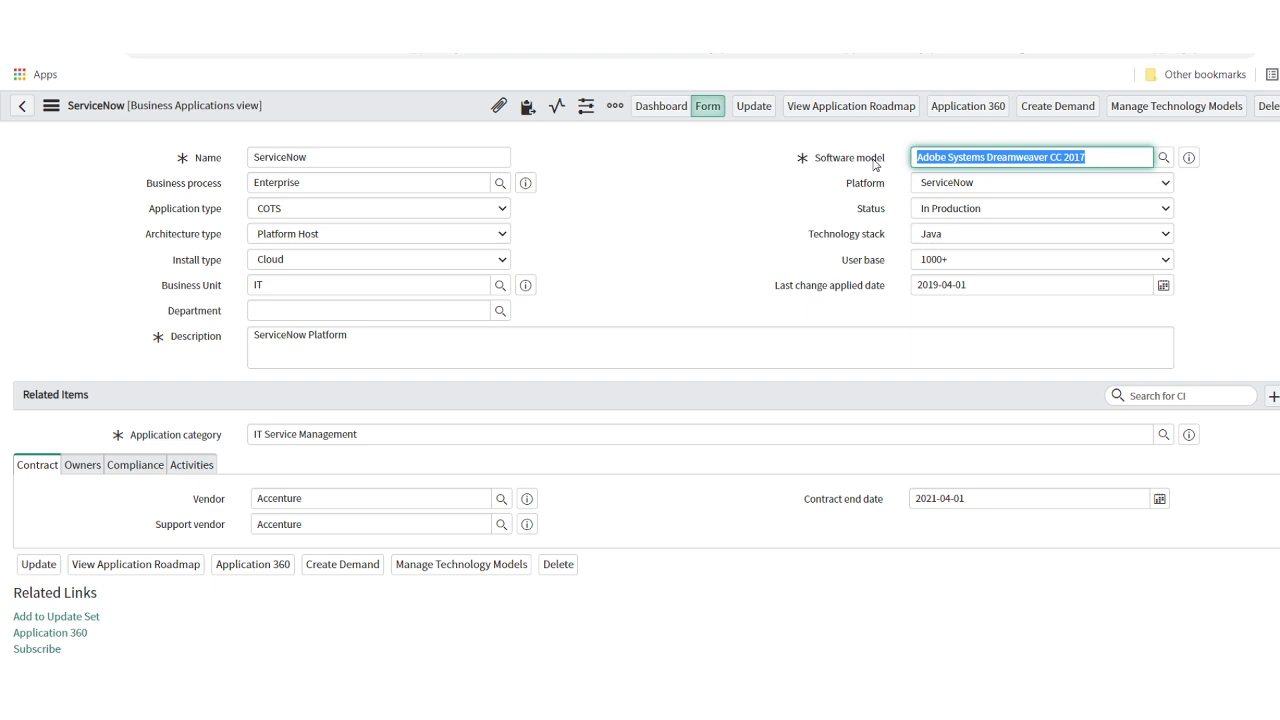
{"action": "left_click", "coordinate": [1190, 162]}
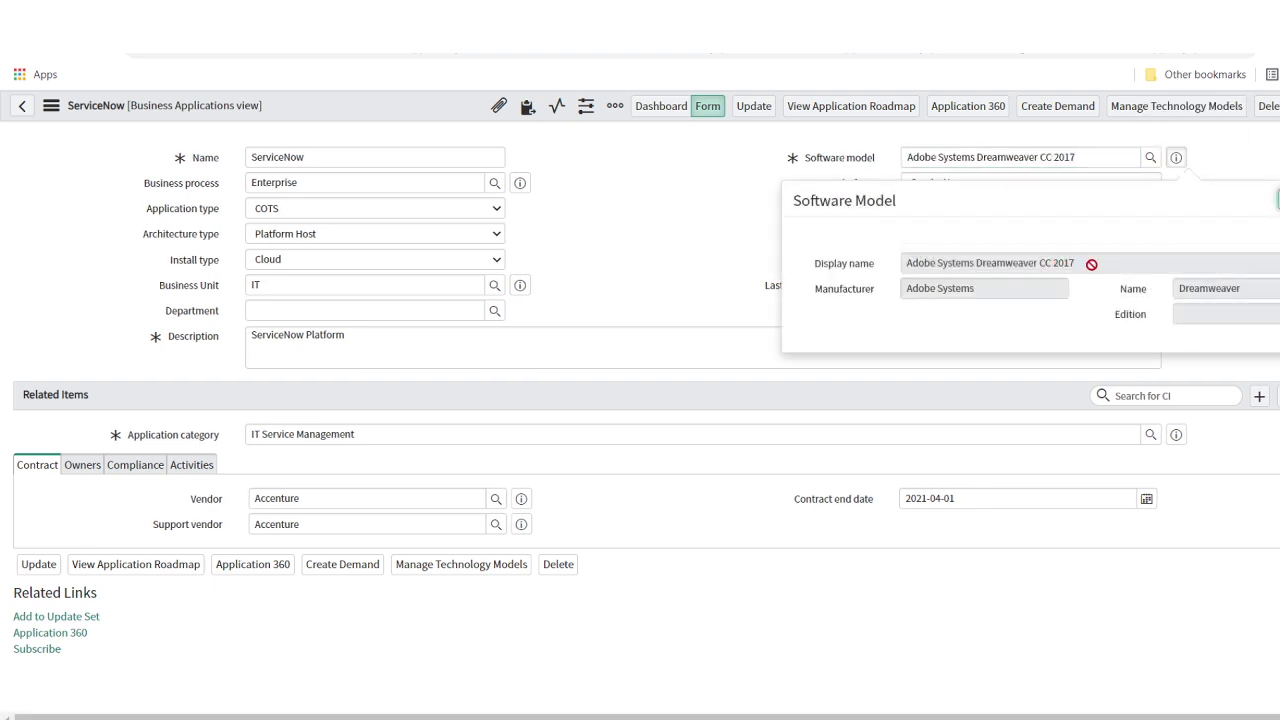
{"action": "left_click_drag", "start_coordinate": [1091, 264], "coordinate": [918, 262]}
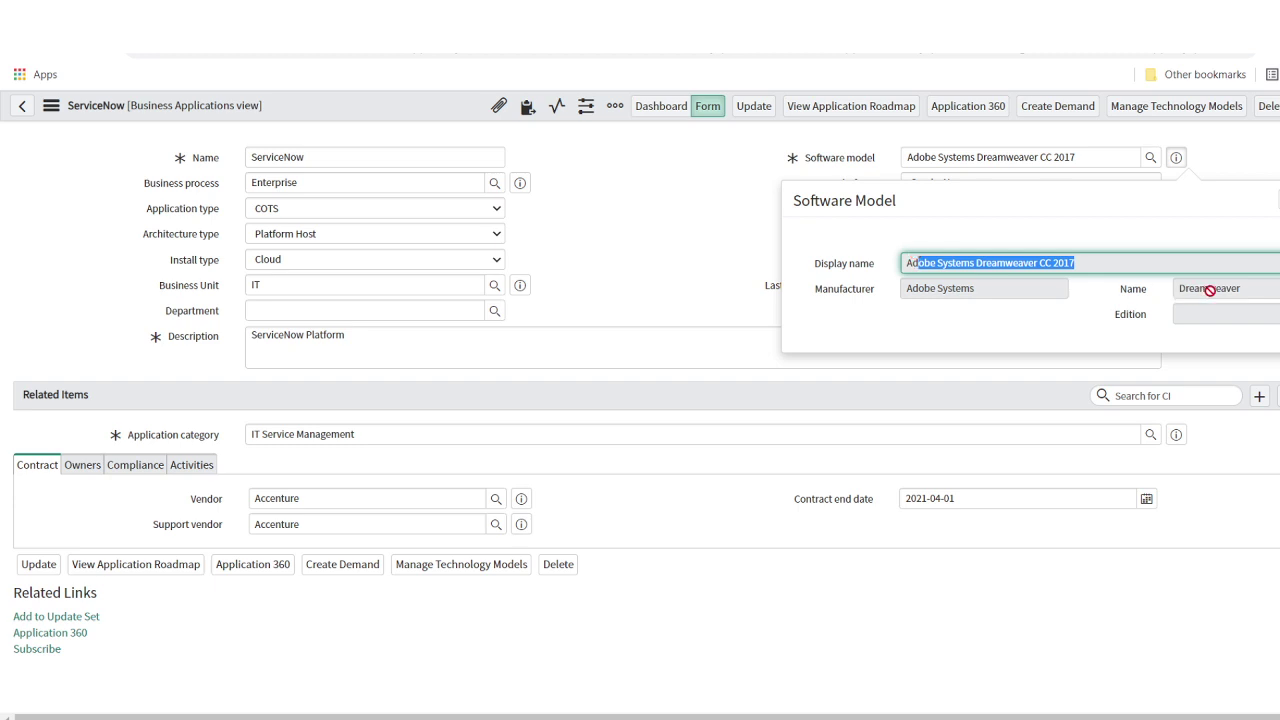
{"action": "left_click", "coordinate": [1210, 290]}
{"action": "left_click_drag", "start_coordinate": [1090, 262], "coordinate": [884, 268]}
{"action": "left_click", "coordinate": [697, 262]}
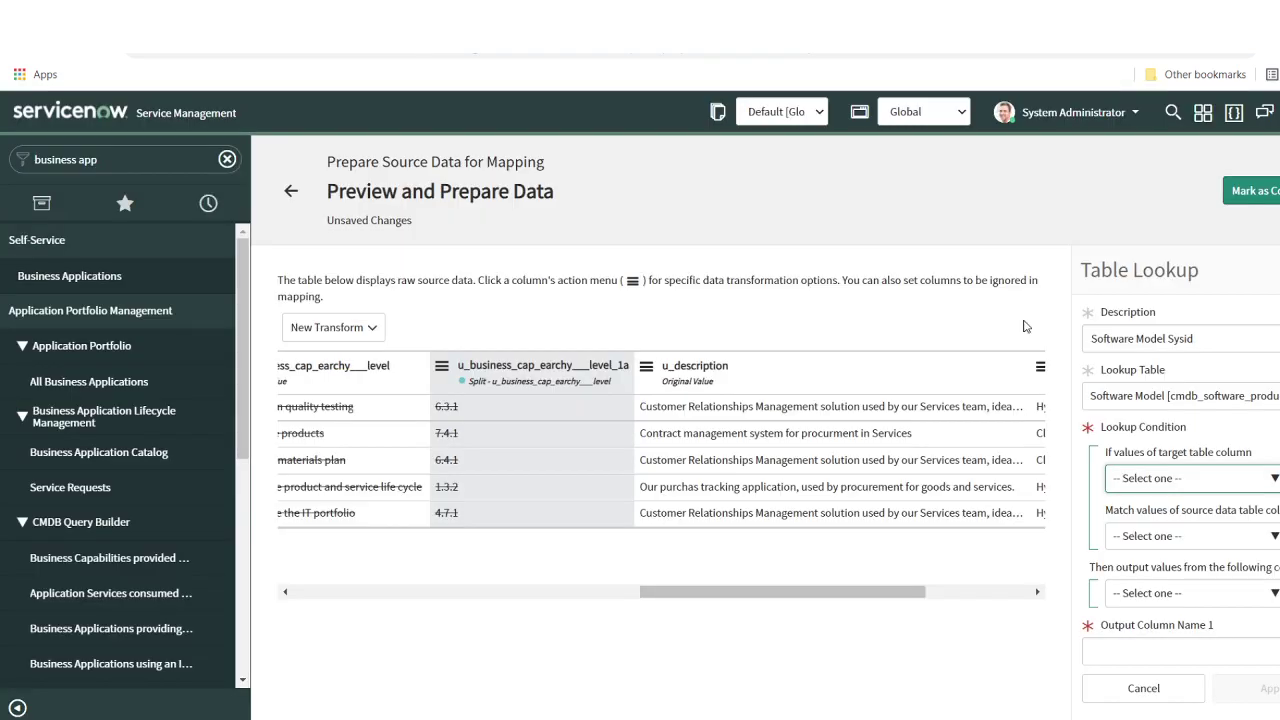
Set the lookup condition to match the target table's Display name column with the source column u_software_model
{"action": "left_click", "coordinate": [1209, 482]}
{"action": "type", "text": "dis"}
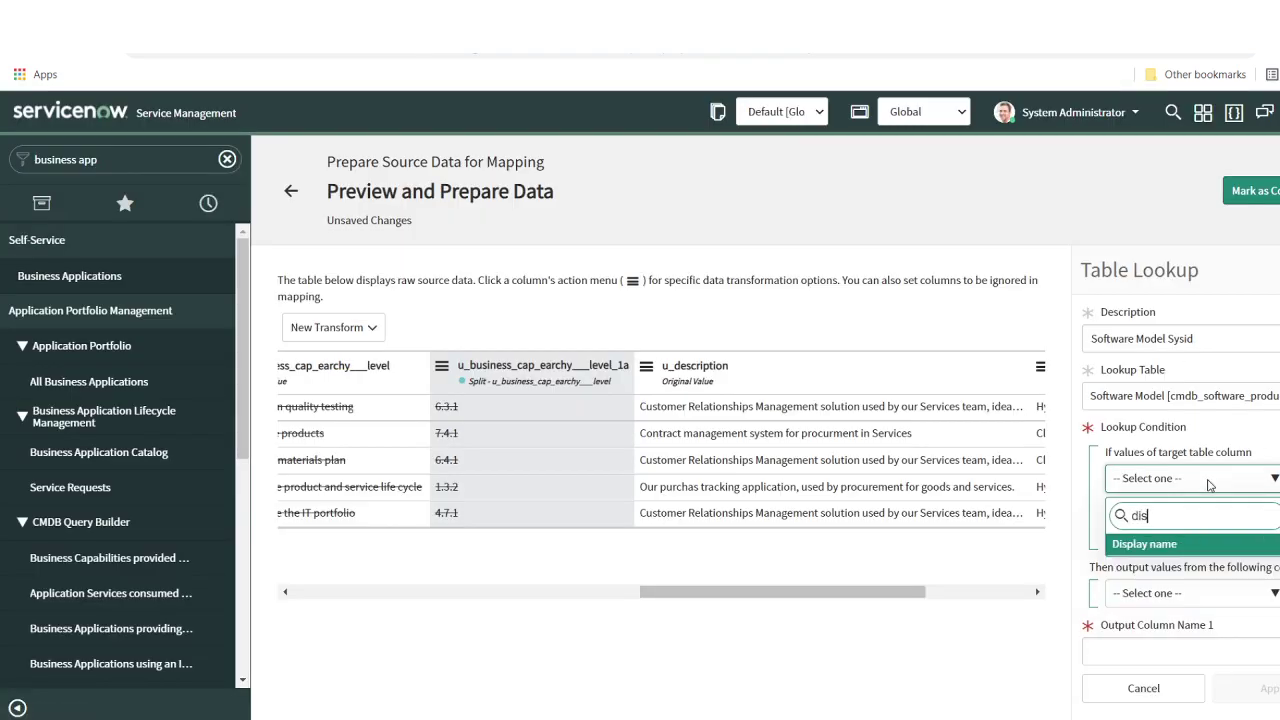
{"action": "key", "text": "Return"}
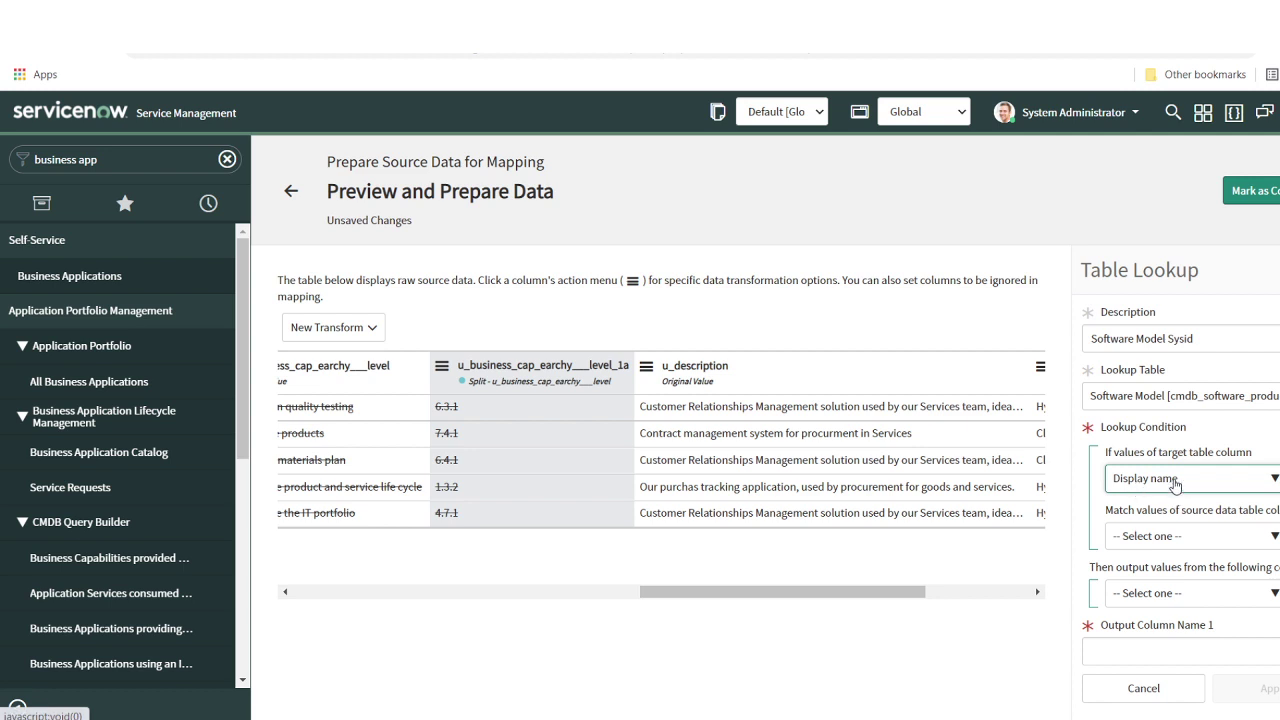
{"action": "left_click", "coordinate": [1153, 540]}
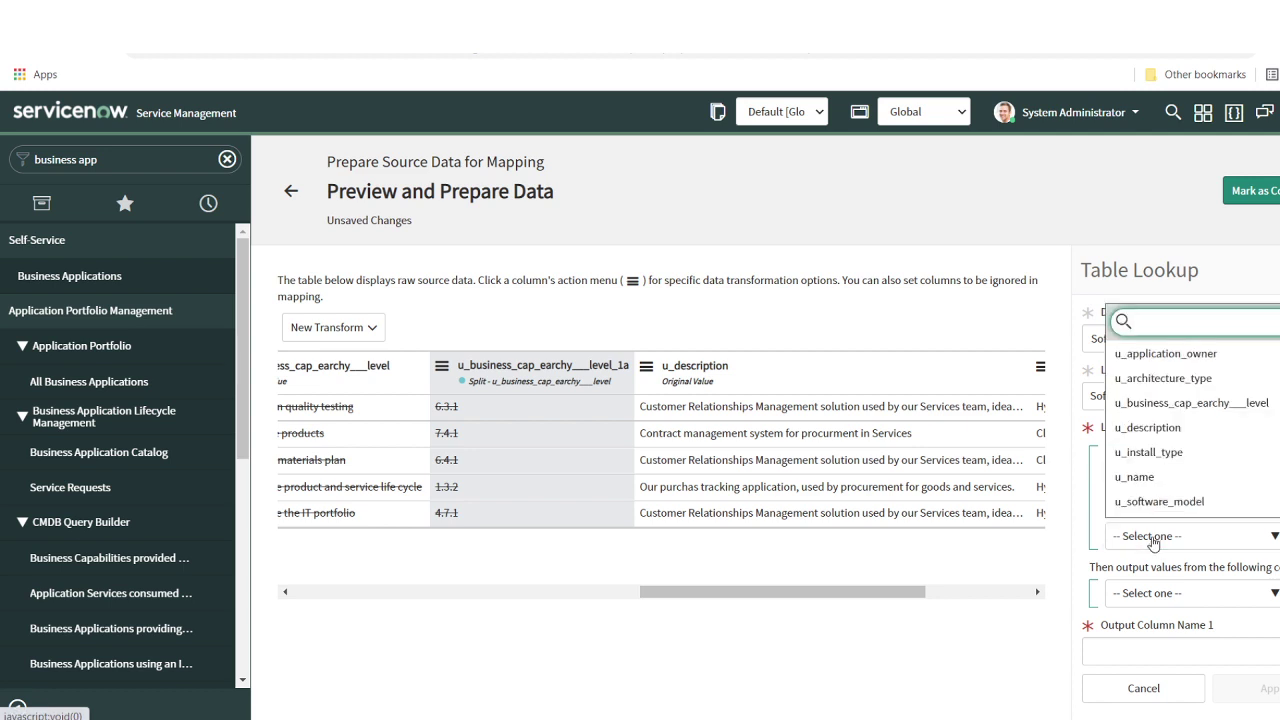
{"action": "type", "text": "sof"}
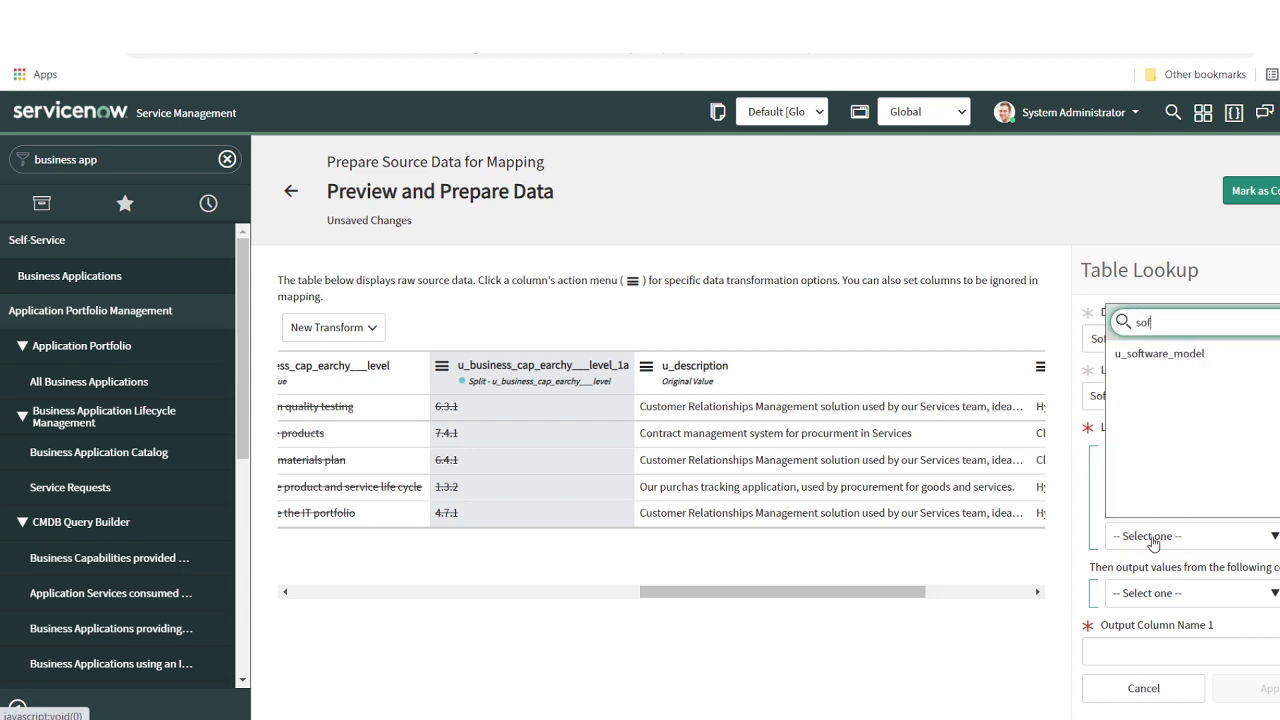
{"action": "left_click", "coordinate": [1189, 355]}
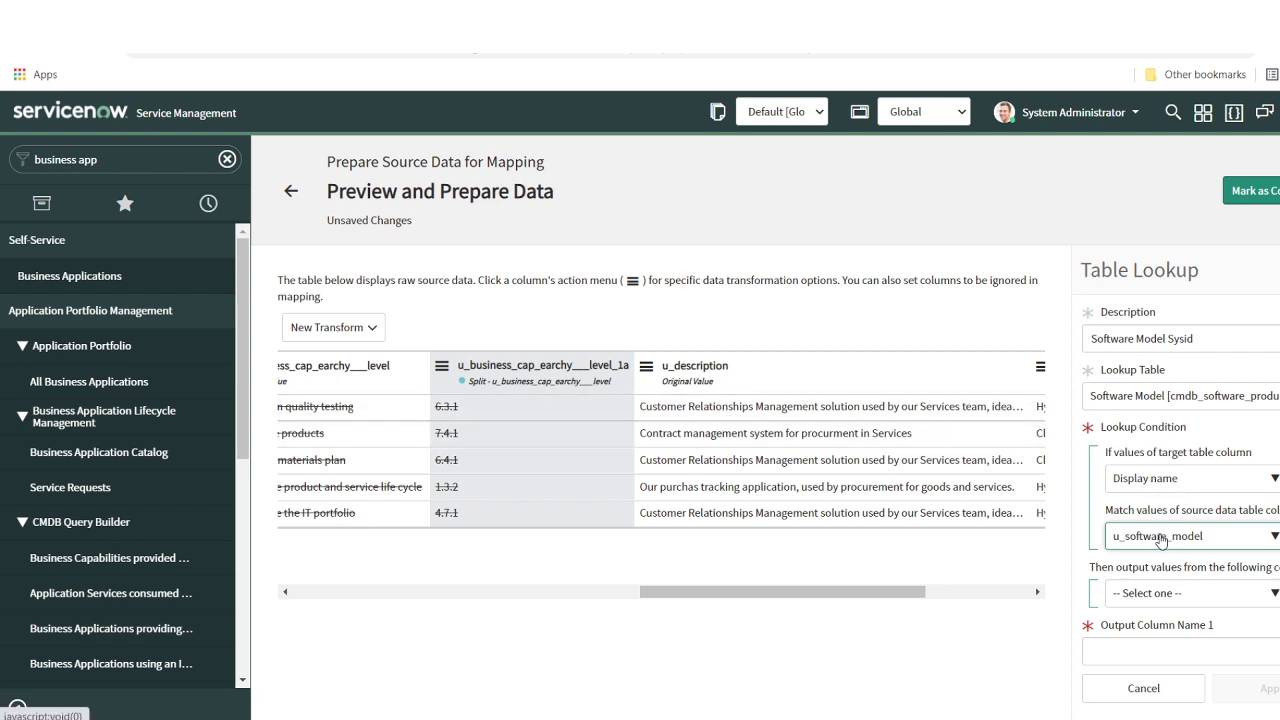
Output the lookup's Sys ID into a column named software_sys_id and apply the transform
{"action": "left_click", "coordinate": [1177, 593]}
{"action": "type", "text": "sys"}
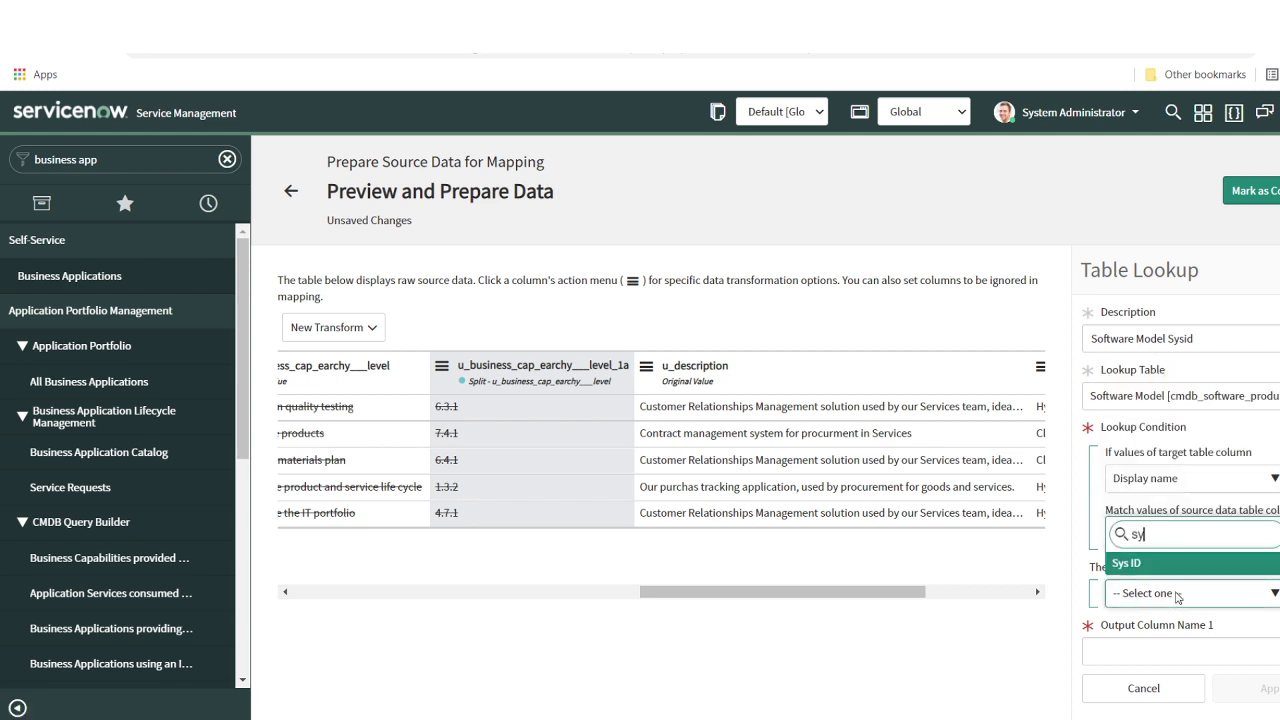
{"action": "left_click", "coordinate": [1140, 564]}
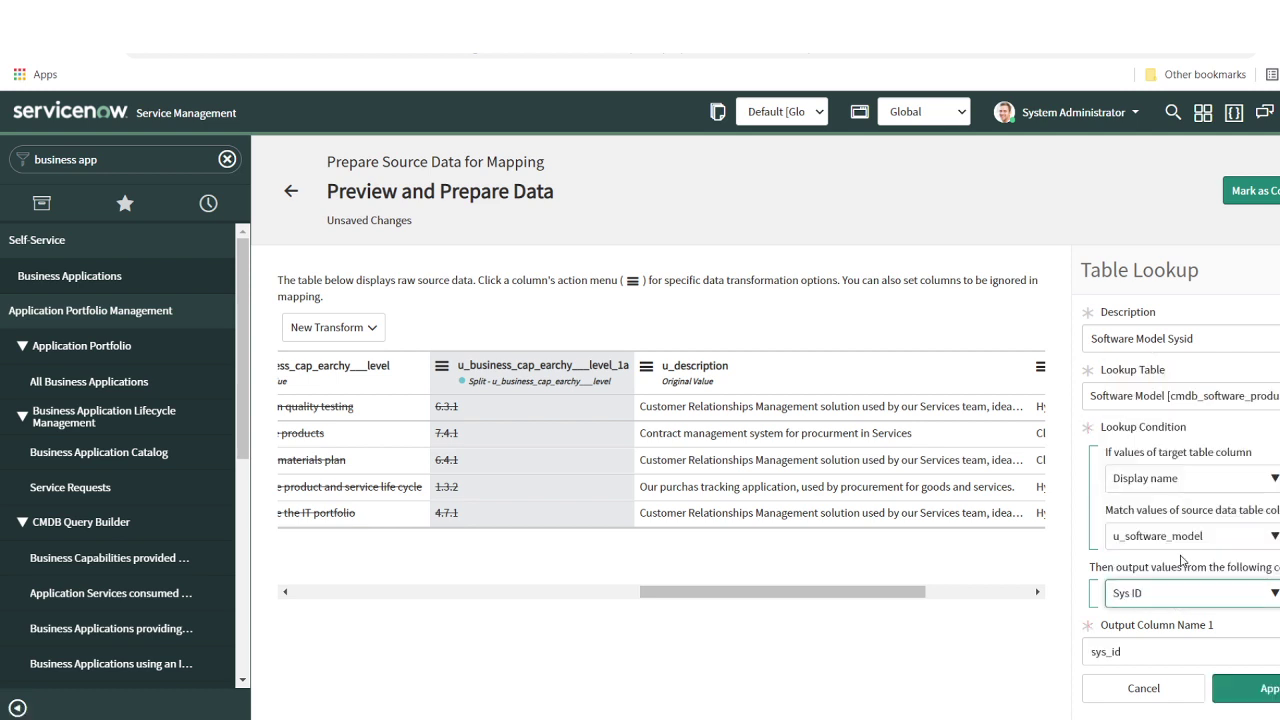
{"action": "left_click", "coordinate": [1092, 652]}
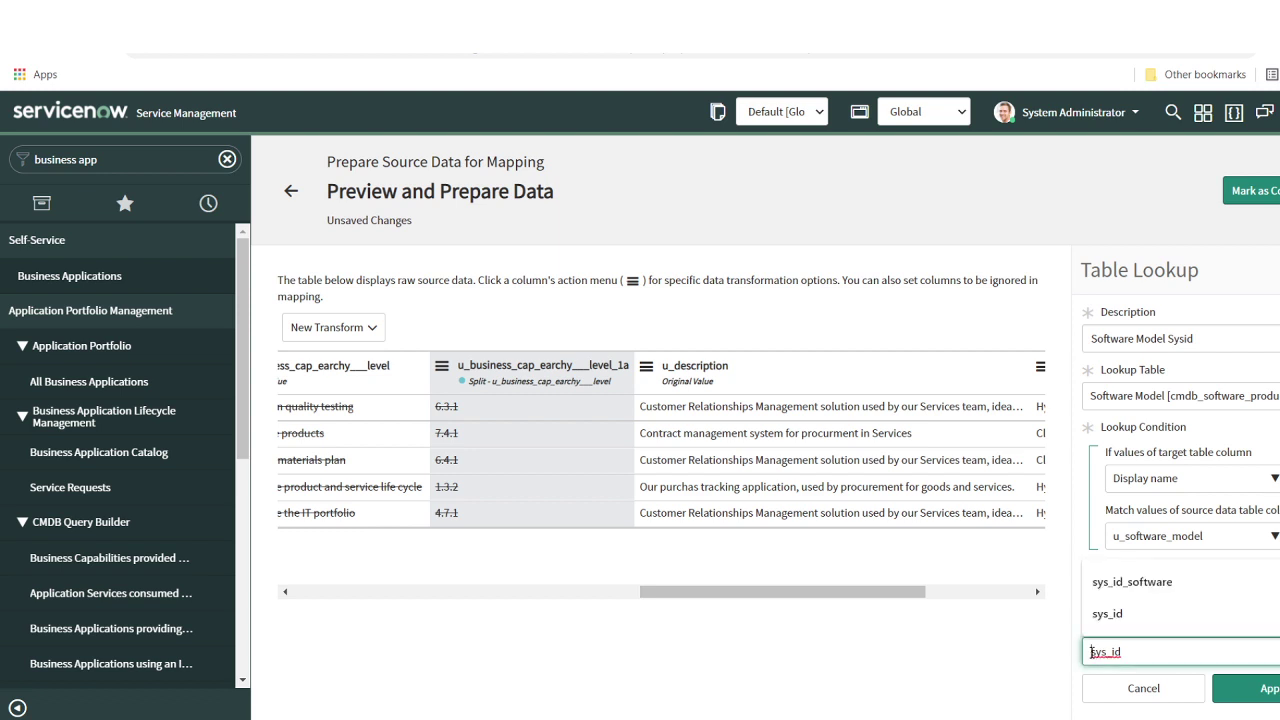
{"action": "type", "text": "software_"}
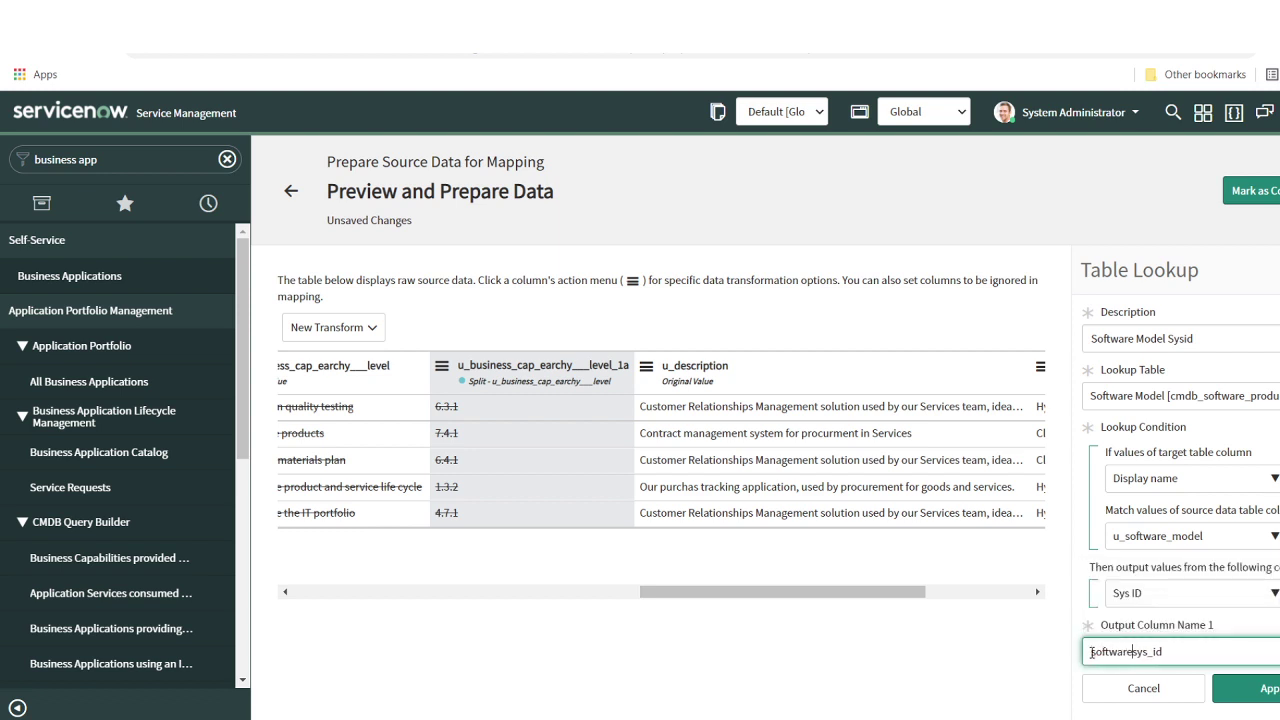
{"action": "left_click", "coordinate": [1262, 690]}
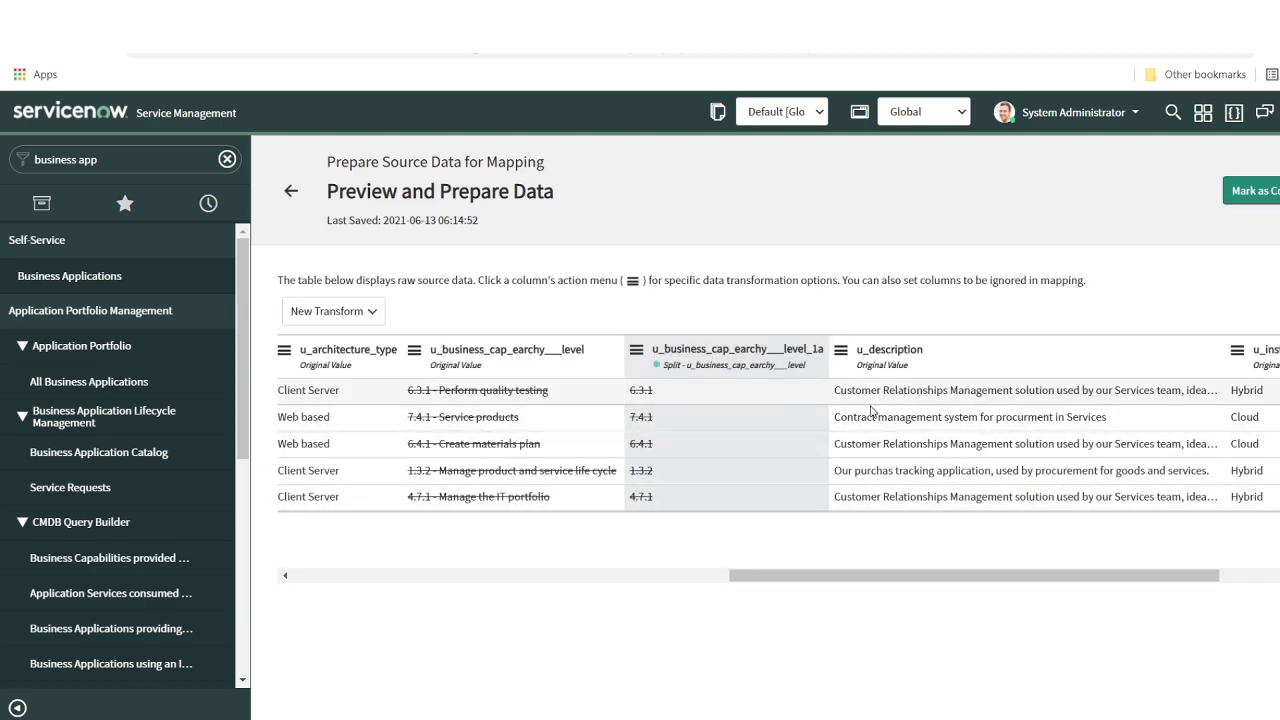
Examine the software_sys_id column in the prepared data and compare its values with the u_software_model column
{"action": "scroll", "coordinate": [593, 415], "scroll_direction": "left", "scroll_amount": 2}
{"action": "scroll", "coordinate": [593, 415], "scroll_direction": "left", "scroll_amount": 4}
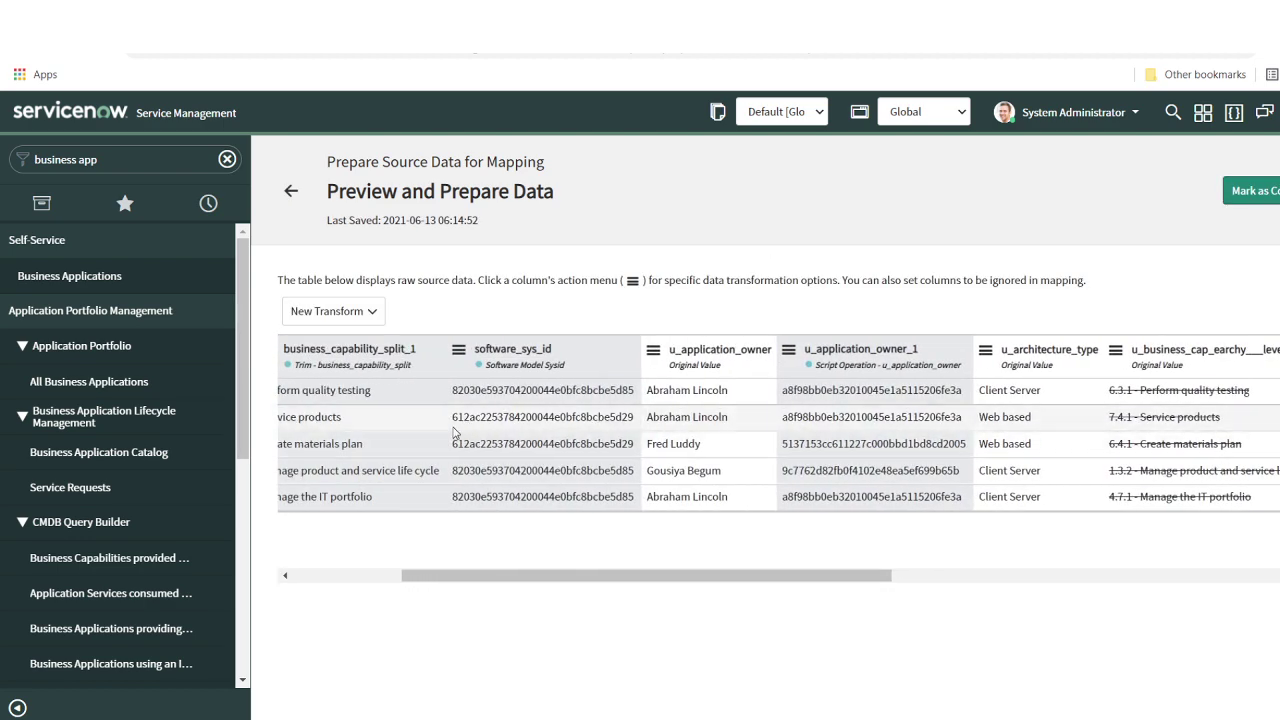
{"action": "scroll", "coordinate": [454, 432], "scroll_direction": "left", "scroll_amount": 5}
{"action": "scroll", "coordinate": [716, 444], "scroll_direction": "right", "scroll_amount": 5}
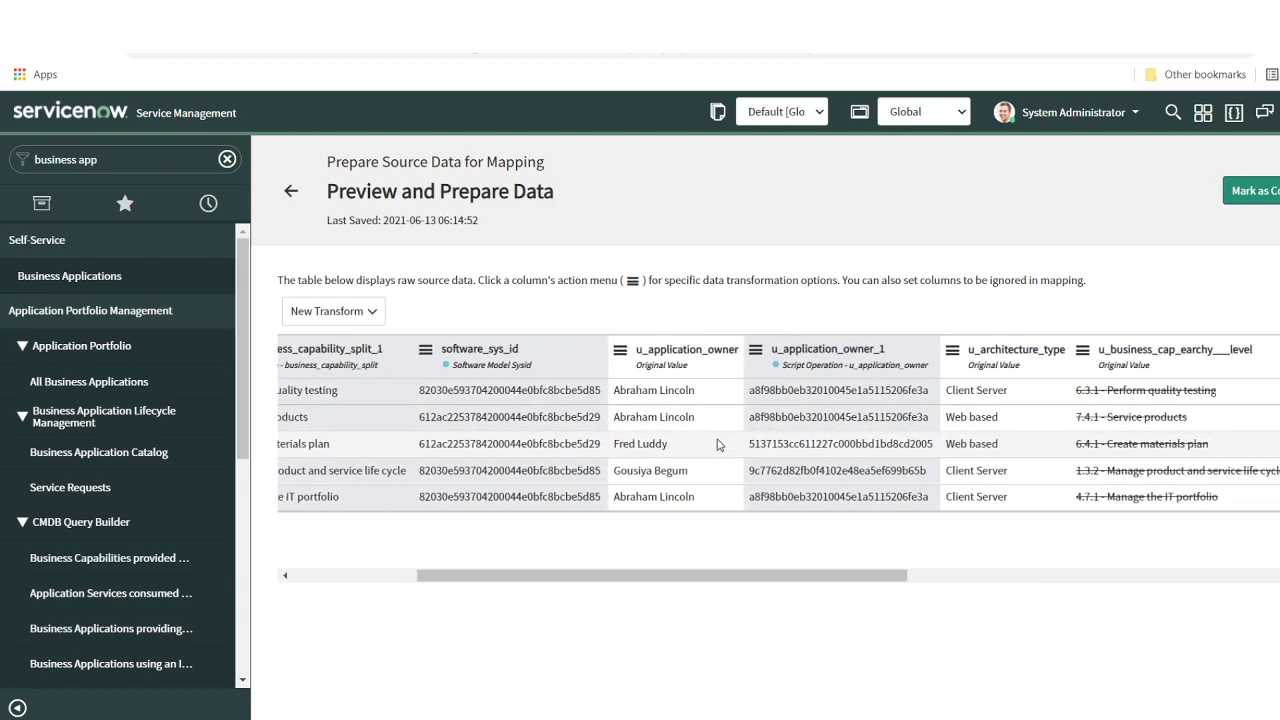
{"action": "scroll", "coordinate": [716, 444], "scroll_direction": "right", "scroll_amount": 6}
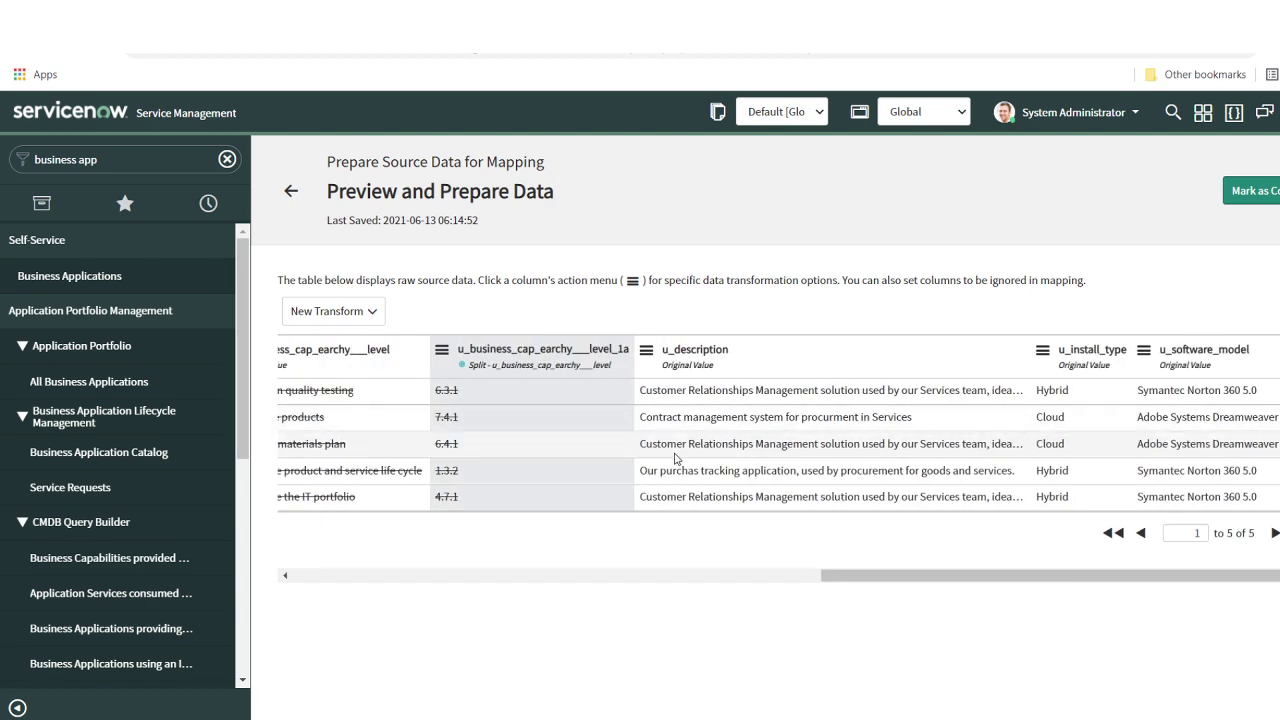
{"action": "scroll", "coordinate": [622, 452], "scroll_direction": "left", "scroll_amount": 5}
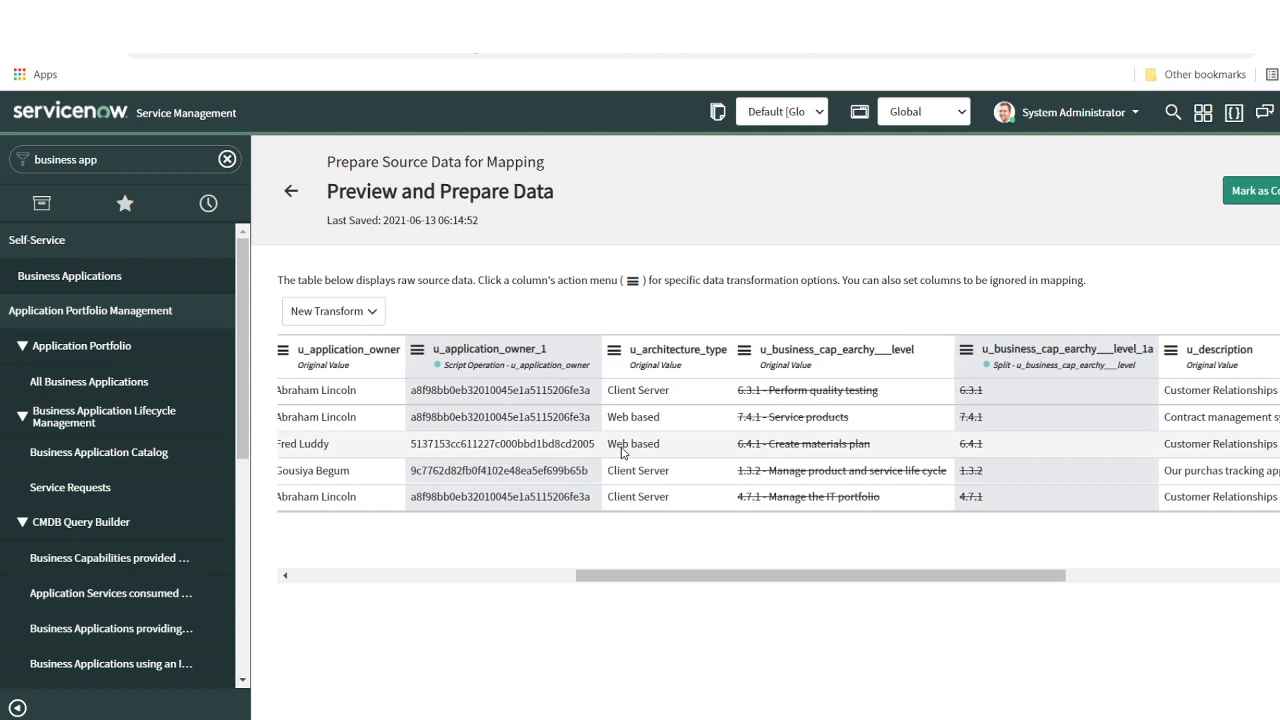
{"action": "scroll", "coordinate": [621, 452], "scroll_direction": "left", "scroll_amount": 5}
{"action": "left_click", "coordinate": [472, 398]}
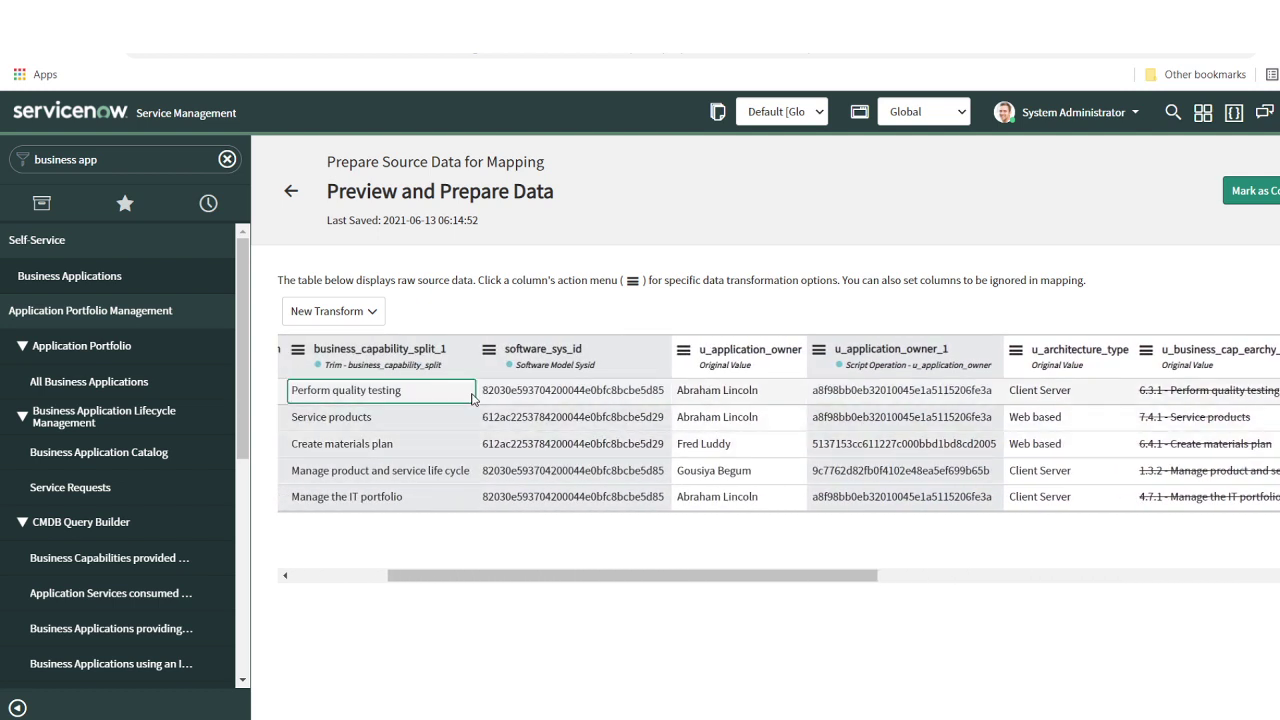
{"action": "left_click_drag", "start_coordinate": [472, 398], "coordinate": [672, 392]}
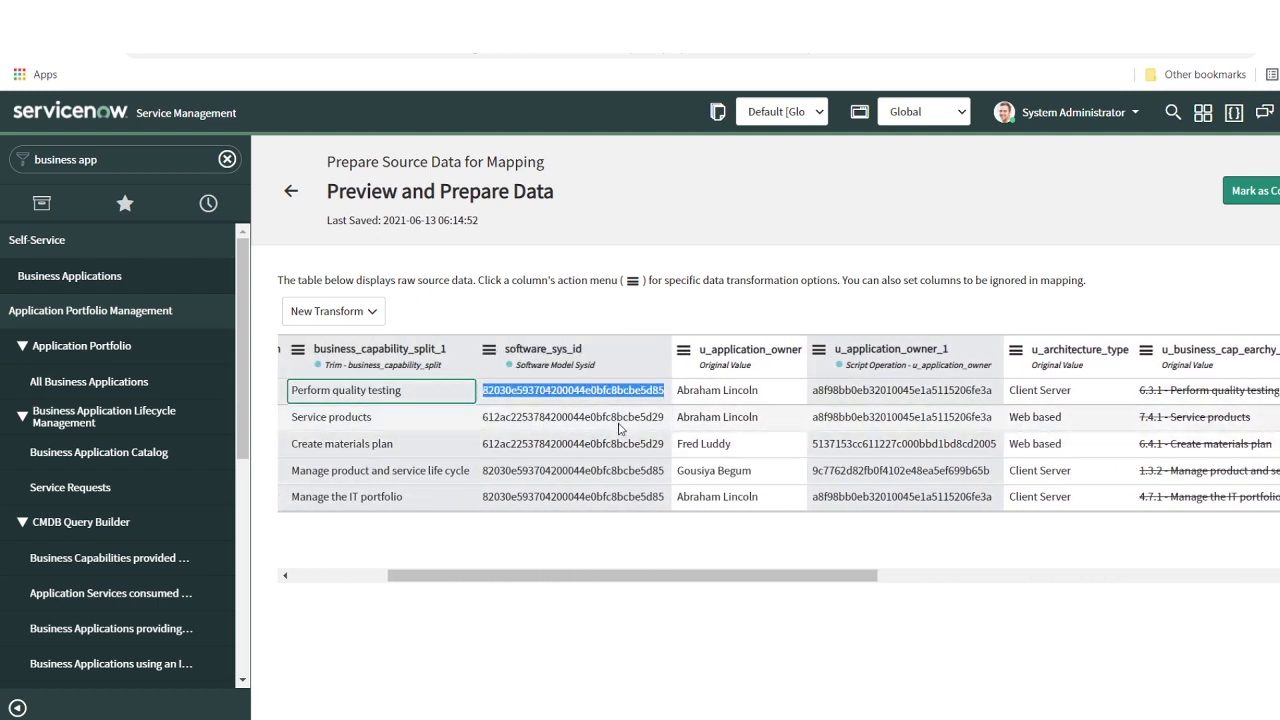
{"action": "scroll", "coordinate": [590, 444], "scroll_direction": "left", "scroll_amount": 2}
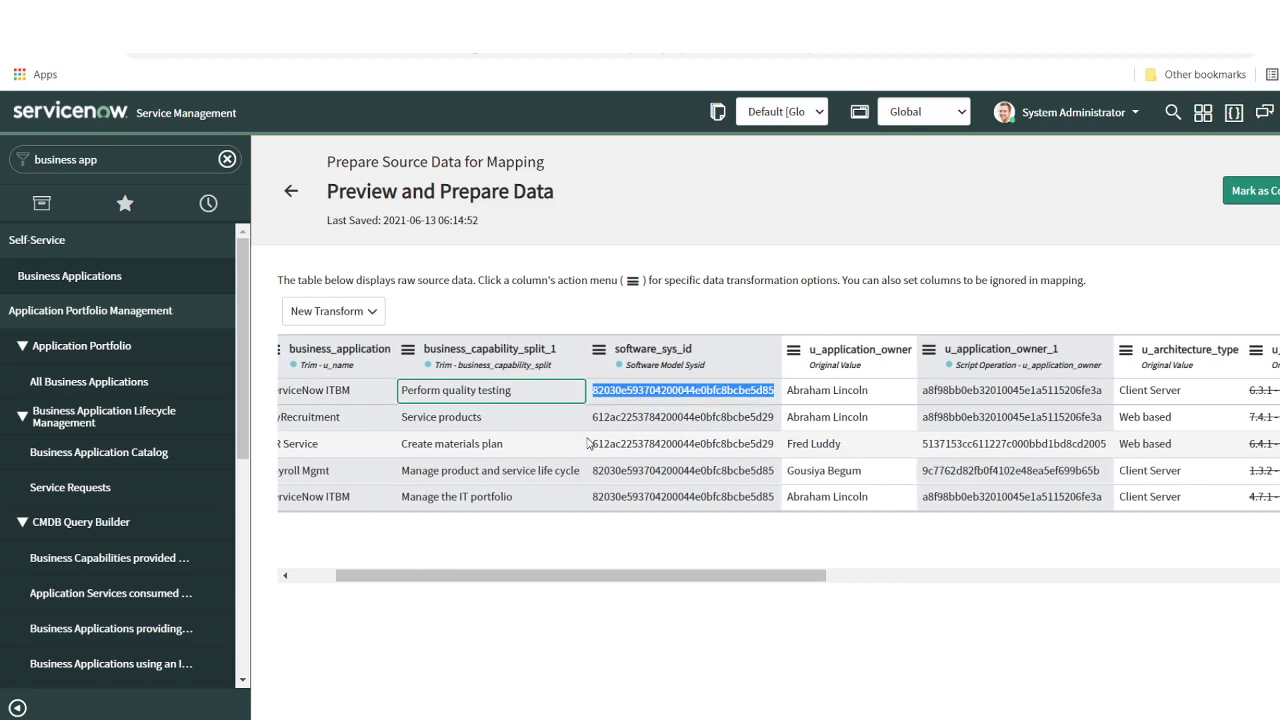
{"action": "scroll", "coordinate": [588, 443], "scroll_direction": "left", "scroll_amount": 1}
{"action": "scroll", "coordinate": [588, 443], "scroll_direction": "right", "scroll_amount": 10}
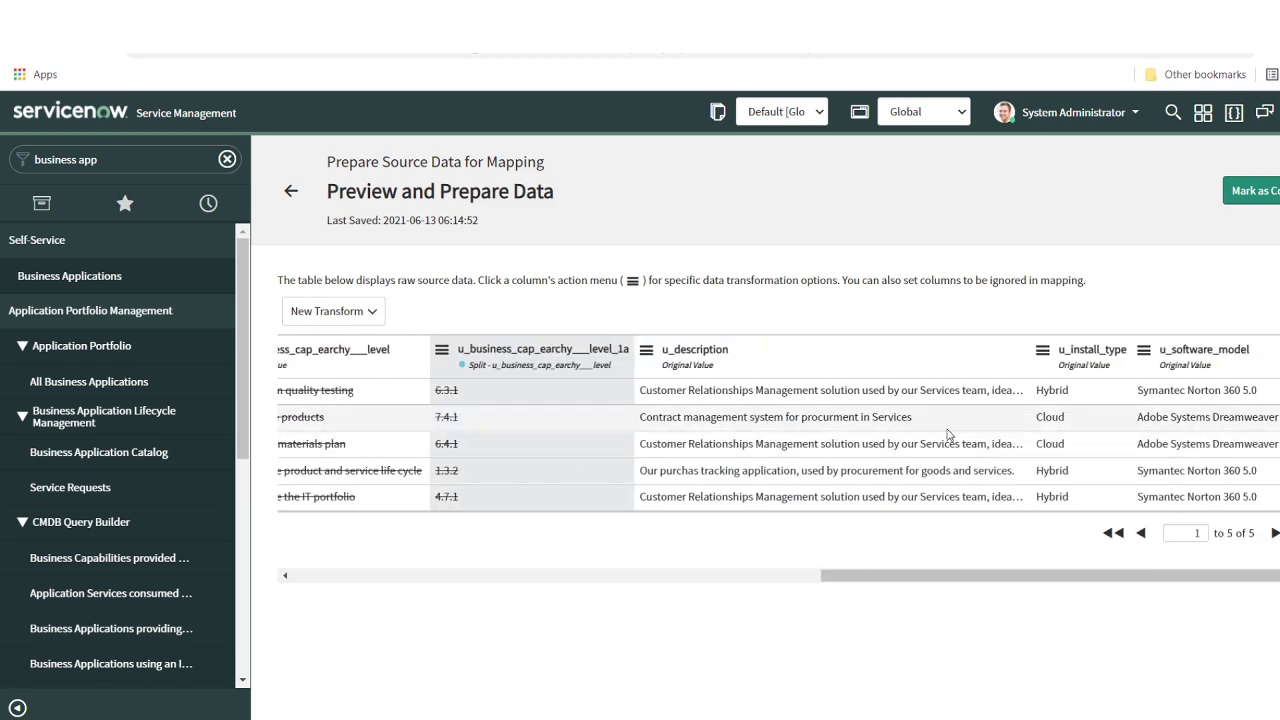
Mark the Preview and Prepare Data task as complete and open the Select CMDB Classes to Map Source Data task
{"action": "left_click", "coordinate": [1260, 197]}
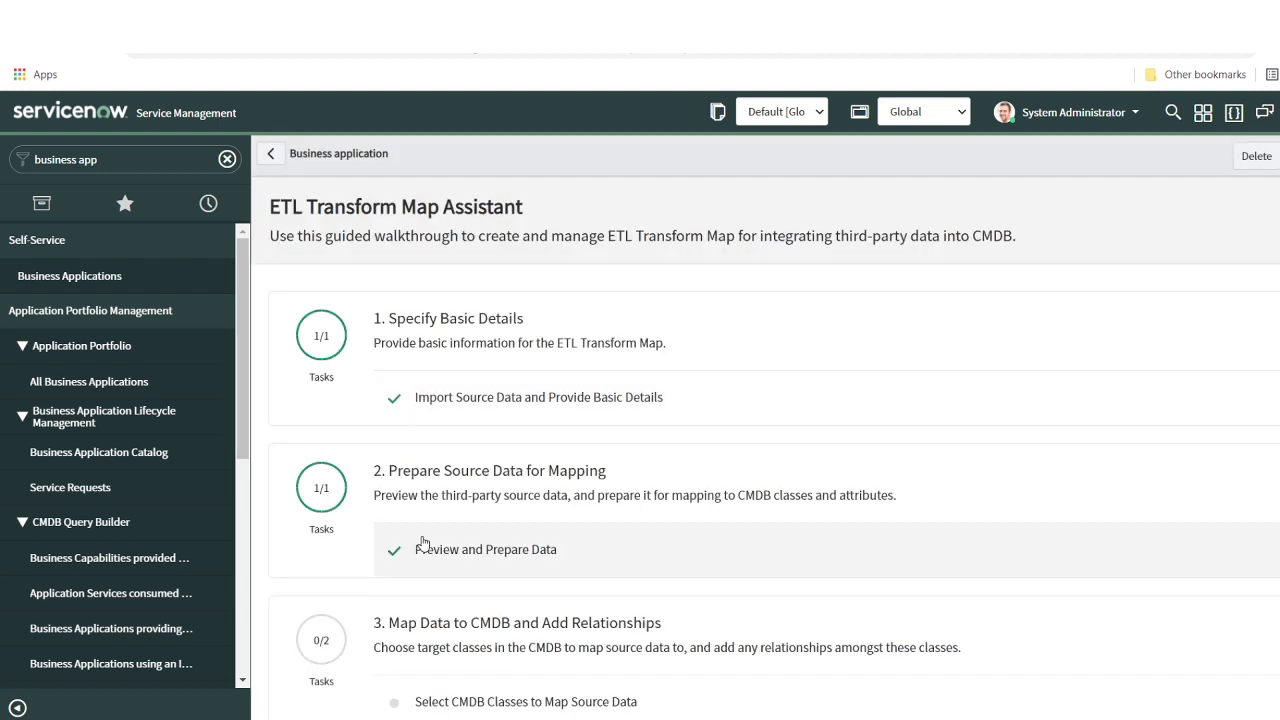
{"action": "scroll", "coordinate": [366, 450], "scroll_direction": "down", "scroll_amount": 1}
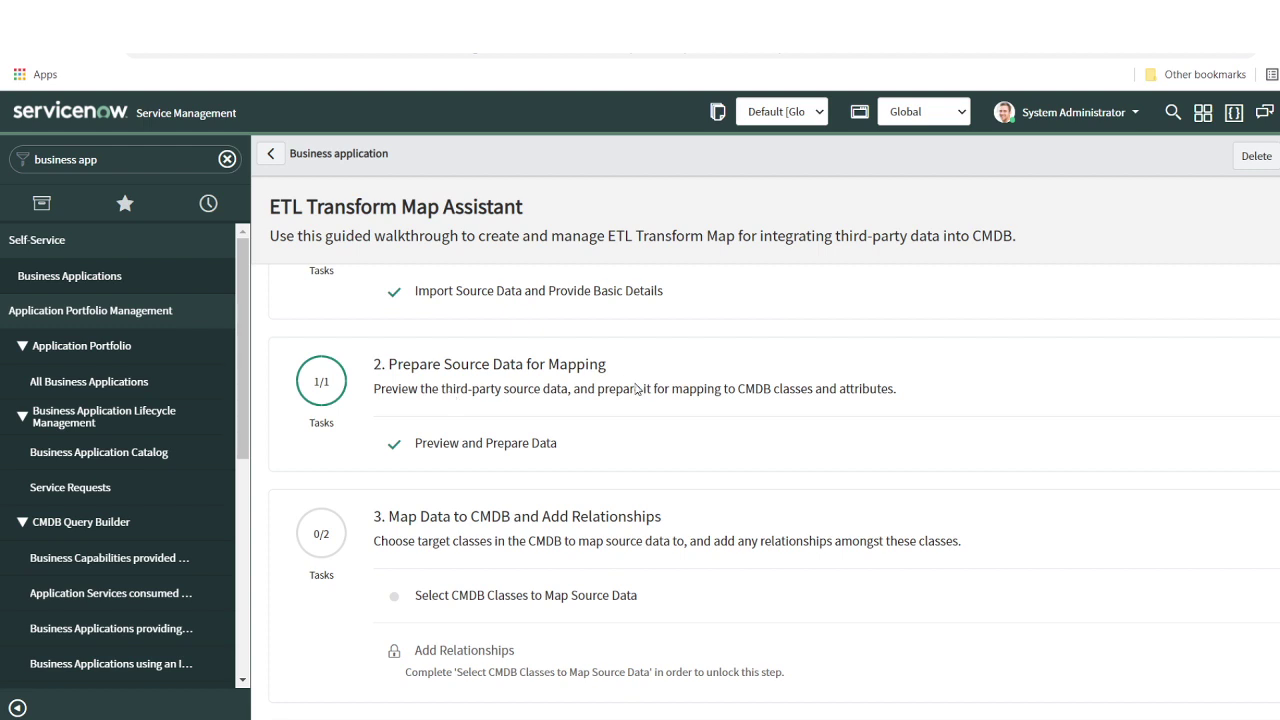
{"action": "scroll", "coordinate": [566, 404], "scroll_direction": "down", "scroll_amount": 1}
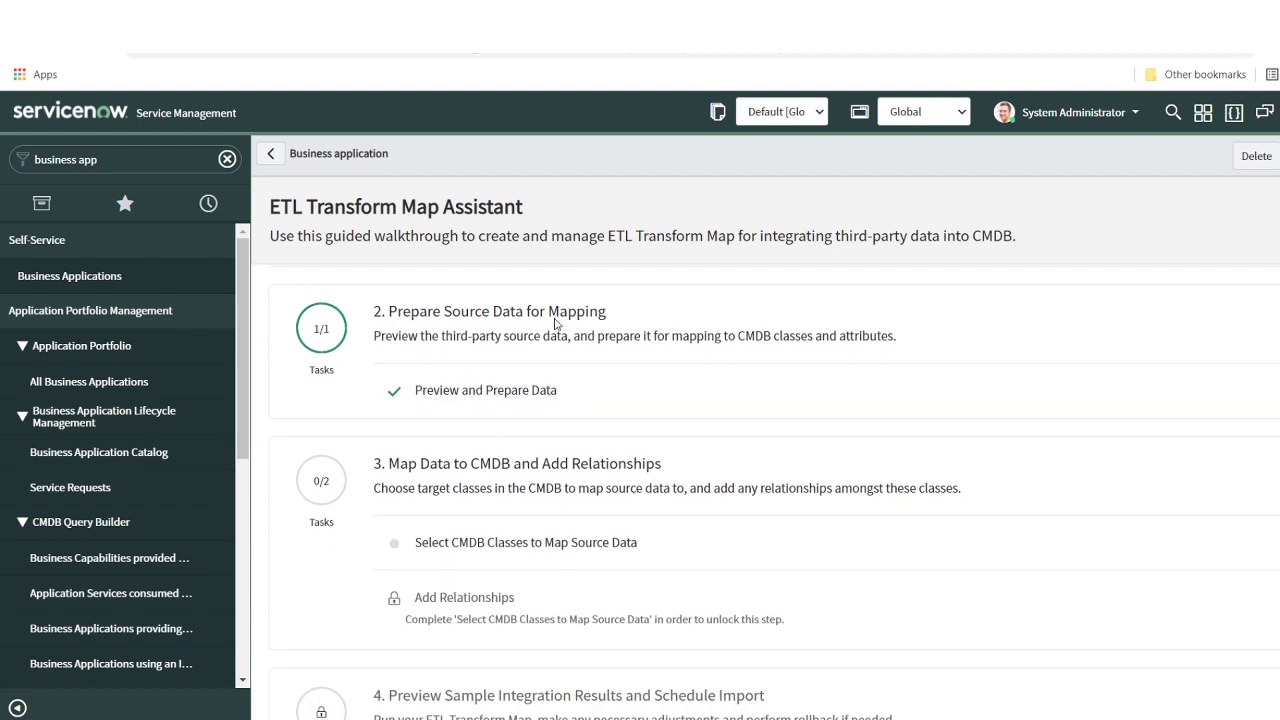
{"action": "scroll", "coordinate": [510, 378], "scroll_direction": "down", "scroll_amount": 1}
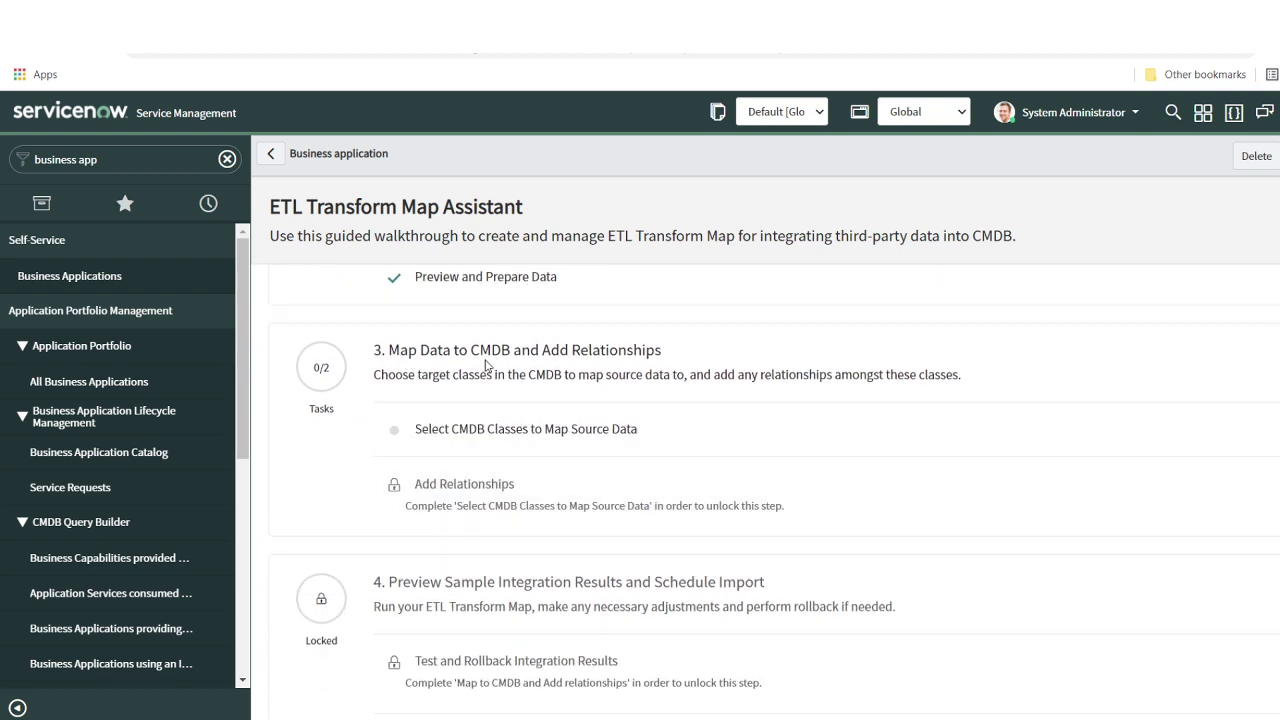
{"action": "left_click", "coordinate": [457, 440]}
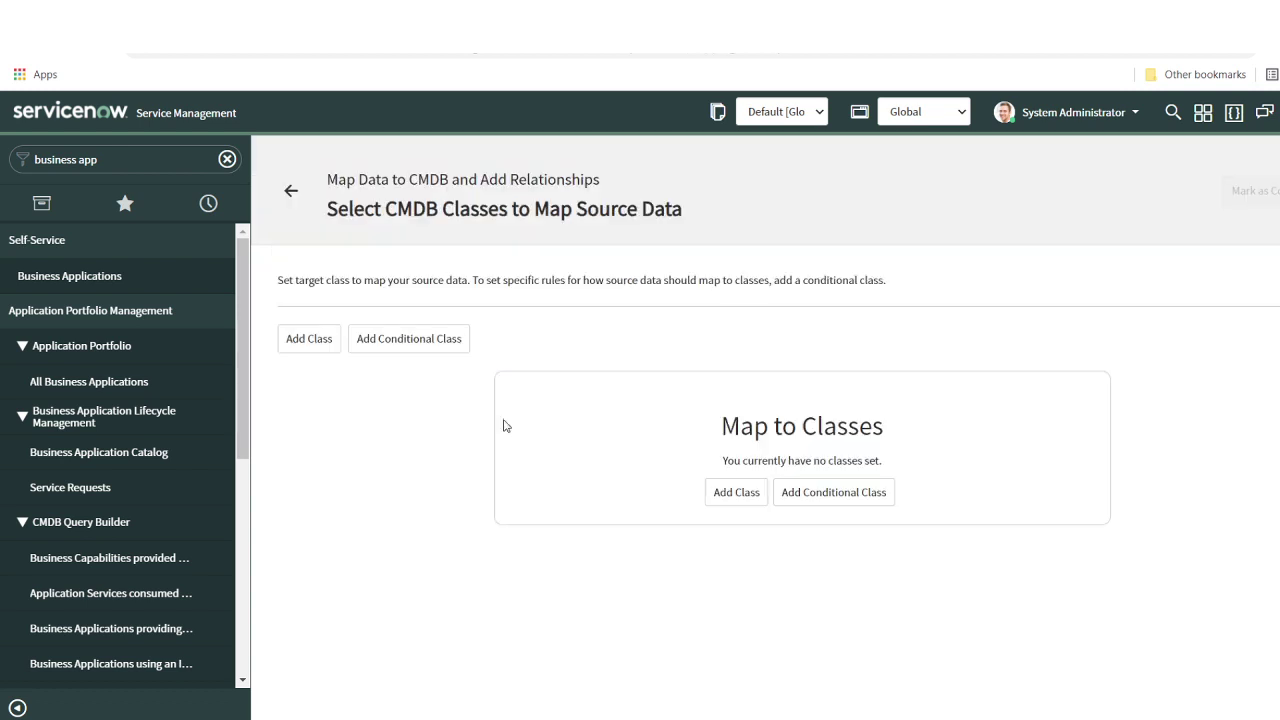
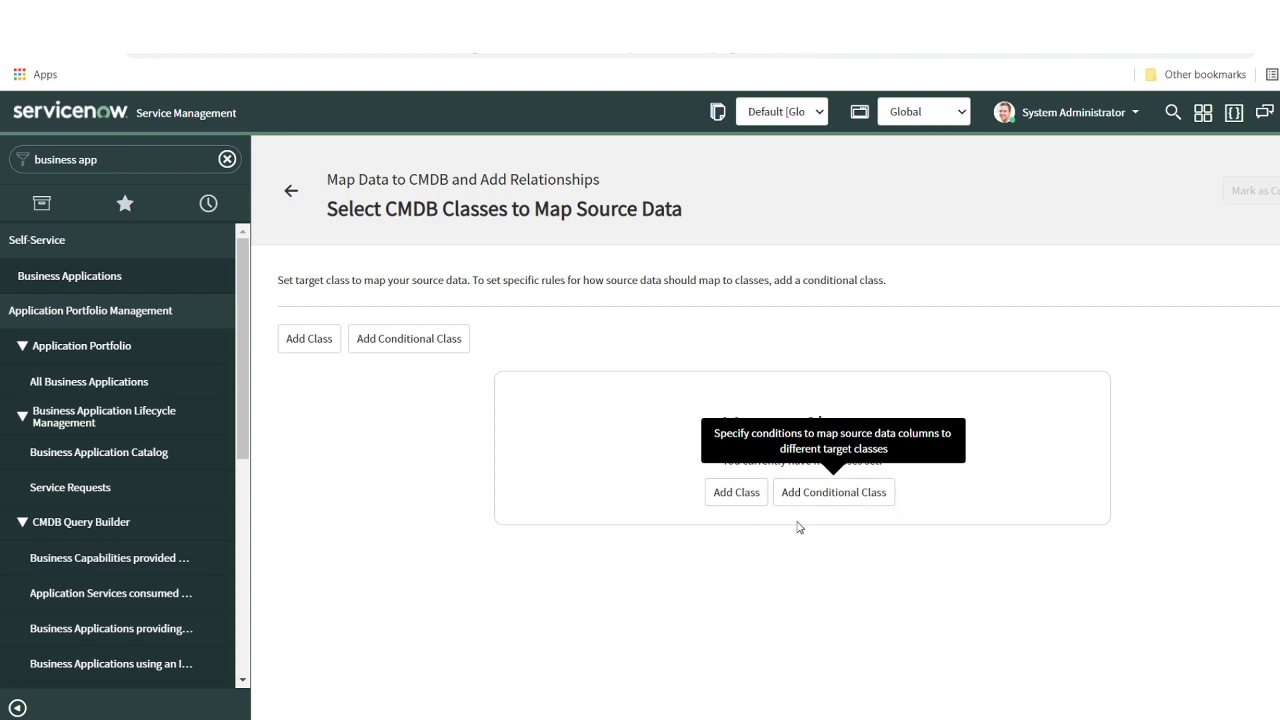
Add Business Application as a target CMDB class for the source data and save it
{"action": "left_click", "coordinate": [733, 497]}
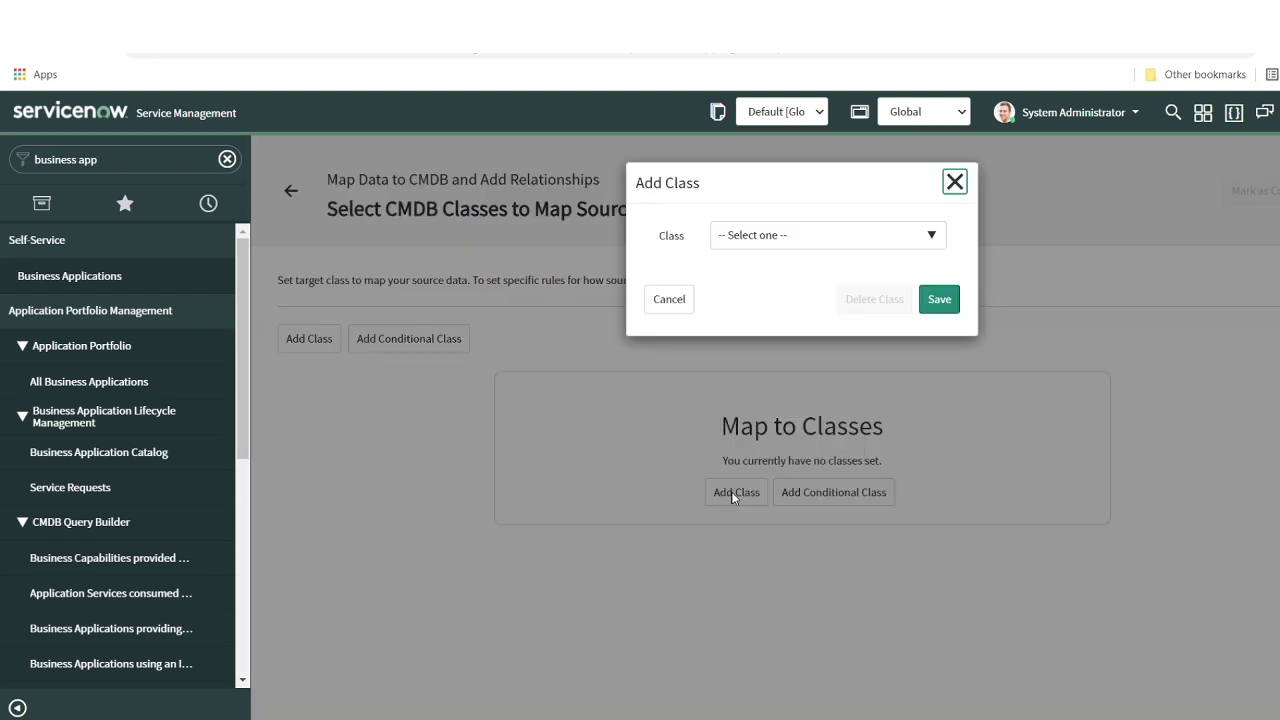
{"action": "left_click", "coordinate": [798, 245]}
{"action": "type", "text": "bus"}
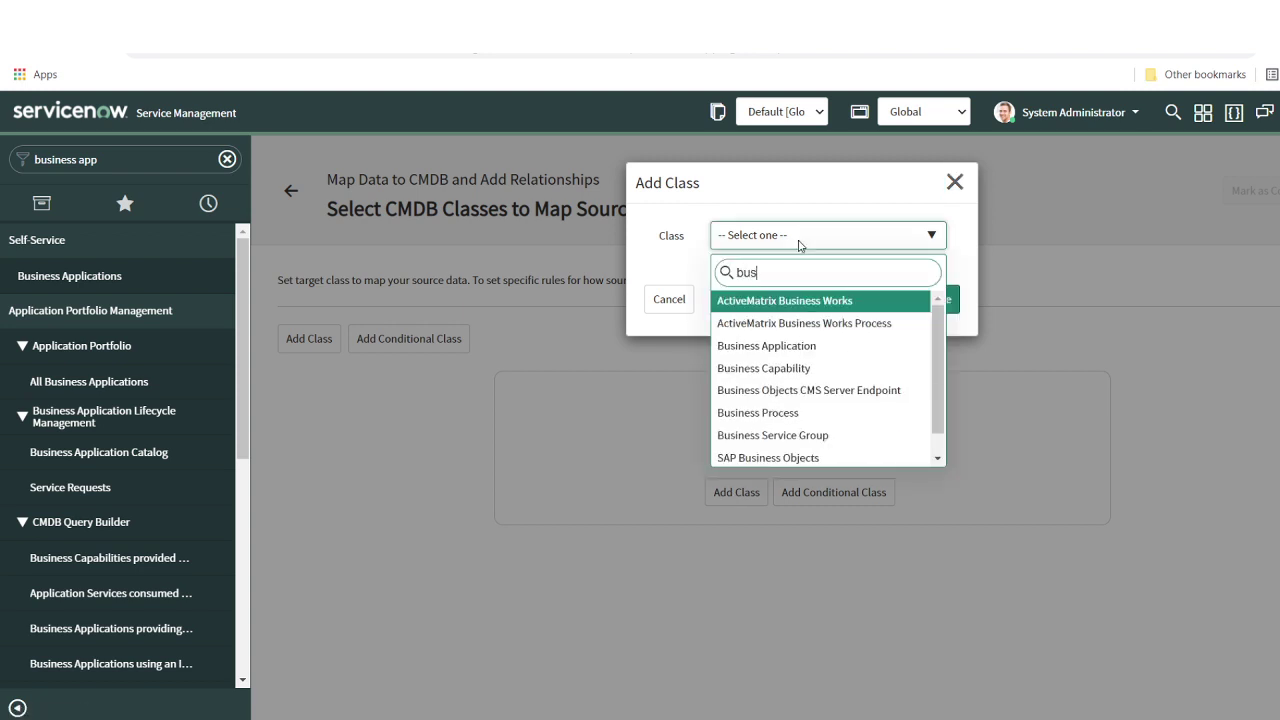
{"action": "type", "text": "iness a"}
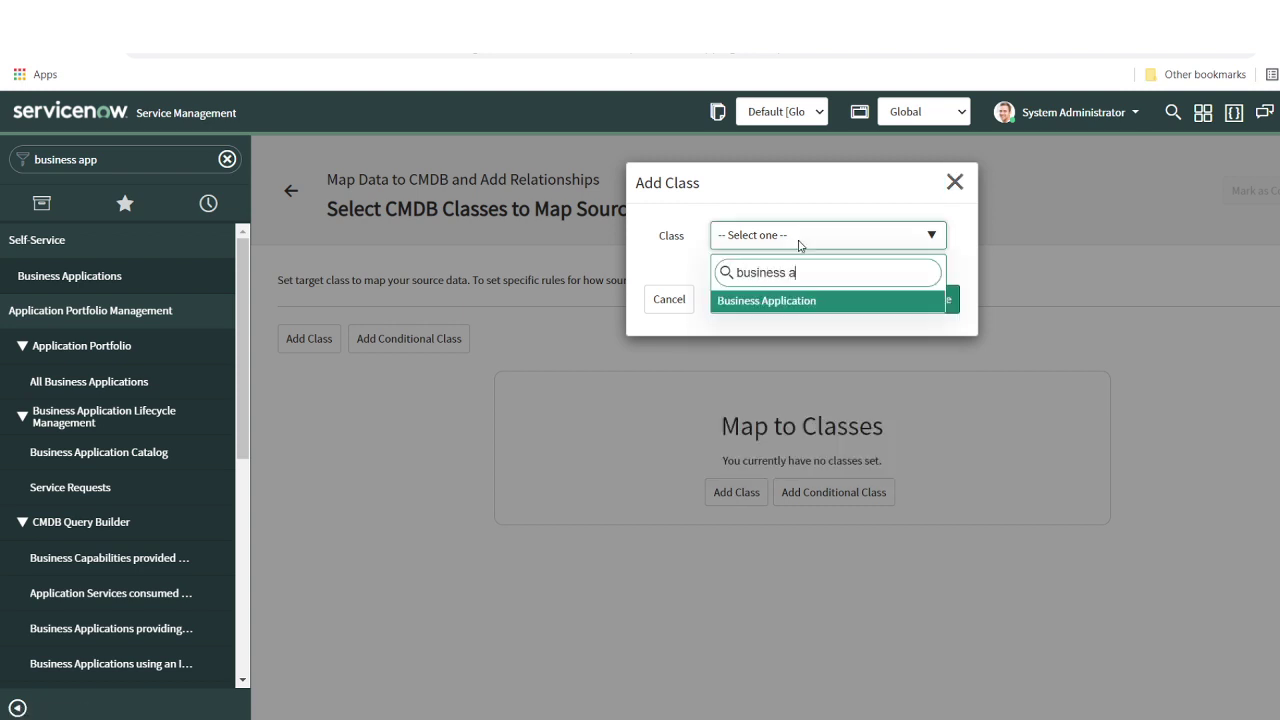
{"action": "left_click", "coordinate": [790, 300]}
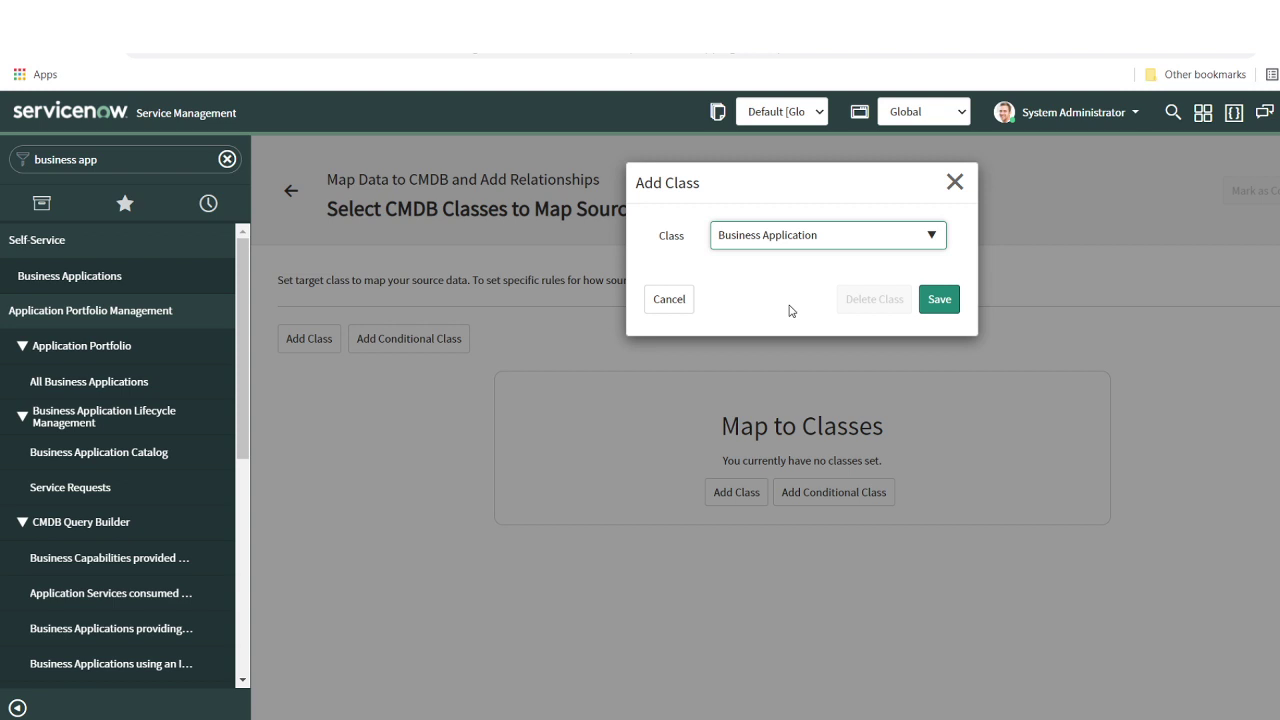
{"action": "left_click", "coordinate": [935, 300]}
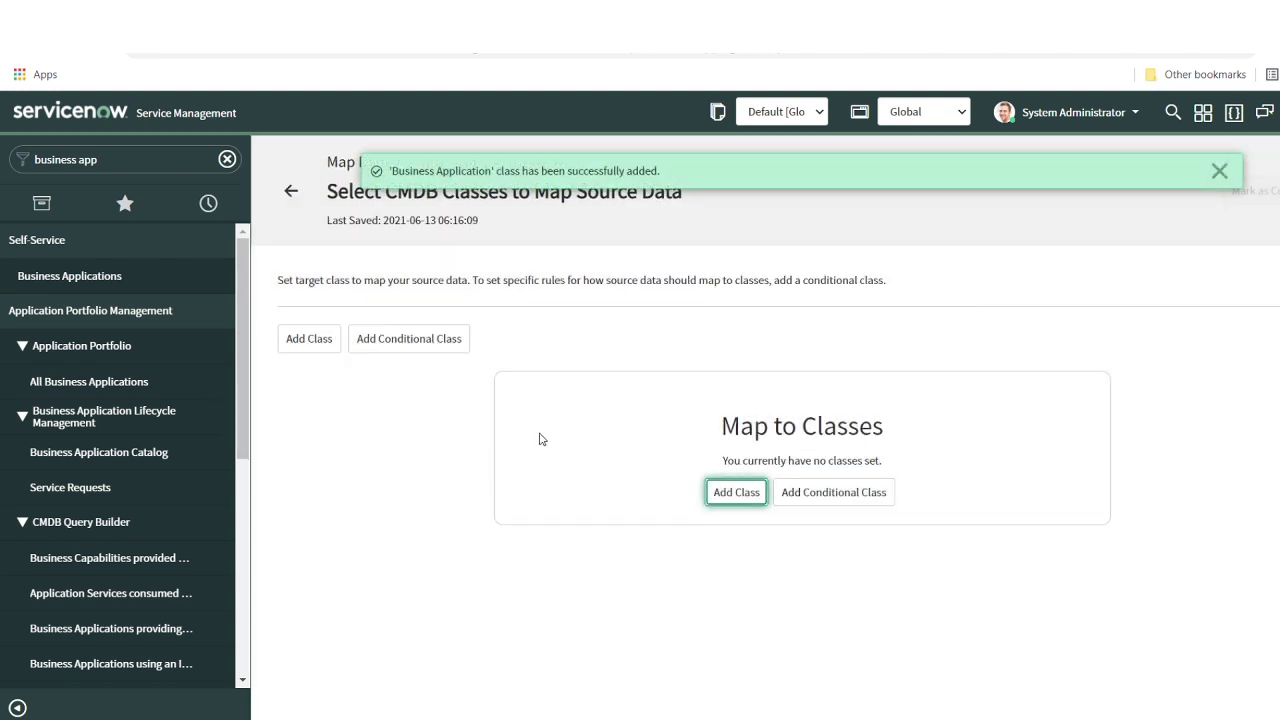
Add Business Capability as another target CMDB class for the source data and save it
{"action": "left_click", "coordinate": [730, 497]}
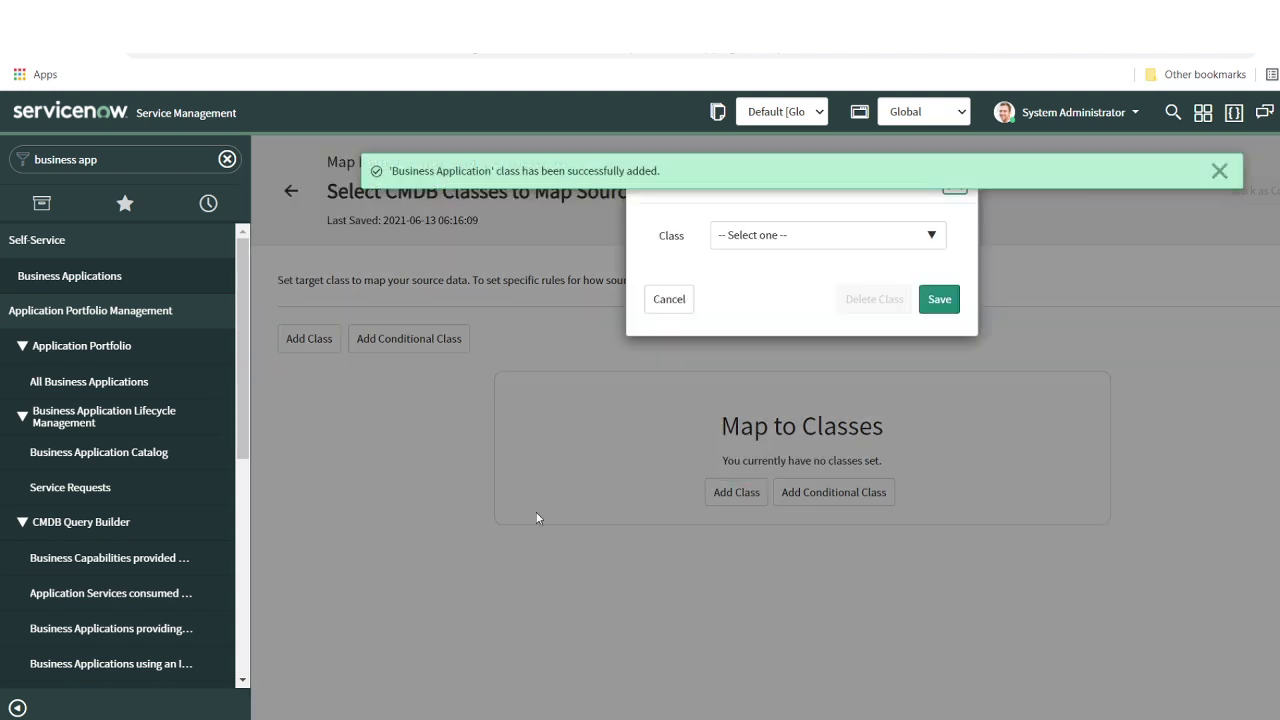
{"action": "left_click", "coordinate": [766, 247]}
{"action": "type", "text": "business a"}
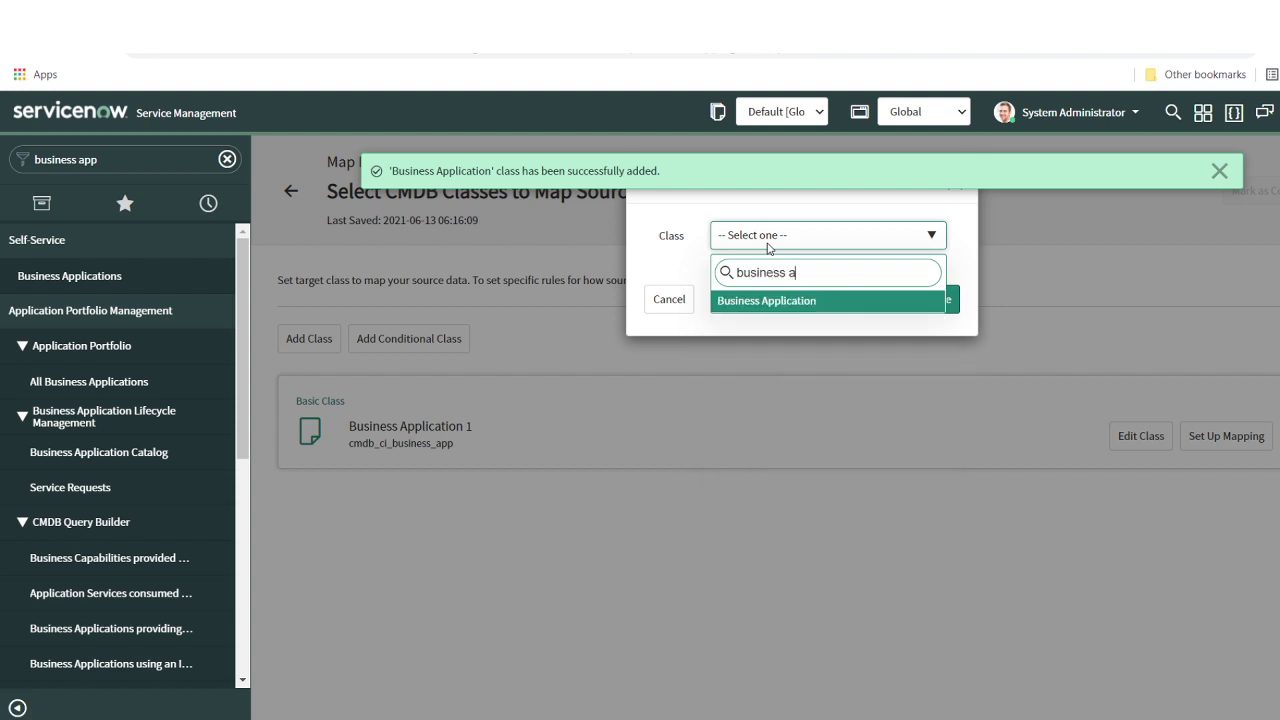
{"action": "key", "text": "BackSpace"}
{"action": "type", "text": "c"}
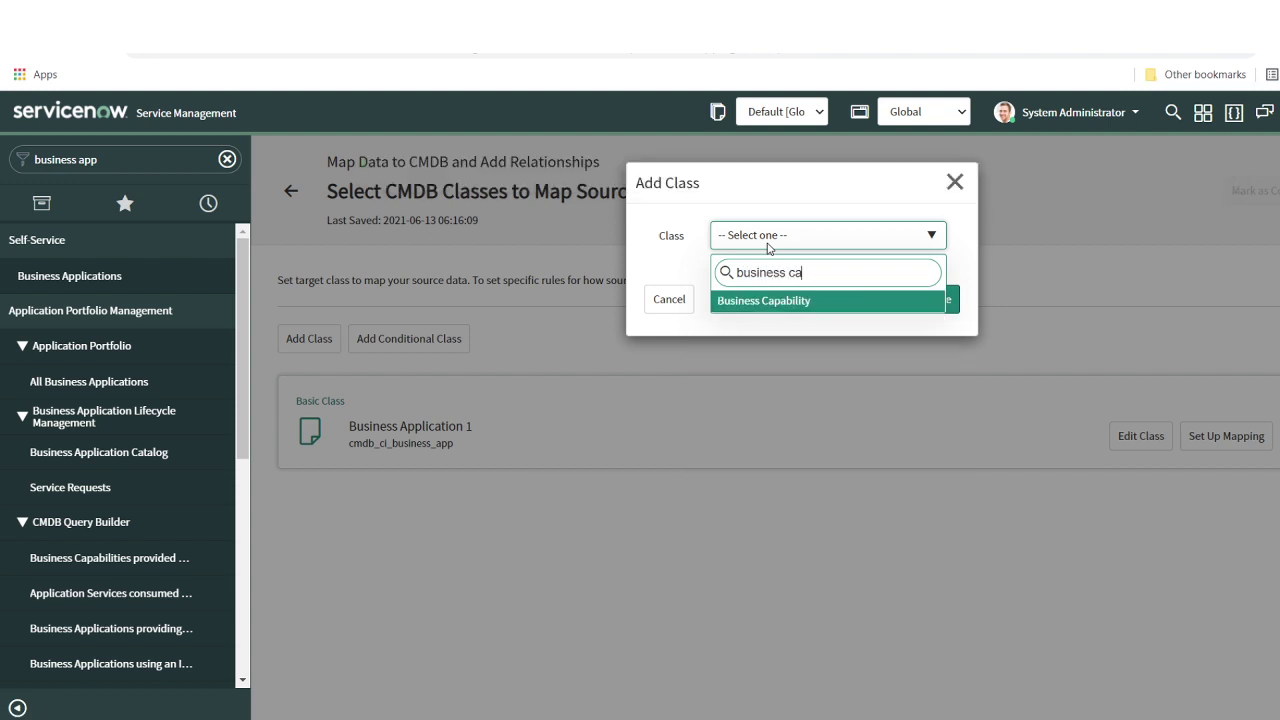
{"action": "left_click", "coordinate": [806, 304]}
{"action": "left_click", "coordinate": [938, 300]}
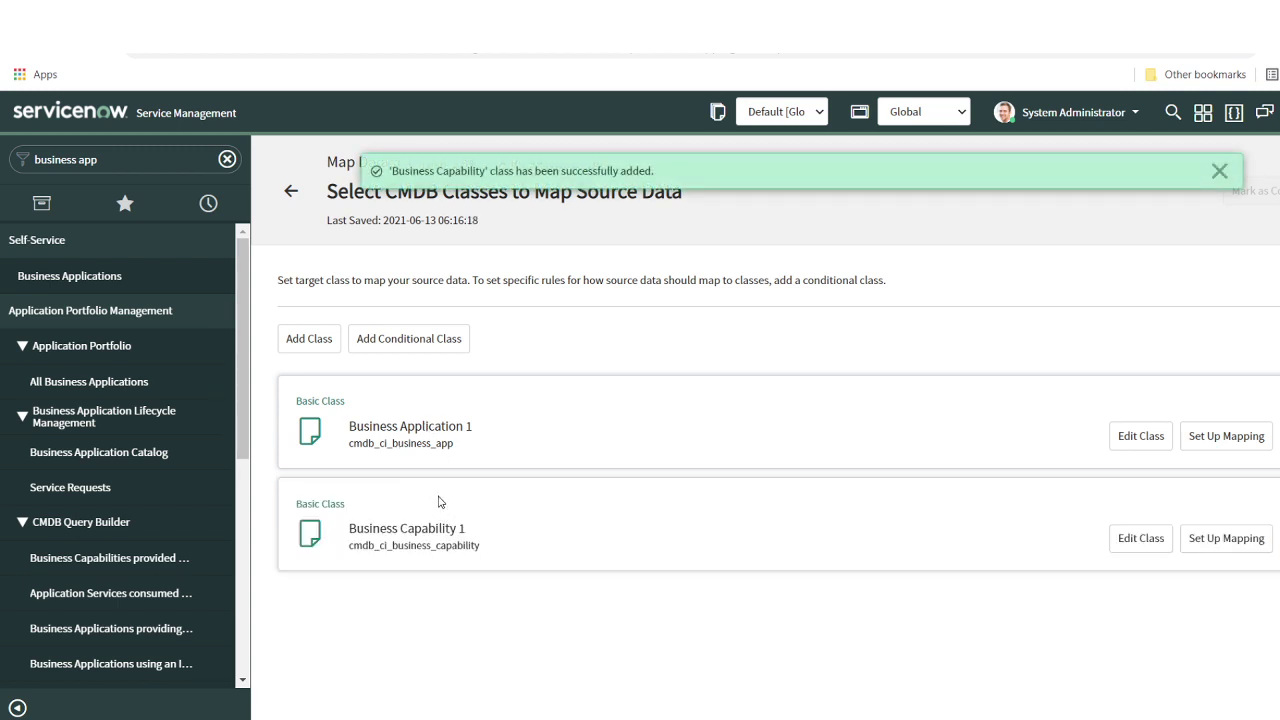
Open the mapping setup for Business Application 1 and map the business_application column to Source Native Key
{"action": "left_click", "coordinate": [1227, 440]}
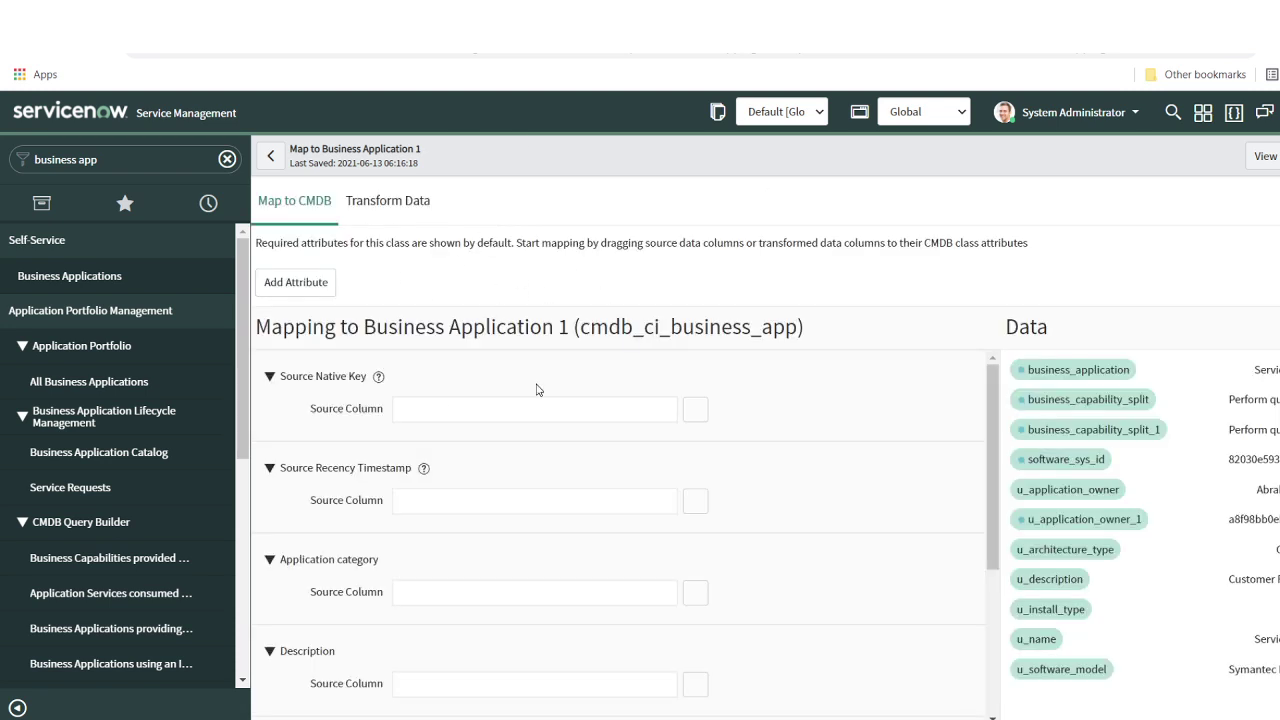
{"action": "scroll", "coordinate": [487, 559], "scroll_direction": "down", "scroll_amount": 2}
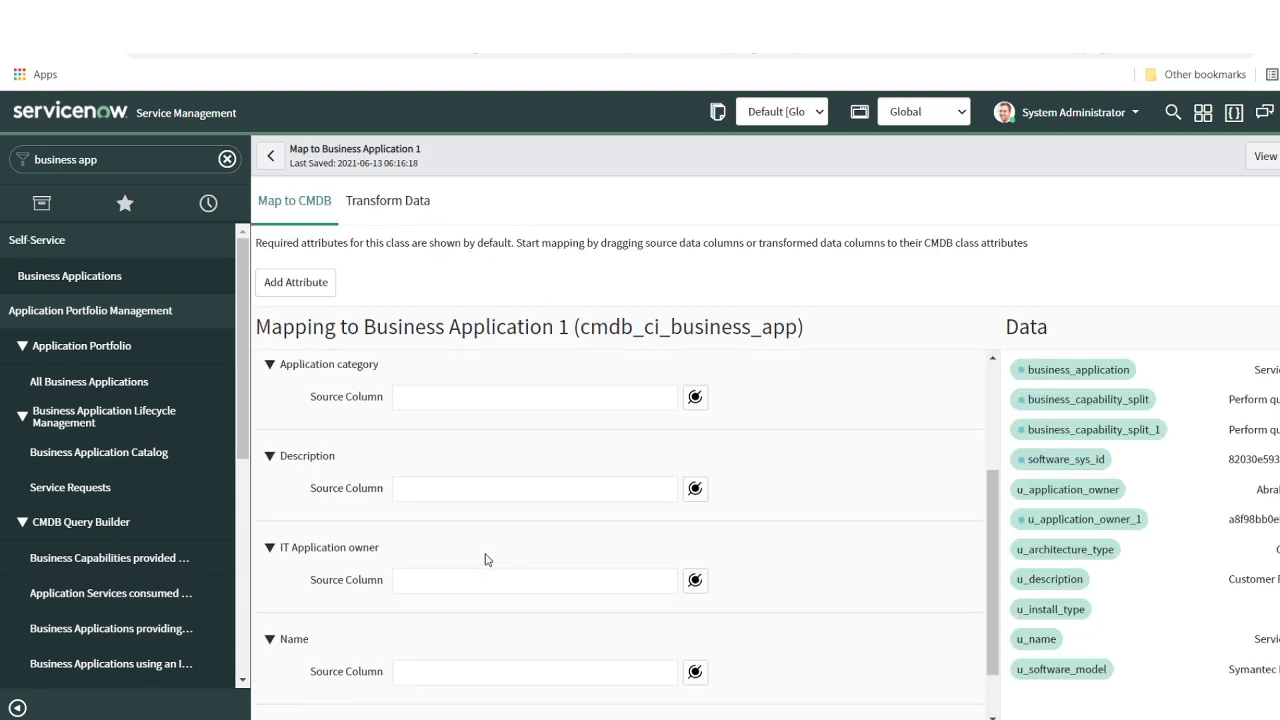
{"action": "scroll", "coordinate": [487, 559], "scroll_direction": "up", "scroll_amount": 2}
{"action": "scroll", "coordinate": [366, 627], "scroll_direction": "down", "scroll_amount": 3}
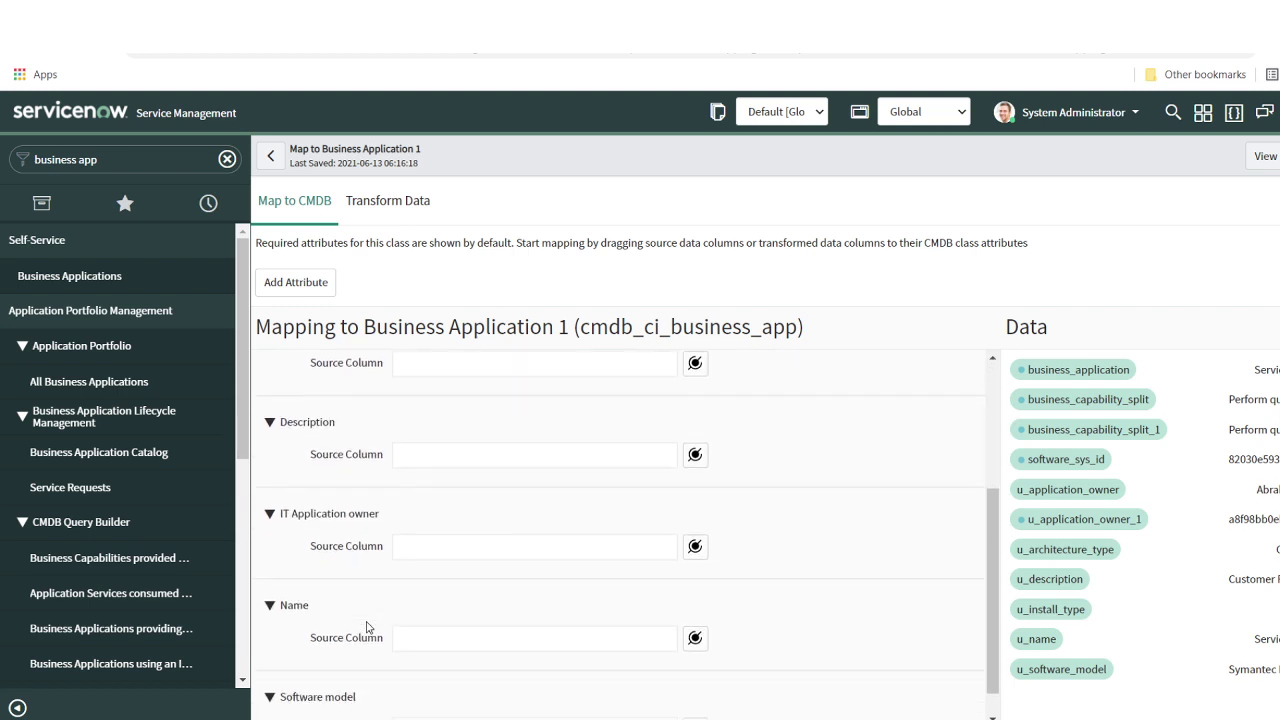
{"action": "scroll", "coordinate": [366, 627], "scroll_direction": "up", "scroll_amount": 3}
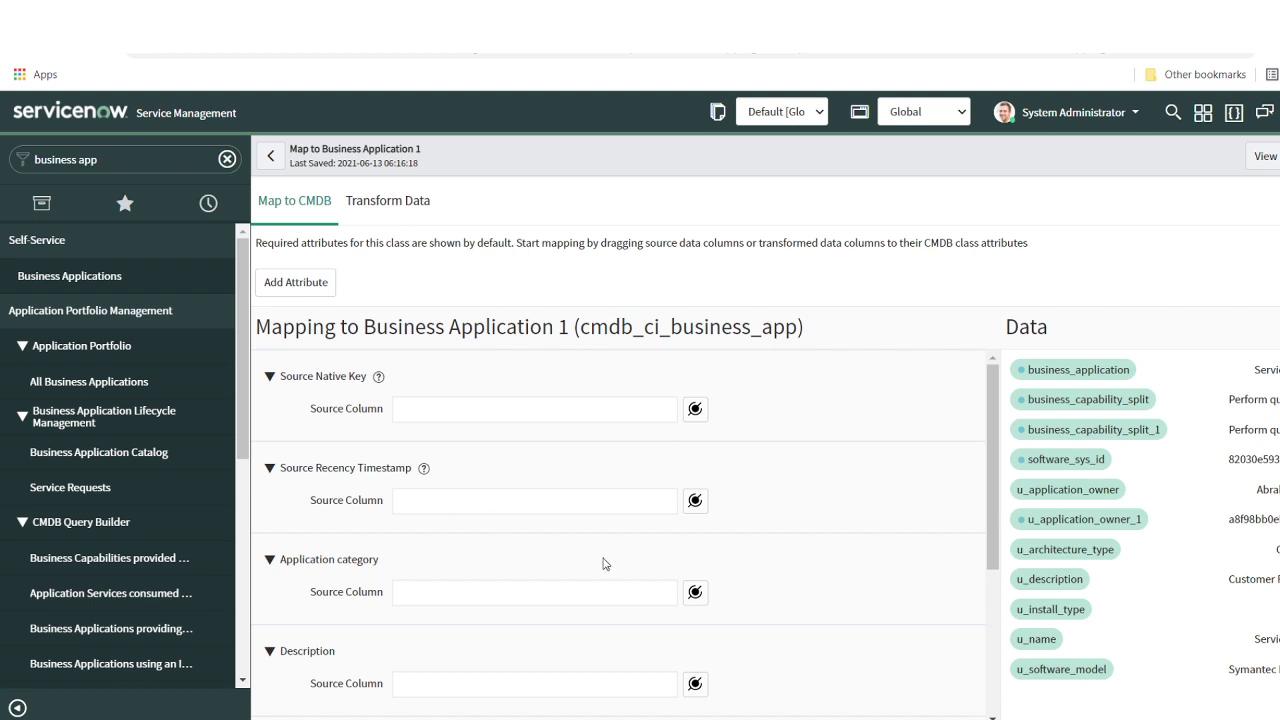
{"action": "scroll", "coordinate": [603, 563], "scroll_direction": "down", "scroll_amount": 1}
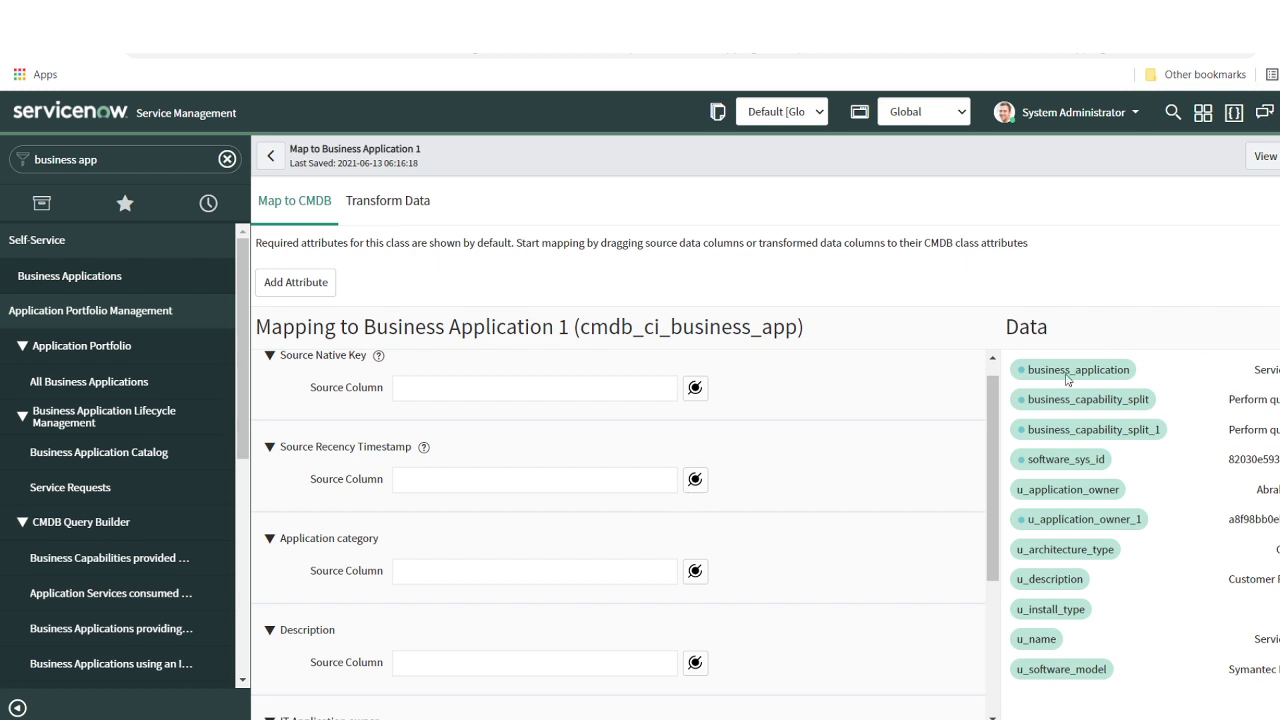
{"action": "scroll", "coordinate": [770, 535], "scroll_direction": "up", "scroll_amount": 1}
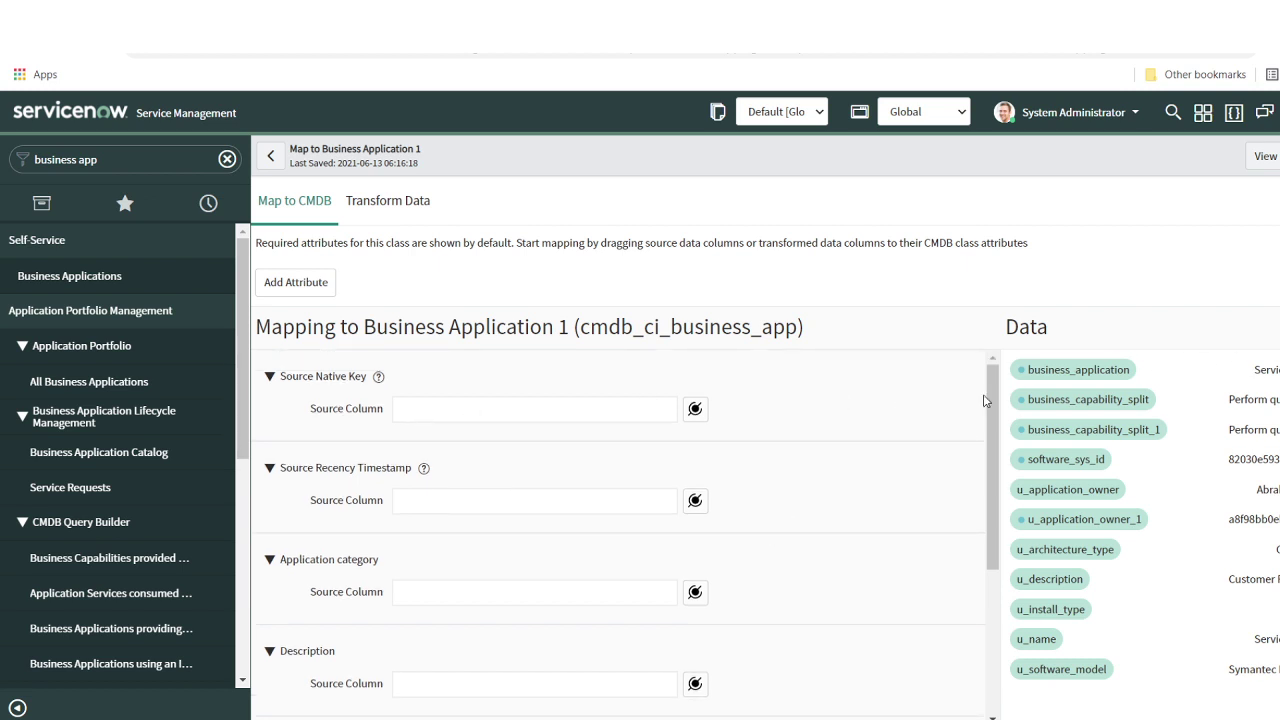
{"action": "left_click_drag", "start_coordinate": [1084, 374], "coordinate": [541, 408]}
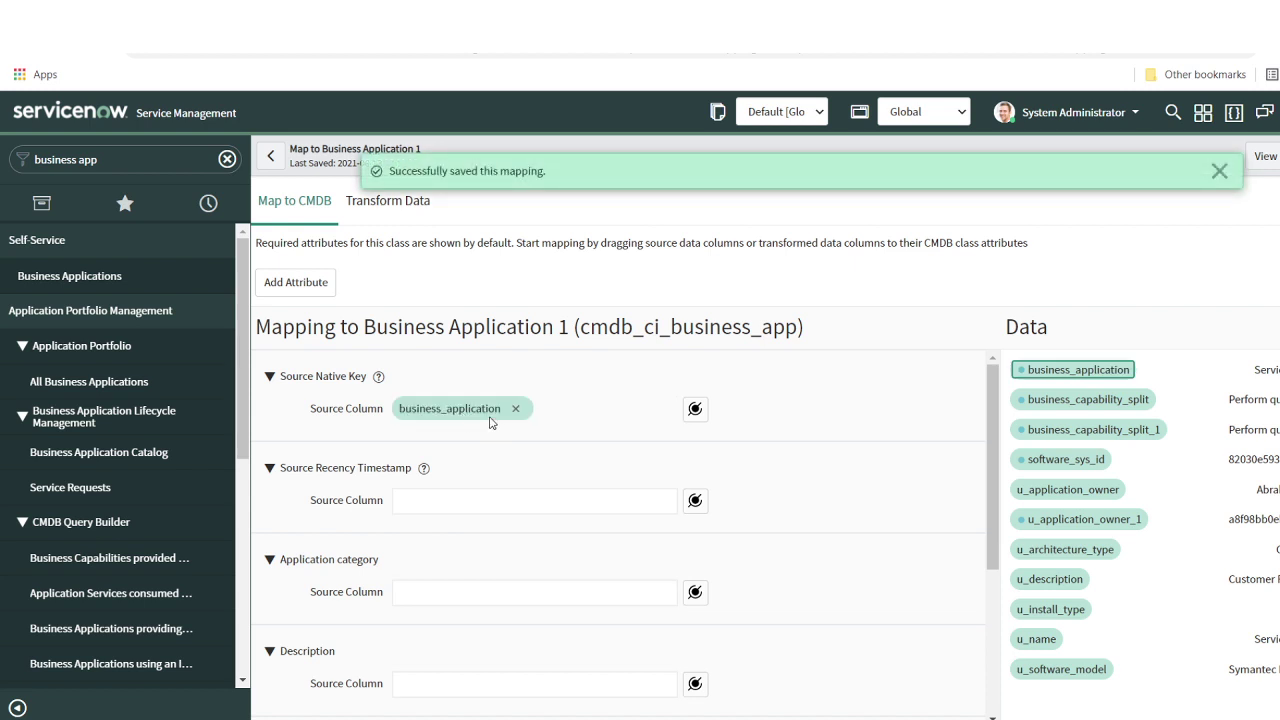
Examine the Source Recency Timestamp, Application category, Description and IT Application owner attributes in the Business Application mapping
{"action": "scroll", "coordinate": [535, 532], "scroll_direction": "down", "scroll_amount": 1}
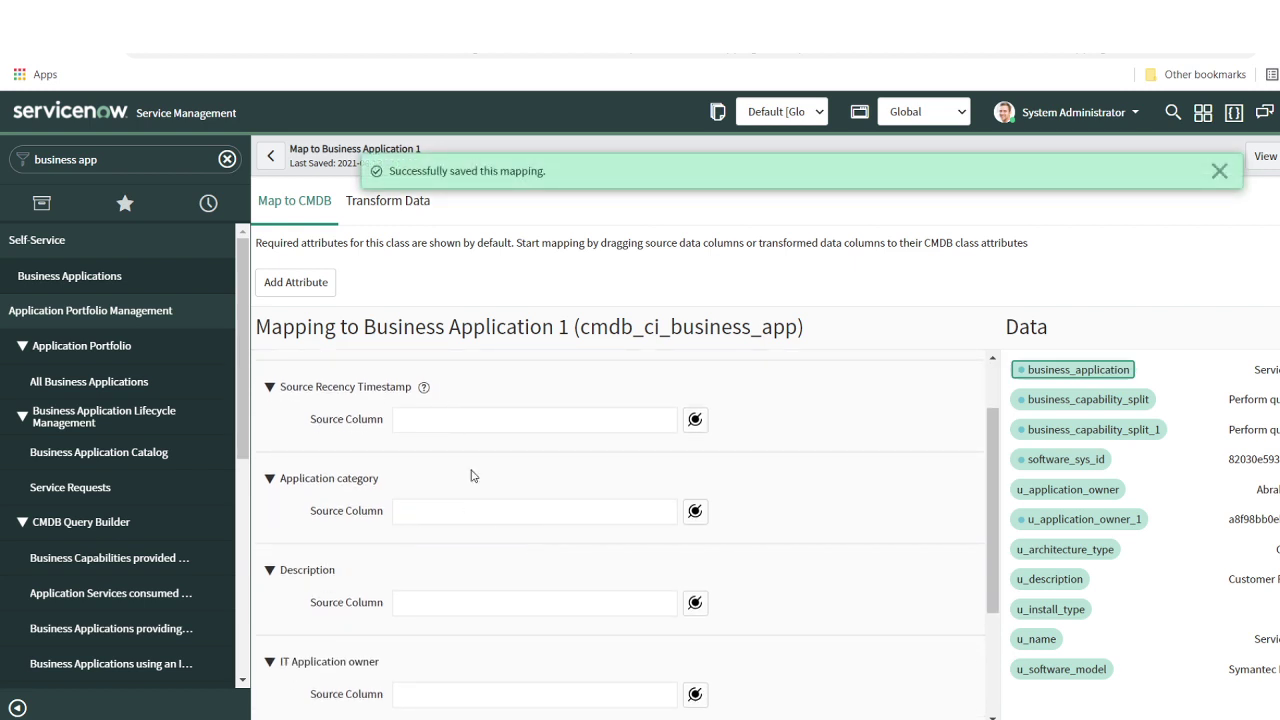
{"action": "scroll", "coordinate": [493, 544], "scroll_direction": "down", "scroll_amount": 1}
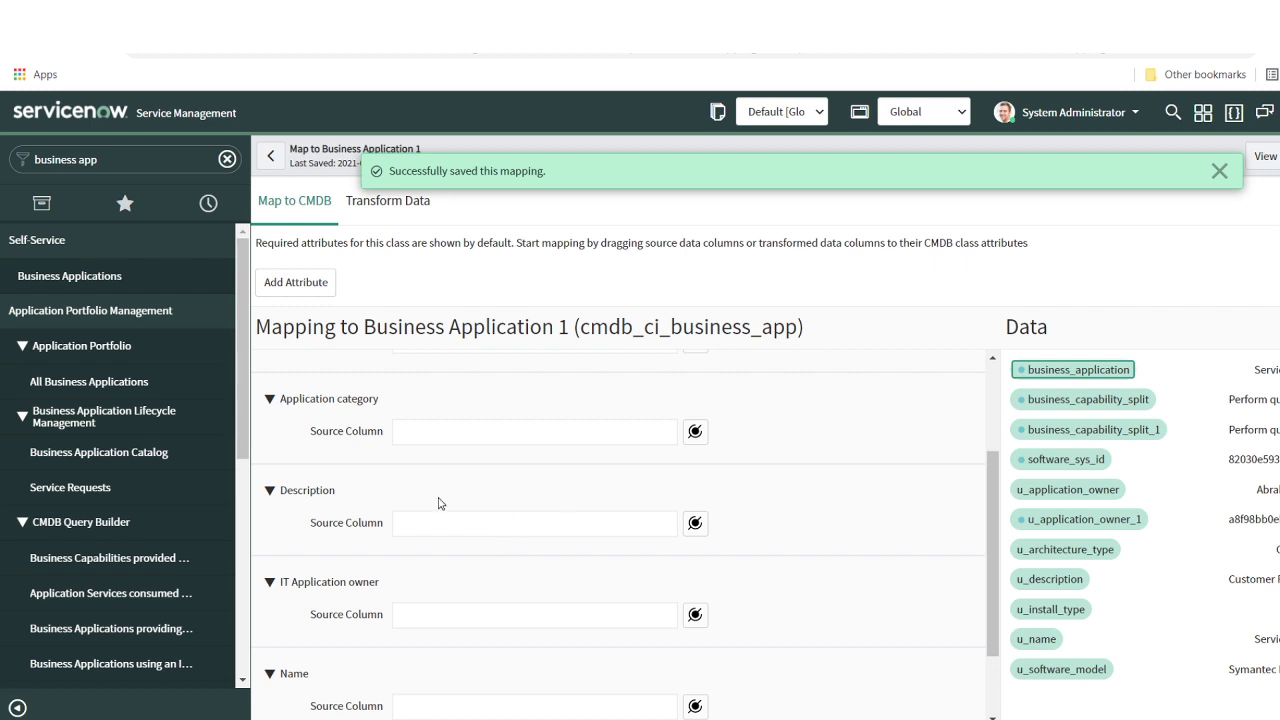
{"action": "scroll", "coordinate": [475, 479], "scroll_direction": "up", "scroll_amount": 2}
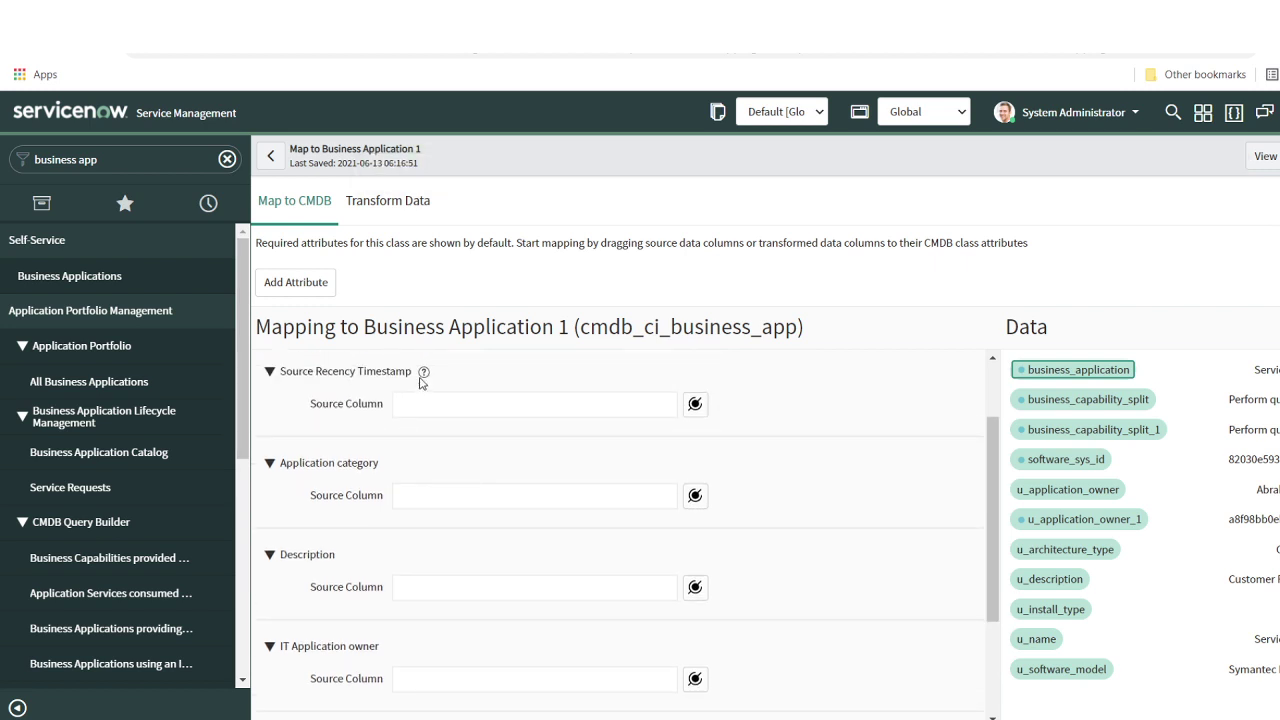
{"action": "mouse_move", "coordinate": [423, 378]}
{"action": "scroll", "coordinate": [458, 532], "scroll_direction": "down", "scroll_amount": 1}
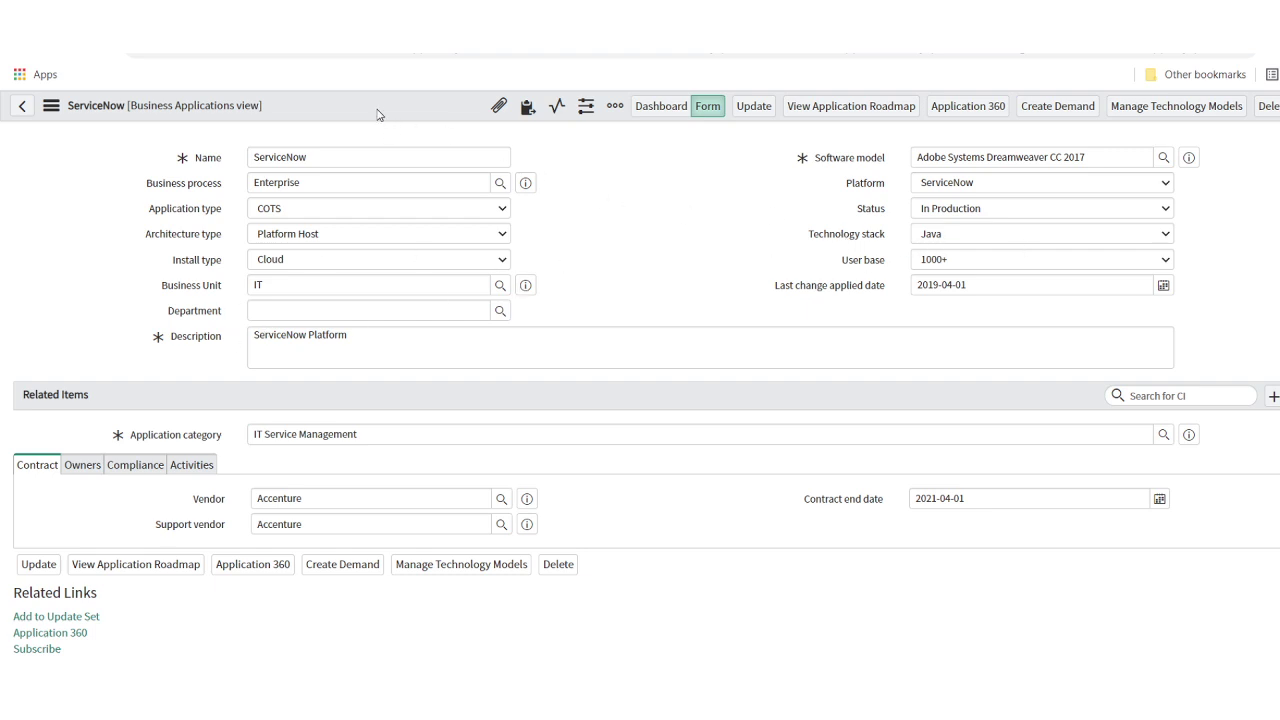
Open the form layout configuration from the ServiceNow business application record, leaving its unsaved changes behind
{"action": "right_click", "coordinate": [420, 107]}
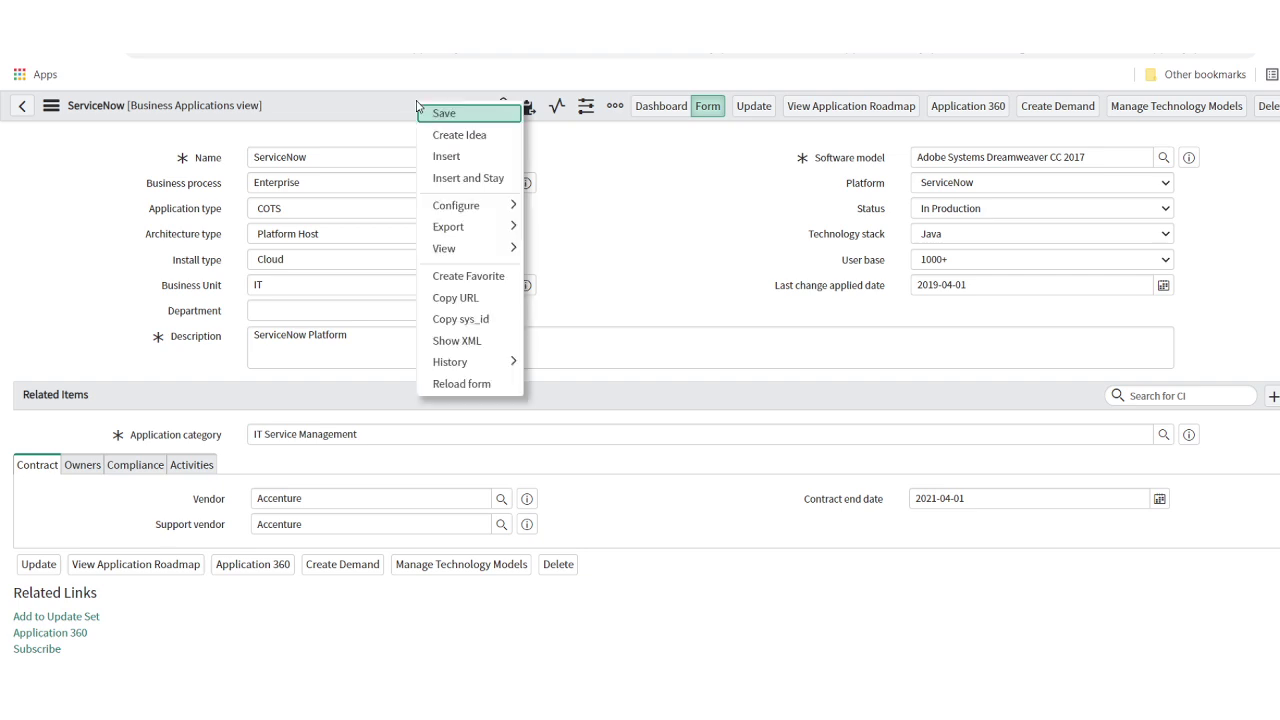
{"action": "mouse_move", "coordinate": [485, 208]}
{"action": "left_click", "coordinate": [575, 234]}
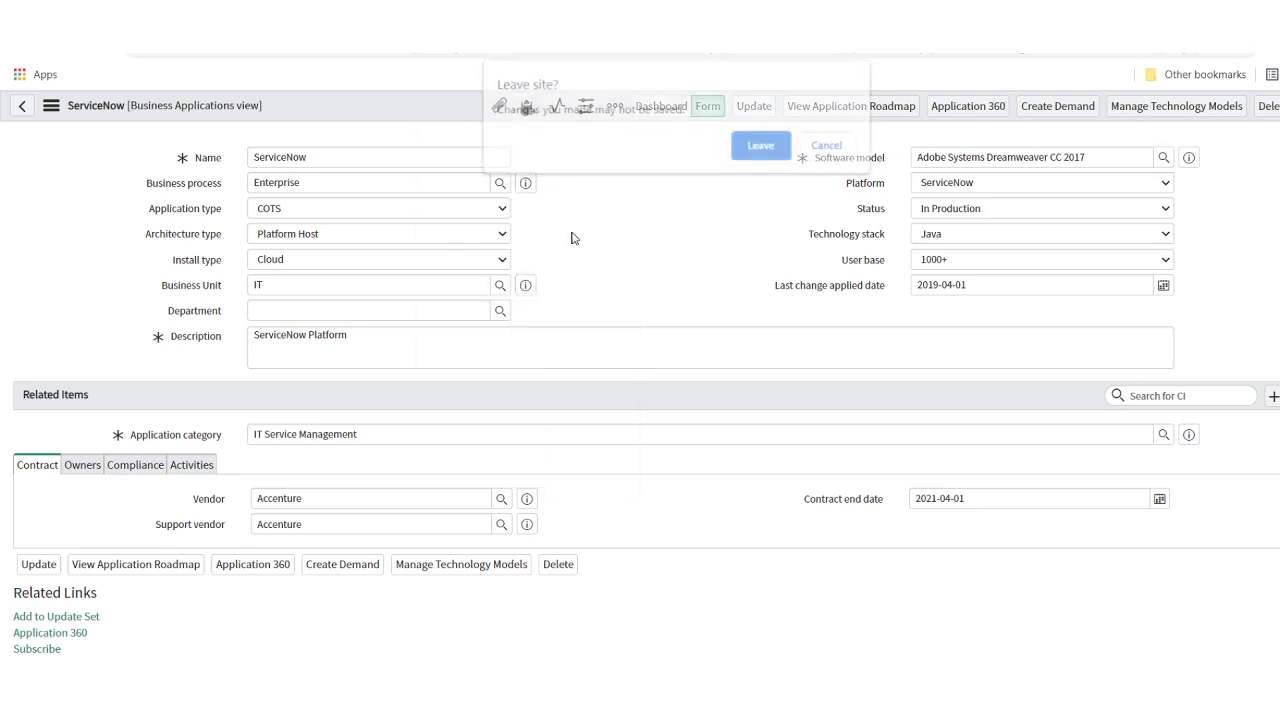
{"action": "left_click", "coordinate": [763, 147]}
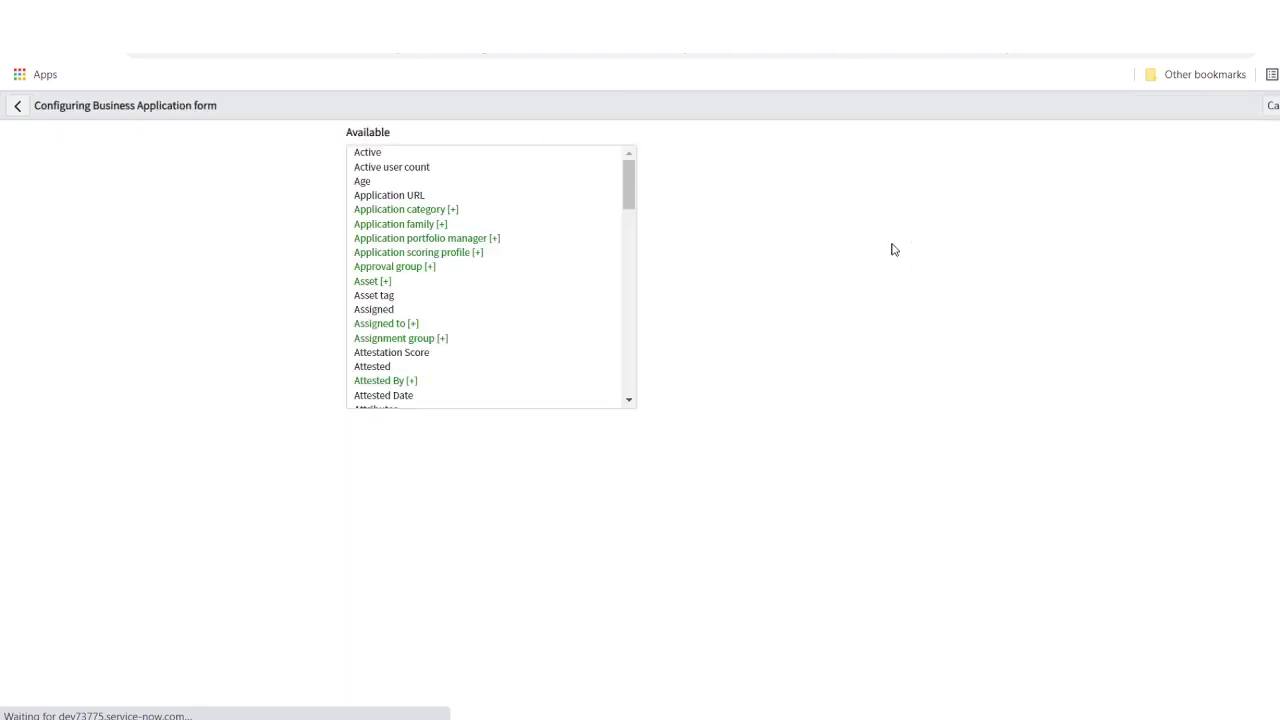
Move the Application category field directly above Software model in the Business Application form layout and save the layout
{"action": "double_click", "coordinate": [420, 210]}
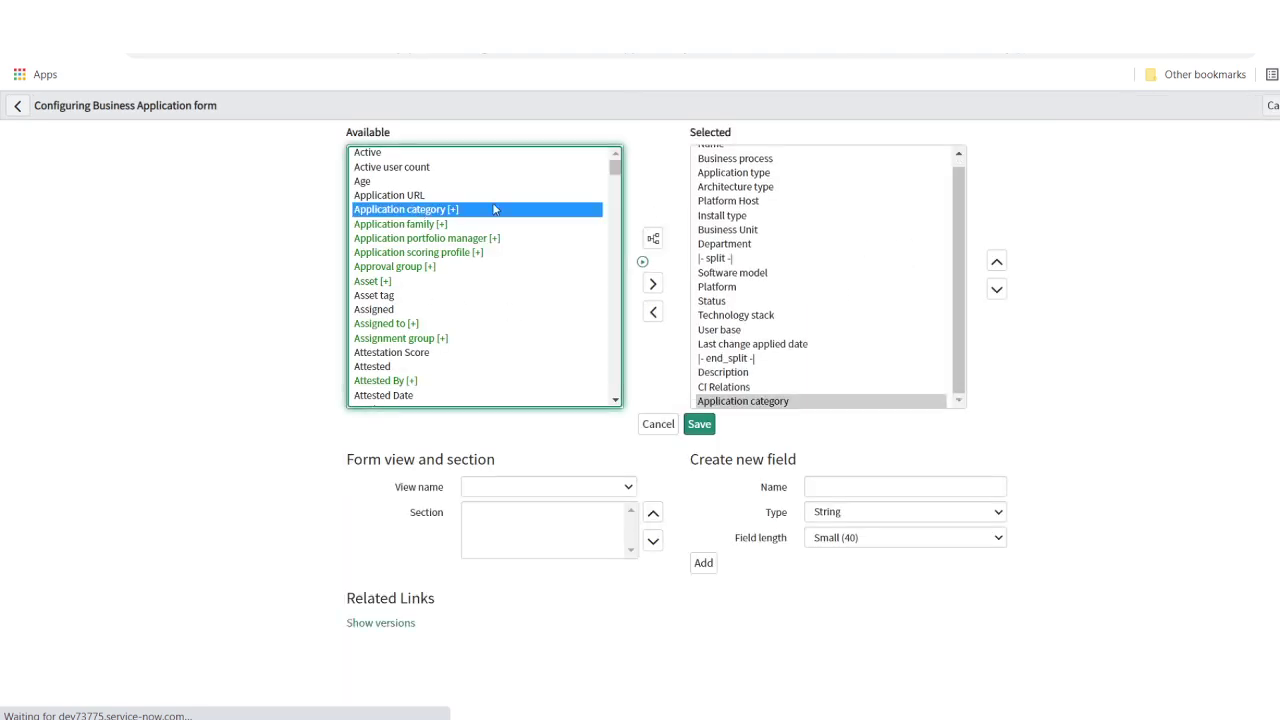
{"action": "left_click", "coordinate": [733, 273]}
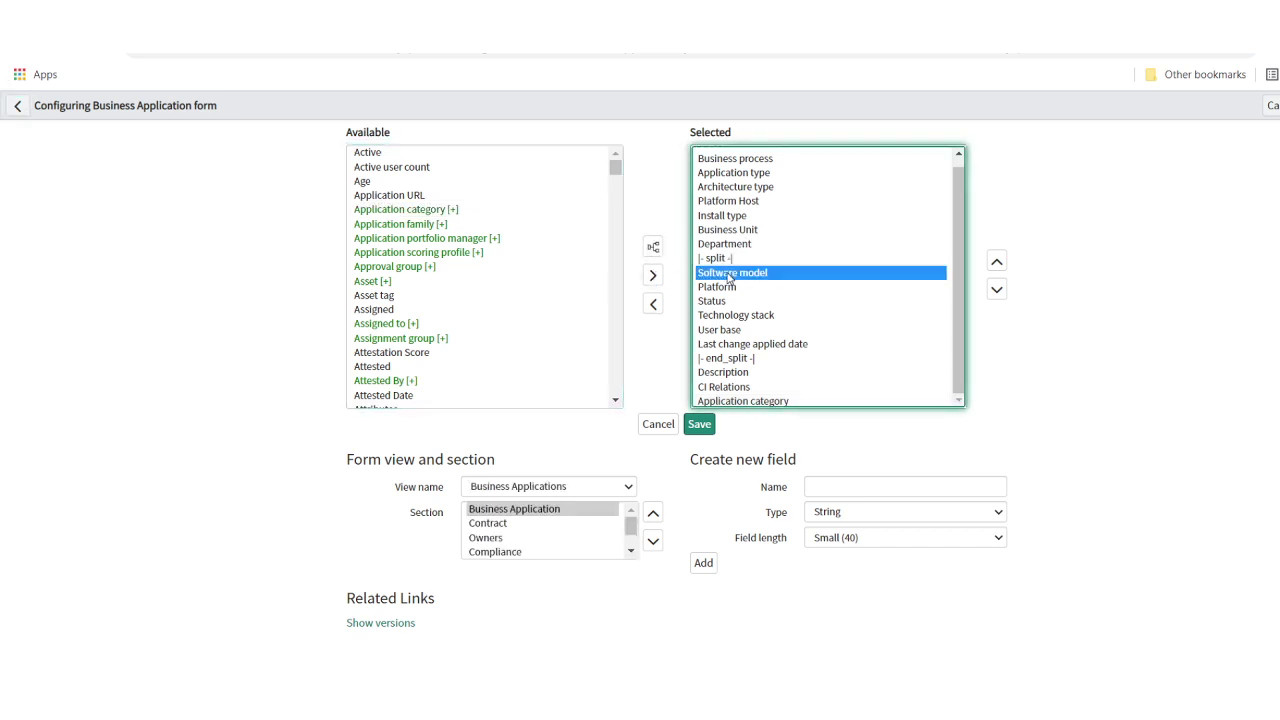
{"action": "left_click", "coordinate": [656, 280]}
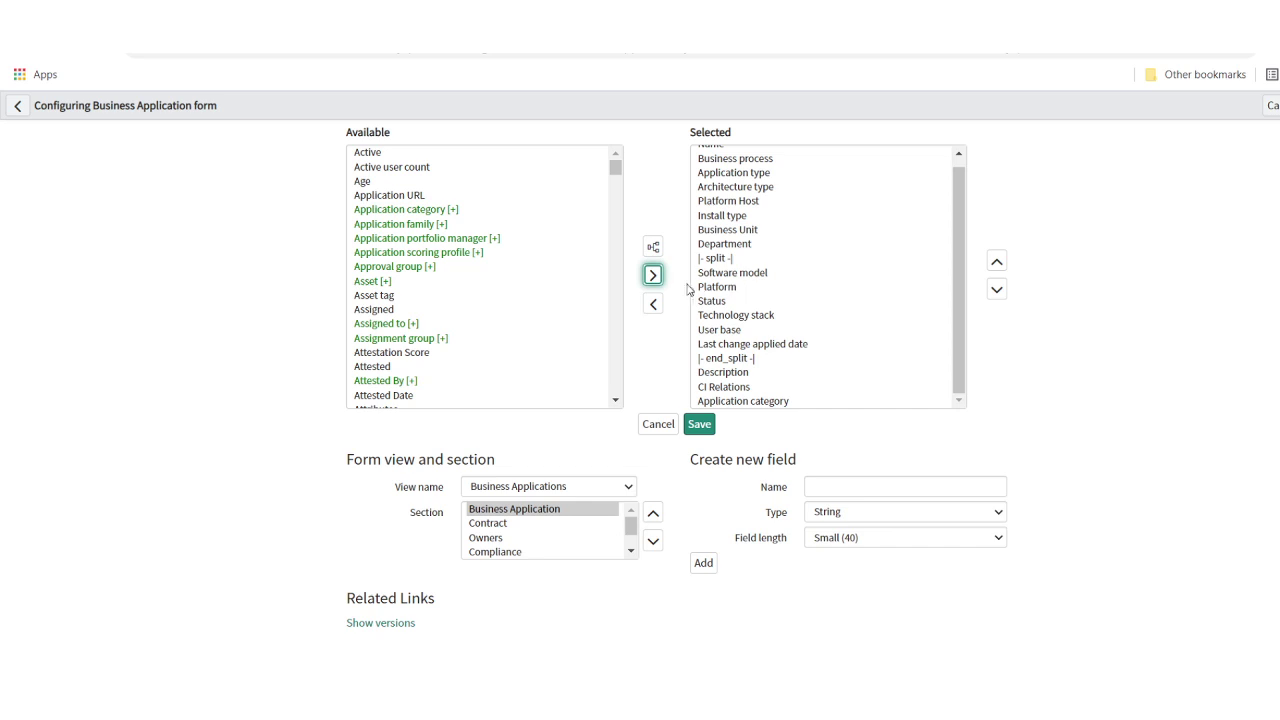
{"action": "left_click", "coordinate": [757, 402]}
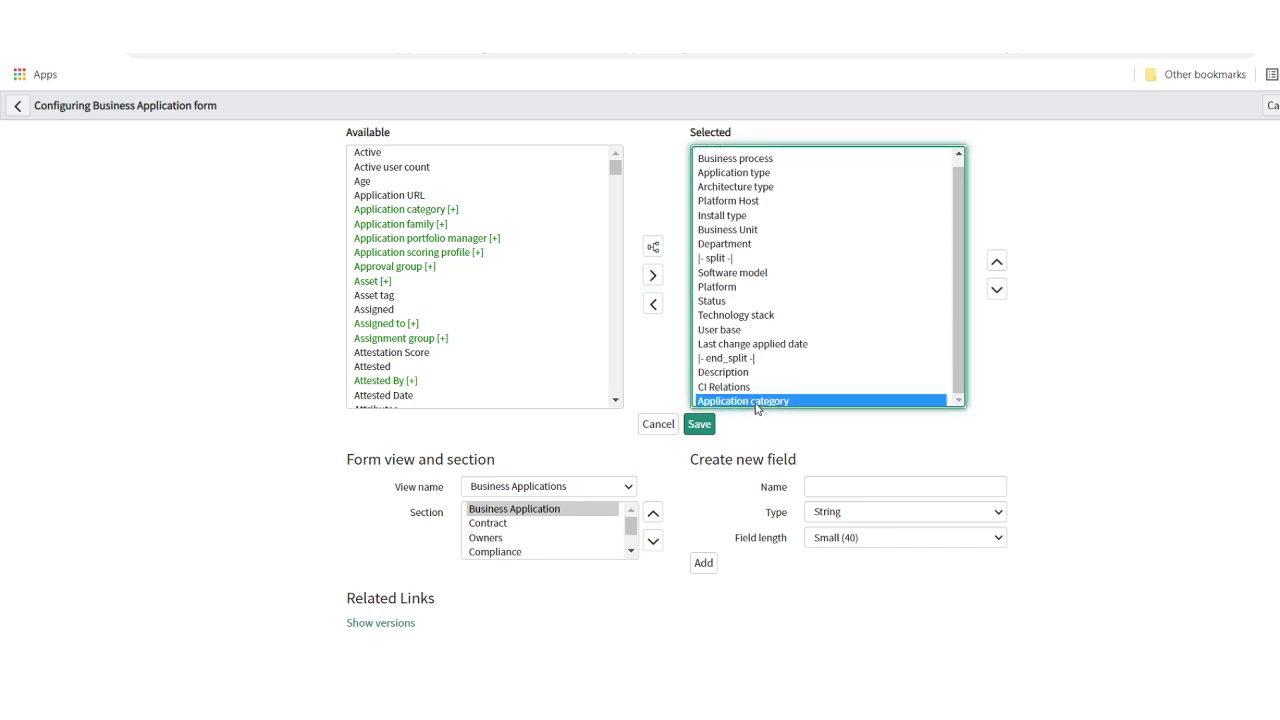
{"action": "left_click", "coordinate": [997, 262]}
{"action": "left_click", "coordinate": [997, 262]}
{"action": "left_click", "coordinate": [997, 262]}
{"action": "left_click", "coordinate": [997, 262]}
{"action": "left_click", "coordinate": [997, 262]}
{"action": "left_click", "coordinate": [997, 262]}
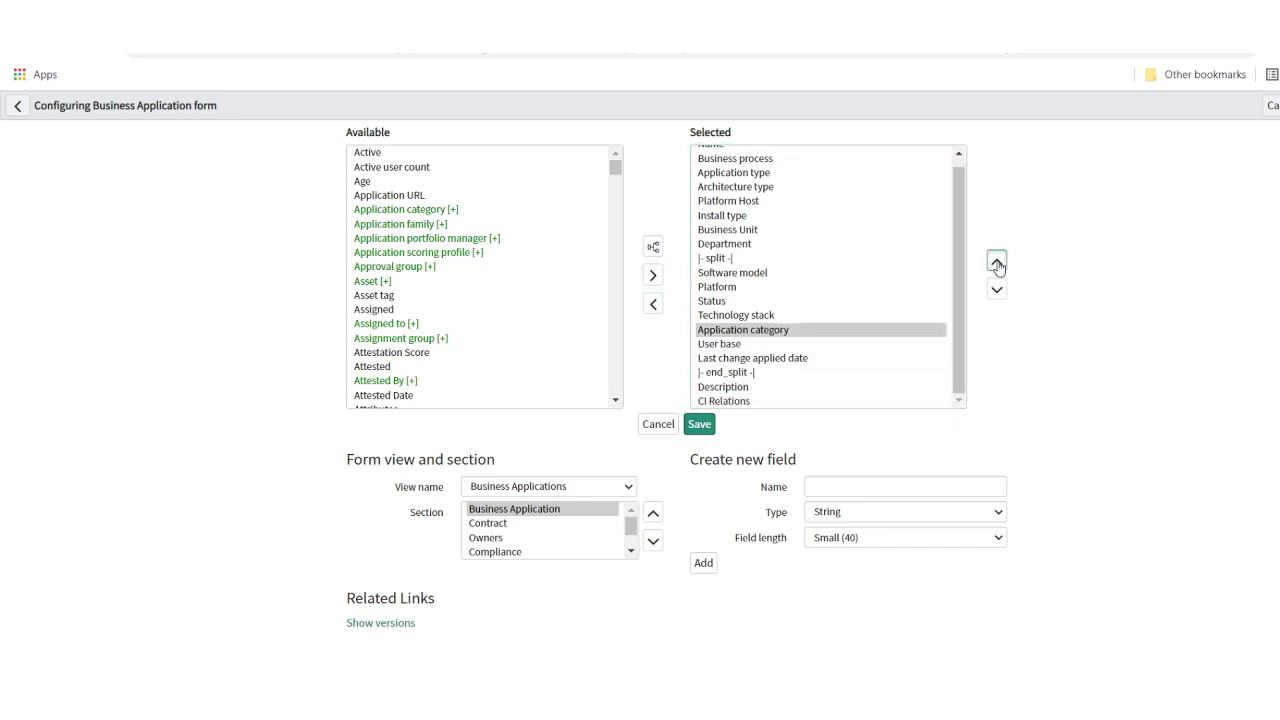
{"action": "left_click", "coordinate": [997, 262]}
{"action": "left_click", "coordinate": [997, 262]}
{"action": "left_click", "coordinate": [997, 262]}
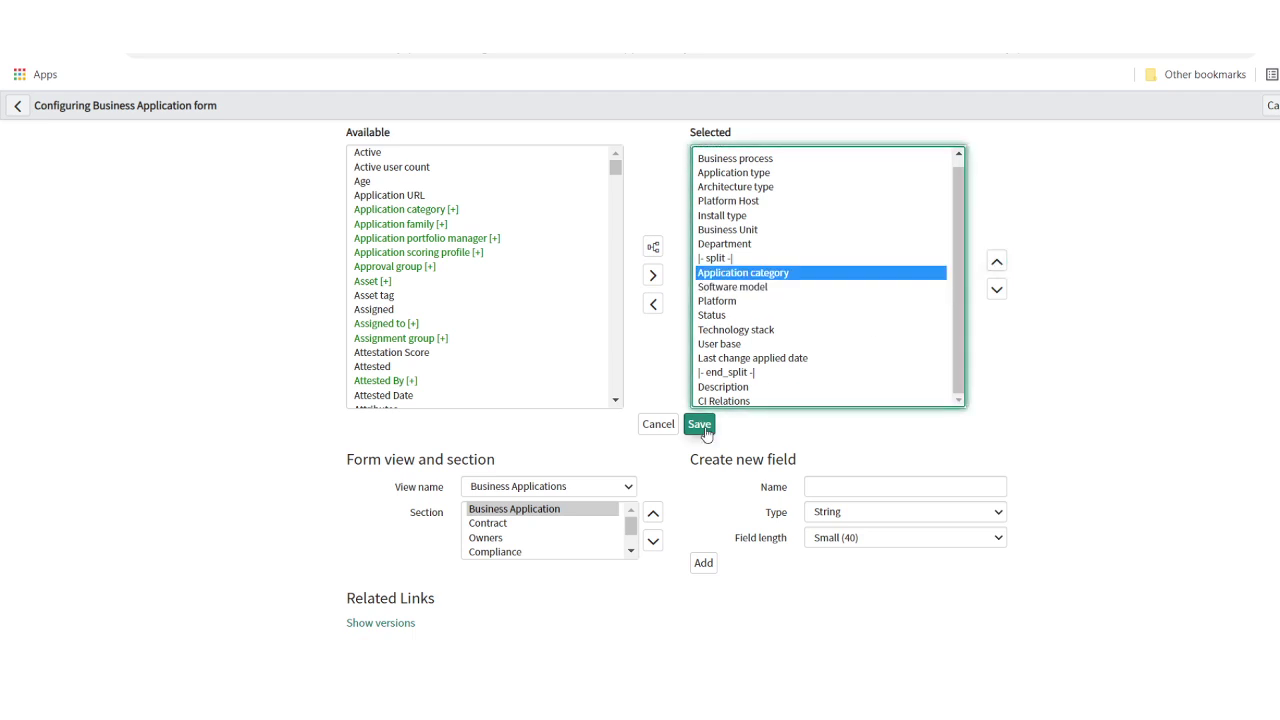
{"action": "left_click", "coordinate": [700, 425]}
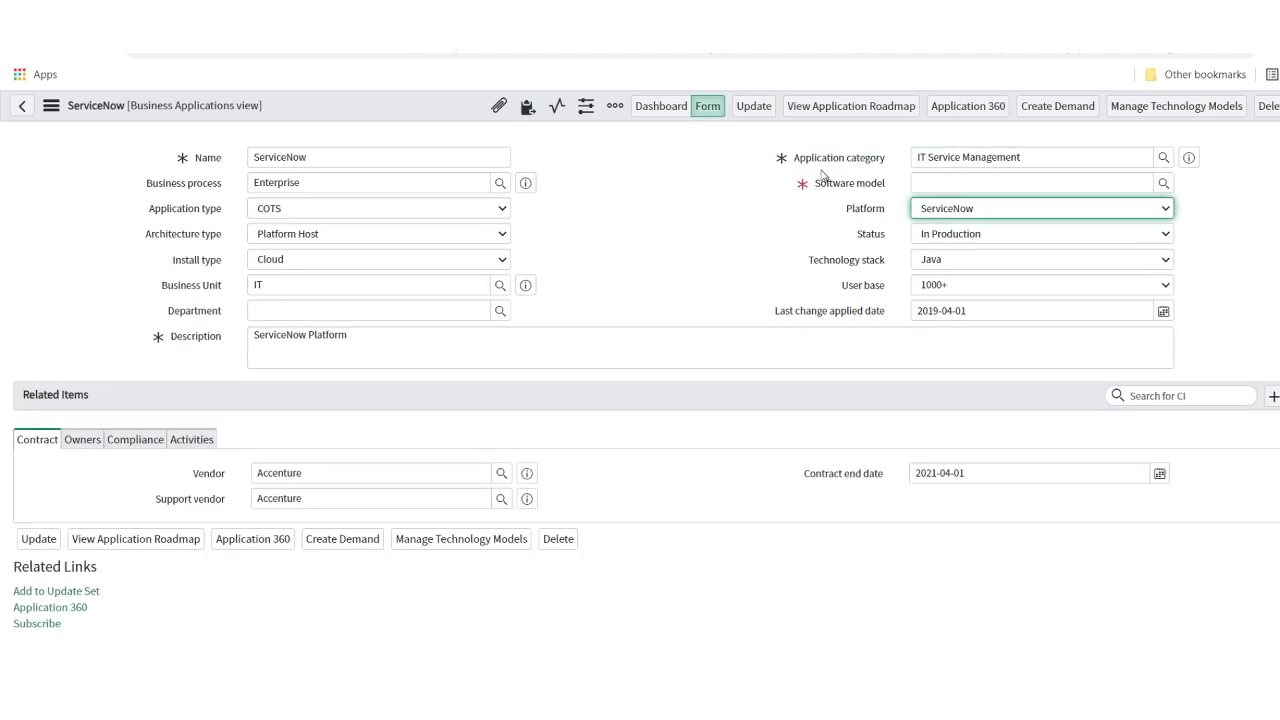
Clear the ServiceNow record's Application category and set it to IT Portfolio Management
{"action": "mouse_move", "coordinate": [822, 164]}
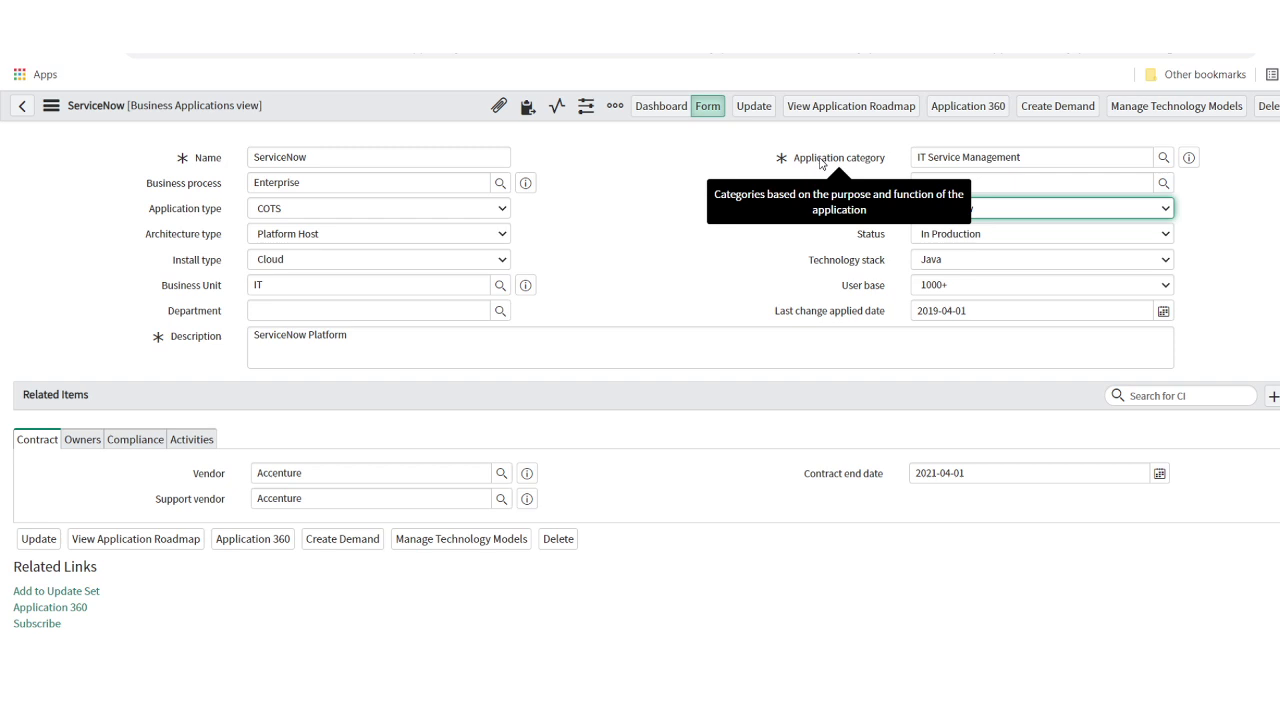
{"action": "left_click_drag", "start_coordinate": [1032, 157], "coordinate": [871, 165]}
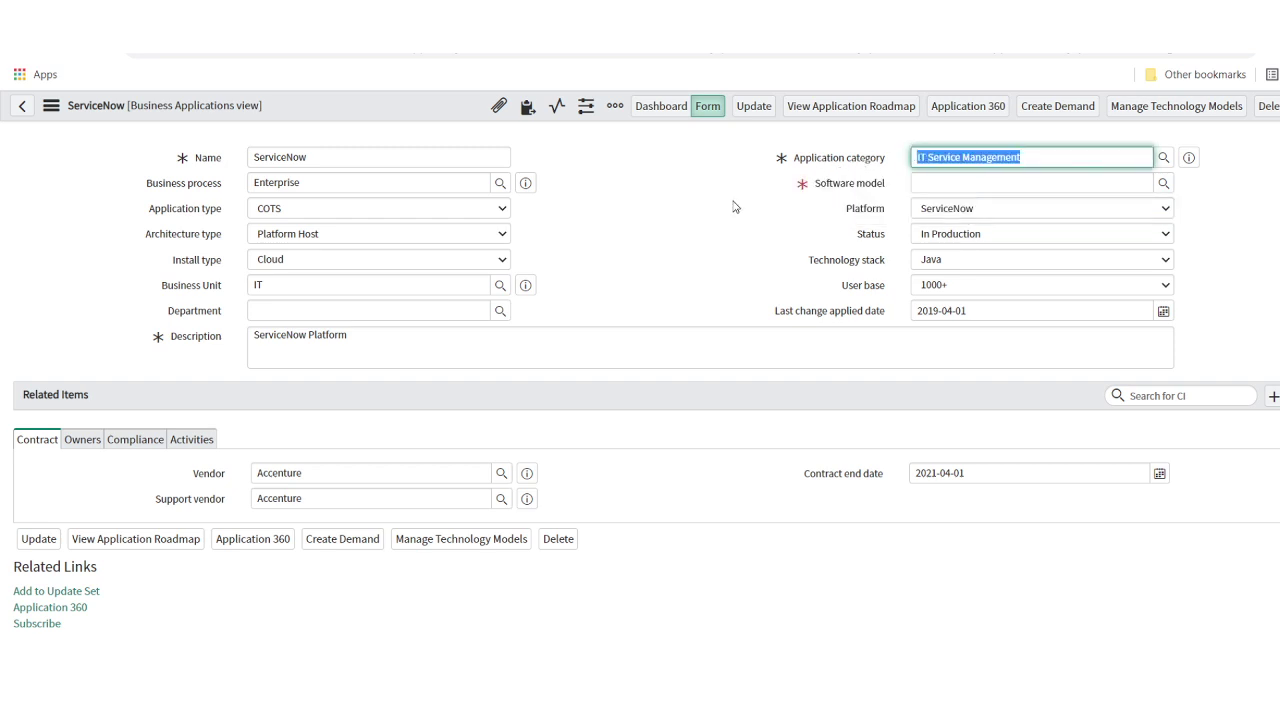
{"action": "key", "text": "BackSpace"}
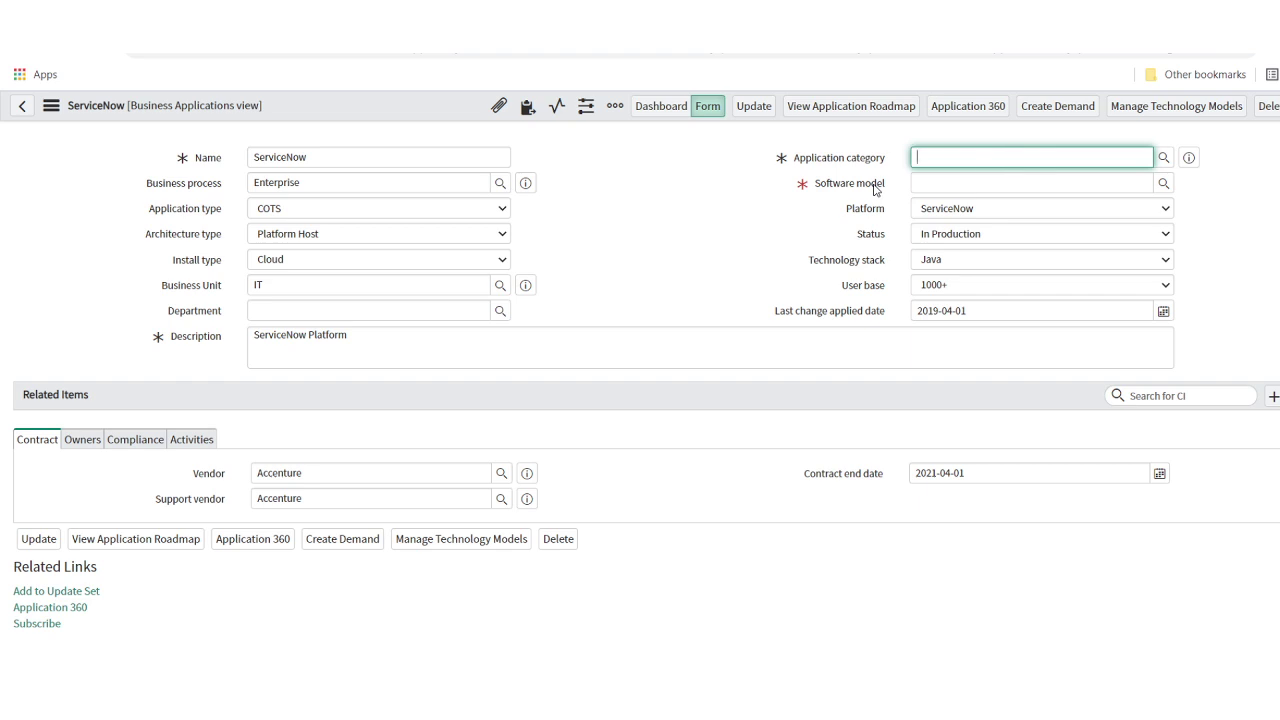
{"action": "left_click", "coordinate": [760, 240]}
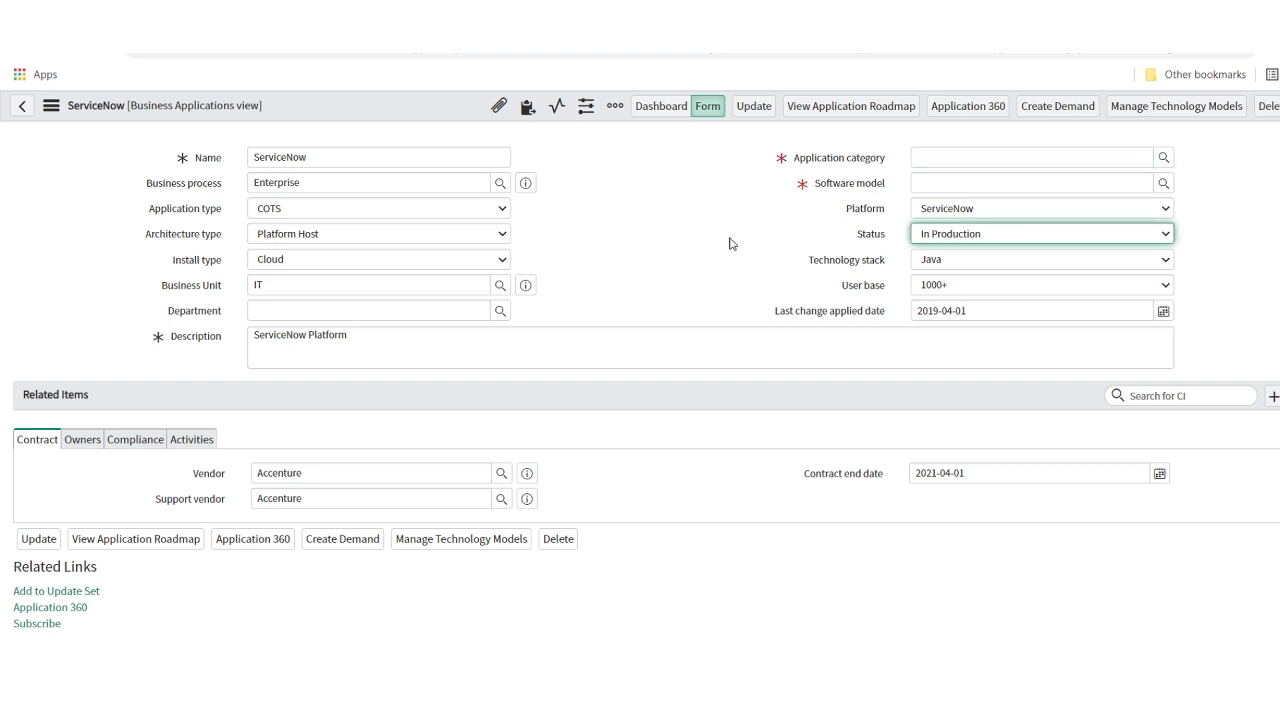
{"action": "left_click_drag", "start_coordinate": [884, 166], "coordinate": [784, 172]}
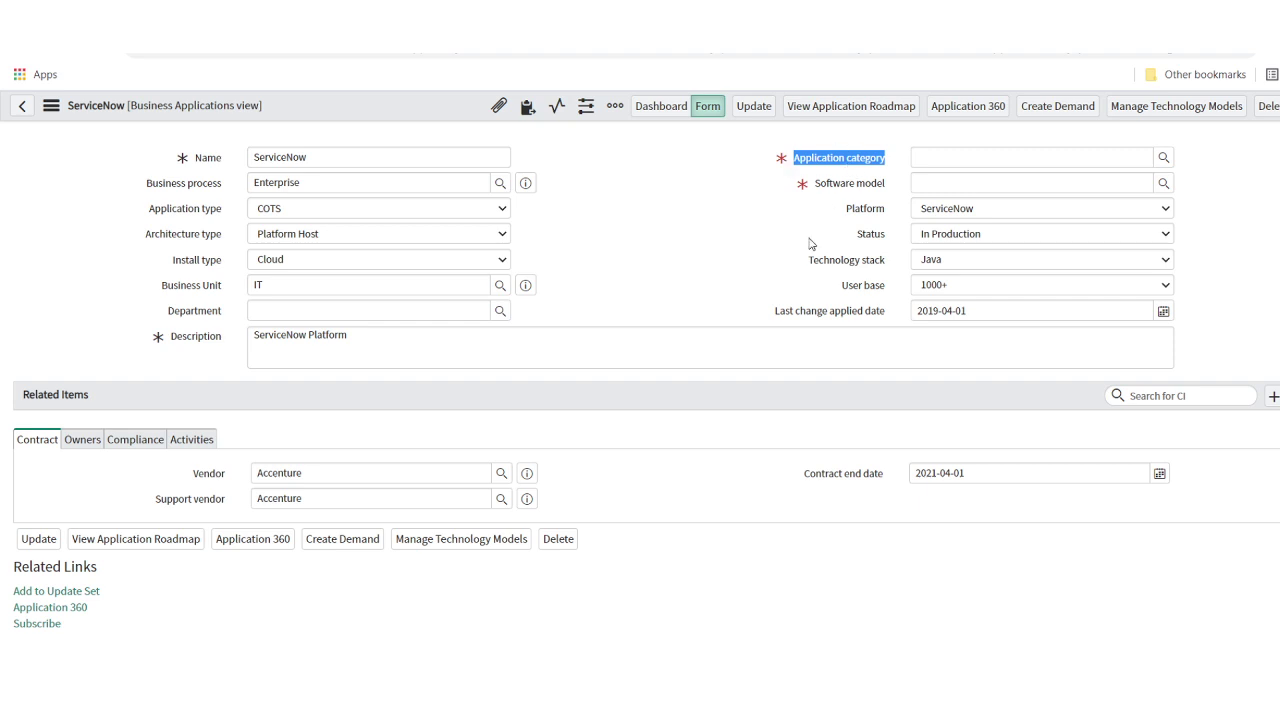
{"action": "left_click", "coordinate": [742, 222]}
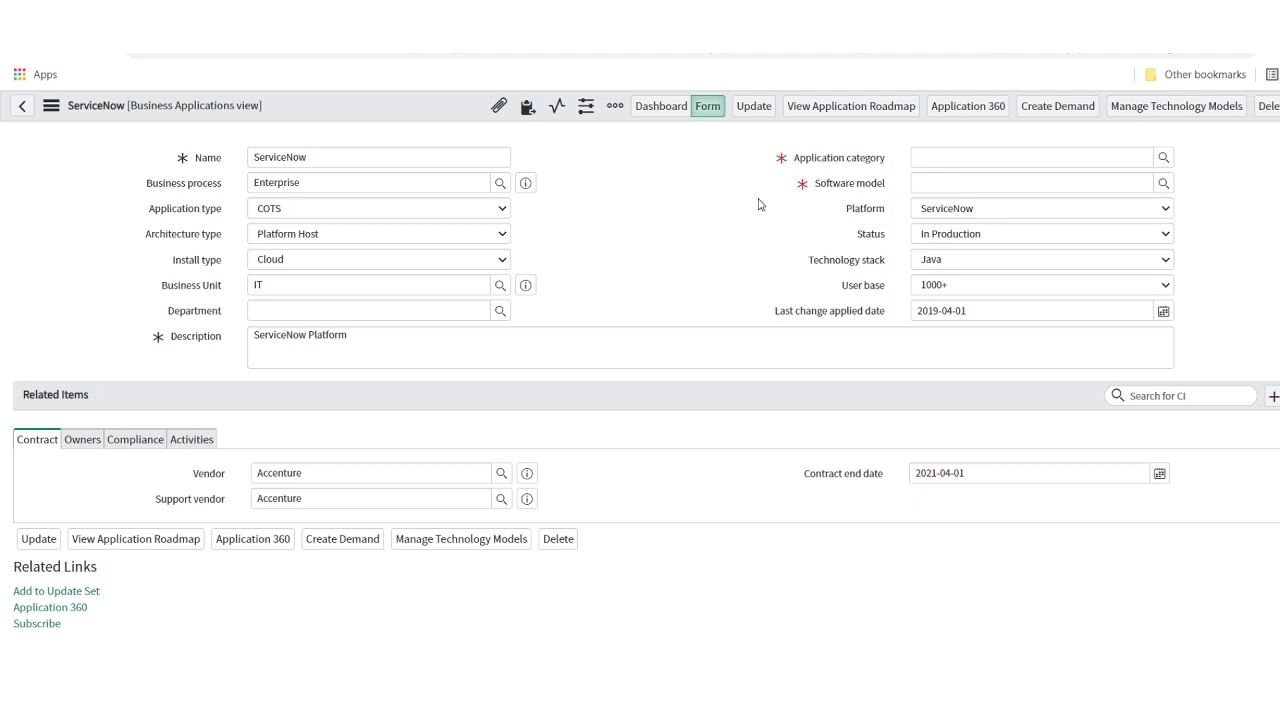
{"action": "left_click", "coordinate": [932, 157]}
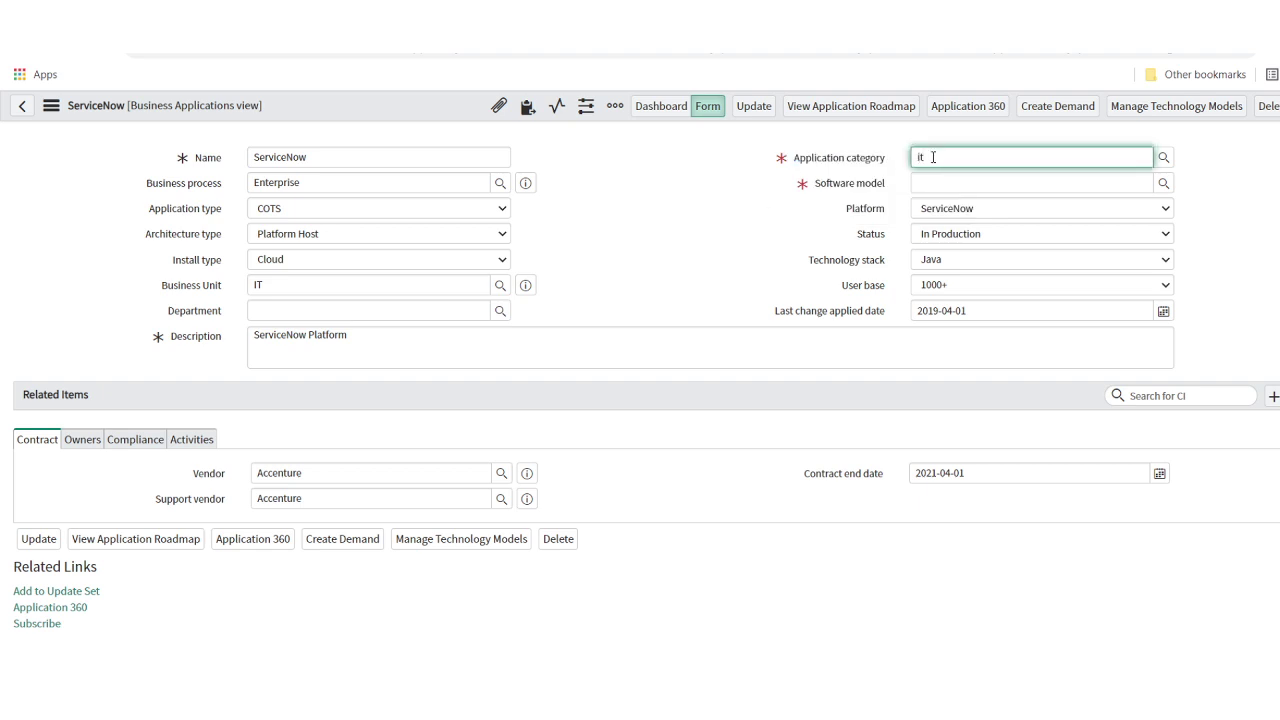
{"action": "key", "text": "Down"}
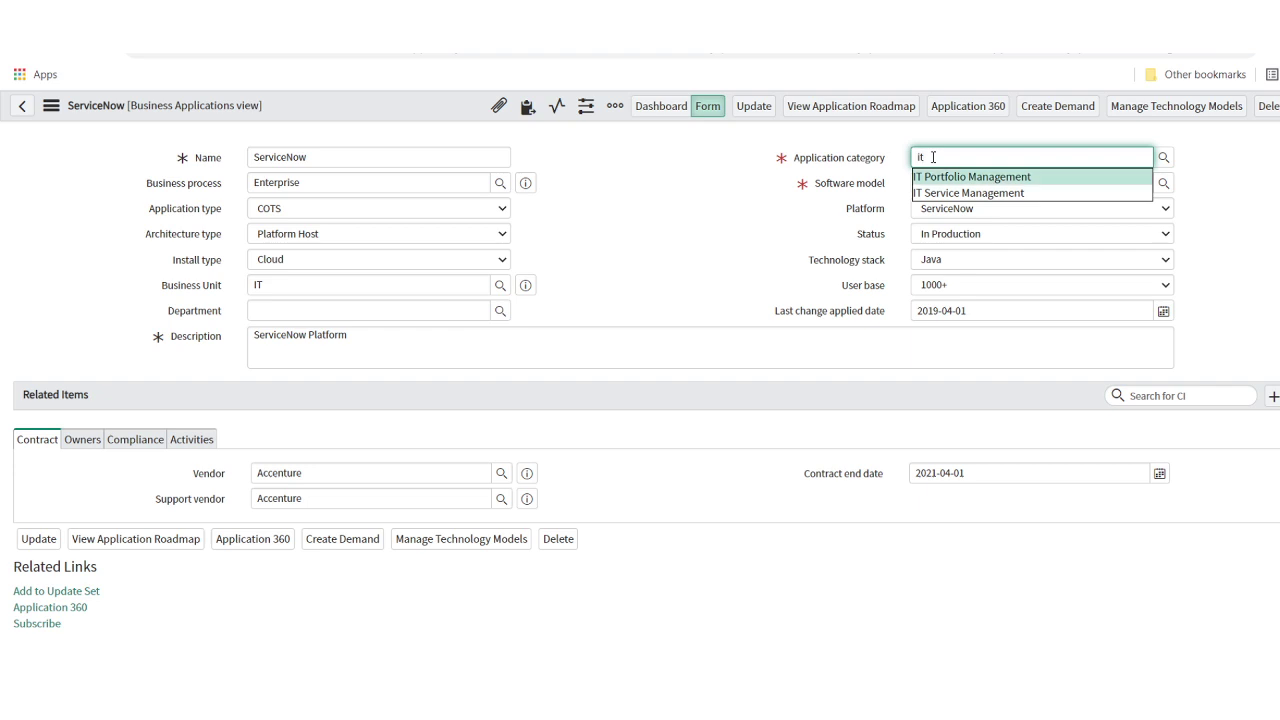
{"action": "key", "text": "Return"}
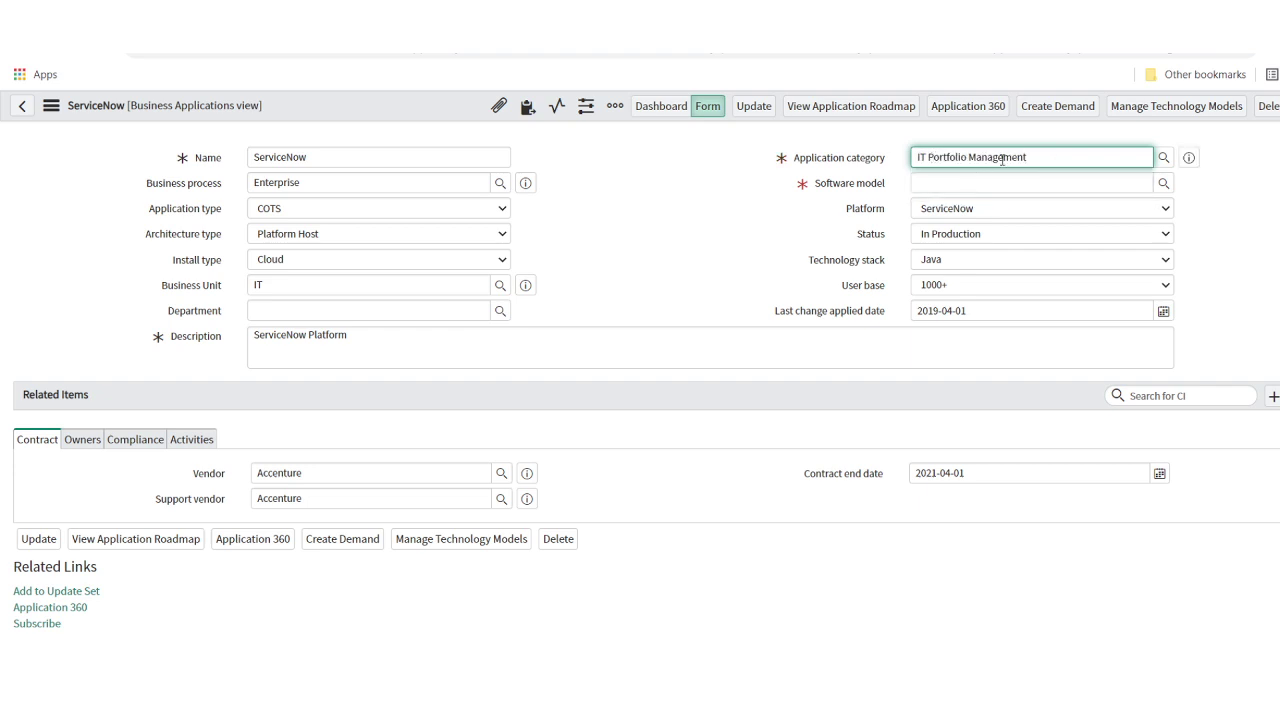
{"action": "left_click_drag", "start_coordinate": [1030, 157], "coordinate": [880, 160]}
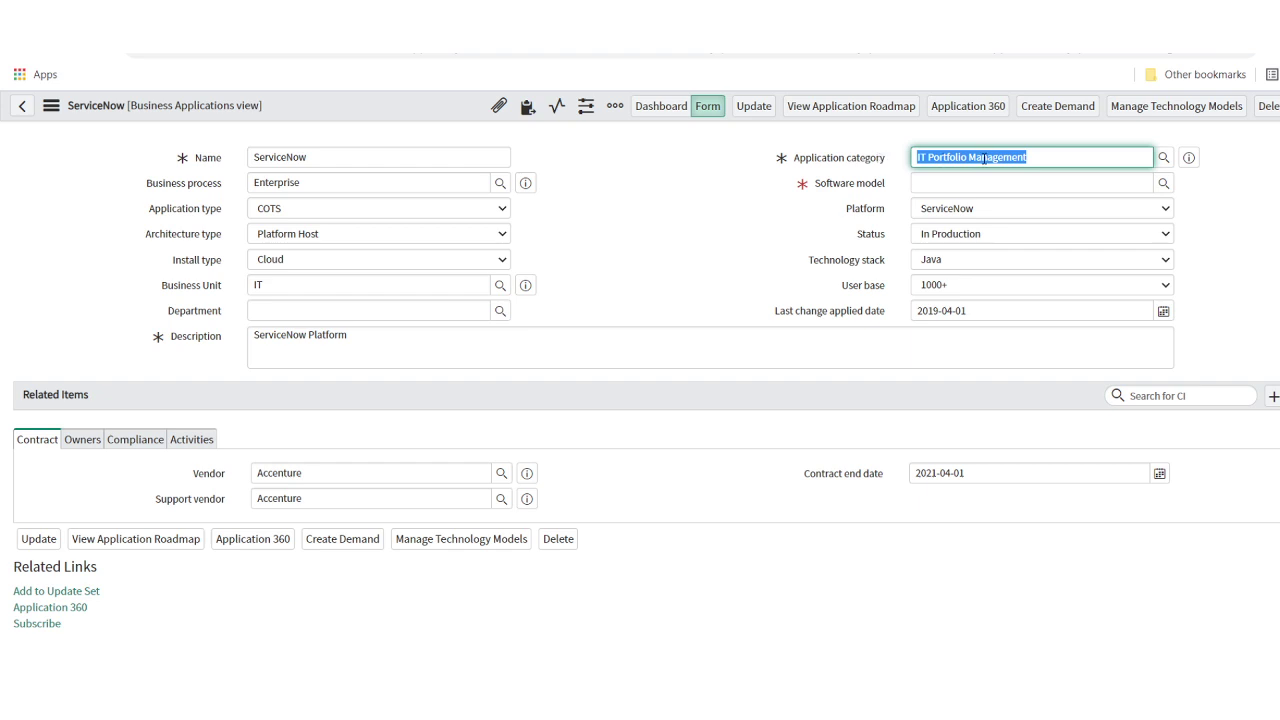
Copy the underlying application_category value of IT Portfolio Management from the ServiceNow business application record
{"action": "double_click", "coordinate": [865, 163]}
{"action": "left_click", "coordinate": [722, 156]}
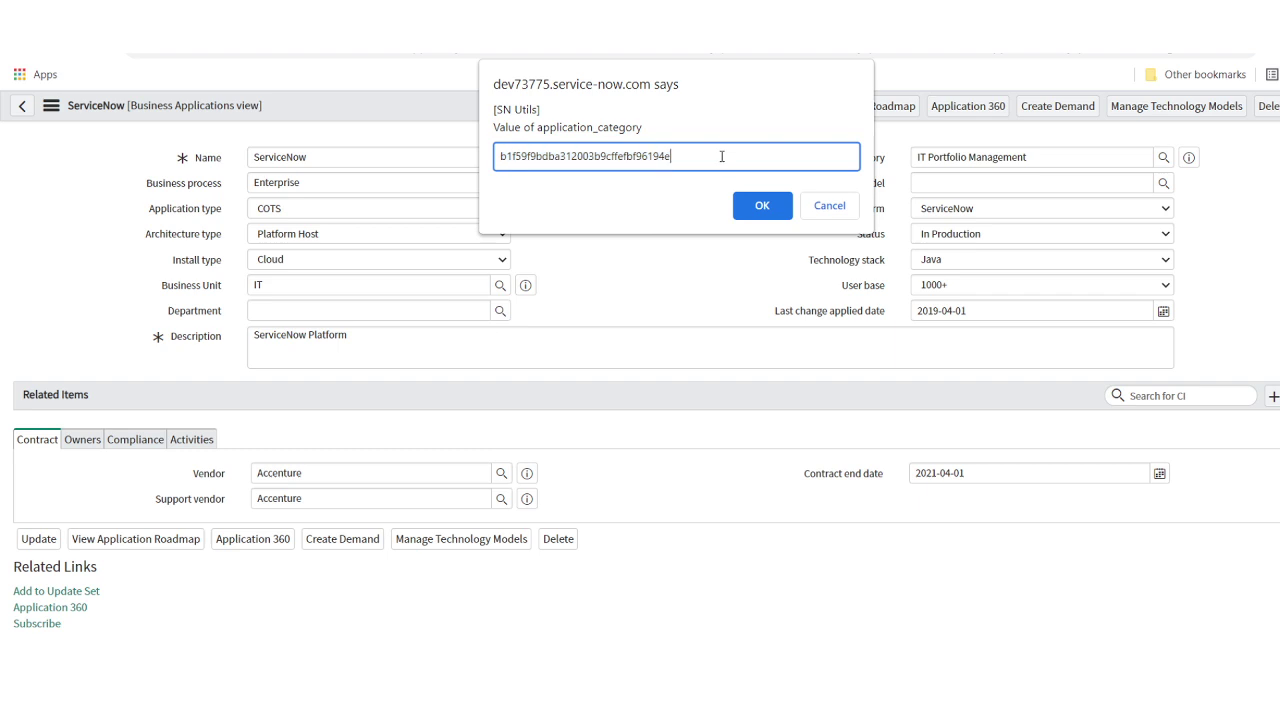
{"action": "key", "text": "ctrl+a"}
{"action": "key", "text": "ctrl+c"}
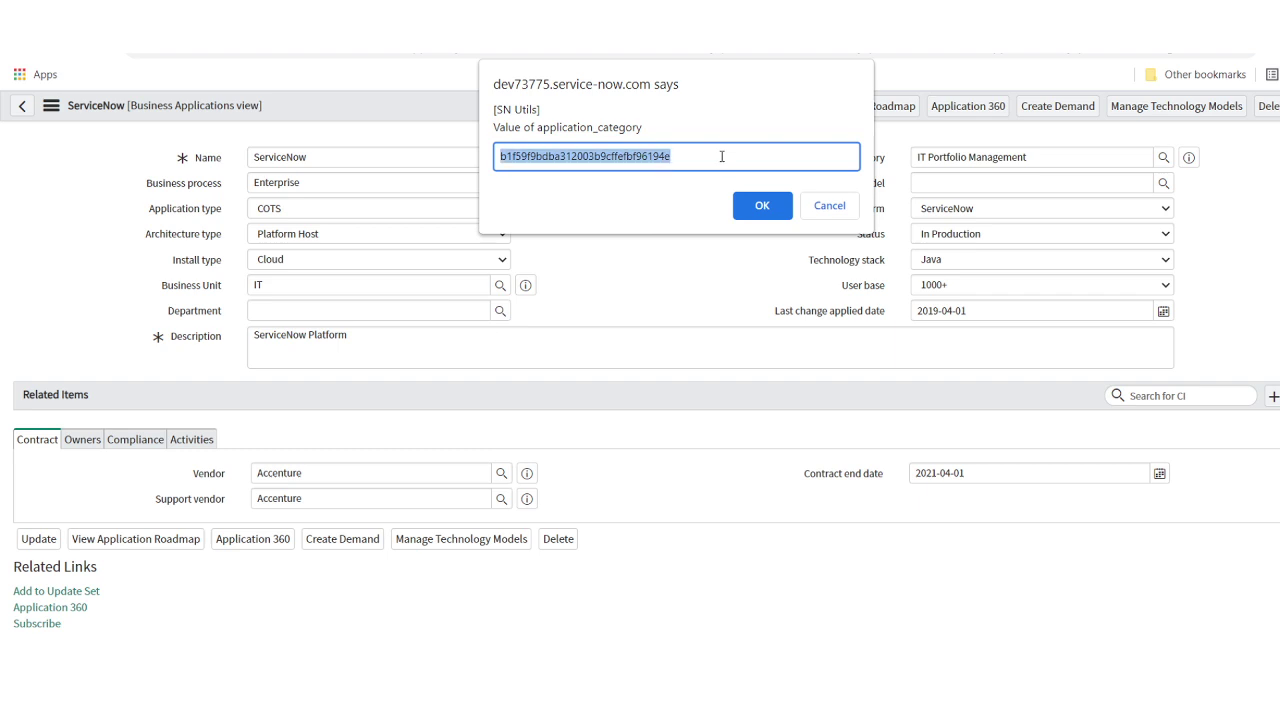
{"action": "left_click", "coordinate": [829, 205]}
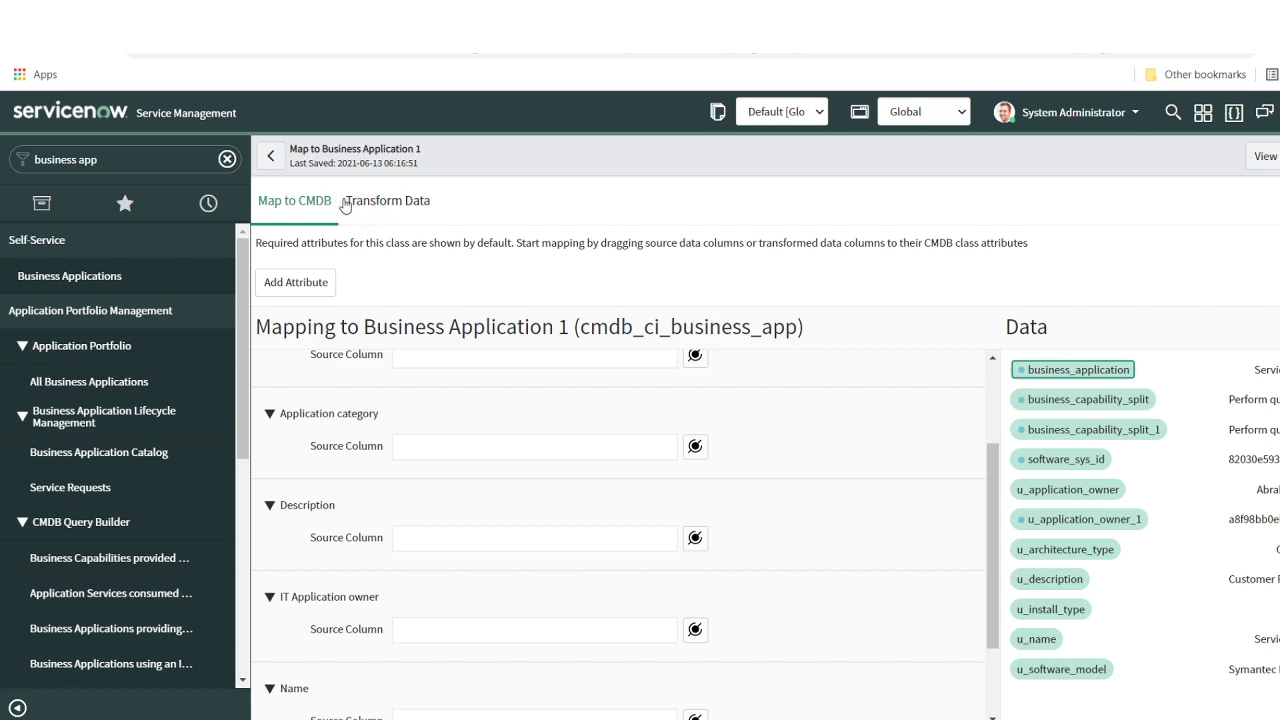
In the source data transforms of Map to Business Application 1, start a fixed value column named application_category
{"action": "left_click", "coordinate": [373, 210]}
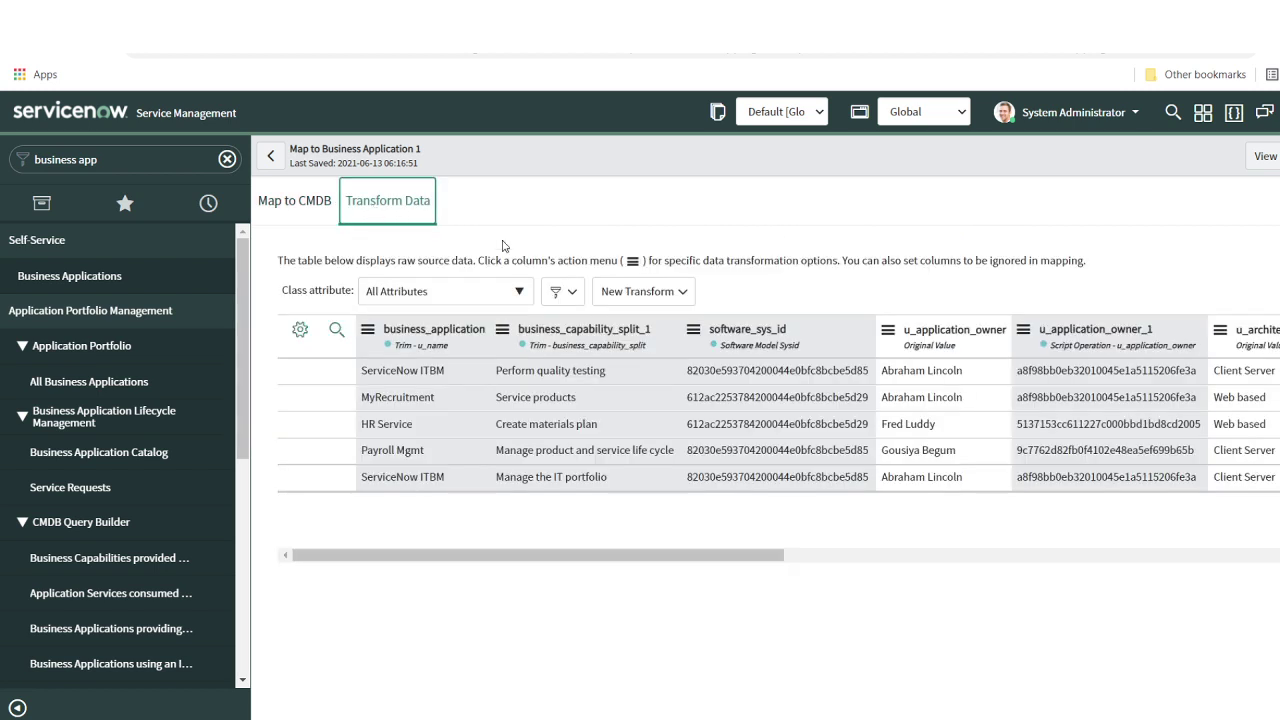
{"action": "scroll", "coordinate": [941, 391], "scroll_direction": "right", "scroll_amount": 4}
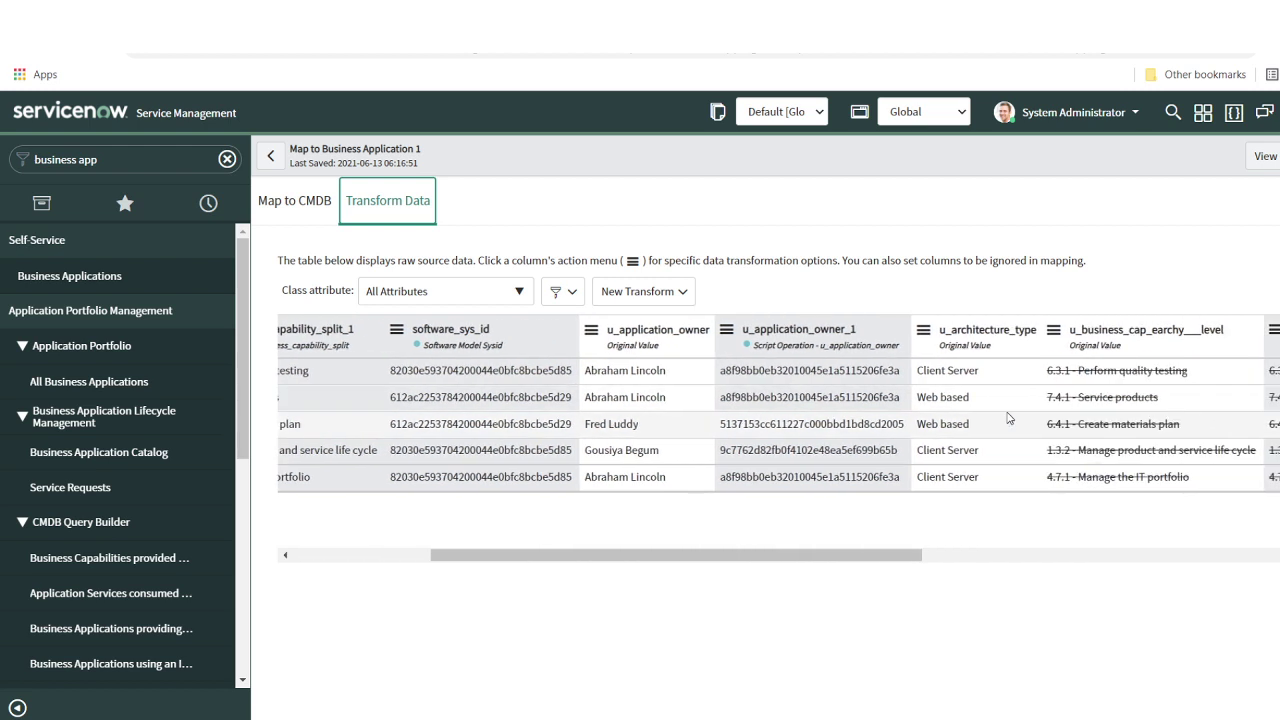
{"action": "scroll", "coordinate": [700, 360], "scroll_direction": "left", "scroll_amount": 4}
{"action": "left_click", "coordinate": [655, 291]}
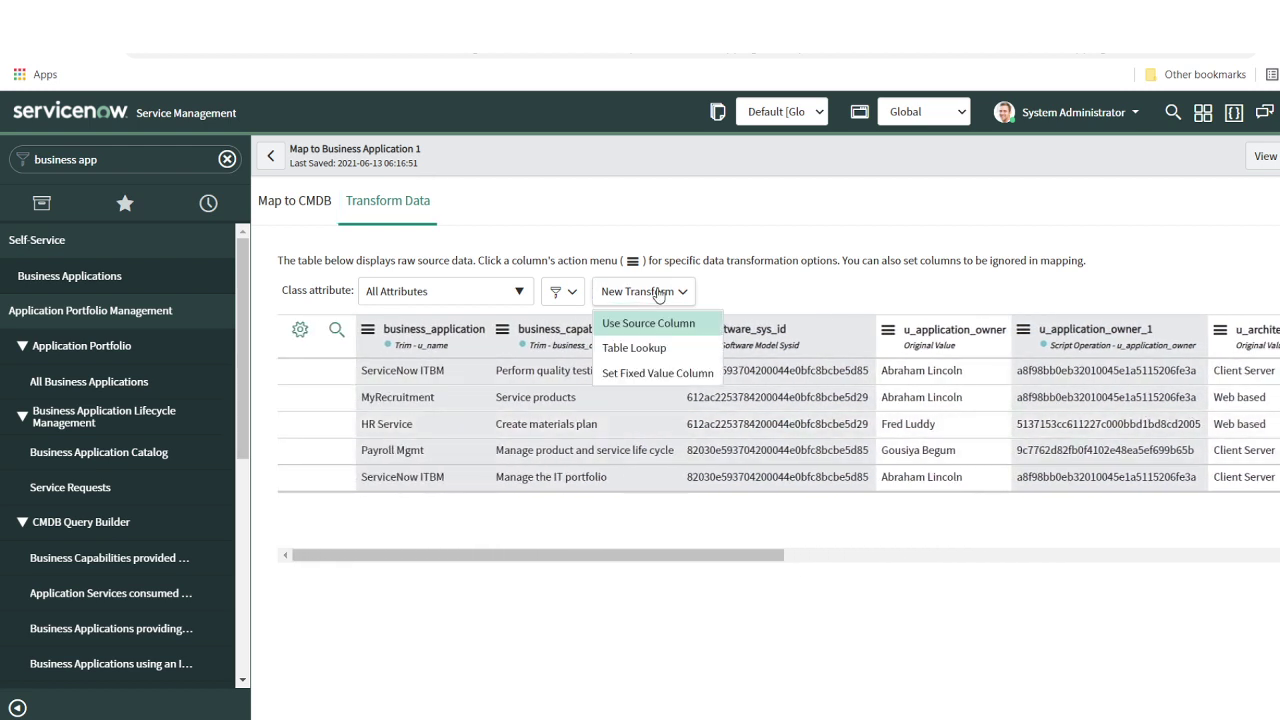
{"action": "left_click", "coordinate": [675, 379]}
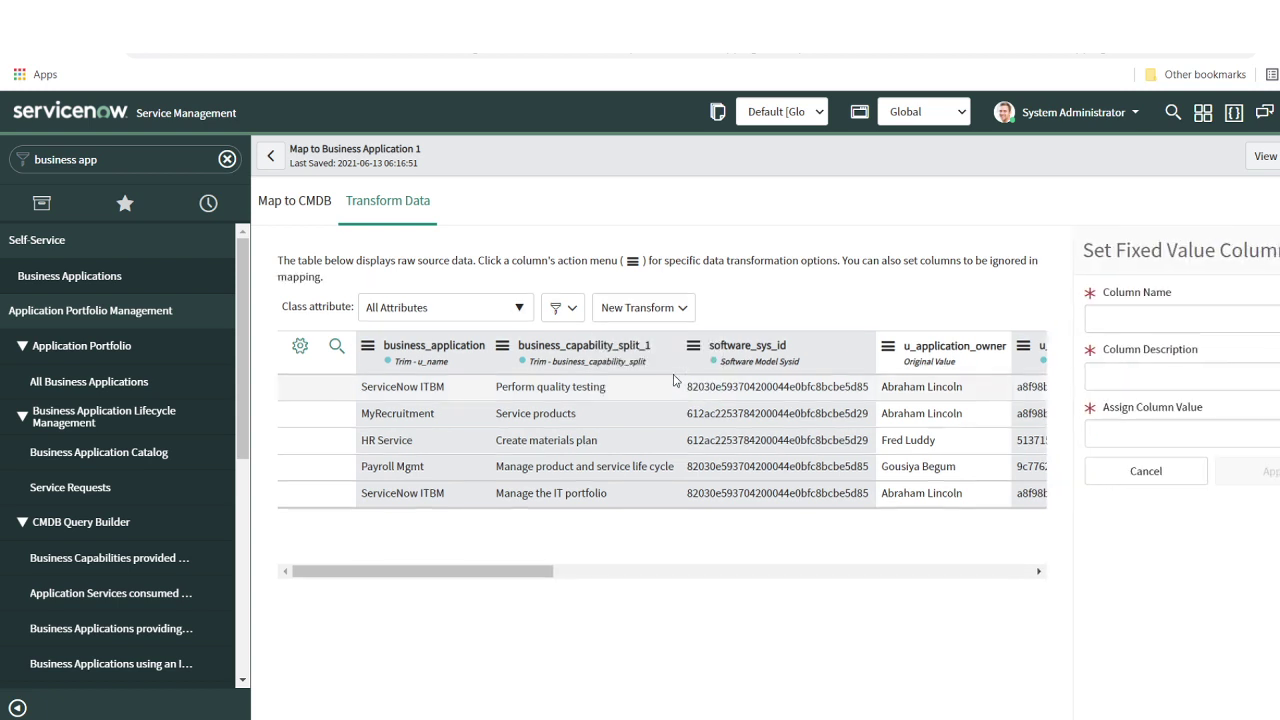
{"action": "left_click", "coordinate": [1166, 322]}
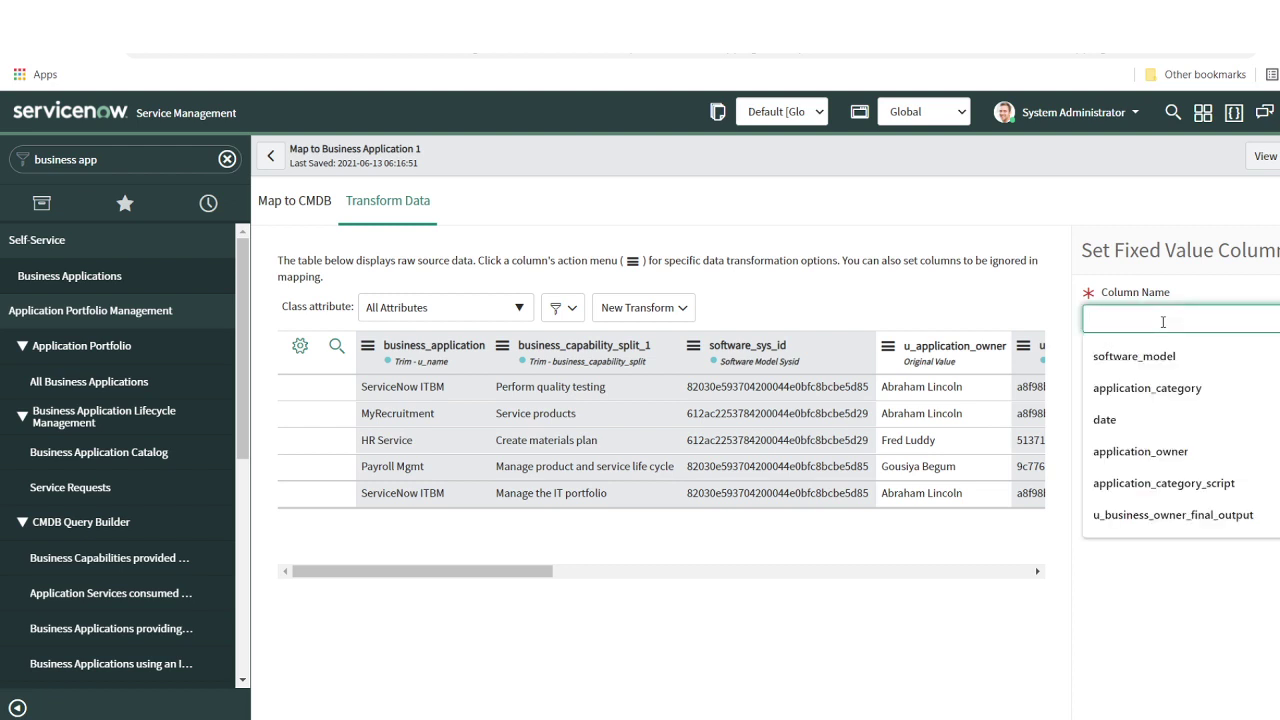
{"action": "type", "text": "App"}
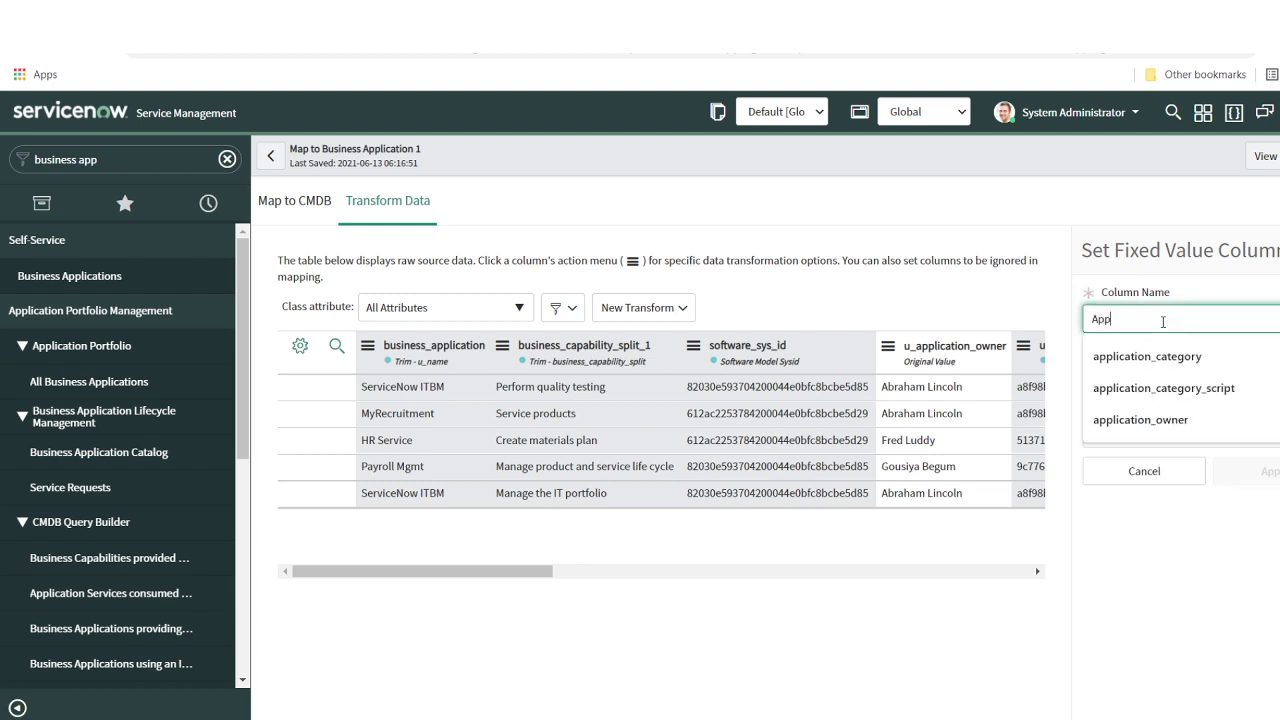
{"action": "type", "text": "lication Cat"}
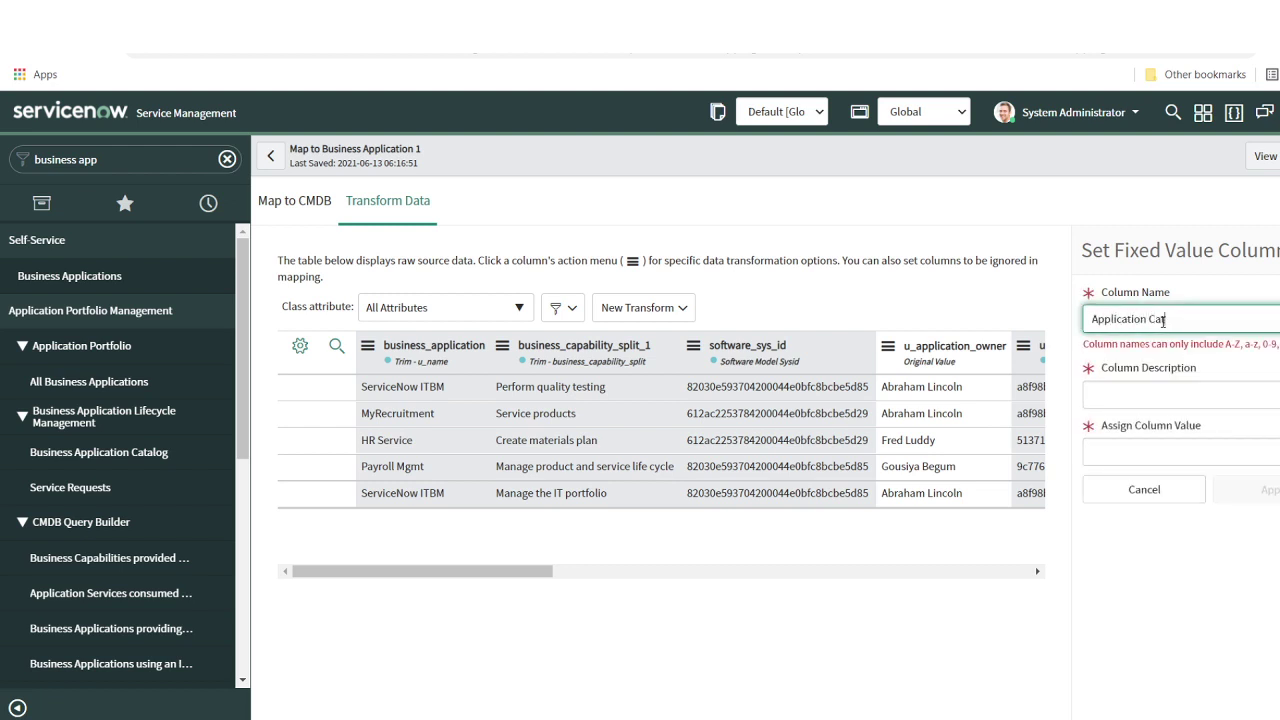
{"action": "key", "text": "BackSpace"}
{"action": "key", "text": "BackSpace"}
{"action": "key", "text": "BackSpace"}
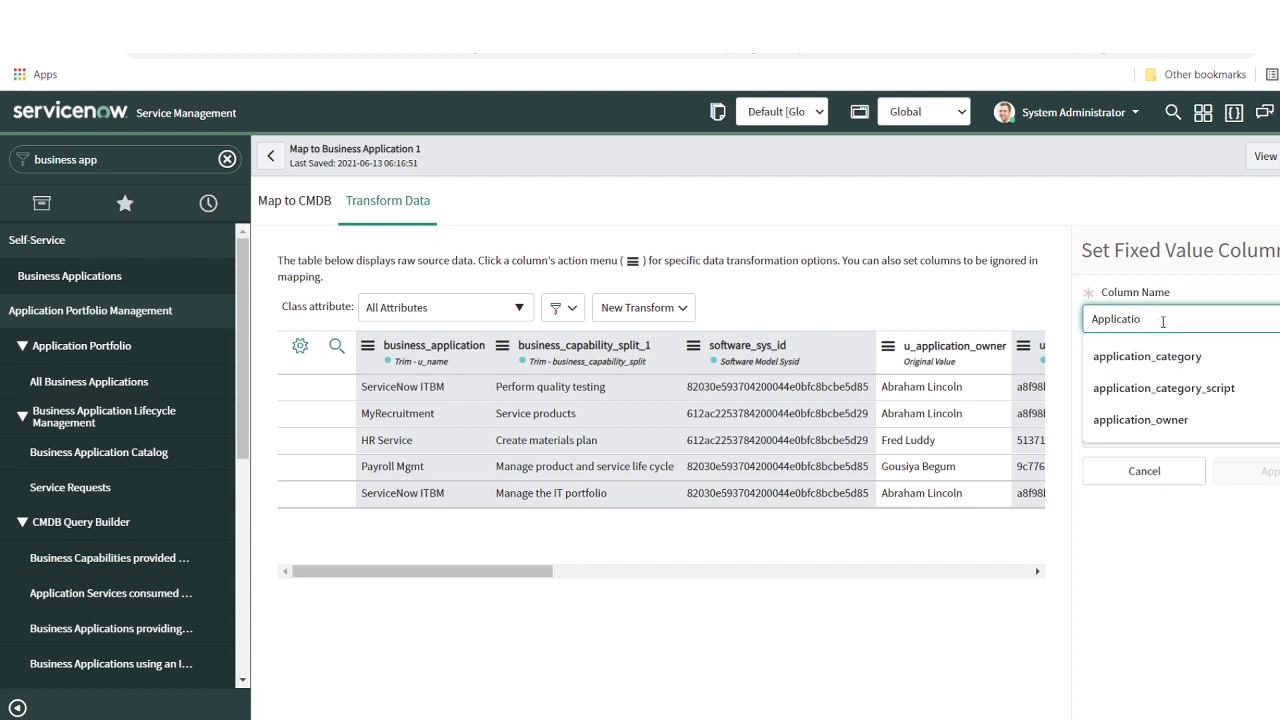
{"action": "key", "text": "Down"}
{"action": "key", "text": "Return"}
Describe the fixed value column as Application category, assign it the copied value b1f59f9bdba312003b9cffefbf96194e and apply the transform
{"action": "left_click", "coordinate": [1161, 375]}
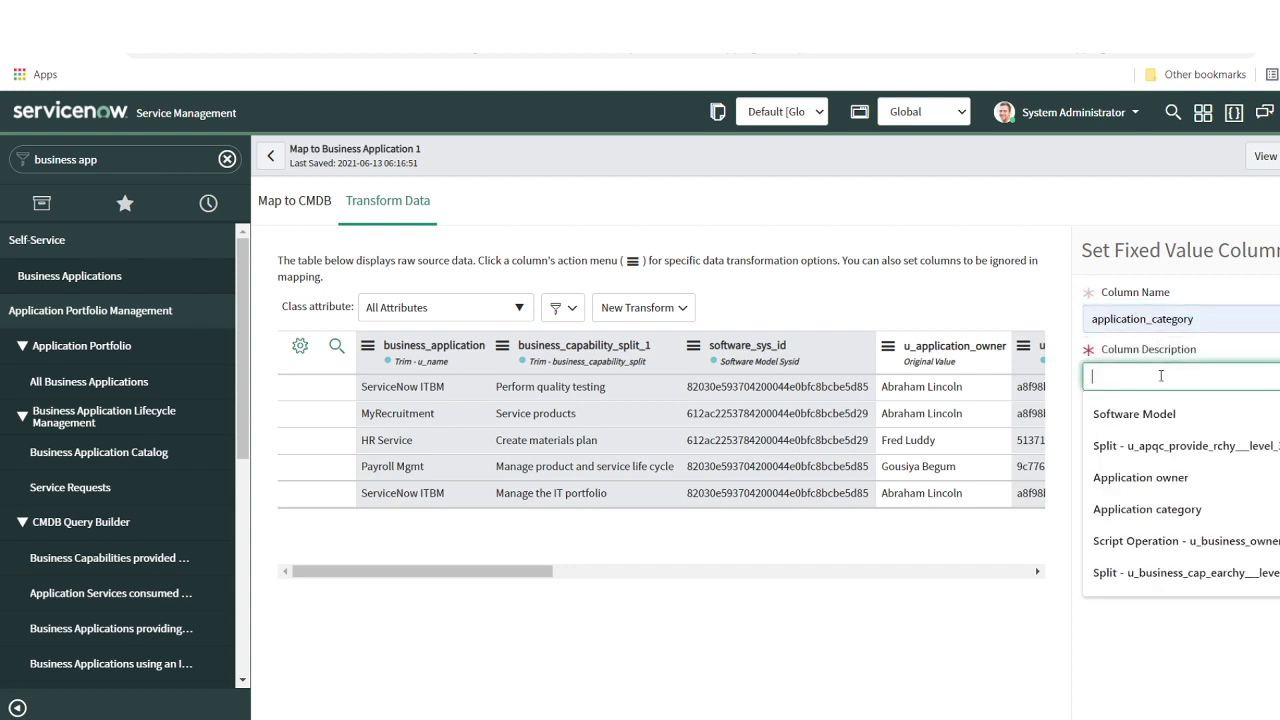
{"action": "type", "text": "App"}
{"action": "key", "text": "Down"}
{"action": "key", "text": "Down"}
{"action": "key", "text": "Down"}
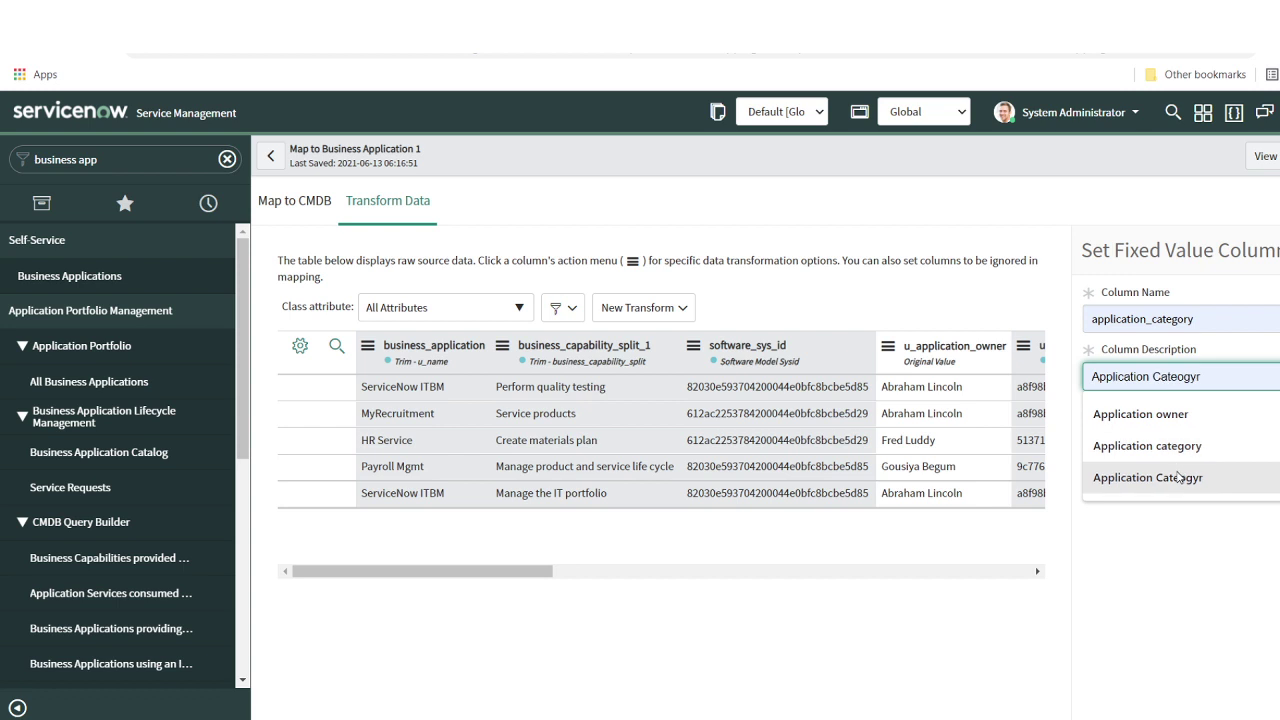
{"action": "key", "text": "Up"}
{"action": "key", "text": "Return"}
{"action": "left_click", "coordinate": [1139, 433]}
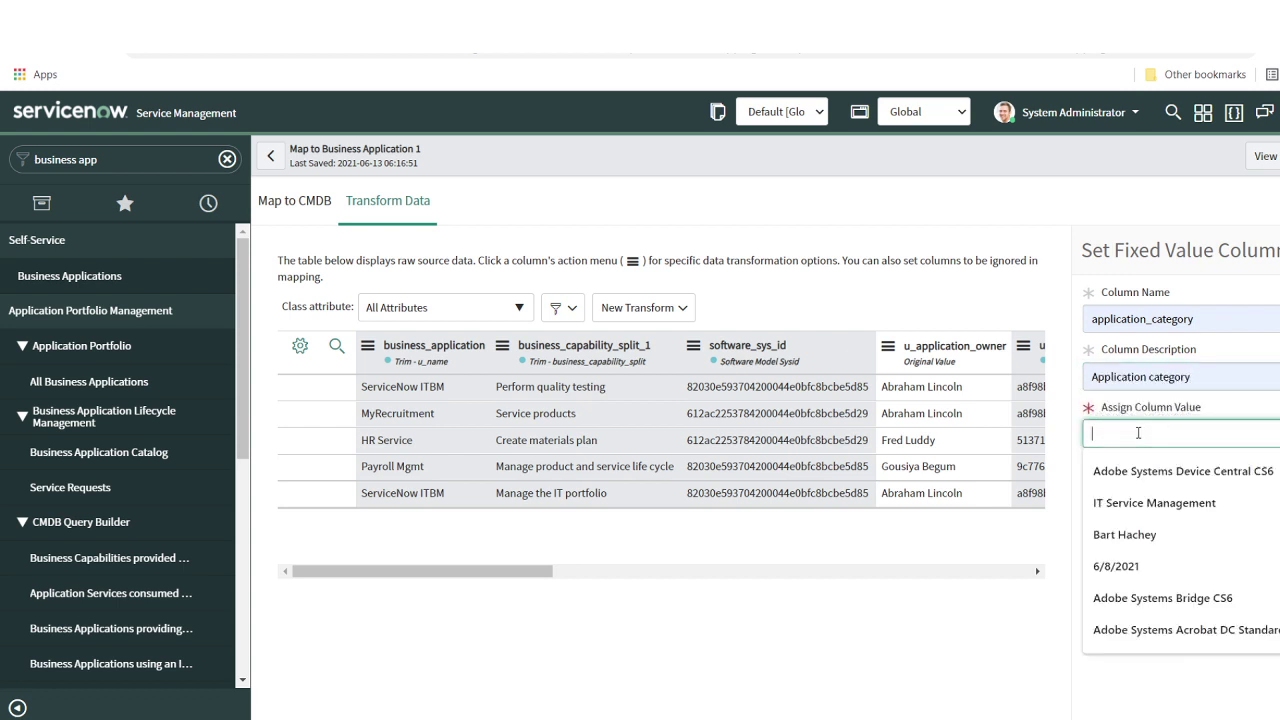
{"action": "key", "text": "ctrl+v"}
{"action": "left_click_drag", "start_coordinate": [1160, 433], "coordinate": [1092, 433]}
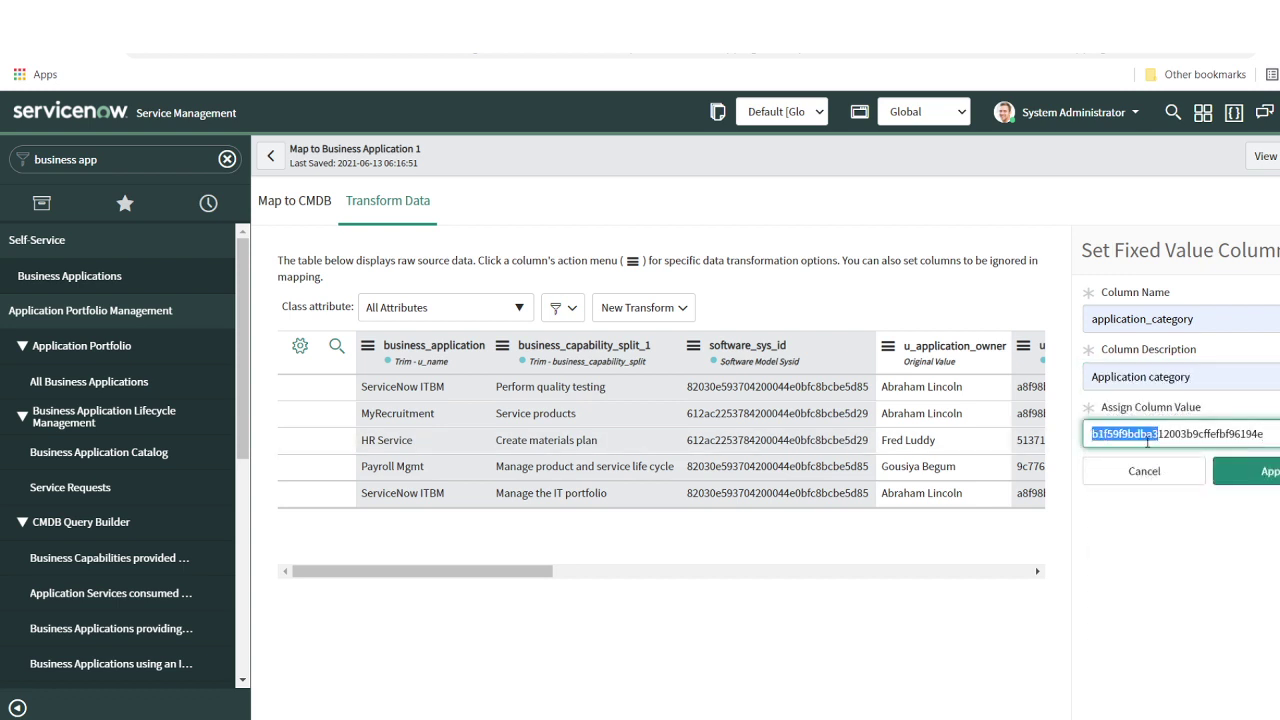
{"action": "double_click", "coordinate": [1185, 433]}
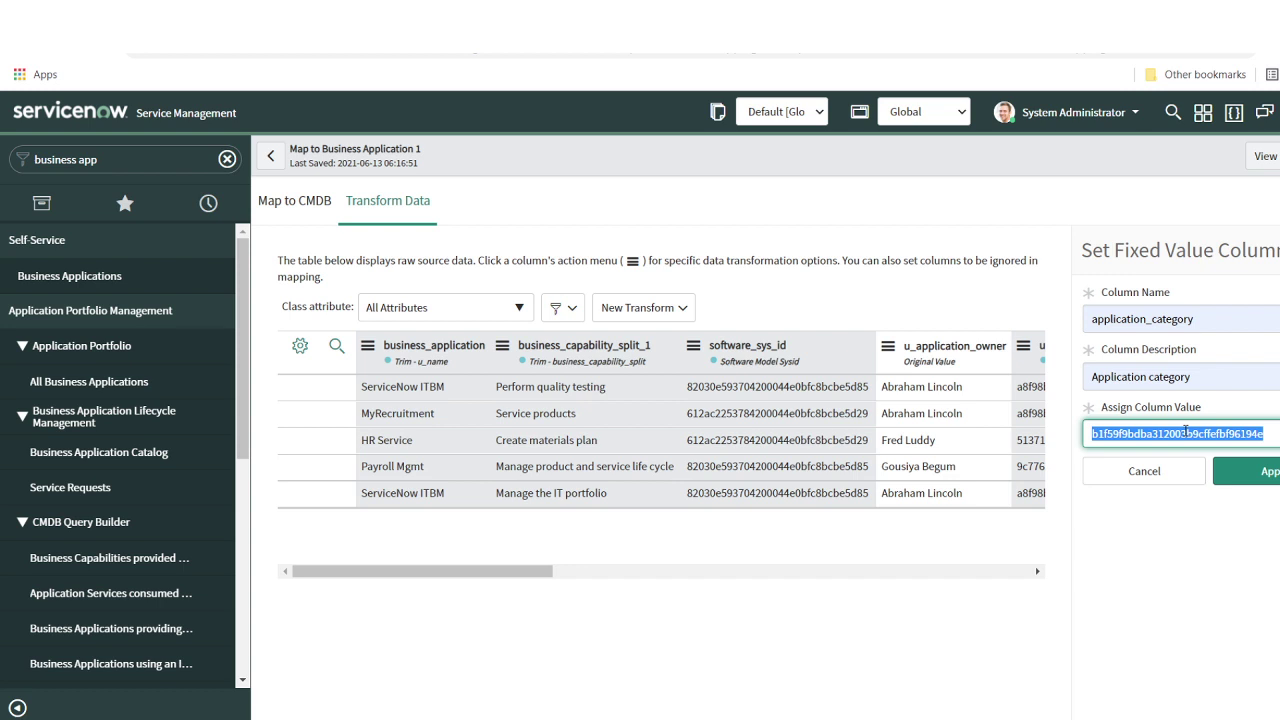
{"action": "left_click", "coordinate": [1270, 477]}
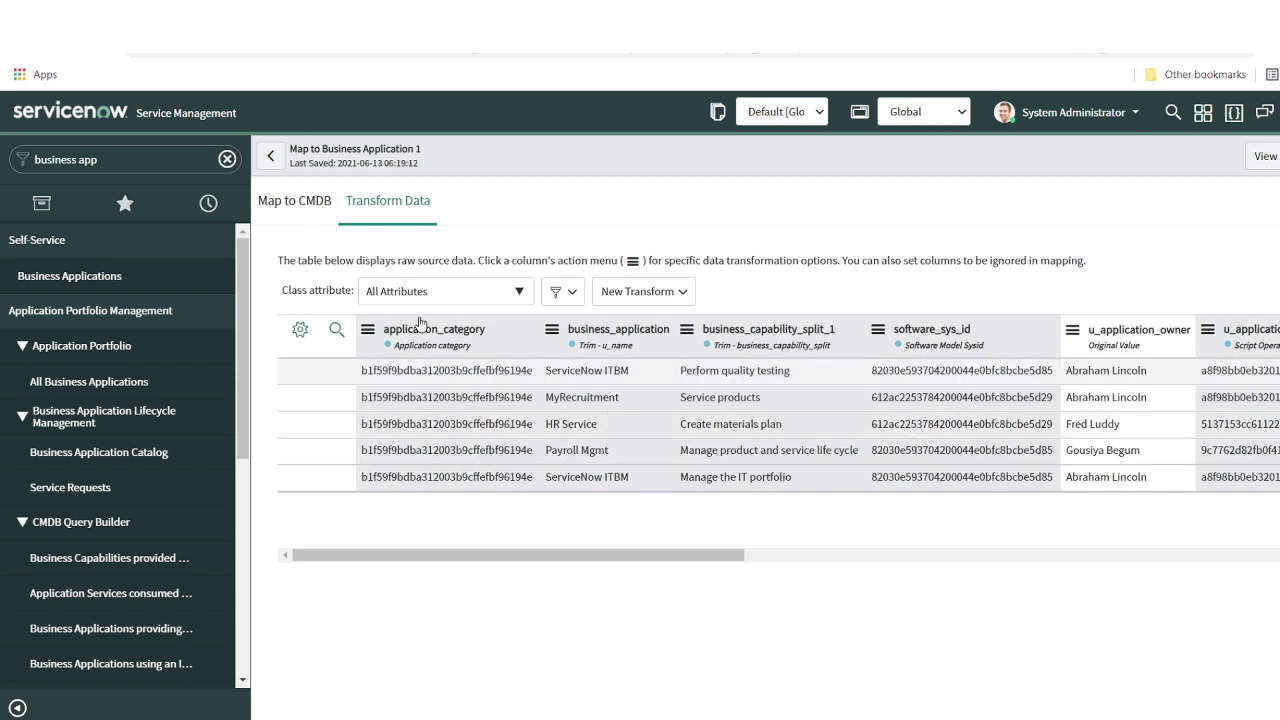
In the CMDB mapping, map application_category to the Application category attribute and u_description to Description
{"action": "left_click", "coordinate": [305, 205]}
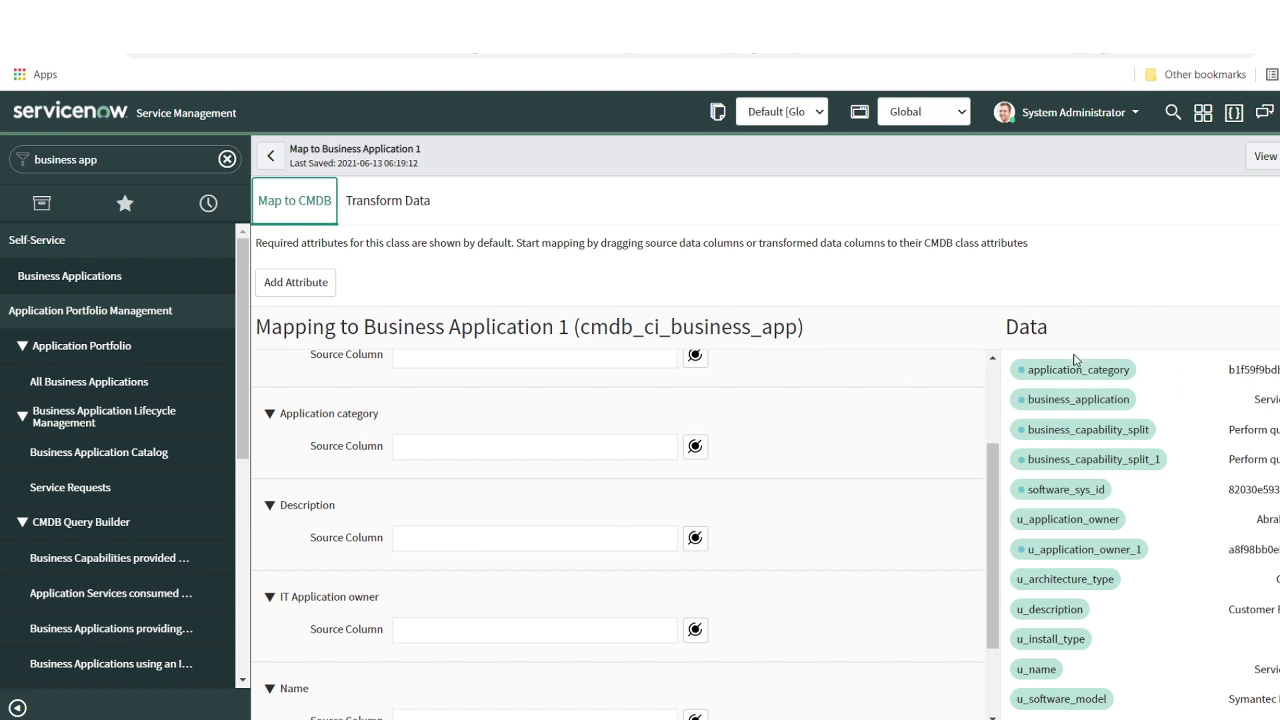
{"action": "left_click_drag", "start_coordinate": [1075, 366], "coordinate": [519, 447]}
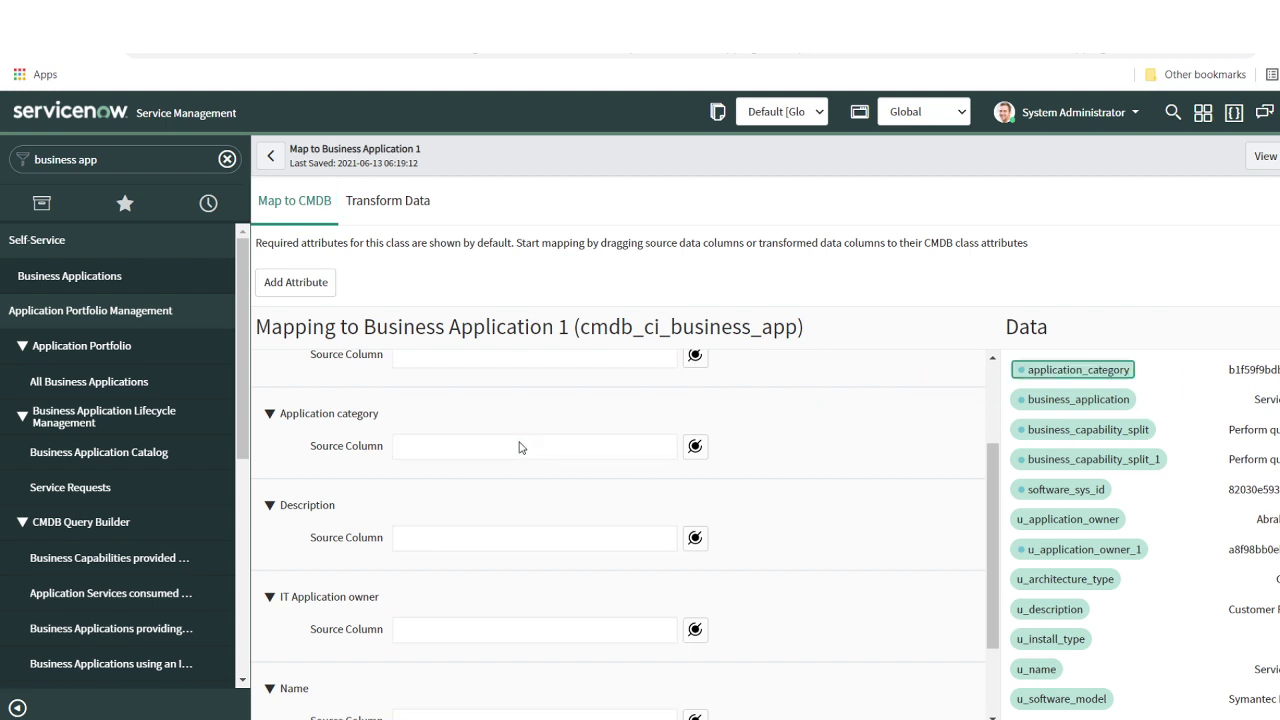
{"action": "scroll", "coordinate": [670, 548], "scroll_direction": "down", "scroll_amount": 1}
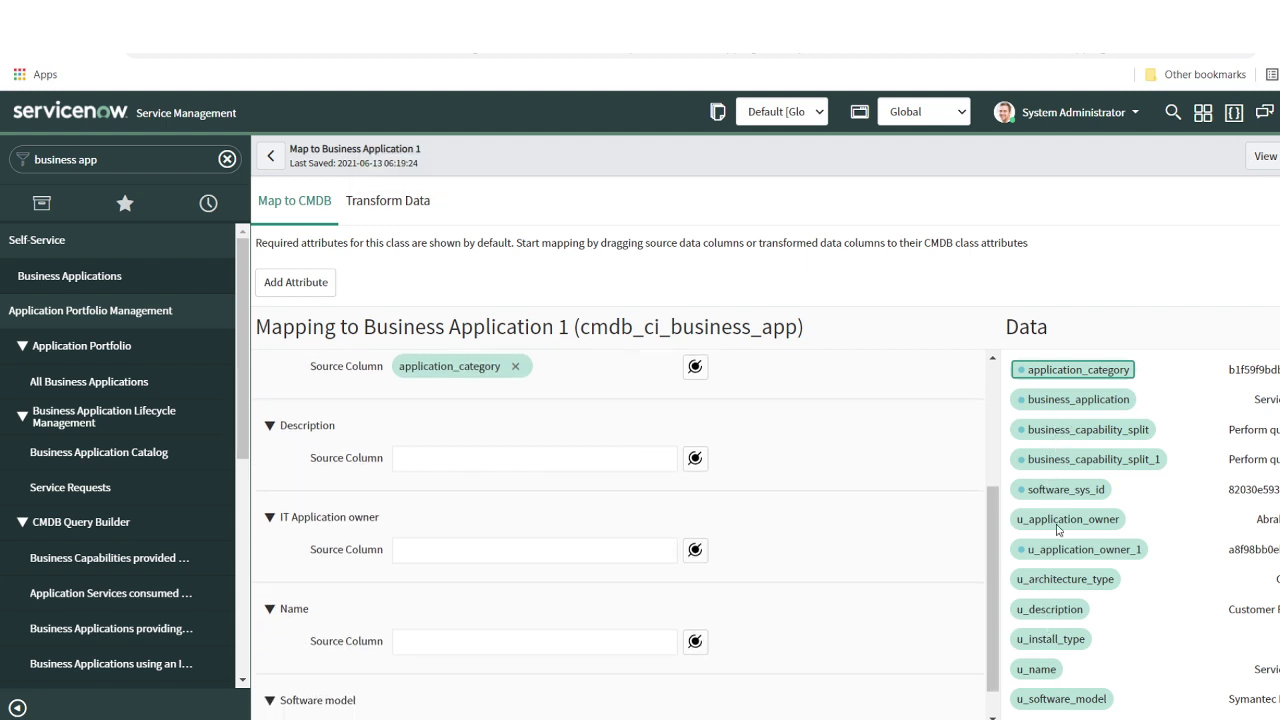
{"action": "left_click_drag", "start_coordinate": [1046, 612], "coordinate": [454, 463]}
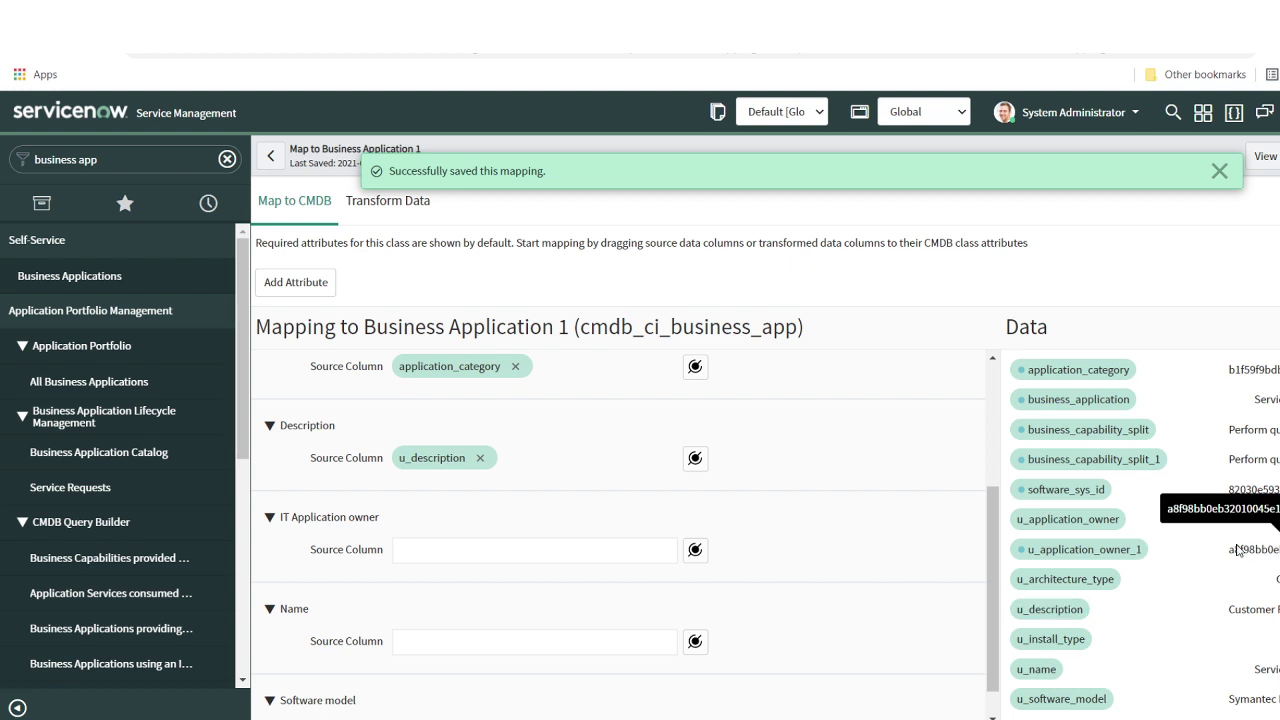
Map u_application_owner_1 to IT Application owner, business_application to Name and software_sys_id to Software model
{"action": "left_click_drag", "start_coordinate": [1100, 555], "coordinate": [505, 550]}
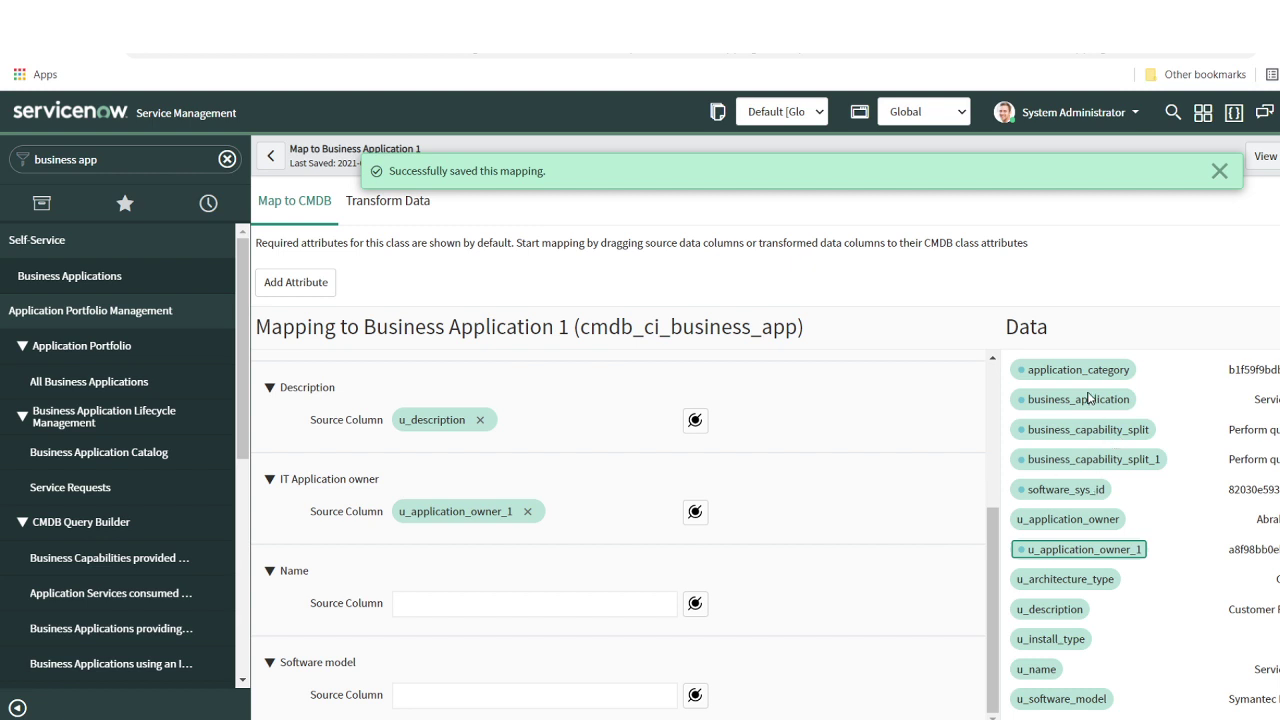
{"action": "left_click_drag", "start_coordinate": [1088, 398], "coordinate": [525, 607]}
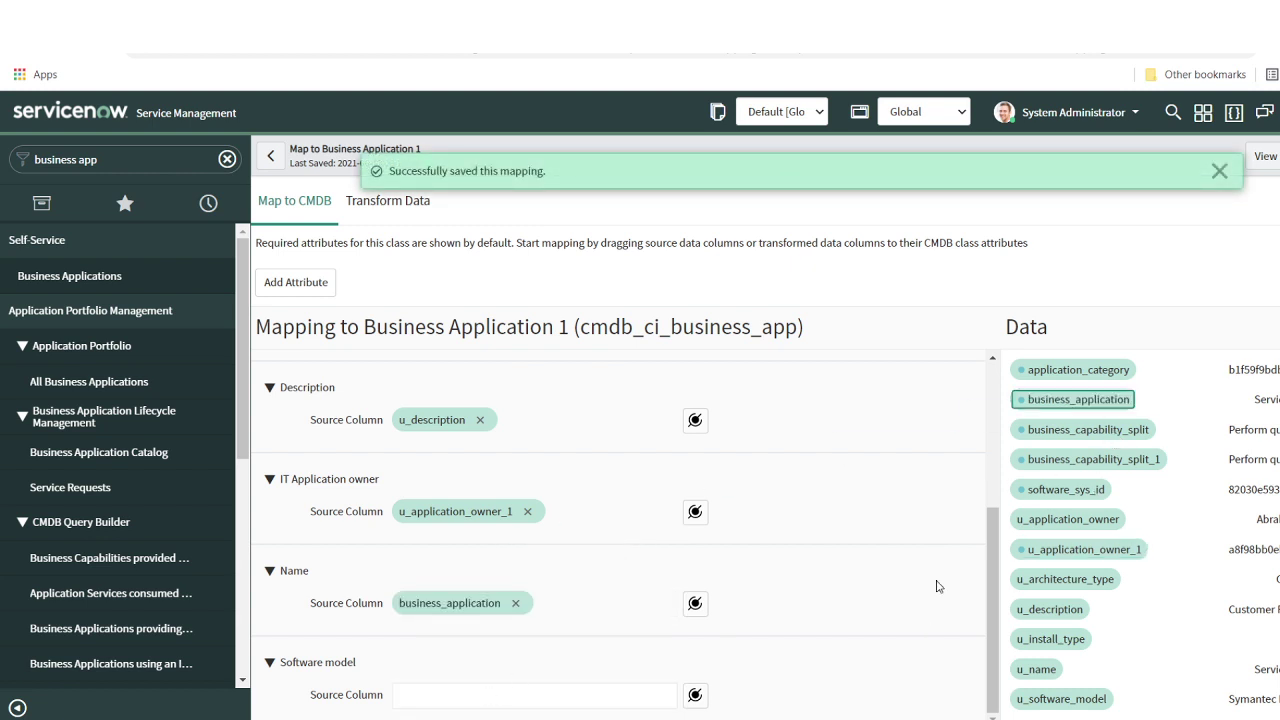
{"action": "left_click_drag", "start_coordinate": [1066, 489], "coordinate": [472, 701]}
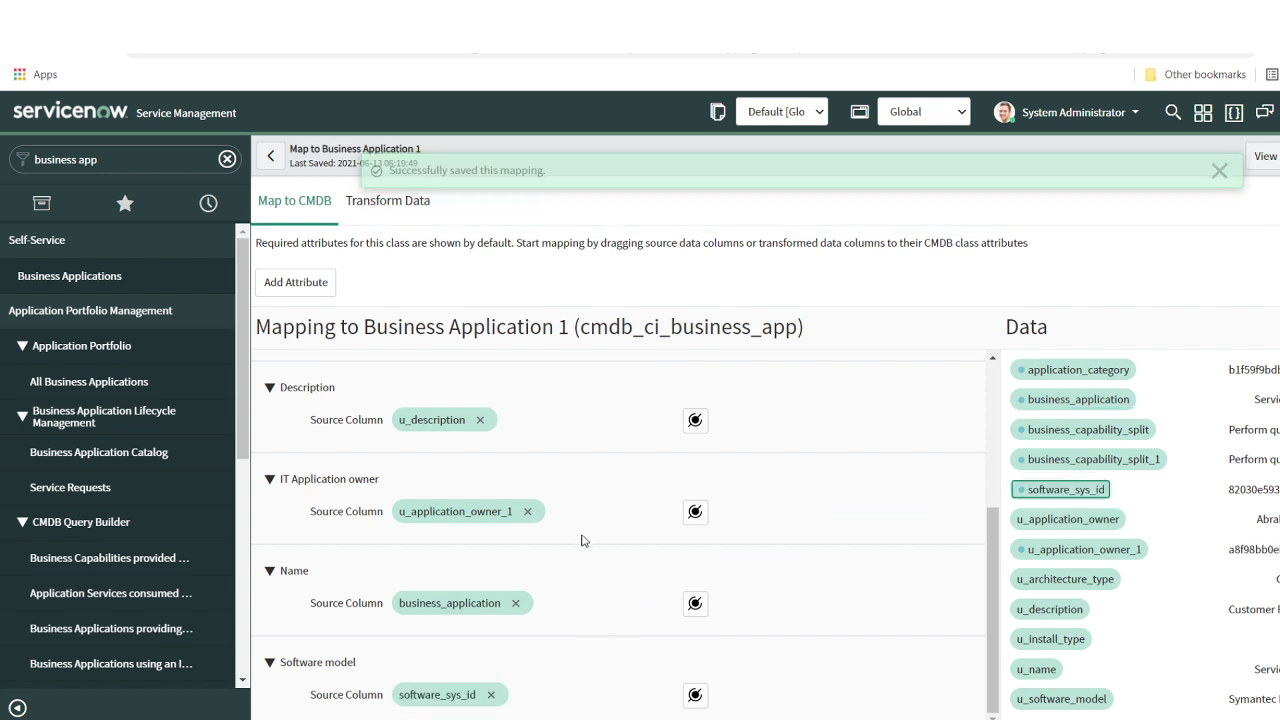
{"action": "scroll", "coordinate": [583, 543], "scroll_direction": "down", "scroll_amount": 3}
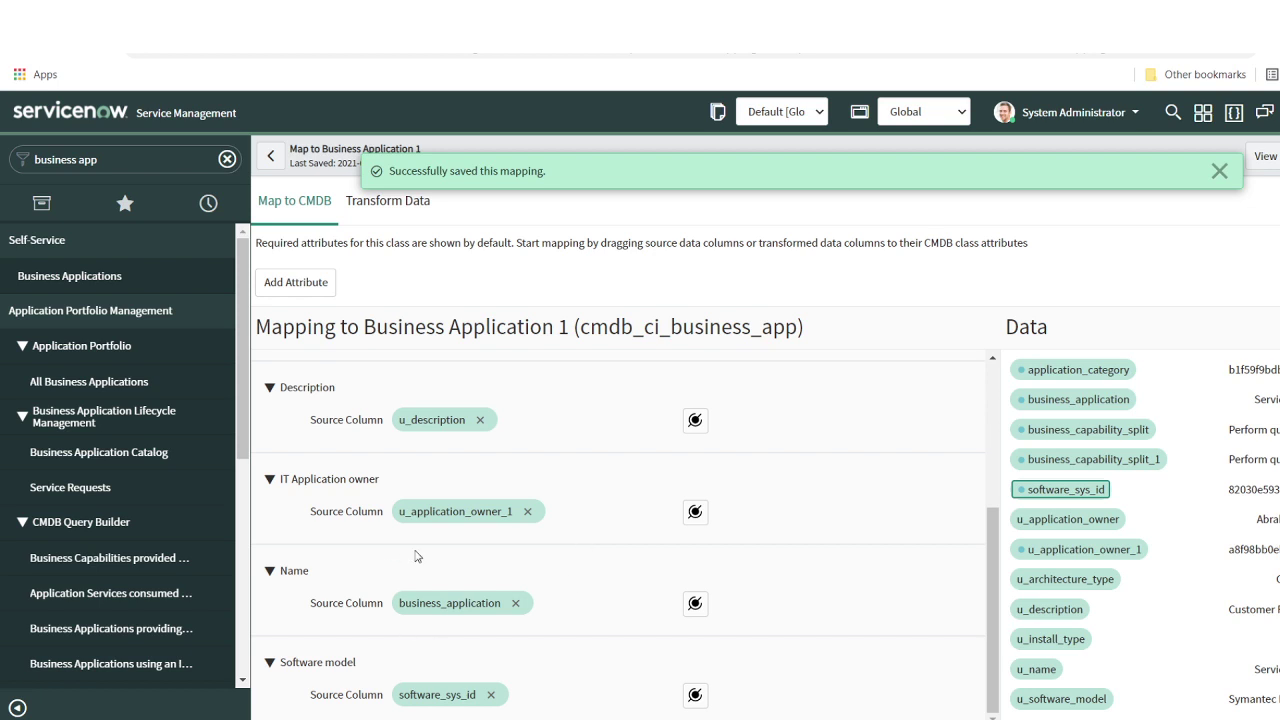
Add the Architecture type attribute to the Business Application 1 mapping and map u_architecture_type to it
{"action": "scroll", "coordinate": [417, 556], "scroll_direction": "up", "scroll_amount": 3}
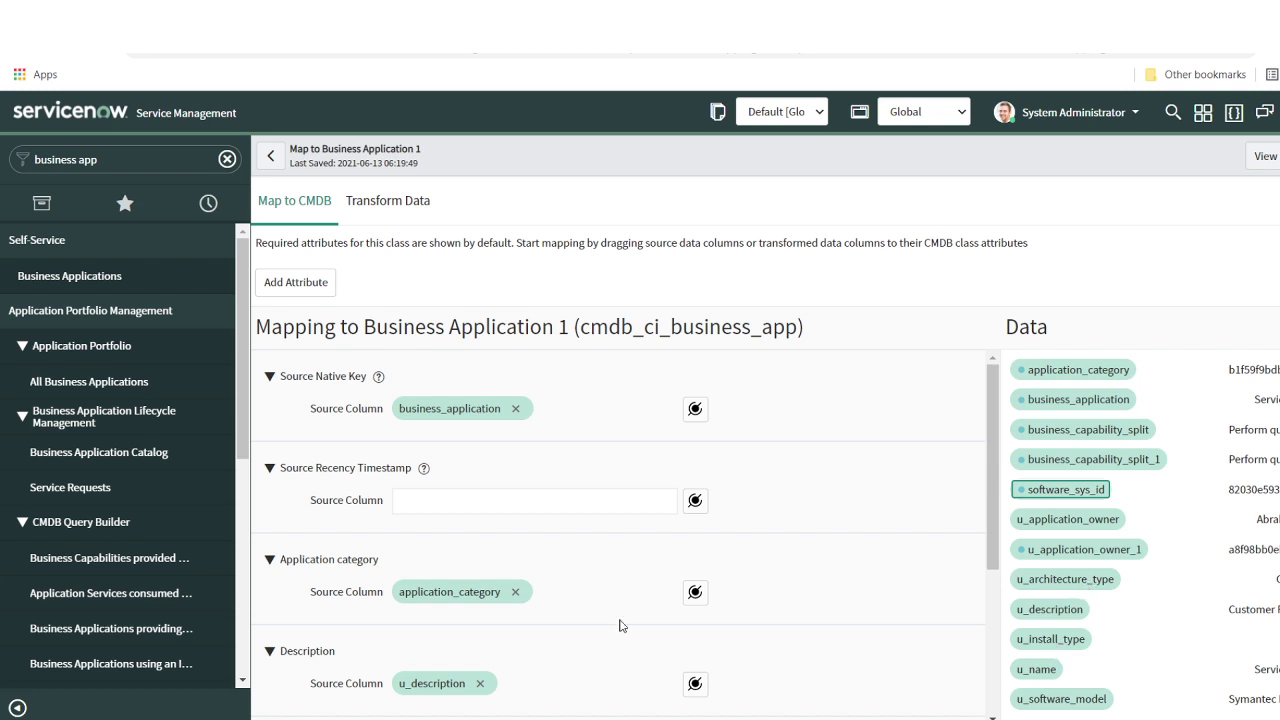
{"action": "left_click", "coordinate": [311, 288]}
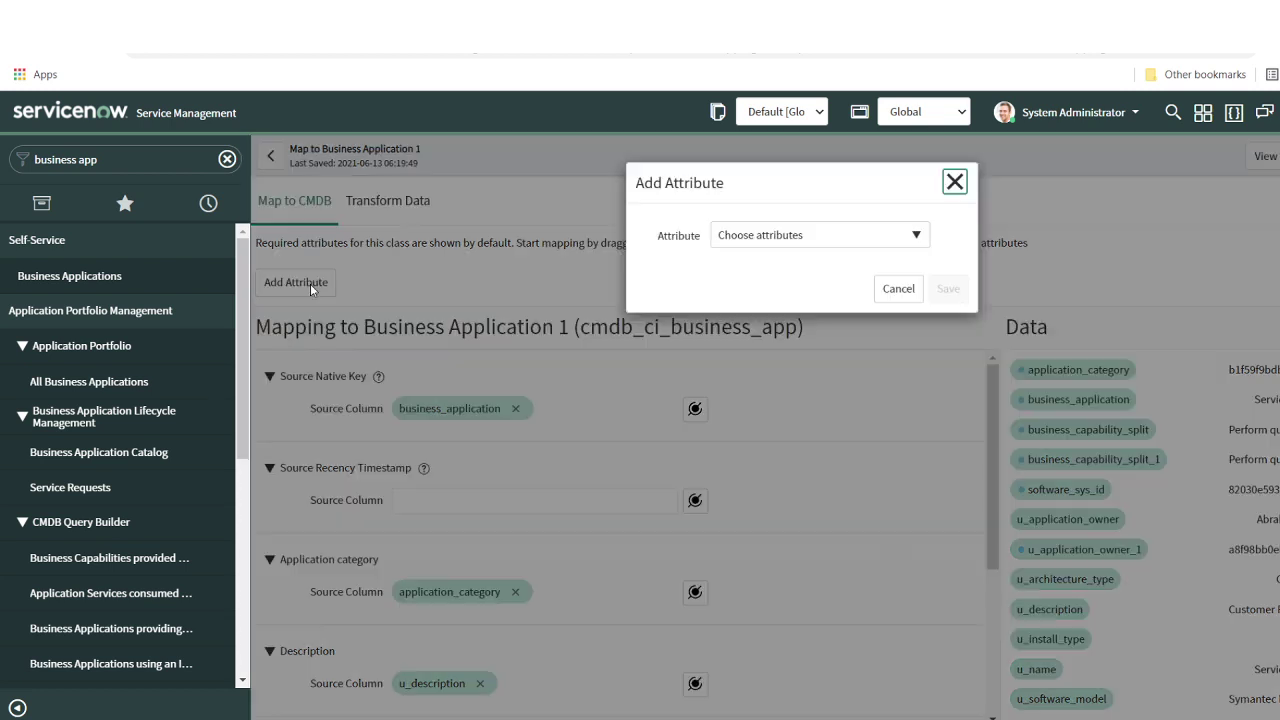
{"action": "left_click", "coordinate": [830, 240]}
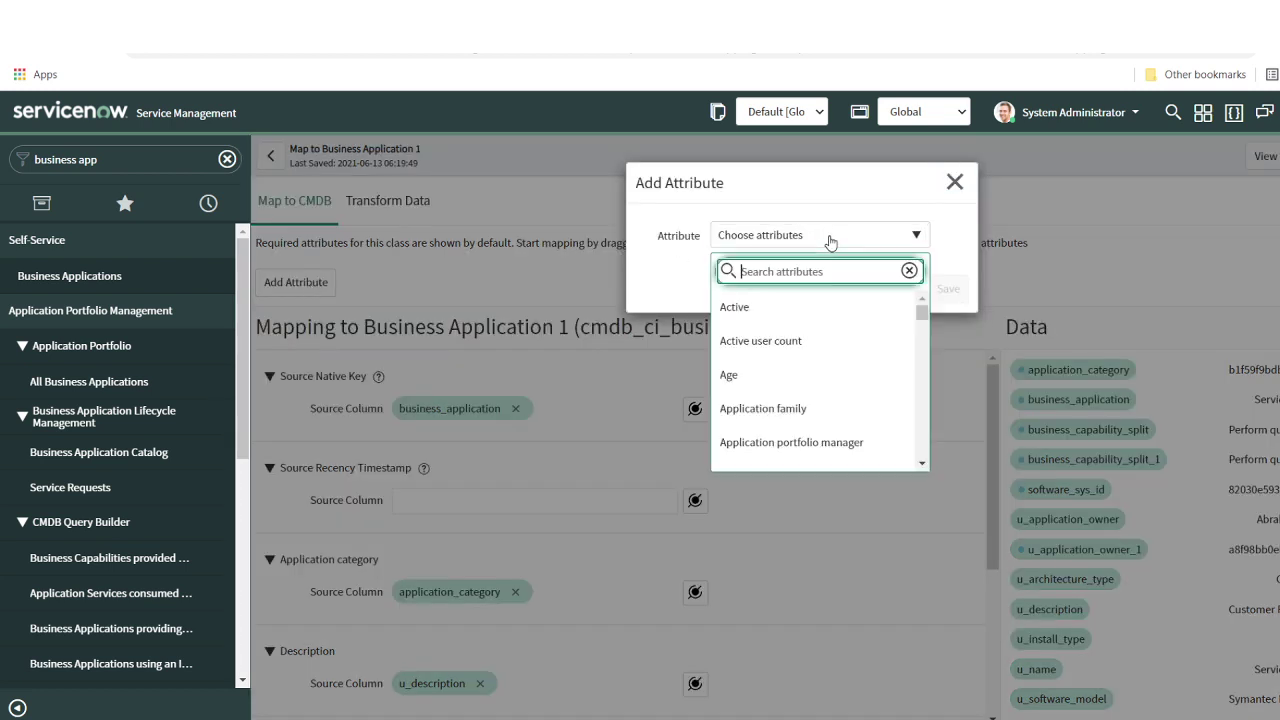
{"action": "type", "text": "arc"}
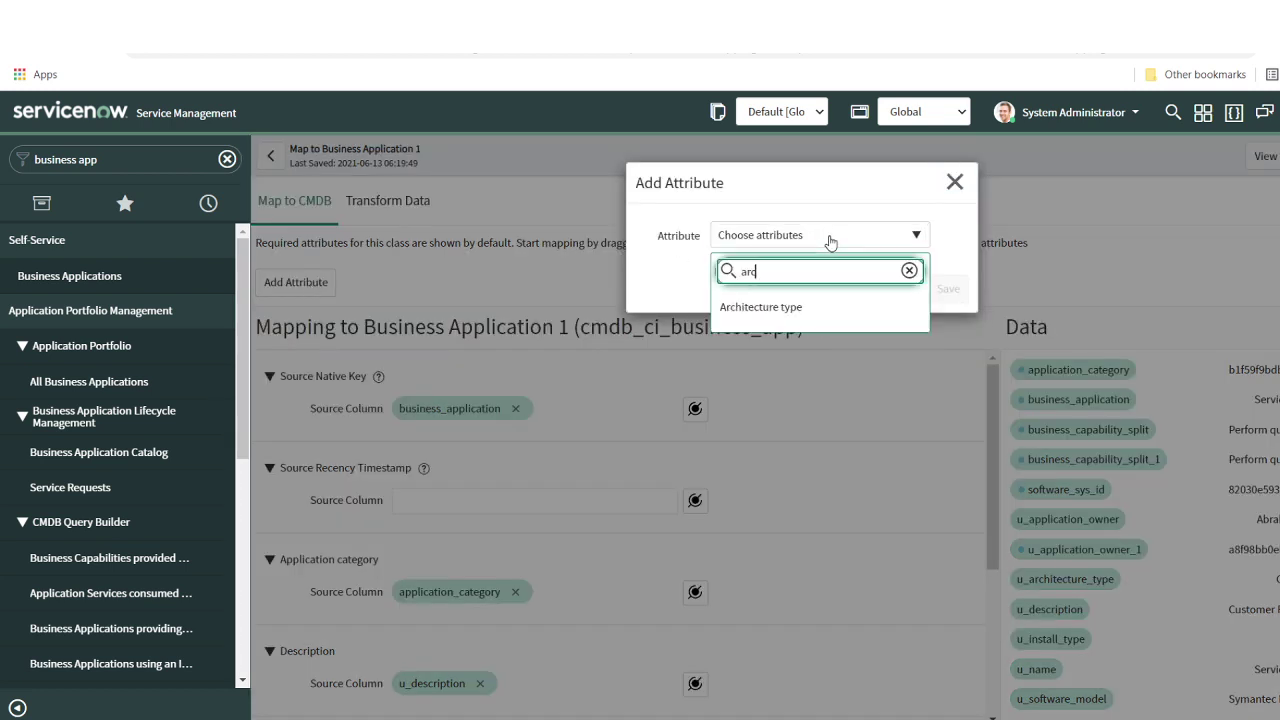
{"action": "left_click", "coordinate": [784, 320]}
{"action": "left_click", "coordinate": [947, 290]}
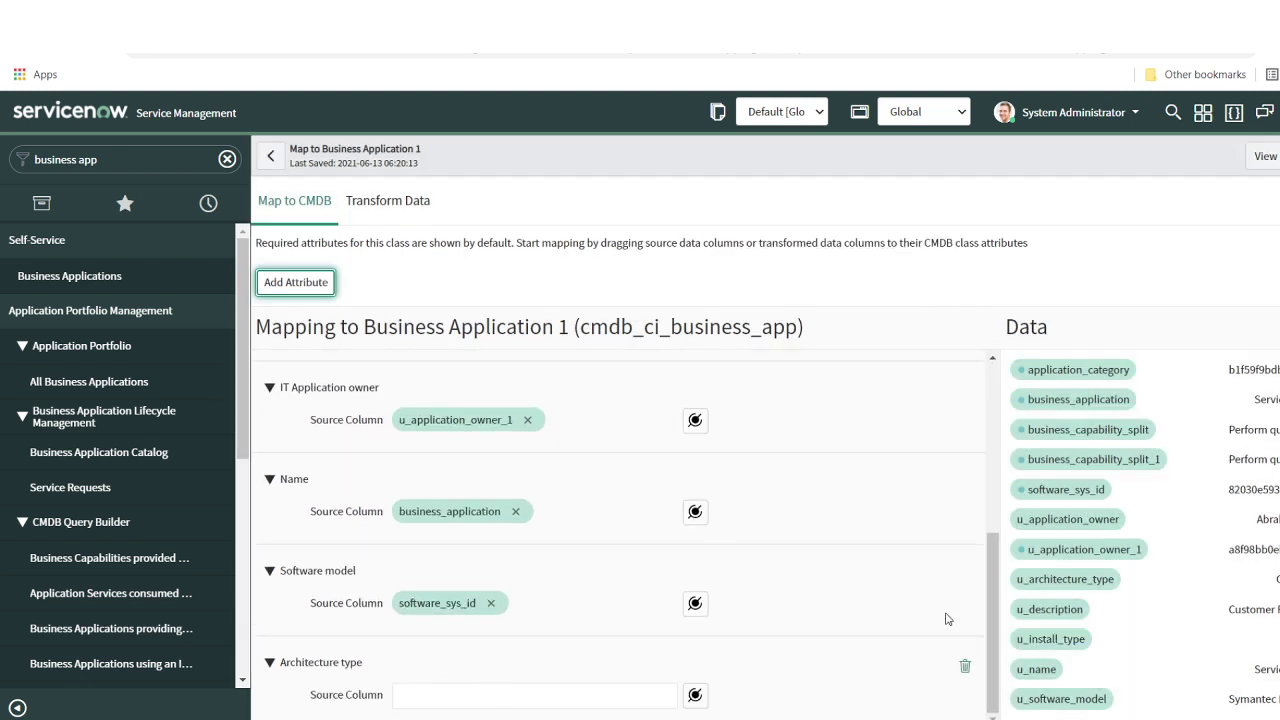
{"action": "left_click_drag", "start_coordinate": [1083, 585], "coordinate": [443, 697]}
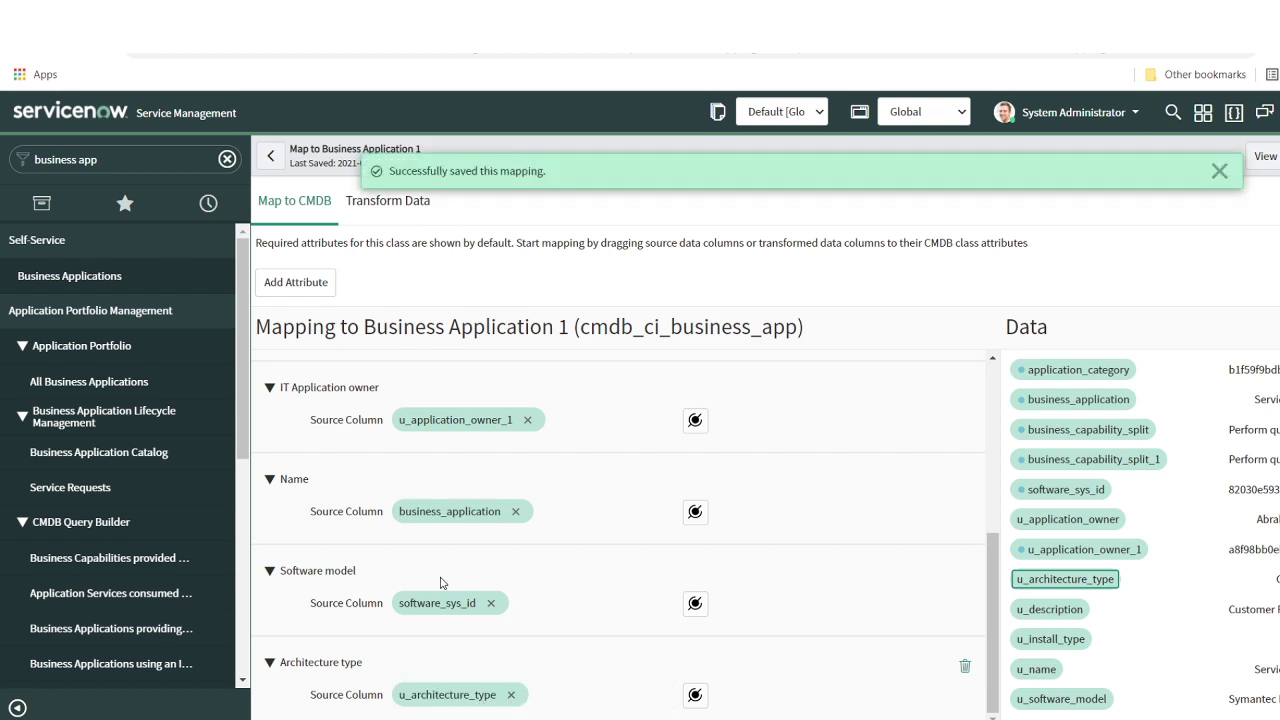
Review the source columns assigned to the attributes of Business Application 1, from Source Native Key to Architecture type
{"action": "scroll", "coordinate": [440, 580], "scroll_direction": "up", "scroll_amount": 1}
{"action": "scroll", "coordinate": [400, 510], "scroll_direction": "up", "scroll_amount": 3}
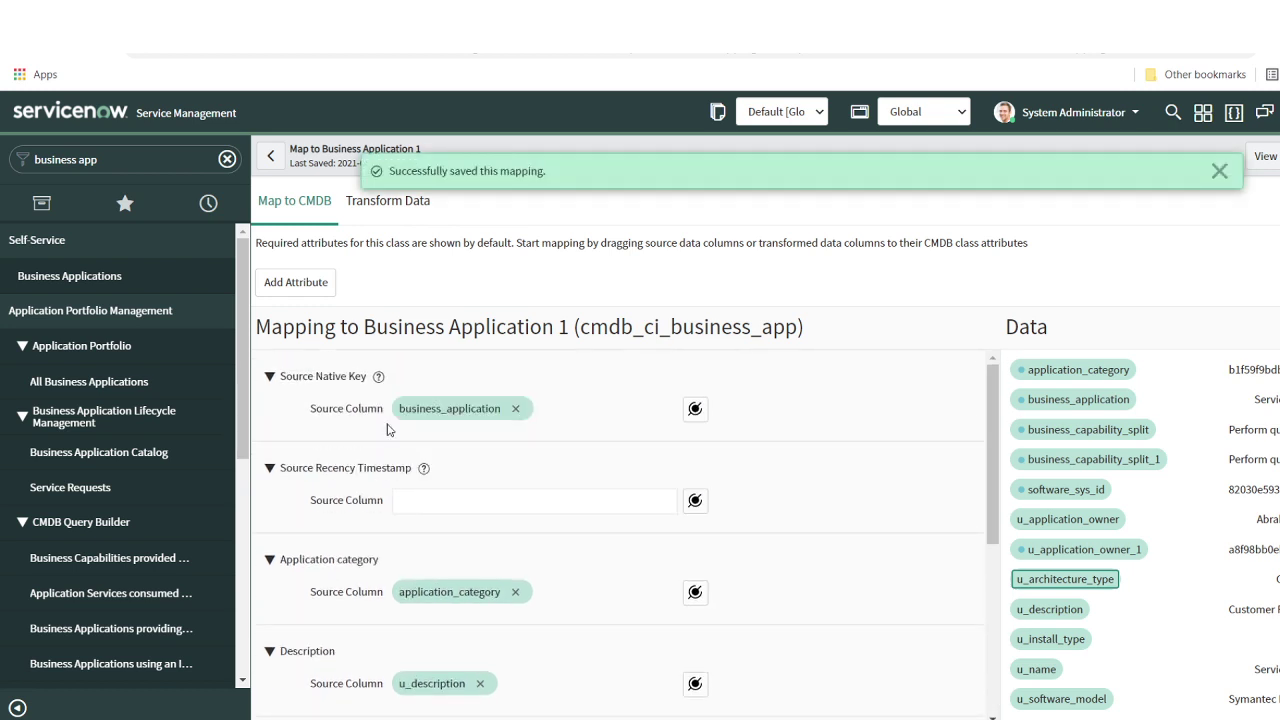
{"action": "scroll", "coordinate": [405, 540], "scroll_direction": "down", "scroll_amount": 3}
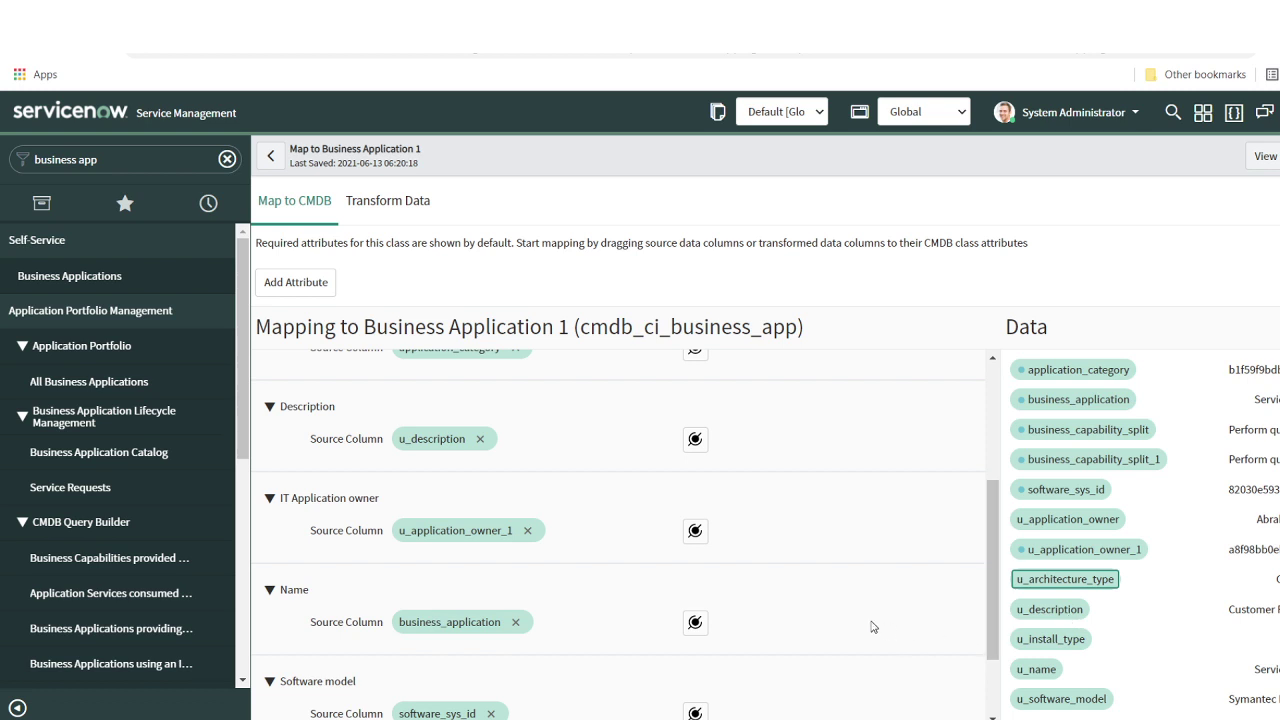
{"action": "scroll", "coordinate": [645, 629], "scroll_direction": "down", "scroll_amount": 1}
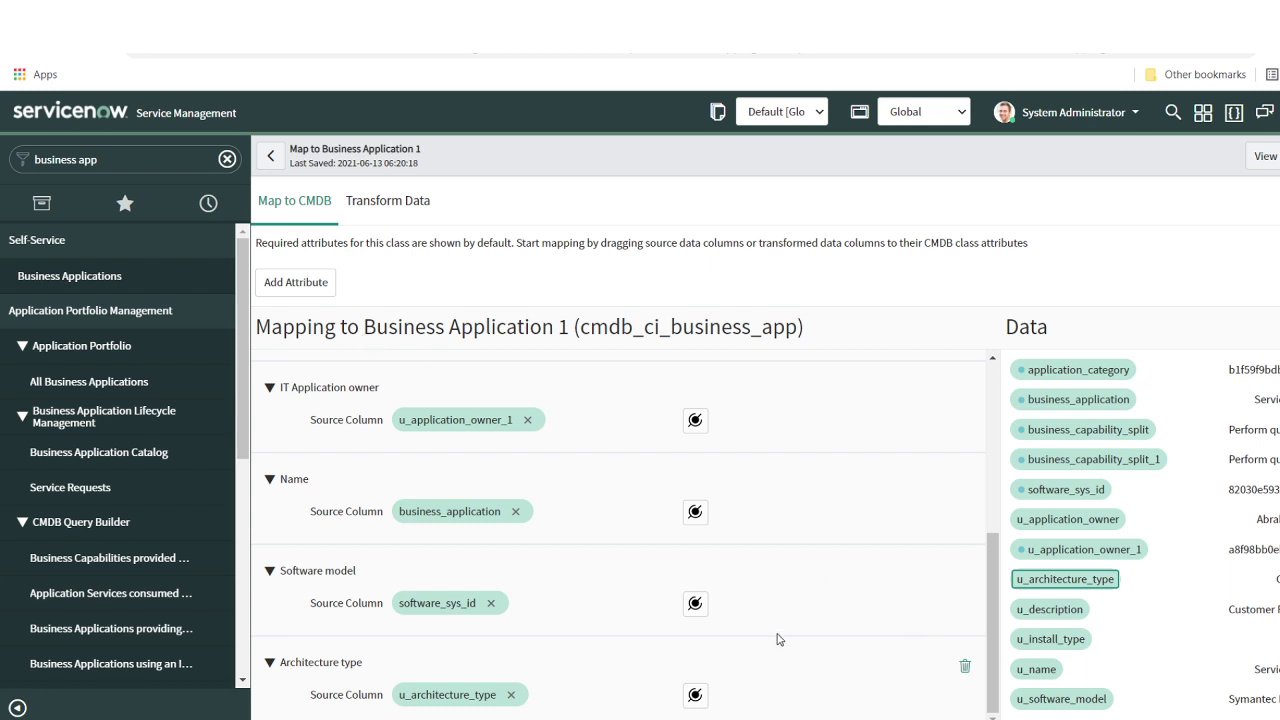
{"action": "scroll", "coordinate": [806, 516], "scroll_direction": "up", "scroll_amount": 8}
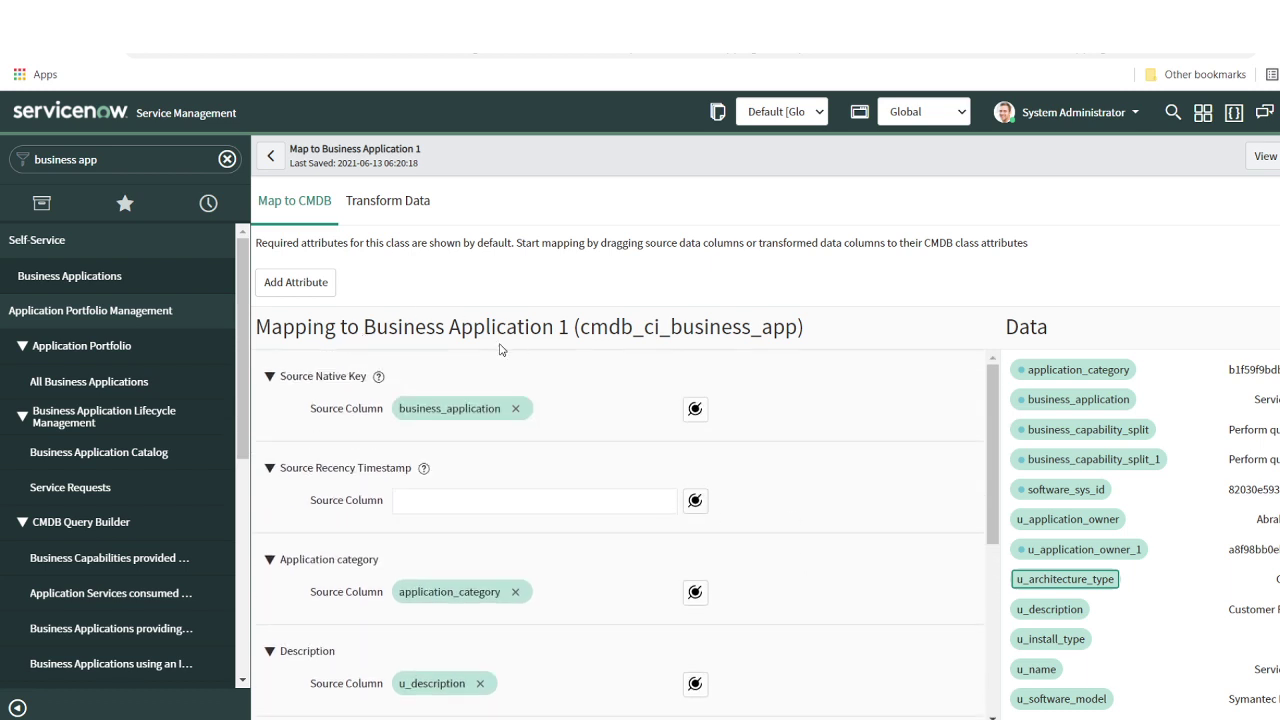
Set up the Business Capability 1 mapping by assigning business_capability_split_1 to both Source Native Key and Name
{"action": "left_click", "coordinate": [271, 167]}
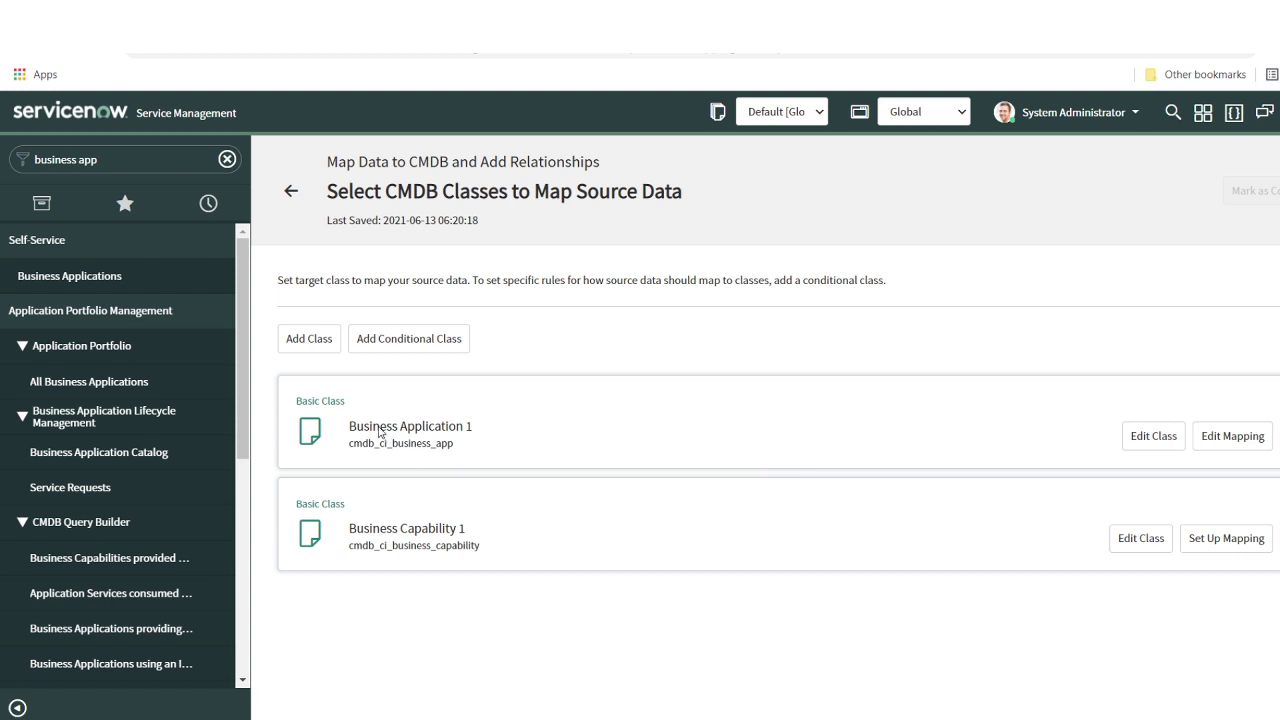
{"action": "left_click_drag", "start_coordinate": [379, 432], "coordinate": [447, 431]}
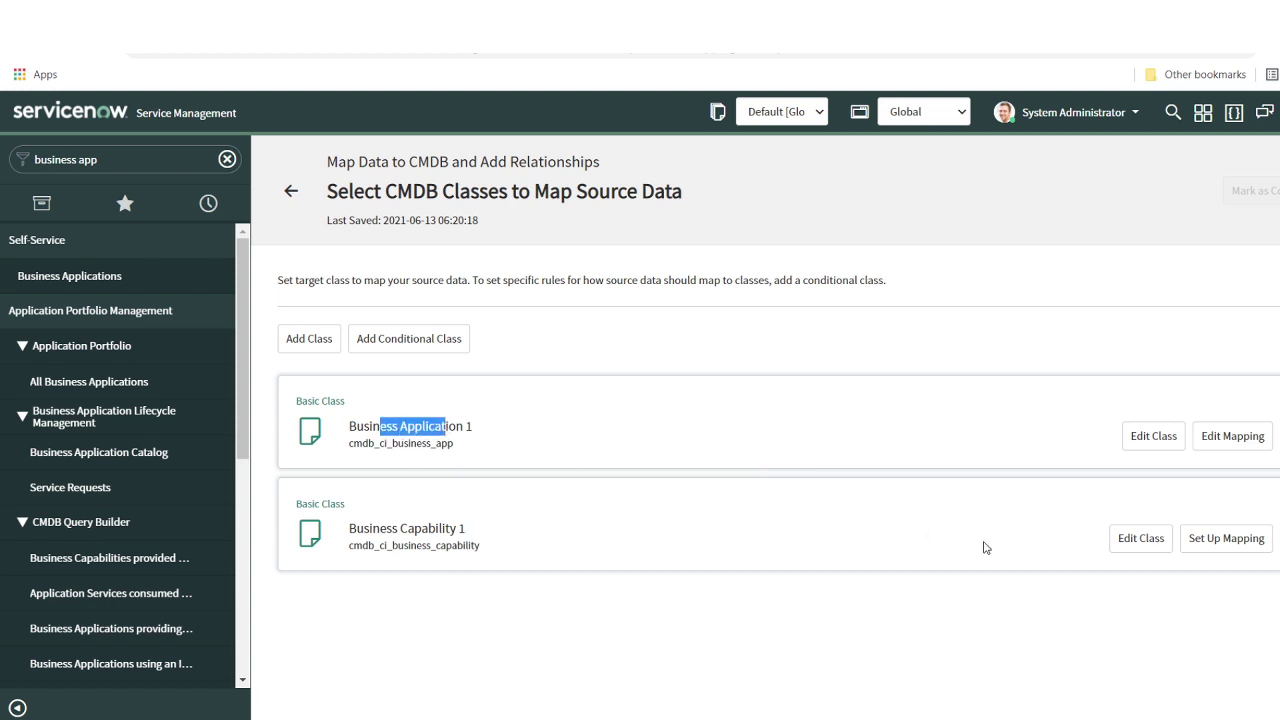
{"action": "left_click", "coordinate": [1257, 539]}
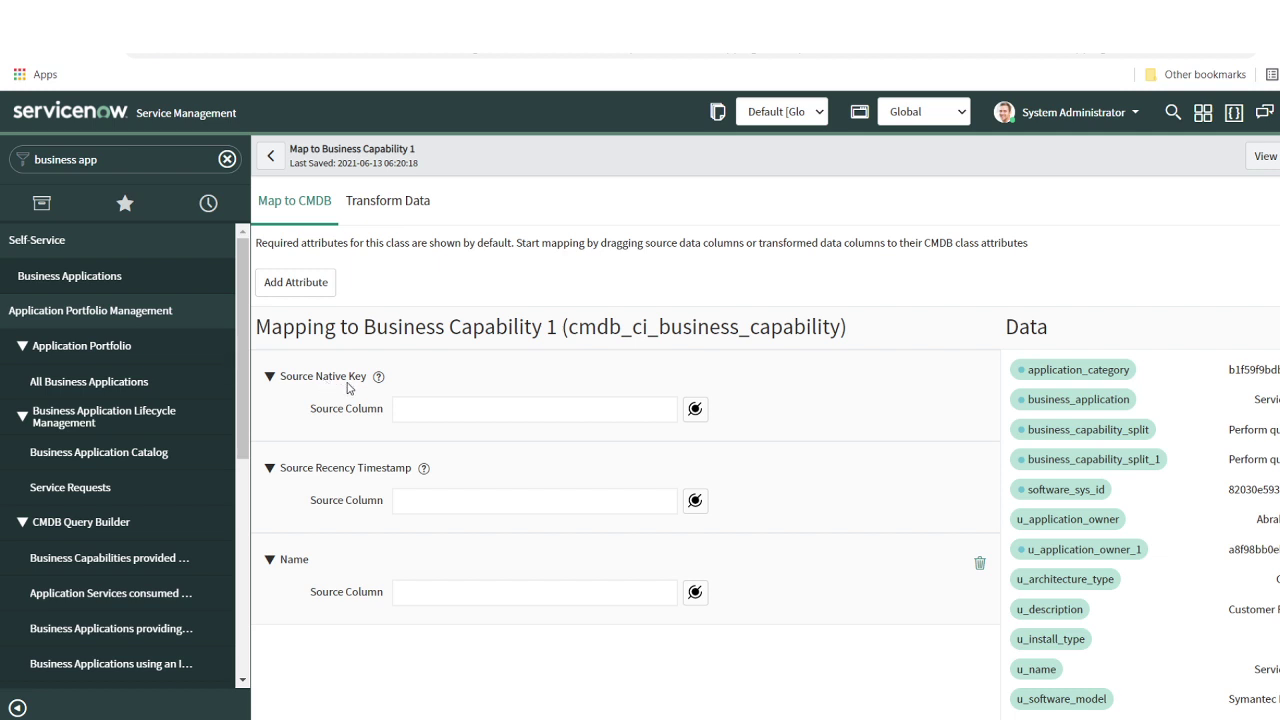
{"action": "left_click_drag", "start_coordinate": [310, 600], "coordinate": [376, 600]}
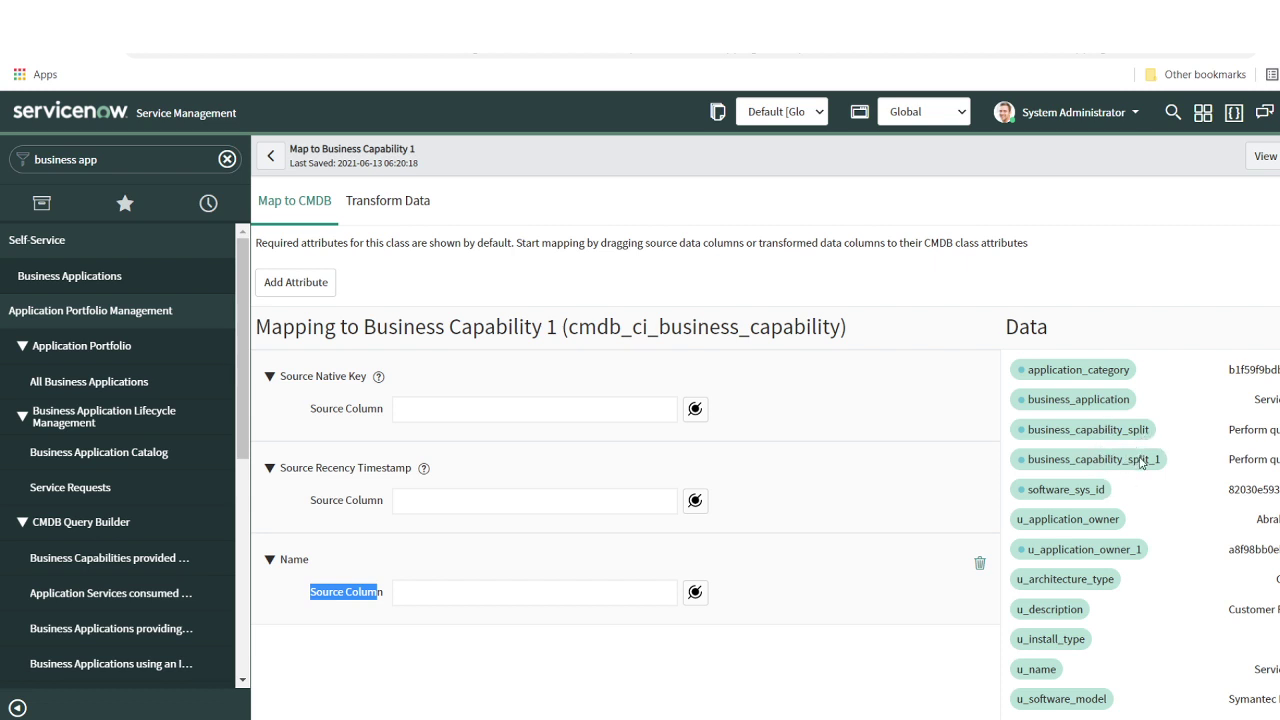
{"action": "left_click_drag", "start_coordinate": [1143, 465], "coordinate": [602, 411]}
{"action": "left_click_drag", "start_coordinate": [1055, 460], "coordinate": [489, 597]}
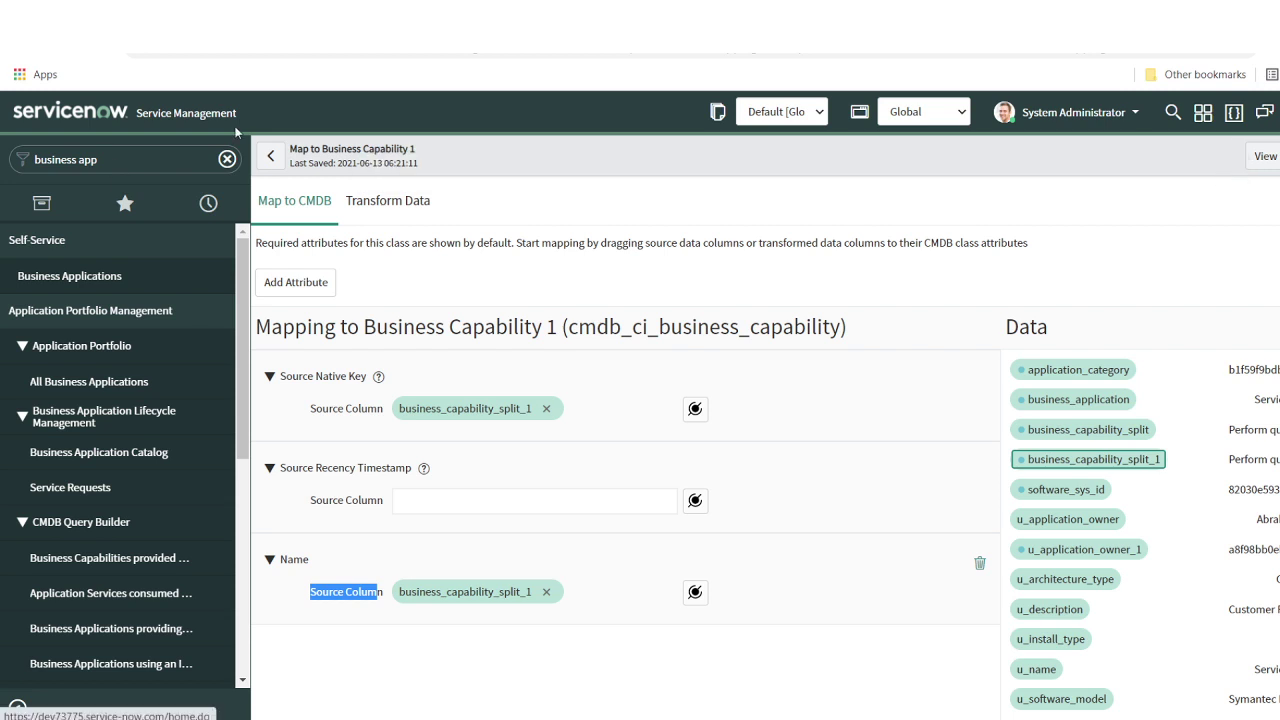
Mark the CMDB class mapping task as complete and open the Add Relationships task
{"action": "left_click", "coordinate": [270, 156]}
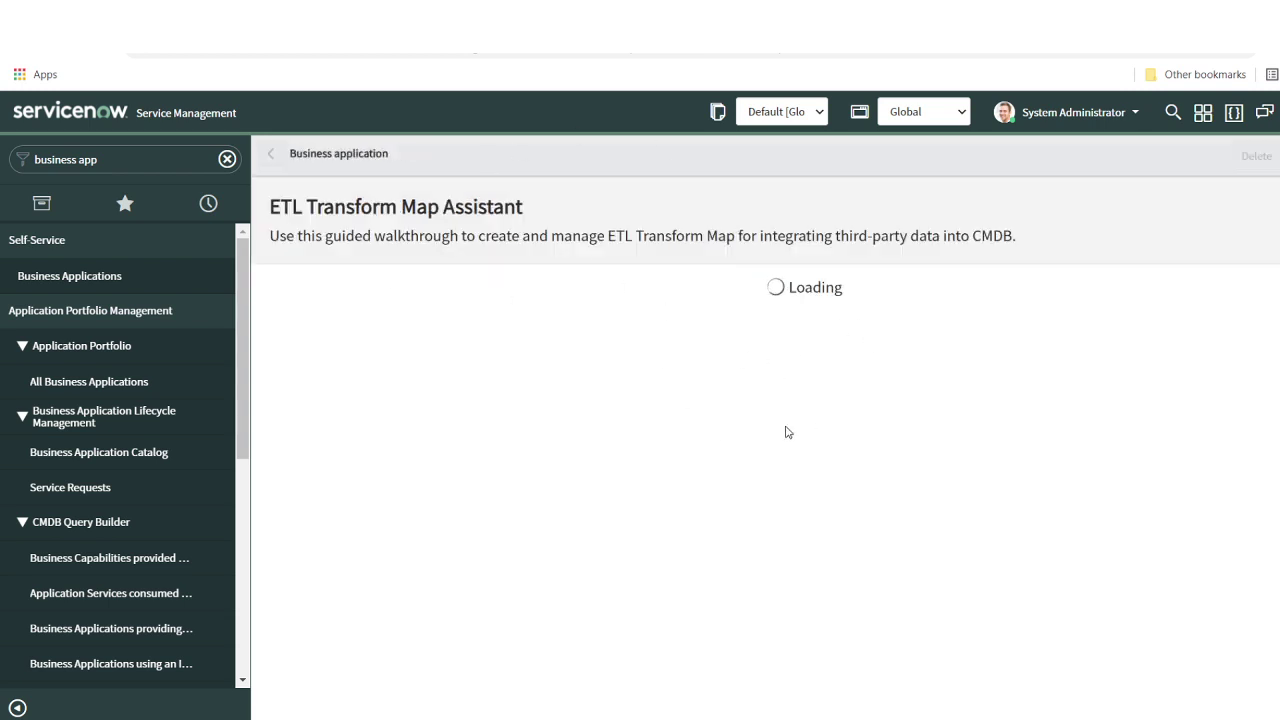
{"action": "scroll", "coordinate": [786, 432], "scroll_direction": "down", "scroll_amount": 2}
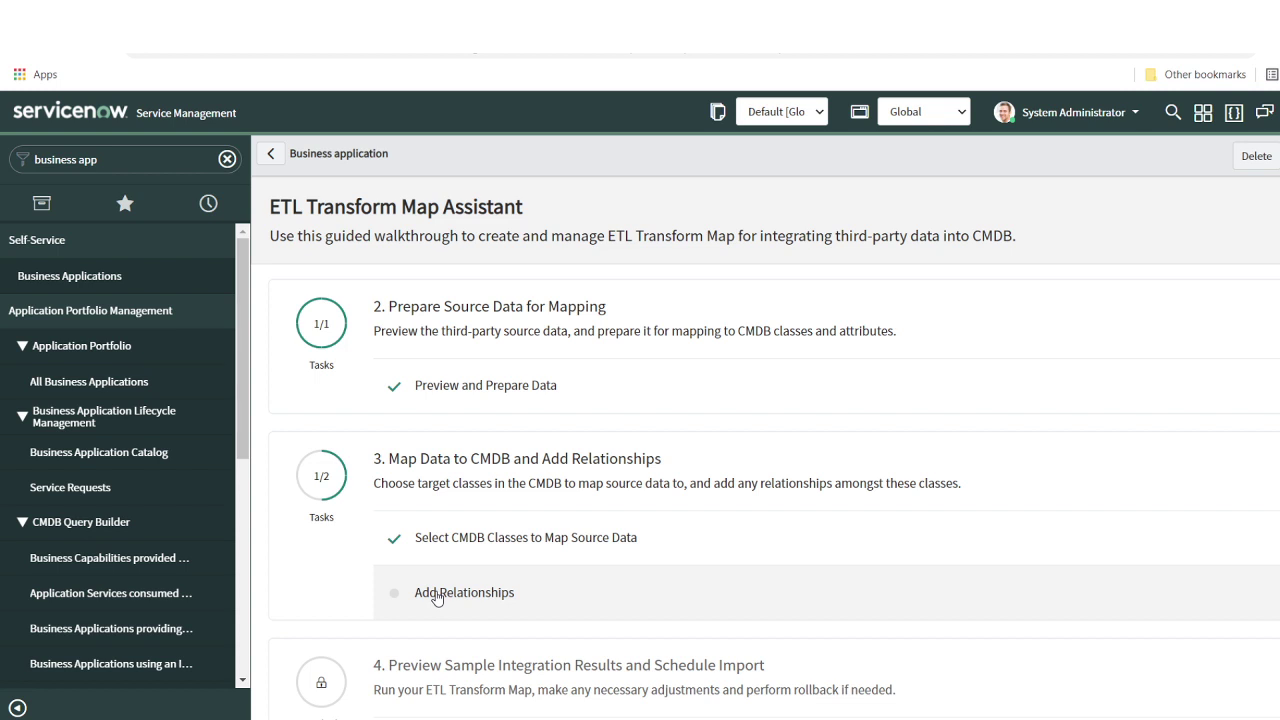
{"action": "left_click", "coordinate": [486, 592]}
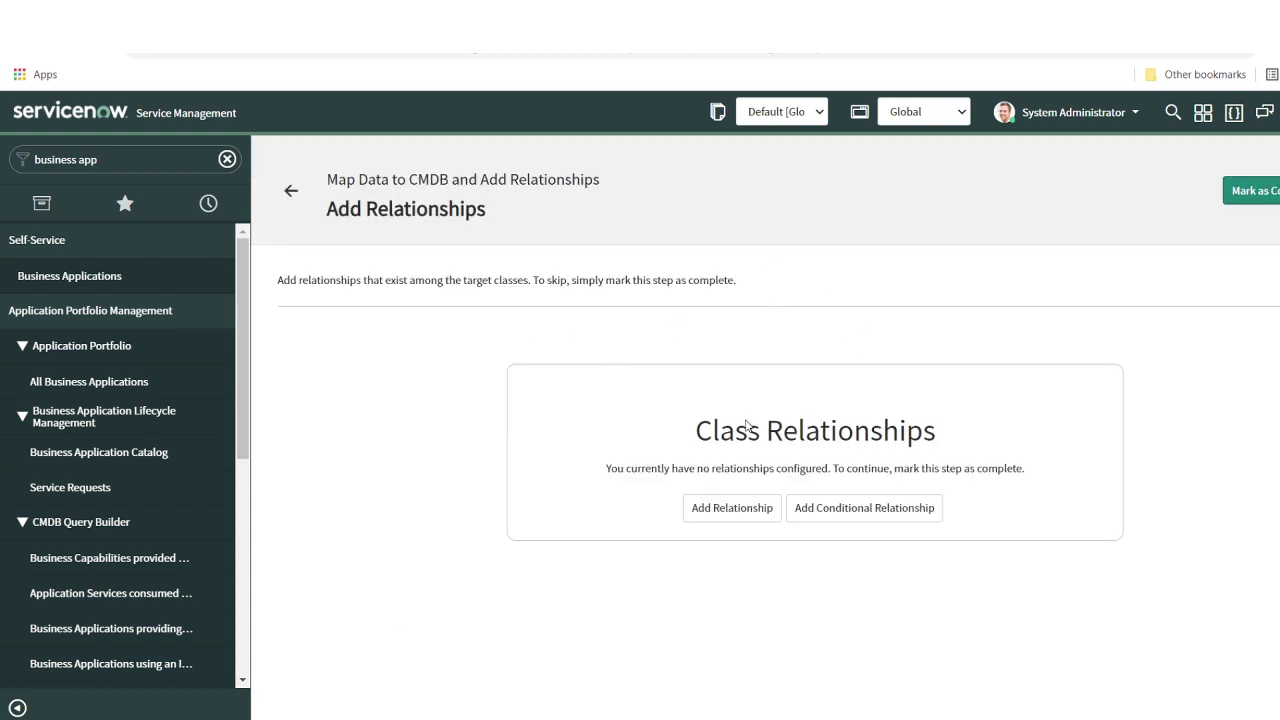
{"action": "left_click", "coordinate": [731, 509]}
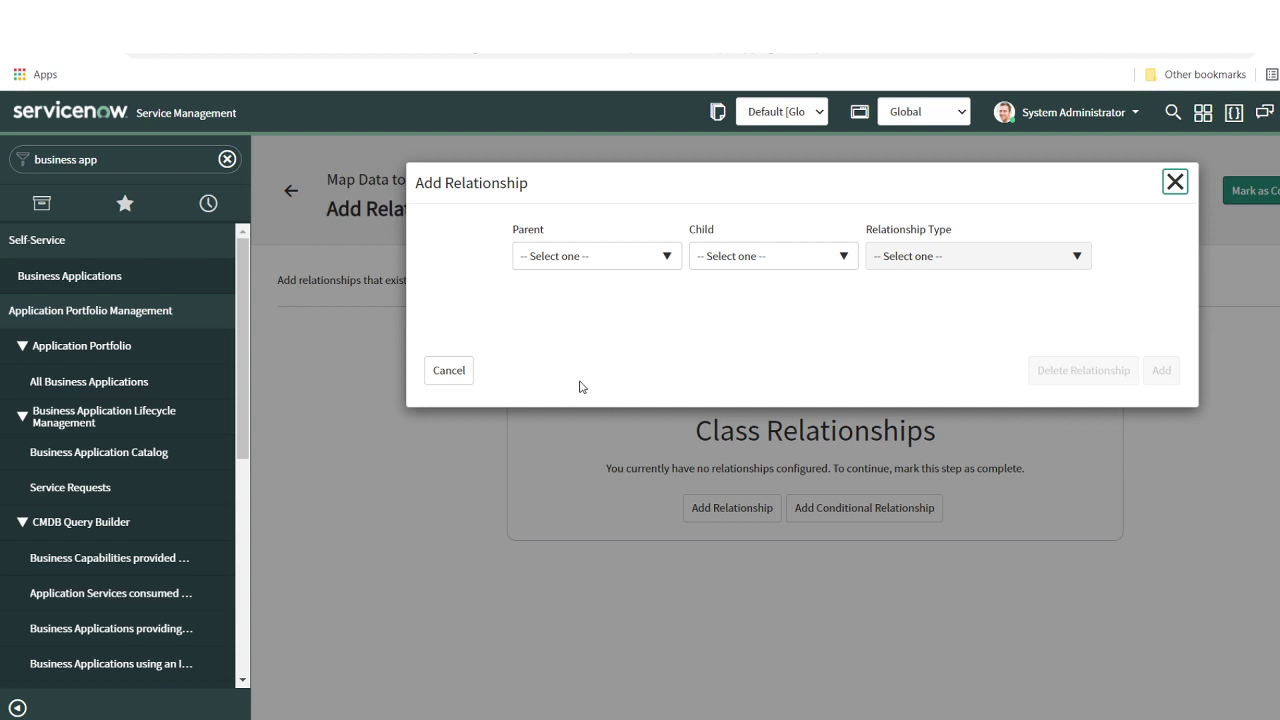
{"action": "left_click", "coordinate": [1174, 182]}
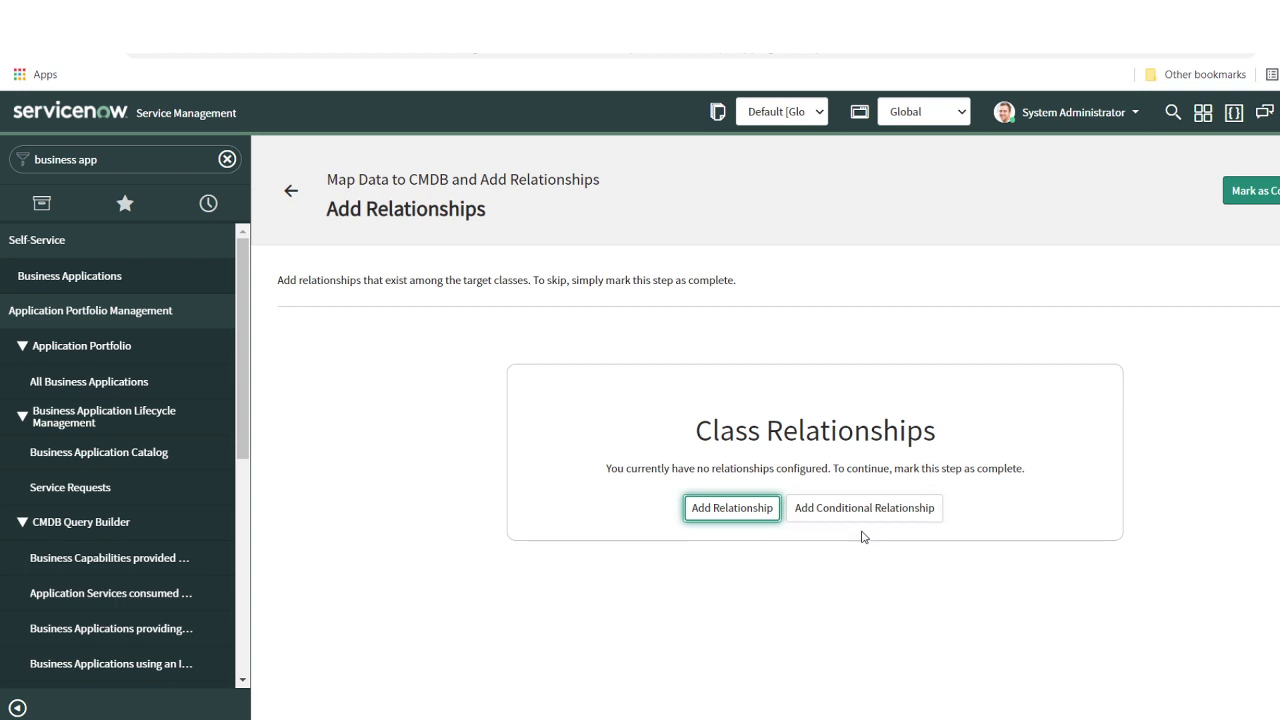
Add a class relationship with Business Capability 1 as parent, Business Application 1 as child and type Provided By::Provides
{"action": "left_click", "coordinate": [717, 516]}
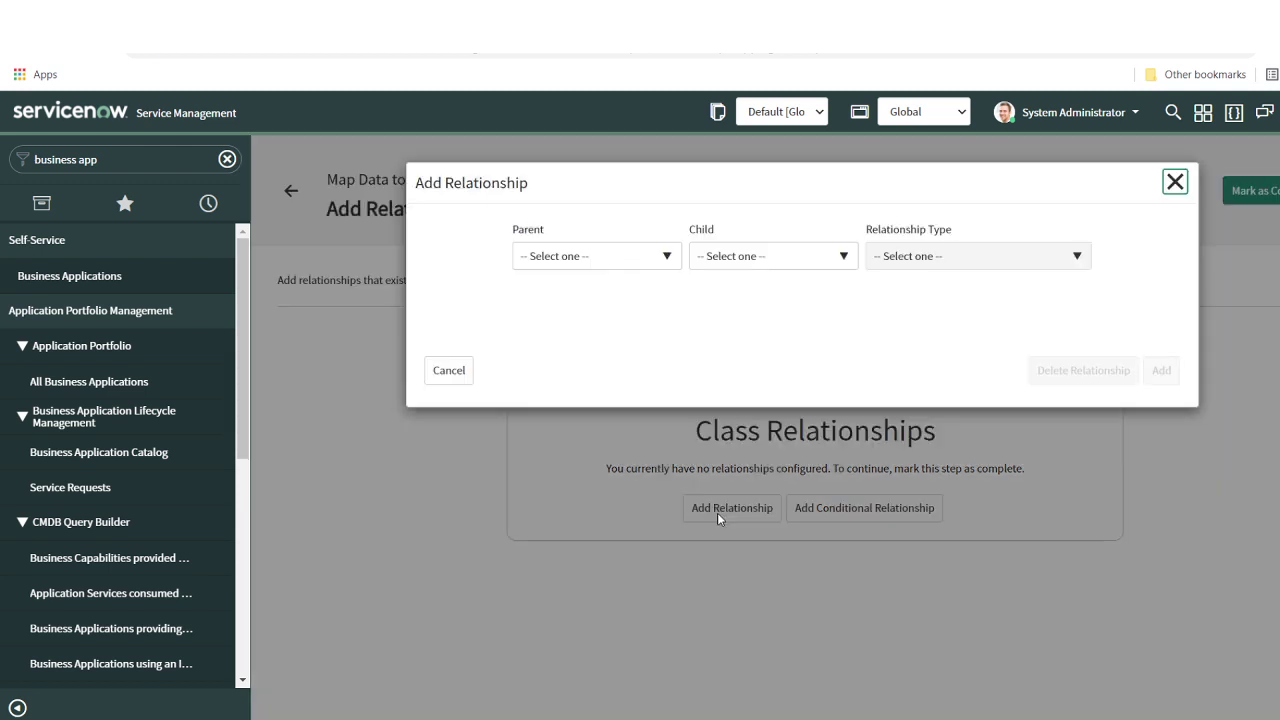
{"action": "left_click", "coordinate": [561, 262]}
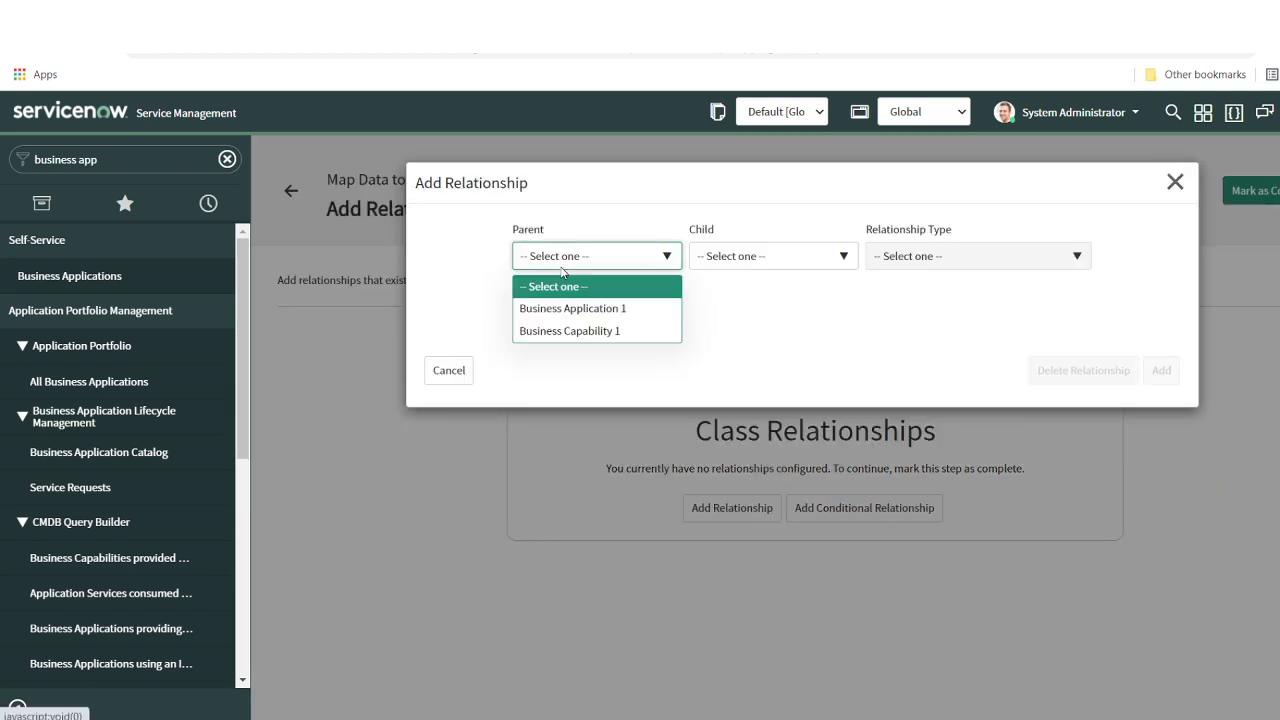
{"action": "left_click", "coordinate": [584, 333]}
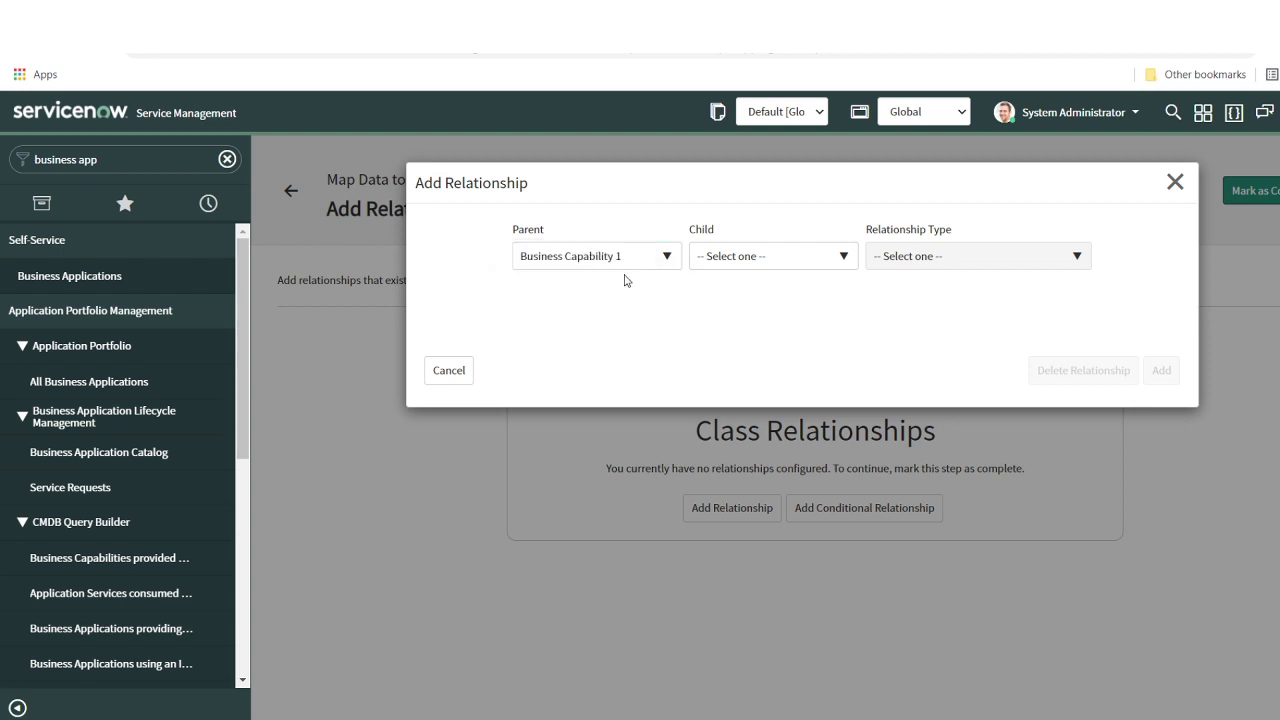
{"action": "left_click", "coordinate": [752, 256]}
{"action": "left_click", "coordinate": [751, 316]}
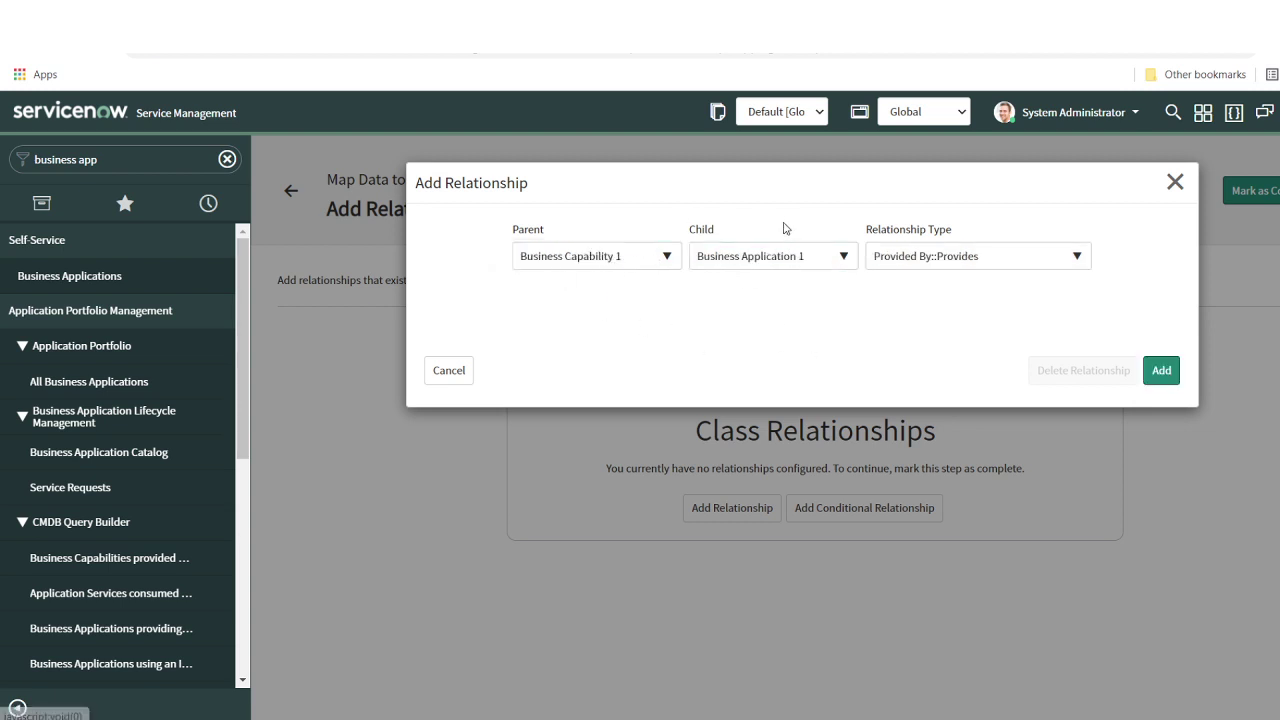
{"action": "left_click", "coordinate": [921, 261]}
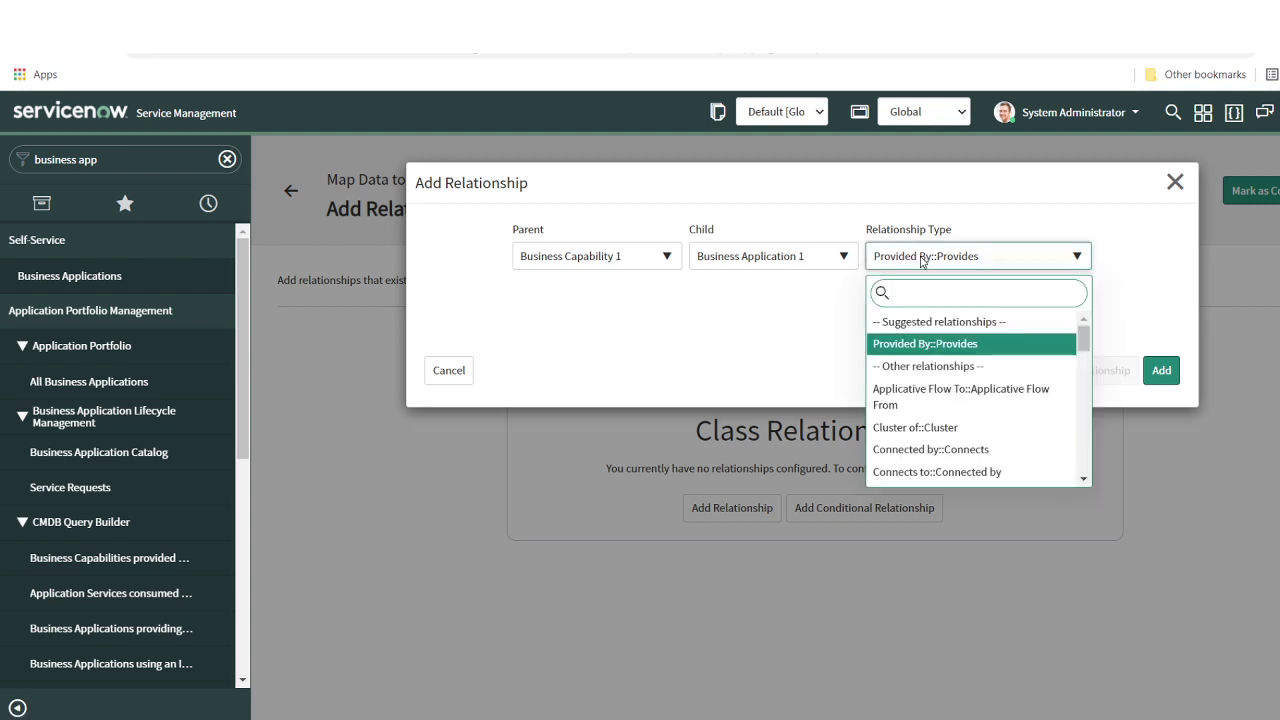
{"action": "left_click", "coordinate": [932, 347]}
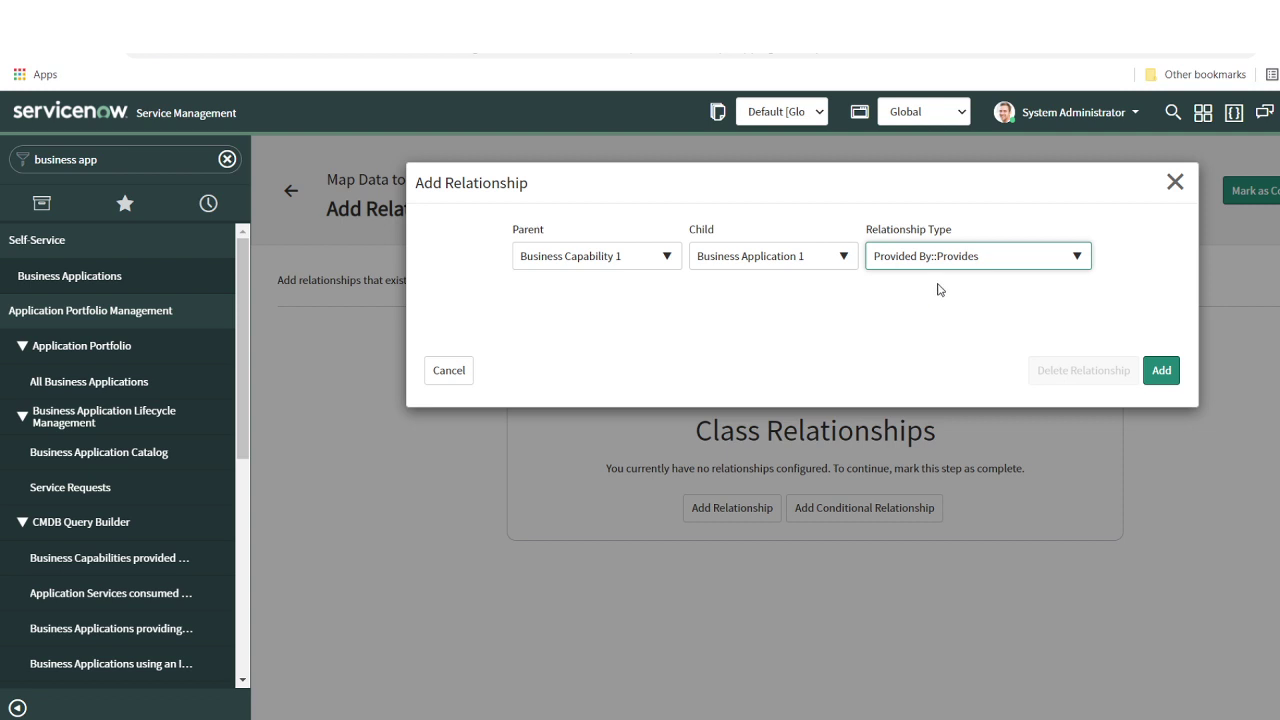
{"action": "left_click", "coordinate": [1163, 372]}
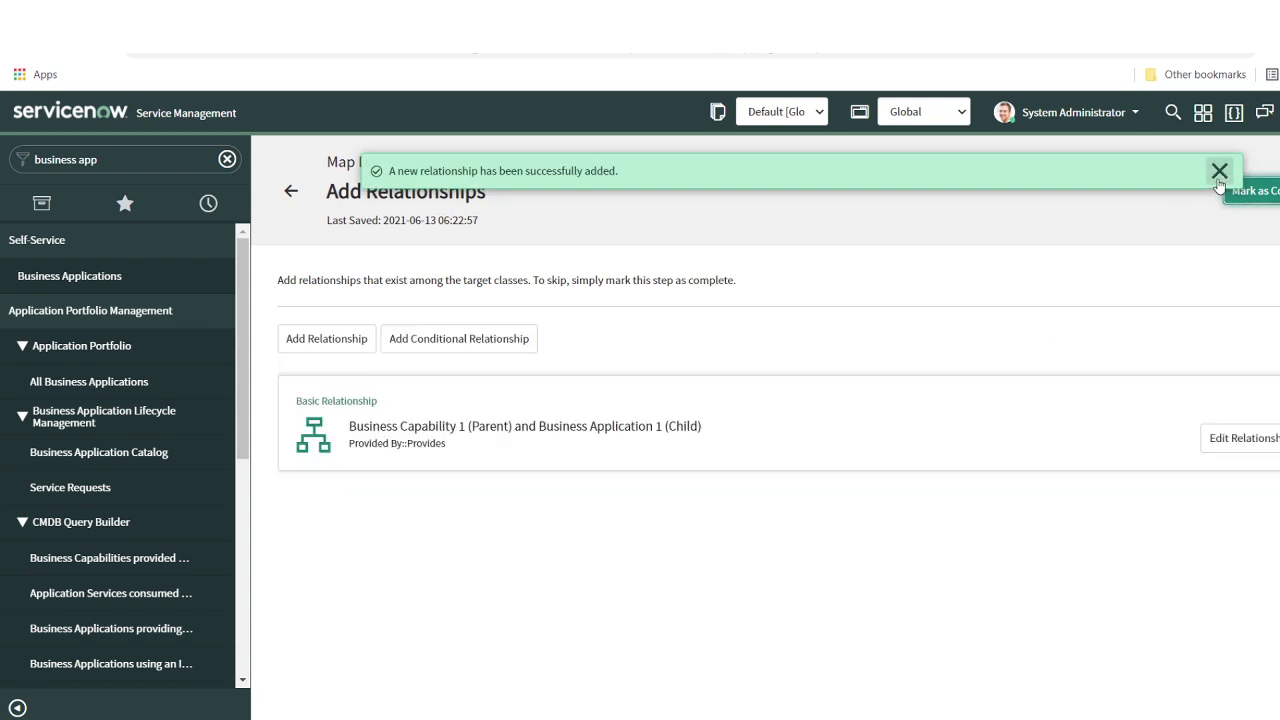
Mark the relationships task as complete and run the integration from Test and Rollback Integration Results
{"action": "left_click", "coordinate": [1219, 172]}
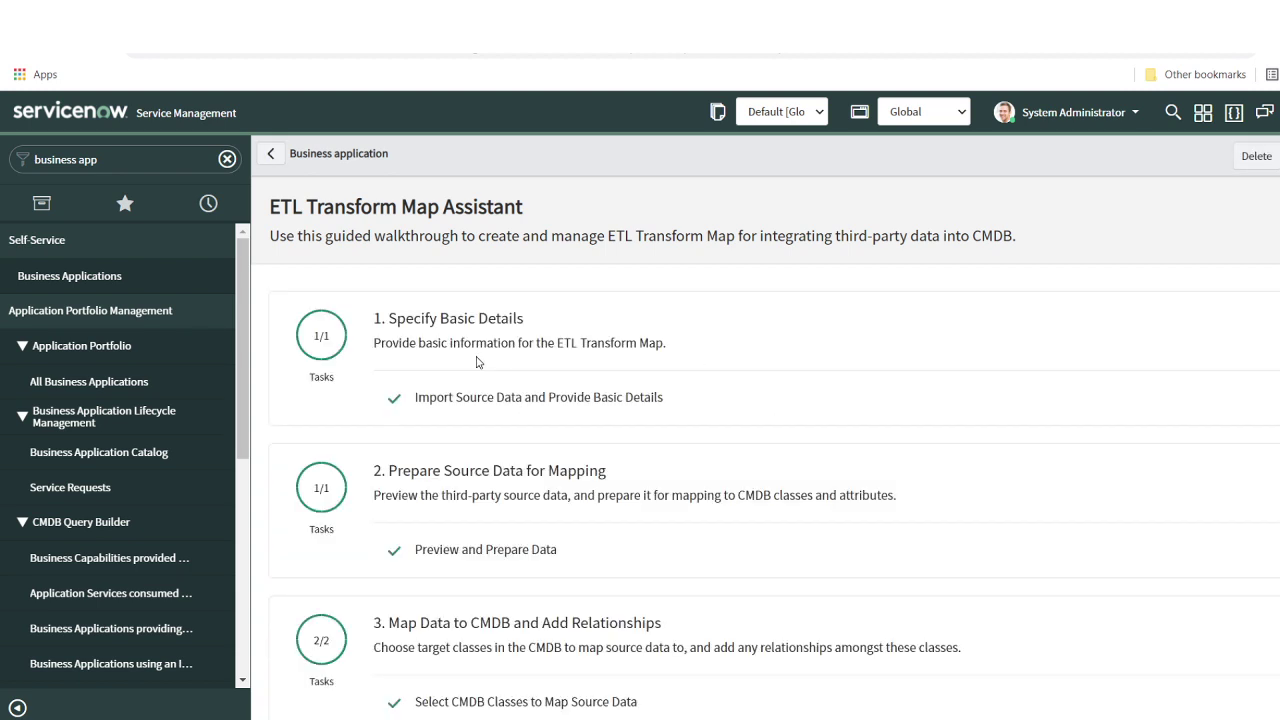
{"action": "scroll", "coordinate": [514, 400], "scroll_direction": "down", "scroll_amount": 3}
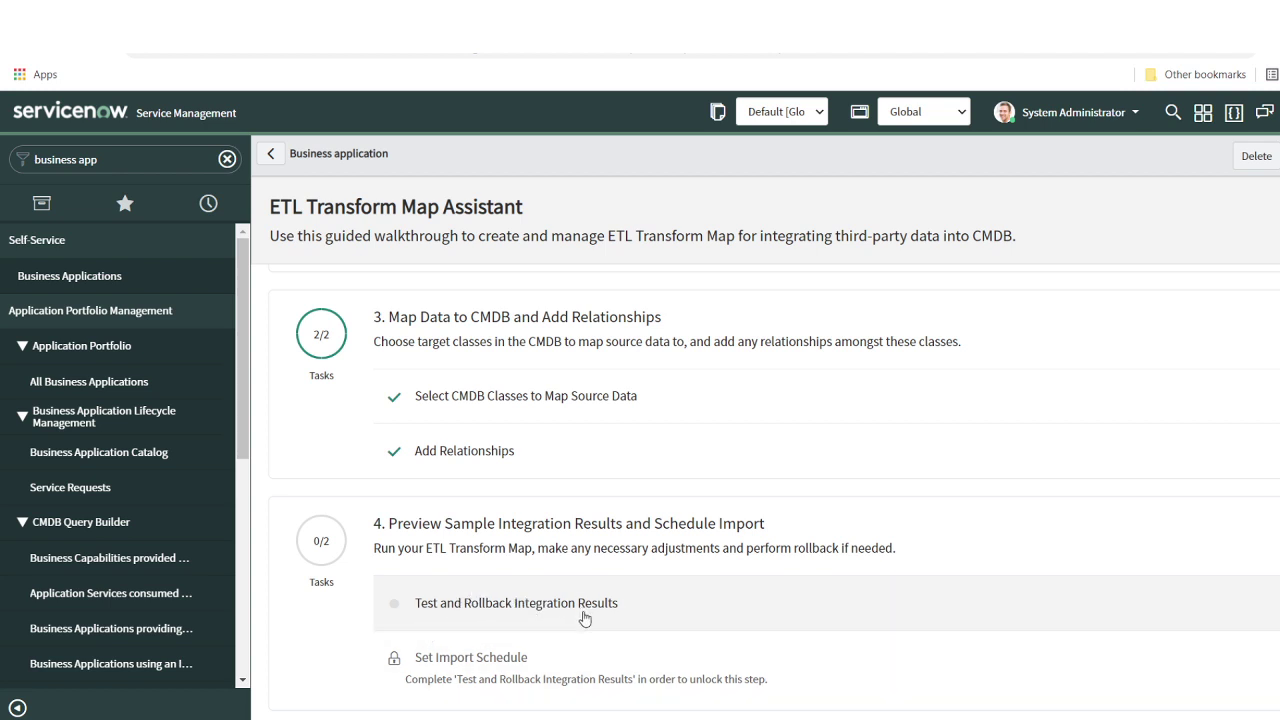
{"action": "left_click", "coordinate": [498, 605]}
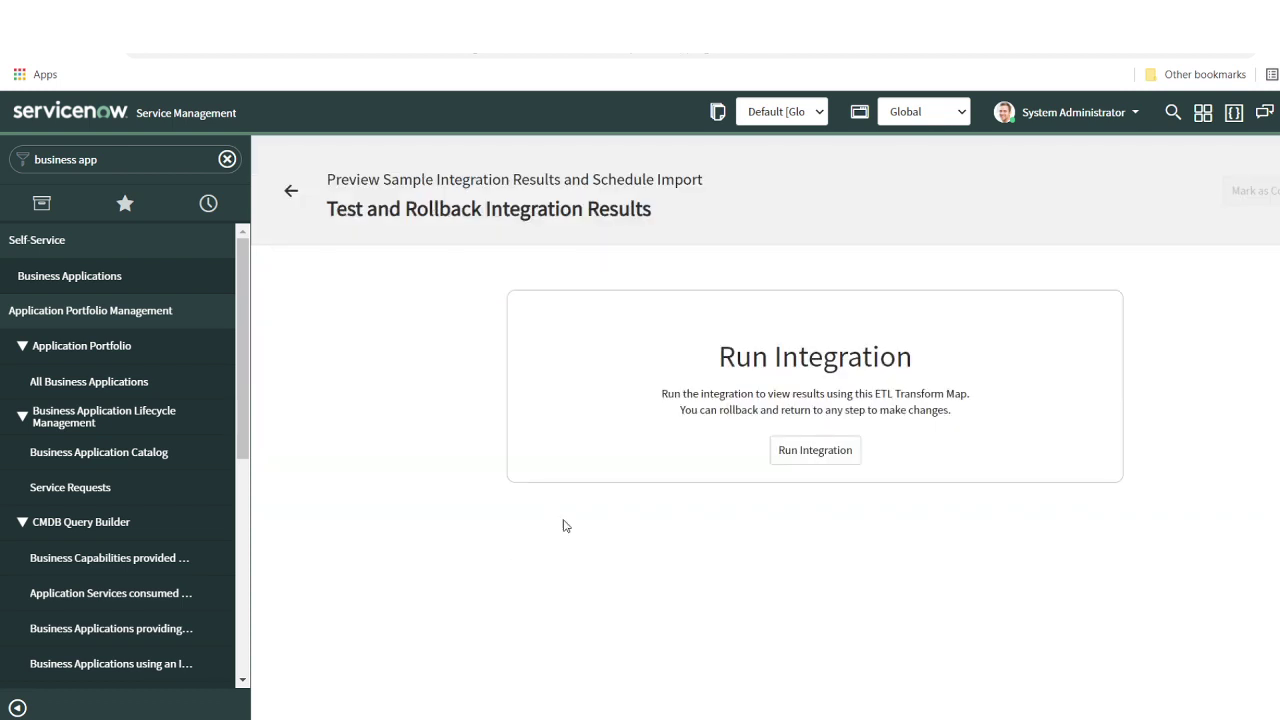
{"action": "left_click", "coordinate": [815, 451]}
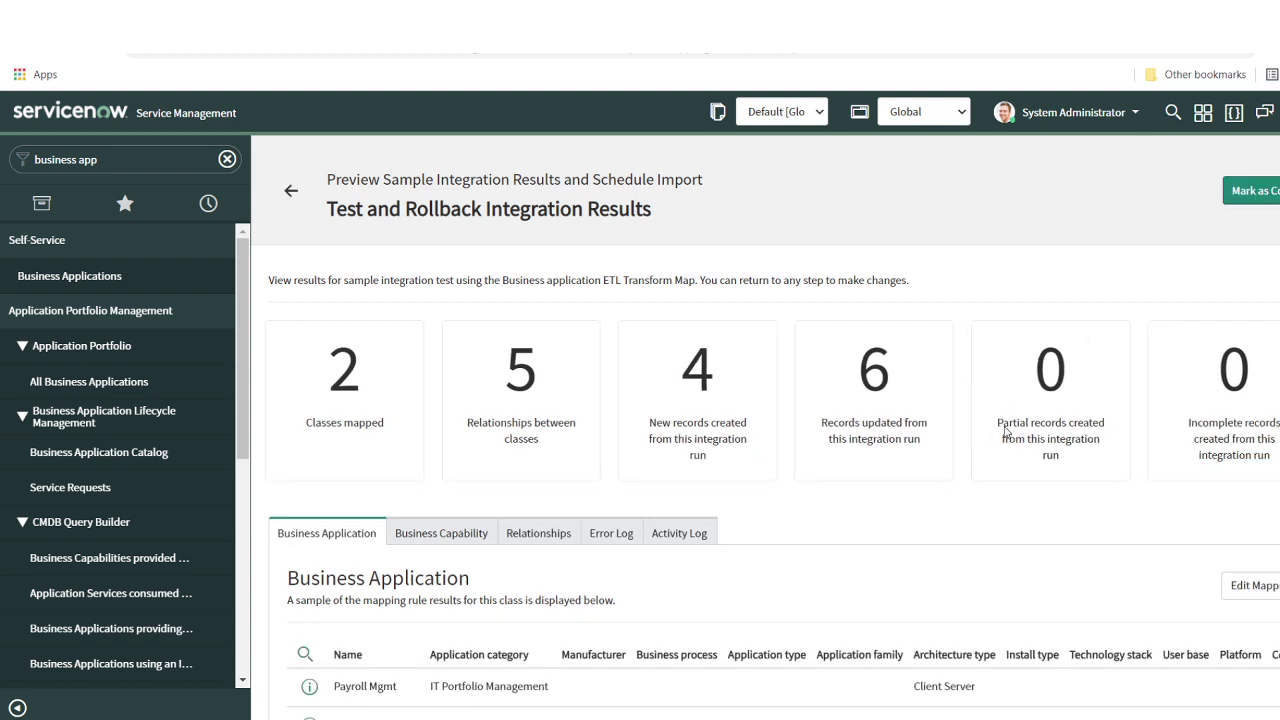
Review the integration run's summary figures and the sample Business Application records with their category and architecture type
{"action": "left_click_drag", "start_coordinate": [1004, 430], "coordinate": [1270, 457]}
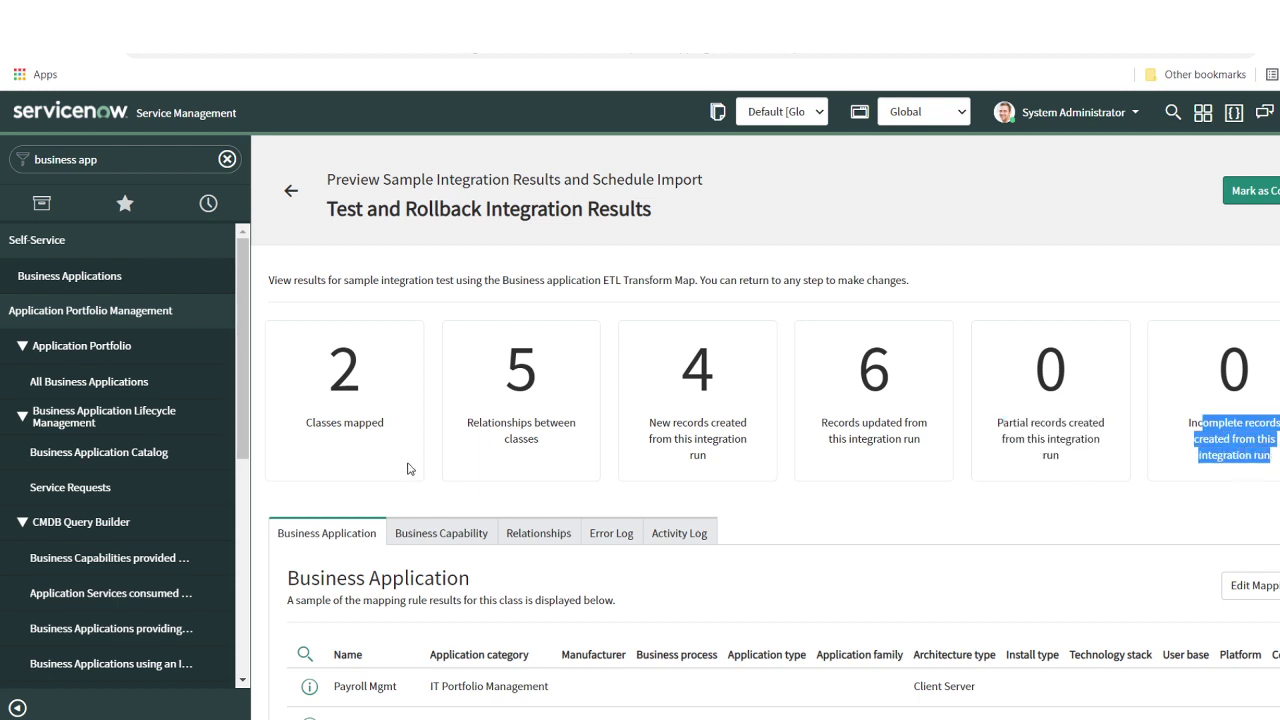
{"action": "left_click_drag", "start_coordinate": [313, 423], "coordinate": [379, 424]}
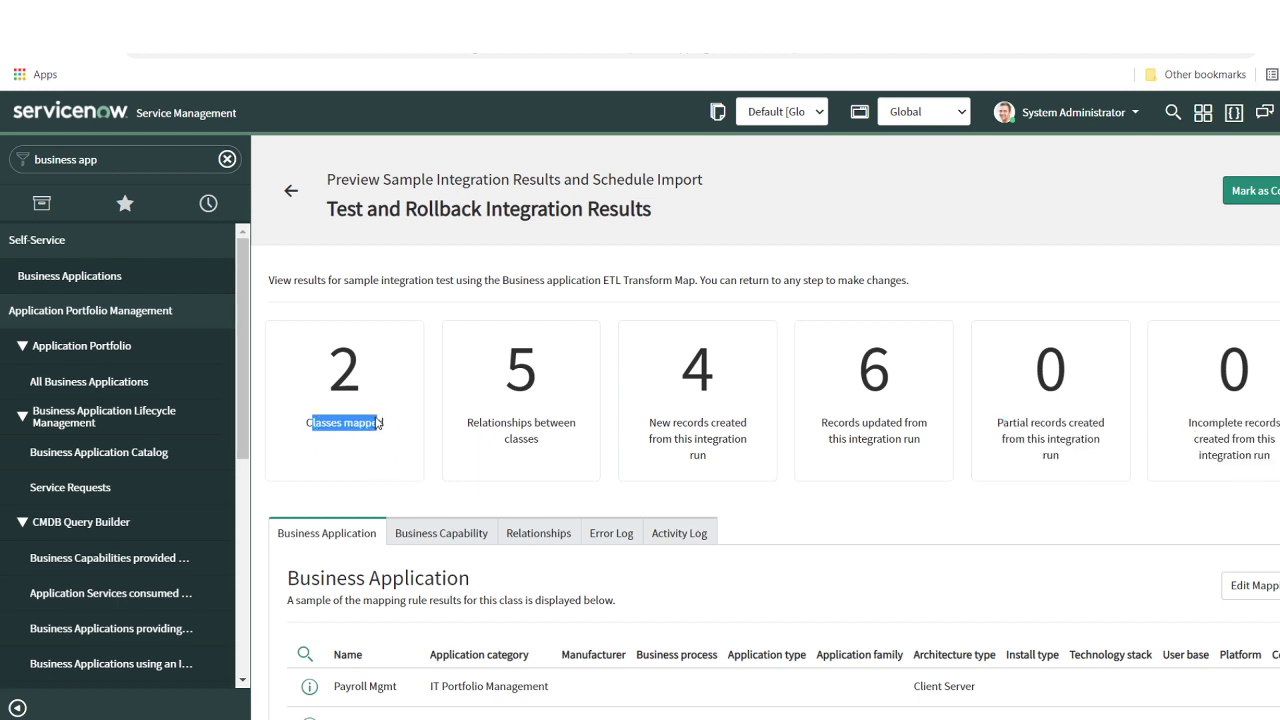
{"action": "left_click_drag", "start_coordinate": [489, 430], "coordinate": [552, 448]}
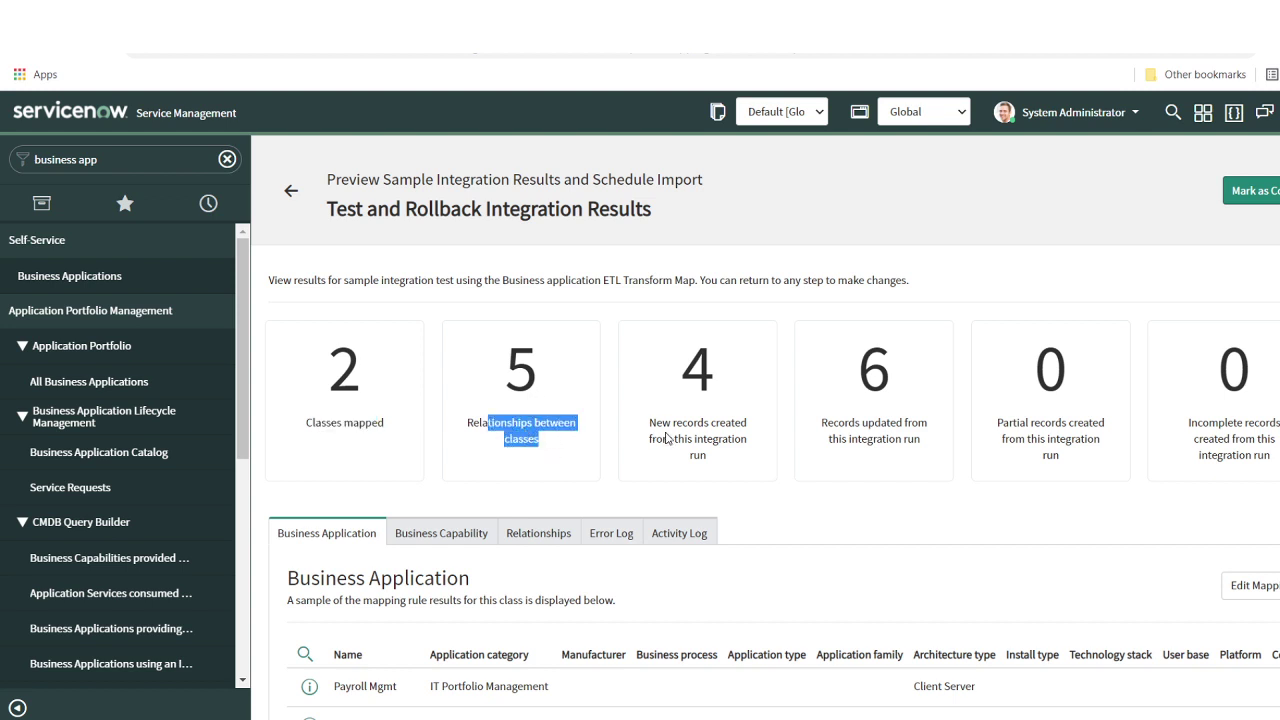
{"action": "left_click_drag", "start_coordinate": [655, 431], "coordinate": [714, 471]}
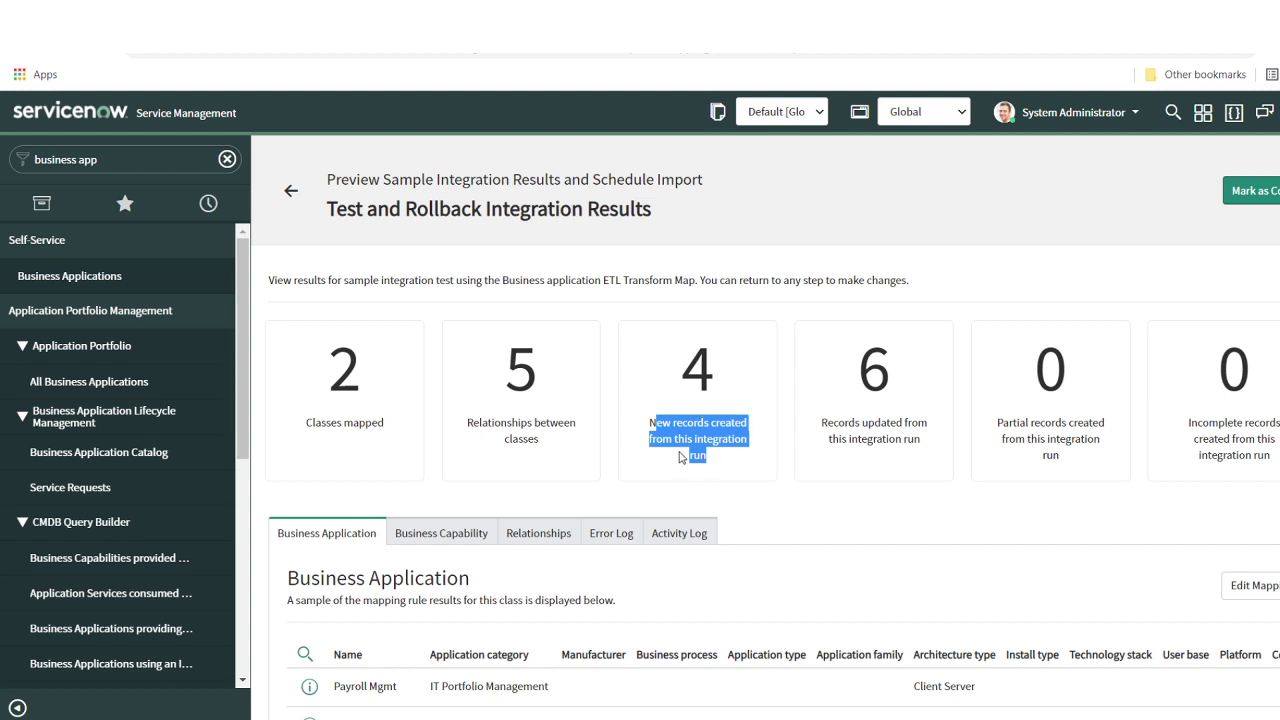
{"action": "left_click_drag", "start_coordinate": [821, 431], "coordinate": [916, 450]}
{"action": "scroll", "coordinate": [655, 473], "scroll_direction": "down", "scroll_amount": 3}
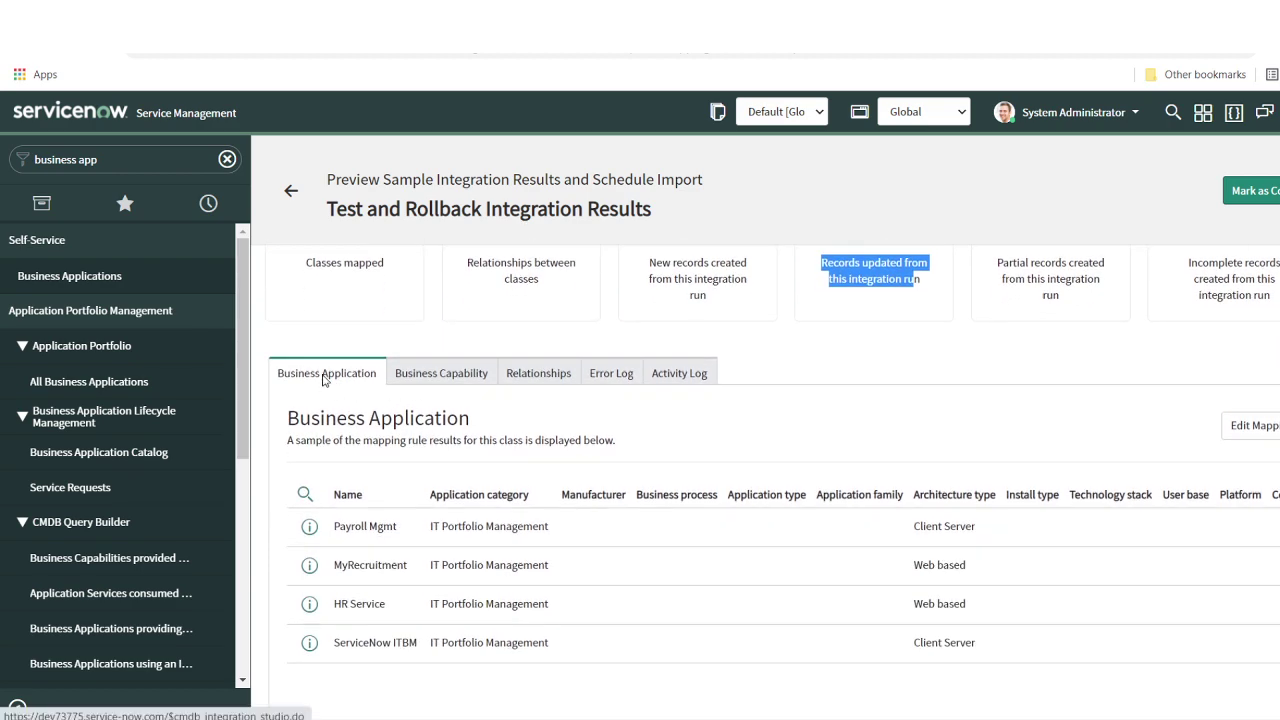
{"action": "scroll", "coordinate": [420, 546], "scroll_direction": "down", "scroll_amount": 1}
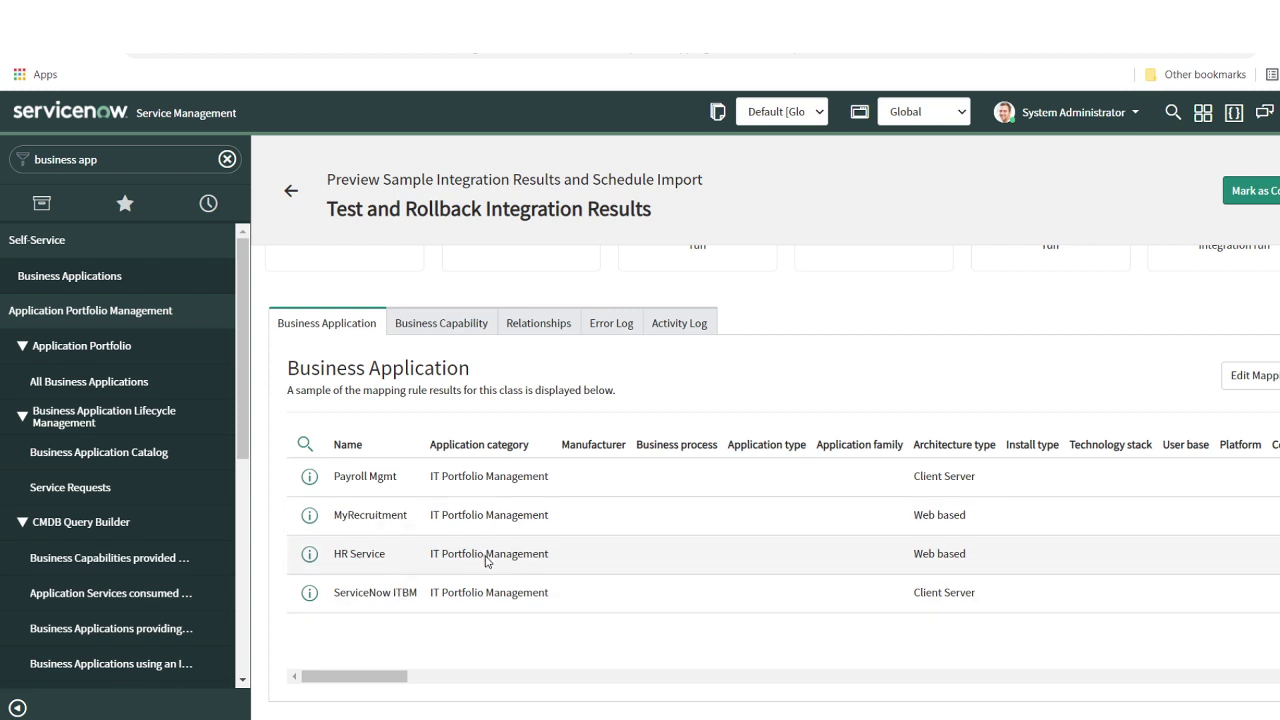
{"action": "scroll", "coordinate": [486, 562], "scroll_direction": "up", "scroll_amount": 1}
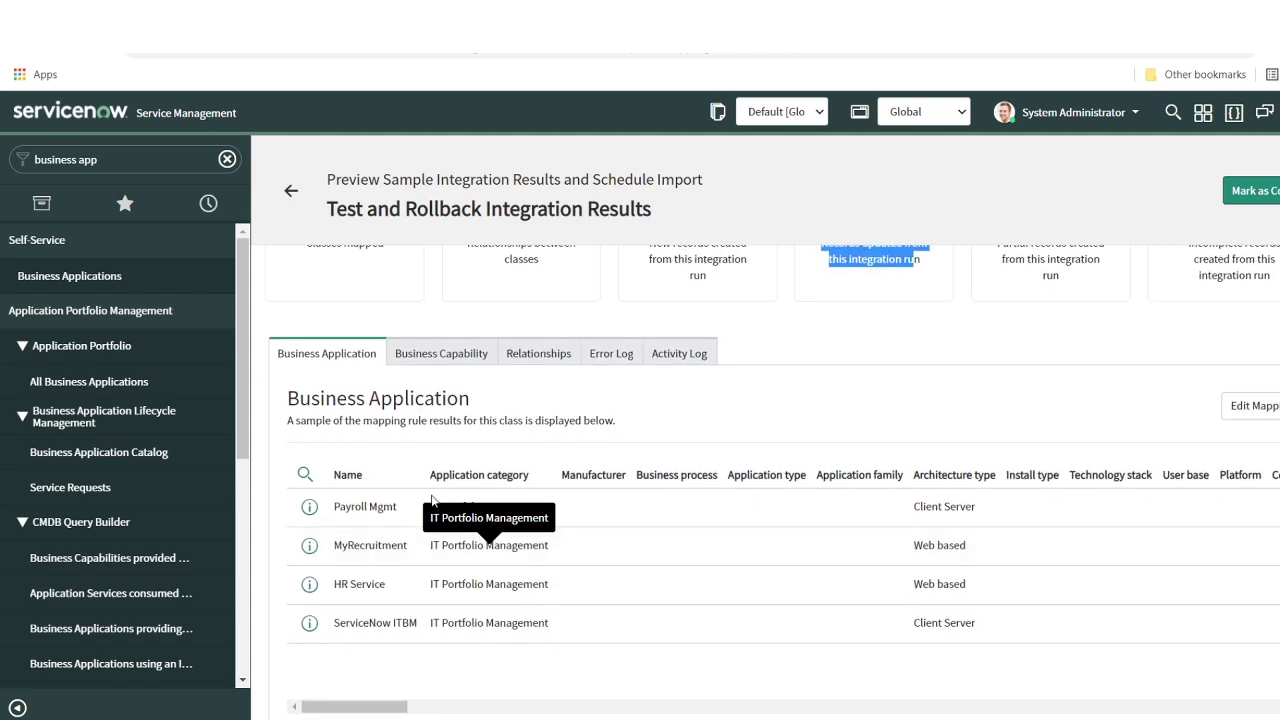
Examine the sample Business Capability records and the parent-child relationships produced by the integration run
{"action": "left_click", "coordinate": [451, 362]}
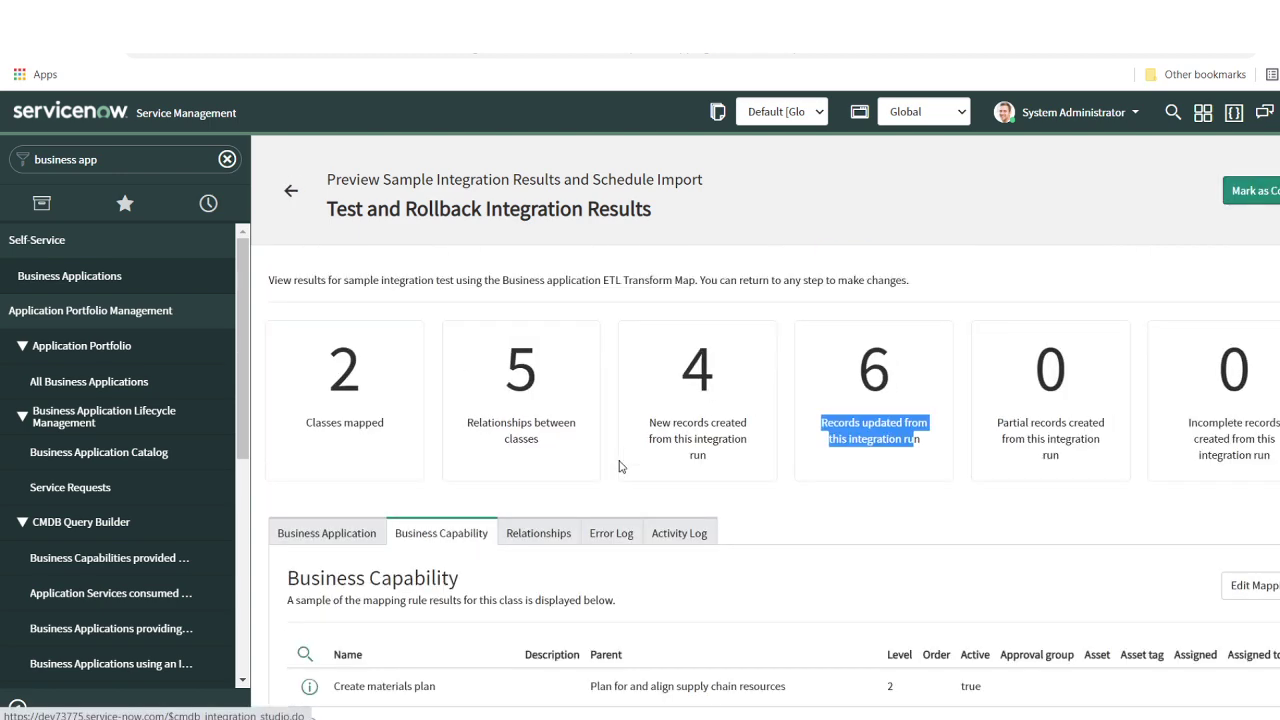
{"action": "scroll", "coordinate": [608, 463], "scroll_direction": "down", "scroll_amount": 2}
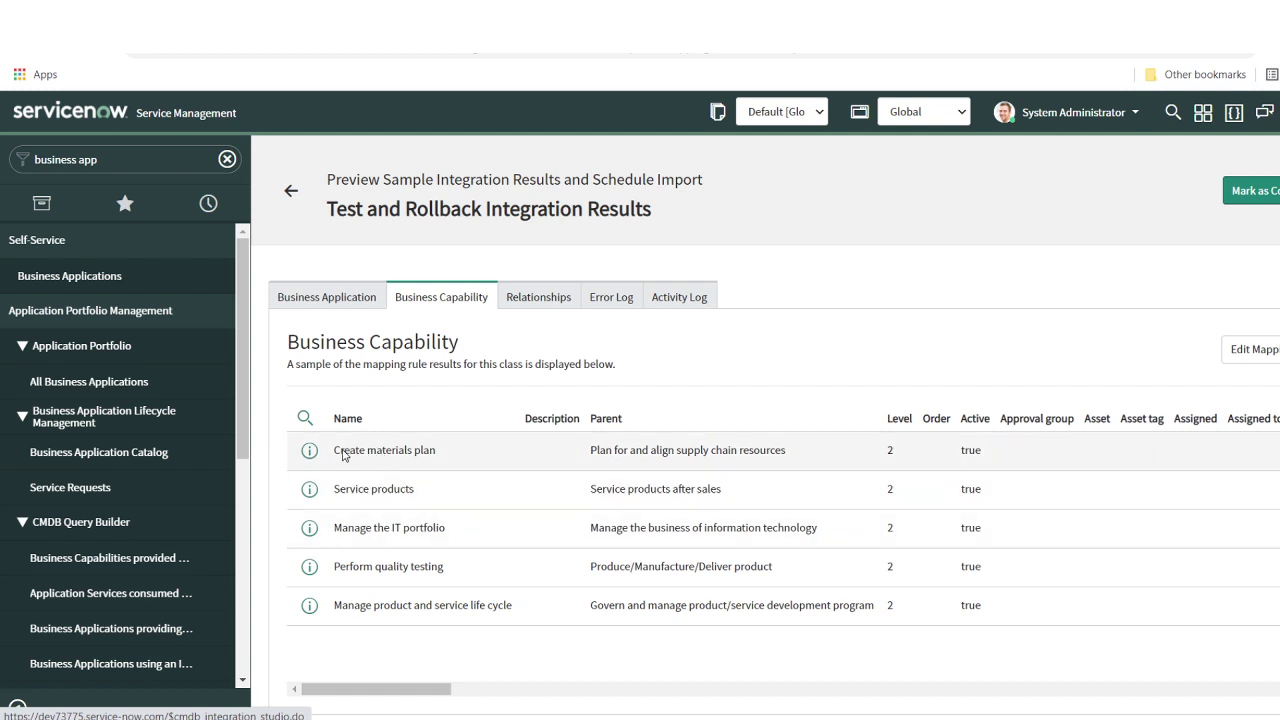
{"action": "left_click_drag", "start_coordinate": [343, 455], "coordinate": [420, 453]}
{"action": "left_click_drag", "start_coordinate": [346, 489], "coordinate": [401, 494]}
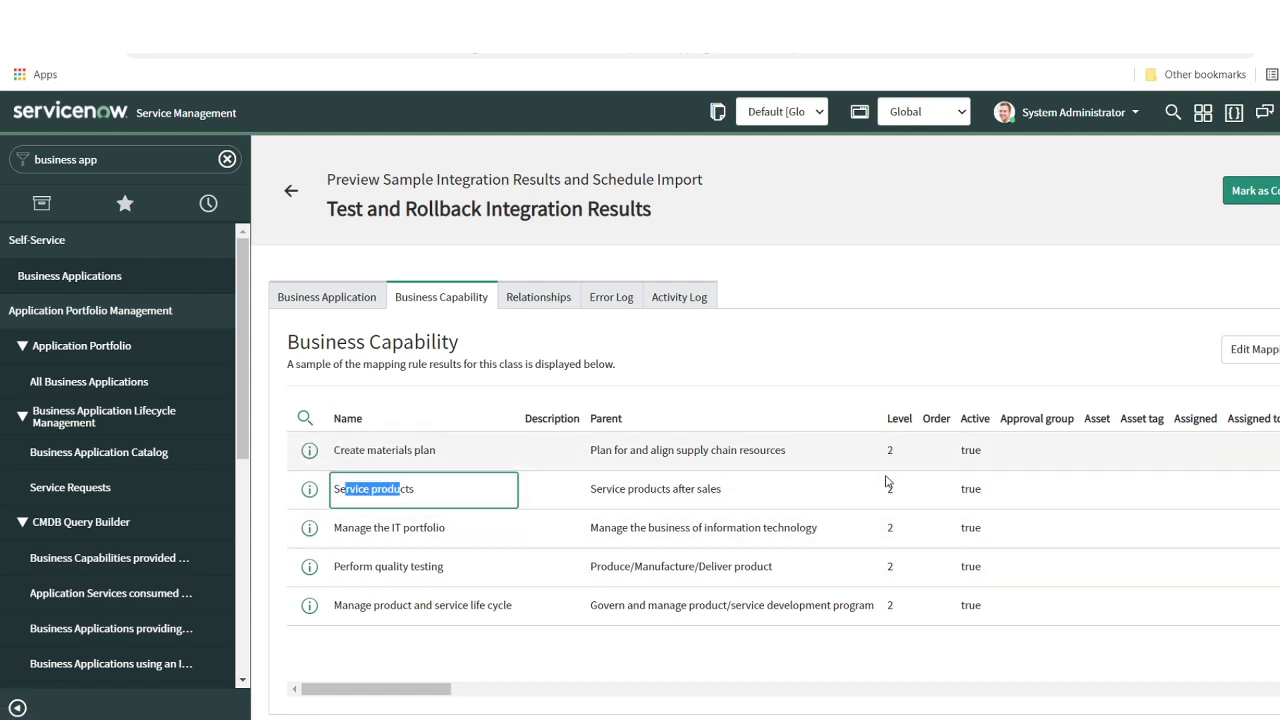
{"action": "scroll", "coordinate": [580, 400], "scroll_direction": "up", "scroll_amount": 1}
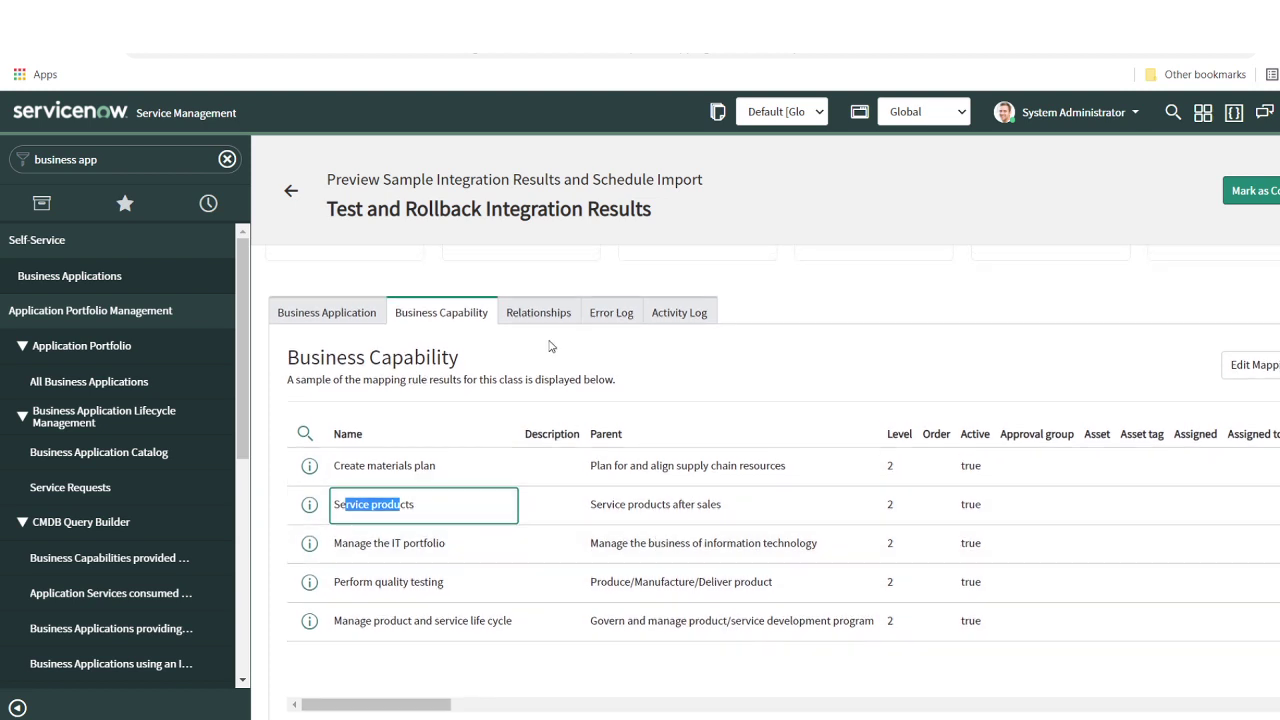
{"action": "left_click", "coordinate": [545, 320]}
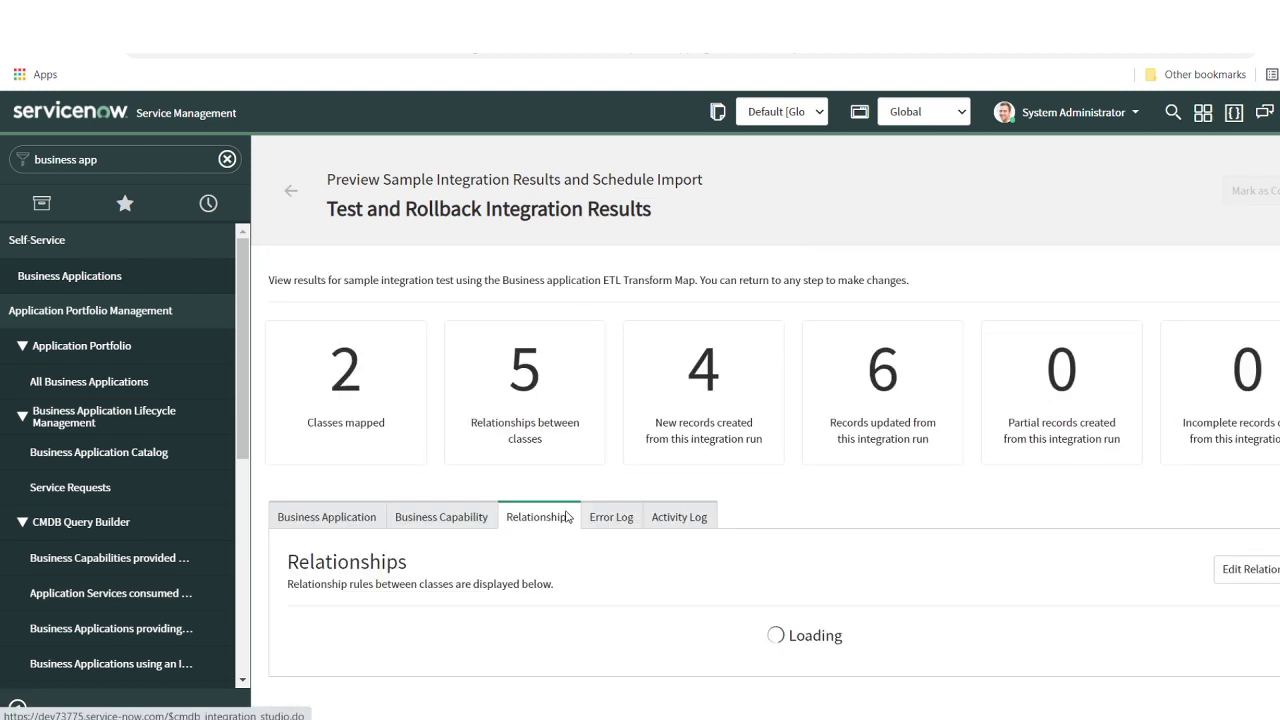
{"action": "scroll", "coordinate": [565, 530], "scroll_direction": "down", "scroll_amount": 3}
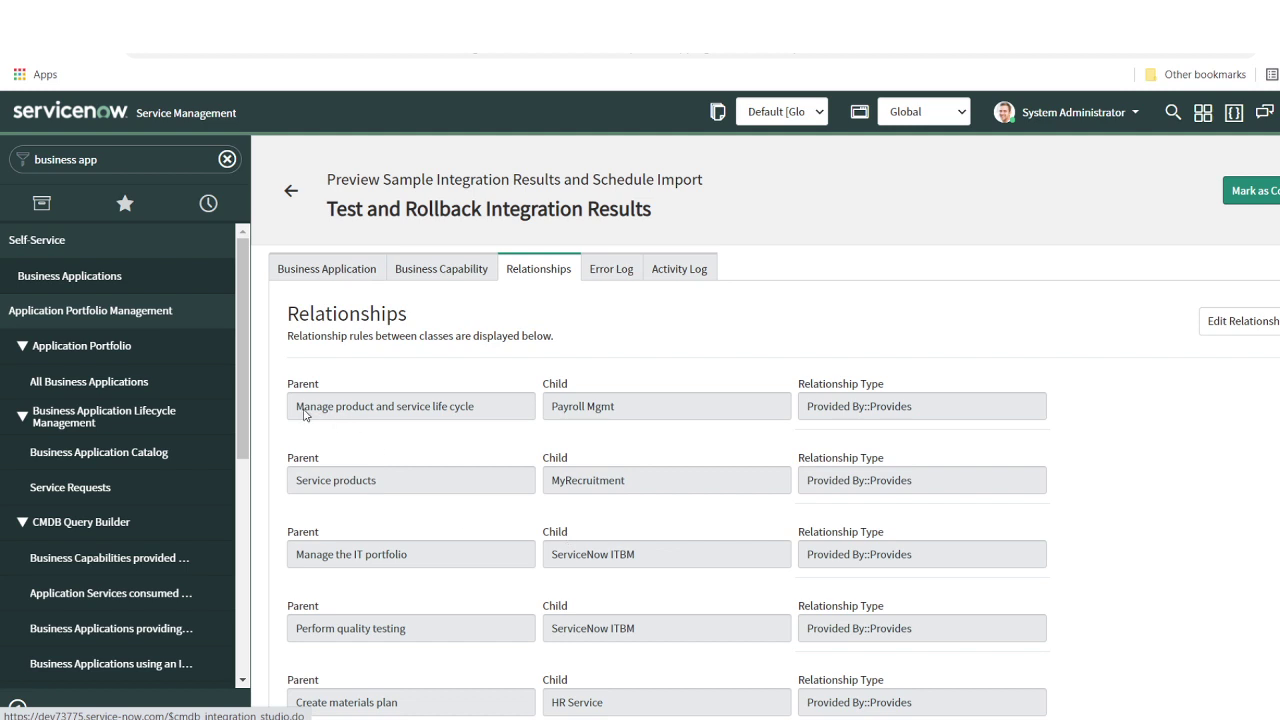
{"action": "left_click_drag", "start_coordinate": [299, 408], "coordinate": [467, 409]}
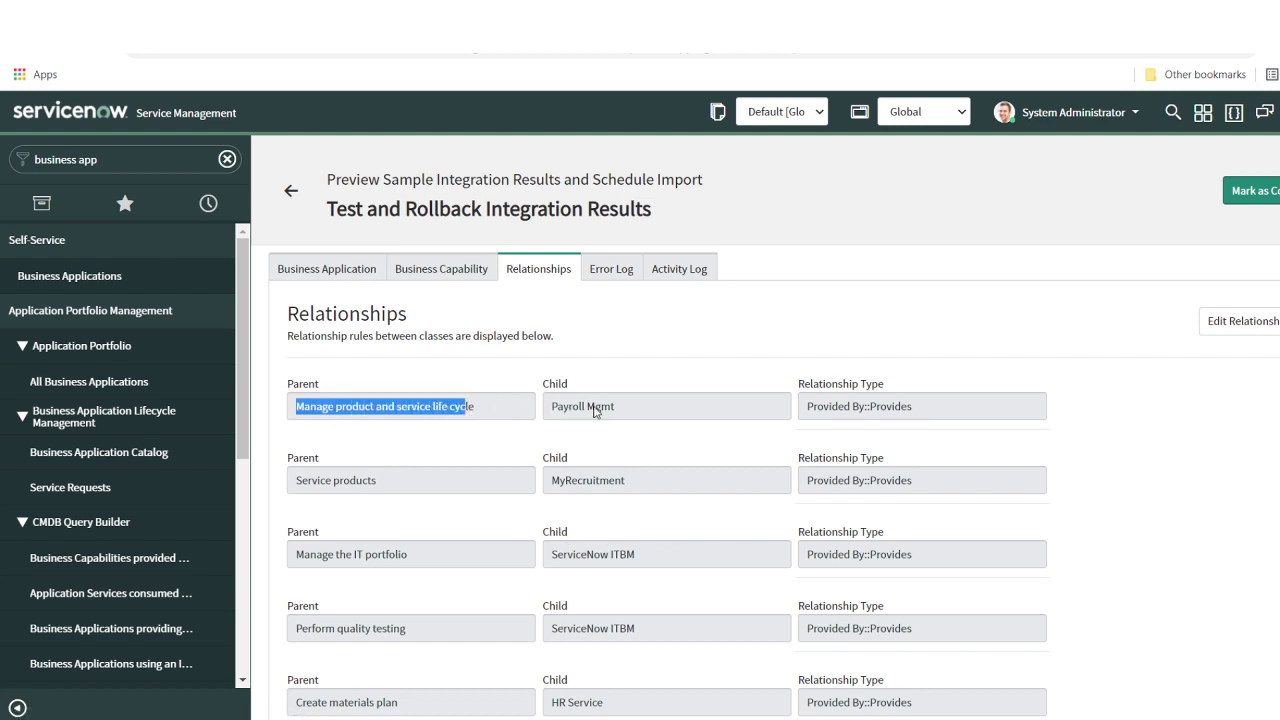
Check the parent and child of the first sample relationship and the error log of the integration run
{"action": "left_click_drag", "start_coordinate": [612, 409], "coordinate": [519, 423]}
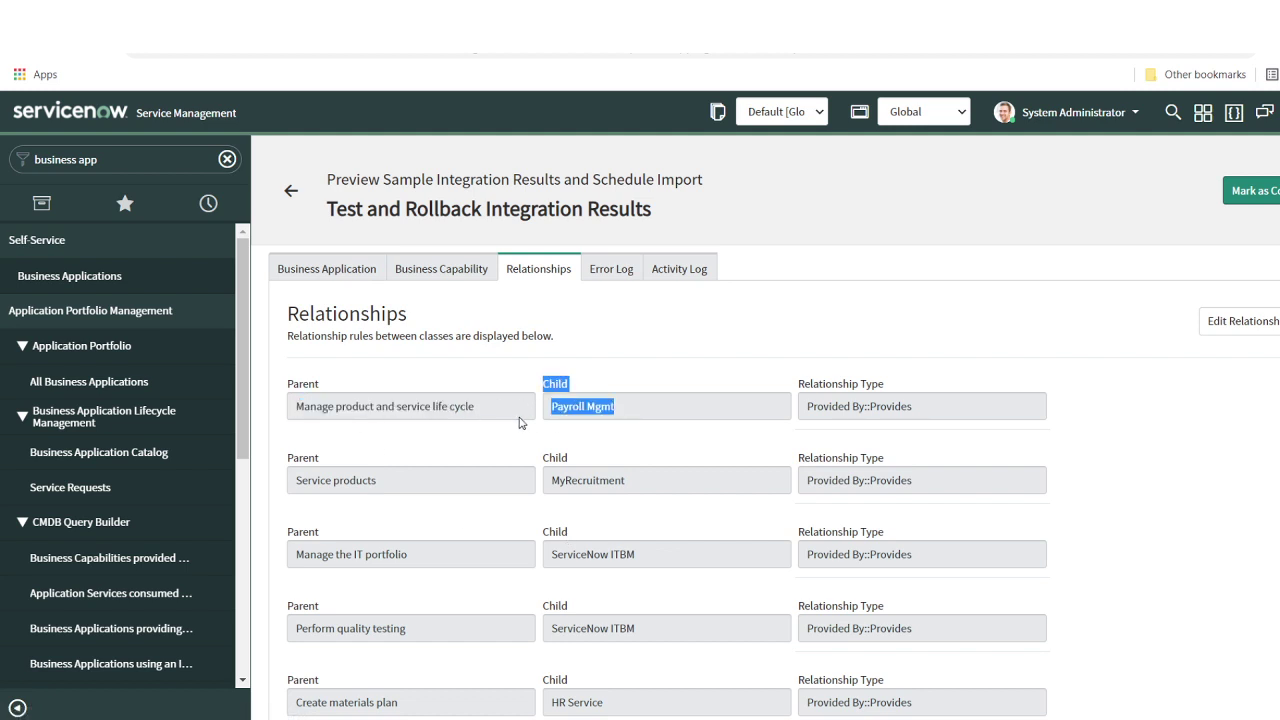
{"action": "left_click", "coordinate": [573, 414]}
{"action": "scroll", "coordinate": [573, 414], "scroll_direction": "up", "scroll_amount": 2}
{"action": "left_click", "coordinate": [606, 396]}
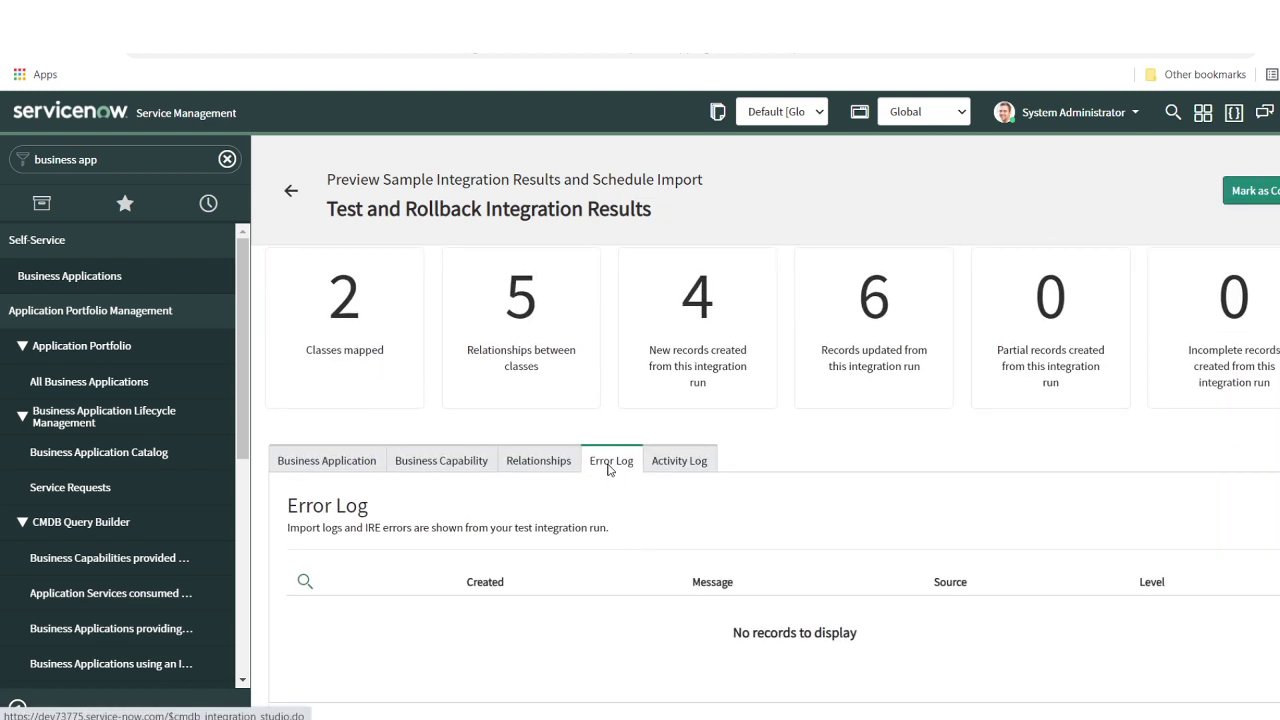
Examine the integration run's activity log, including the entry about the applied Robust Transformer definition
{"action": "left_click", "coordinate": [681, 460]}
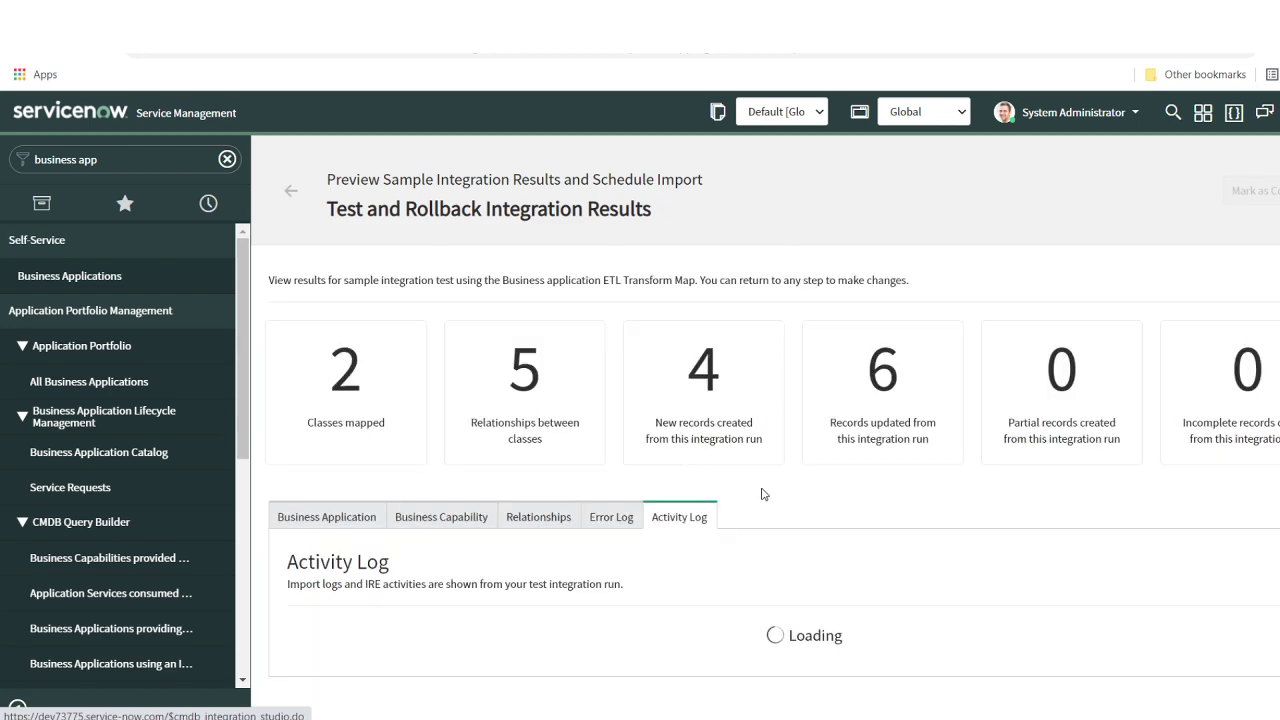
{"action": "scroll", "coordinate": [842, 533], "scroll_direction": "down", "scroll_amount": 3}
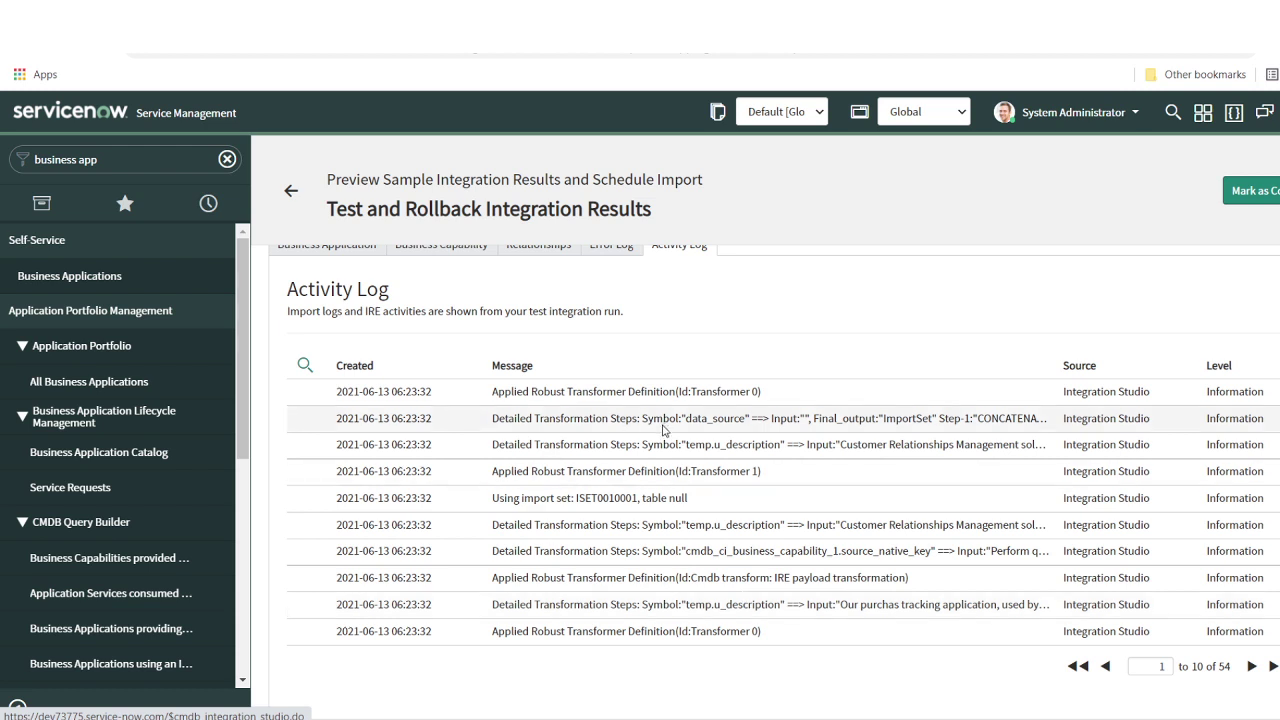
{"action": "left_click_drag", "start_coordinate": [533, 397], "coordinate": [620, 397]}
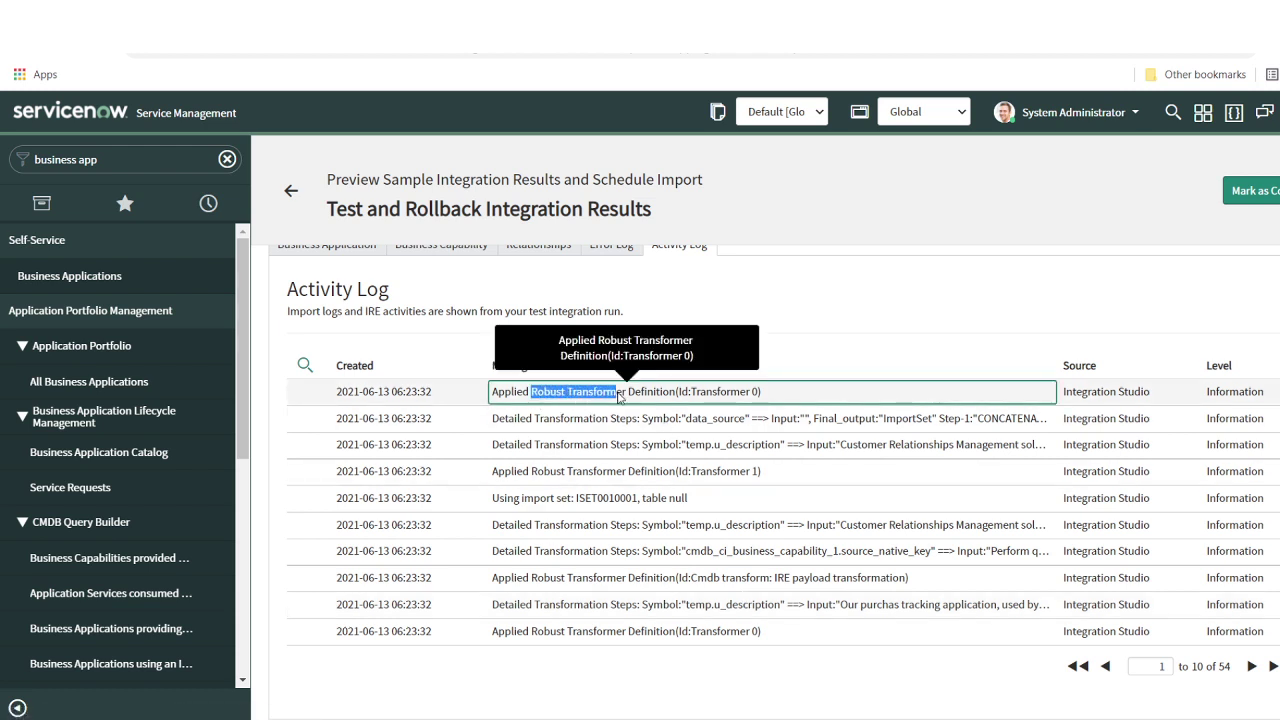
Find the System Import Sets data sources, sort them by most recently updated and open the Business Application data source
{"action": "left_click", "coordinate": [139, 168]}
{"action": "type", "text": "data s"}
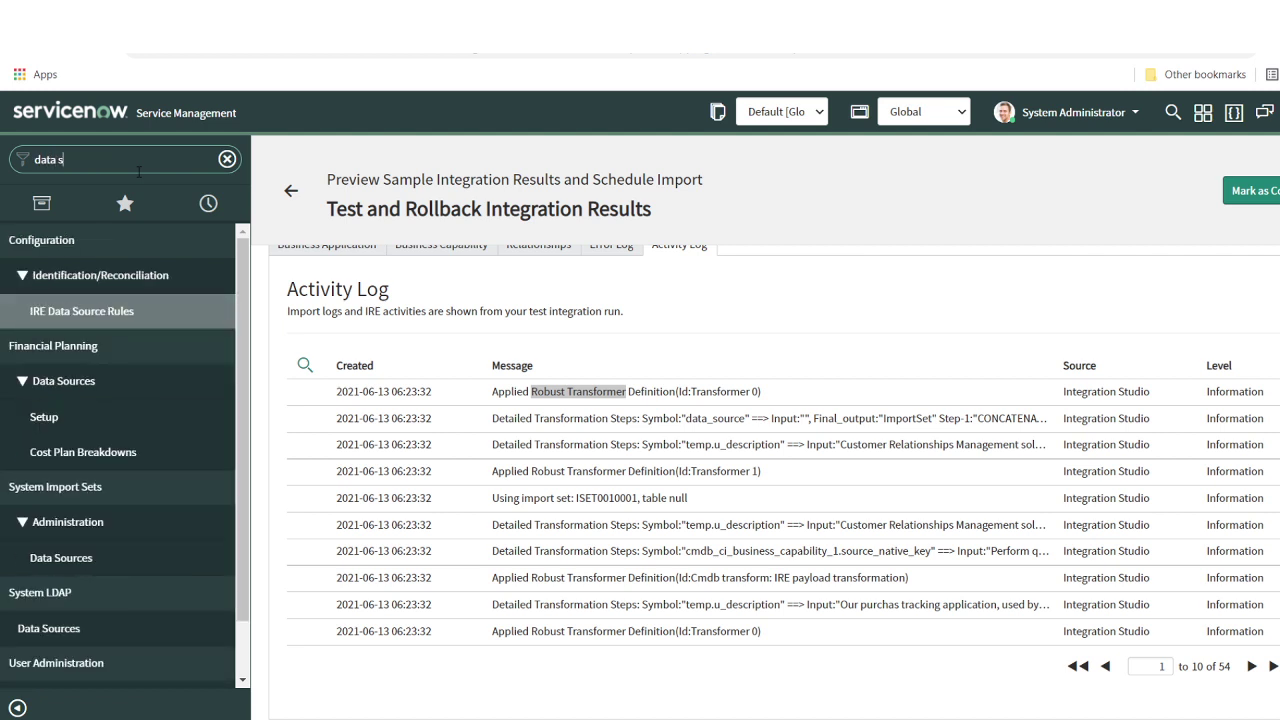
{"action": "scroll", "coordinate": [58, 585], "scroll_direction": "down", "scroll_amount": 1}
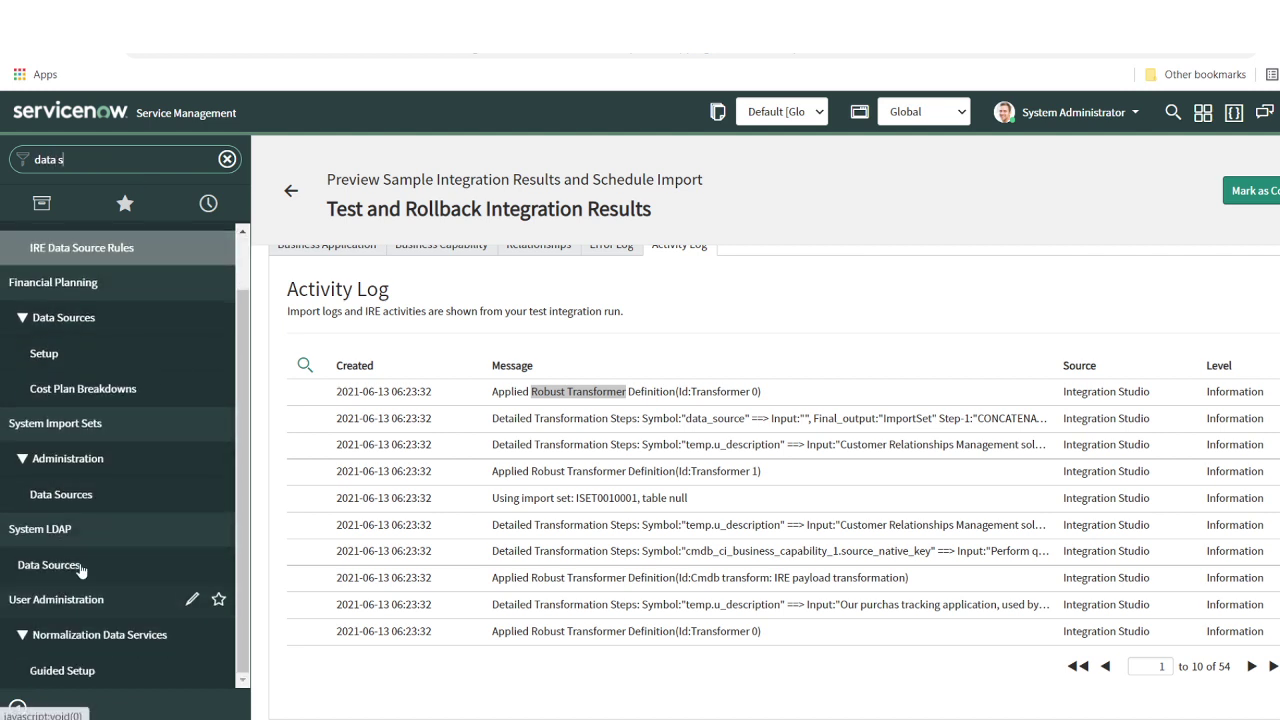
{"action": "left_click", "coordinate": [55, 494]}
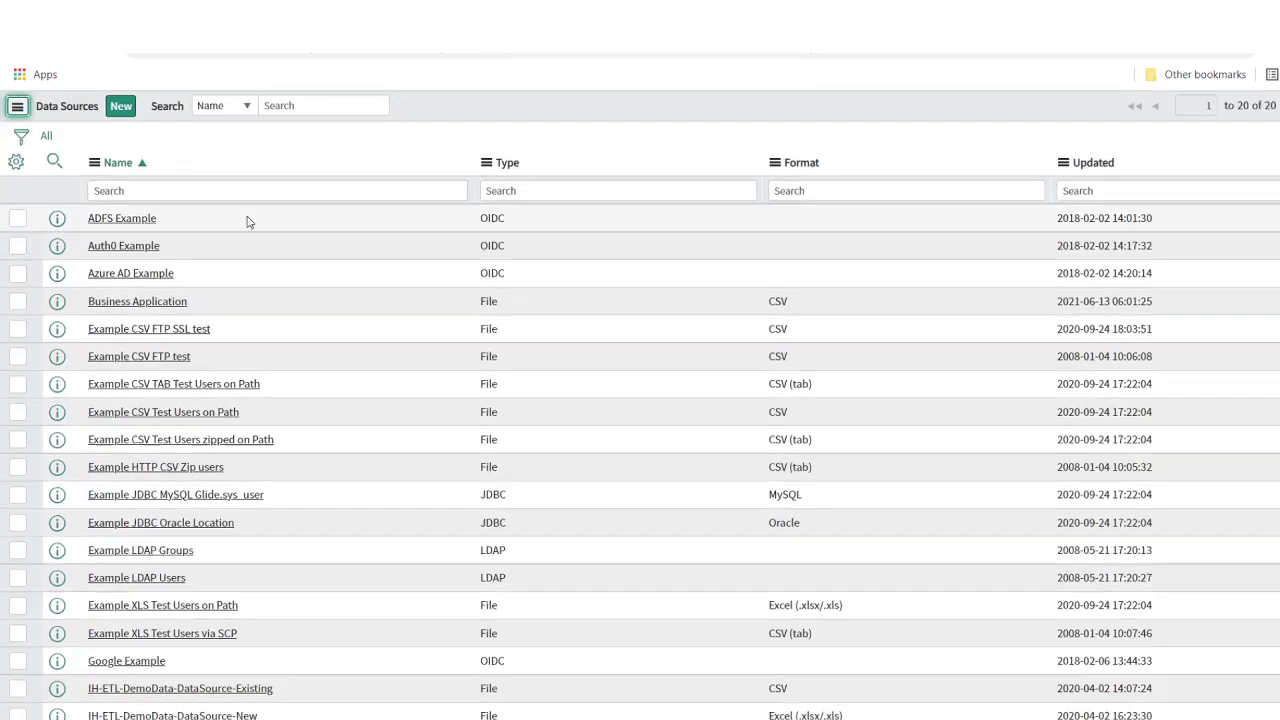
{"action": "left_click", "coordinate": [1092, 164]}
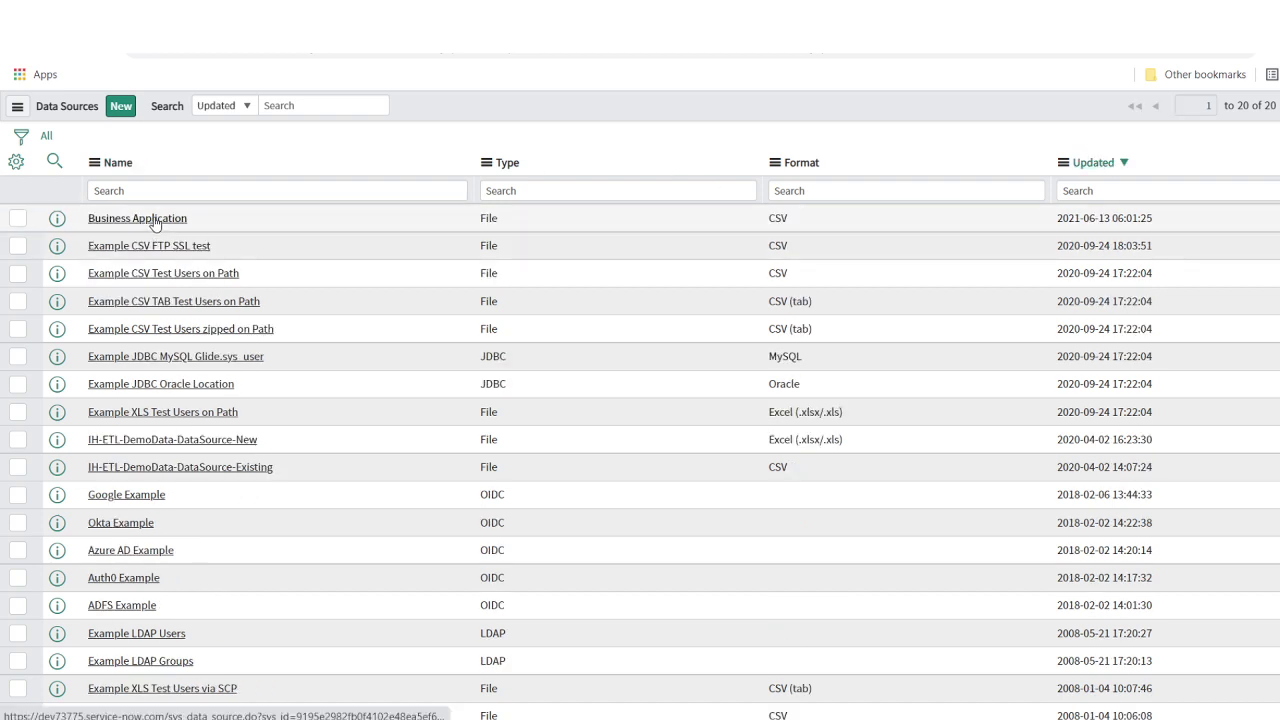
{"action": "left_click", "coordinate": [155, 220]}
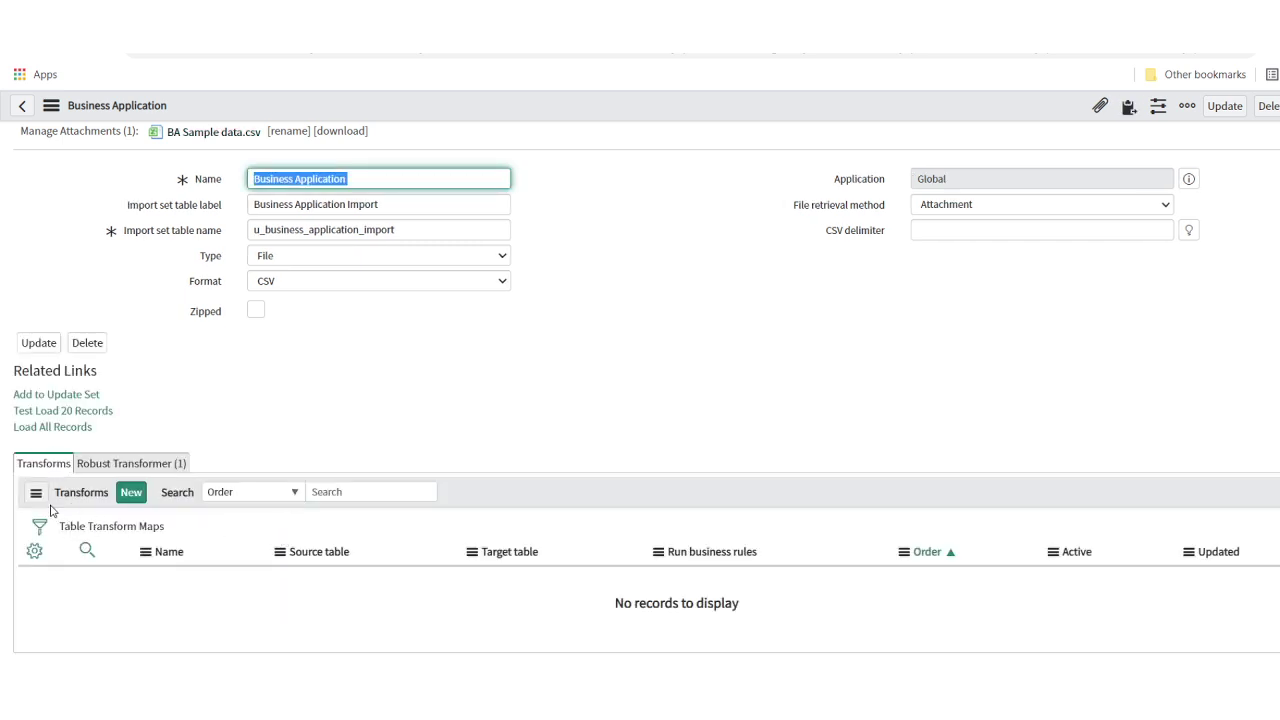
Open the data source's Business application robust transformer and inspect its batch size and transformer definition
{"action": "left_click", "coordinate": [110, 463]}
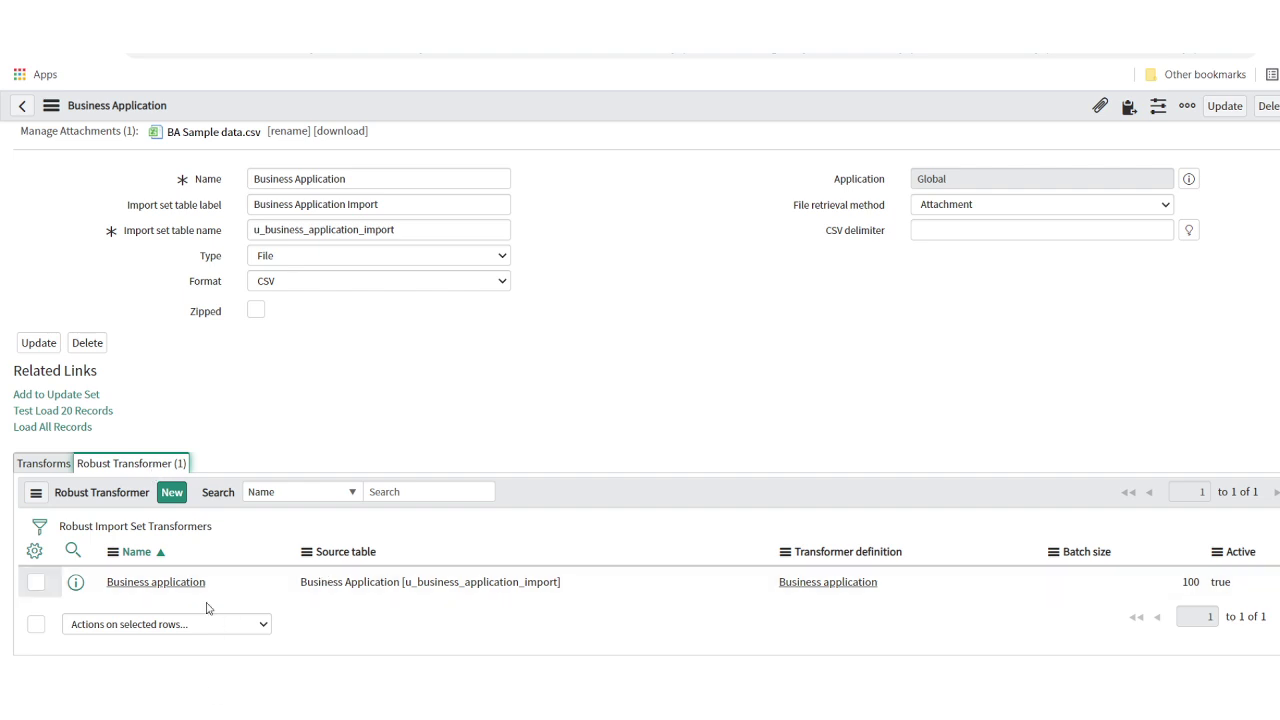
{"action": "left_click", "coordinate": [178, 586]}
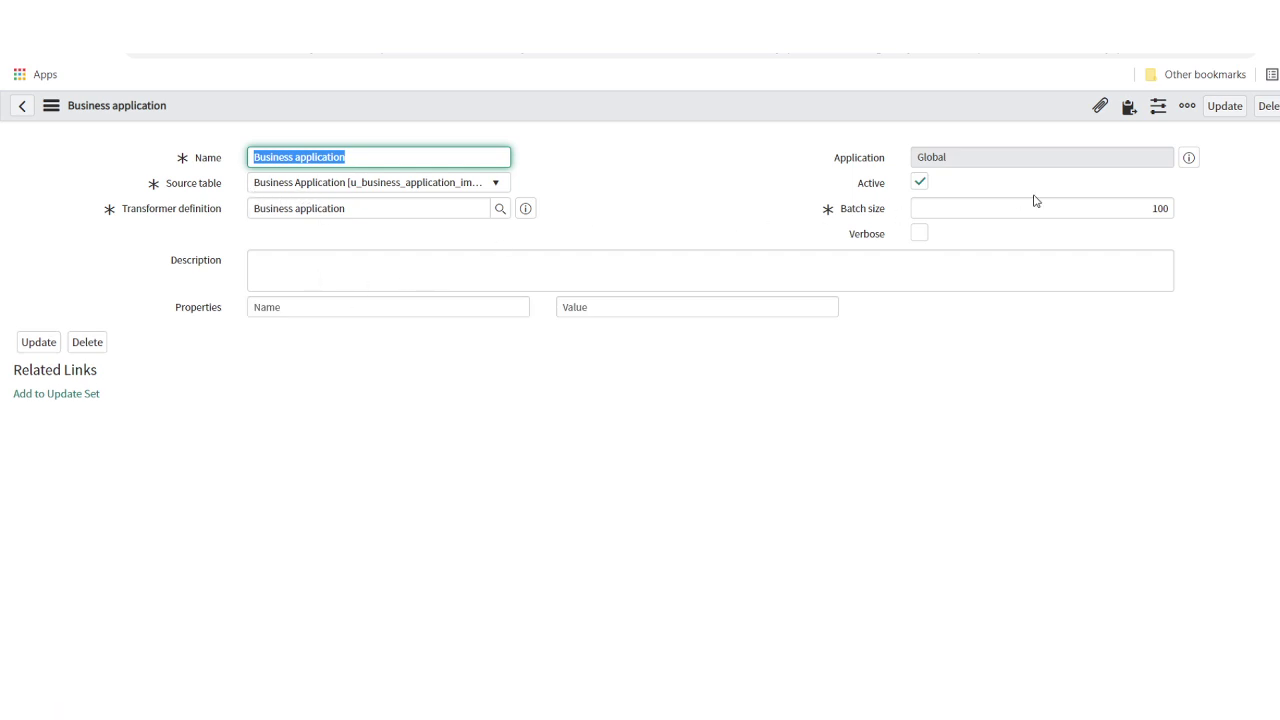
{"action": "left_click", "coordinate": [966, 216]}
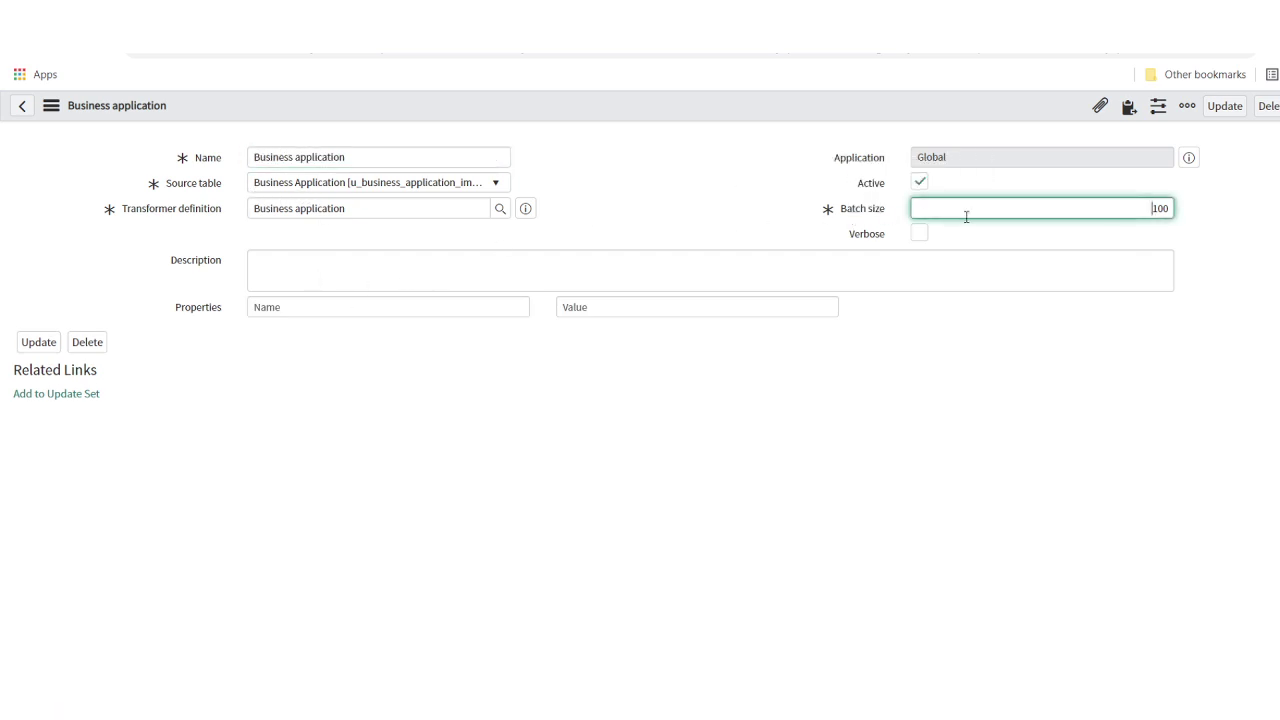
{"action": "left_click", "coordinate": [999, 237]}
{"action": "left_click_drag", "start_coordinate": [1131, 214], "coordinate": [1217, 215]}
{"action": "triple_click", "coordinate": [460, 209]}
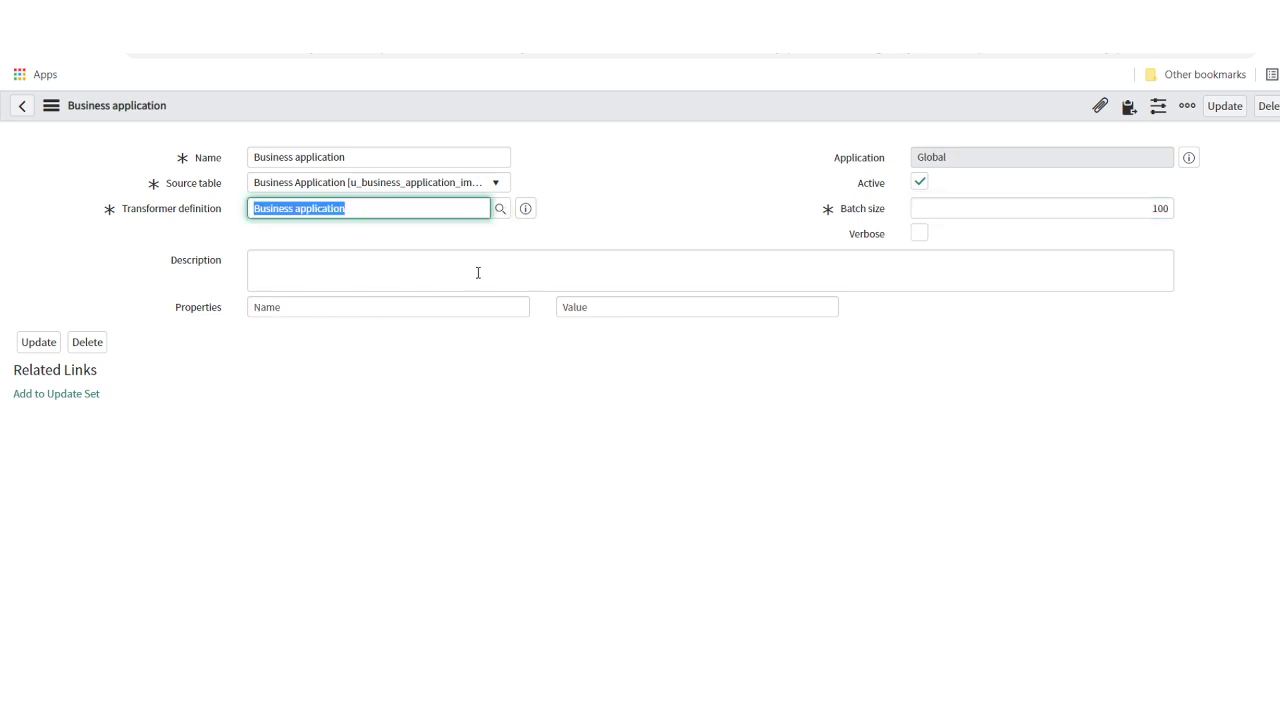
Open the Business application transformer definition and look through its RTE entity fields, entity mappings and field mappings
{"action": "left_click", "coordinate": [527, 209]}
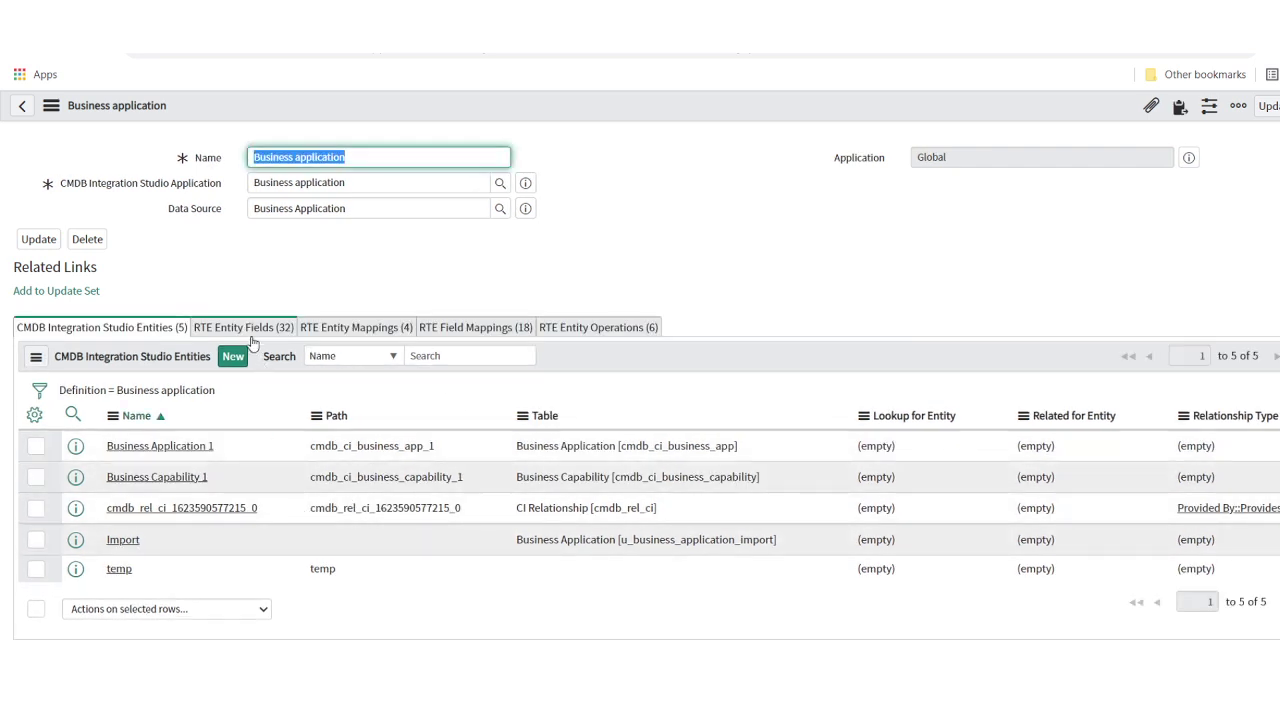
{"action": "left_click", "coordinate": [249, 330]}
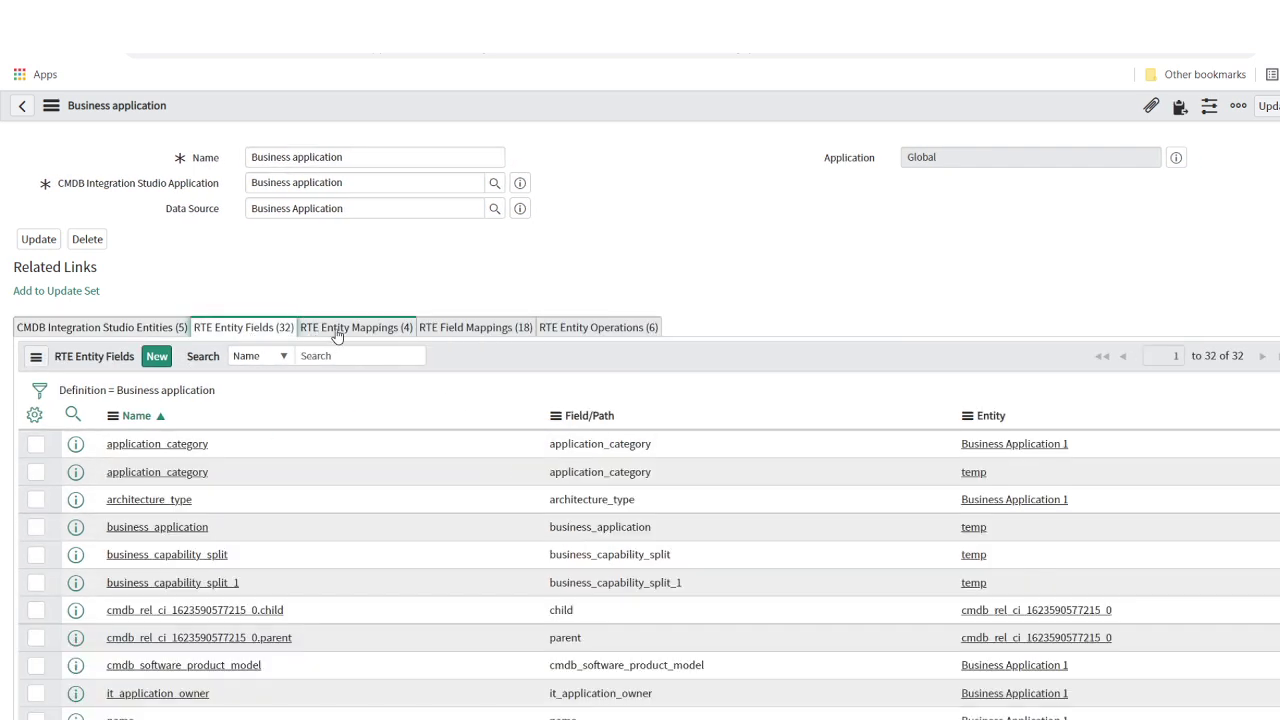
{"action": "left_click", "coordinate": [337, 330]}
{"action": "left_click", "coordinate": [458, 330]}
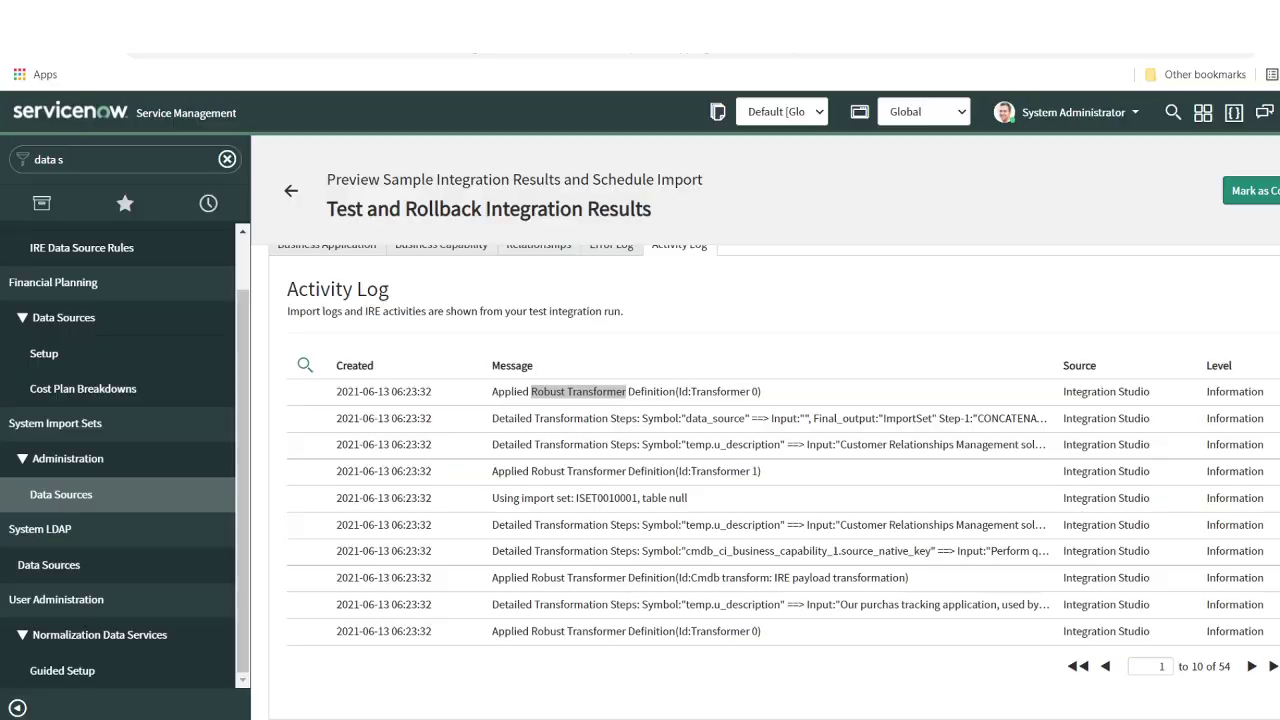
Return to the integration test results, search the navigator for "business app" and open the All Business Applications list
{"action": "scroll", "coordinate": [588, 410], "scroll_direction": "up", "scroll_amount": 3}
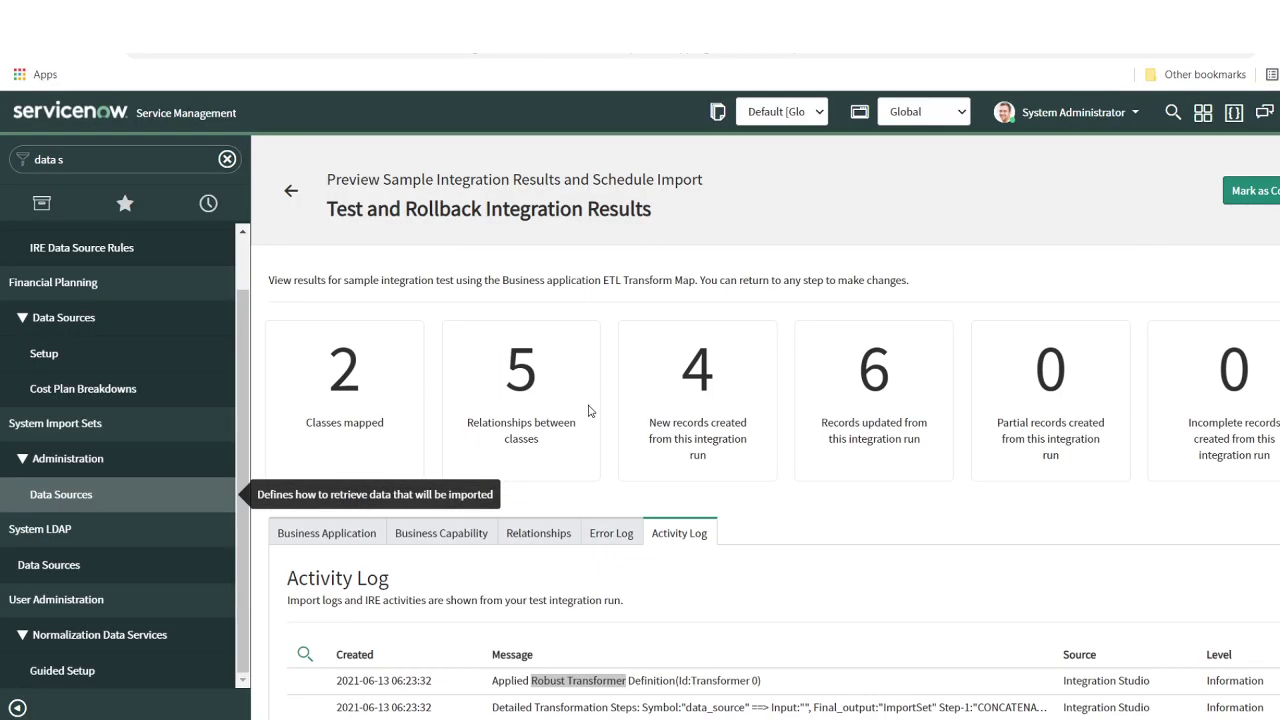
{"action": "triple_click", "coordinate": [108, 166]}
{"action": "type", "text": "busine"}
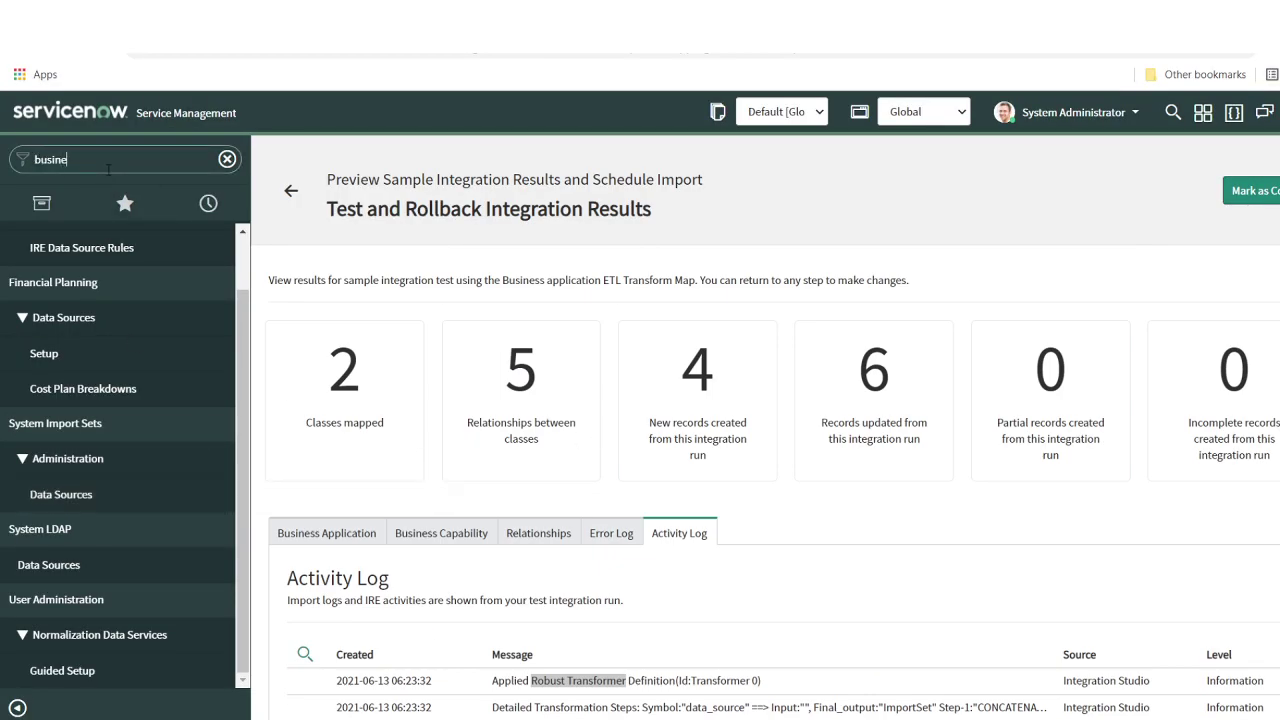
{"action": "type", "text": "ss app"}
{"action": "scroll", "coordinate": [73, 402], "scroll_direction": "up", "scroll_amount": 5}
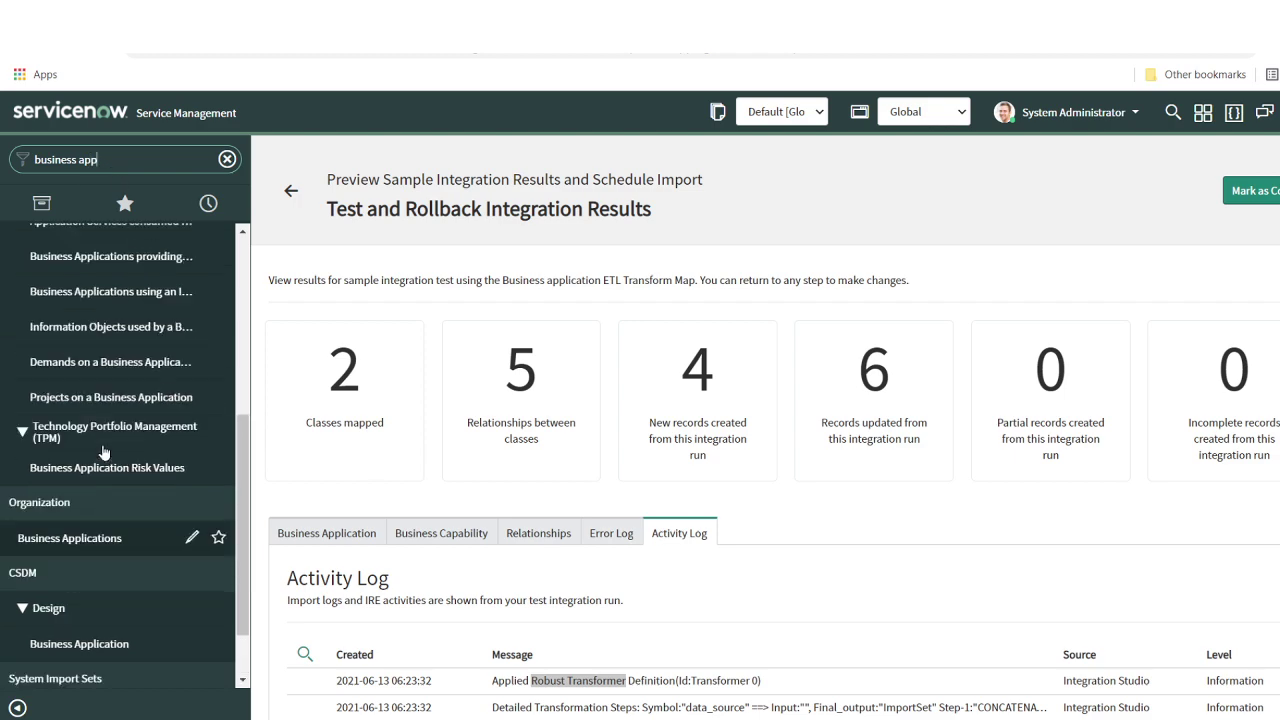
{"action": "left_click", "coordinate": [91, 382]}
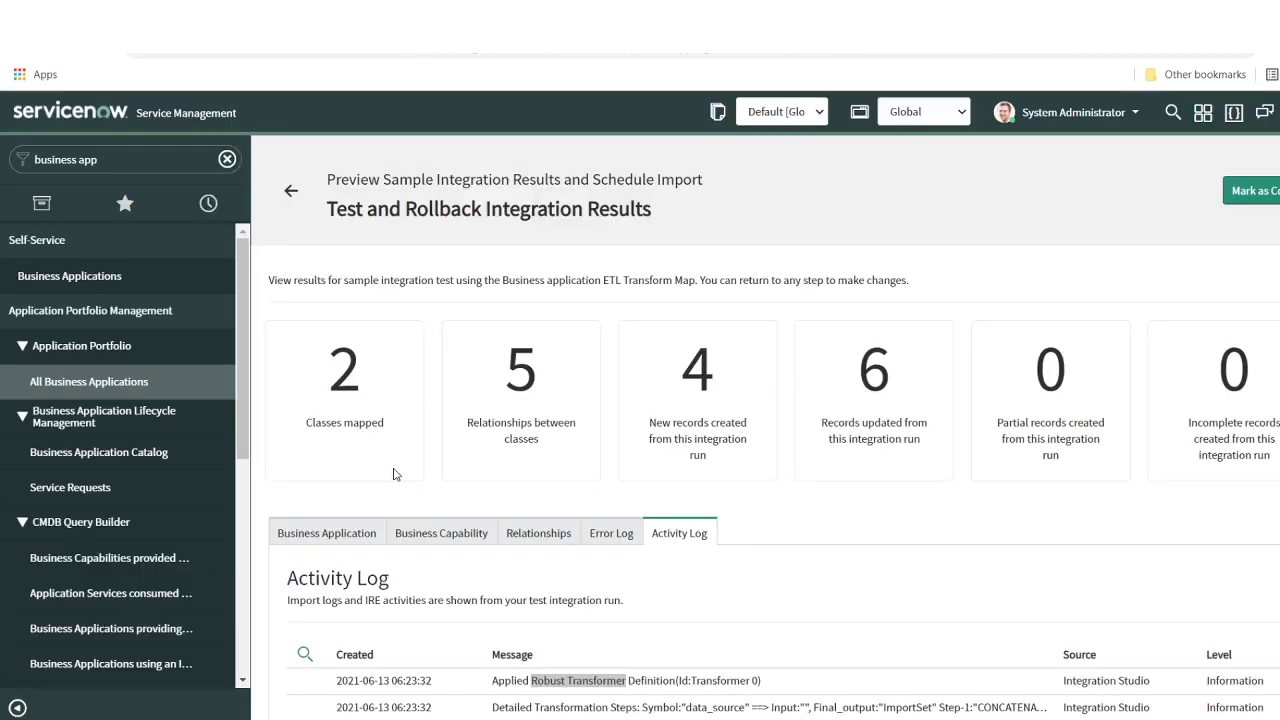
Show the sample Business Application records in the integration test results again
{"action": "scroll", "coordinate": [360, 460], "scroll_direction": "down", "scroll_amount": 3}
{"action": "scroll", "coordinate": [329, 316], "scroll_direction": "up", "scroll_amount": 1}
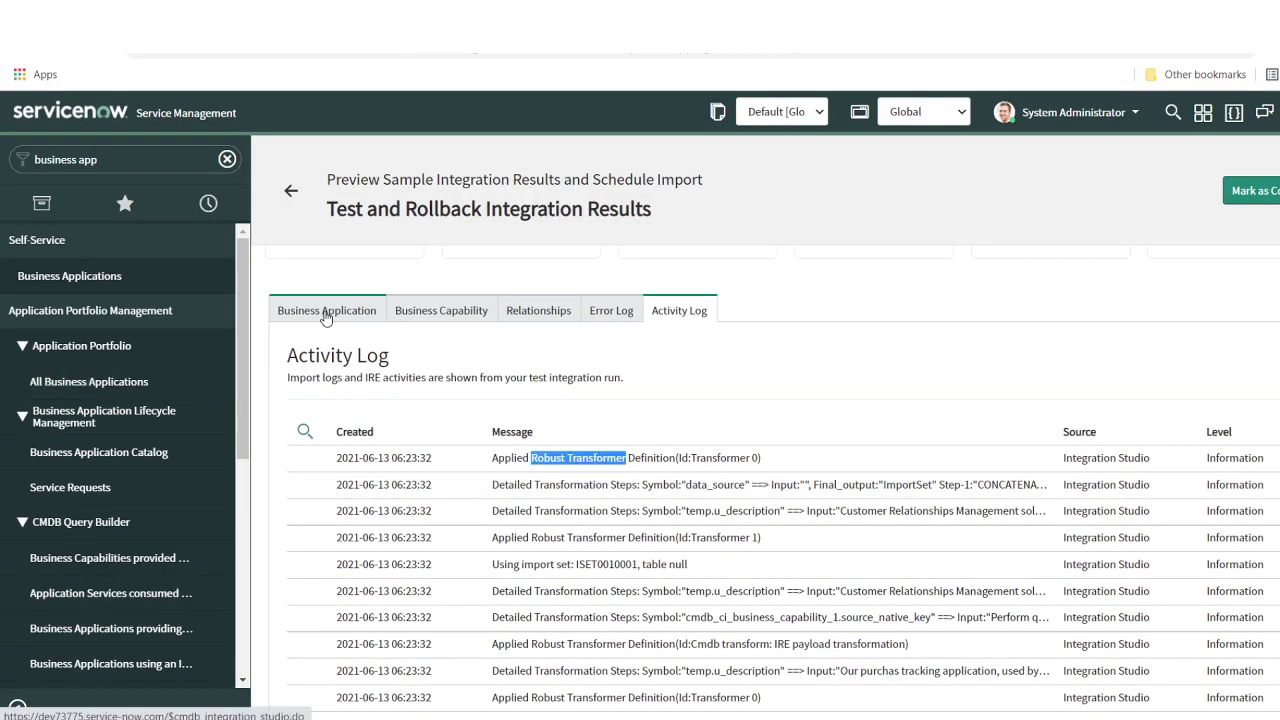
{"action": "left_click", "coordinate": [325, 312]}
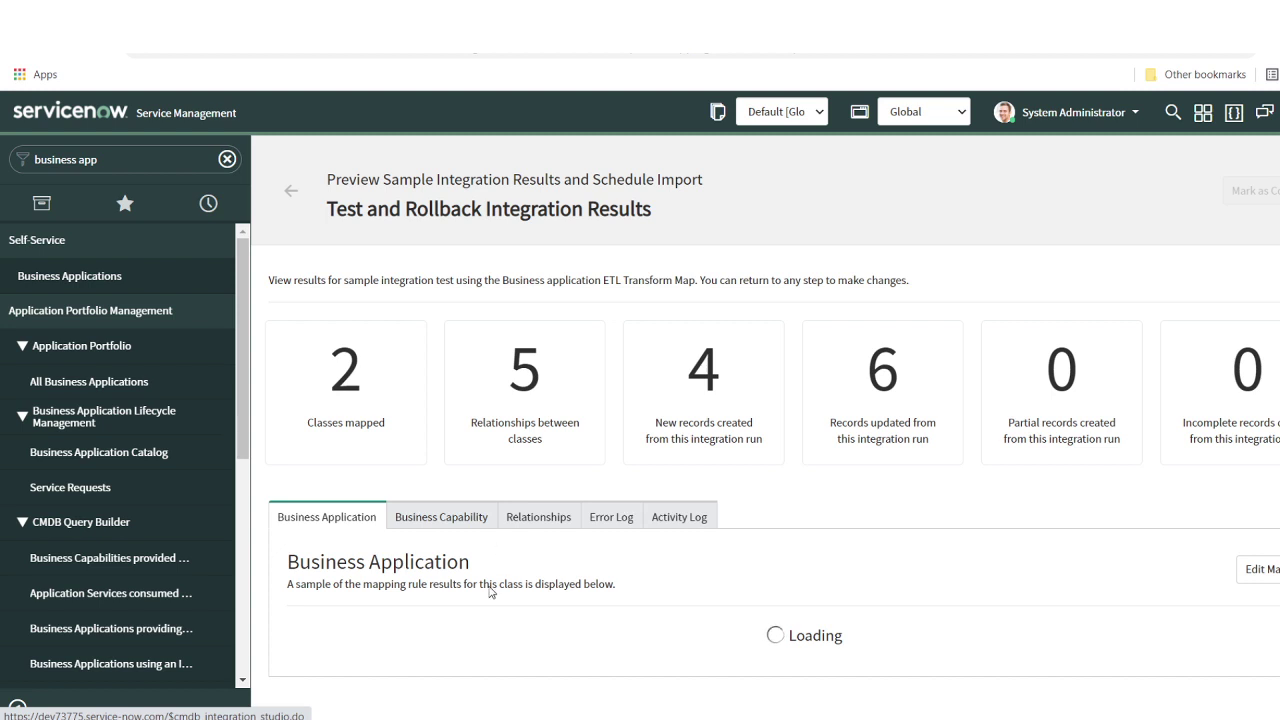
{"action": "scroll", "coordinate": [534, 608], "scroll_direction": "down", "scroll_amount": 2}
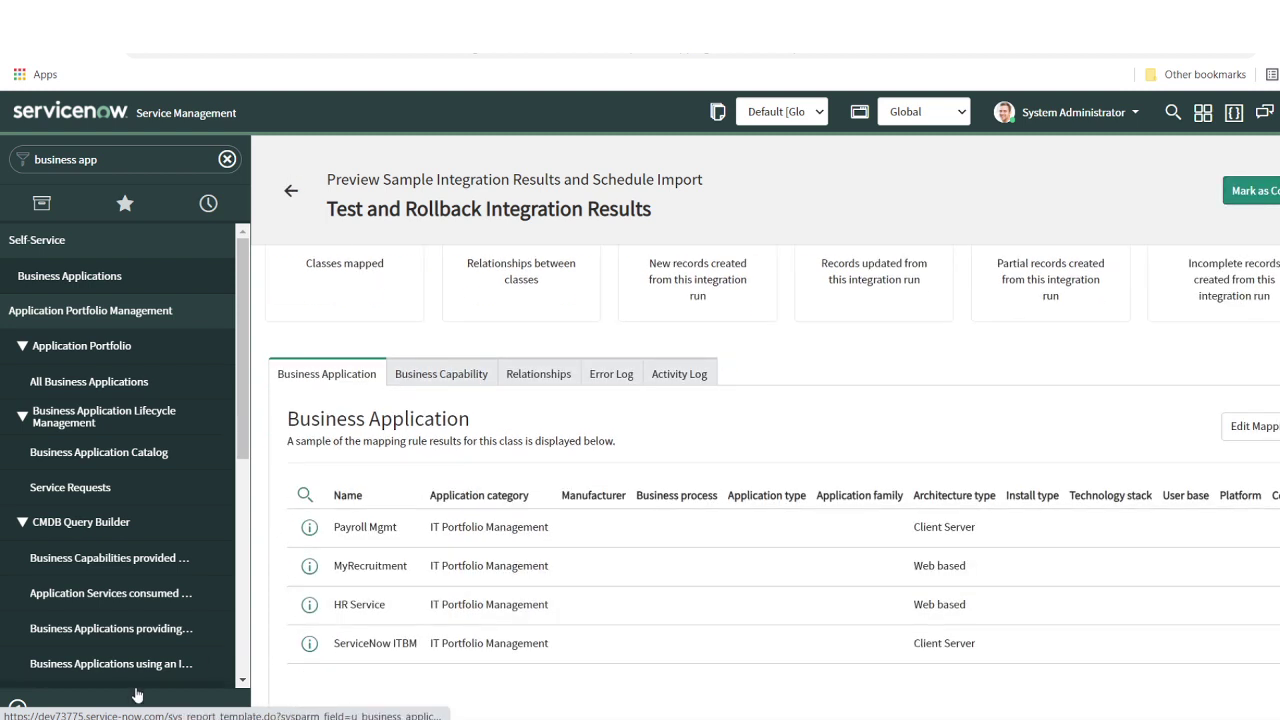
Open the source file BA Sample data.csv in Excel and maximize its window
{"action": "key", "text": "super"}
{"action": "type", "text": "ba"}
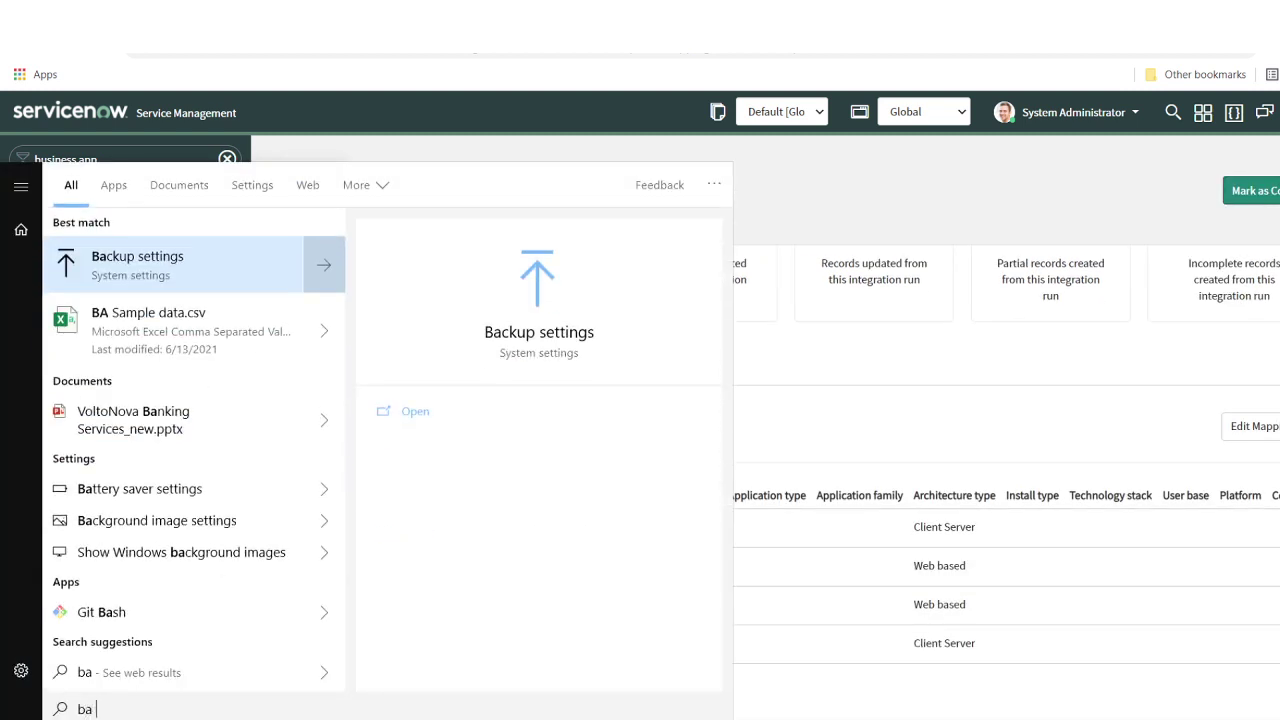
{"action": "left_click", "coordinate": [168, 360]}
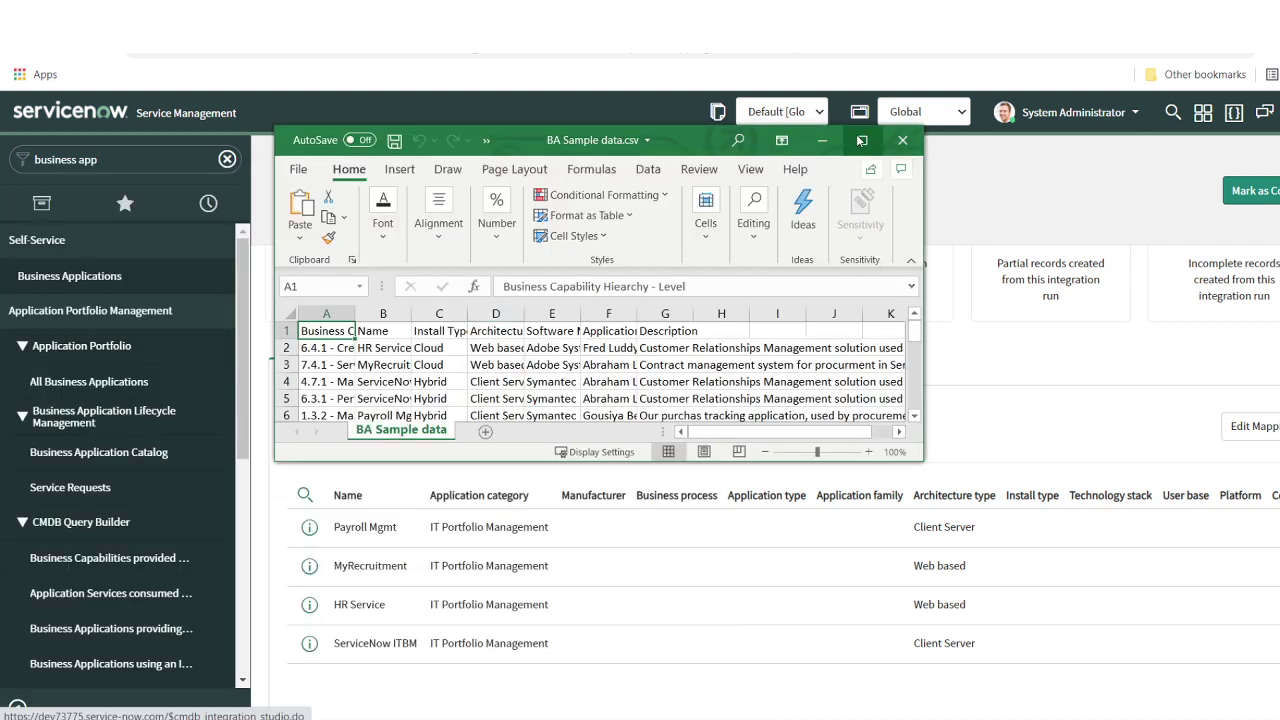
{"action": "left_click", "coordinate": [862, 140]}
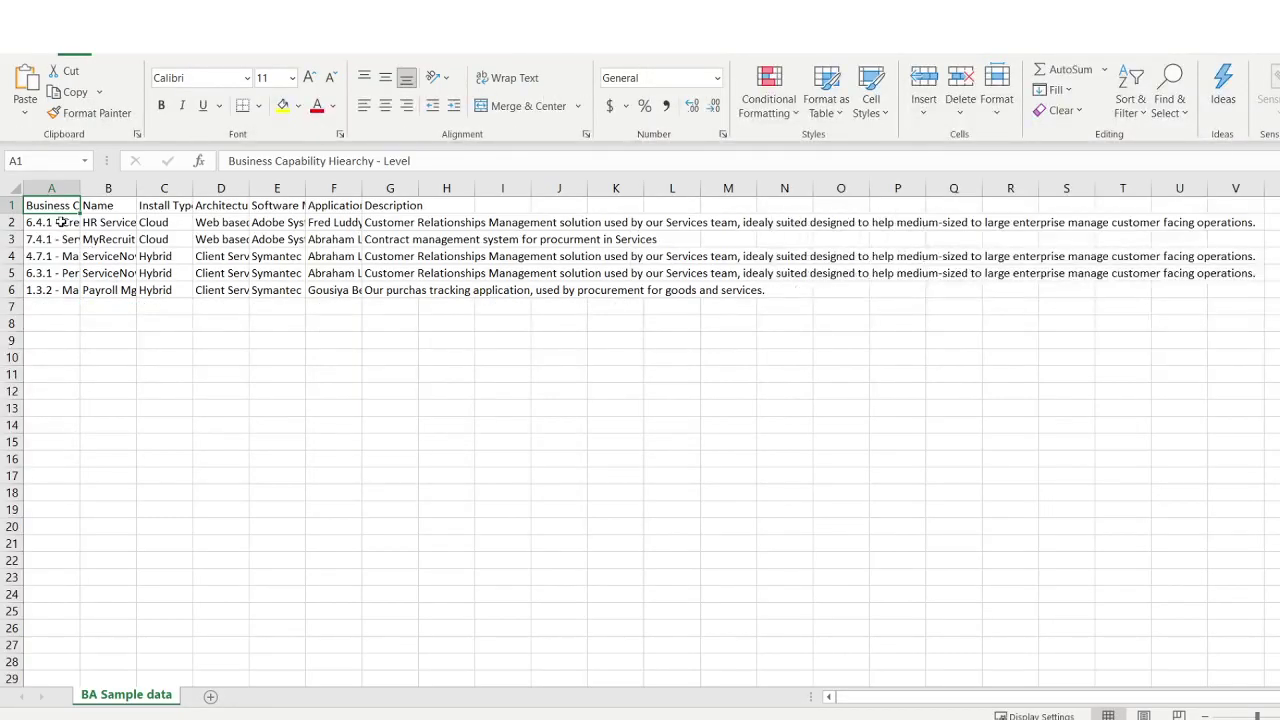
Fit the business capability hierarchy and Name columns to their contents and examine the repeated ServiceNow ITBM rows
{"action": "left_click", "coordinate": [60, 222]}
{"action": "left_click_drag", "start_coordinate": [60, 222], "coordinate": [60, 289]}
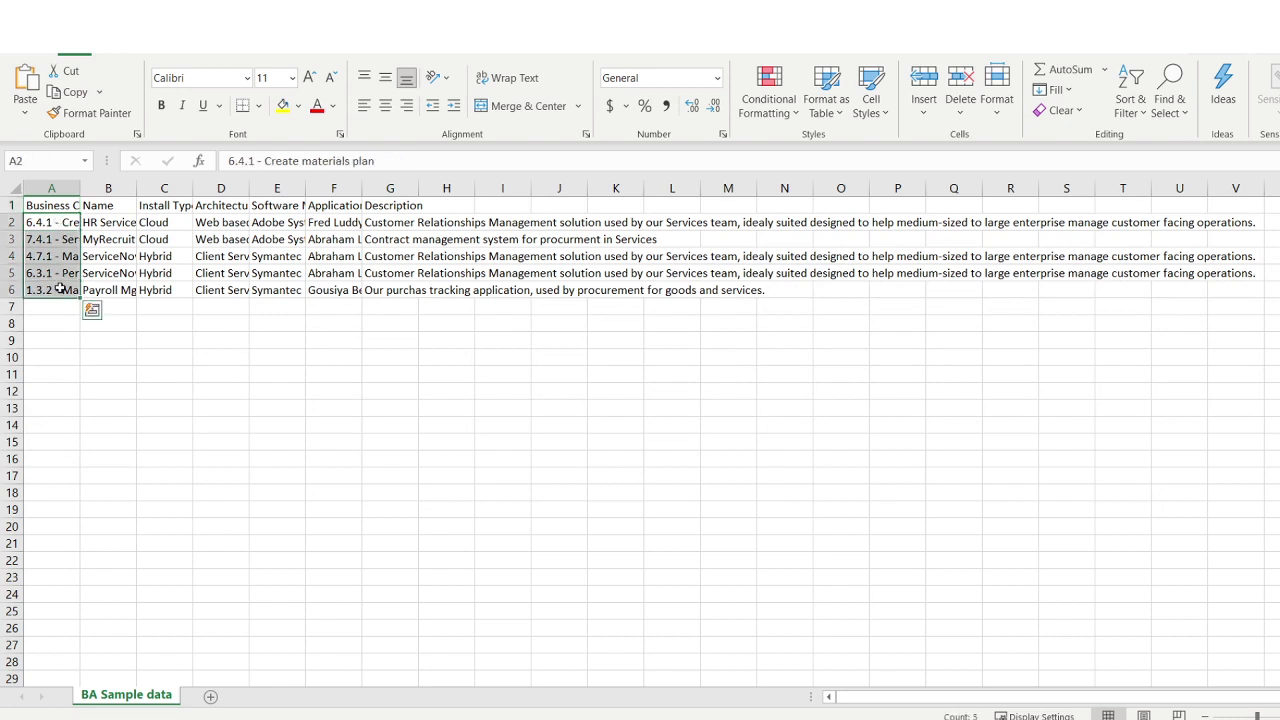
{"action": "double_click", "coordinate": [135, 193]}
{"action": "left_click_drag", "start_coordinate": [148, 257], "coordinate": [148, 272]}
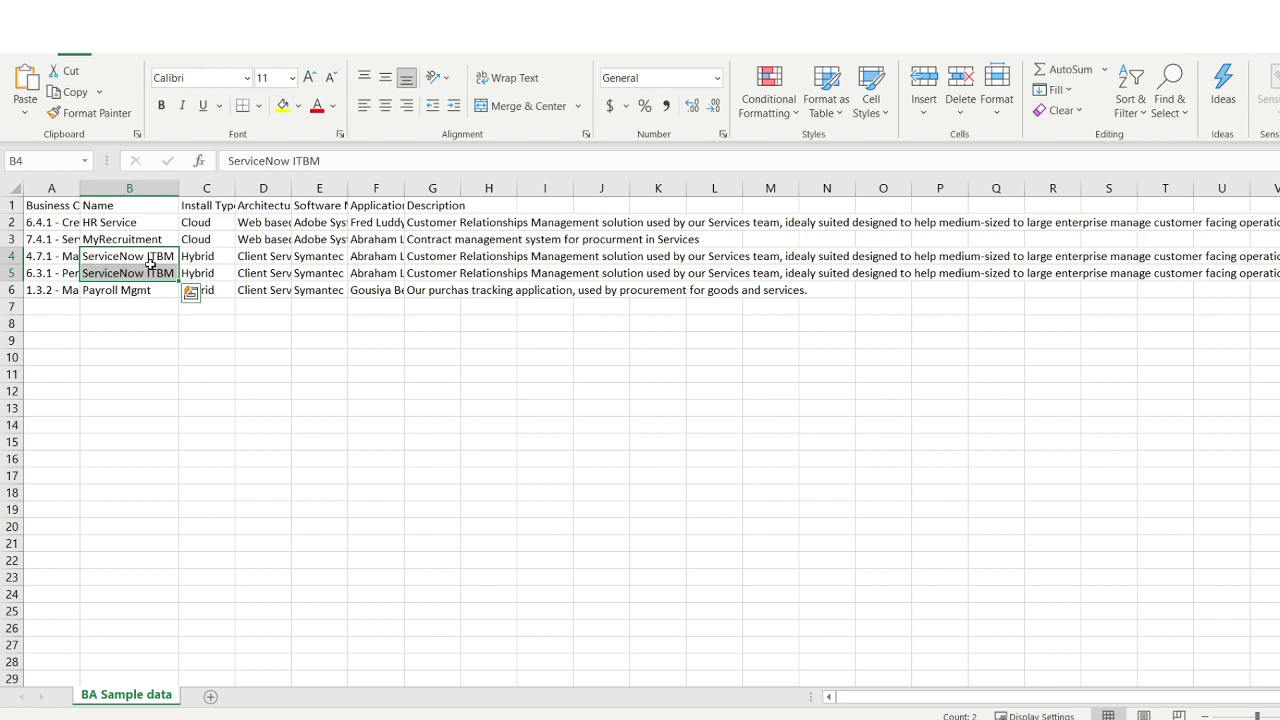
{"action": "double_click", "coordinate": [79, 188]}
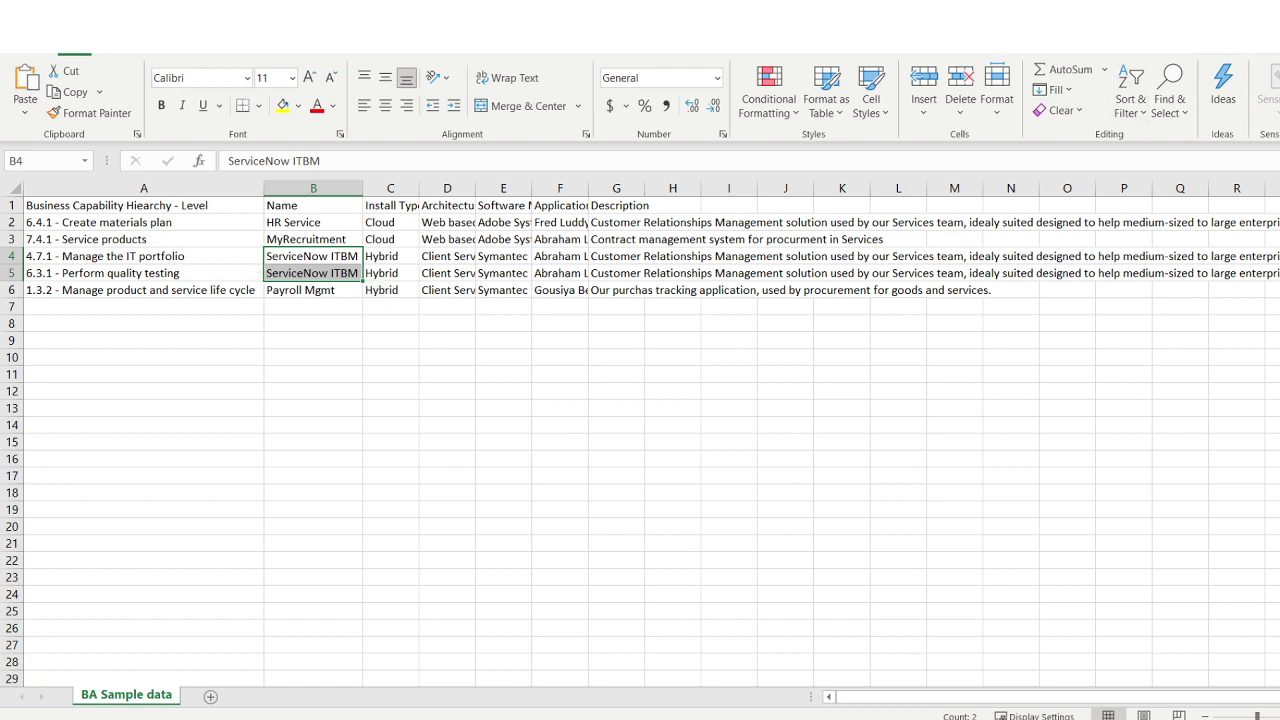
Copy the name ServiceNow ITBM, switch back to ServiceNow, filter the Business Applications list by it and open the matching record
{"action": "left_click", "coordinate": [345, 262]}
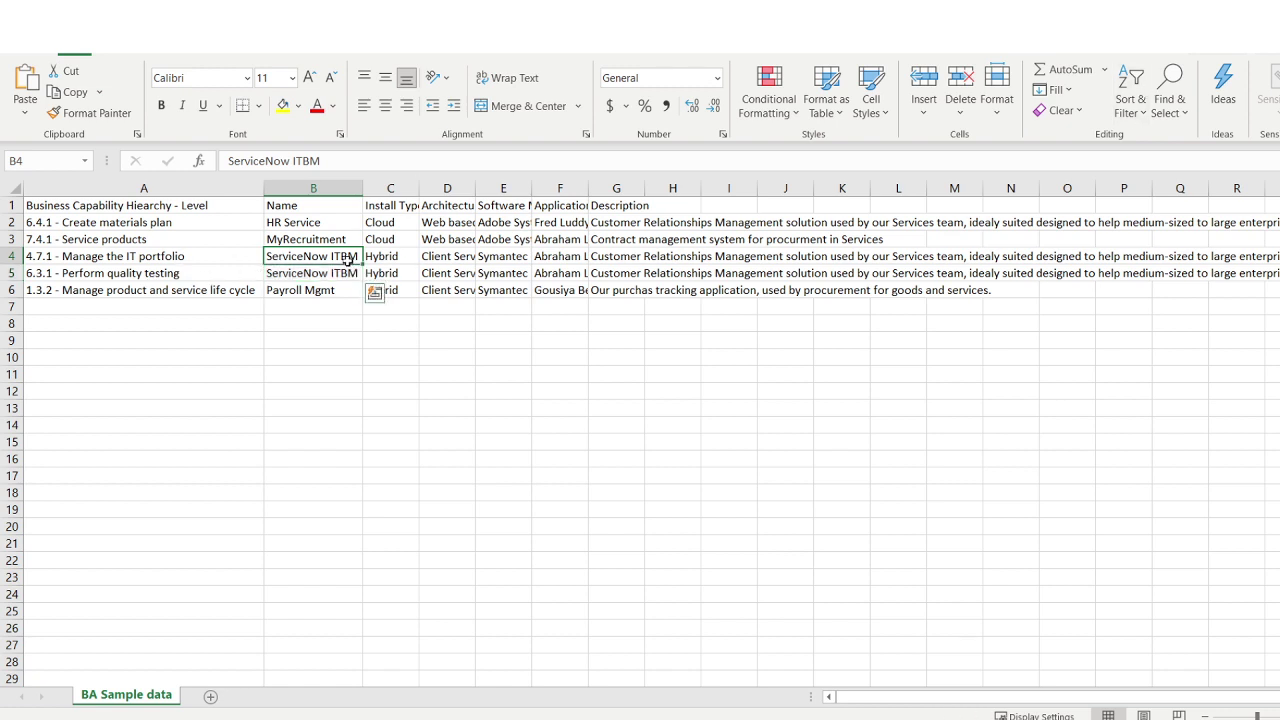
{"action": "key", "text": "ctrl+c"}
{"action": "key", "text": "alt+Tab"}
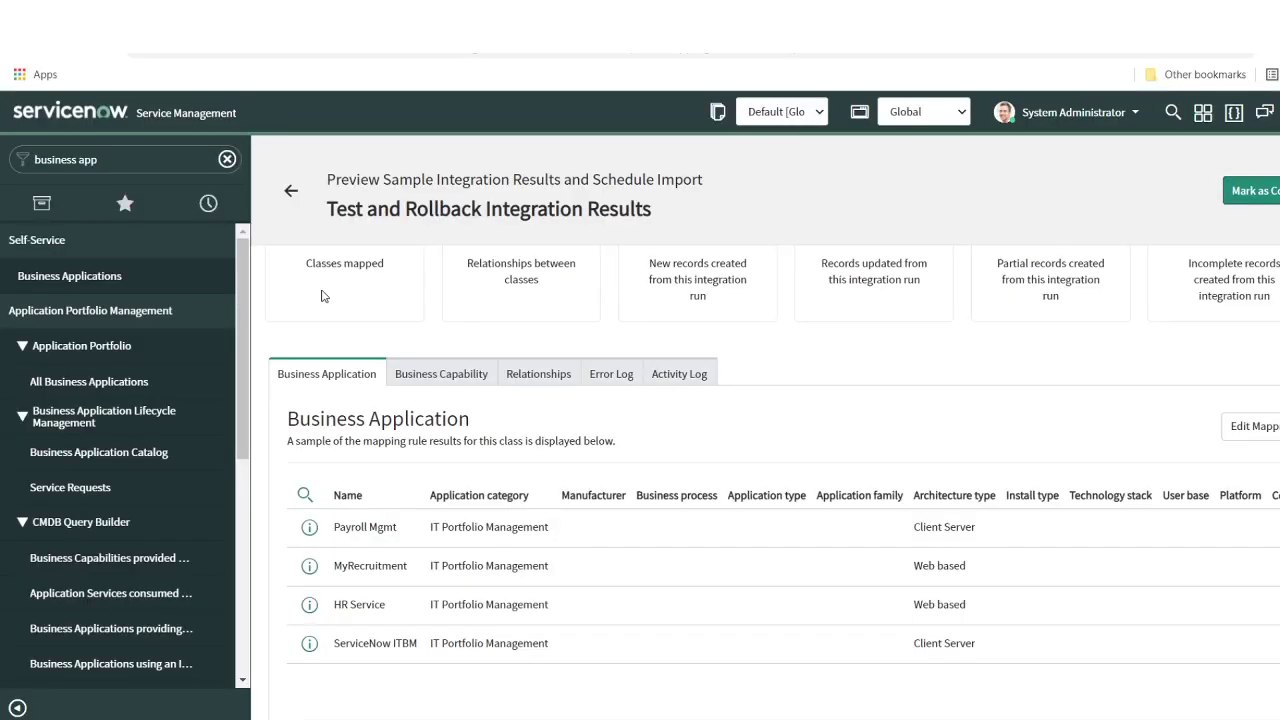
{"action": "key", "text": "ctrl+Tab"}
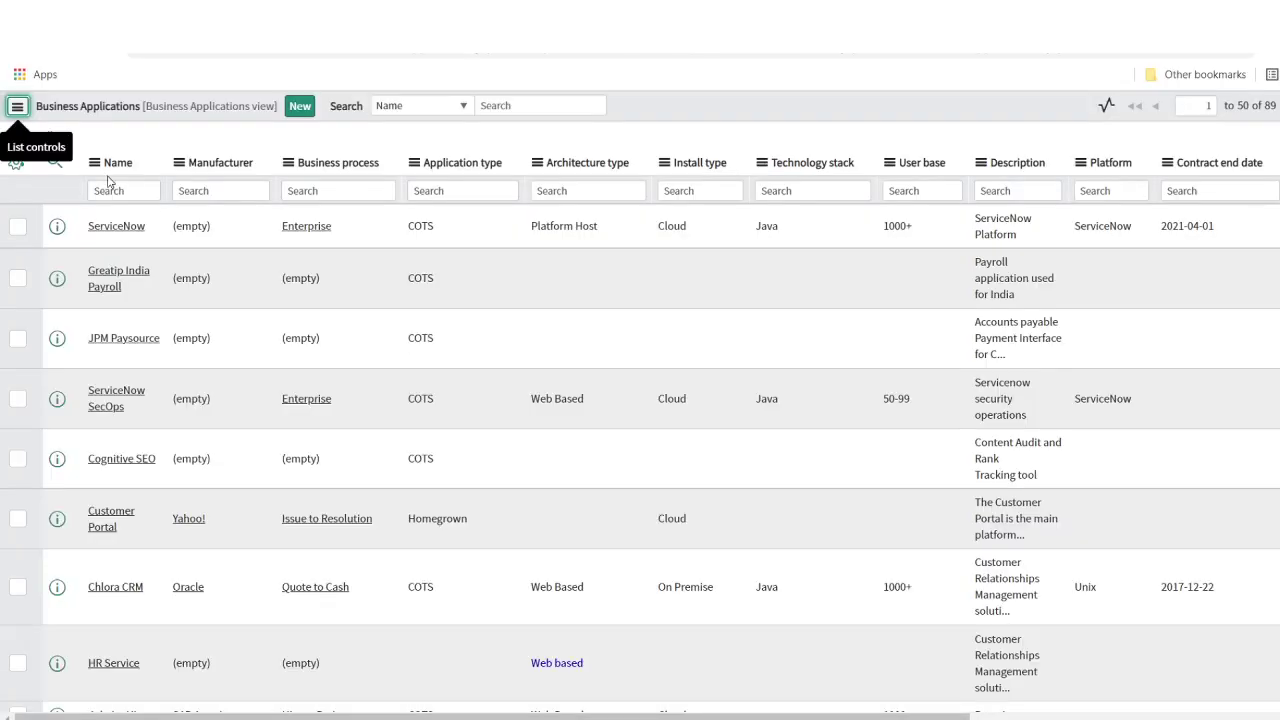
{"action": "left_click", "coordinate": [116, 192]}
{"action": "key", "text": "ctrl+v"}
{"action": "key", "text": "Return"}
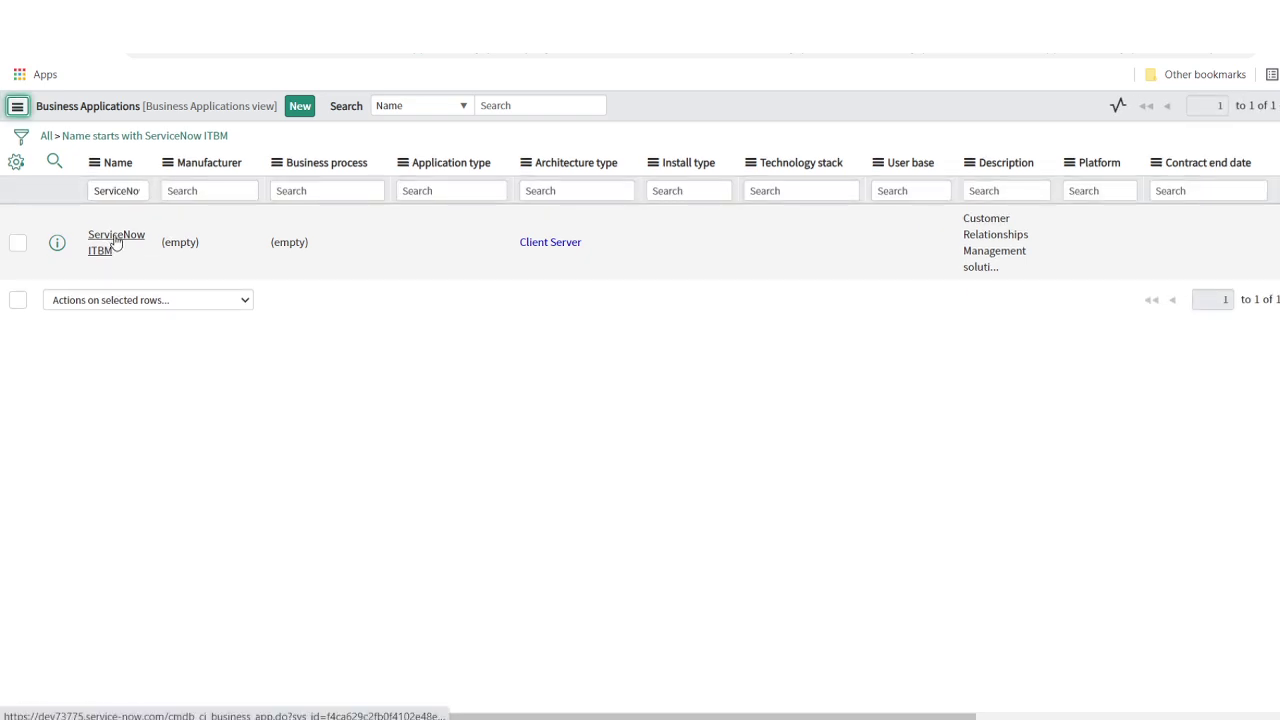
{"action": "left_click", "coordinate": [116, 243]}
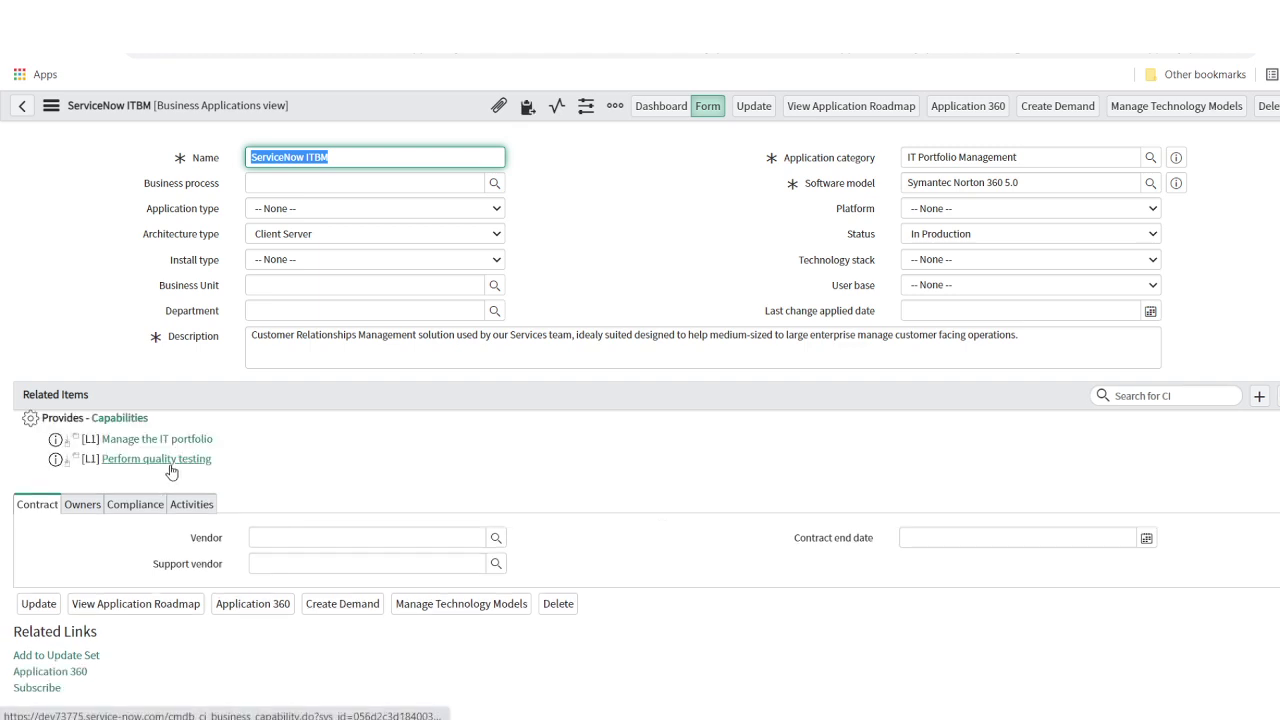
Check the ServiceNow ITBM record's provided capabilities, application category, description and IT application owner
{"action": "left_click_drag", "start_coordinate": [240, 451], "coordinate": [111, 447]}
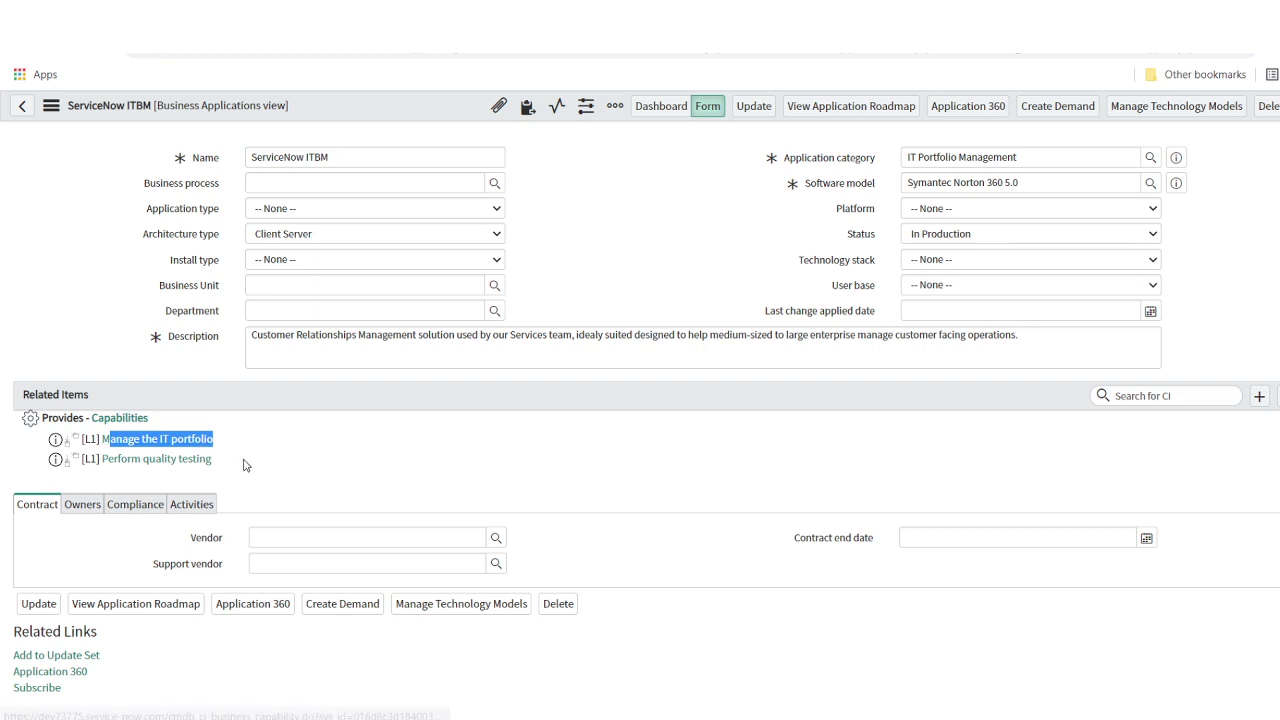
{"action": "left_click_drag", "start_coordinate": [242, 465], "coordinate": [139, 463]}
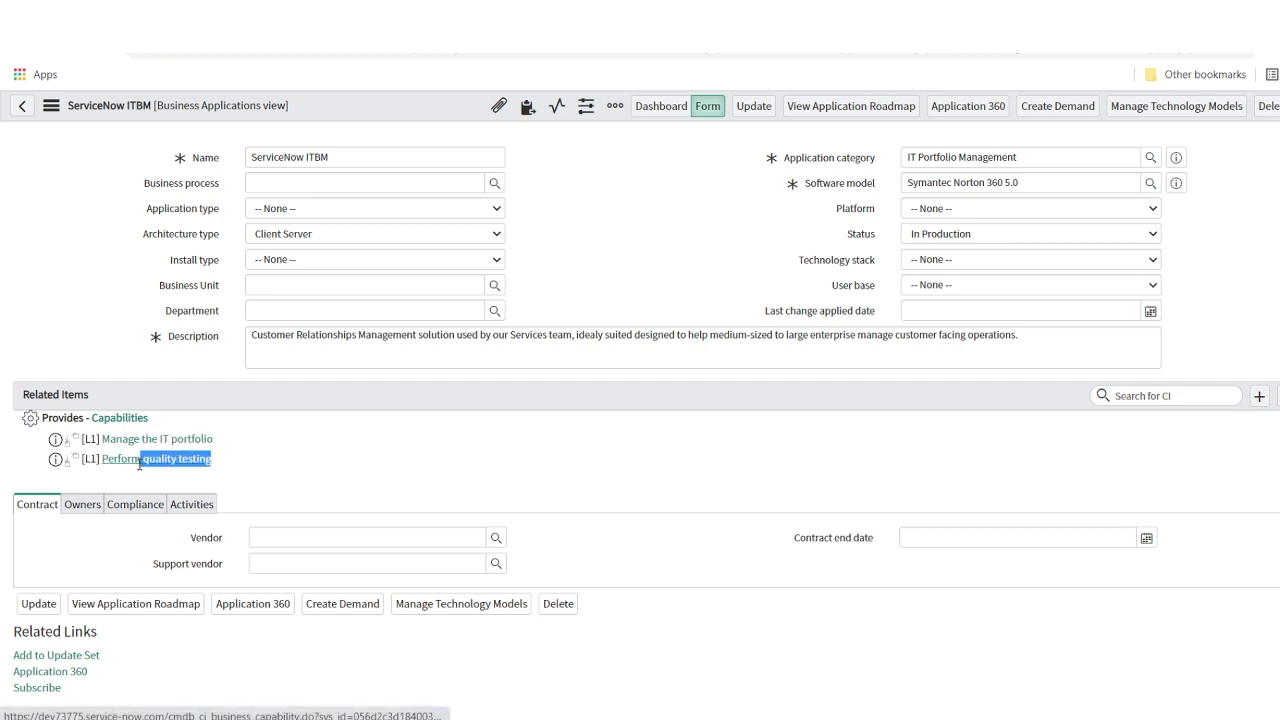
{"action": "left_click", "coordinate": [257, 472]}
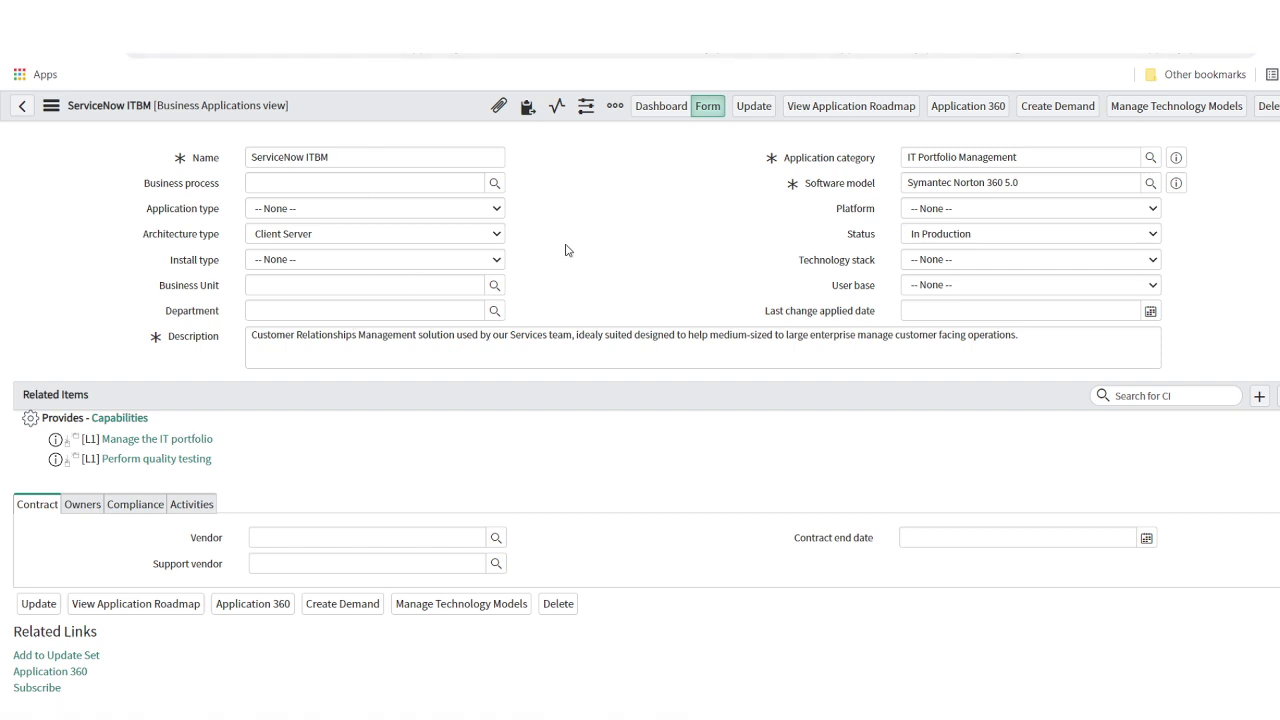
{"action": "left_click_drag", "start_coordinate": [1015, 158], "coordinate": [903, 160]}
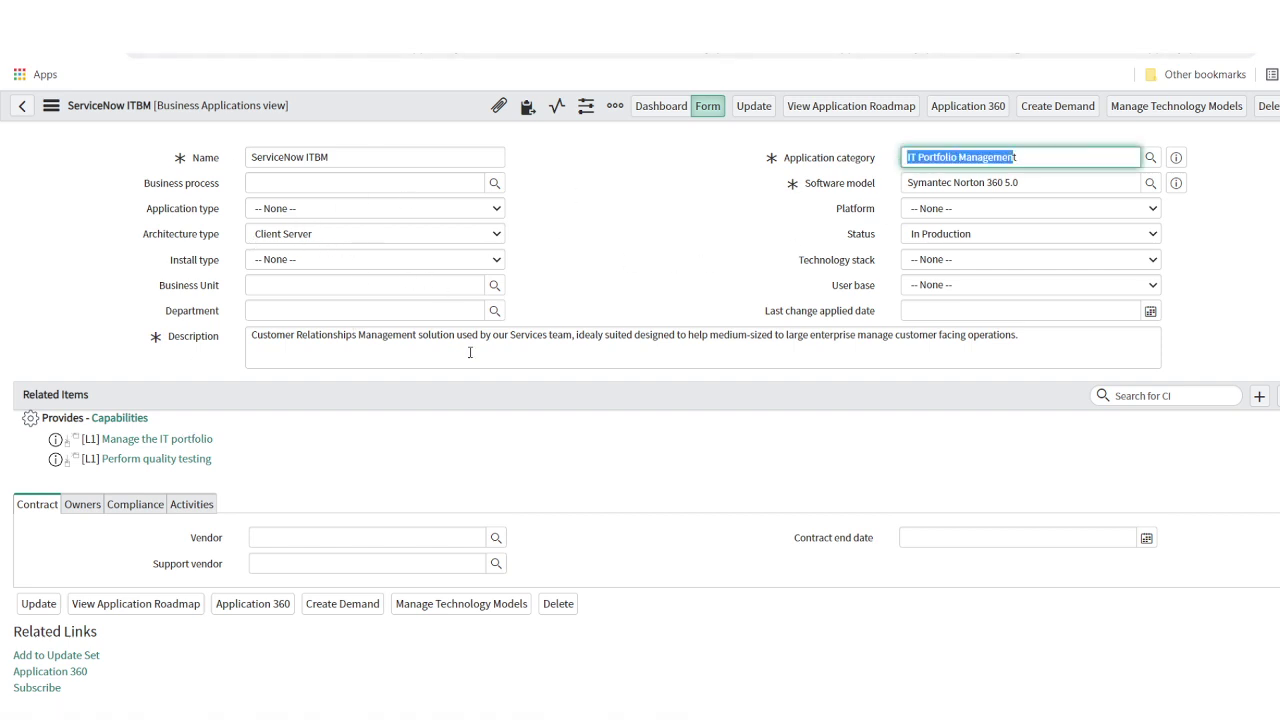
{"action": "left_click_drag", "start_coordinate": [268, 338], "coordinate": [545, 322]}
{"action": "scroll", "coordinate": [257, 391], "scroll_direction": "down", "scroll_amount": 1}
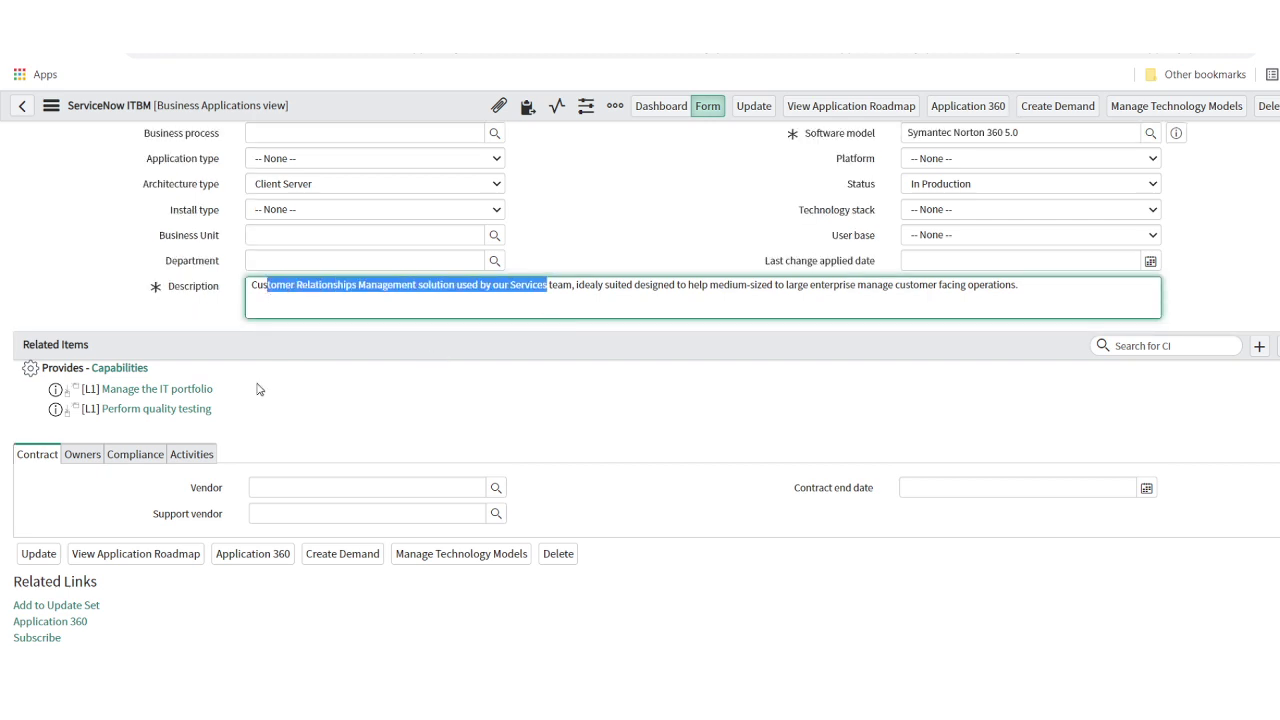
{"action": "left_click", "coordinate": [82, 454]}
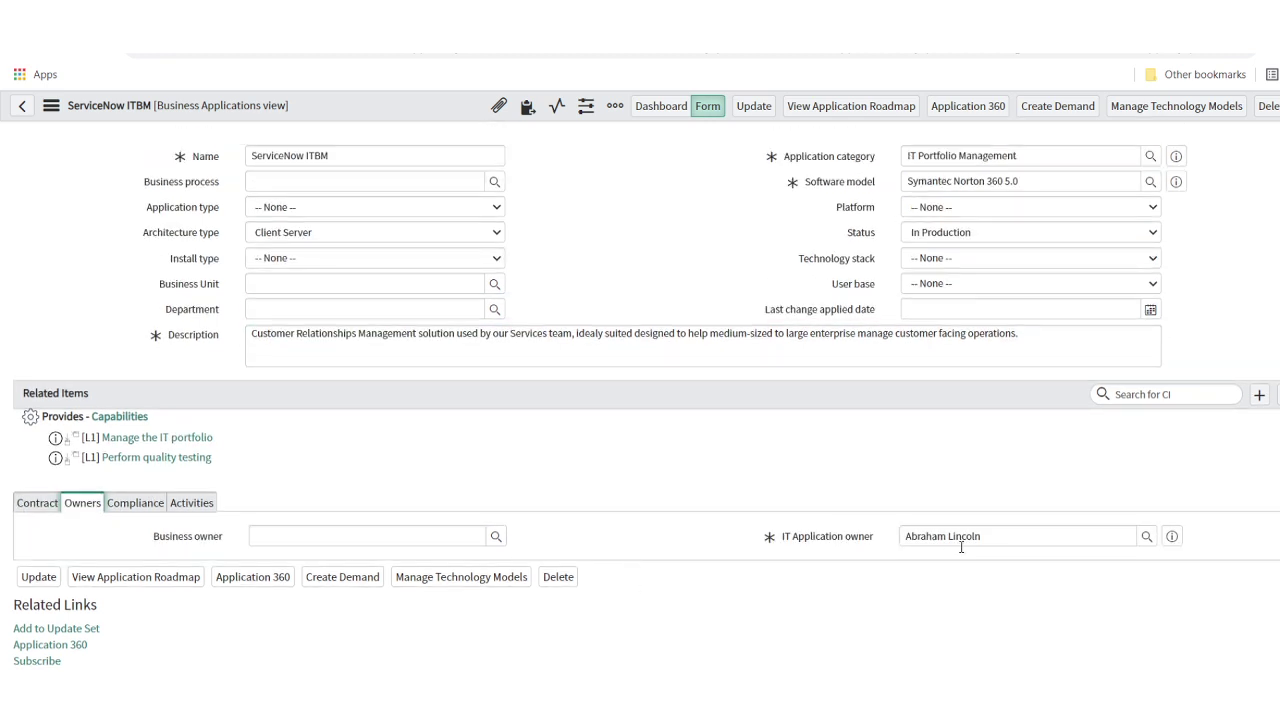
{"action": "triple_click", "coordinate": [1012, 535]}
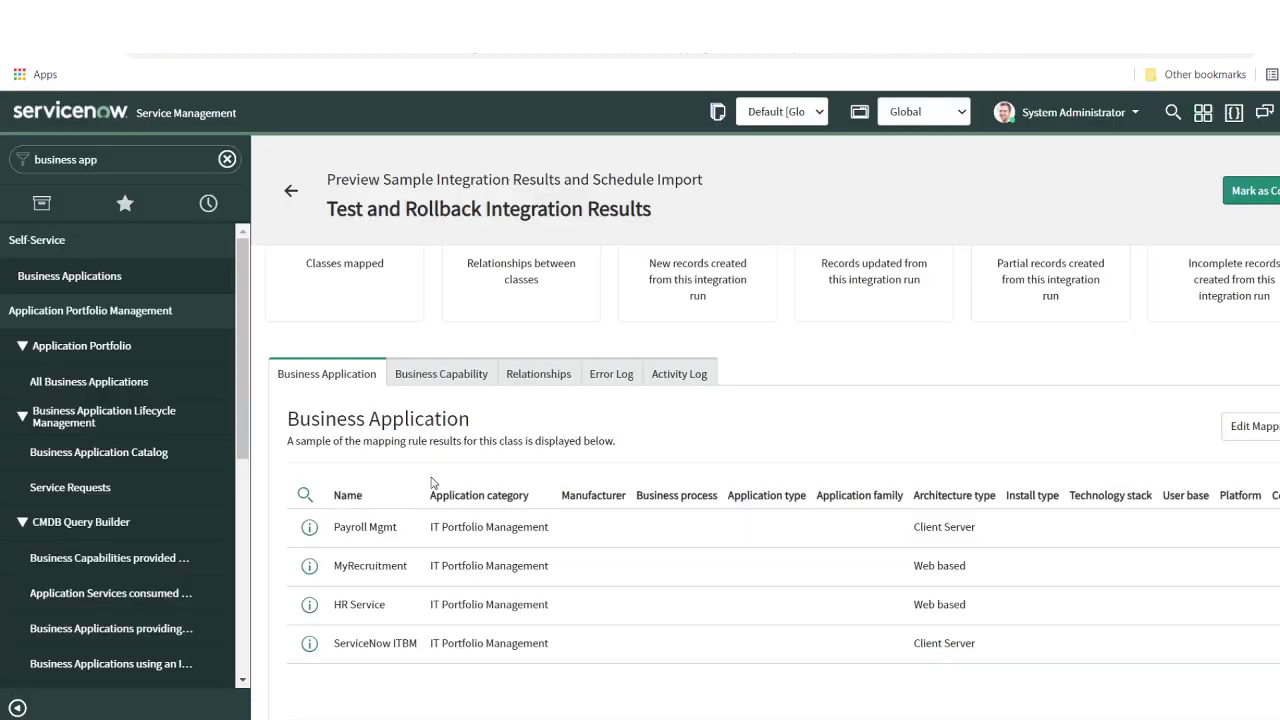
Review the Business Capability sample in the integration test results and mark the task complete, retaining the data in the CMDB
{"action": "scroll", "coordinate": [455, 468], "scroll_direction": "up", "scroll_amount": 2}
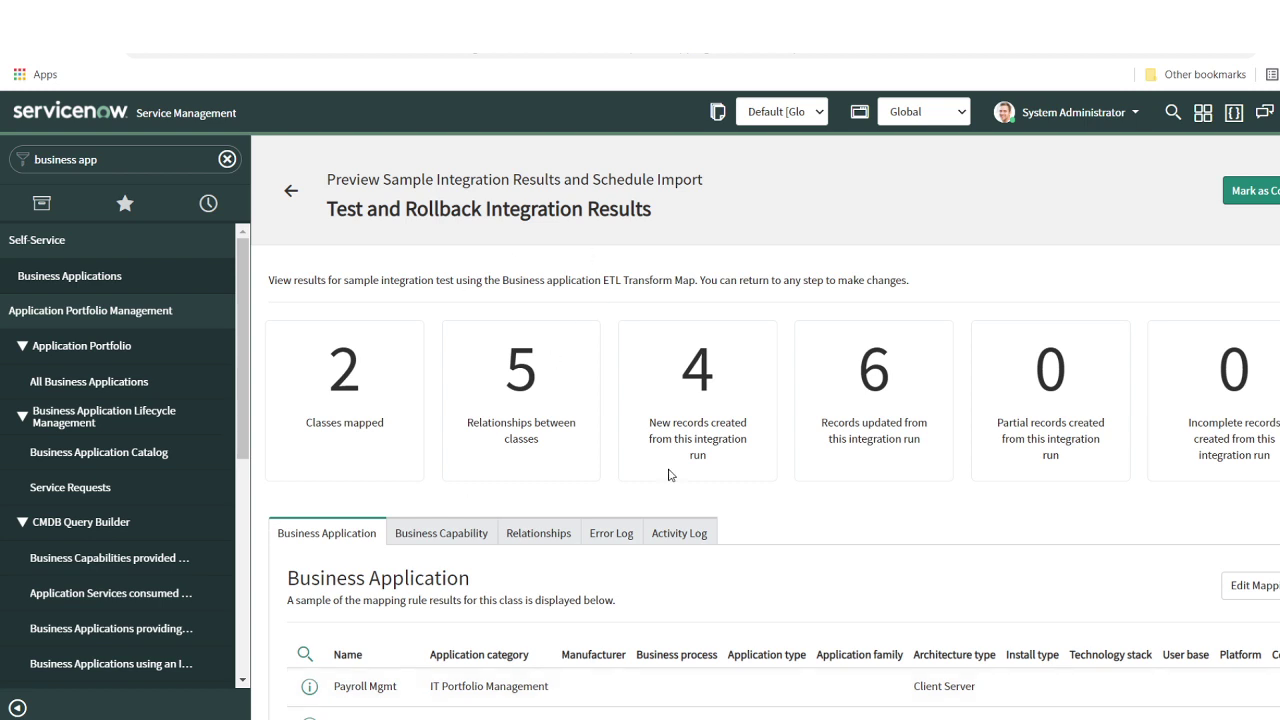
{"action": "scroll", "coordinate": [669, 474], "scroll_direction": "down", "scroll_amount": 3}
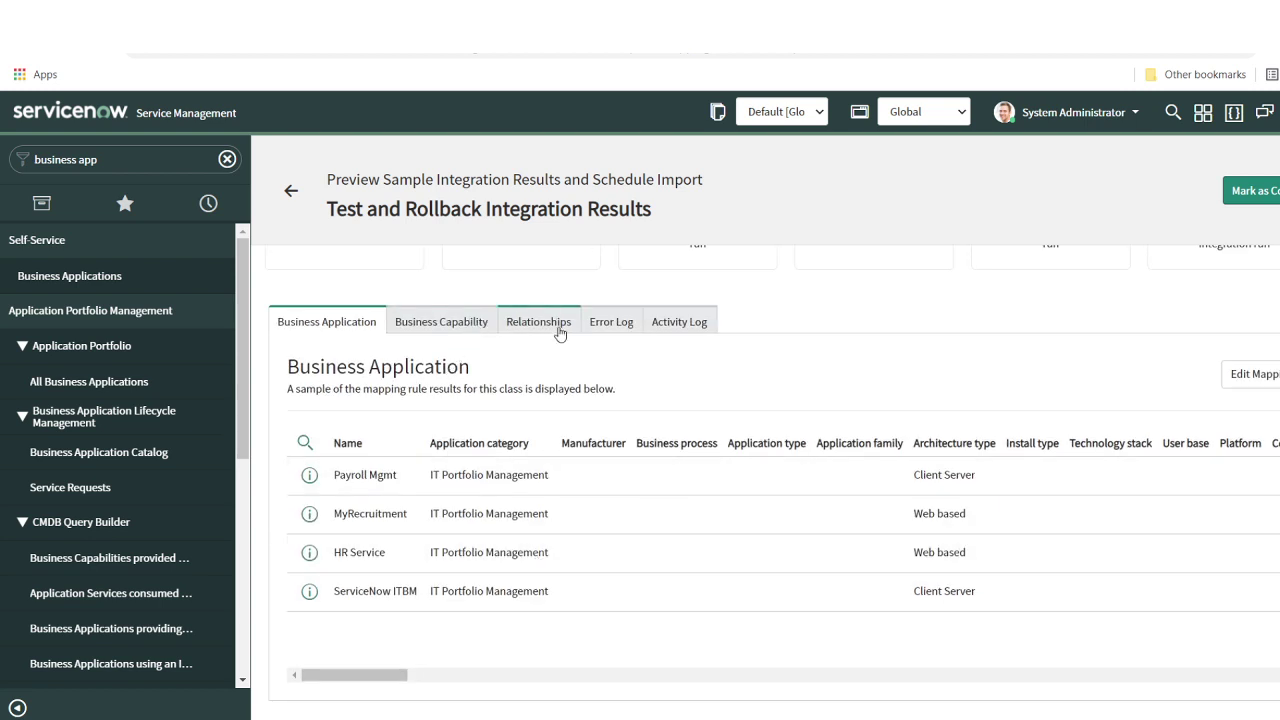
{"action": "left_click", "coordinate": [456, 323]}
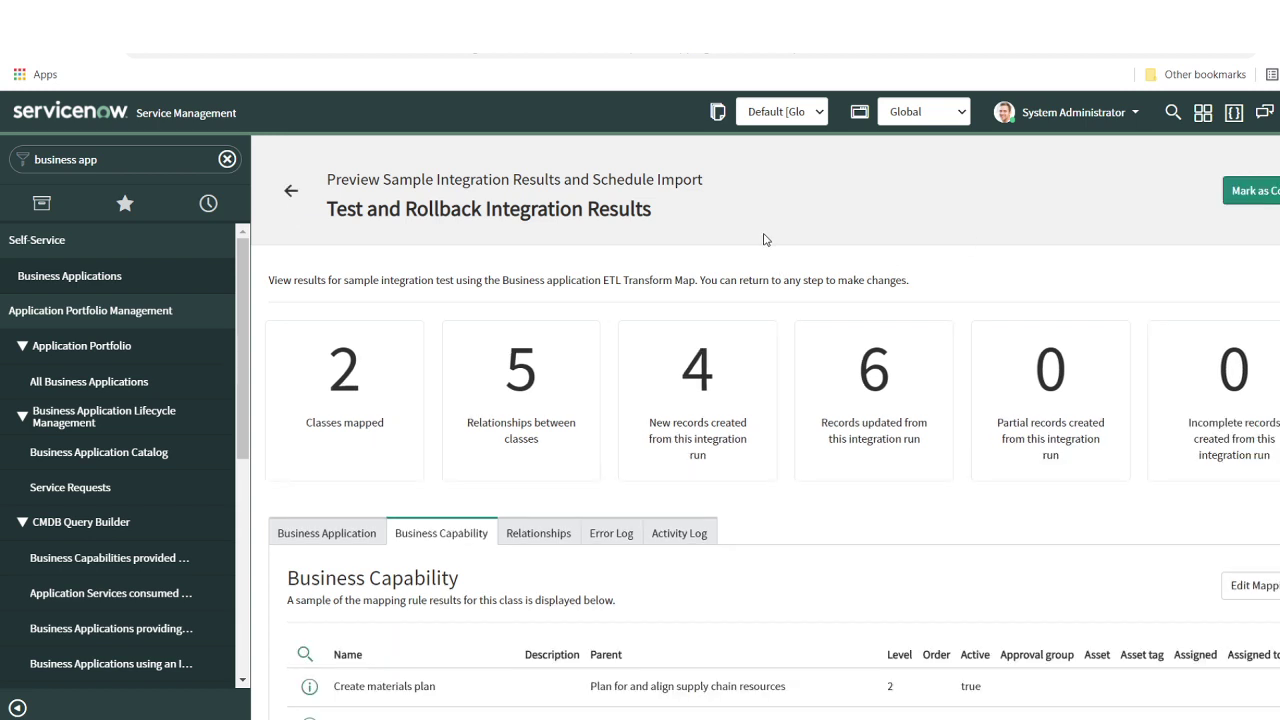
{"action": "left_click", "coordinate": [1268, 195]}
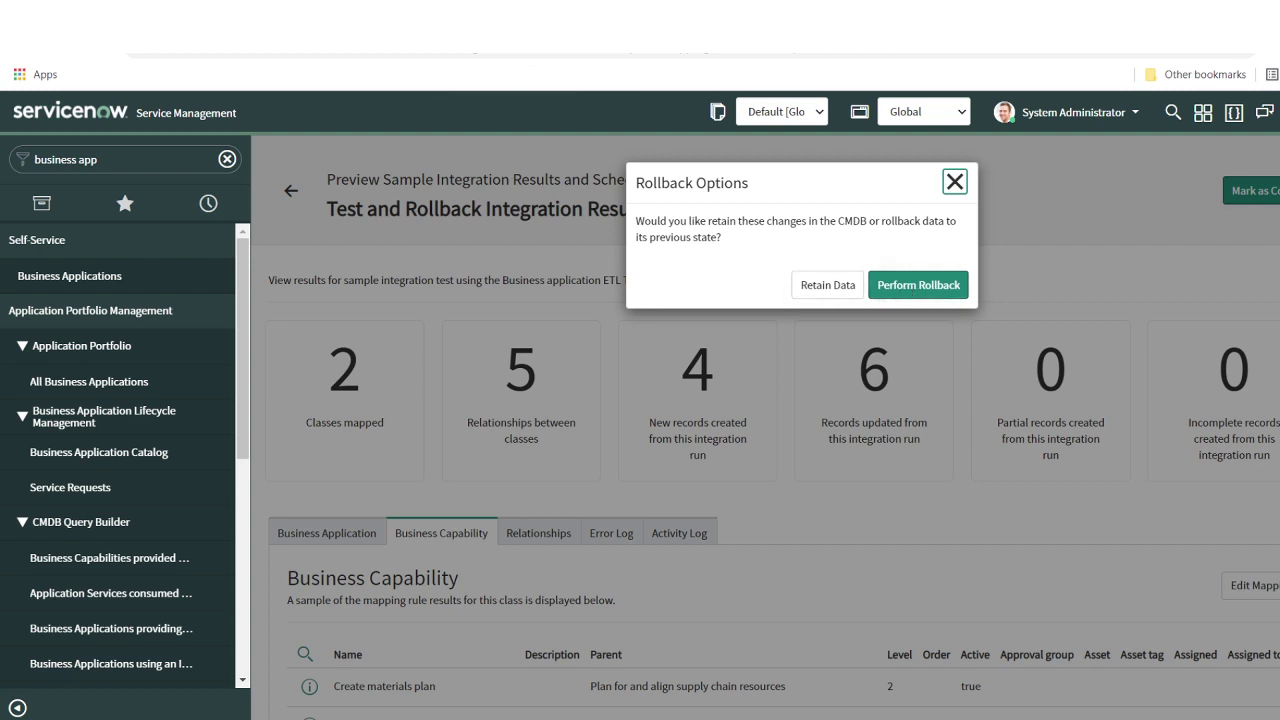
{"action": "left_click", "coordinate": [825, 291]}
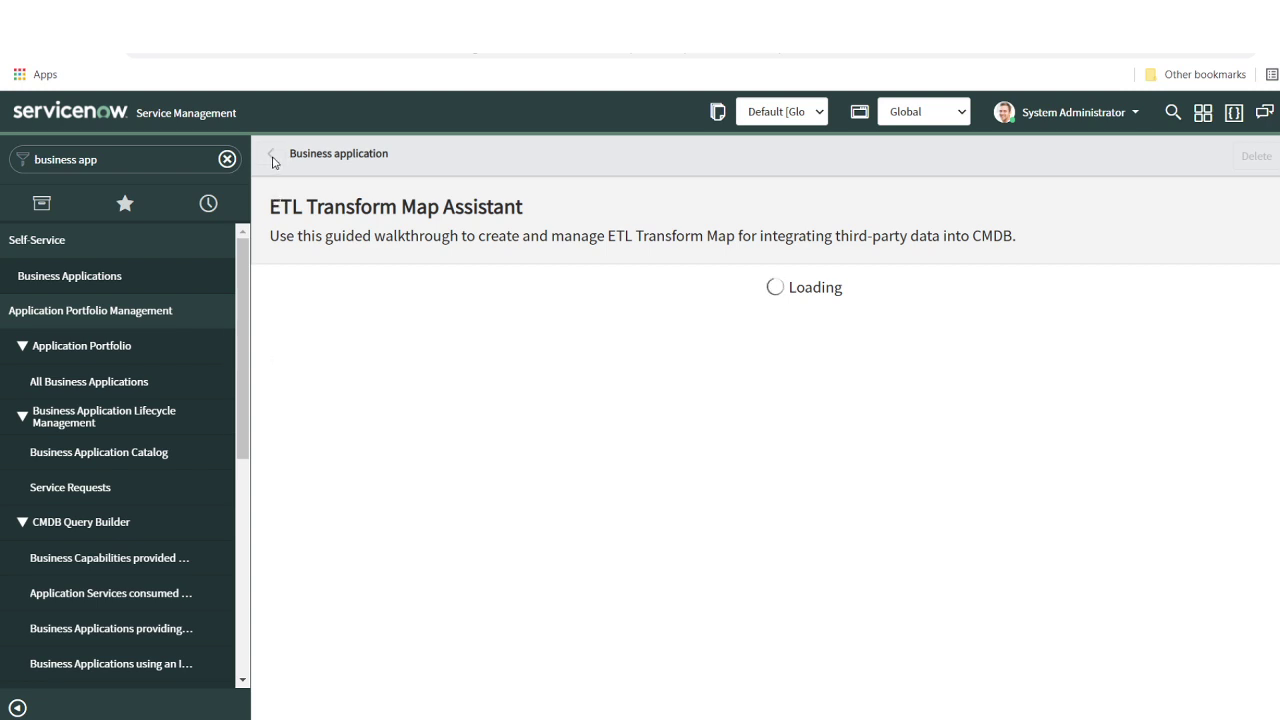
Open the Set Import Schedule task and bring up the scheduled data imports for its data source
{"action": "scroll", "coordinate": [552, 452], "scroll_direction": "down", "scroll_amount": 2}
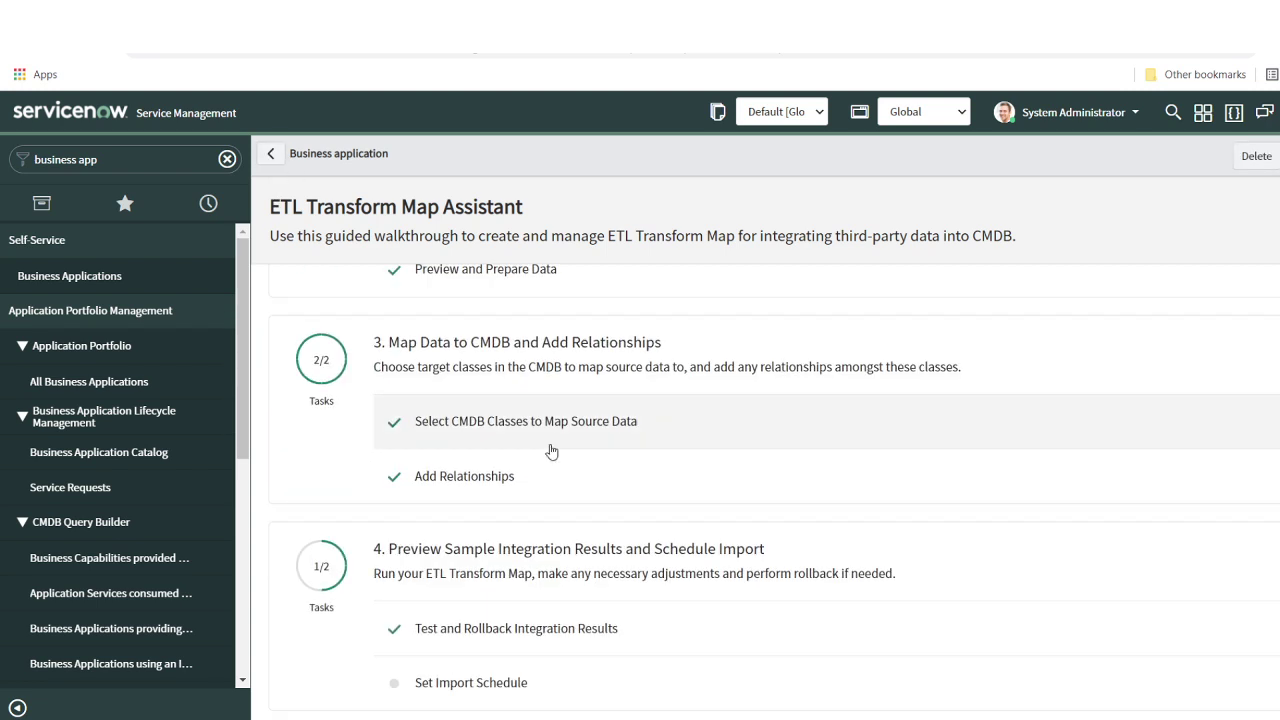
{"action": "left_click", "coordinate": [508, 684]}
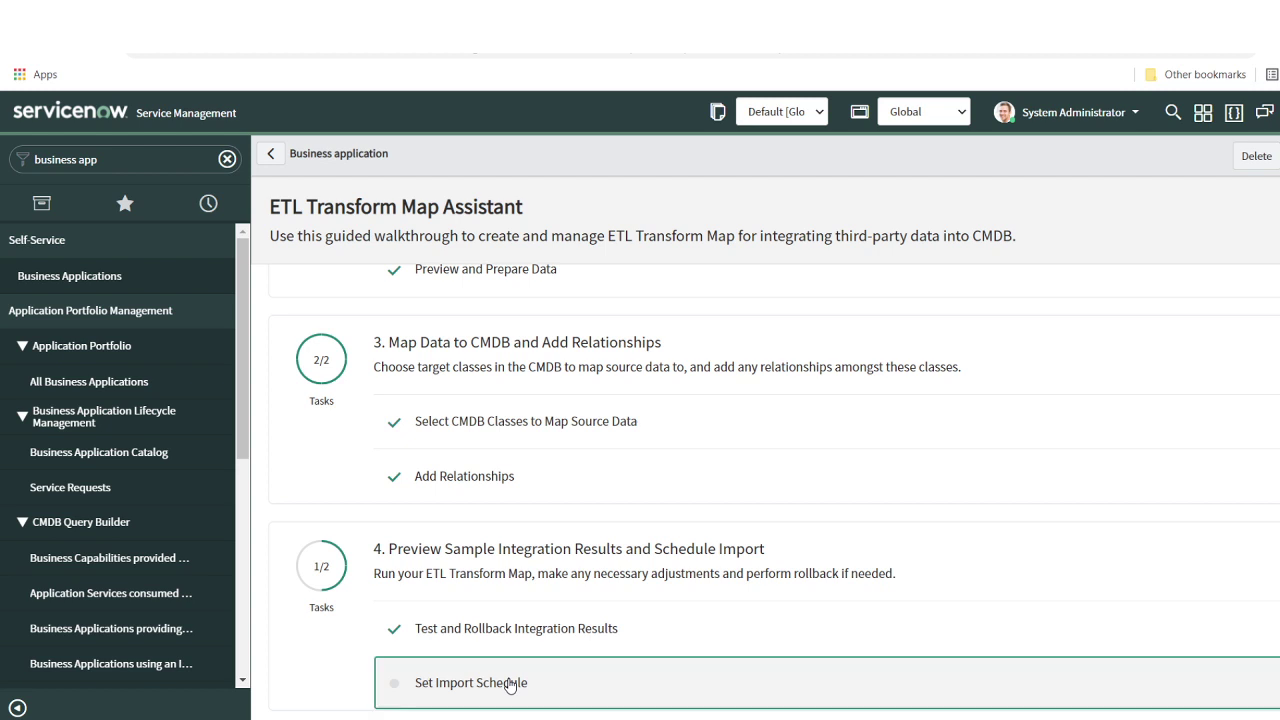
{"action": "left_click", "coordinate": [822, 498]}
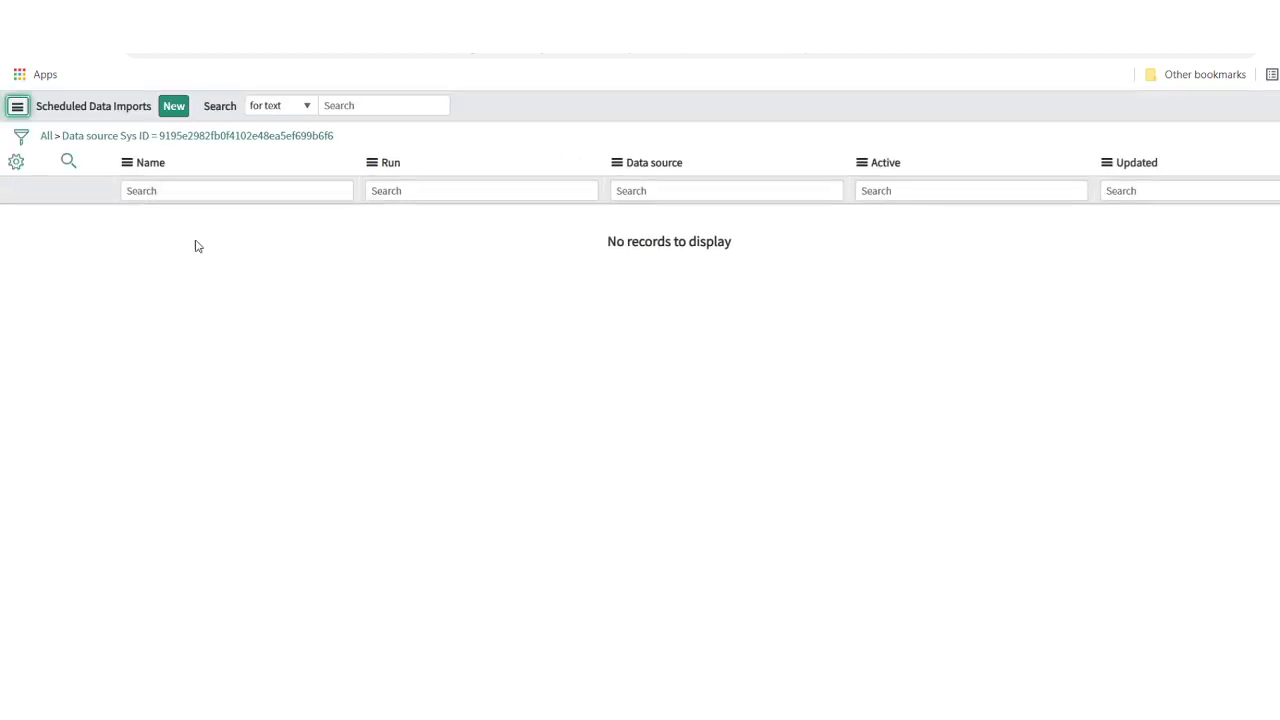
Create a daily scheduled data import named Business Application with the Business Application data source, running at 12:00:00
{"action": "left_click", "coordinate": [172, 112]}
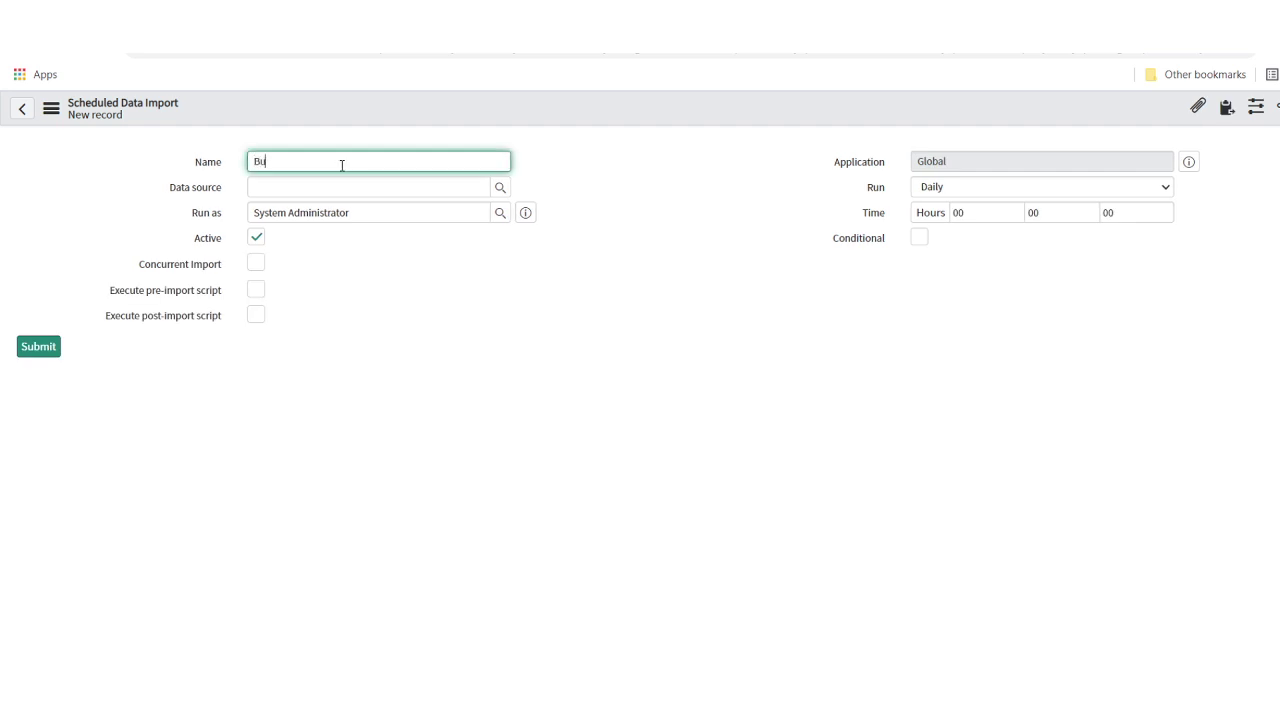
{"action": "type", "text": "siens"}
{"action": "type", "text": "bu"}
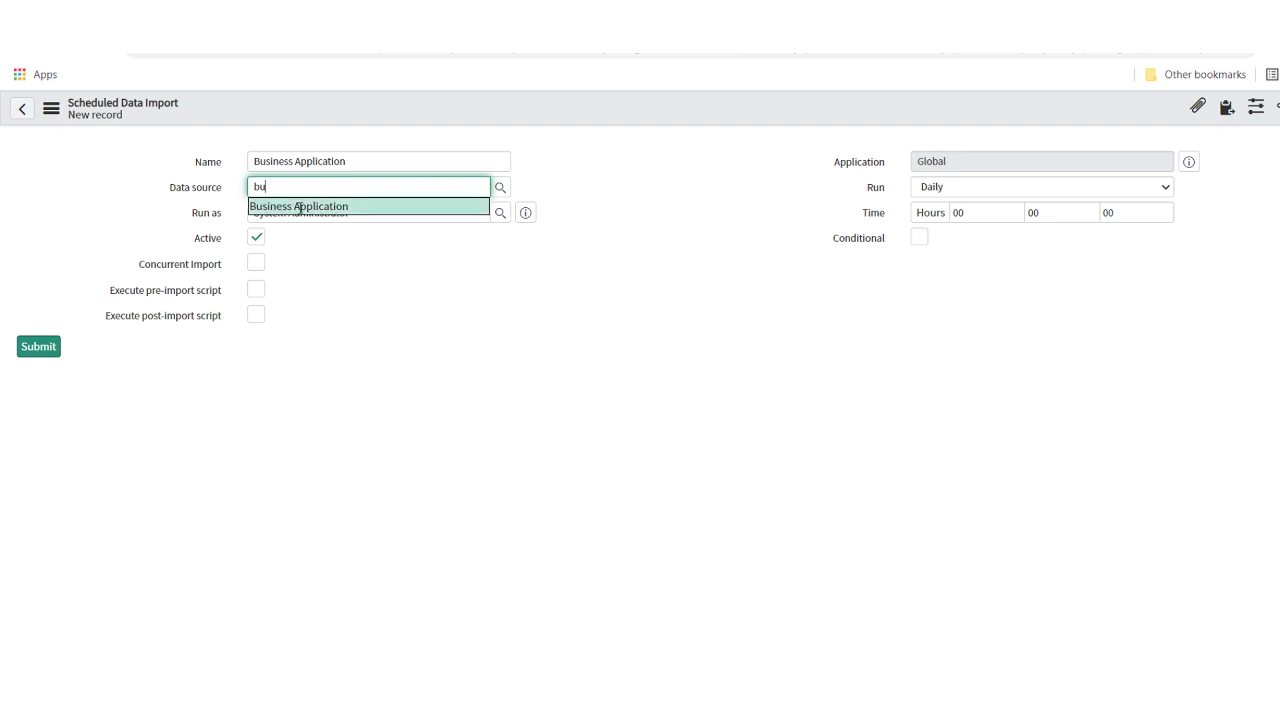
{"action": "left_click", "coordinate": [300, 210]}
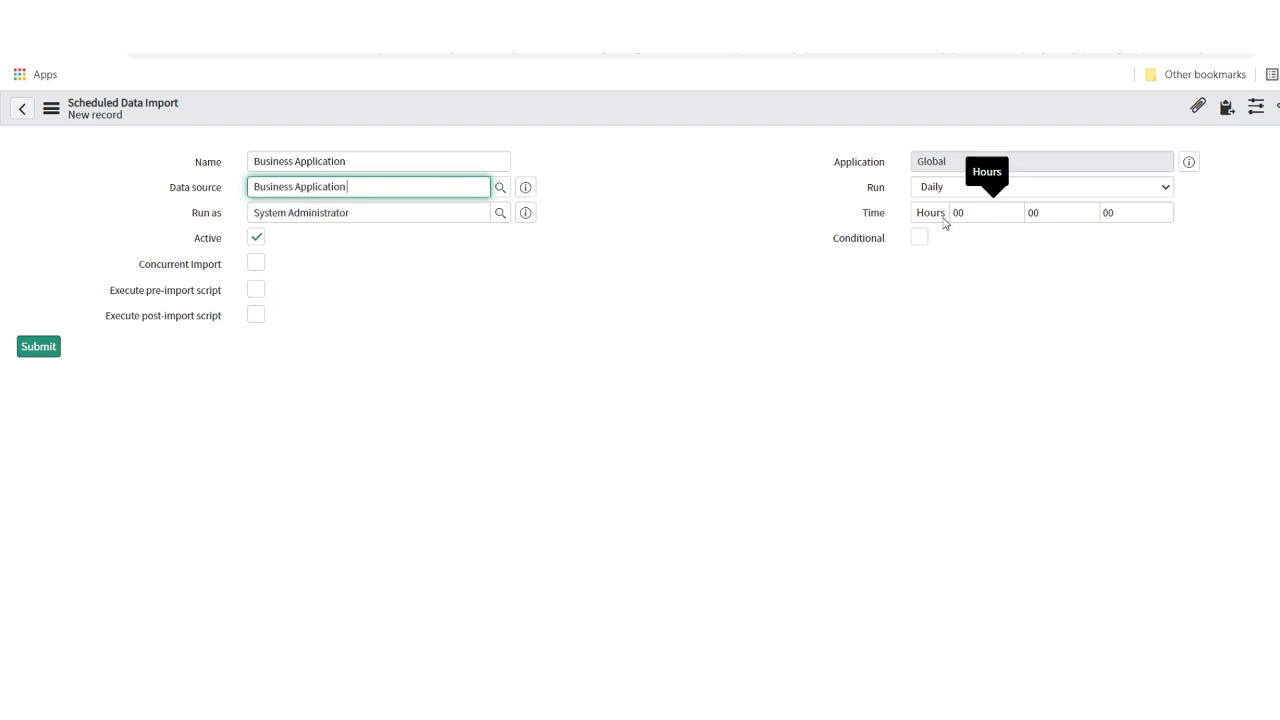
{"action": "left_click", "coordinate": [980, 212]}
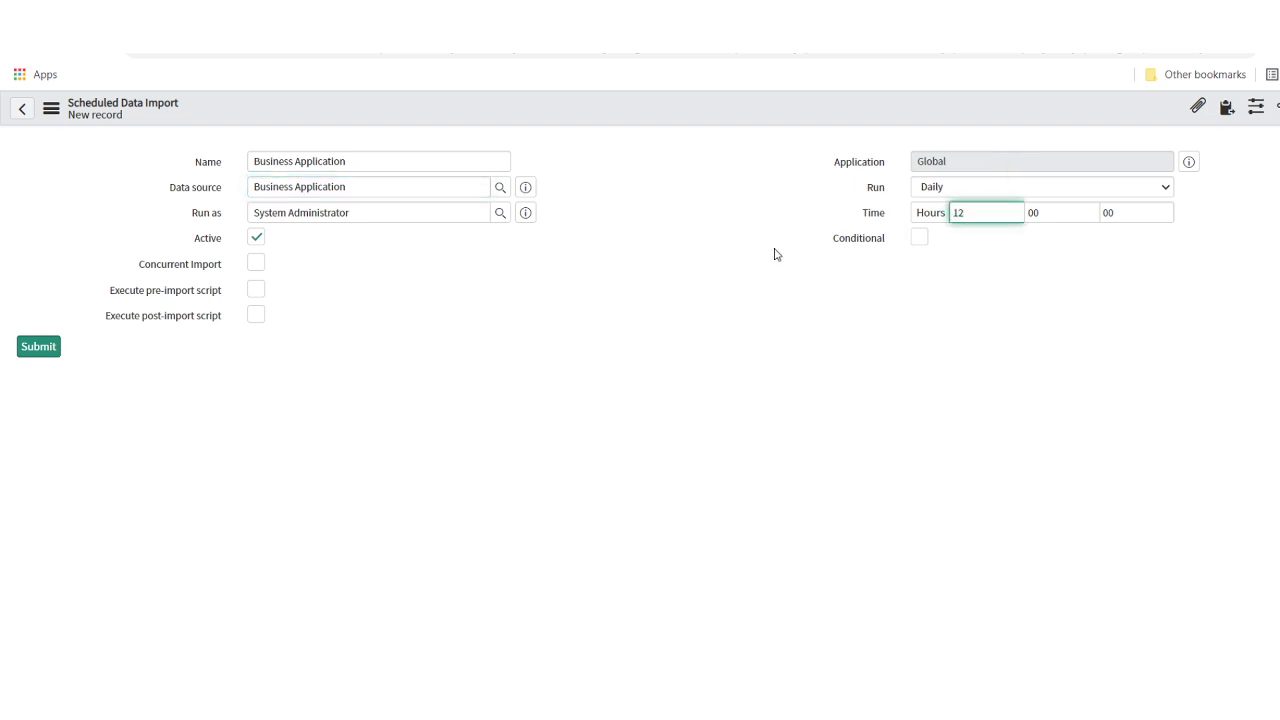
{"action": "left_click_drag", "start_coordinate": [480, 334], "coordinate": [617, 103]}
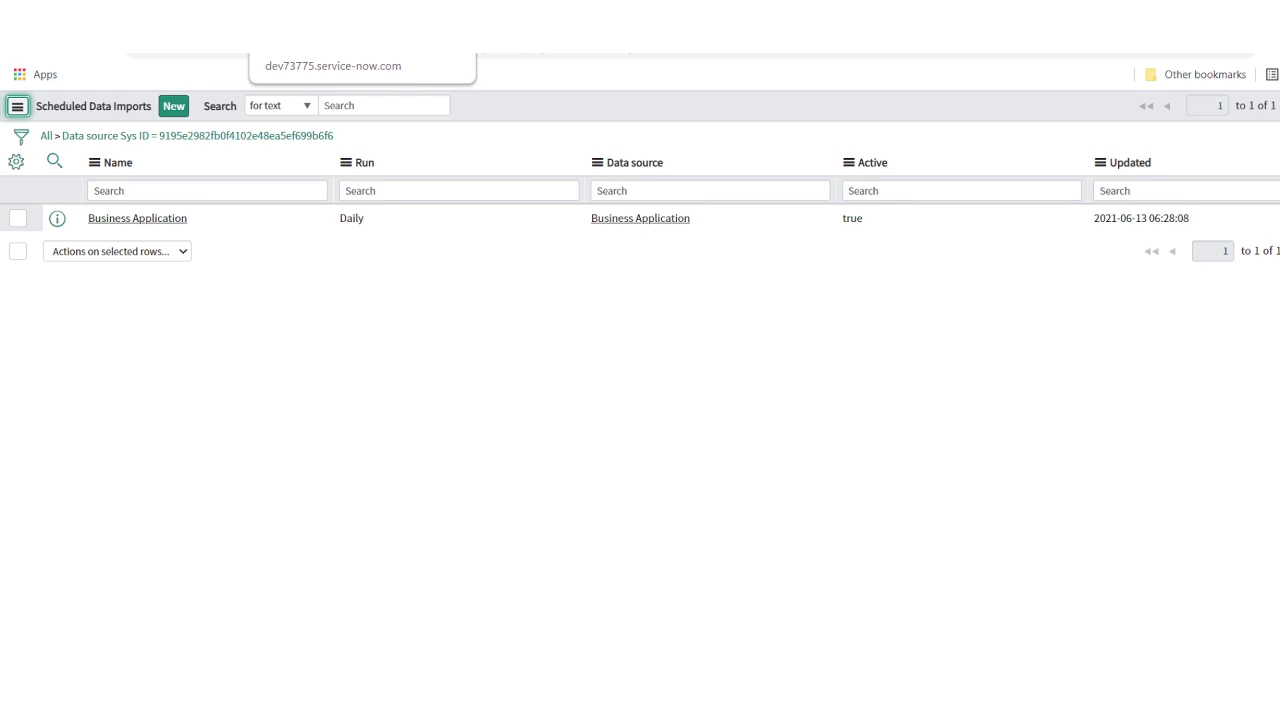
Return to the Provide Schedule page, mark the task complete and review the four ETL Transform Map Assistant stages
{"action": "left_click", "coordinate": [420, 30]}
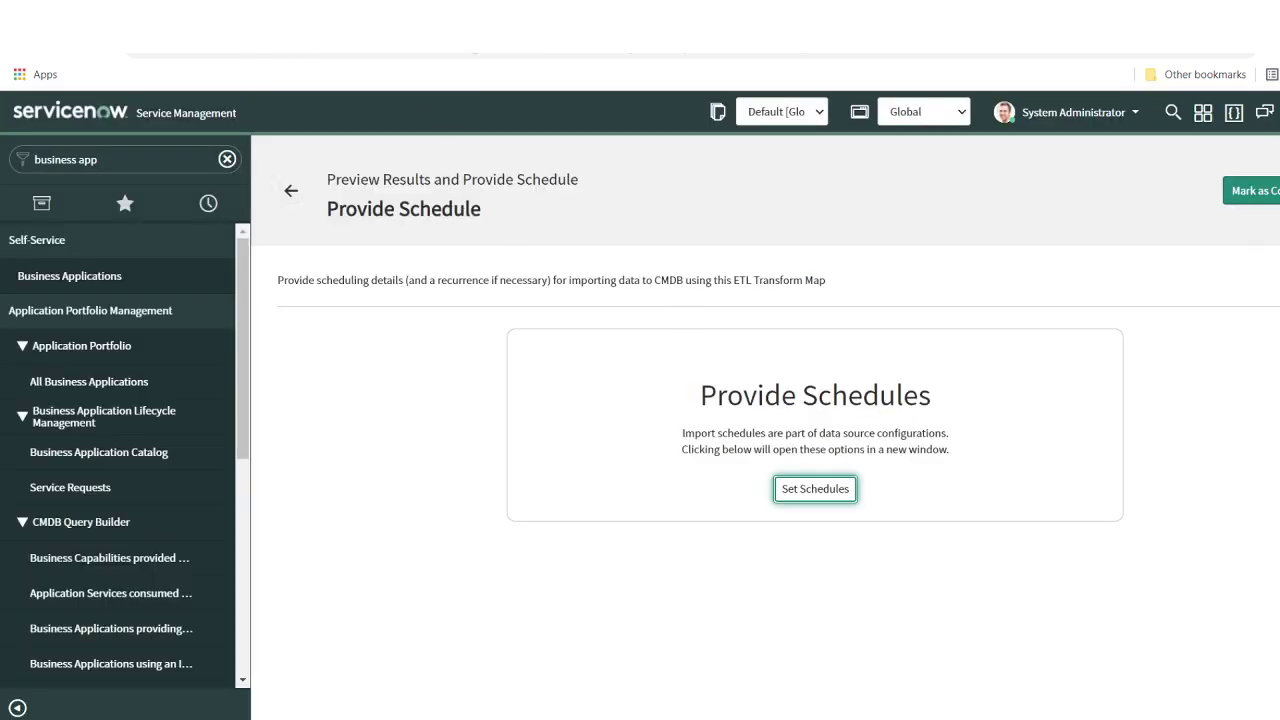
{"action": "left_click", "coordinate": [1274, 192]}
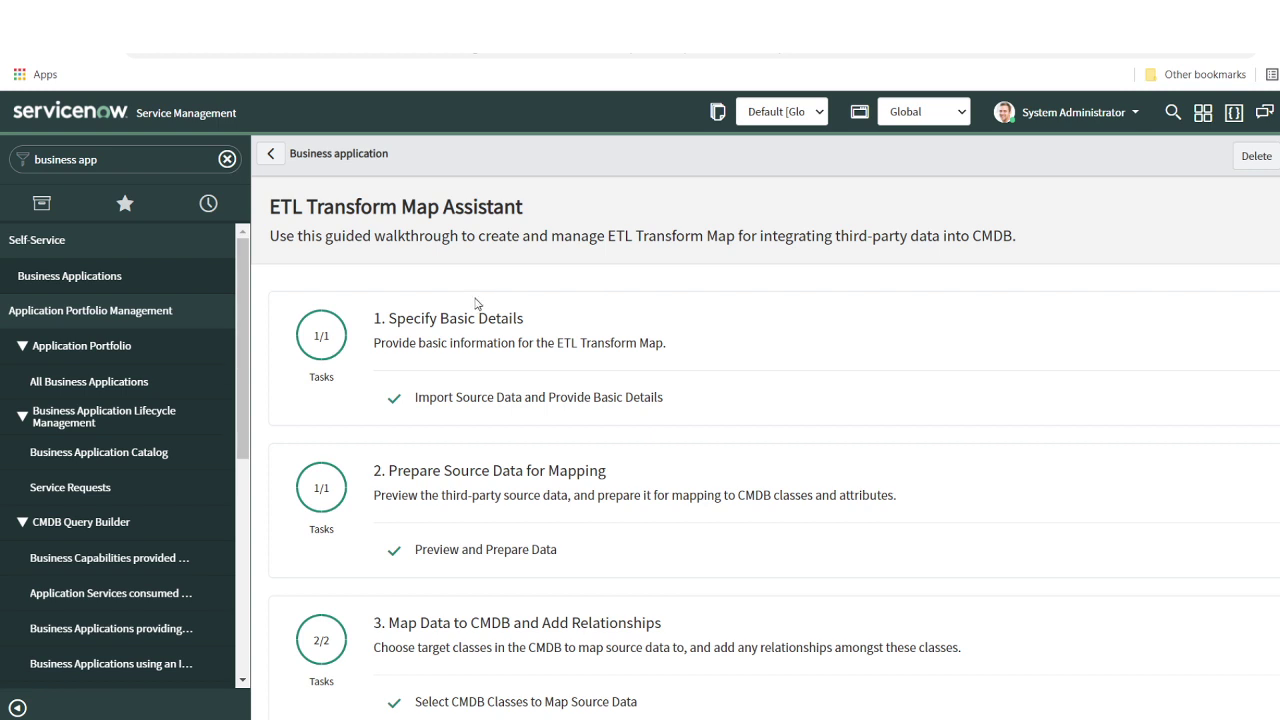
{"action": "scroll", "coordinate": [523, 549], "scroll_direction": "down", "scroll_amount": 3}
{"action": "scroll", "coordinate": [522, 556], "scroll_direction": "up", "scroll_amount": 3}
{"action": "scroll", "coordinate": [455, 430], "scroll_direction": "down", "scroll_amount": 3}
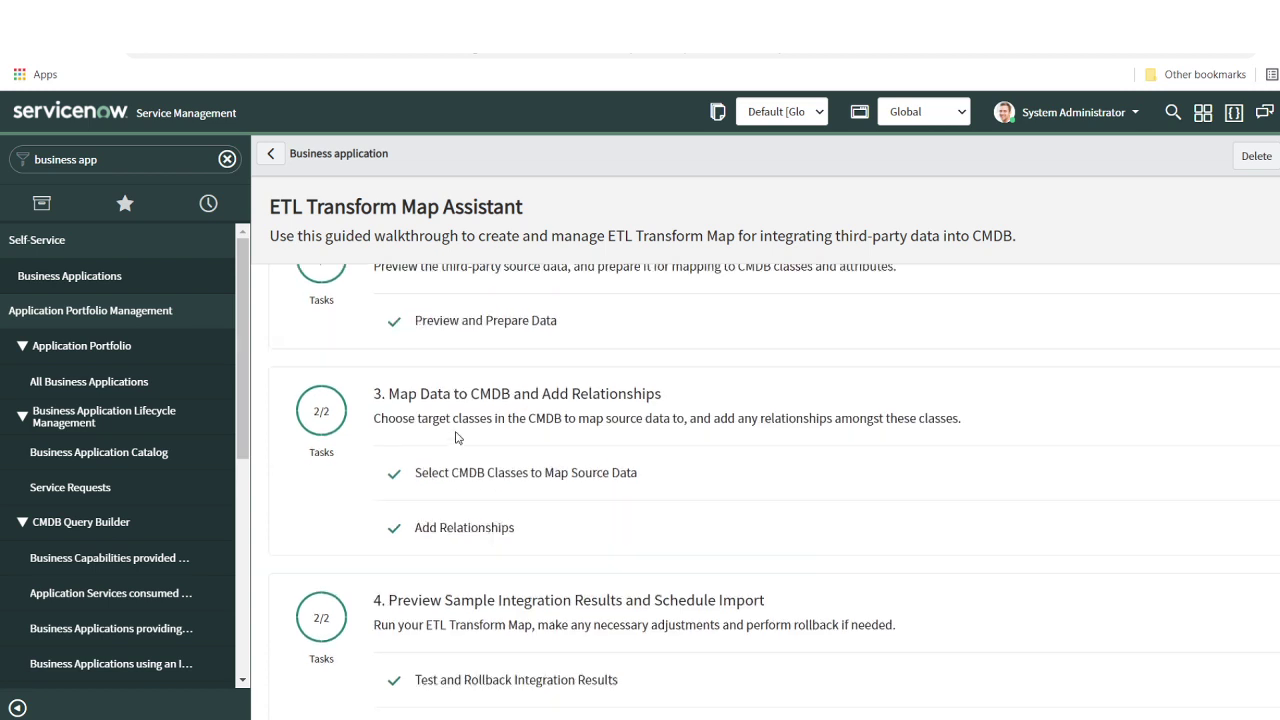
{"action": "scroll", "coordinate": [453, 315], "scroll_direction": "up", "scroll_amount": 3}
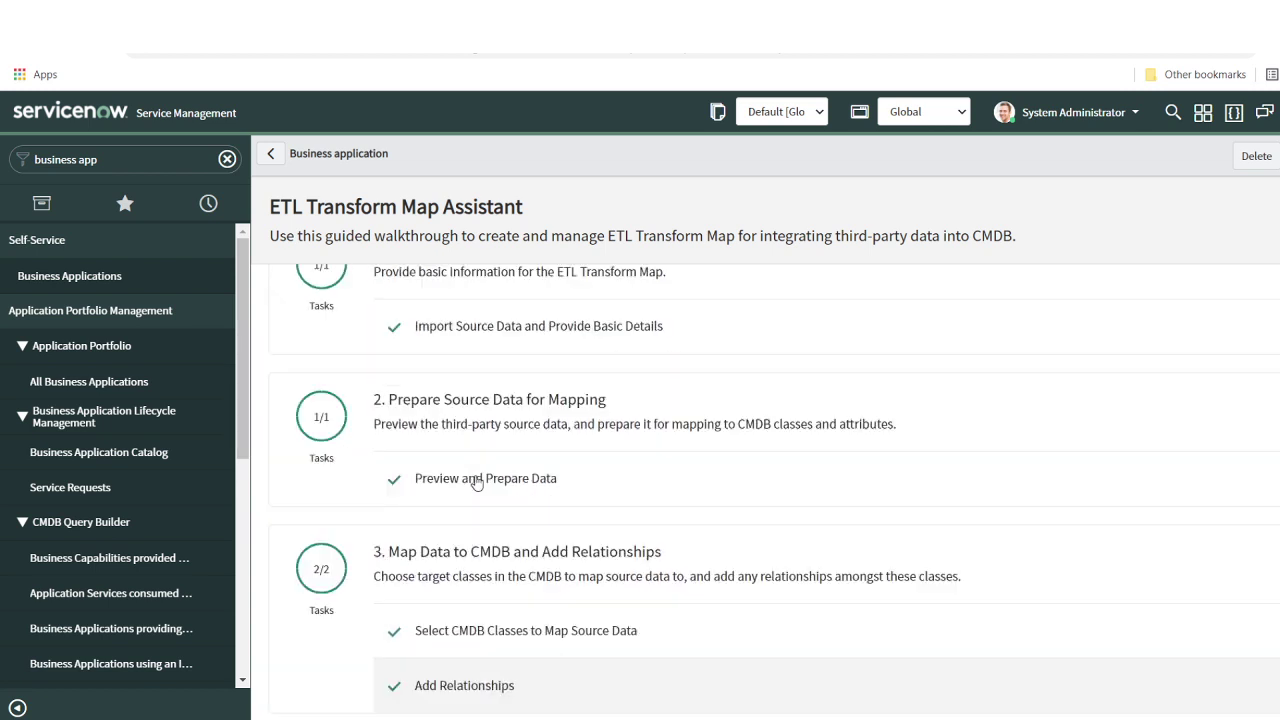